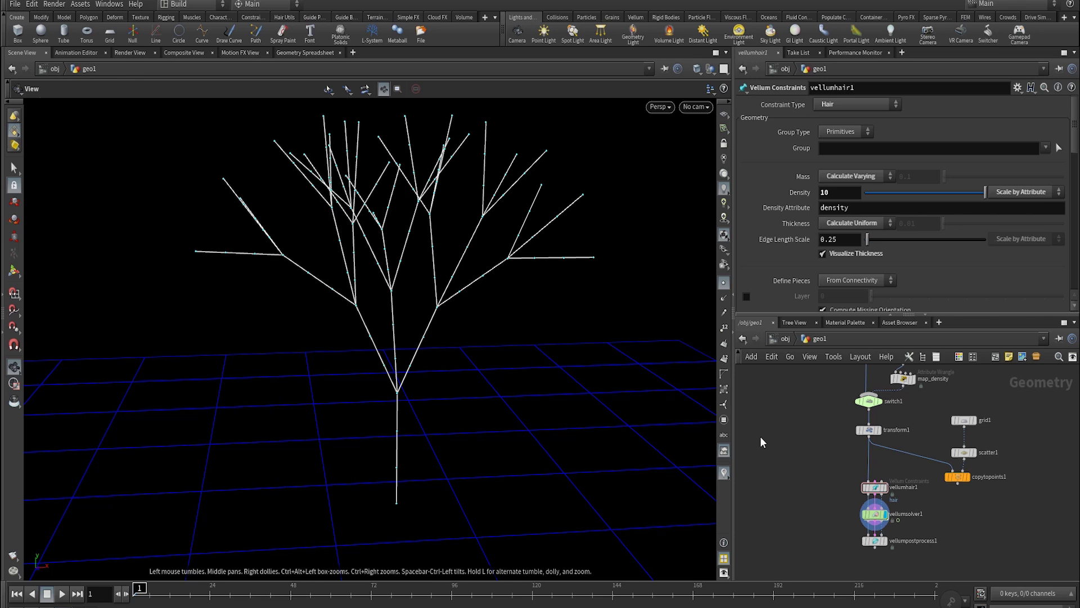
- Display lsystem1 and then group1 to examine the tree's source curves and point distribution
drag(506, 344, 523, 371)
middle_drag(866, 372, 862, 485)
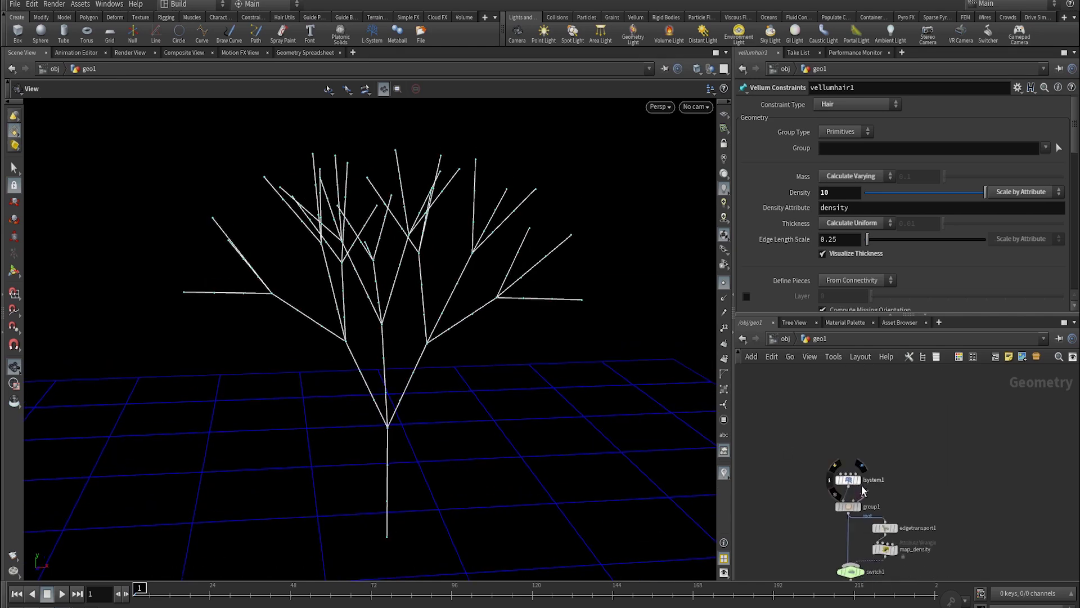
click(862, 469)
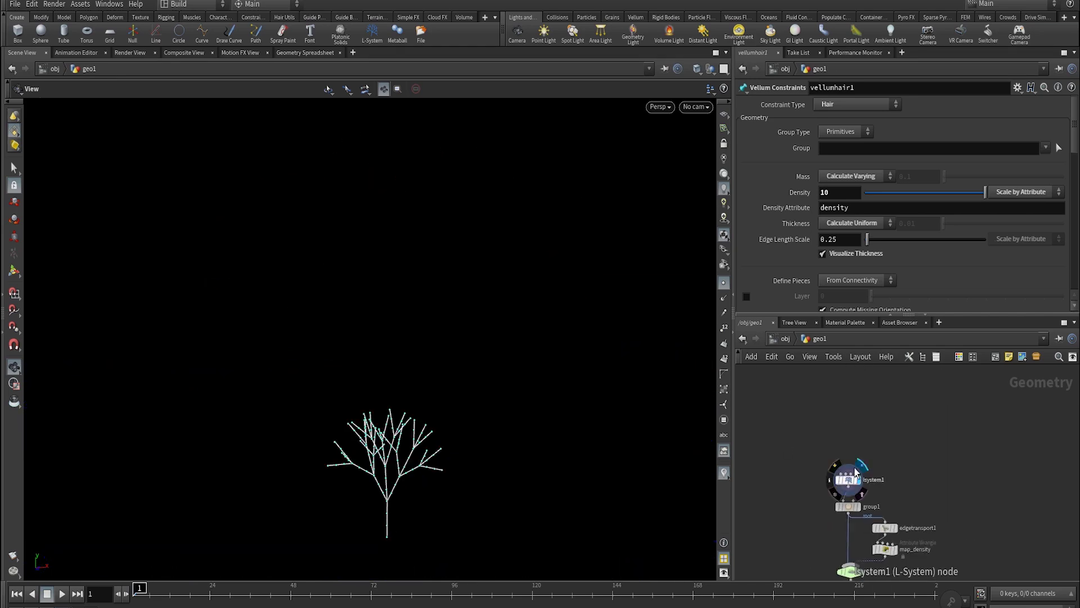
scroll(692, 391, up, 5)
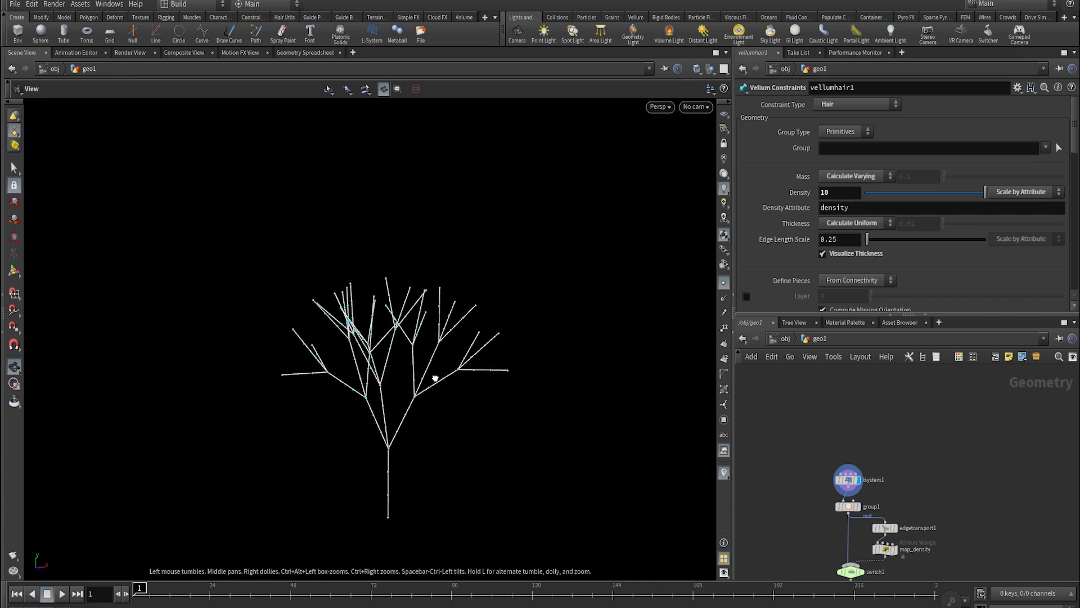
scroll(435, 381, up, 1)
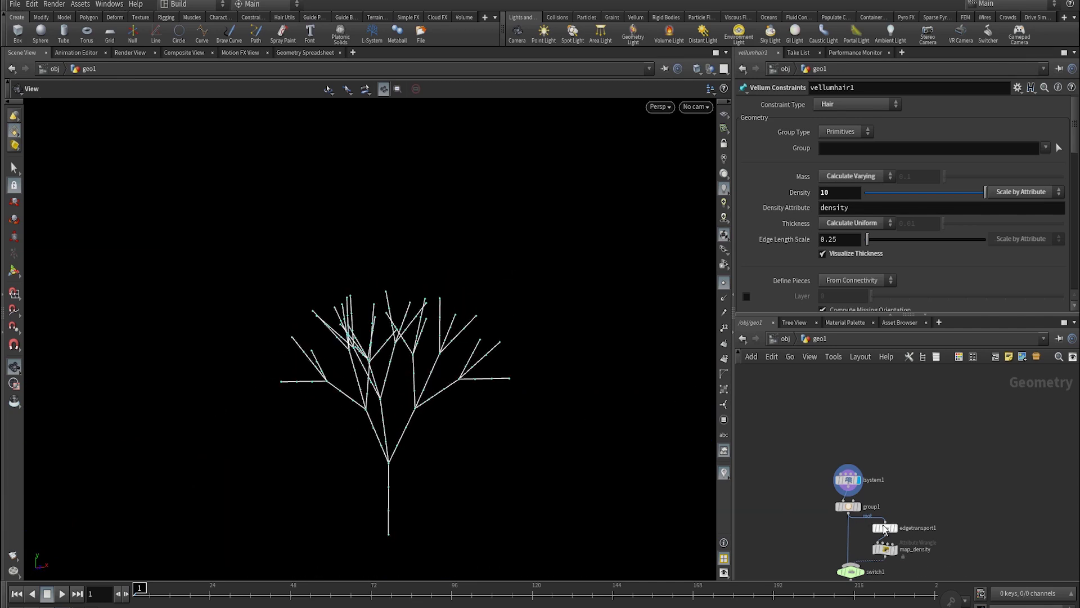
middle_click(849, 482)
middle_drag(913, 444, 914, 371)
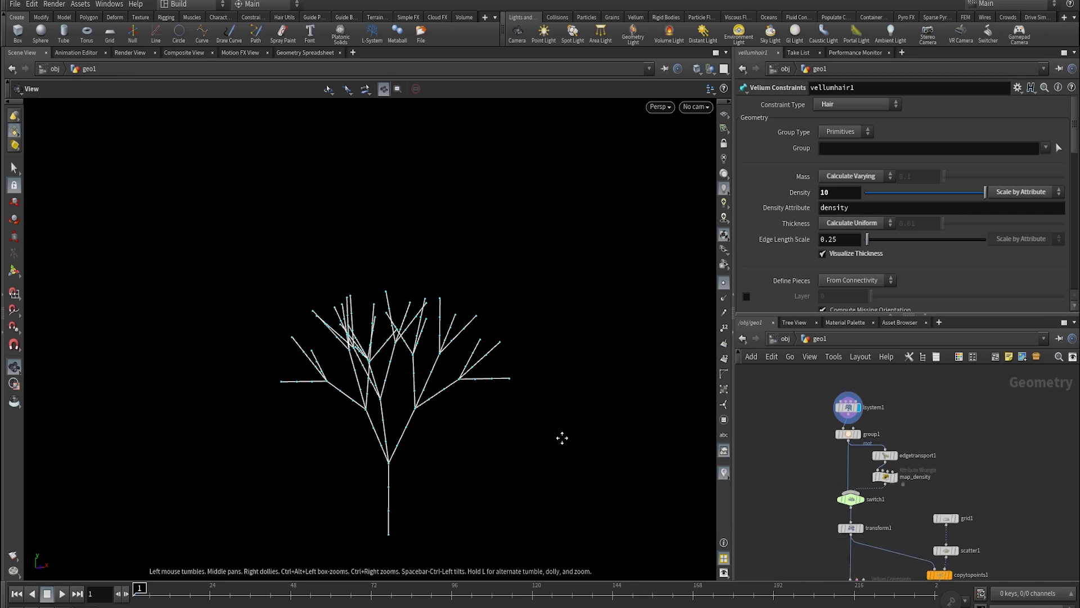
middle_drag(562, 436, 568, 396)
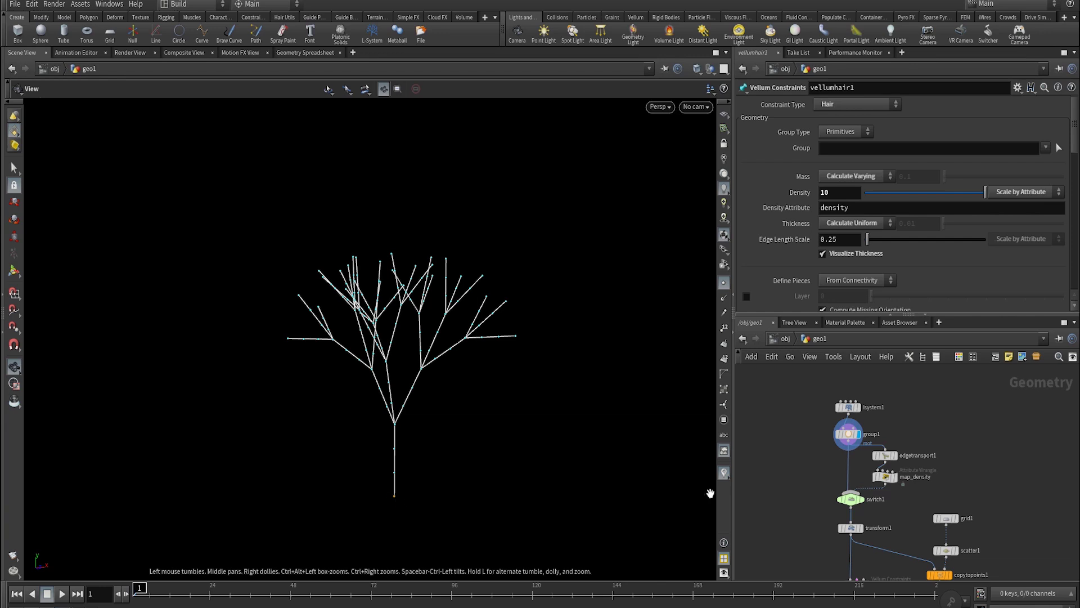
middle_drag(805, 491, 799, 436)
right_drag(395, 490, 317, 471)
- Display transform1 and then vellumhair1, and examine the Bend settings of the hair constraint
click(845, 472)
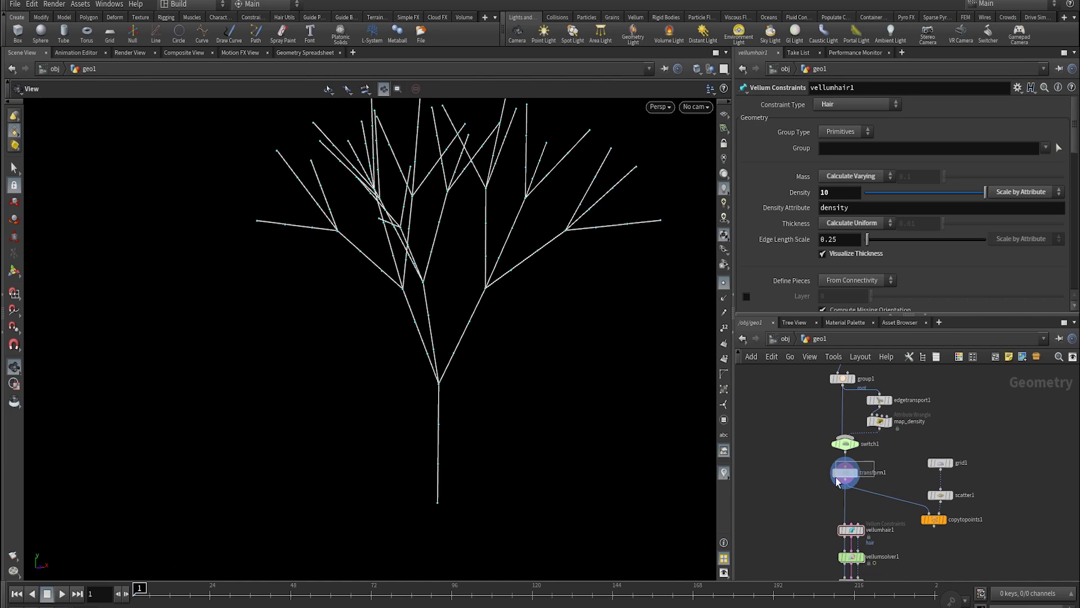
right_drag(548, 352, 527, 433)
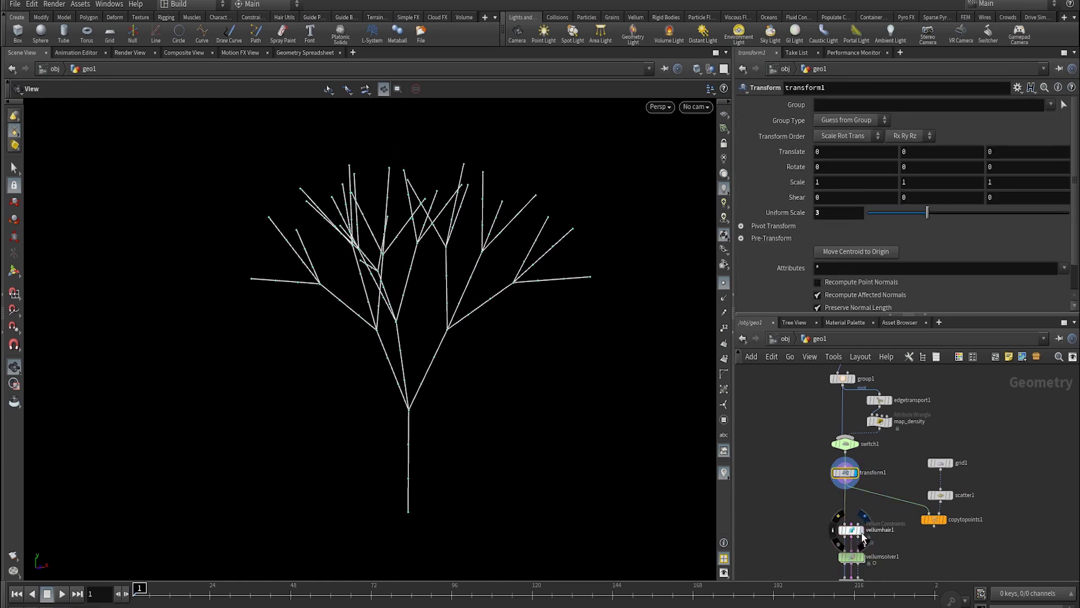
click(861, 530)
click(852, 529)
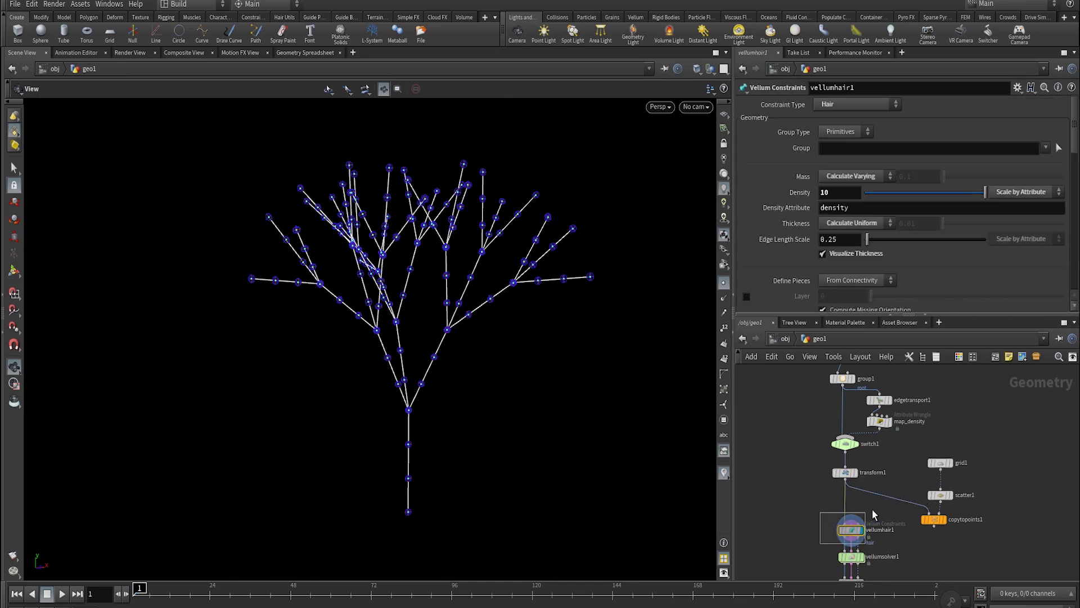
scroll(1071, 258, down, 10)
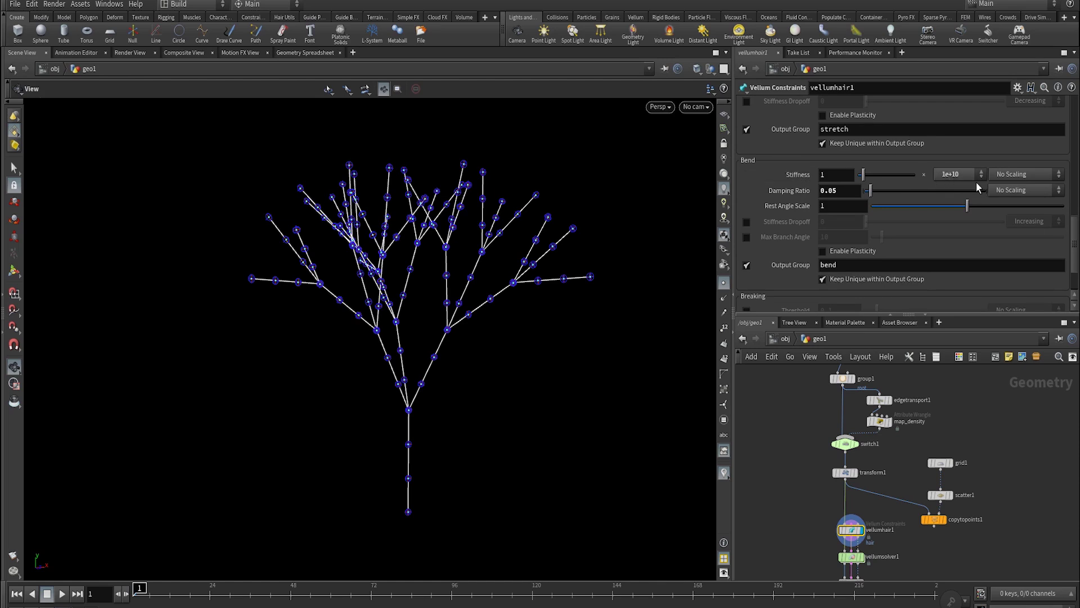
- Display vellumsolver1, play the simulation to observe how the tree bends, and return to the first frame
click(862, 557)
key(Up)
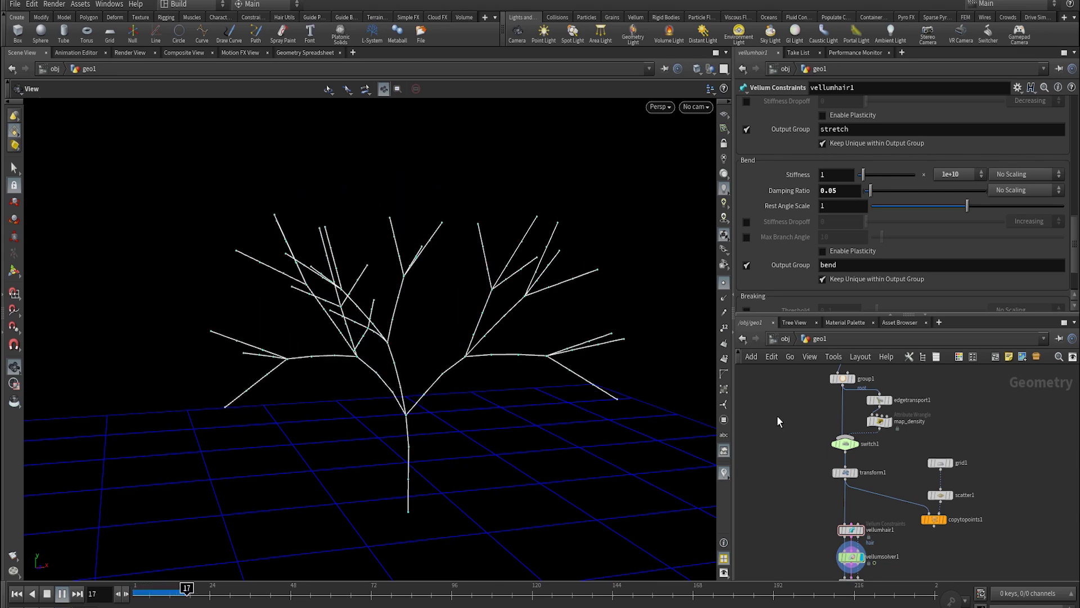
drag(579, 357, 502, 412)
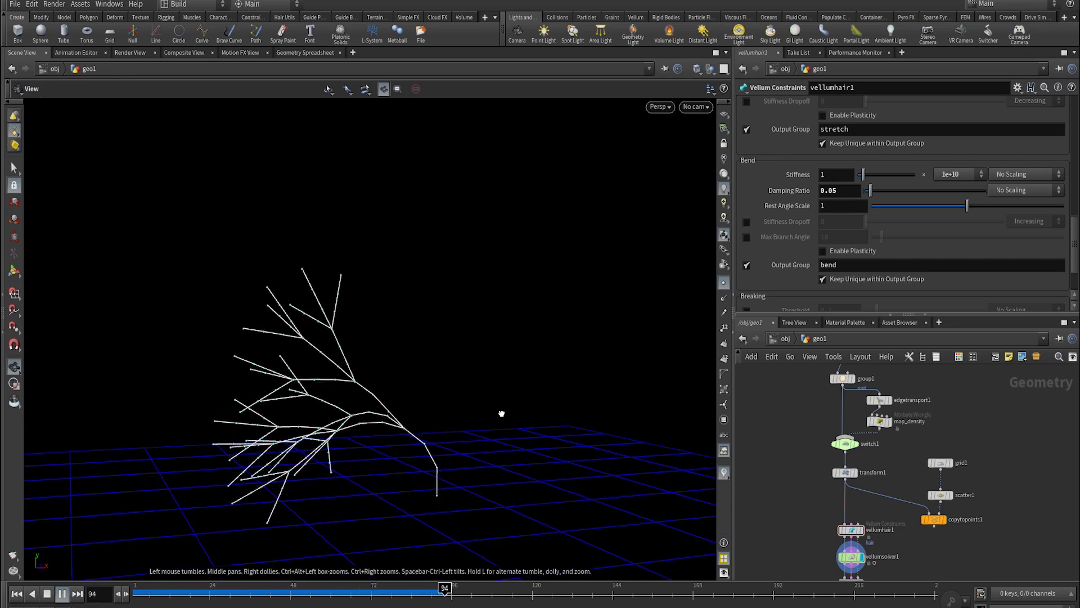
drag(501, 413, 581, 350)
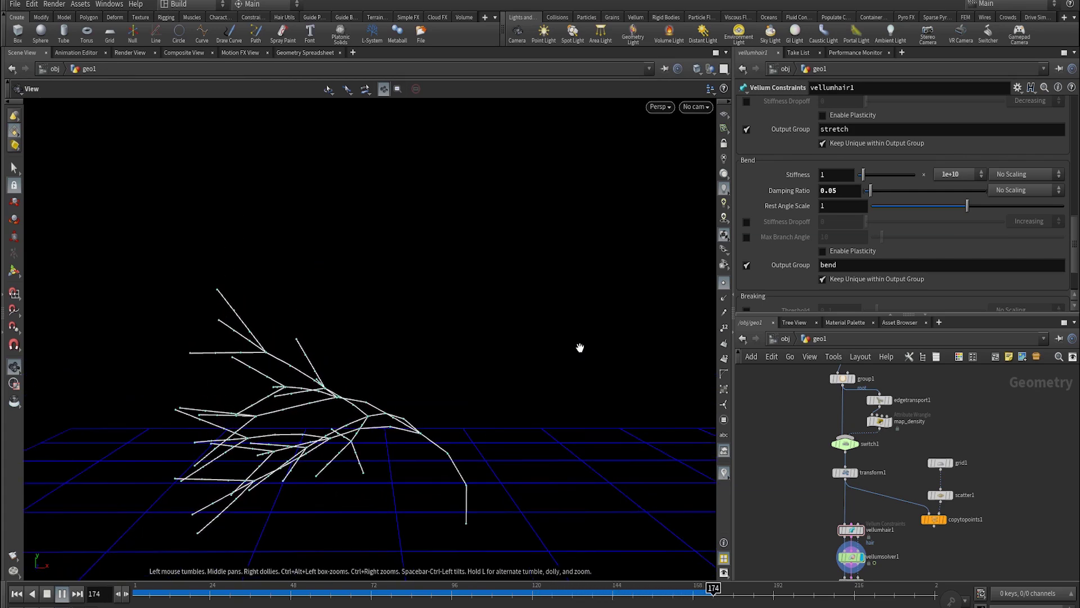
key(ctrl+Up)
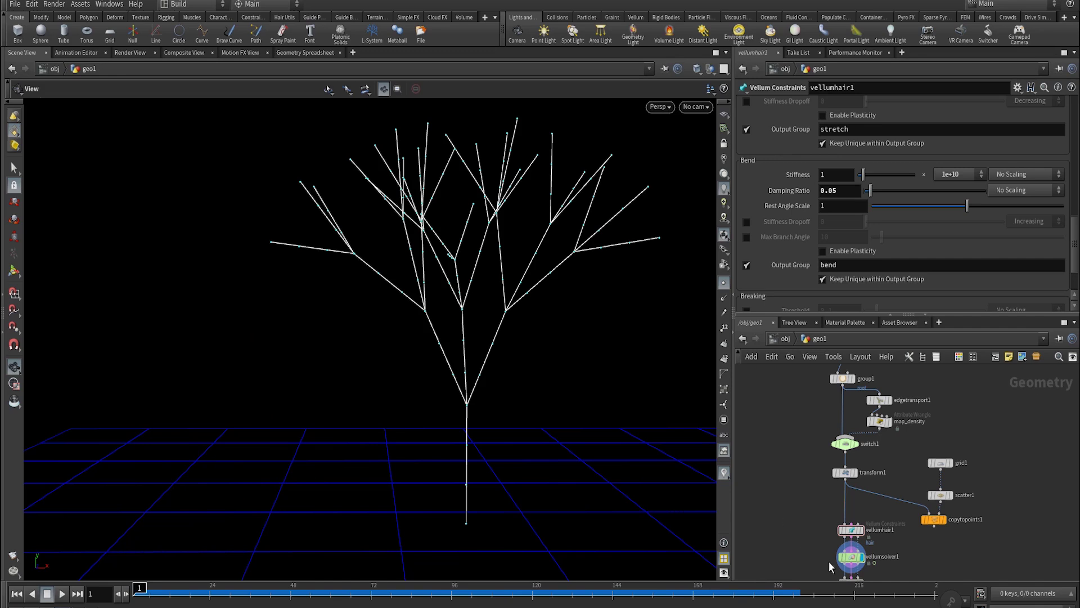
- Set the Substeps of vellumsolver1 to 4, play the simulation to check the tree's stiffness, and return to the first frame
click(850, 557)
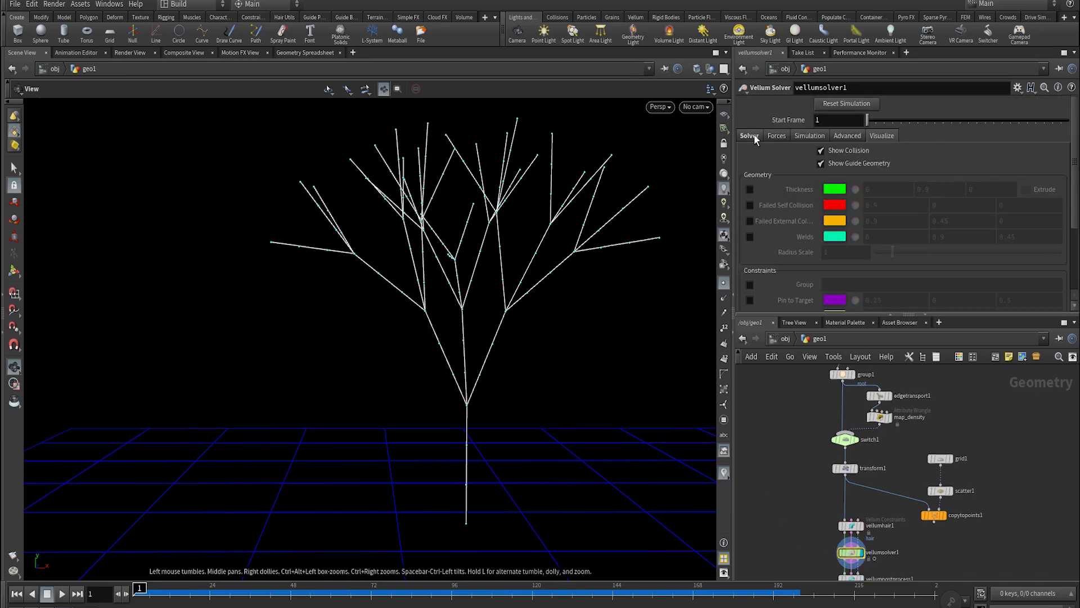
click(753, 137)
drag(907, 169, 935, 167)
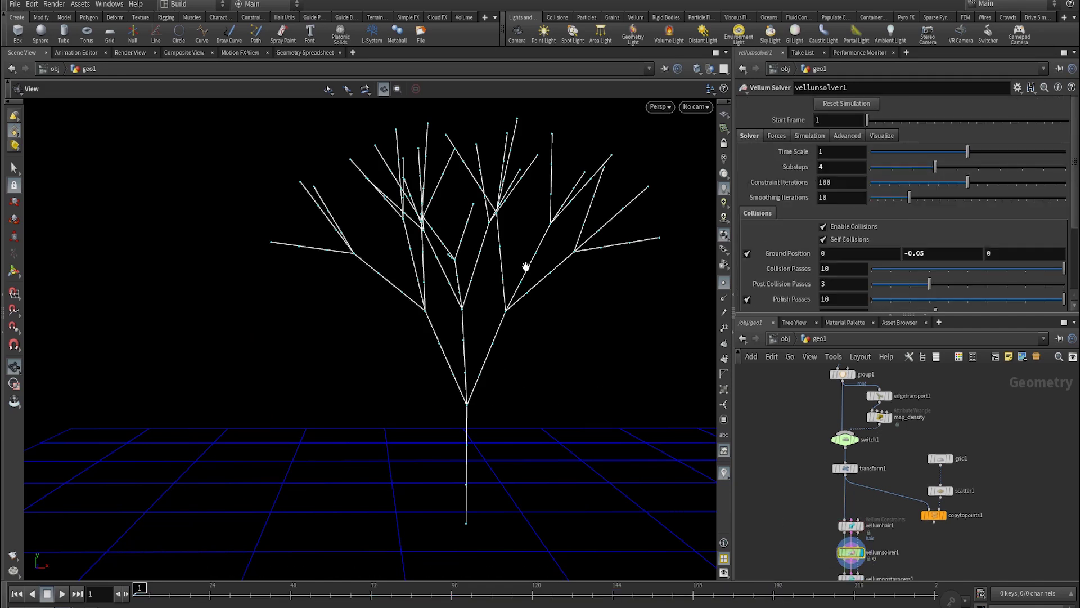
key(Up)
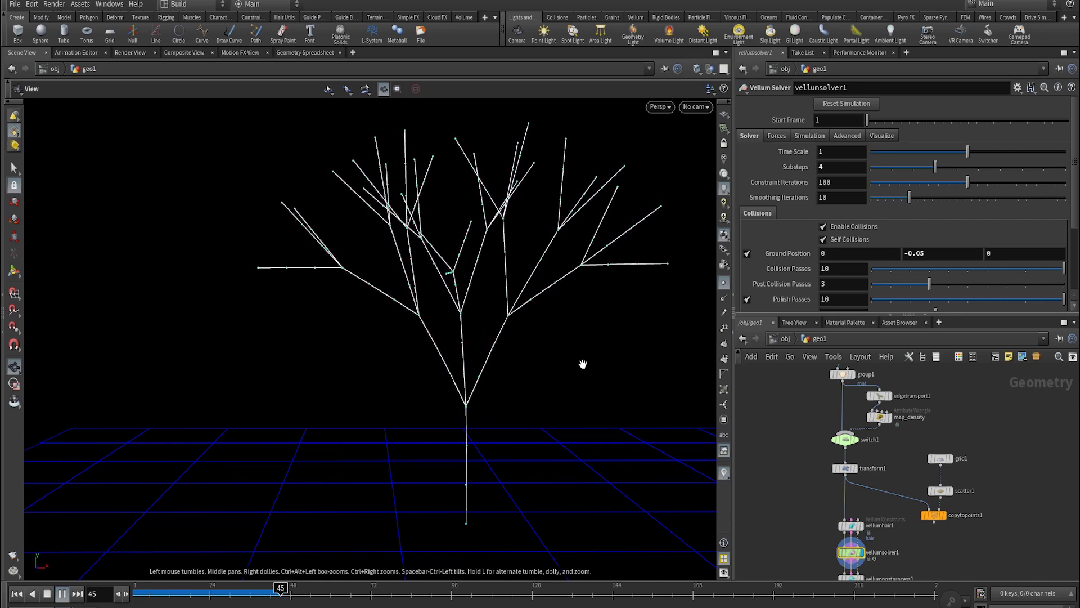
drag(581, 364, 628, 378)
drag(516, 367, 473, 376)
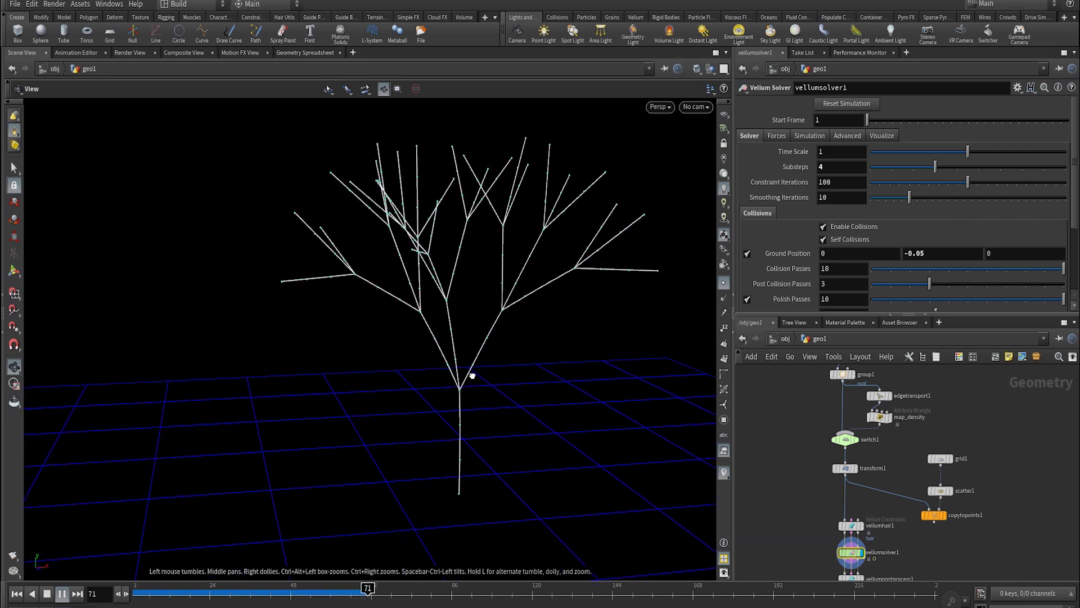
key(ctrl+Up)
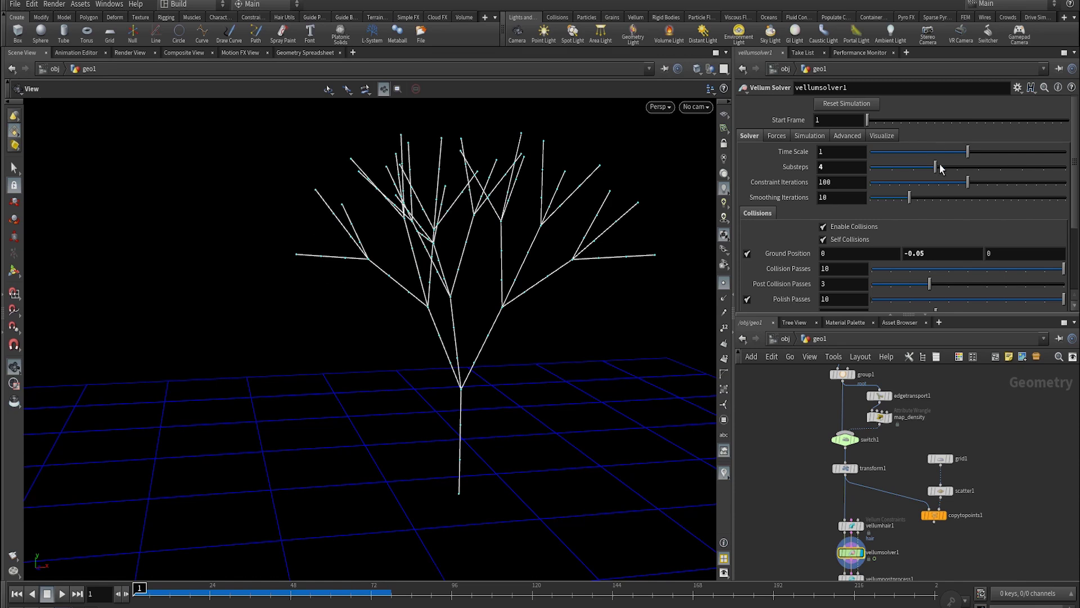
- Set the Substeps of vellumsolver1 back to 1
drag(895, 167, 875, 168)
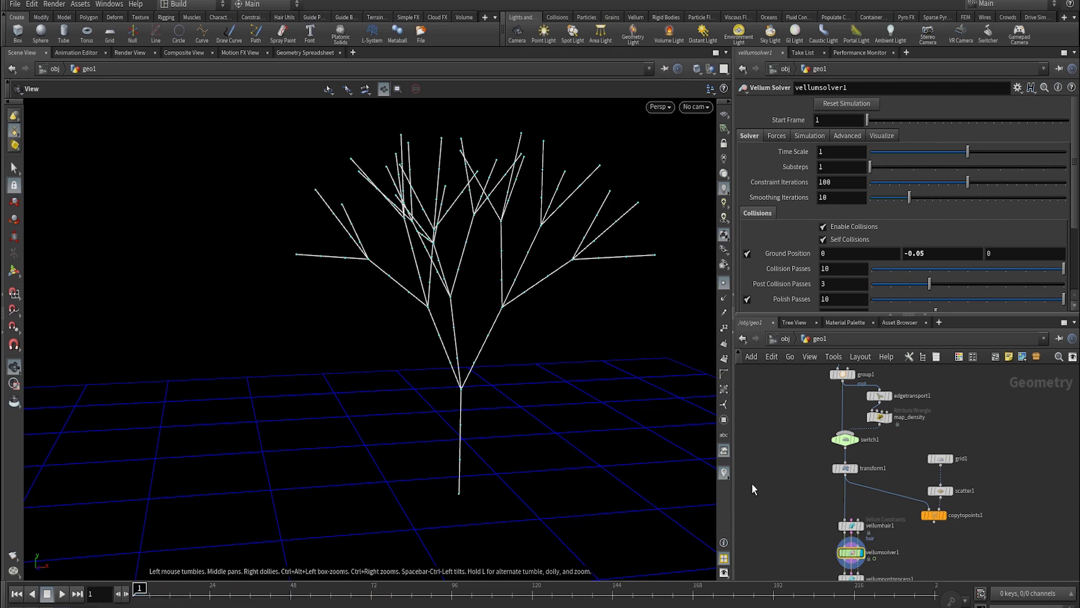
- Display vellumhair1 and examine its mass and thickness settings along with the thickness spheres on the tree's points
click(844, 529)
click(844, 529)
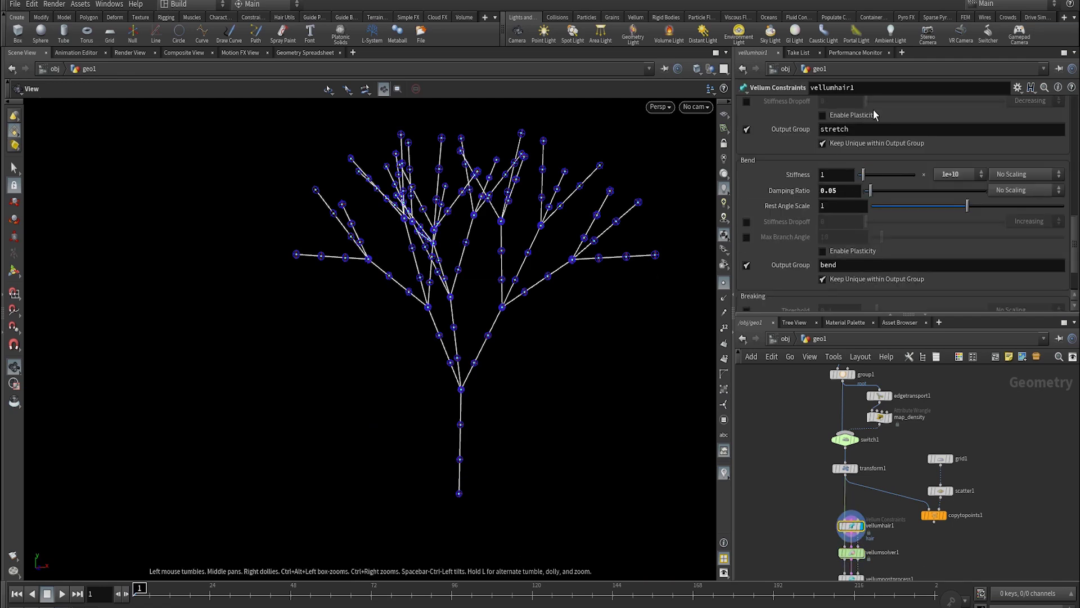
scroll(992, 181, down, 3)
drag(1077, 192, 1069, 110)
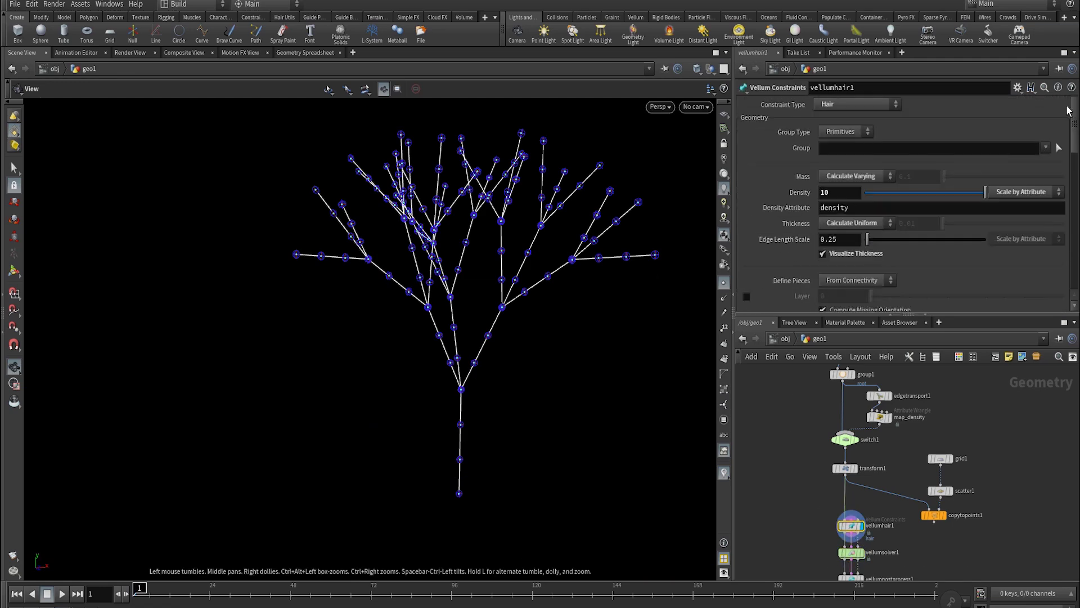
right_drag(429, 309, 503, 391)
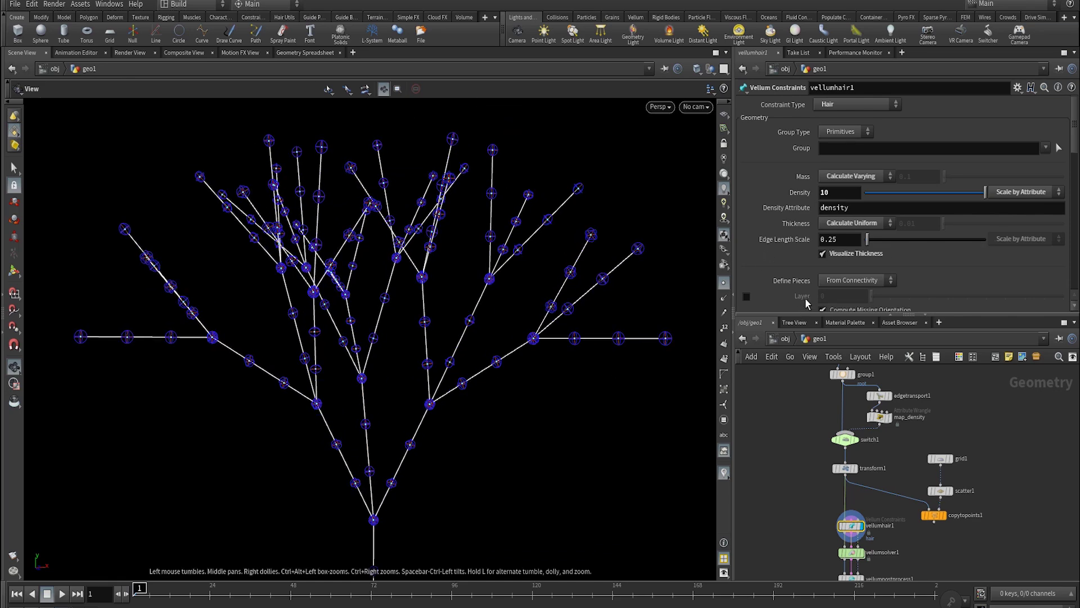
middle_drag(516, 357, 540, 377)
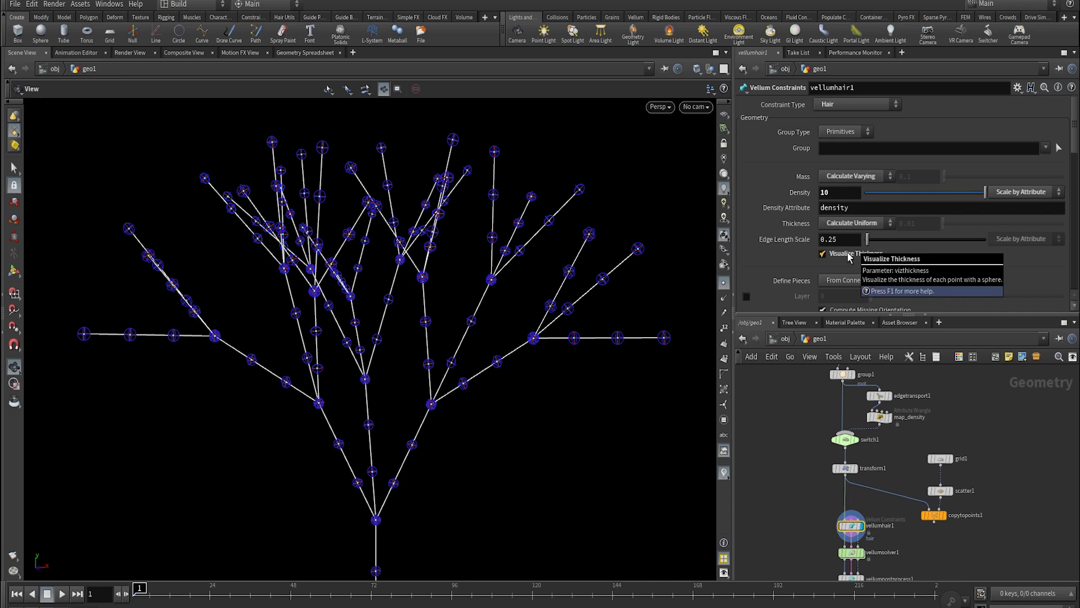
mouse_move(852, 530)
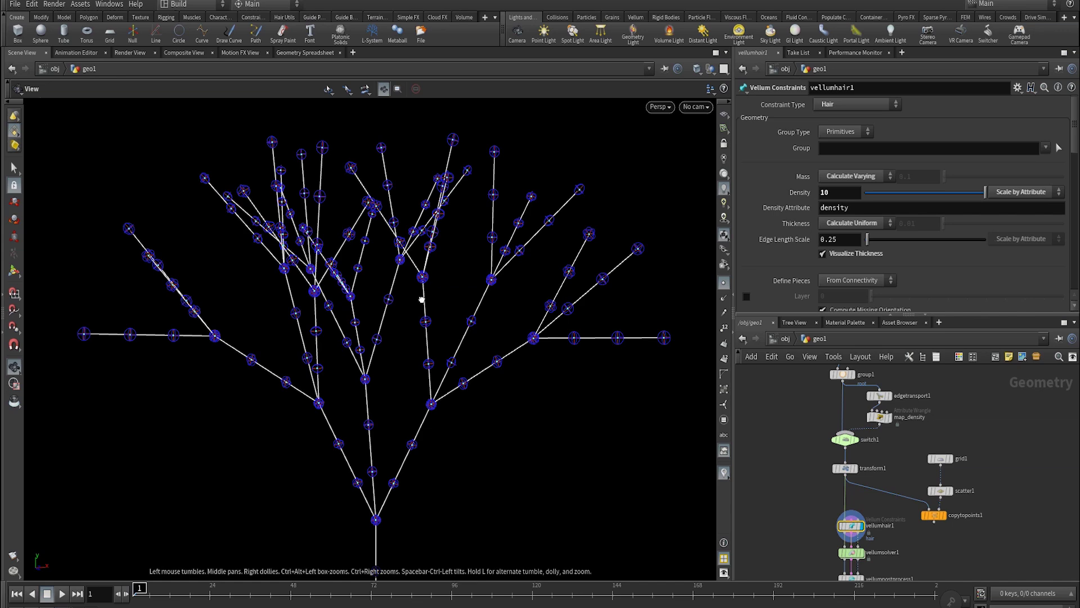
drag(421, 299, 424, 296)
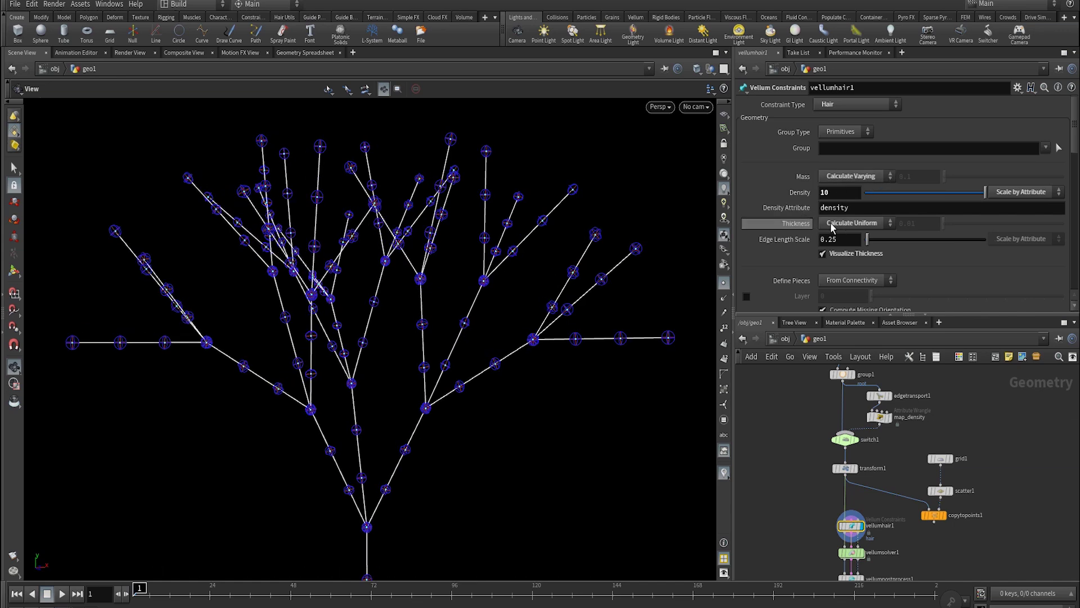
- Switch both Mass and Thickness of vellumhair1 to Set Uniform
click(864, 178)
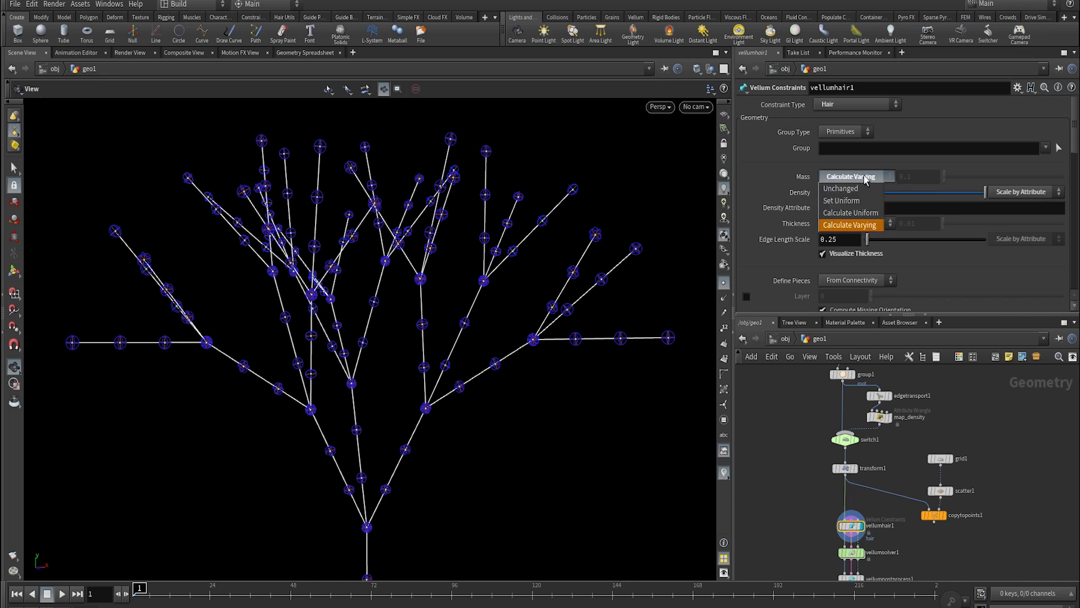
click(864, 178)
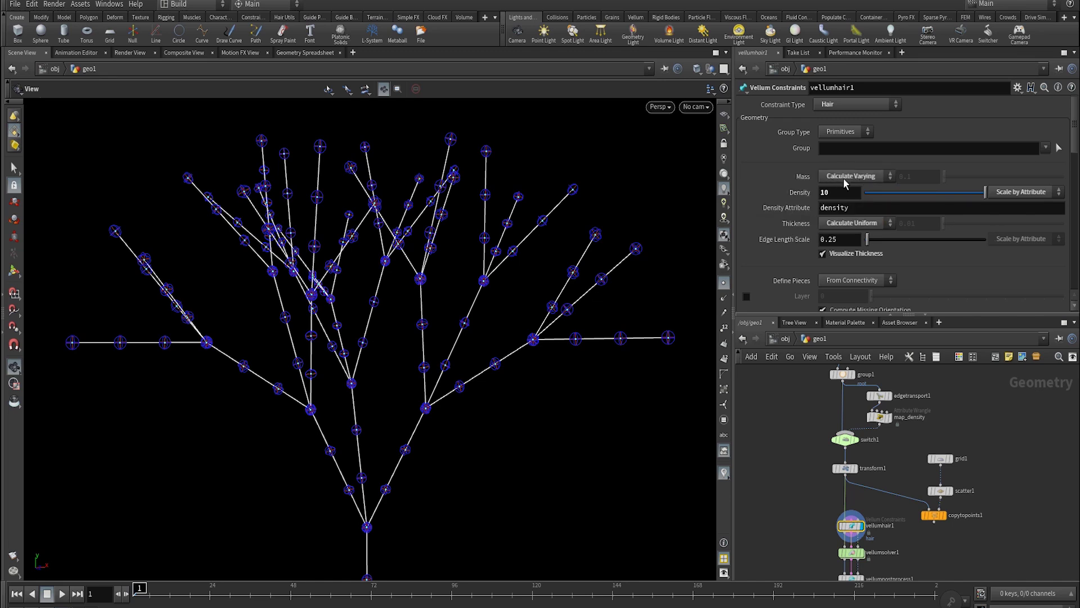
click(852, 178)
click(847, 200)
click(851, 192)
click(842, 216)
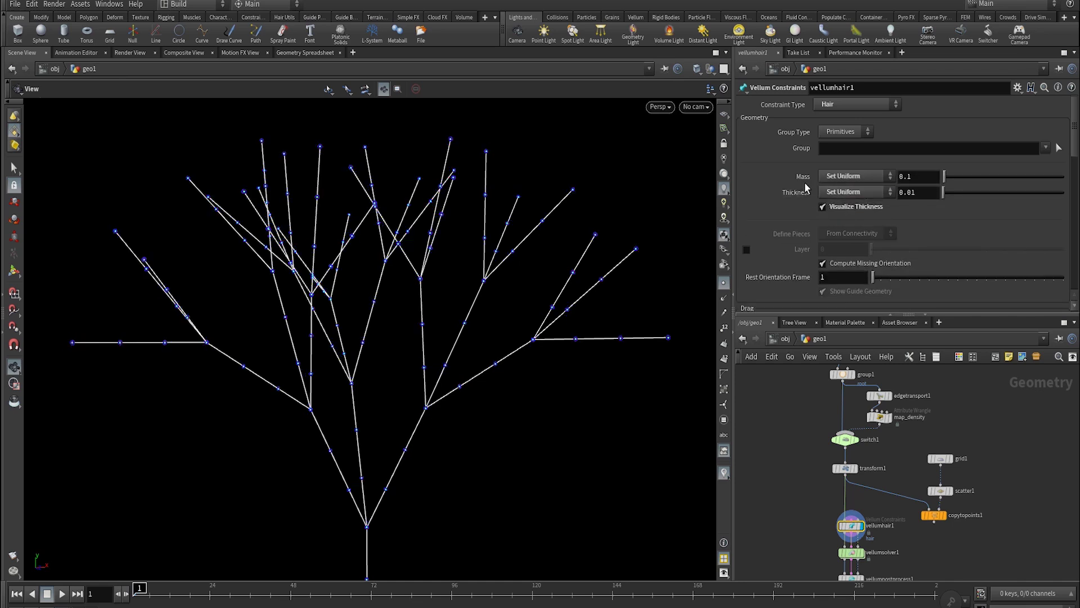
mouse_move(809, 188)
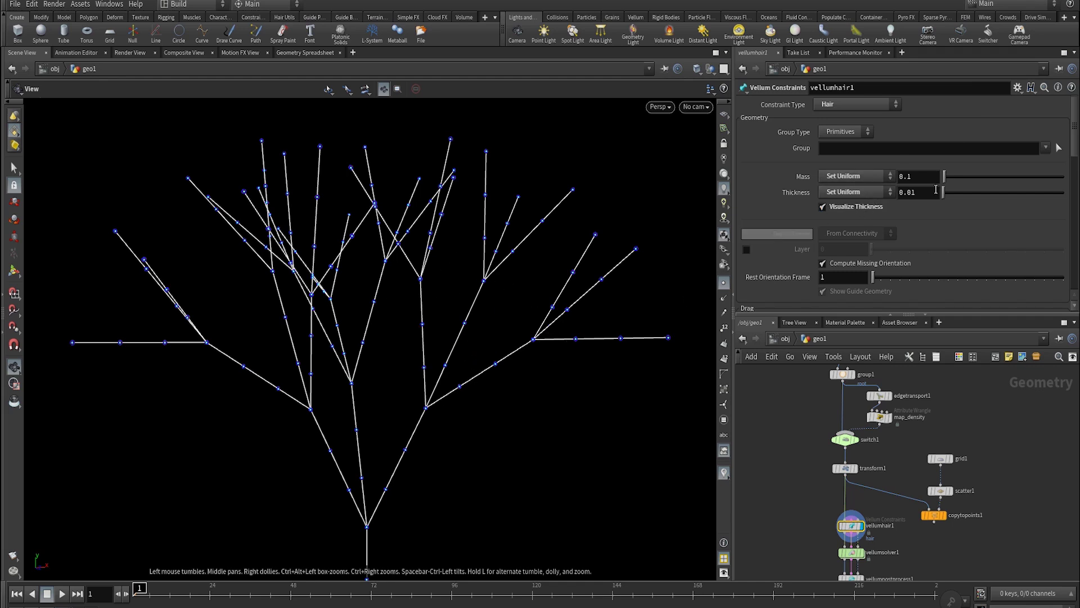
- Switch the Mass of vellumhair1 to Calculate Varying and its Thickness to Calculate Uniform
click(857, 178)
click(863, 223)
click(865, 225)
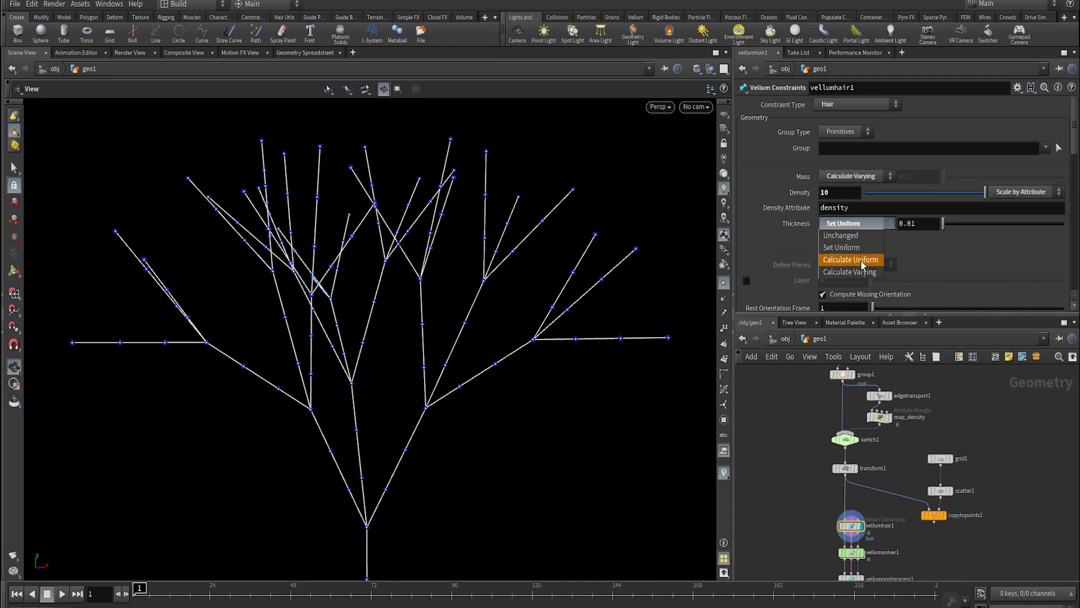
click(851, 260)
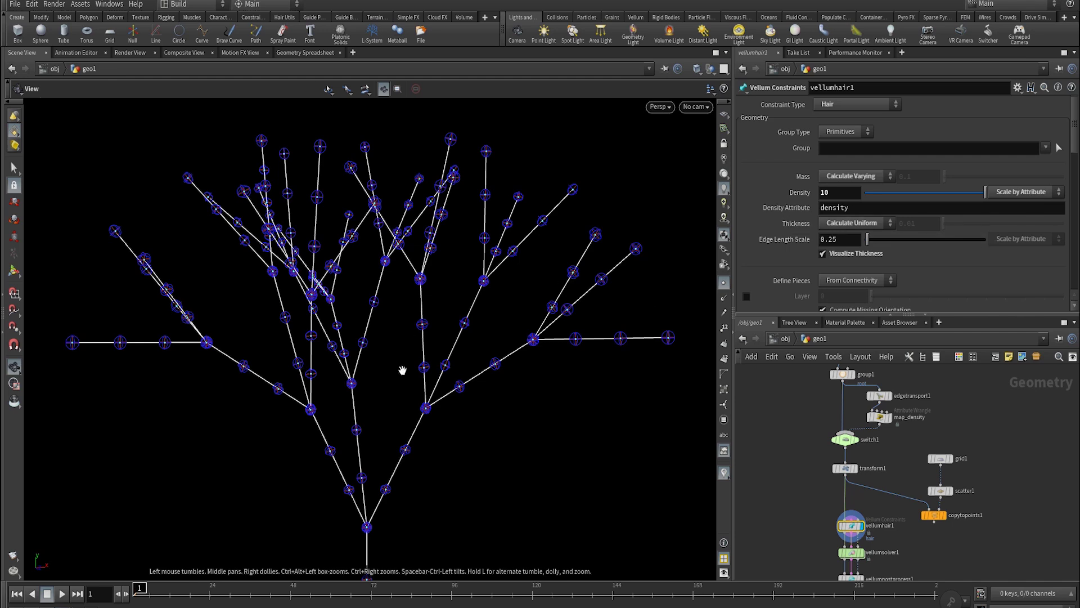
- Switch the Thickness of vellumhair1 to Calculate Varying with No Scaling, and set the Edge Length Scale to 1
click(873, 225)
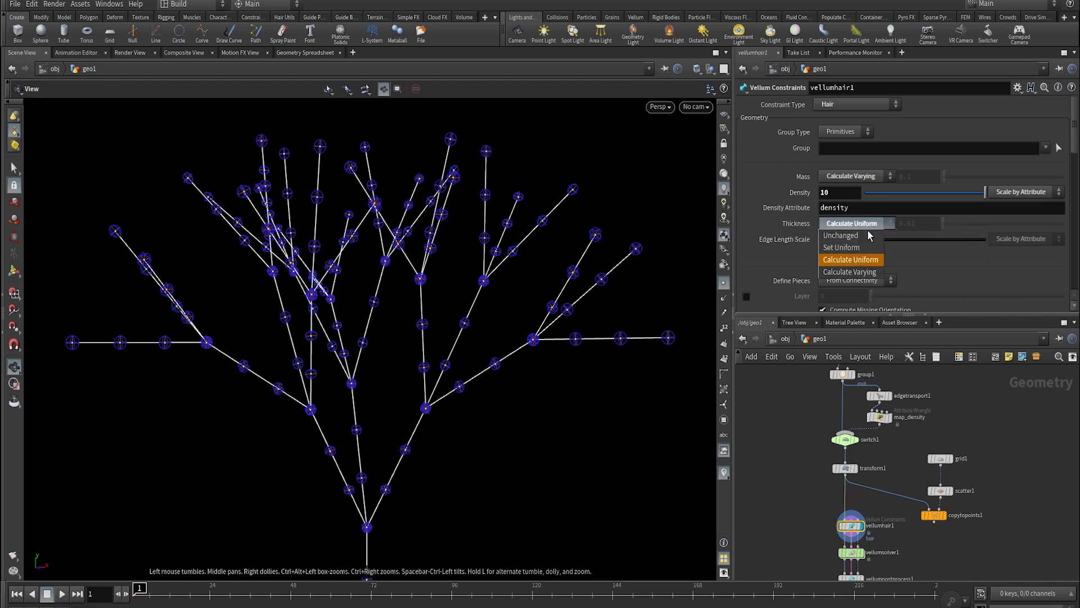
click(858, 274)
click(1020, 239)
click(1012, 246)
double_click(839, 242)
text(1)
key(Return)
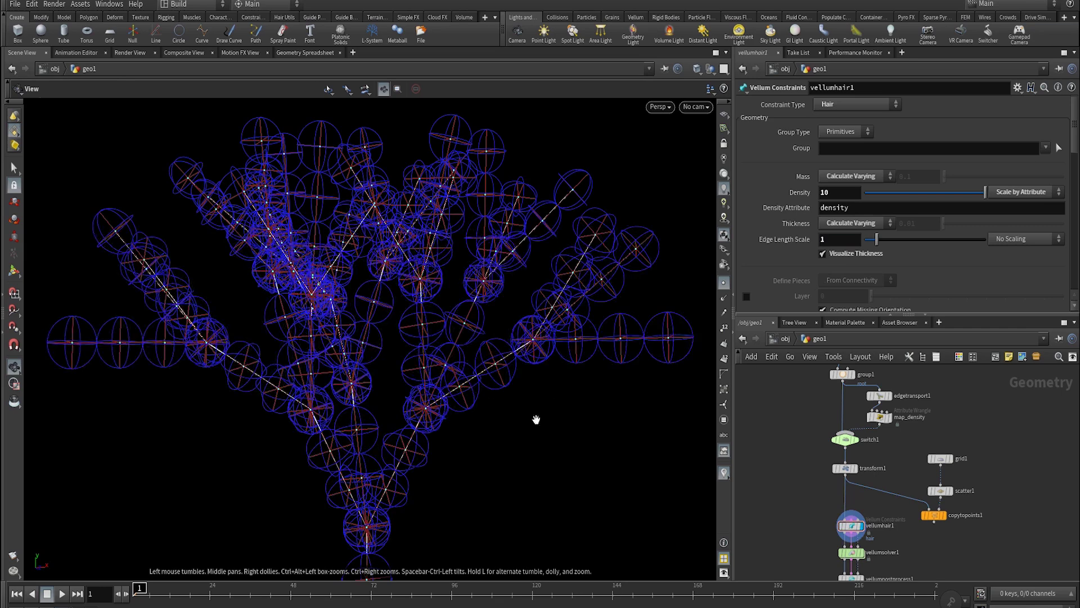
scroll(543, 412, up, 10)
drag(464, 362, 501, 380)
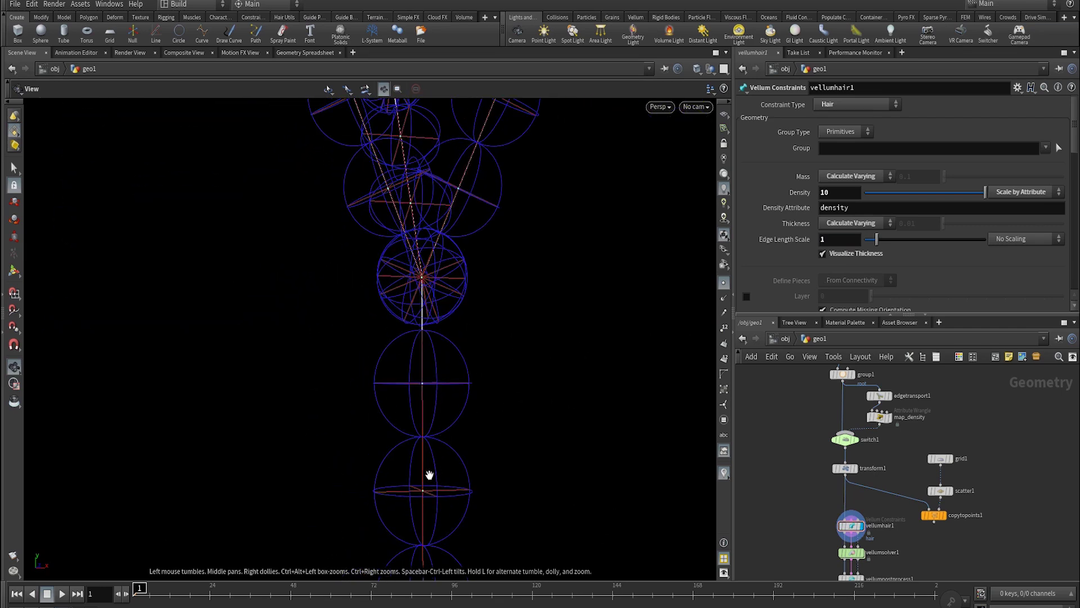
- Reset the Edge Length Scale of vellumhair1 to its default 0.25 and switch its Thickness to Calculate Uniform
middle_drag(564, 457, 613, 318)
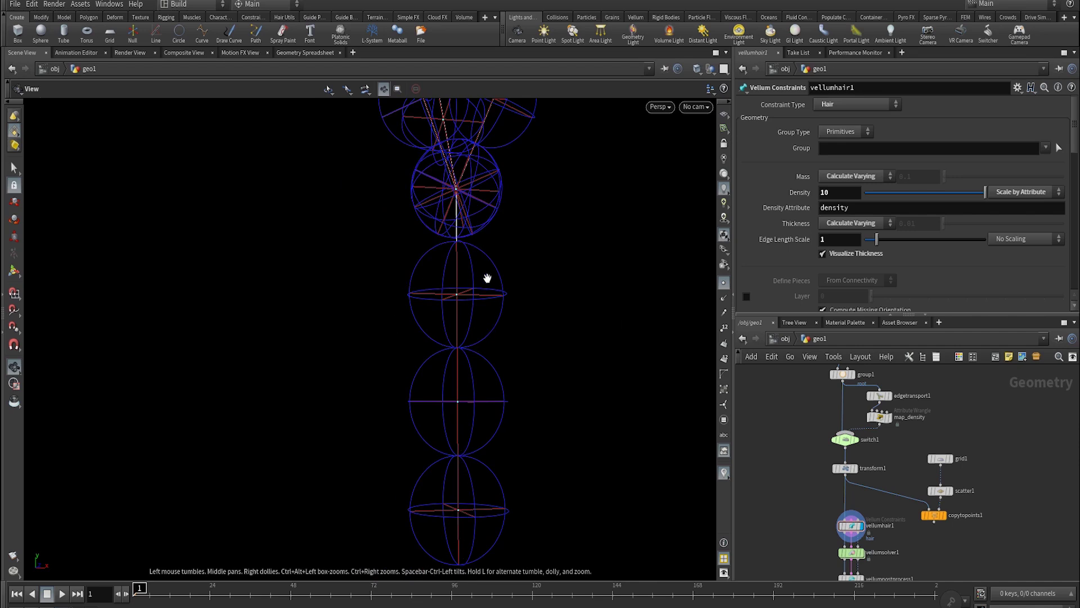
ctrl+middle_click(845, 239)
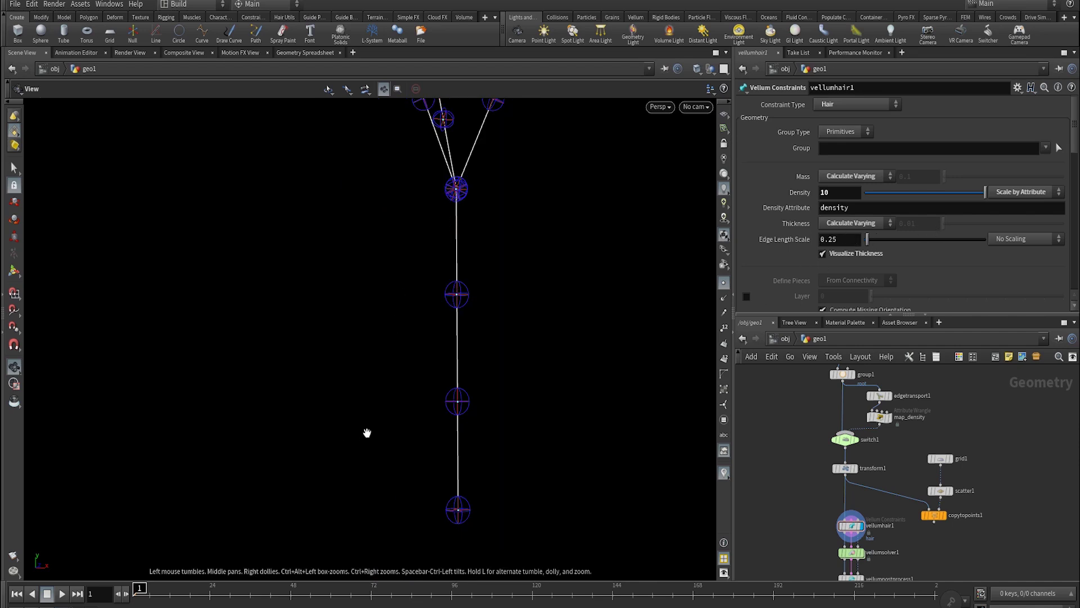
drag(490, 344, 578, 357)
scroll(571, 287, down, 6)
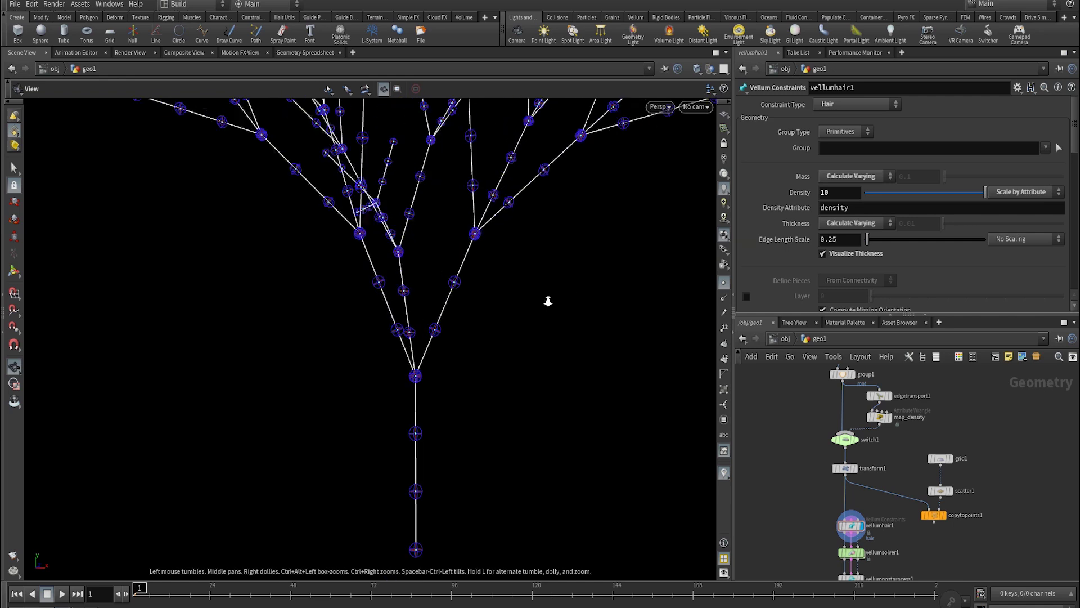
middle_drag(562, 280, 504, 378)
click(855, 223)
click(852, 236)
scroll(555, 336, up, 1)
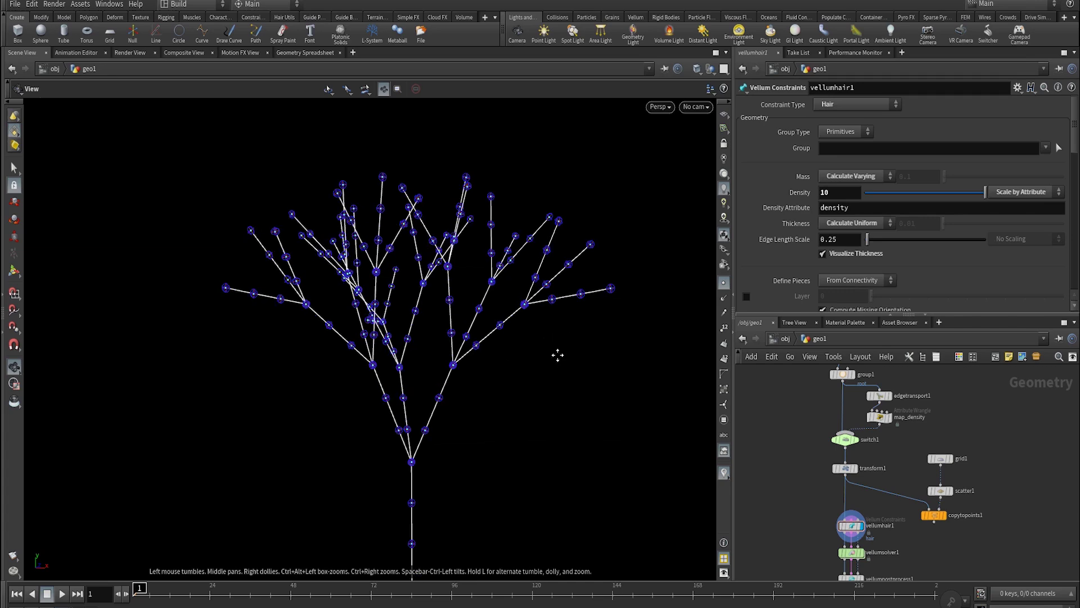
middle_drag(555, 360, 560, 314)
- Display vellumsolver1 and turn on its Thickness visualization with Extrude enabled
click(859, 553)
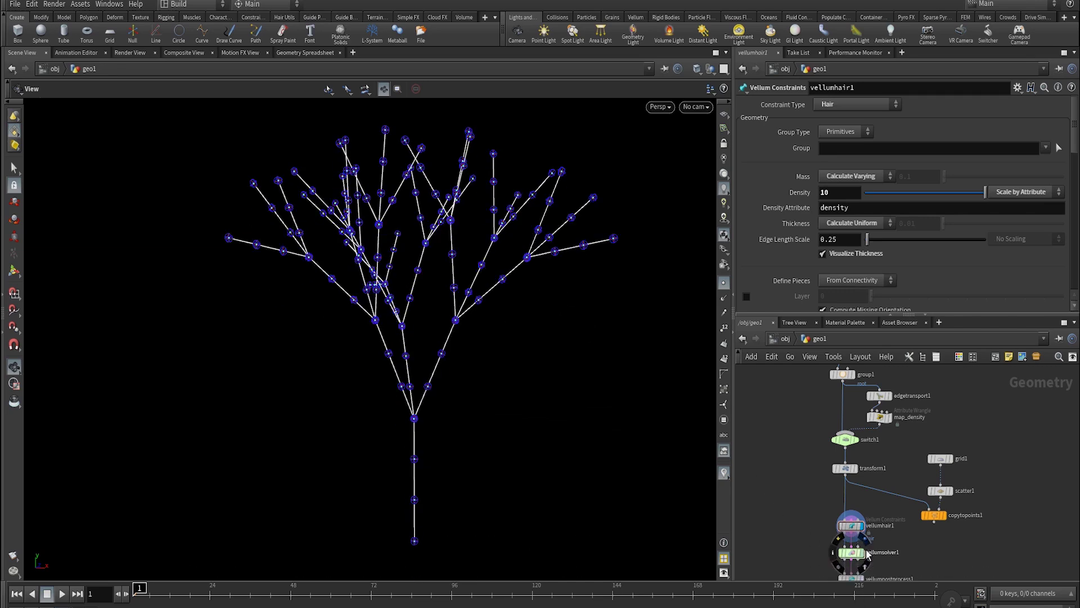
click(880, 136)
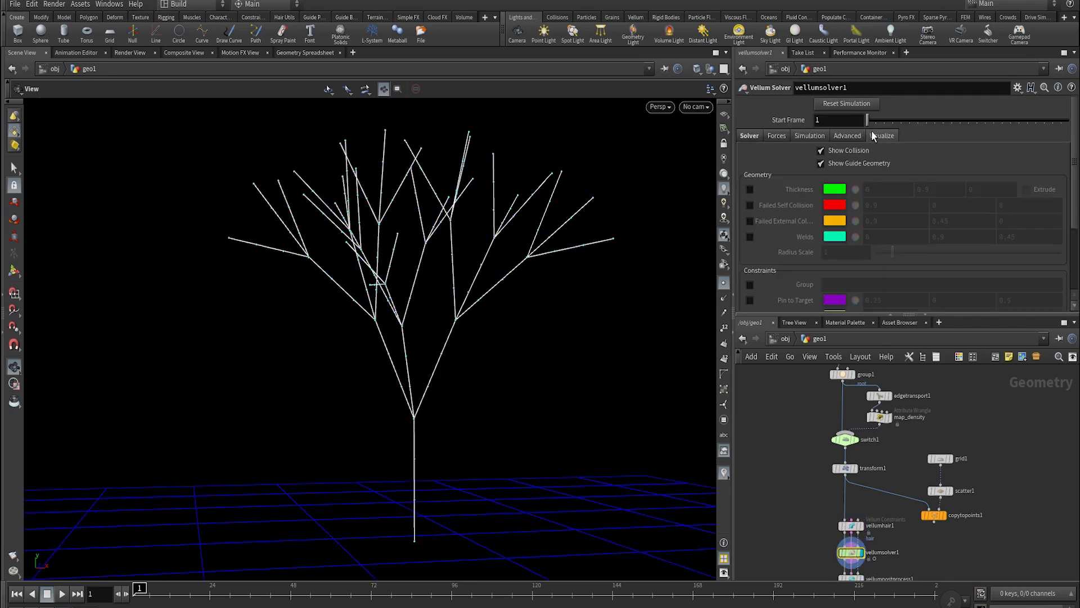
click(749, 190)
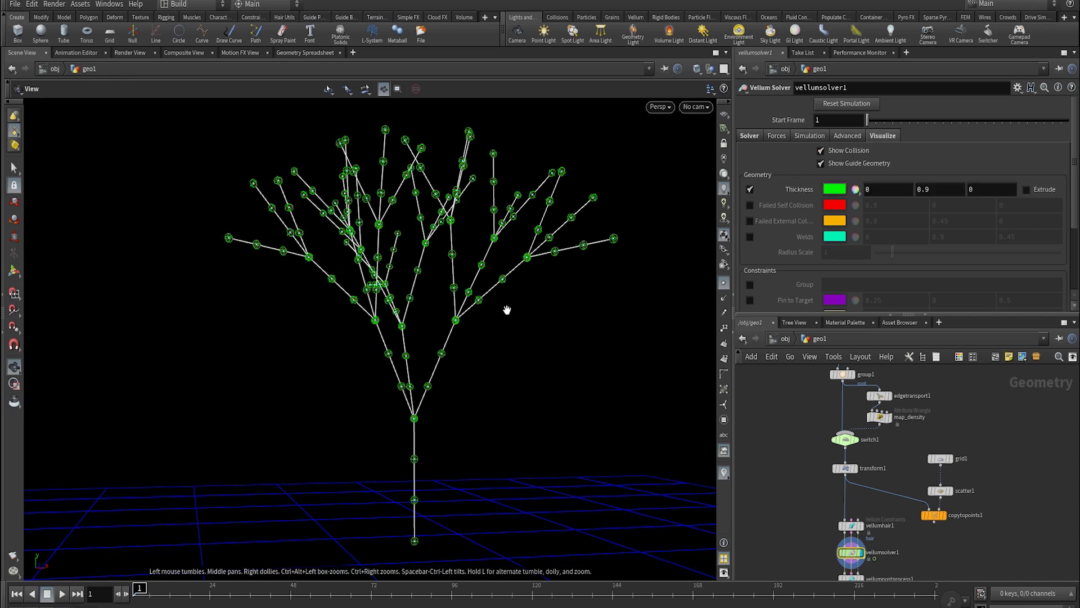
click(1027, 189)
right_drag(424, 379, 451, 349)
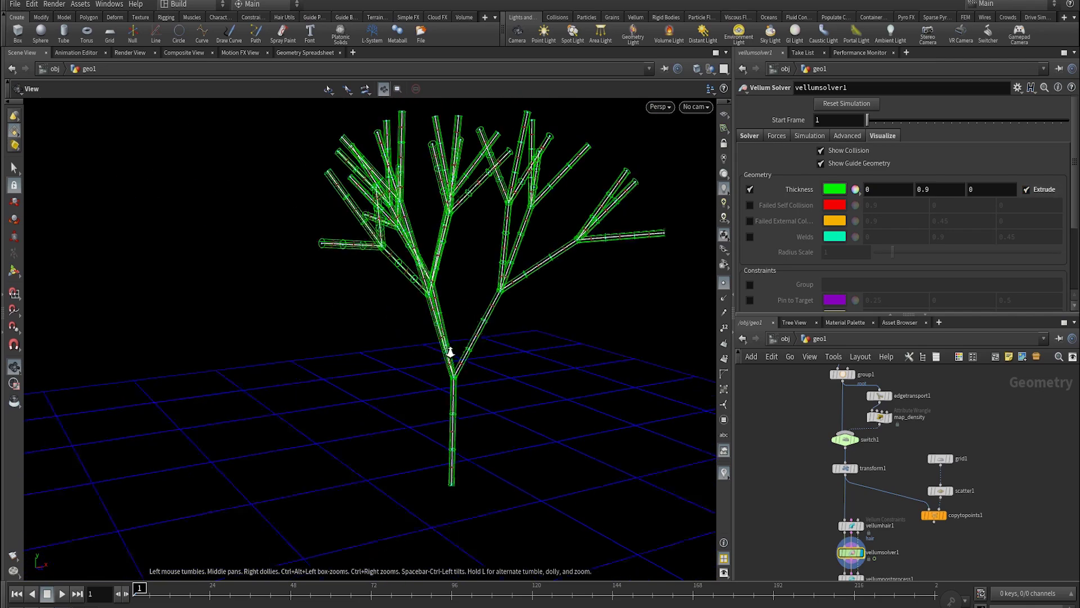
- Inspect the extruded thickness around the branches, play the tree simulation and return to the first frame
drag(450, 350, 548, 265)
drag(545, 316, 523, 345)
right_drag(523, 344, 563, 339)
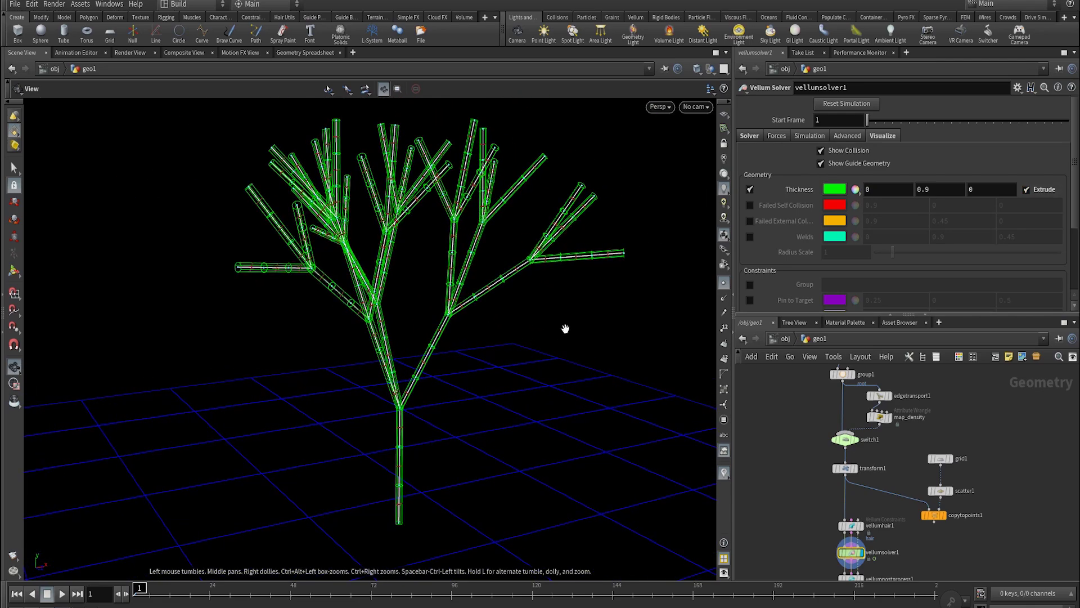
drag(462, 307, 449, 364)
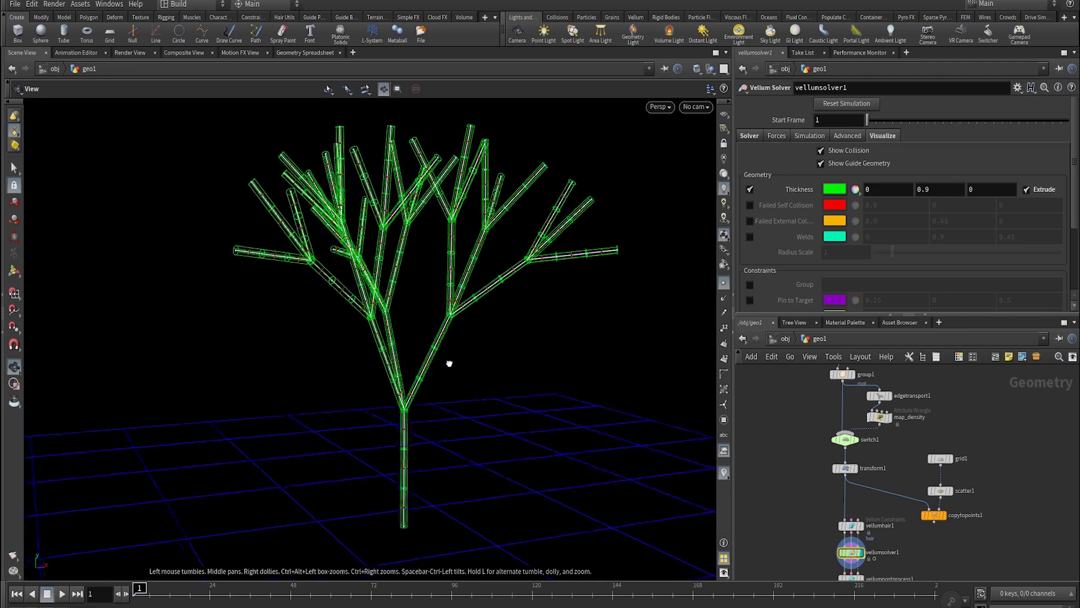
key(Up)
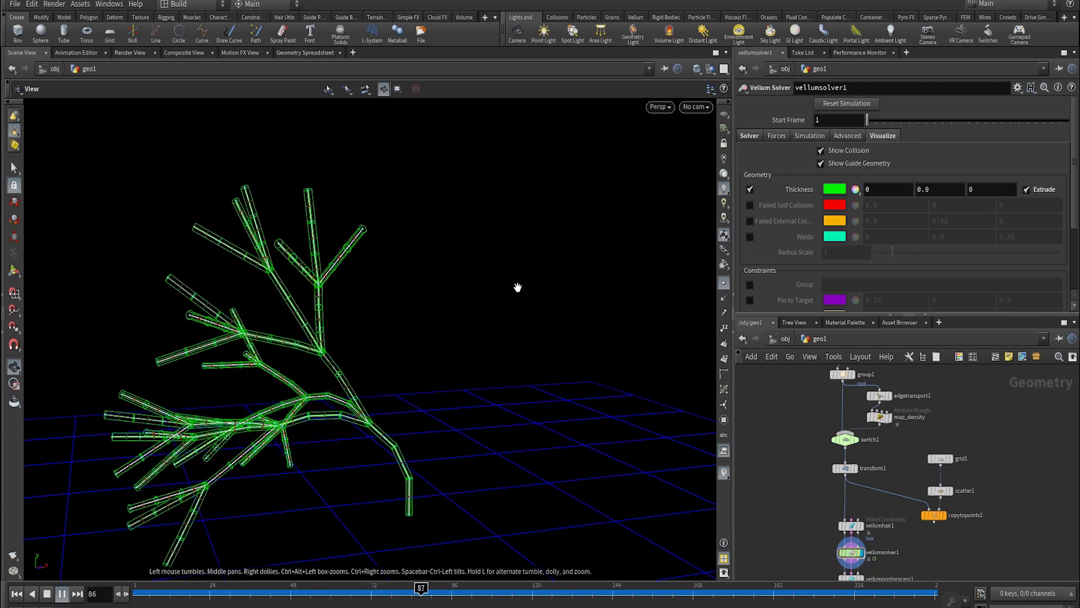
key(ctrl+Up)
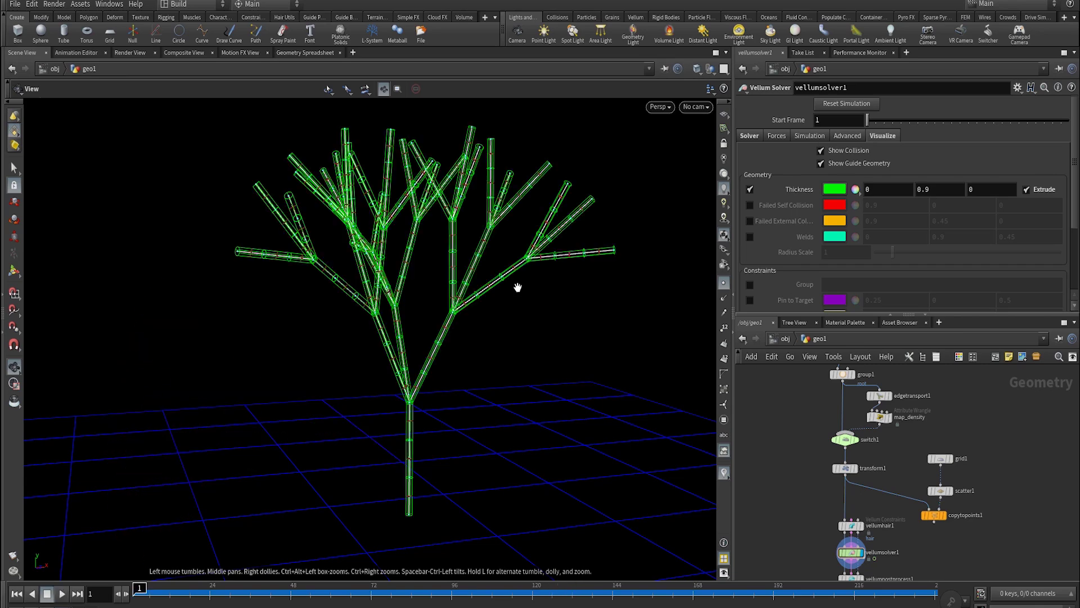
- Display edgetransport1 and examine its distance attribute settings and the tree from the root to the branch tips
scroll(916, 394, up, 2)
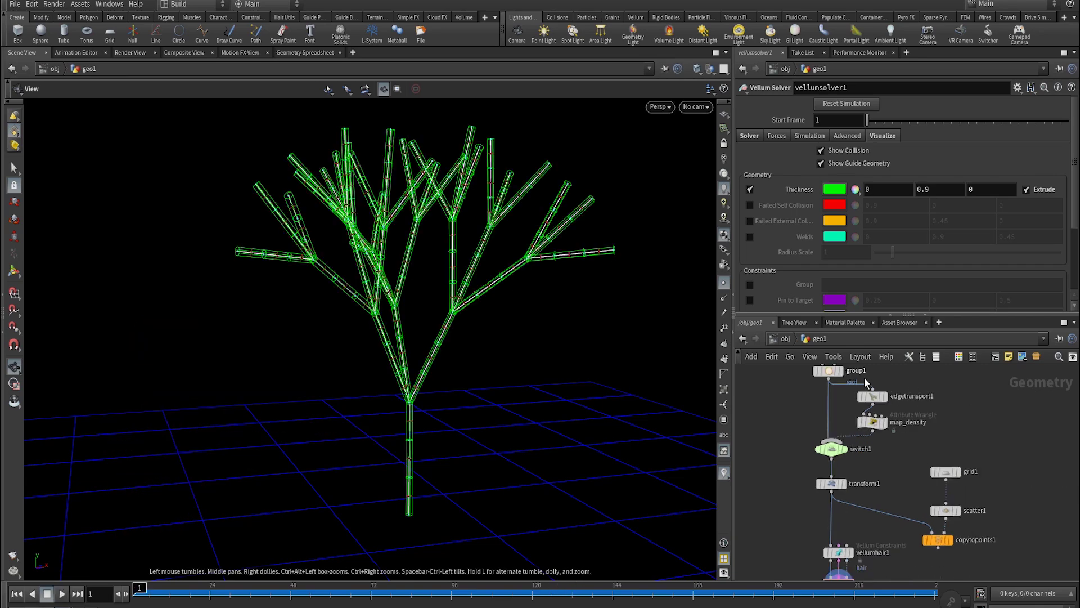
click(877, 397)
middle_drag(879, 398, 853, 489)
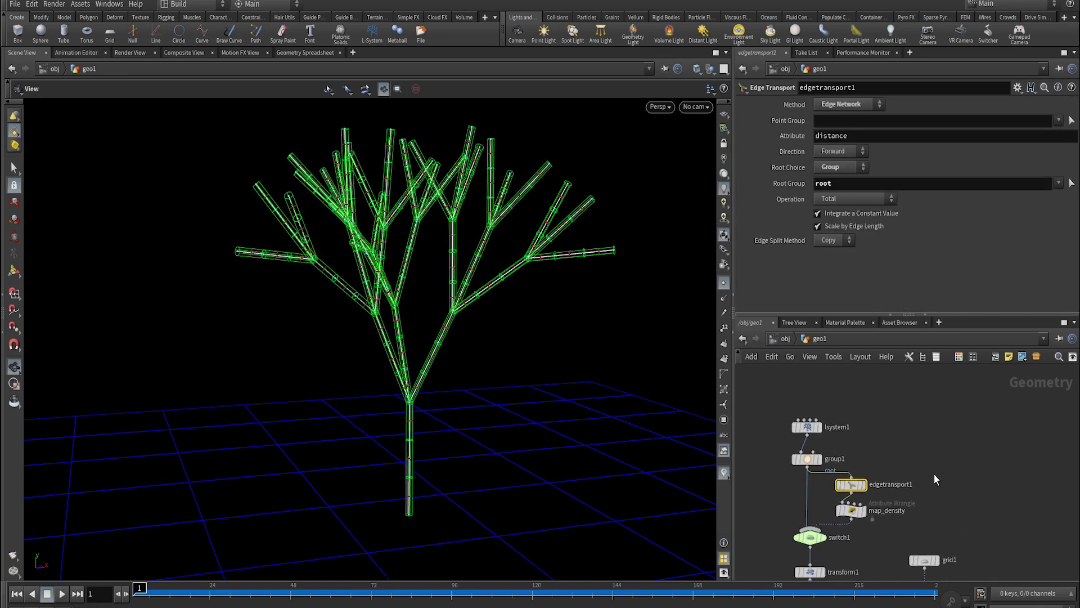
mouse_move(853, 489)
click(864, 484)
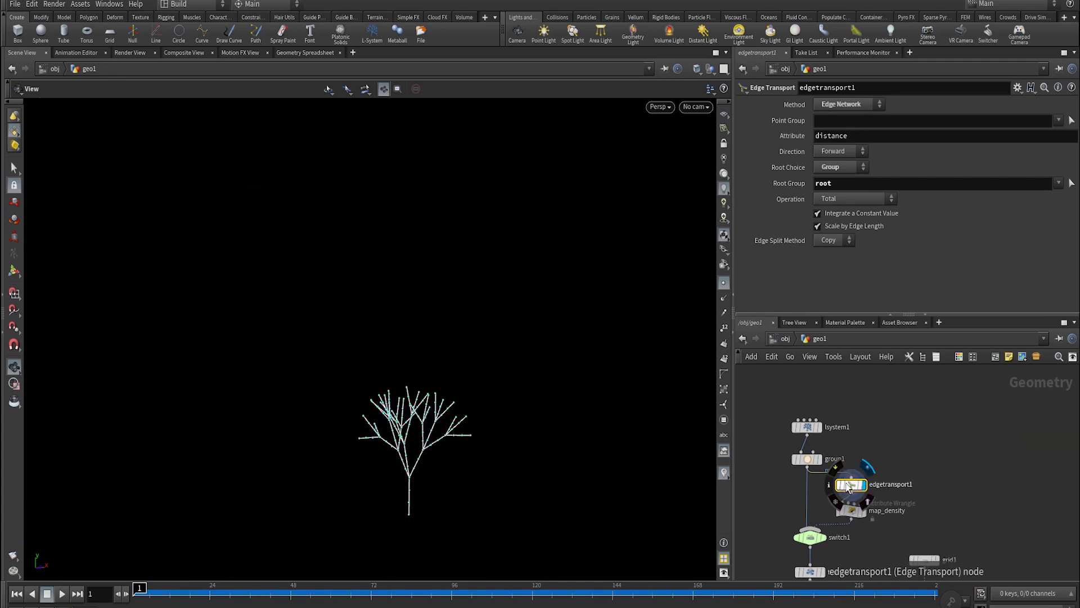
scroll(475, 400, up, 10)
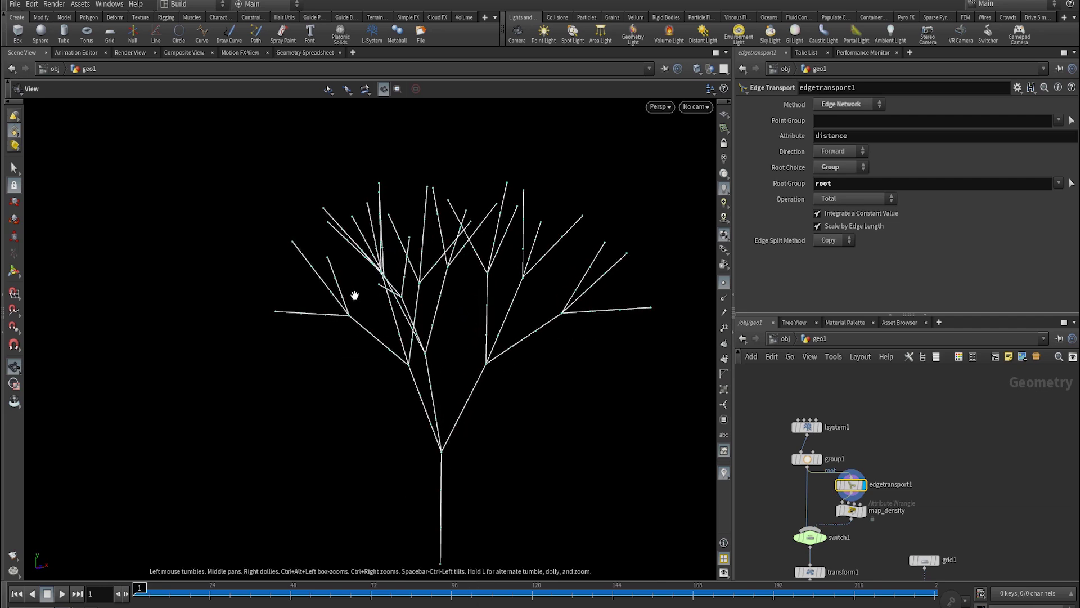
scroll(832, 215, down, 2)
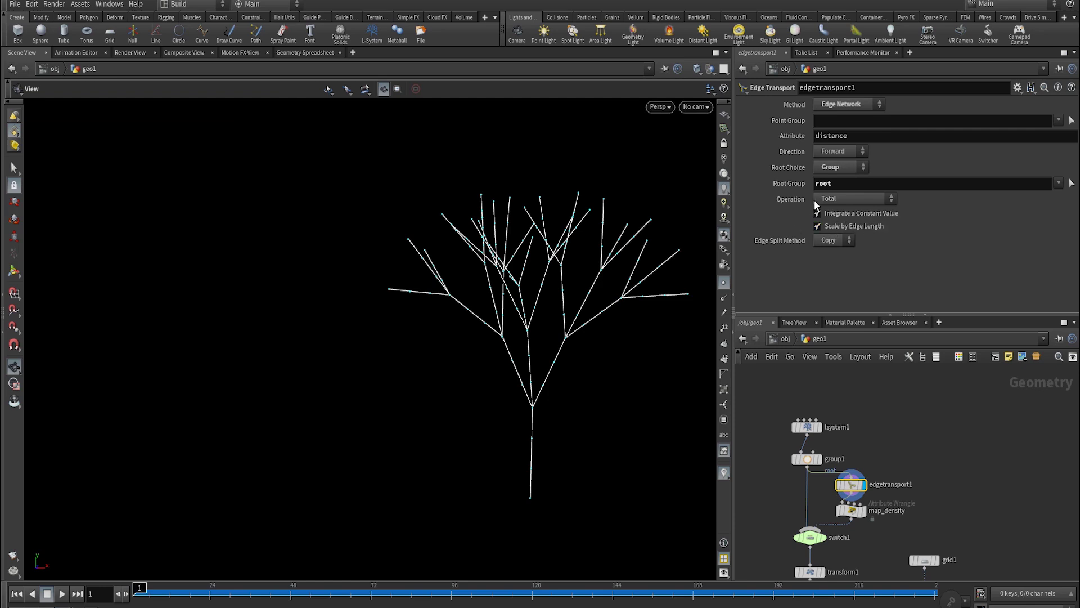
drag(547, 362, 446, 461)
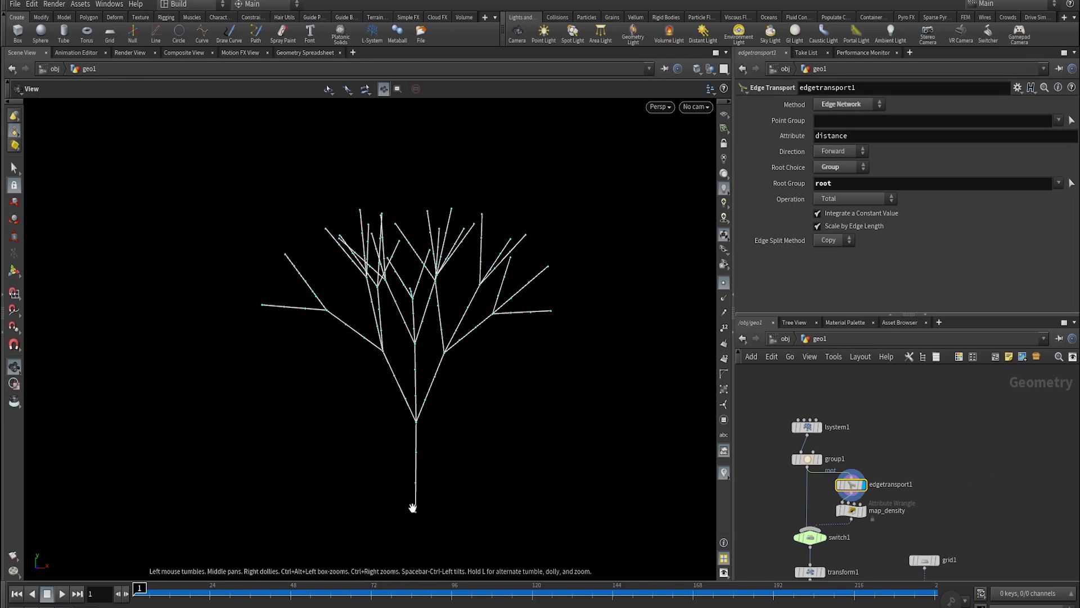
right_drag(486, 433, 557, 436)
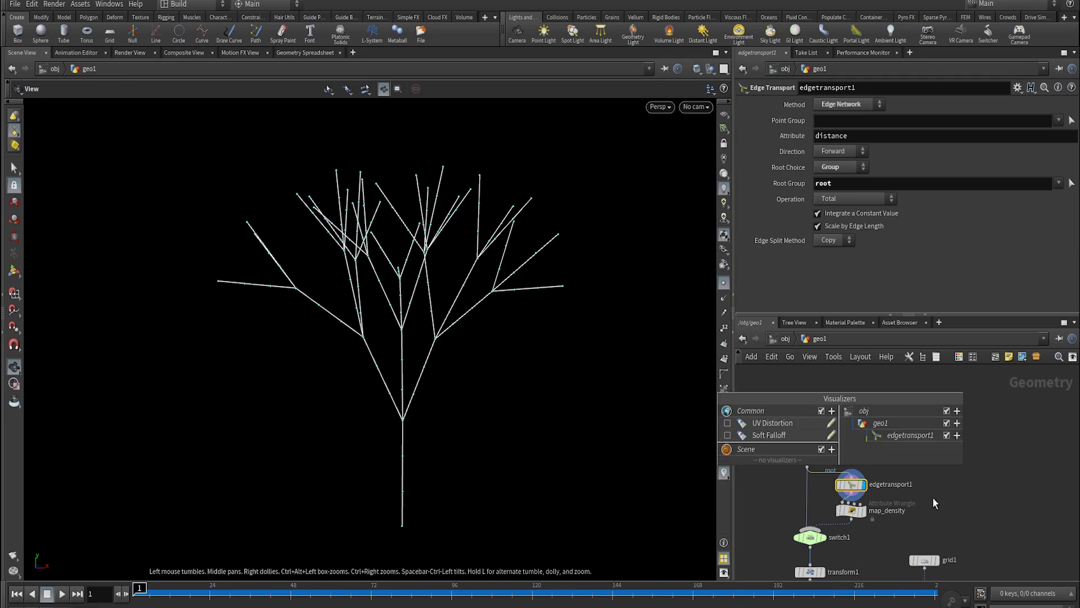
- Add a visualizer for the distance attribute from the node info of edgetransport1 and show it on the tree
middle_click(850, 485)
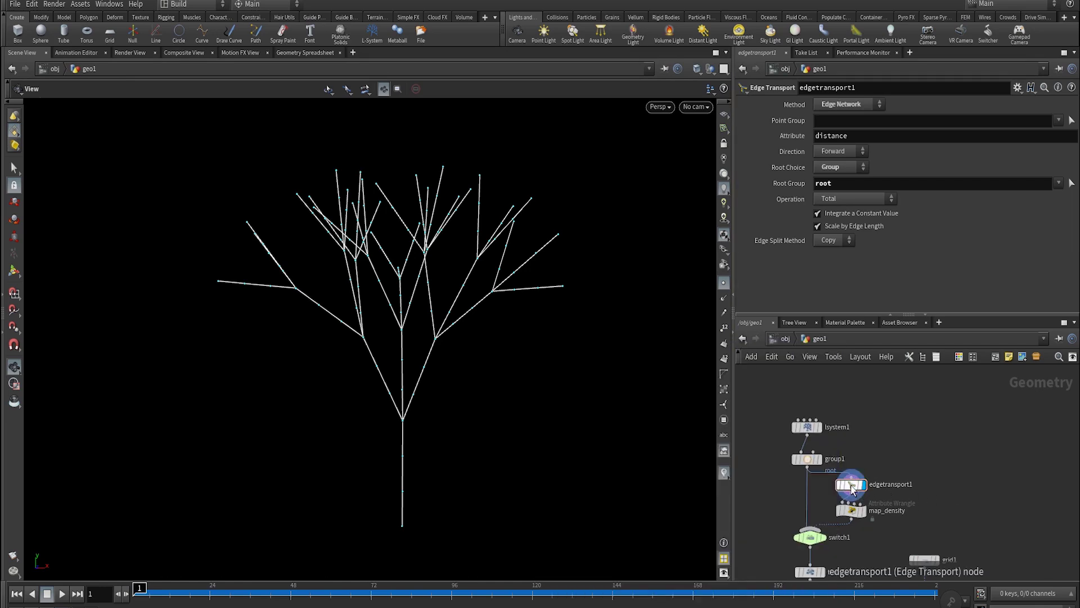
click(851, 487)
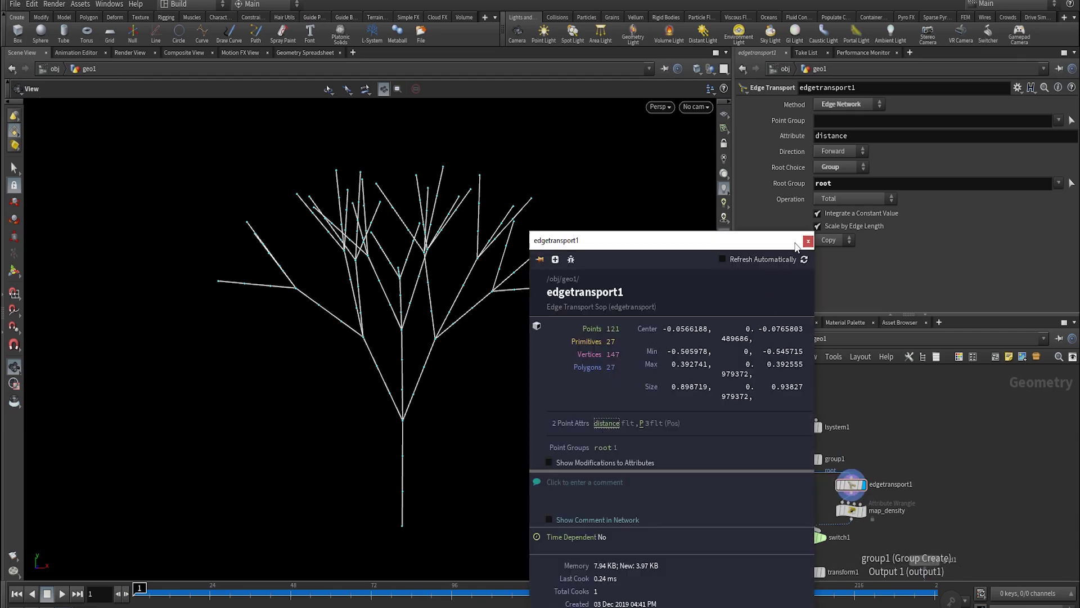
click(808, 242)
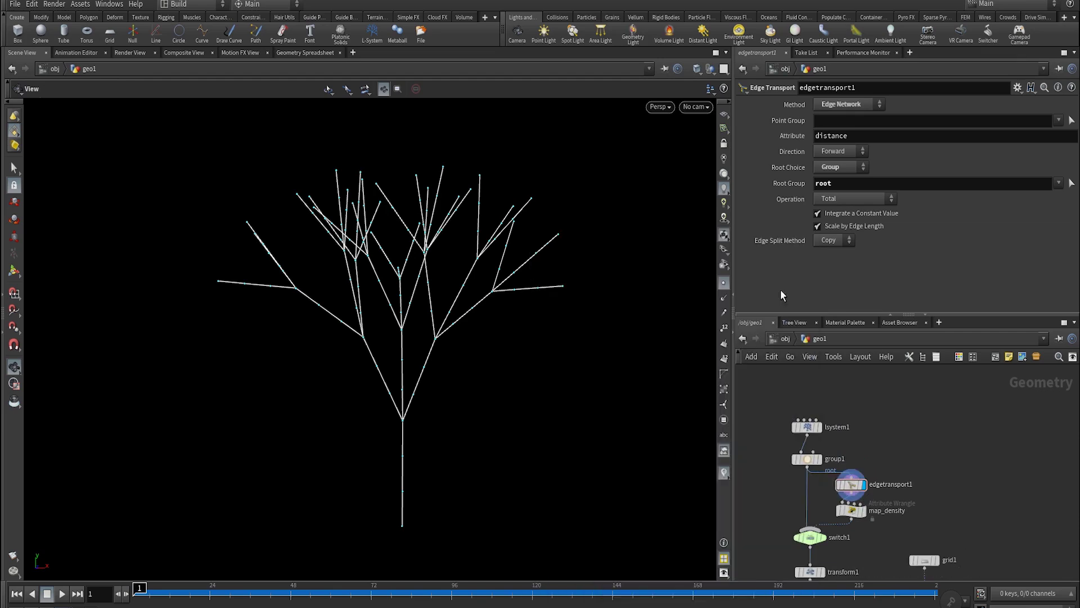
click(724, 472)
right_drag(374, 309, 428, 324)
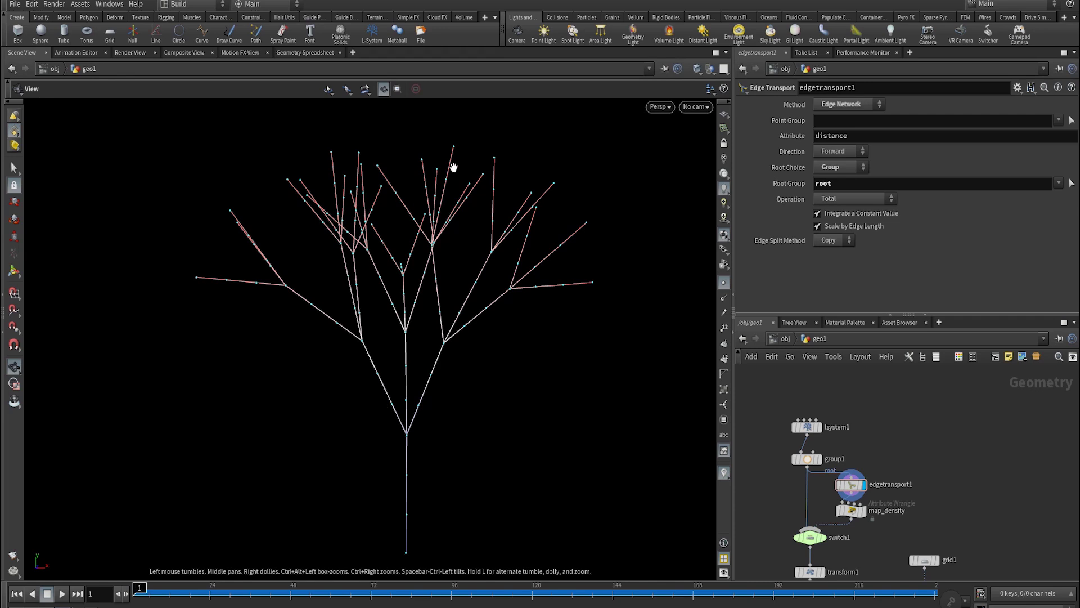
- Change the distance visualizer's type to Marker, inspect the distance values along the branches, and close the visualizer editor
right_click(724, 473)
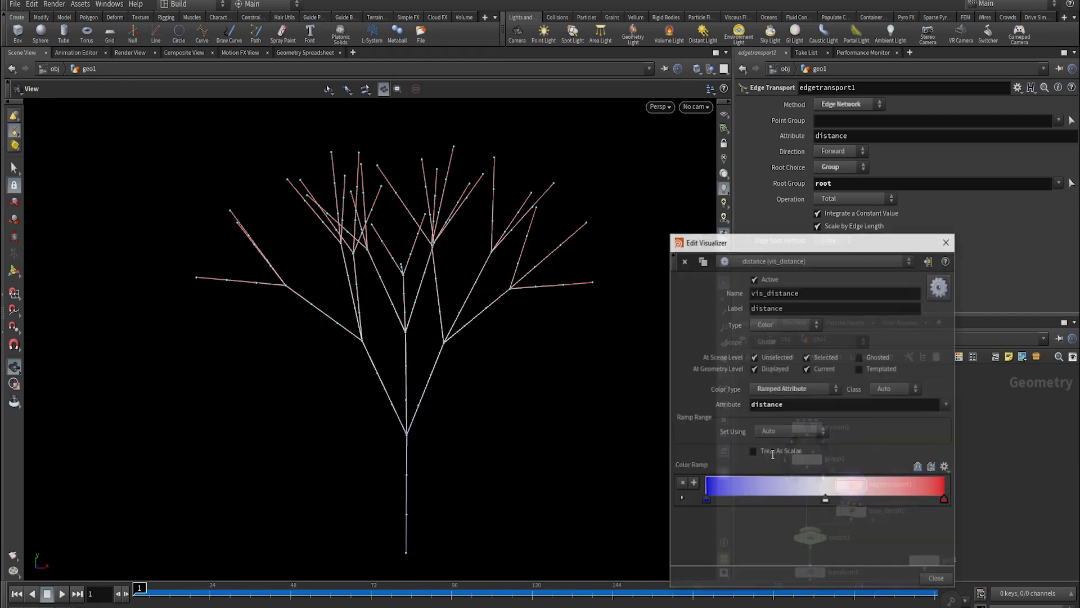
click(774, 325)
click(779, 338)
scroll(446, 446, up, 5)
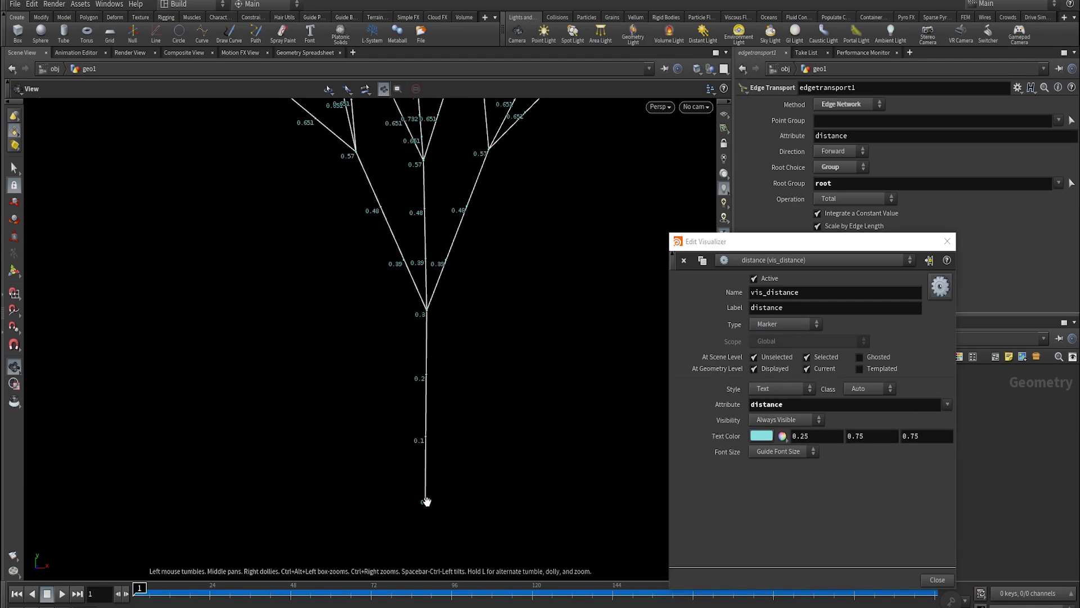
middle_drag(430, 405, 426, 547)
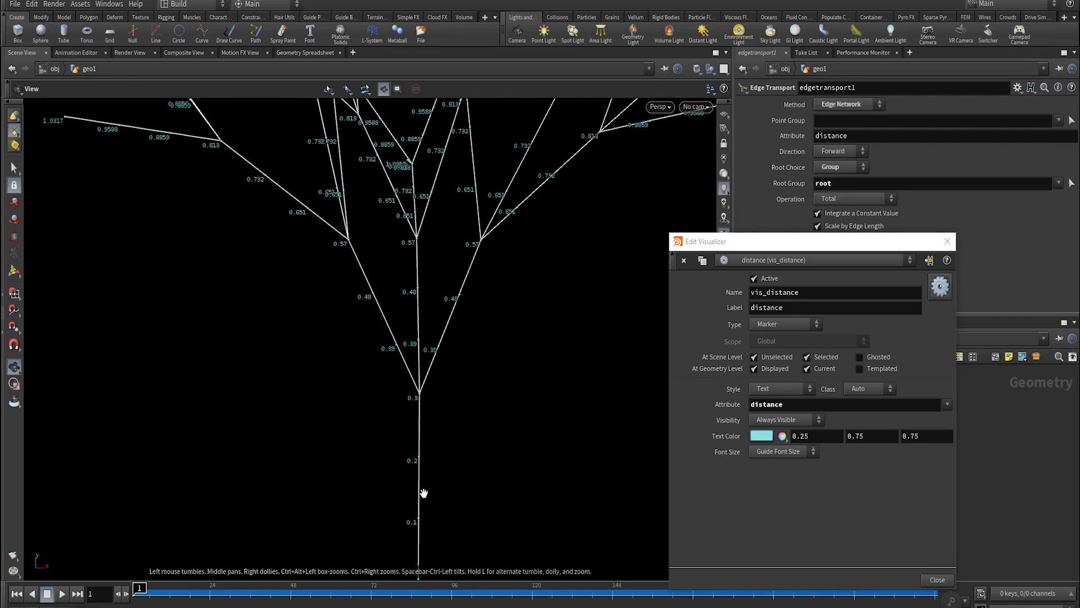
drag(501, 260, 402, 476)
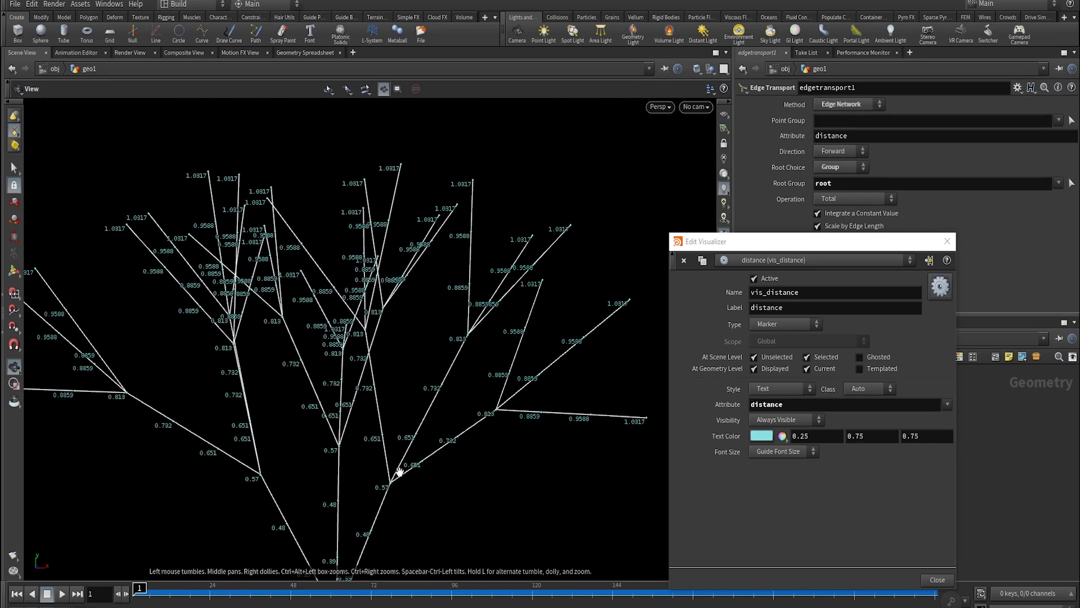
drag(545, 346, 634, 286)
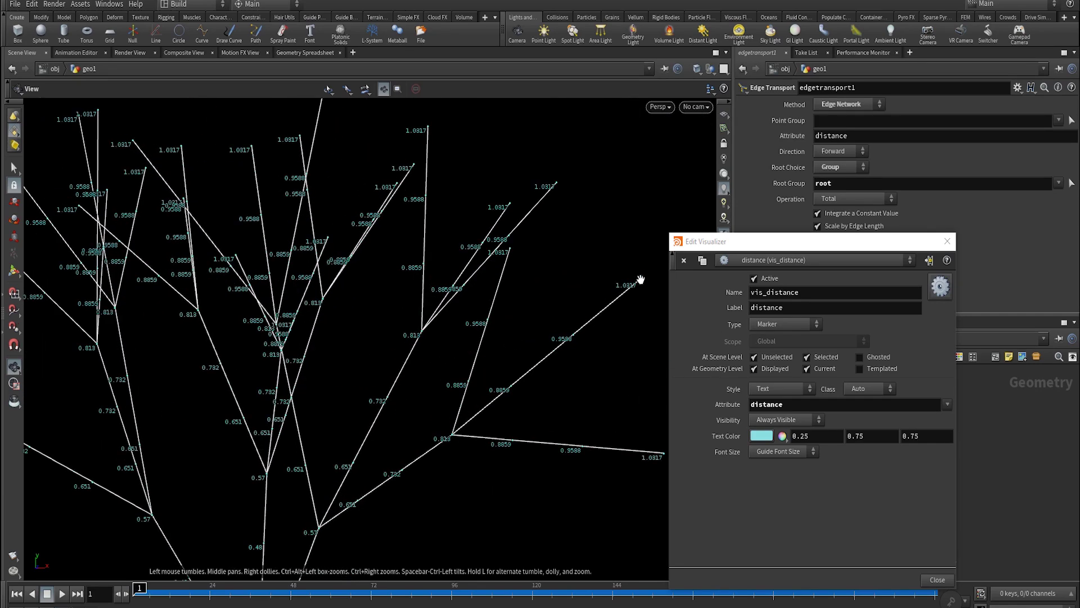
click(948, 240)
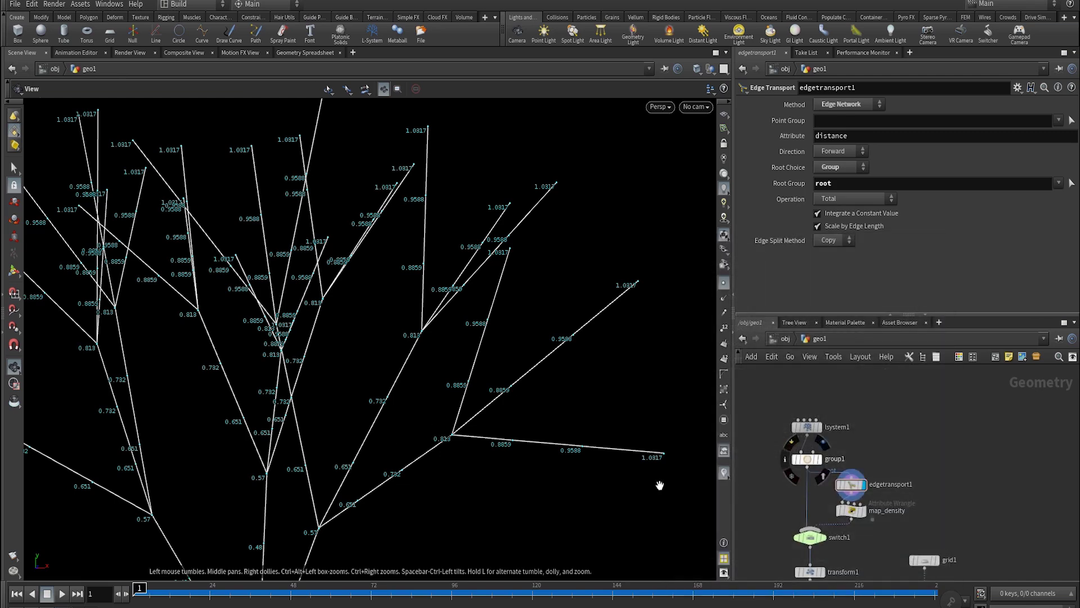
- Open the map_density wrangle and examine how its expression maps distance to density along the tree
click(850, 510)
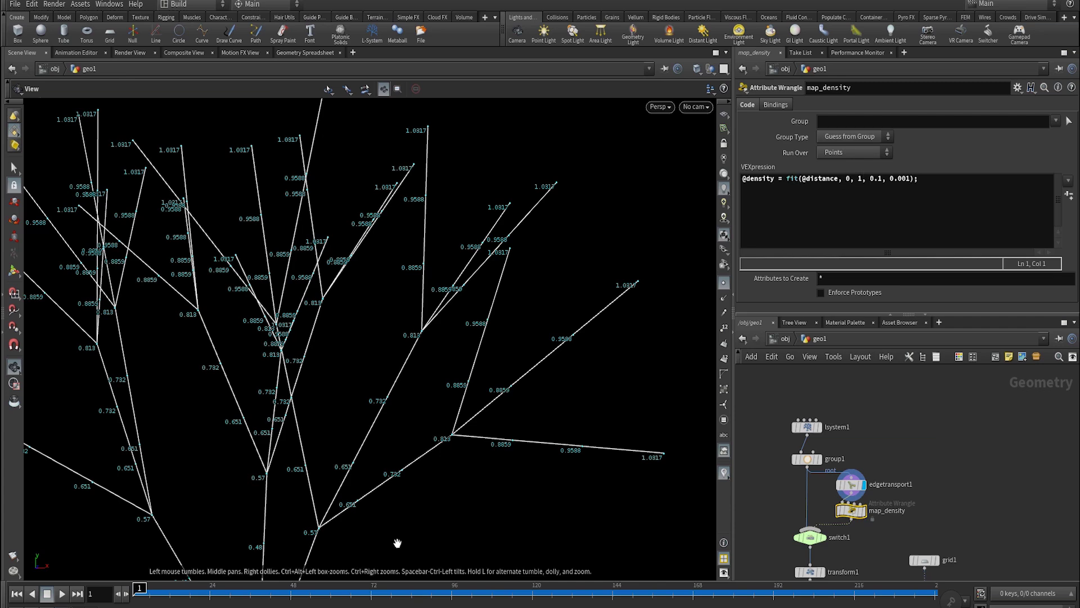
right_drag(331, 562, 403, 515)
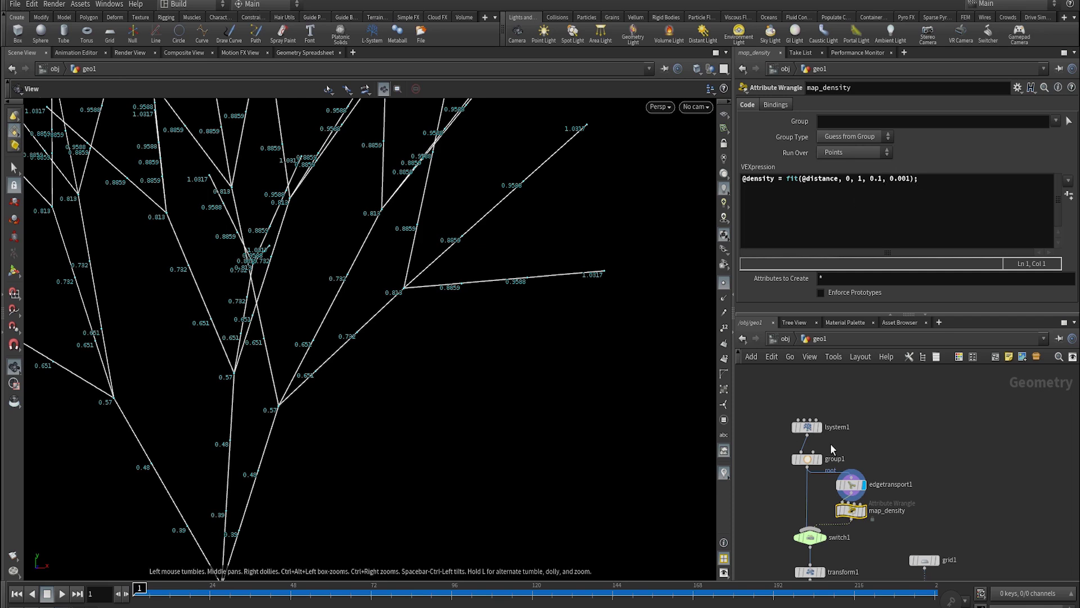
- Display vellumhair1 with its settings, turn off the attribute visualizers, and bring the whole tree into view
middle_drag(916, 460, 923, 336)
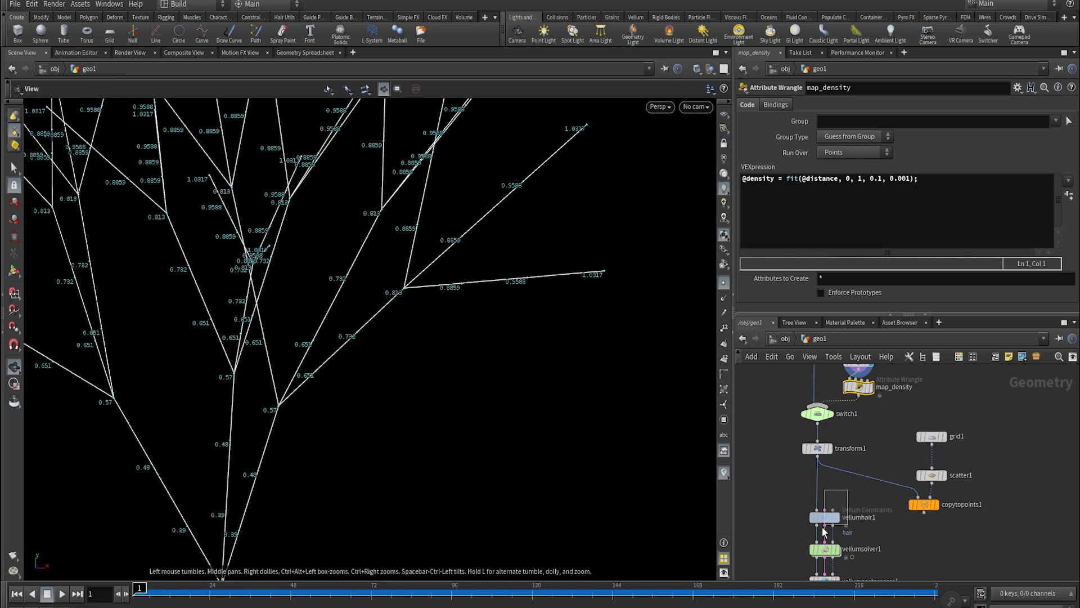
click(825, 517)
click(837, 517)
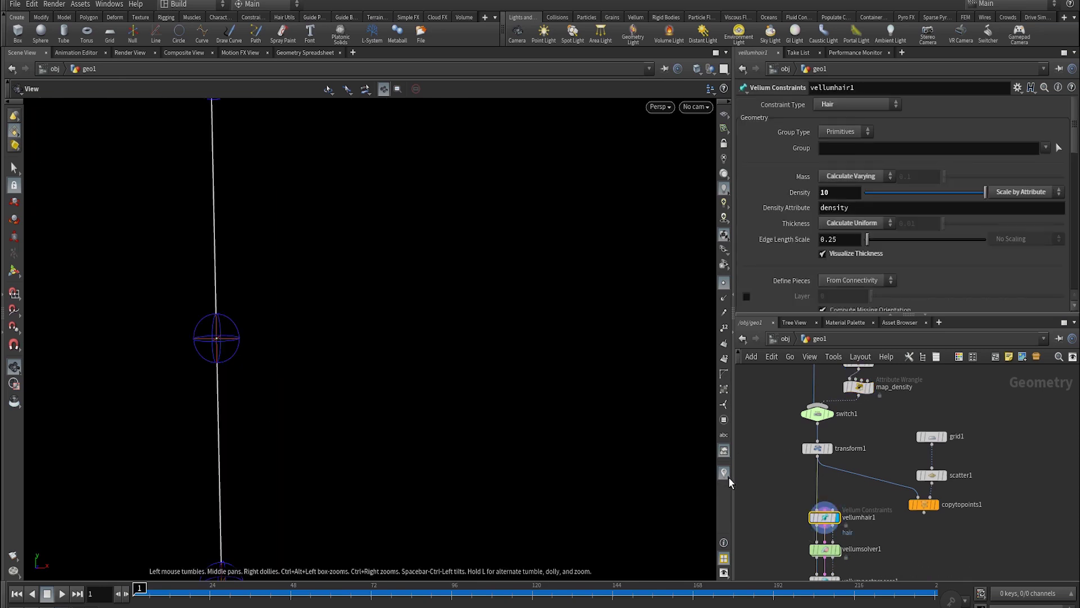
scroll(501, 385, down, 10)
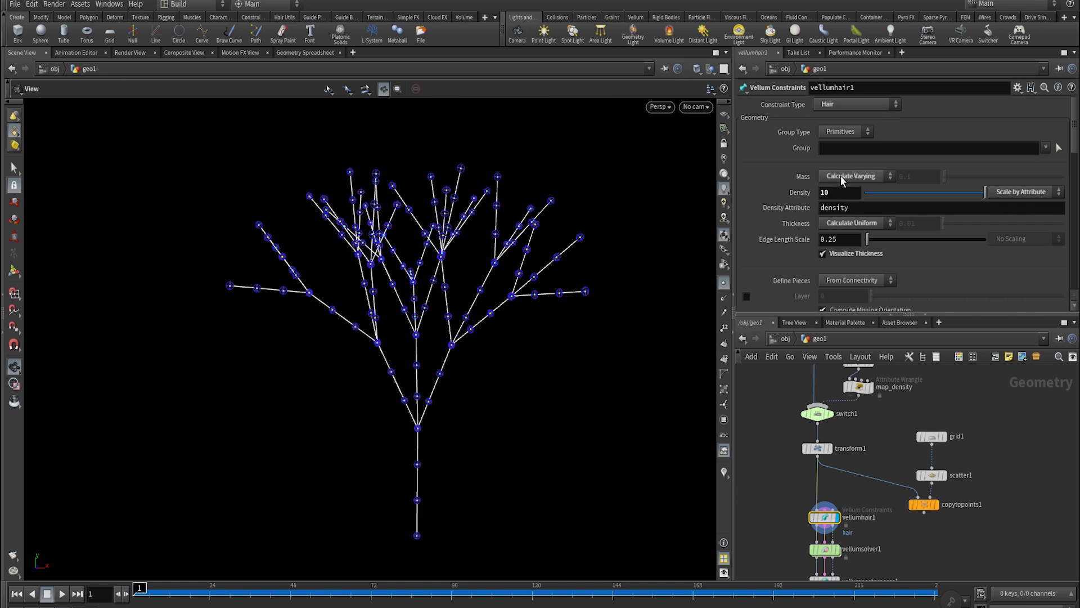
- Set switch1 to its map_density input, display vellumsolver1, and play the tree simulation before returning to the first frame
click(818, 413)
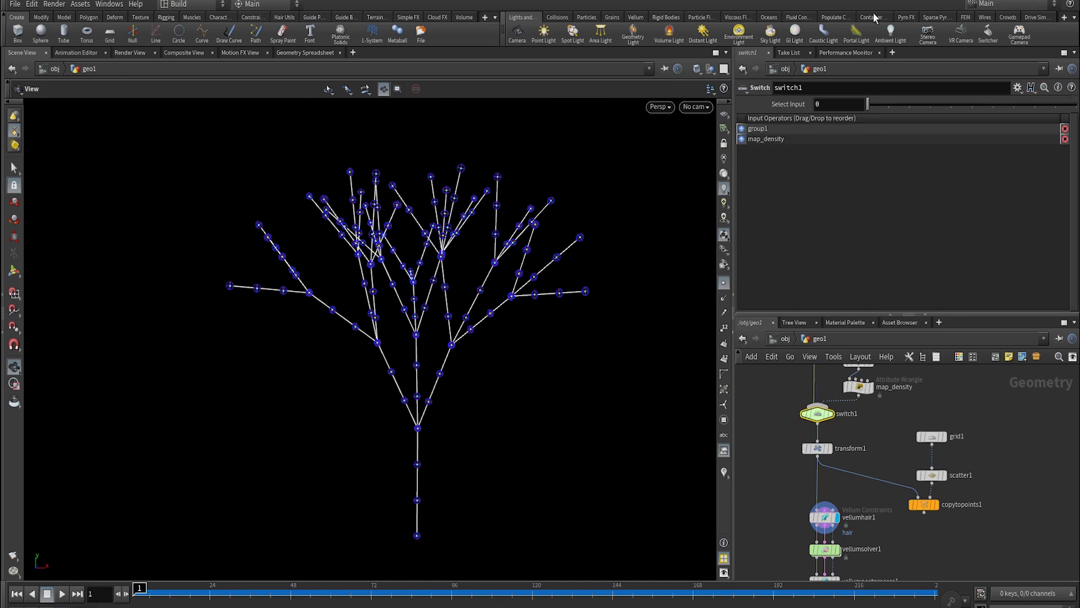
click(824, 517)
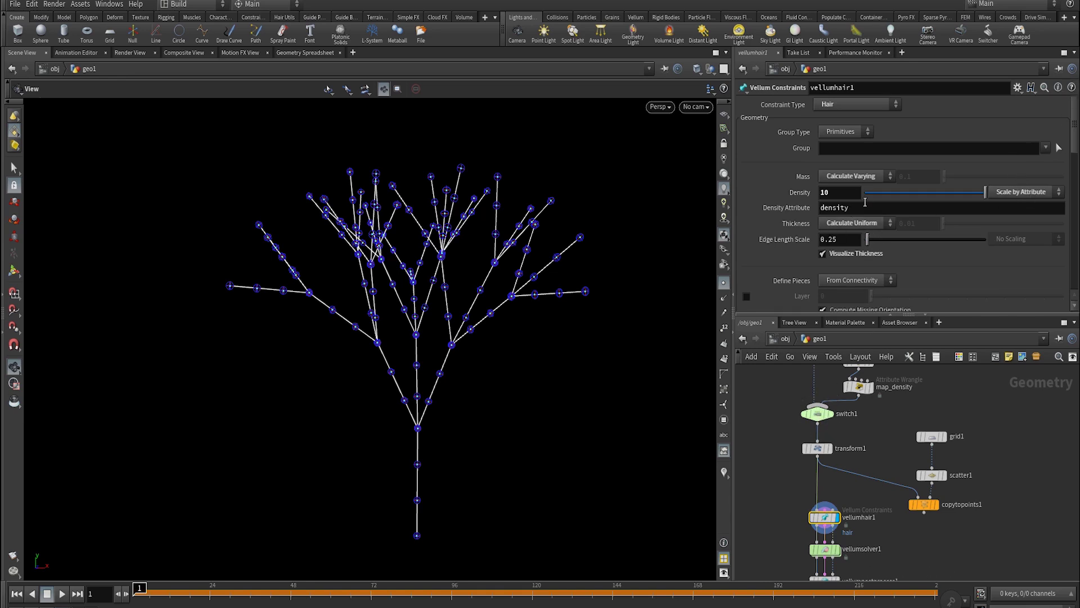
click(837, 551)
key(Up)
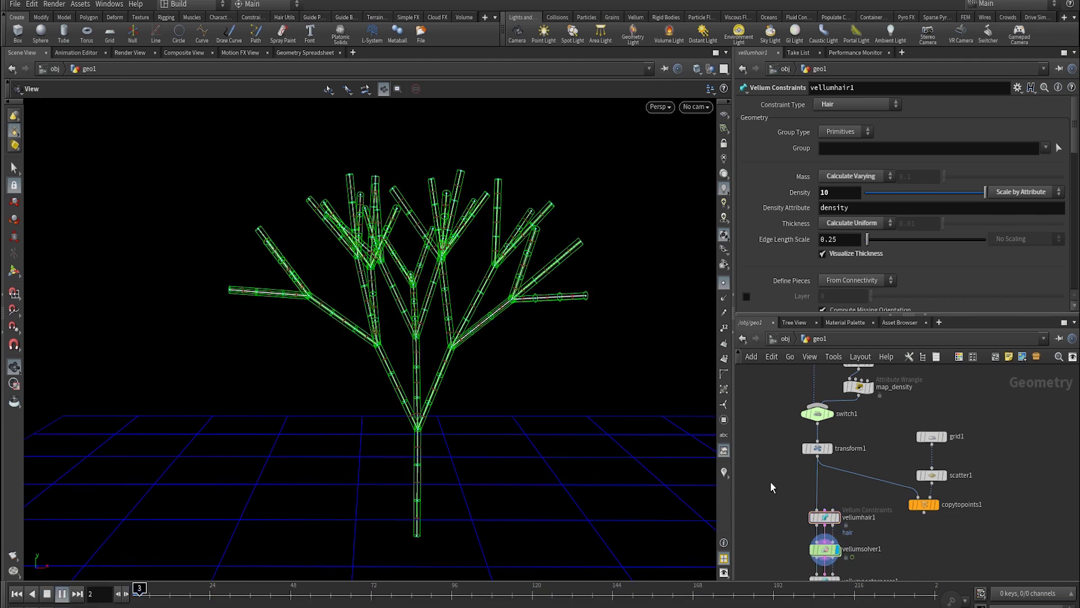
drag(444, 374, 463, 482)
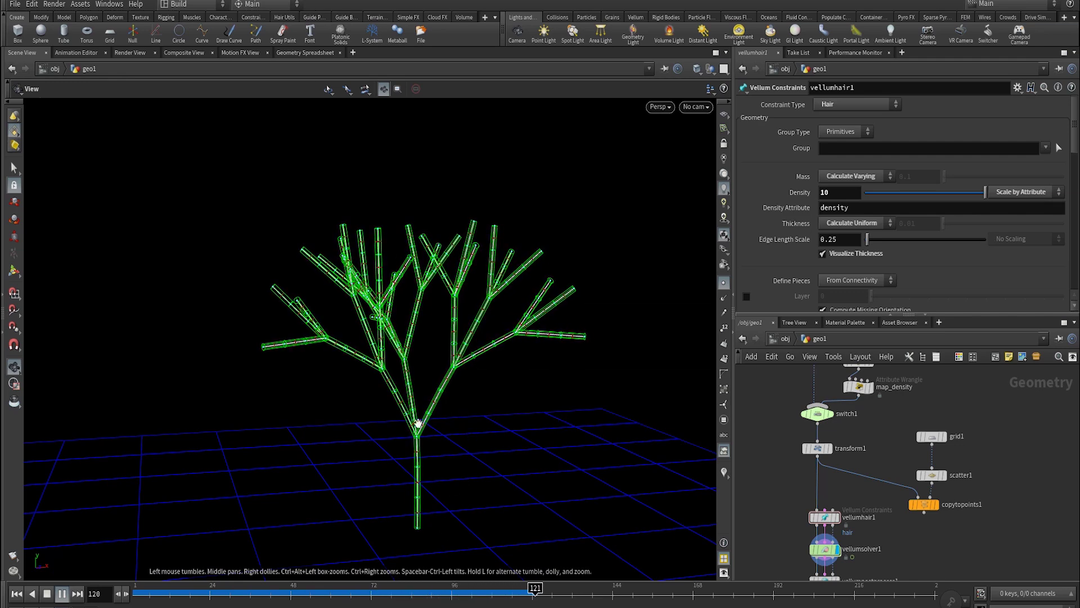
key(Up)
key(ctrl+Up)
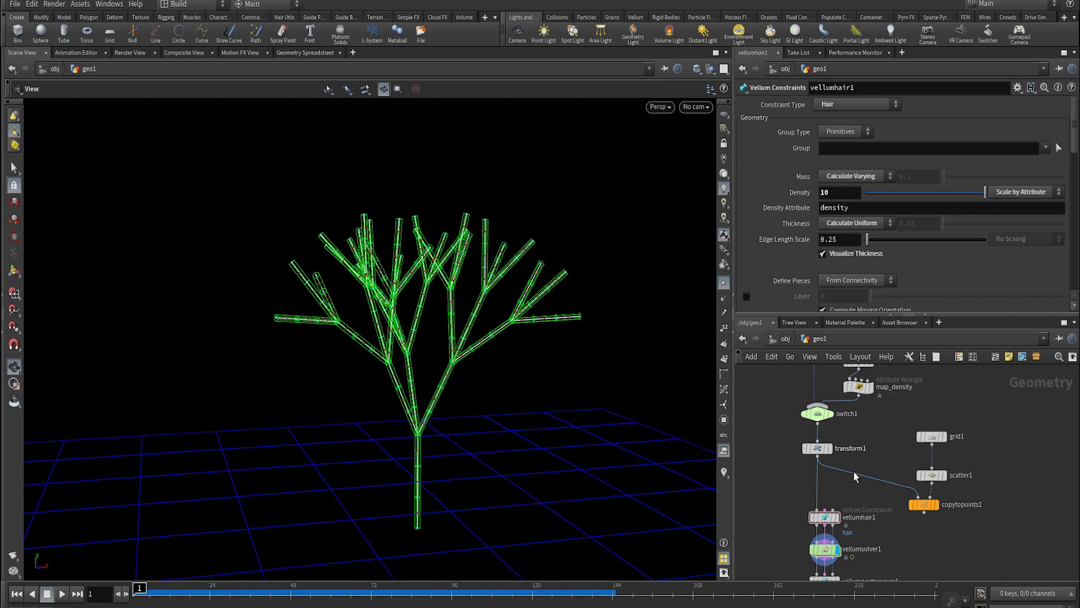
- Set vellumhair1's thickness to Calculate Varying and scale its edge length by the density attribute
click(824, 516)
click(851, 224)
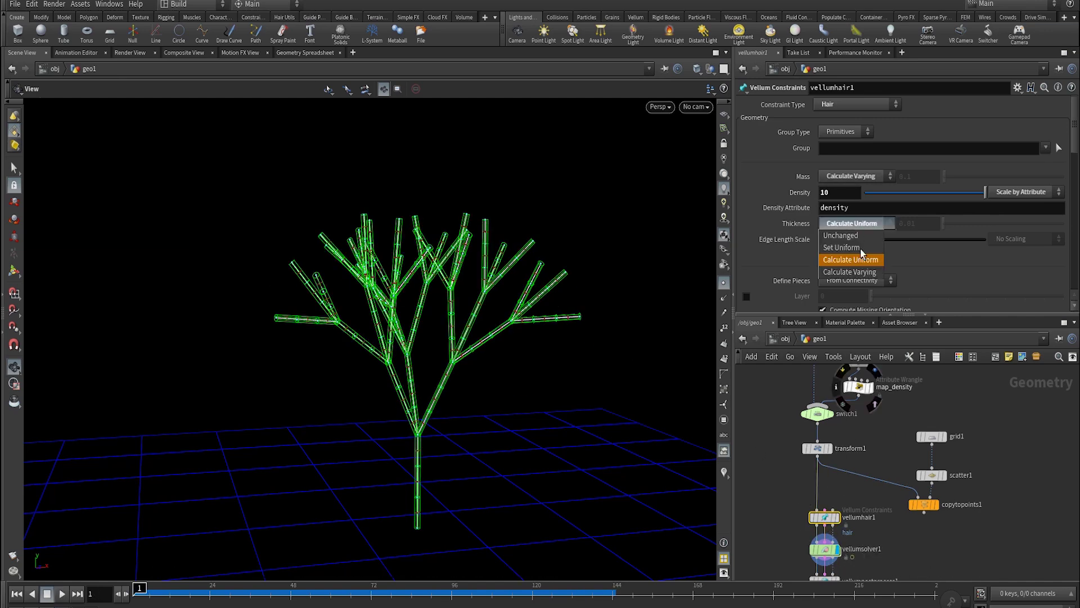
click(849, 275)
click(995, 244)
click(1006, 265)
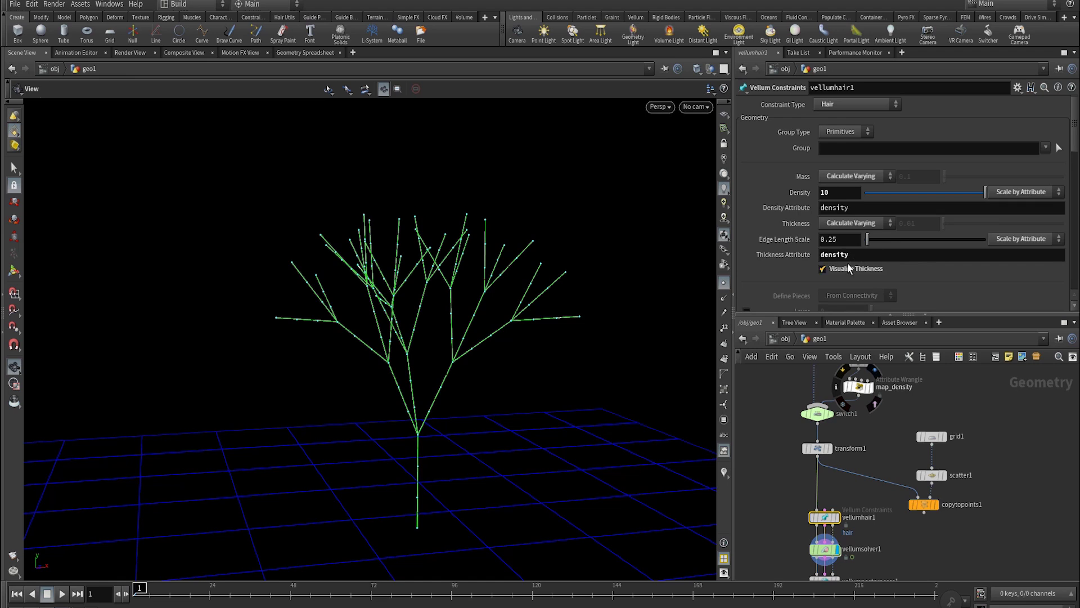
ctrl+middle_click(768, 256)
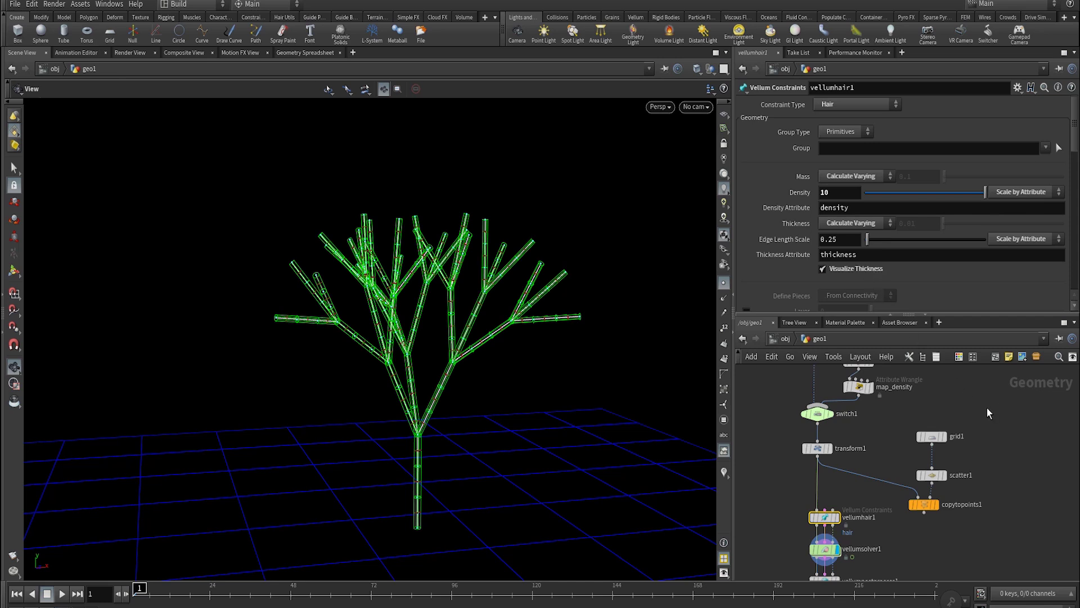
key(ctrl+z)
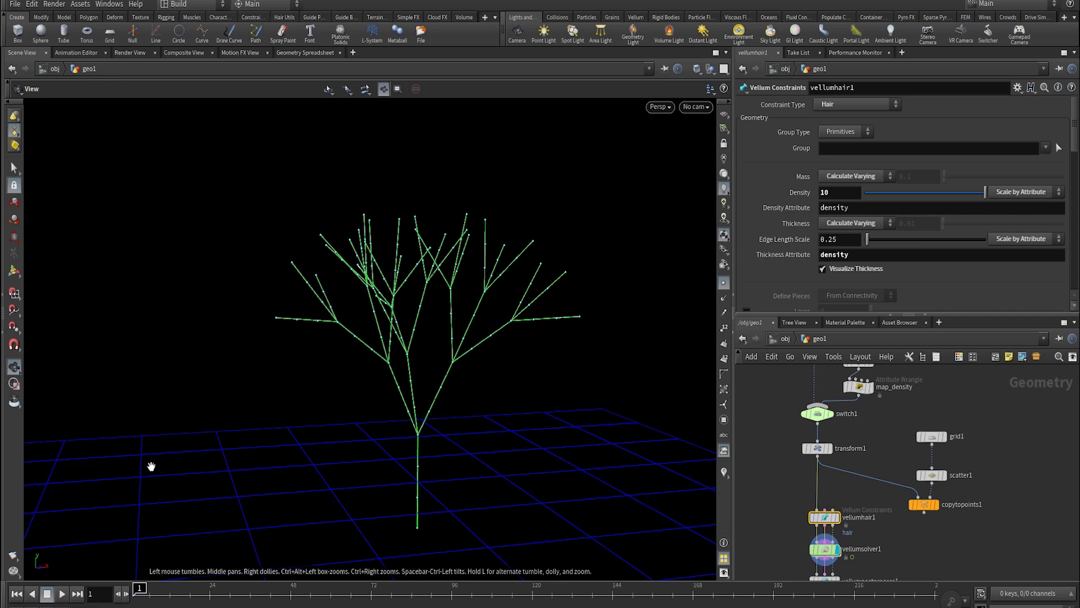
- Raise vellumhair1's Edge Length Scale to 4.25 and check the thickness from trunk to branch tips
scroll(492, 376, up, 6)
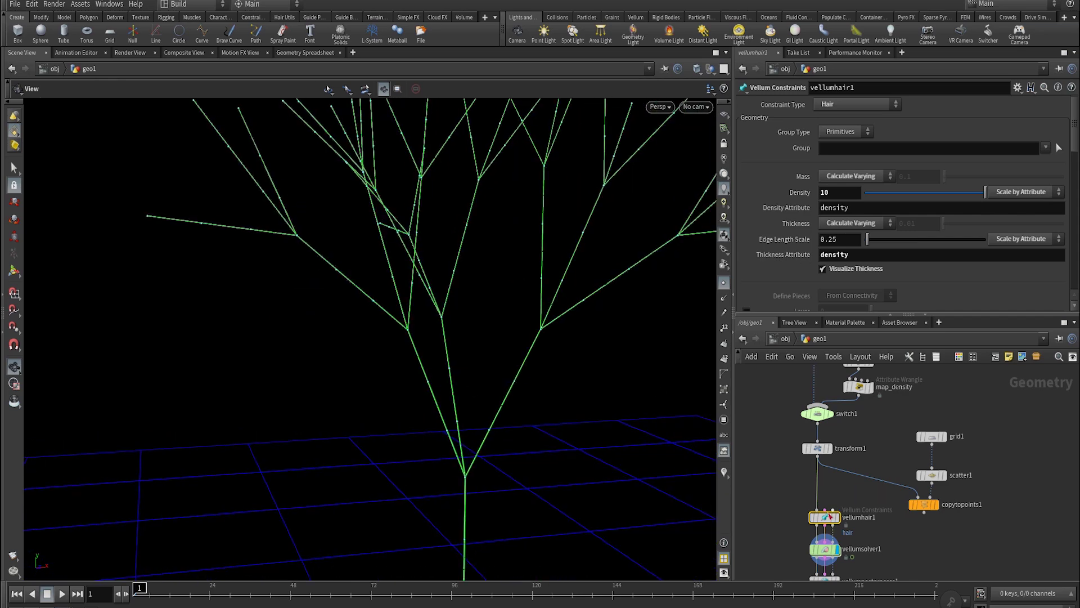
drag(514, 357, 361, 501)
middle_drag(835, 239, 873, 239)
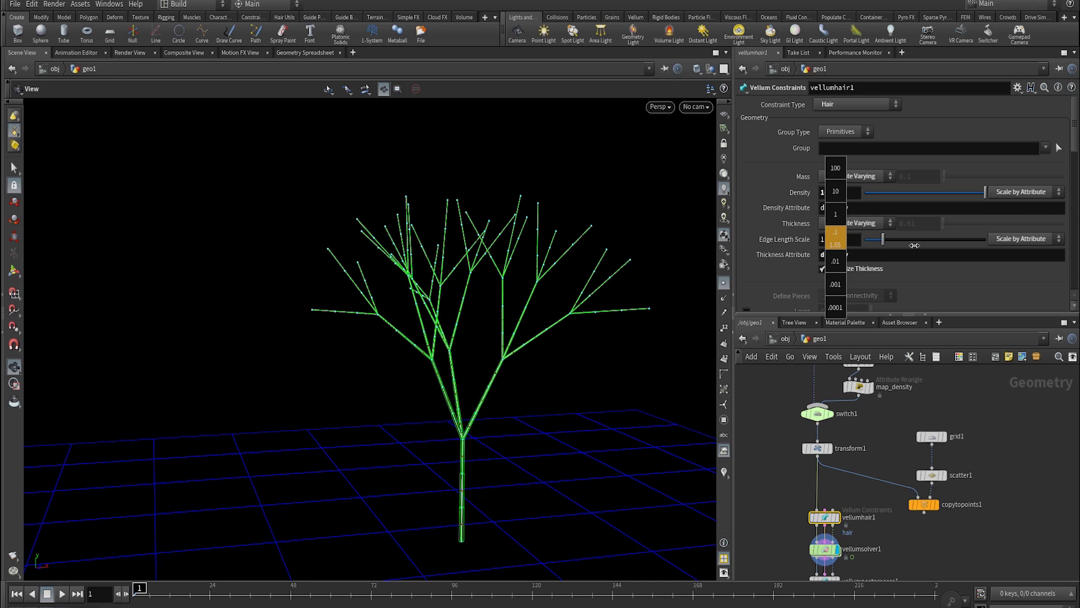
middle_drag(978, 255, 1041, 264)
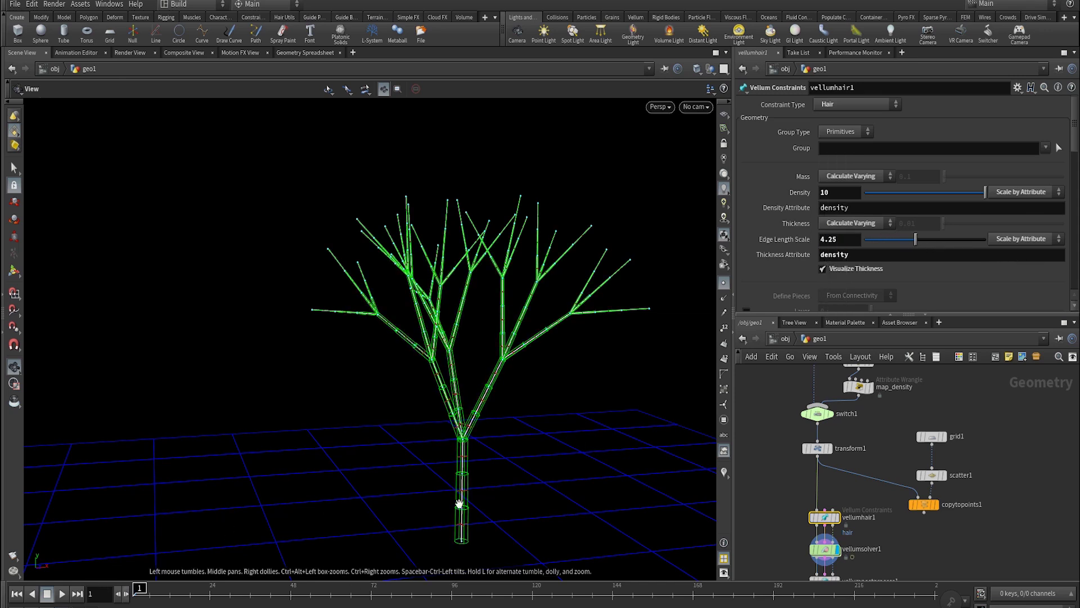
right_drag(642, 314, 703, 317)
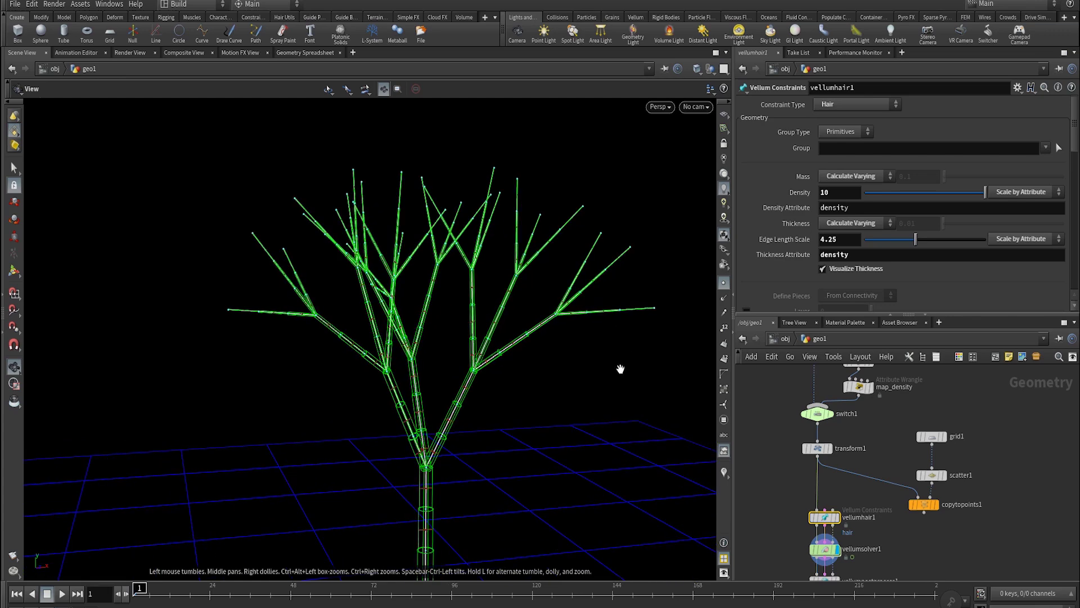
middle_drag(621, 368, 626, 332)
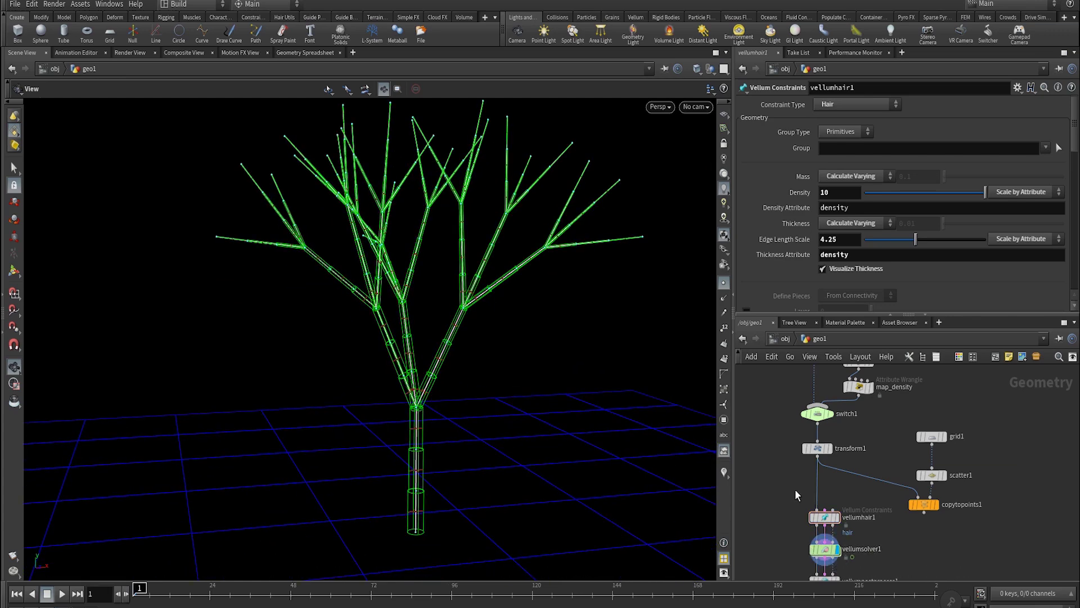
- Play the simulation of the tree with varying thickness to frame 48, and reset it to the first frame
key(Up)
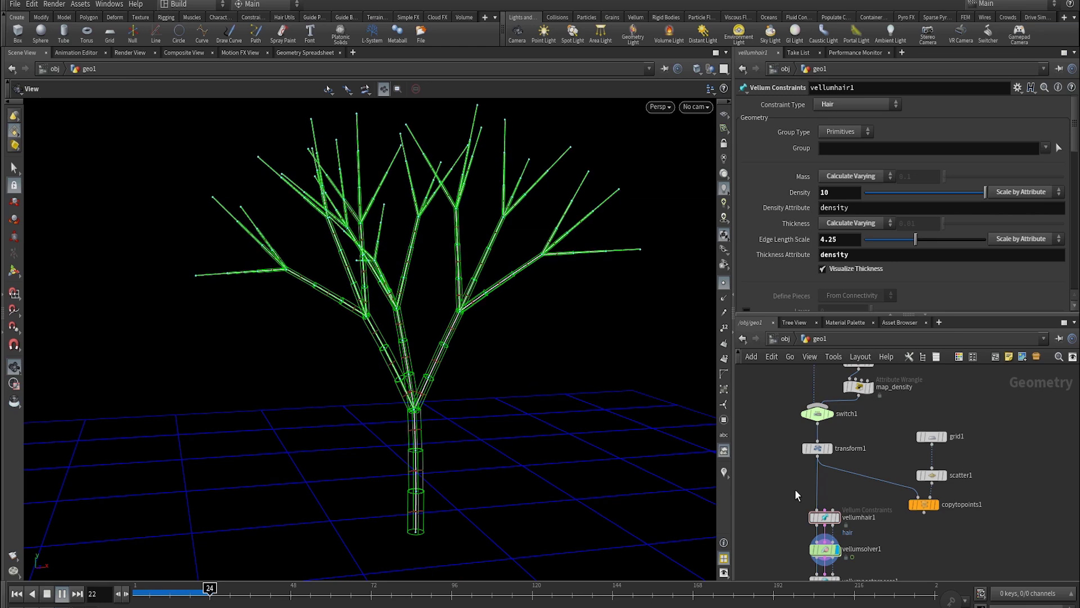
key(Up)
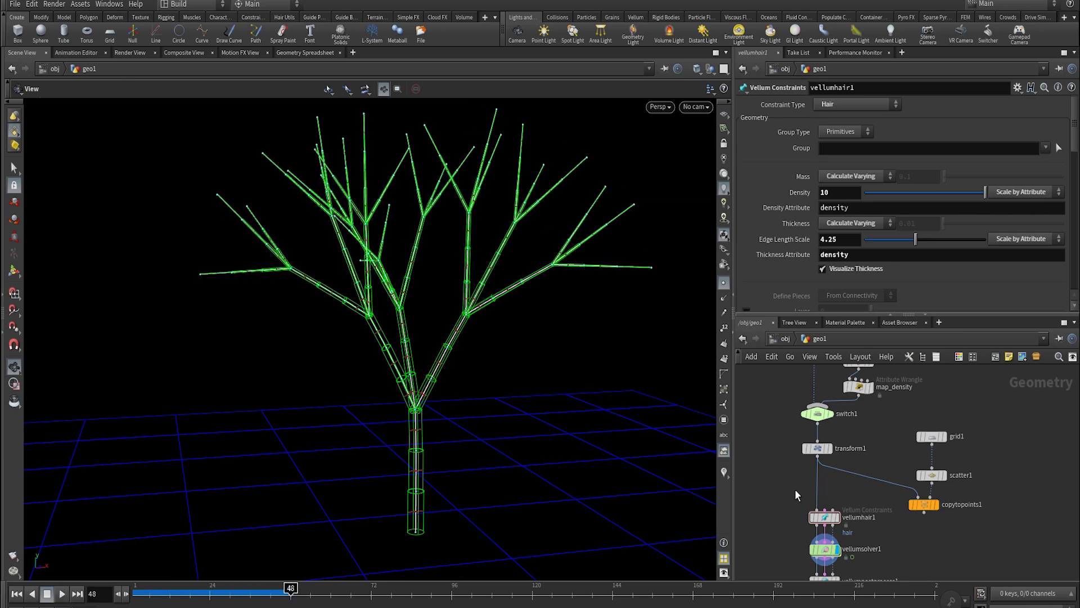
key(ctrl+Up)
- Connect copytopoints1 to vellumhair1's geometry input so that the scattered trees replace the single tree, and frame them all
drag(923, 511, 829, 521)
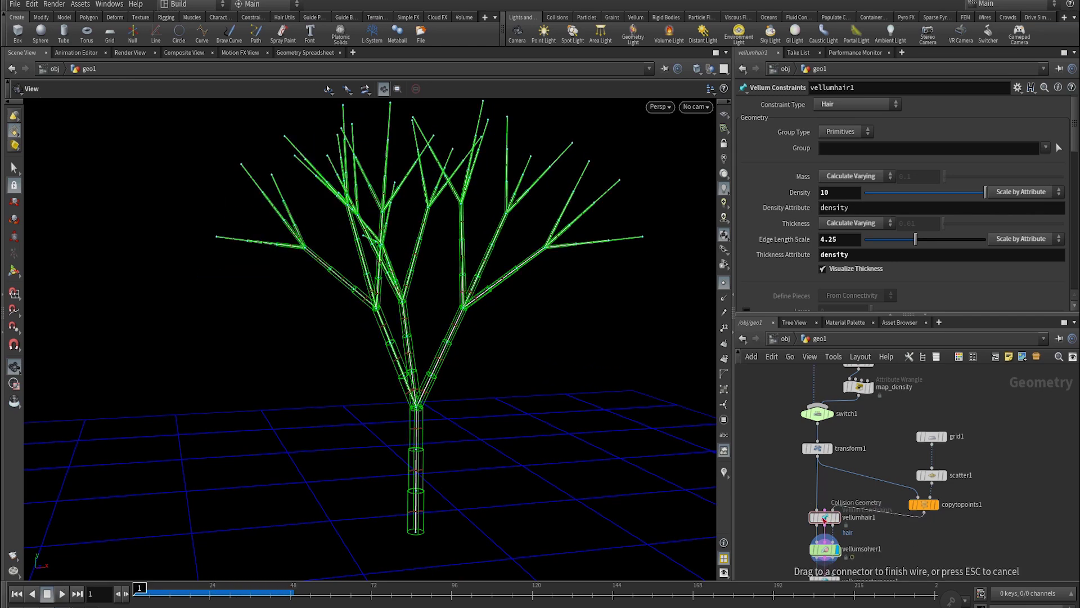
click(817, 522)
key(h)
drag(188, 482, 563, 389)
- Remove the root group from vellumhair1's Pin Points
click(824, 510)
scroll(880, 287, down, 6)
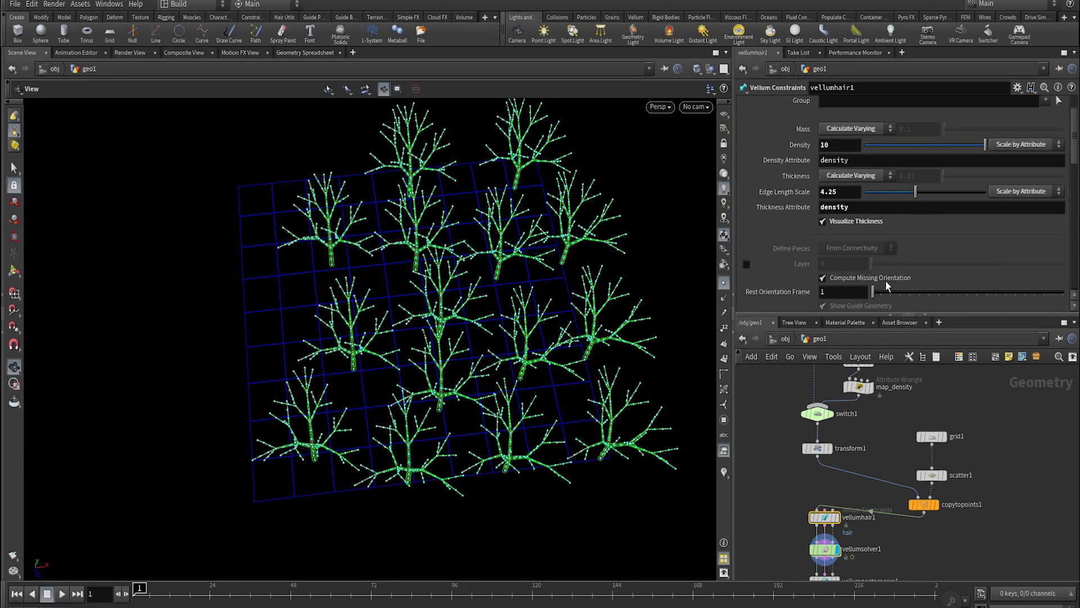
scroll(887, 262, down, 2)
double_click(893, 275)
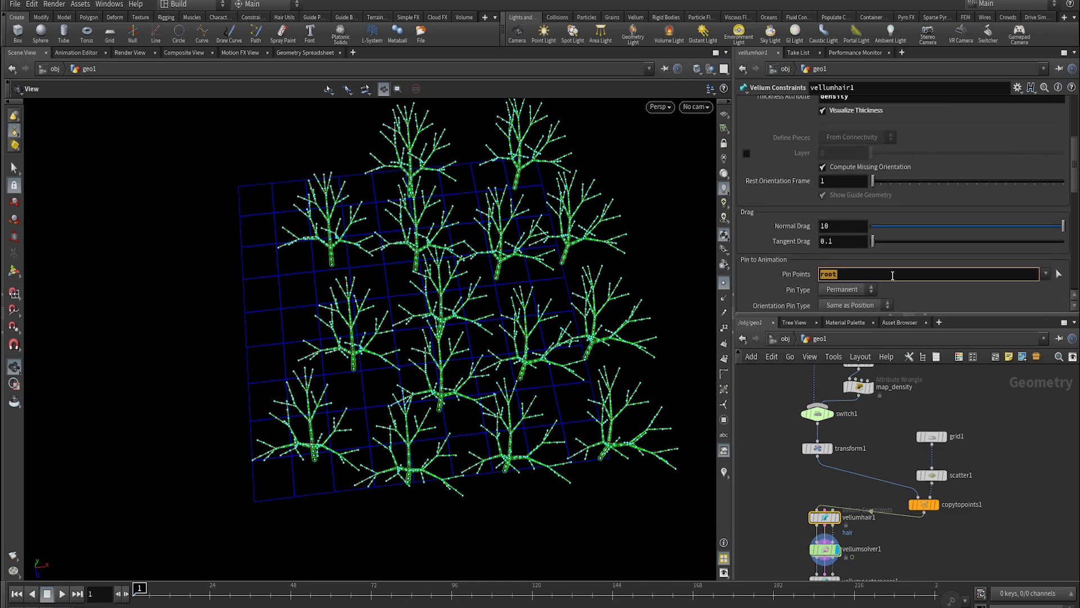
drag(566, 344, 562, 378)
- Play the unpinned tree simulation and examine from several angles how the scattered trees fall and collide
key(Up)
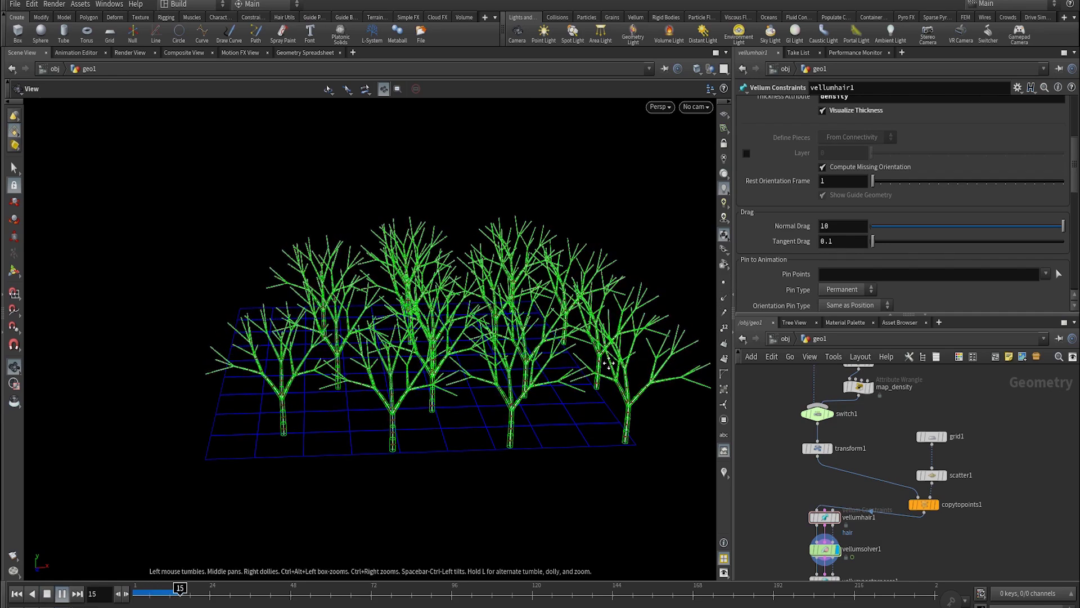
drag(615, 356, 517, 383)
right_drag(643, 384, 598, 393)
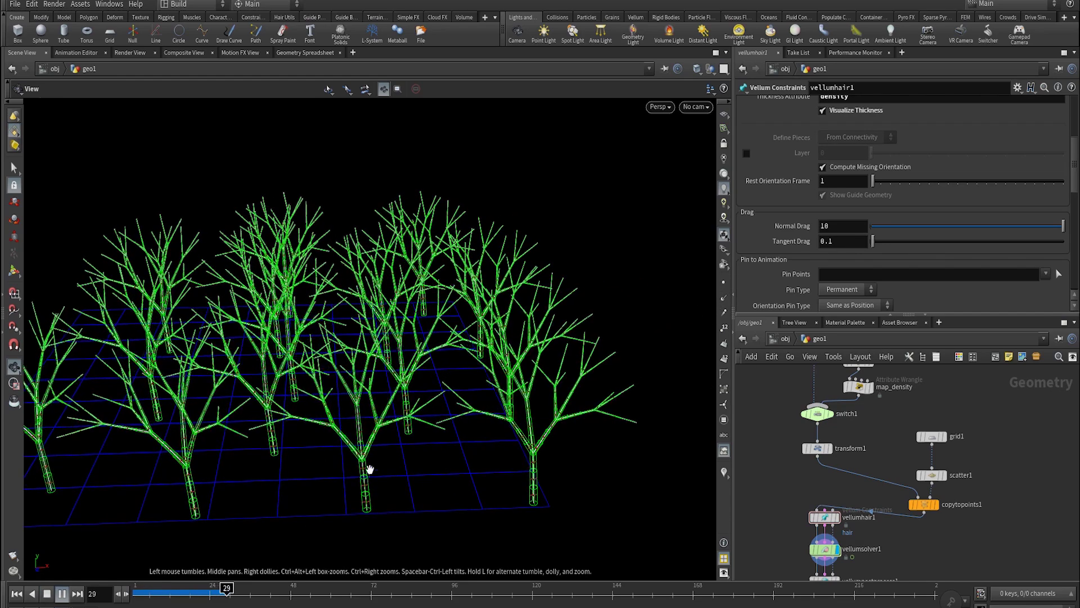
drag(307, 420, 397, 508)
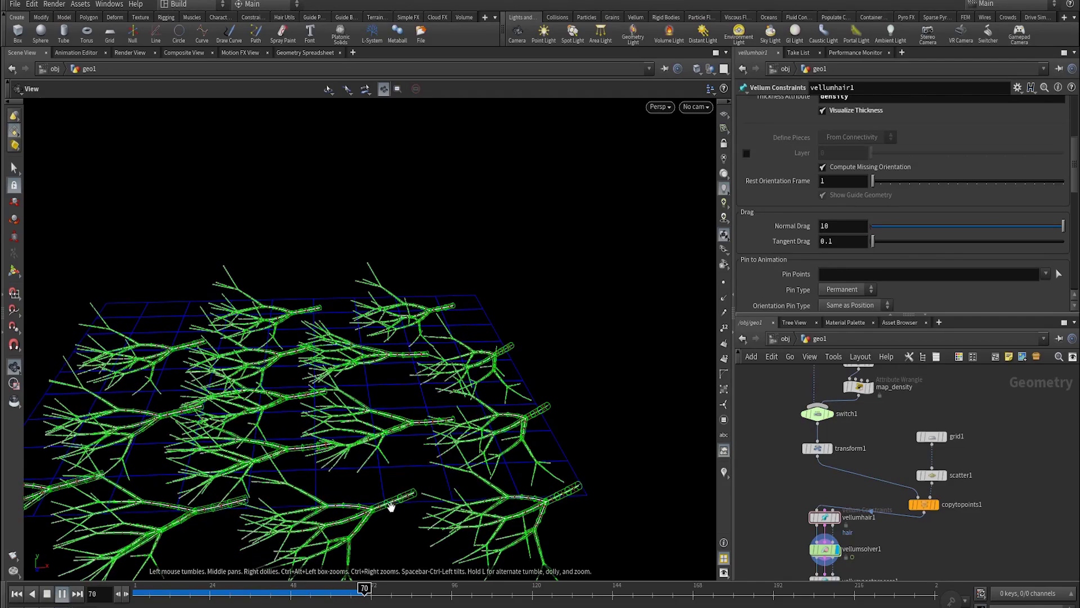
drag(341, 438, 363, 444)
drag(427, 458, 496, 437)
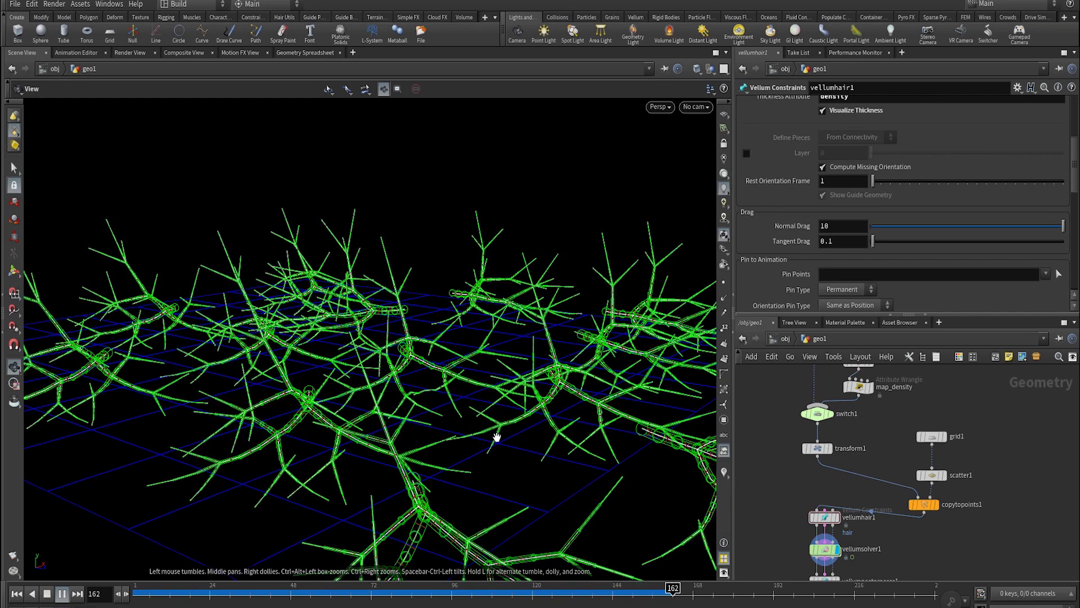
drag(496, 444, 514, 477)
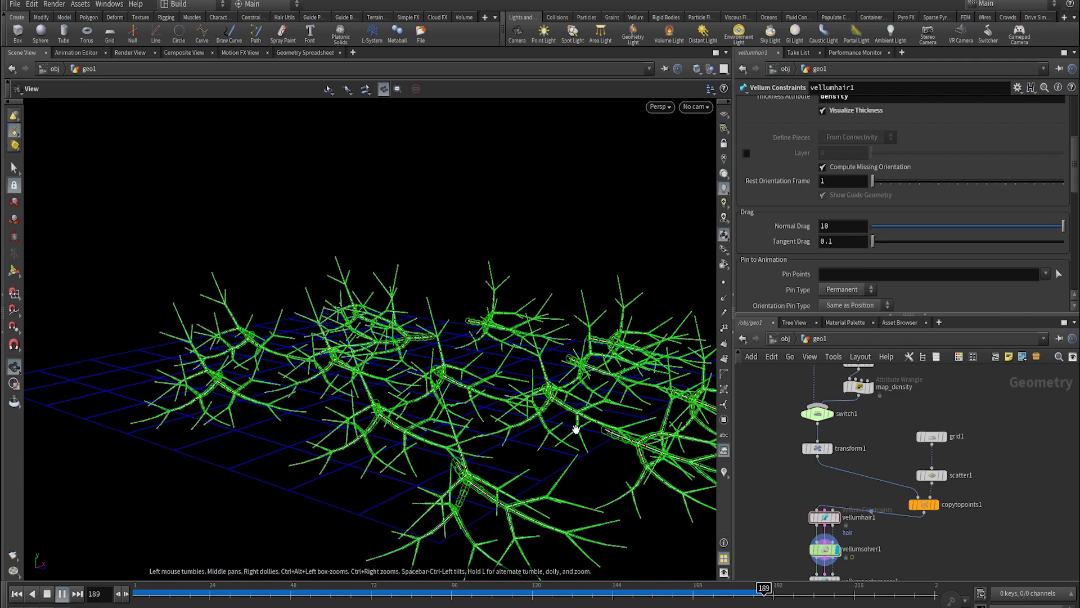
drag(538, 429, 513, 450)
drag(406, 449, 476, 352)
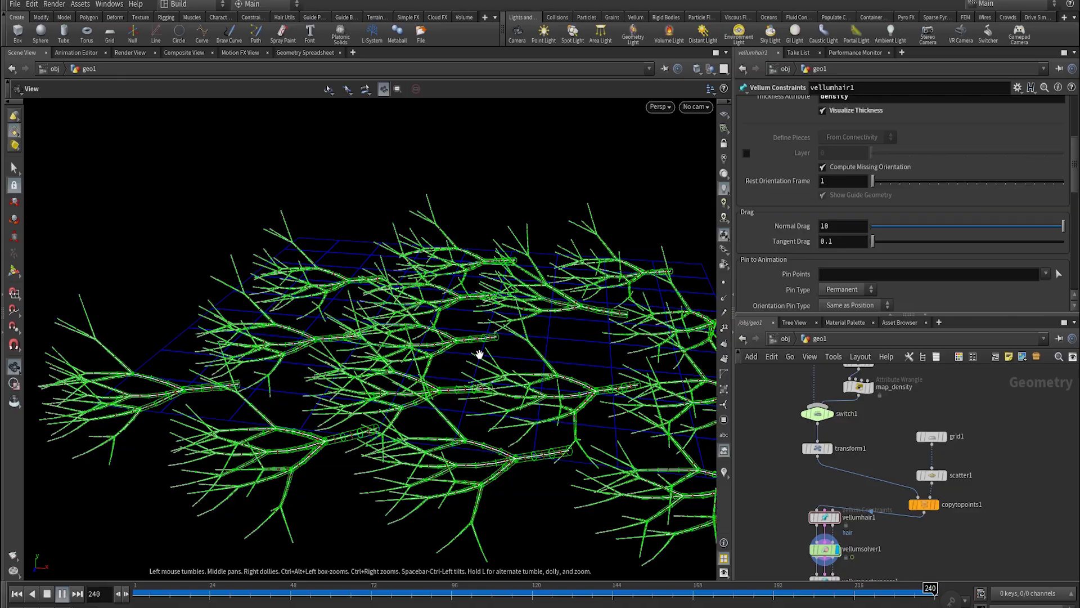
drag(517, 348, 463, 406)
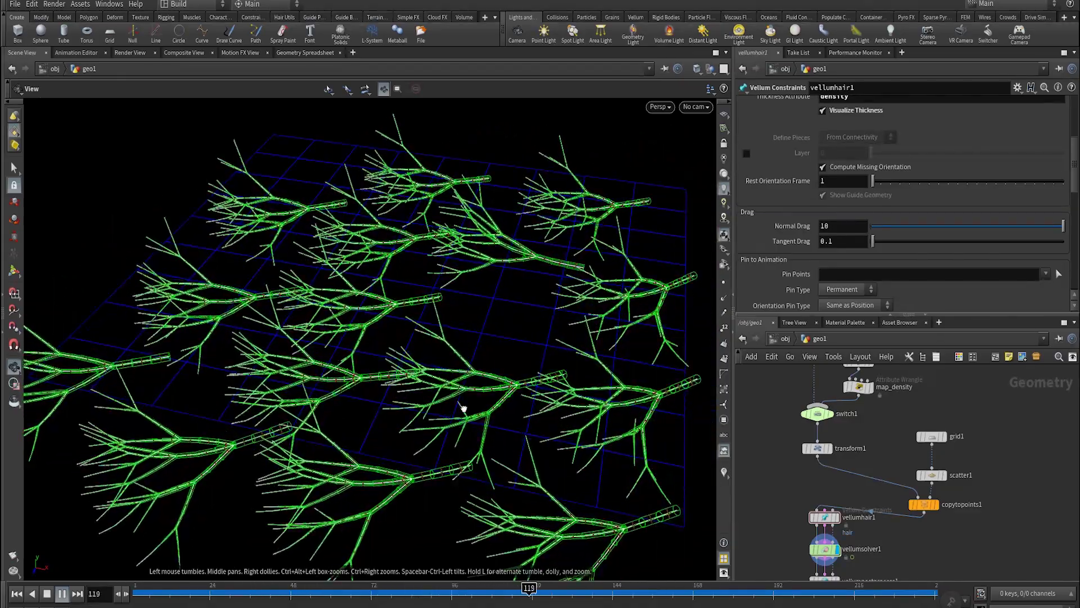
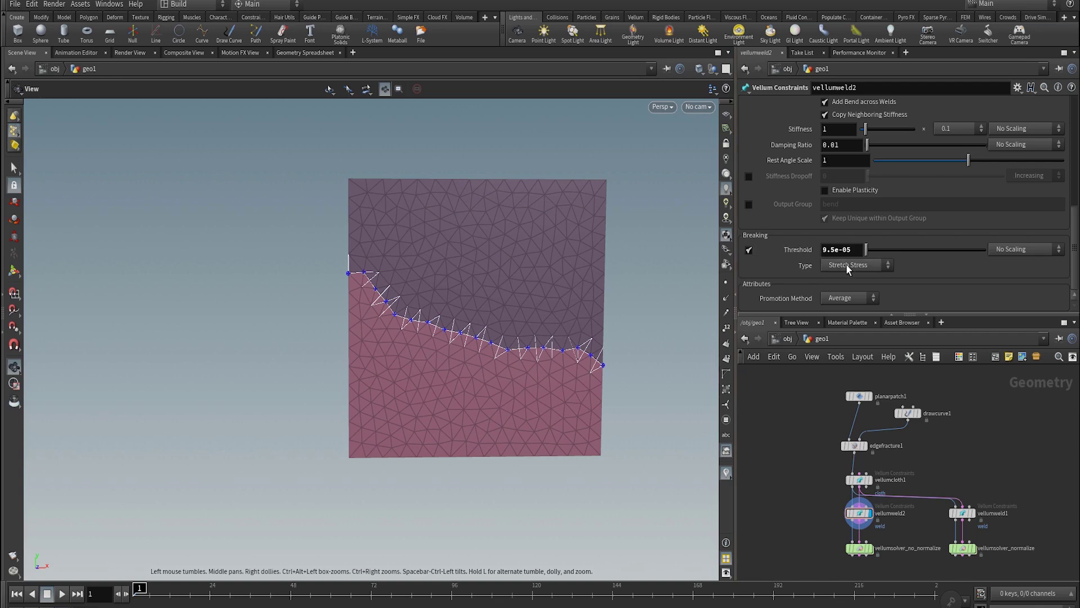
- Display vellumsolver_no_normalize and turn on its Welds and Pin to Target visualizations
click(858, 550)
click(859, 552)
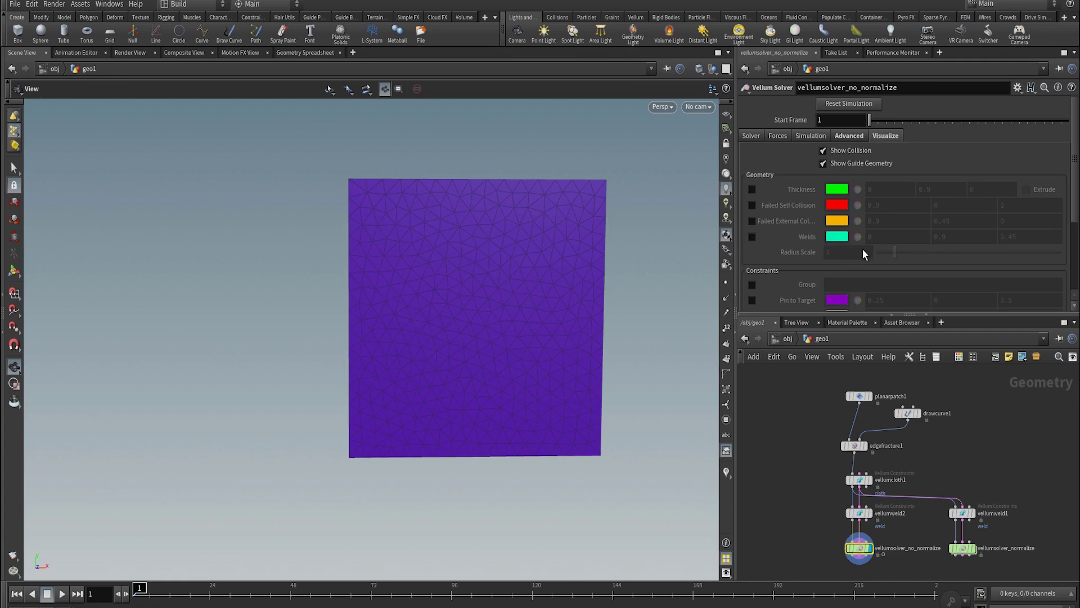
scroll(855, 253, down, 3)
scroll(793, 270, up, 1)
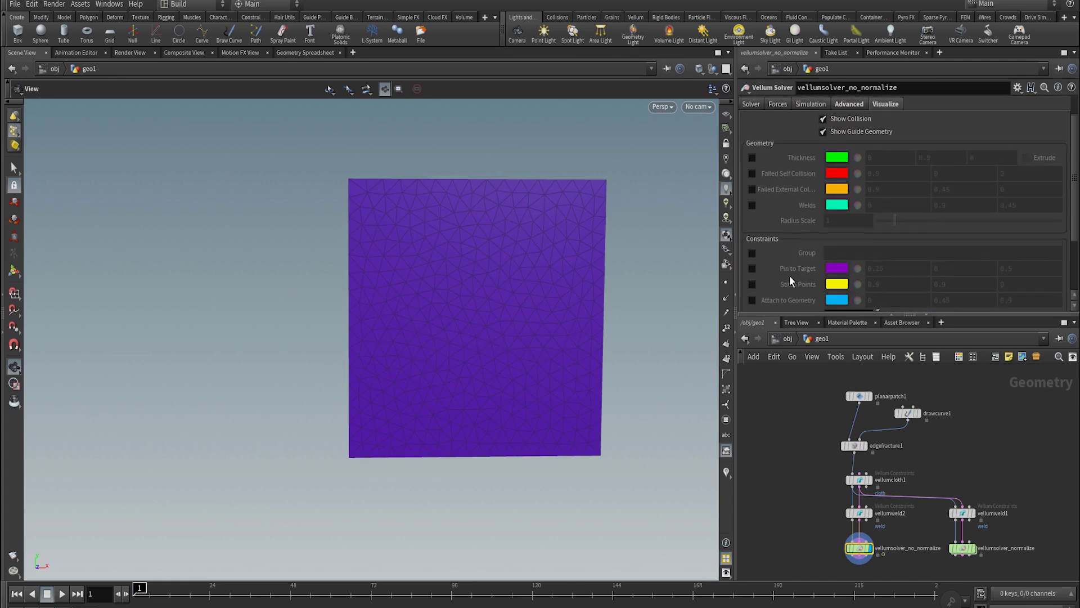
click(752, 205)
scroll(753, 264, down, 1)
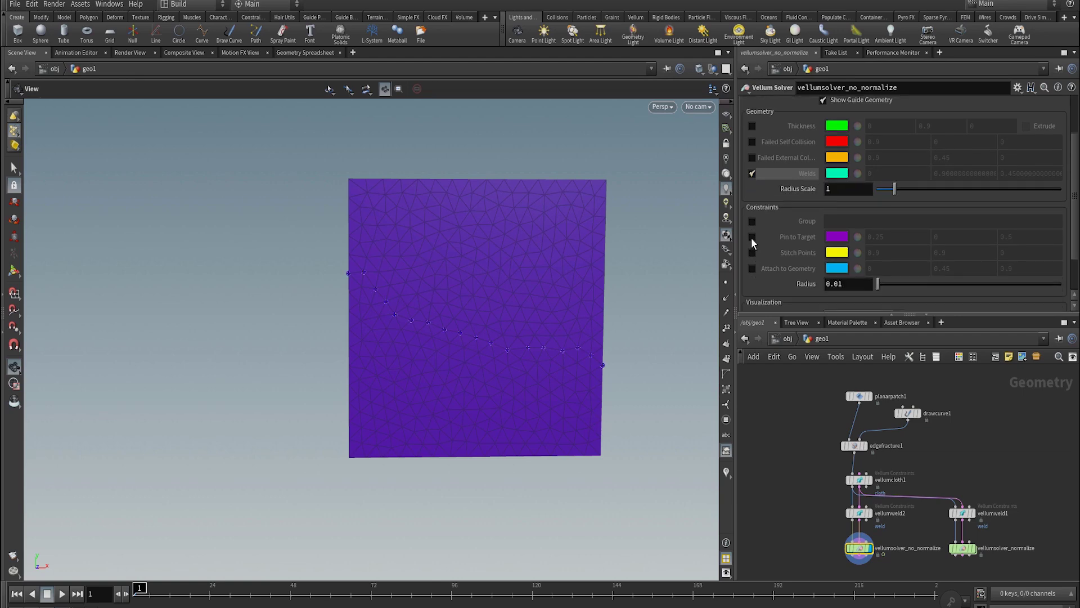
click(753, 237)
- Play the cloth simulation, then scrub to frames 28 and 36 to examine the stress colours and breaking welds
key(Up)
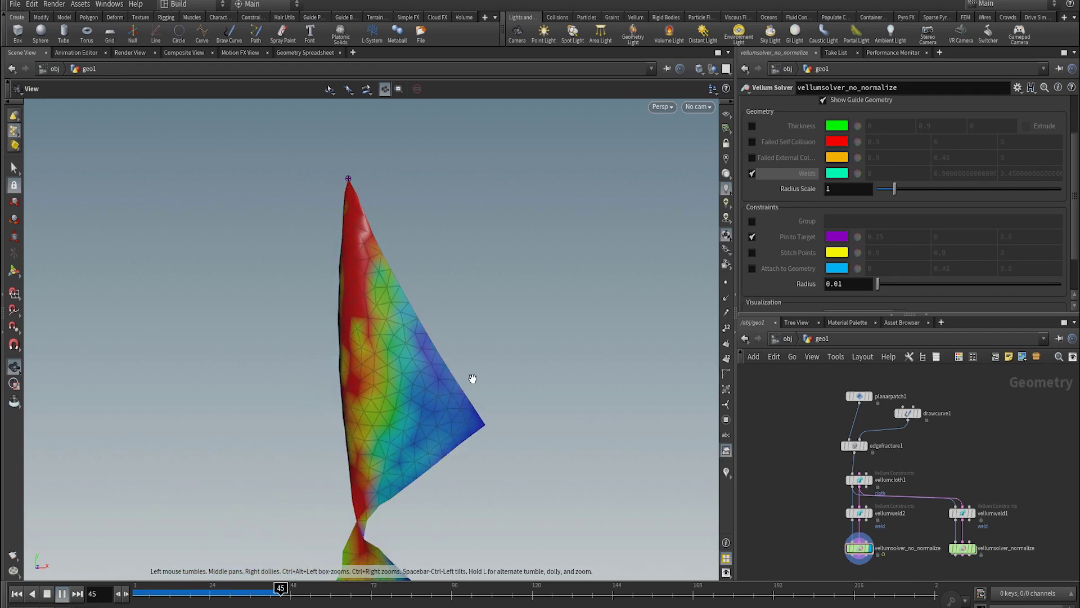
mouse_move(242, 591)
mouse_down()
mouse_move(180, 591)
mouse_move(224, 589)
mouse_up()
drag(309, 328, 418, 334)
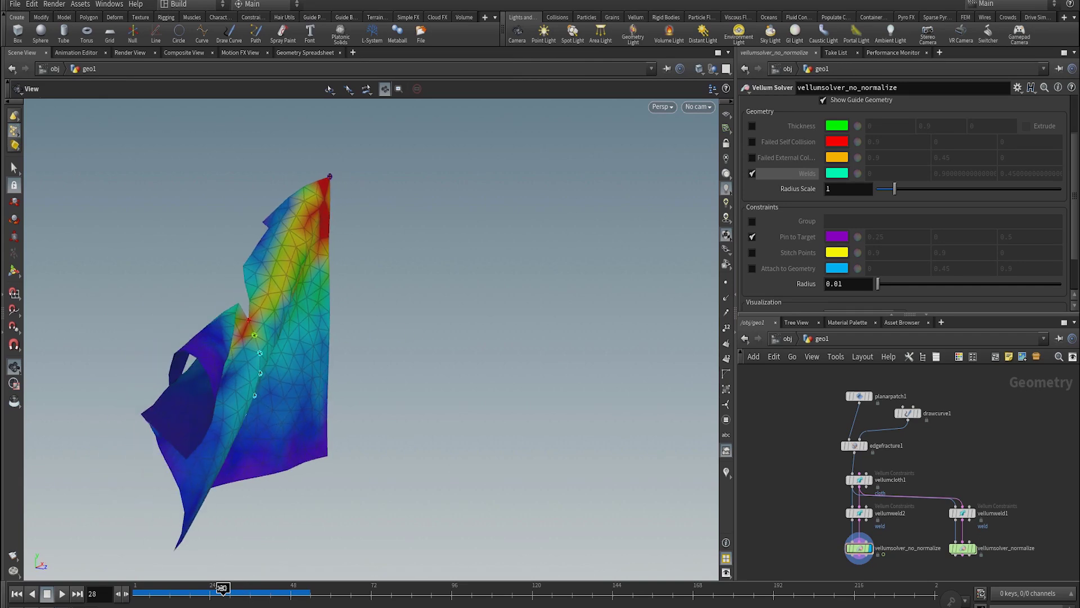
drag(223, 588, 250, 588)
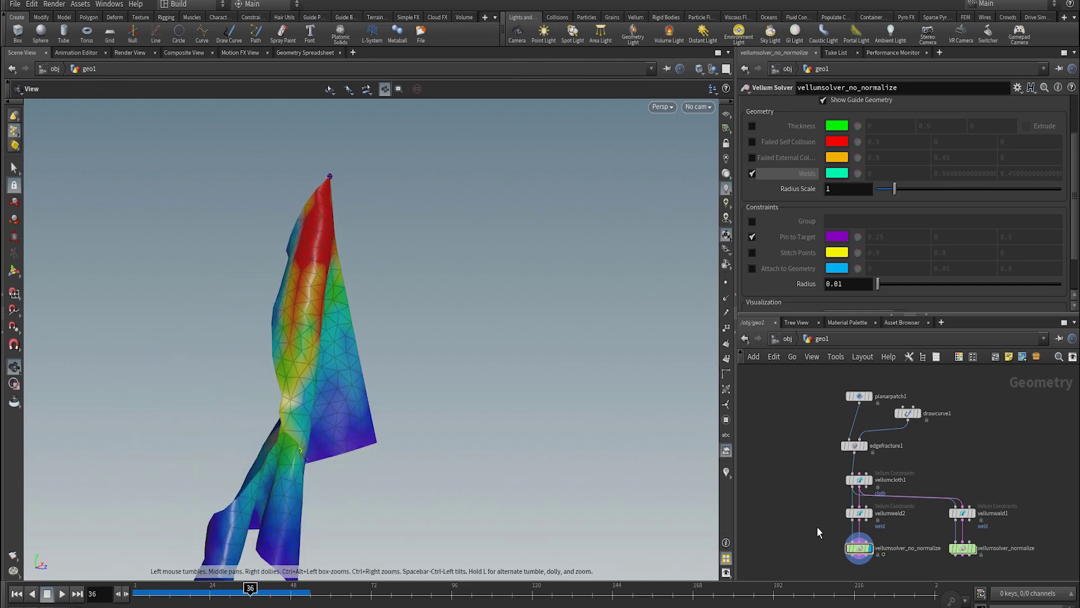
- Check the solver's Stretch Stress false color settings and return the simulation to frame 1
scroll(921, 291, down, 3)
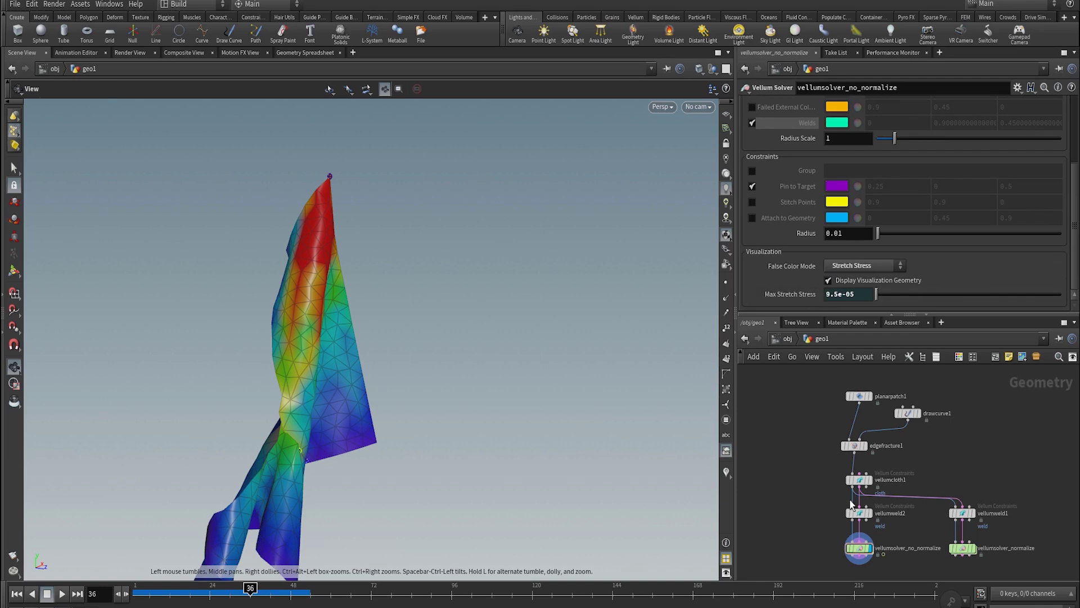
mouse_move(864, 519)
drag(251, 587, 138, 590)
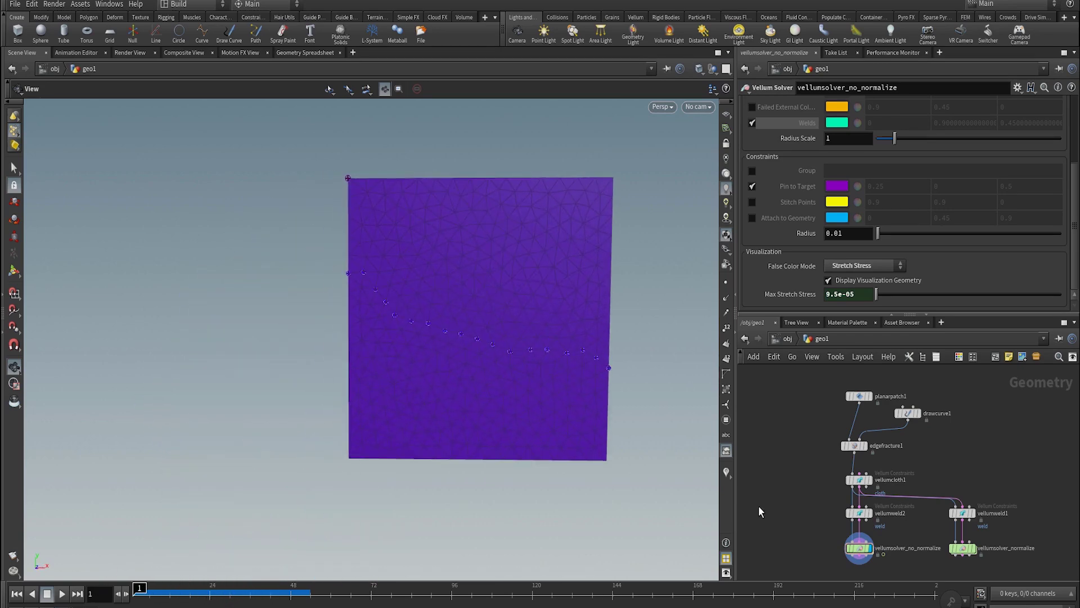
- Examine the Normalize Stress option in the advanced motion settings of vellumsolver_no_normalize
drag(811, 526, 894, 568)
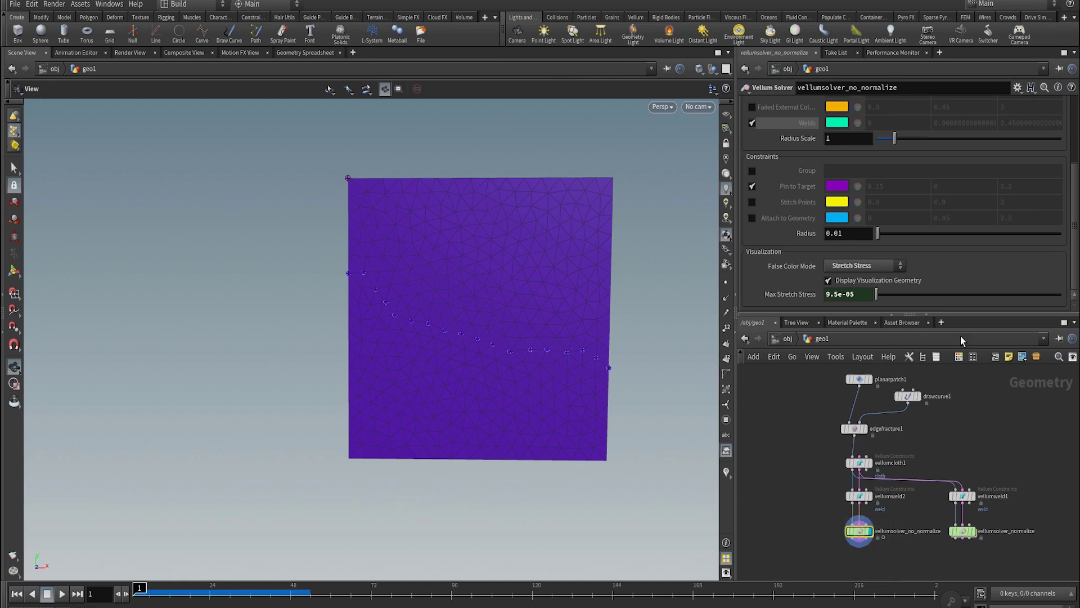
scroll(1070, 158, up, 4)
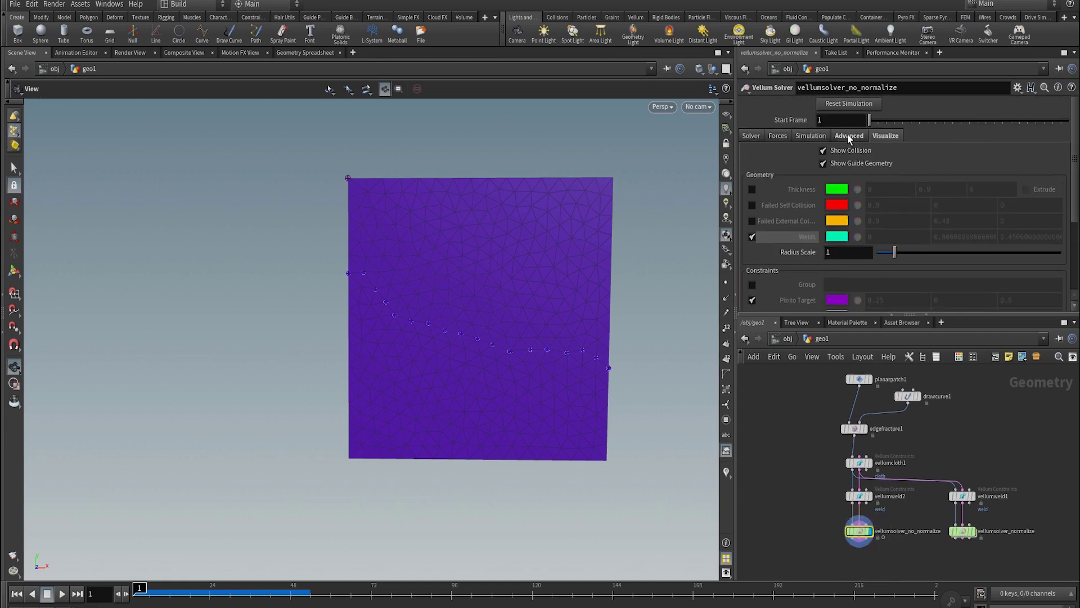
click(849, 137)
click(746, 194)
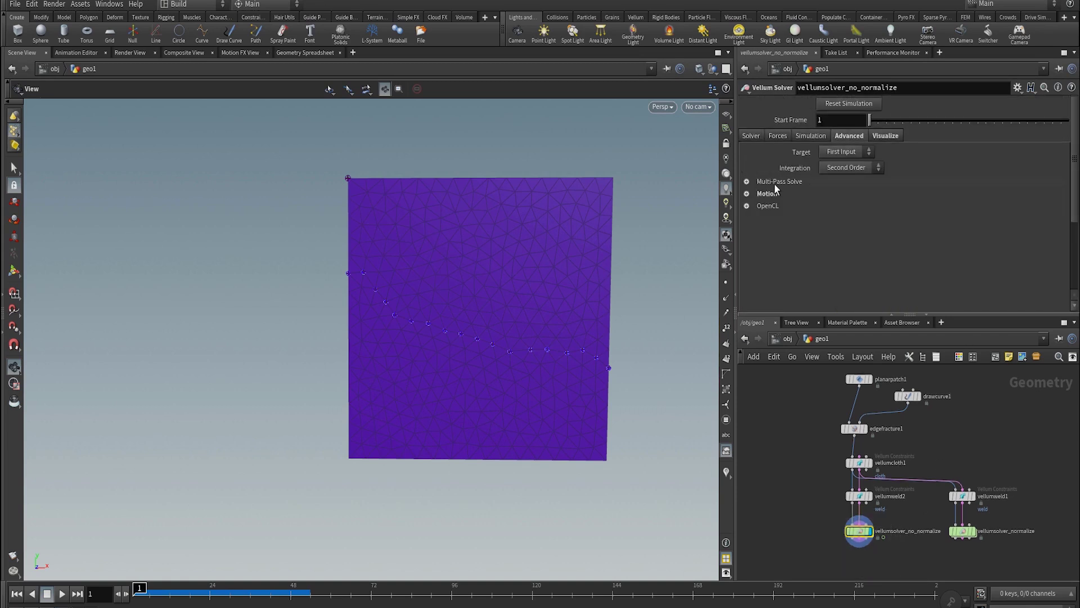
click(747, 194)
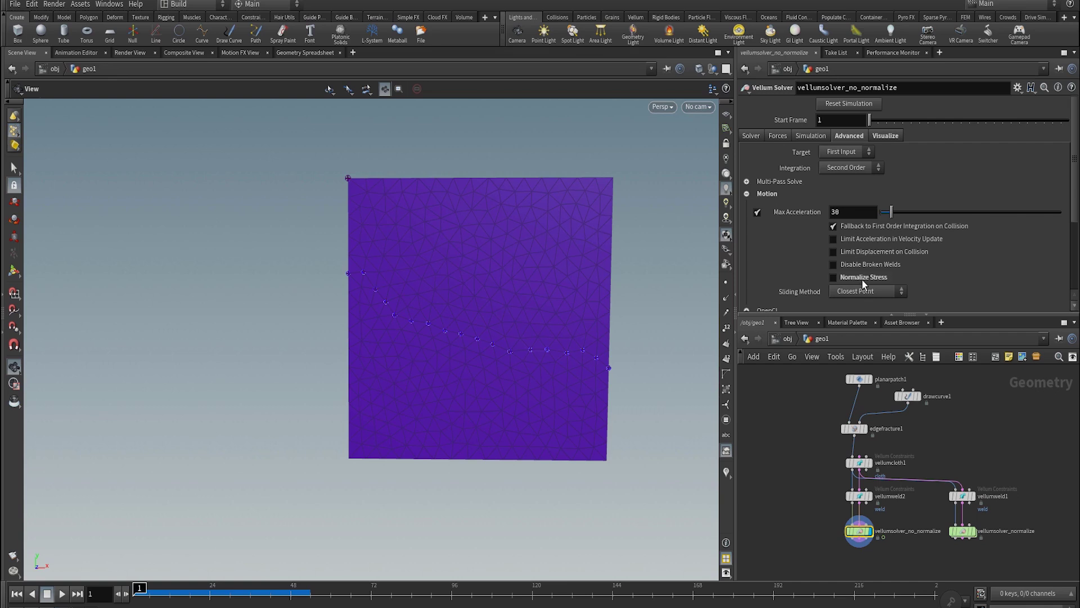
mouse_move(863, 281)
- Set vellumsolver_no_normalize's Substeps to 3, play the cloth simulation, and return it to frame 1
click(749, 137)
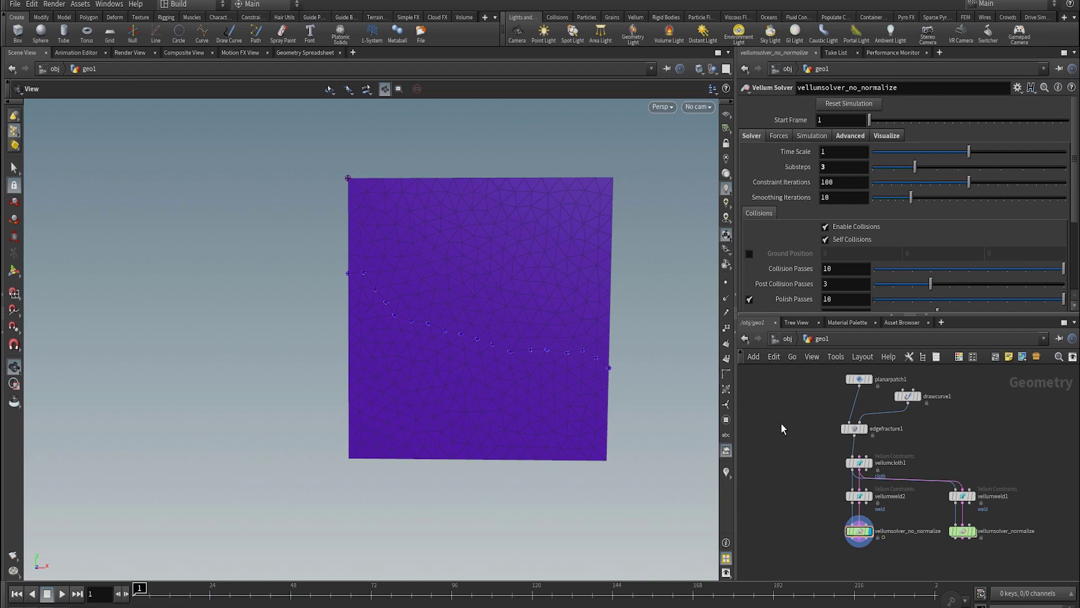
key(Up)
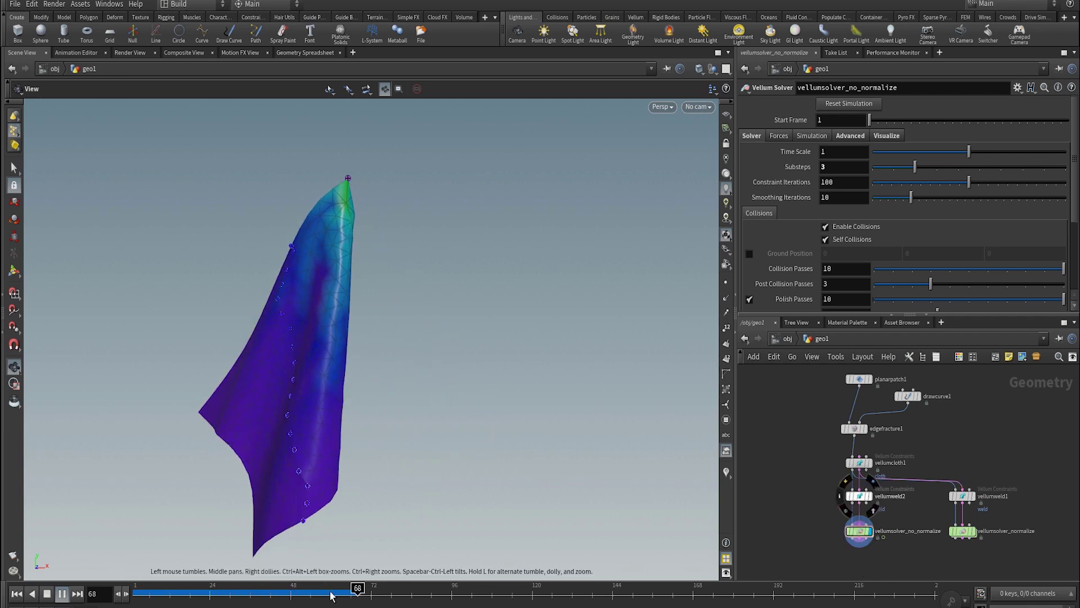
click(47, 593)
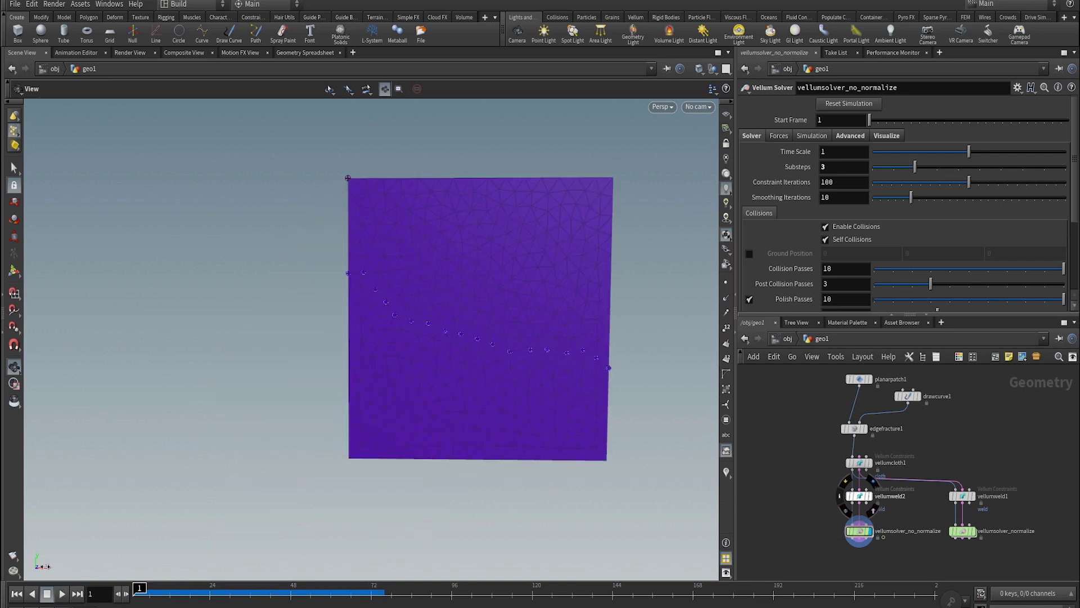
- Display vellumsolver_normalize and turn on its Welds and Pin to Target visualizations
click(972, 532)
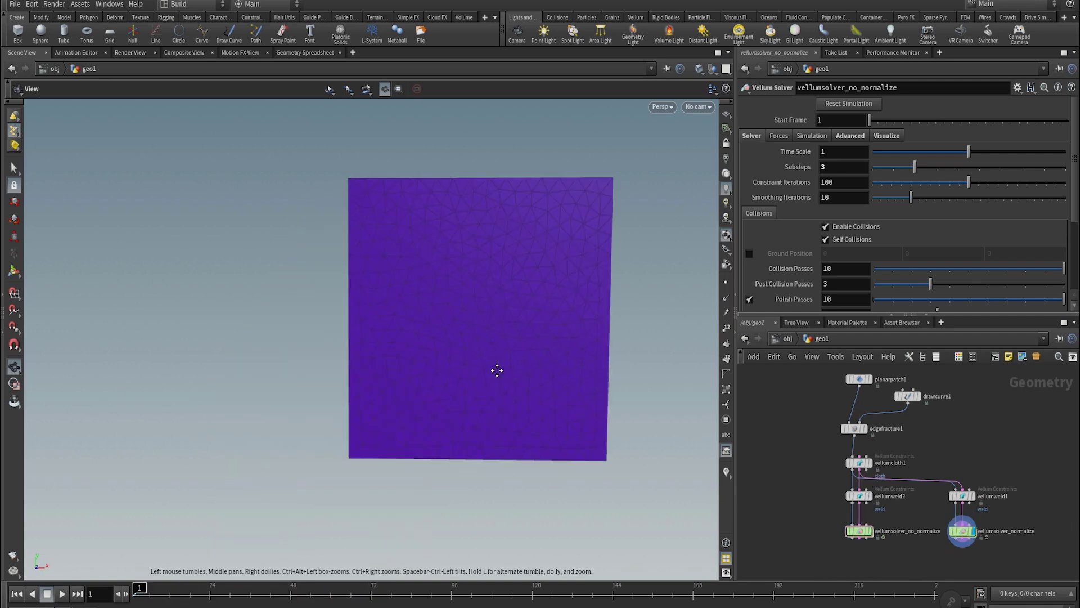
key(h)
click(961, 532)
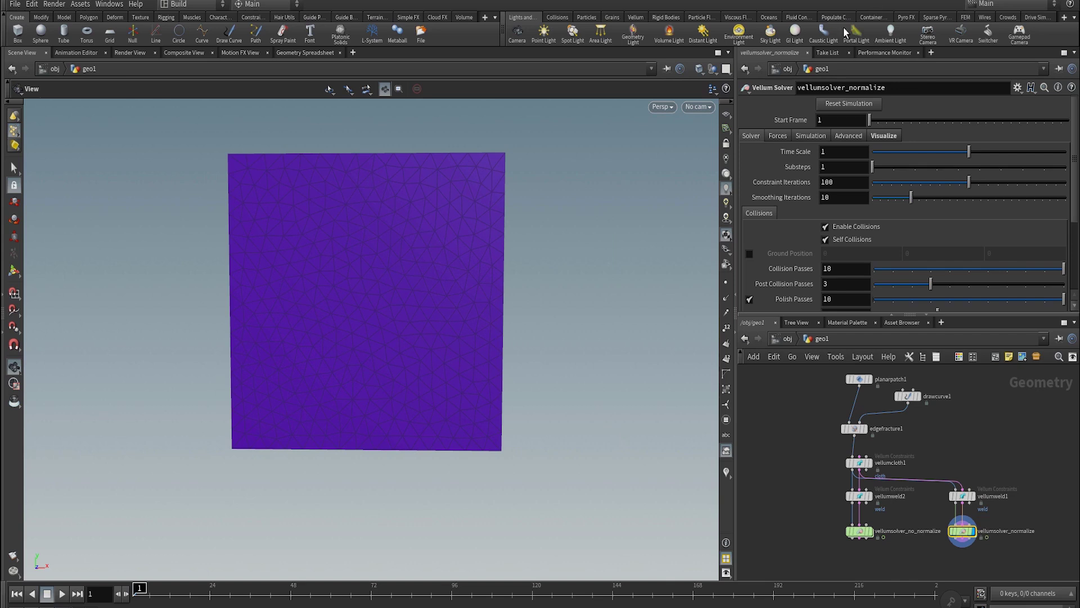
click(882, 138)
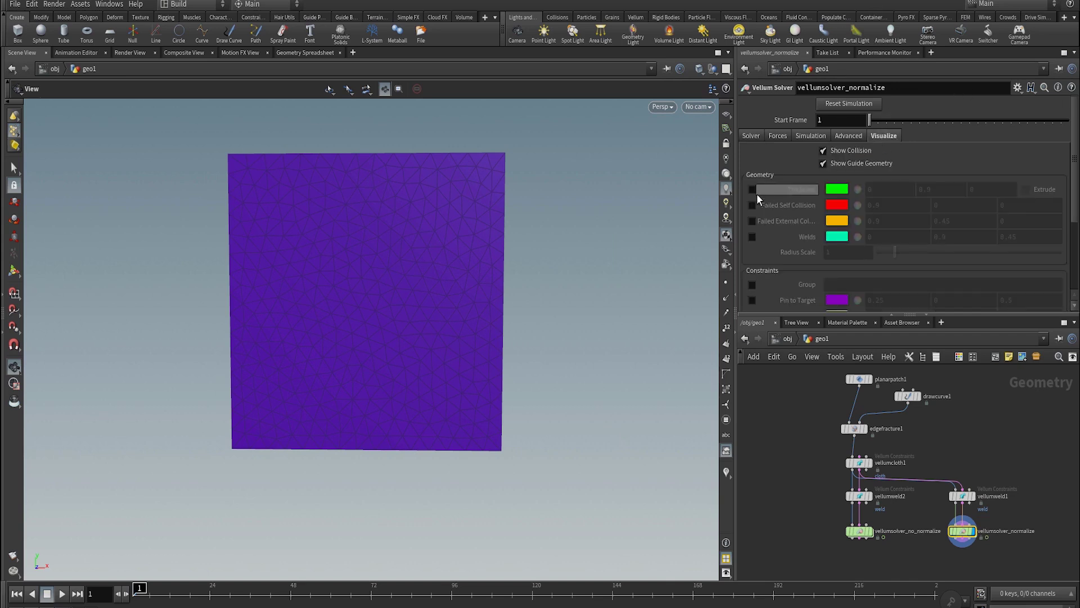
click(752, 236)
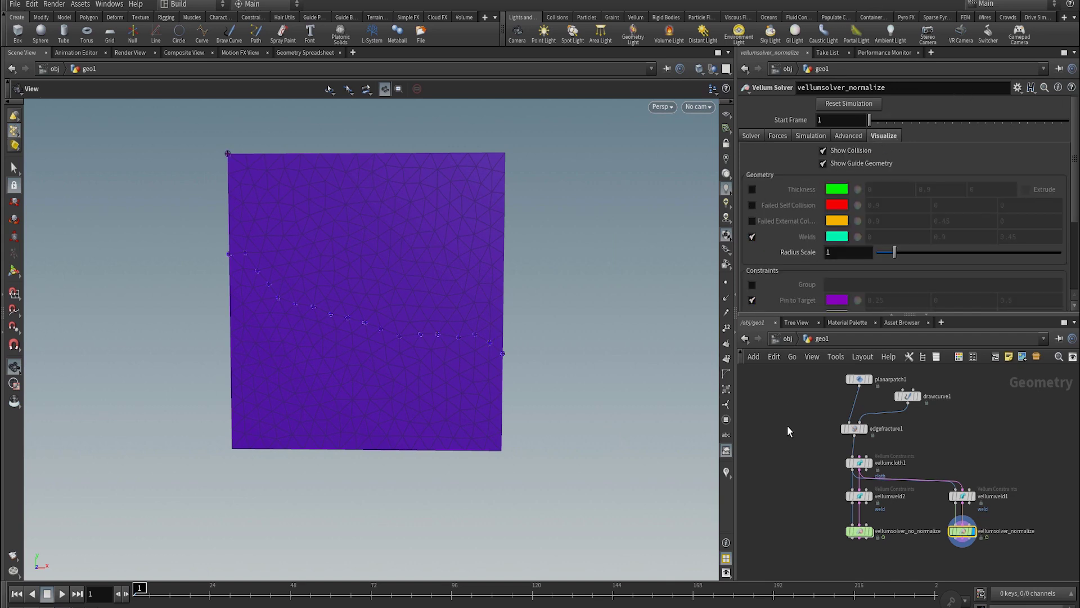
- Play the vellumsolver_normalize simulation to about frame 41 and examine the stress colours and breaking welds
key(Up)
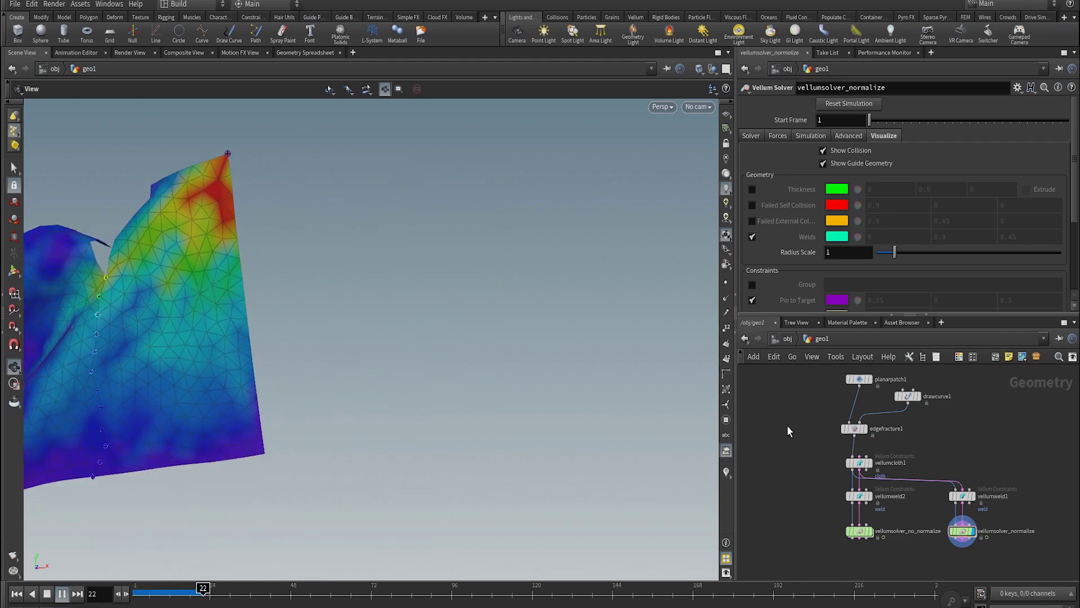
drag(333, 282, 433, 282)
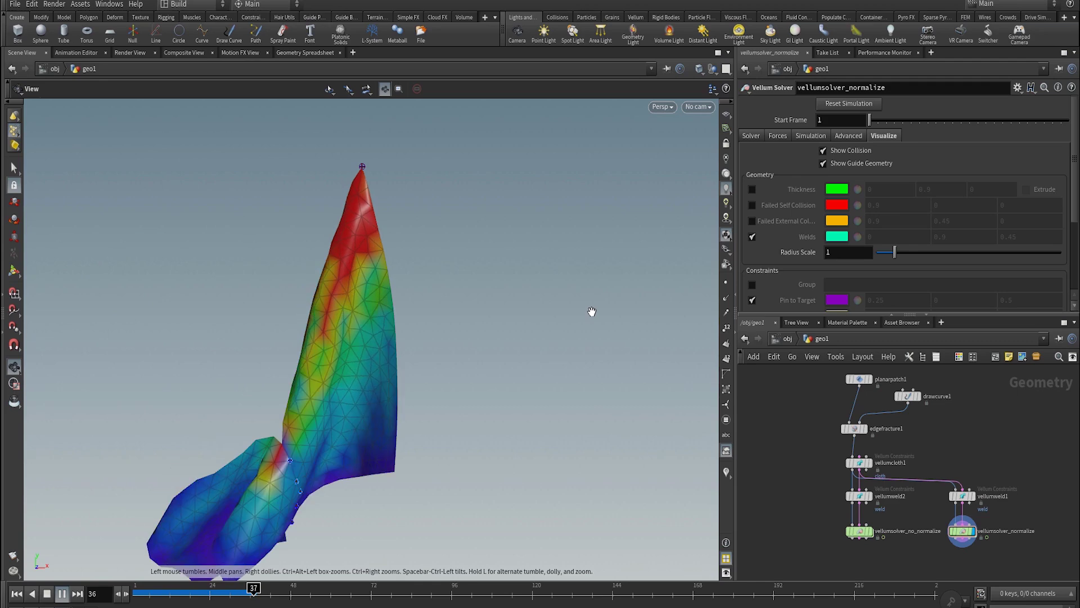
key(Up)
- Check vellumweld1's Stretch Stress breaking threshold, then replay the cloth simulation and return it to frame 1
click(961, 496)
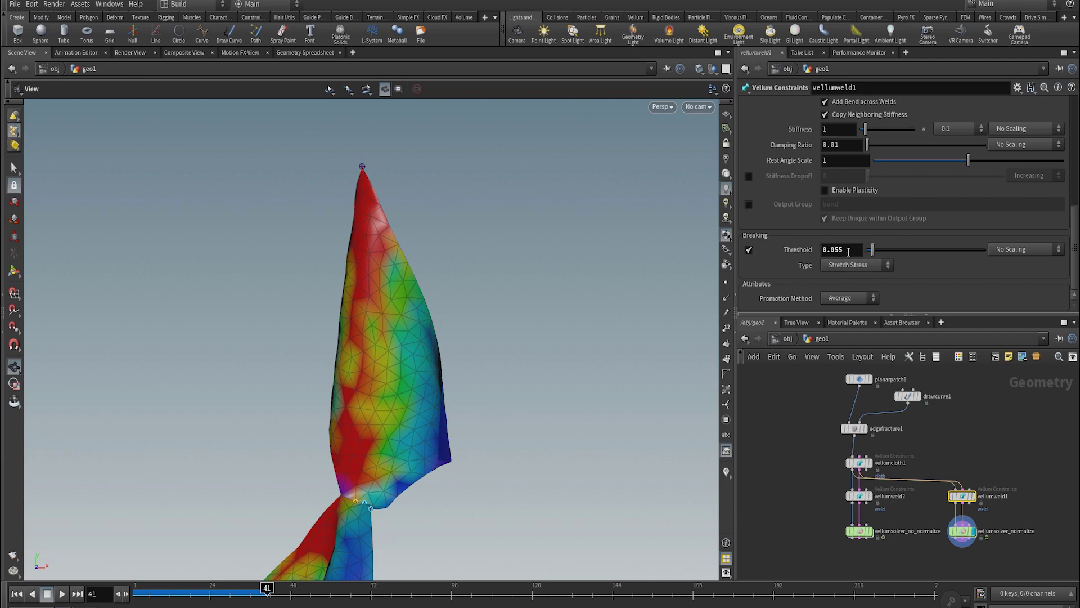
key(ctrl+Up)
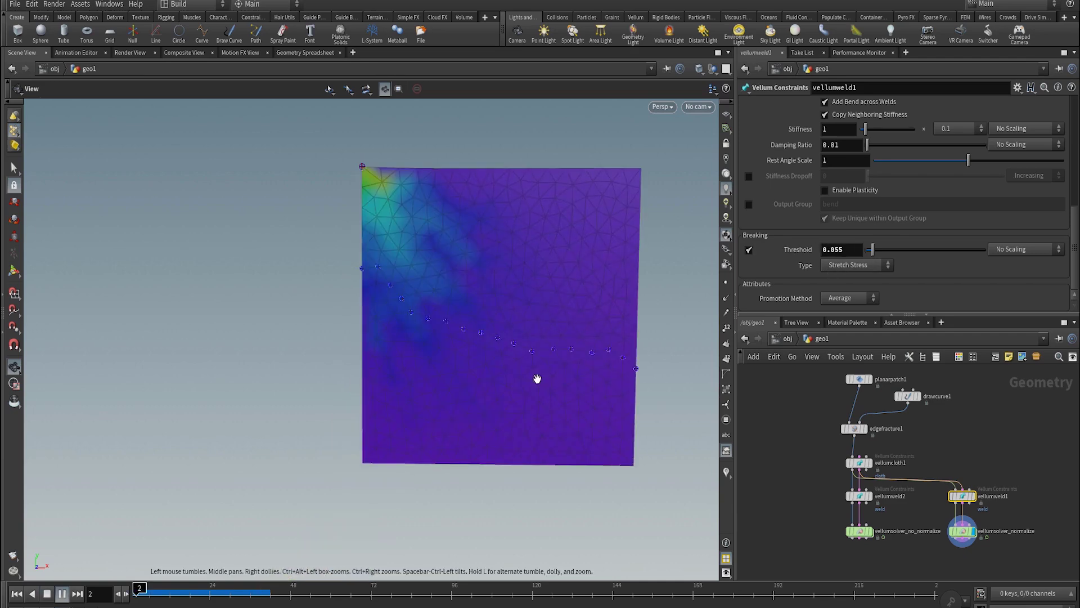
key(Up)
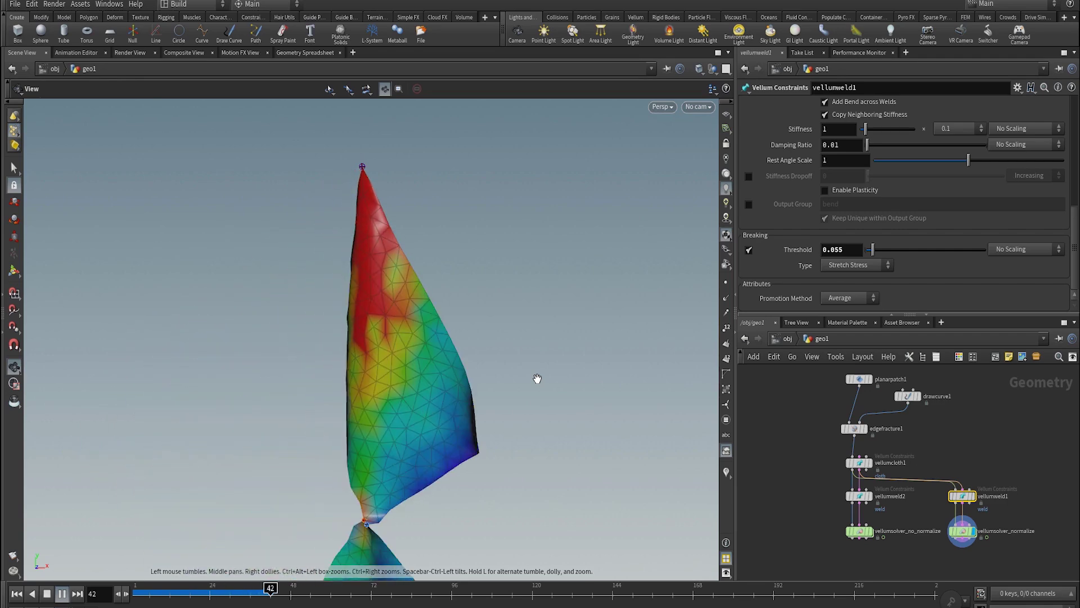
key(Up)
key(ctrl+Up)
scroll(894, 157, up, 3)
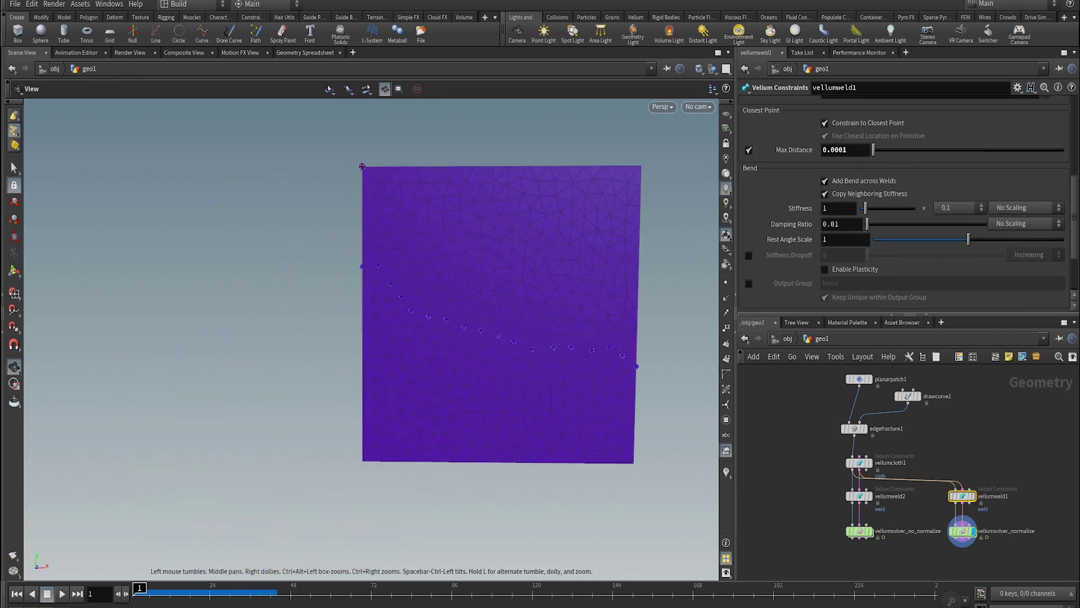
- Check the Normalize Stress option of vellumsolver_normalize and set its Substeps to 3
click(962, 531)
click(848, 136)
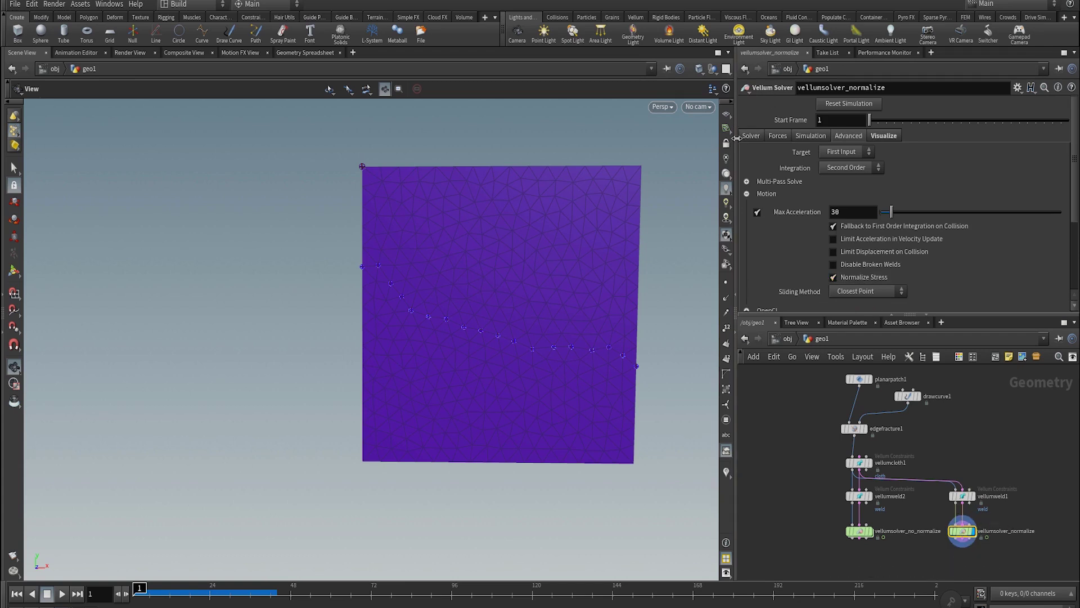
click(753, 137)
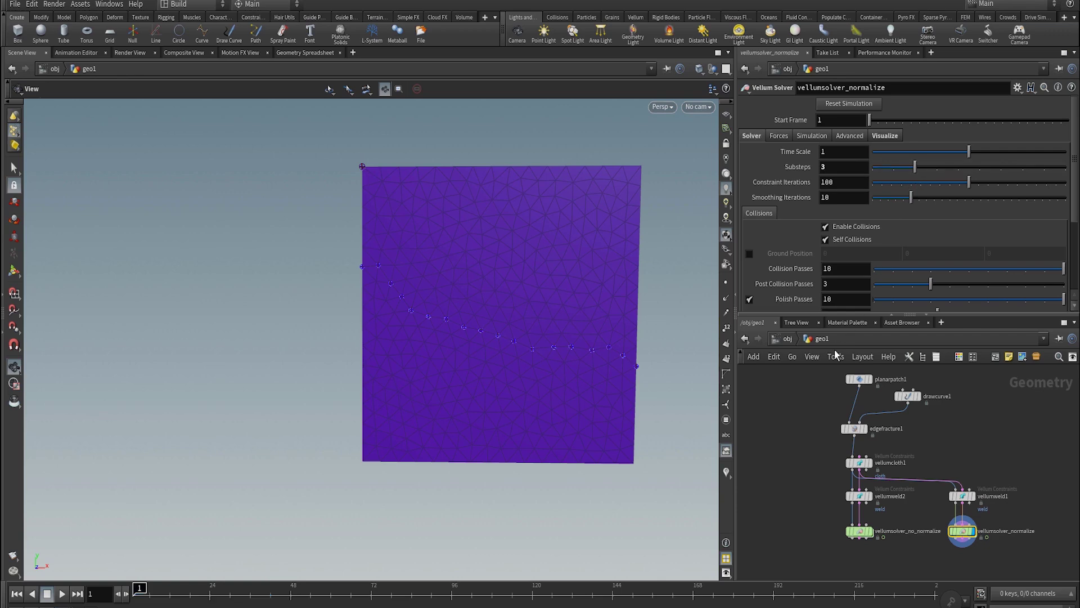
- Replay the cloth simulation with three substeps to examine the weld breaking, then return it to frame 1
key(Up)
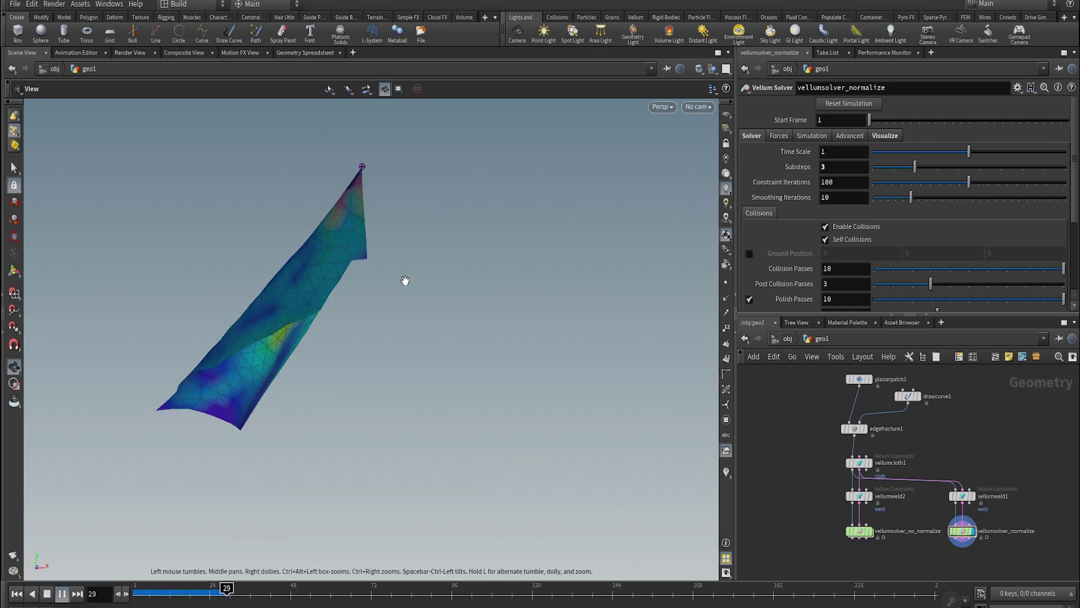
key(ctrl+Up)
key(Up)
key(ctrl+Up)
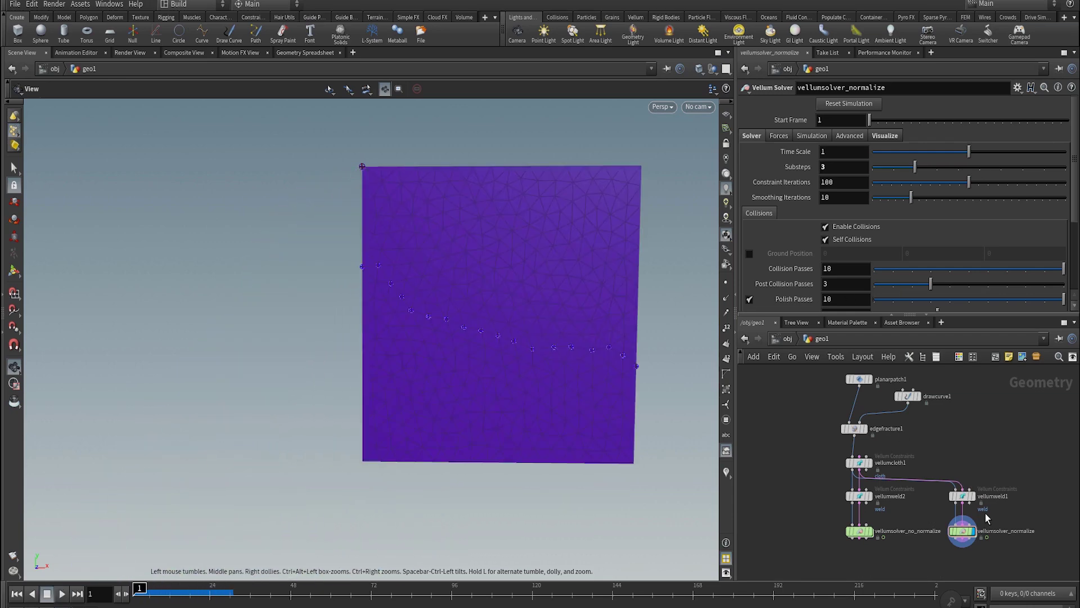
- Set the breaking threshold of vellumweld1 to 0.06
click(961, 495)
scroll(875, 252, down, 1)
scroll(876, 250, down, 3)
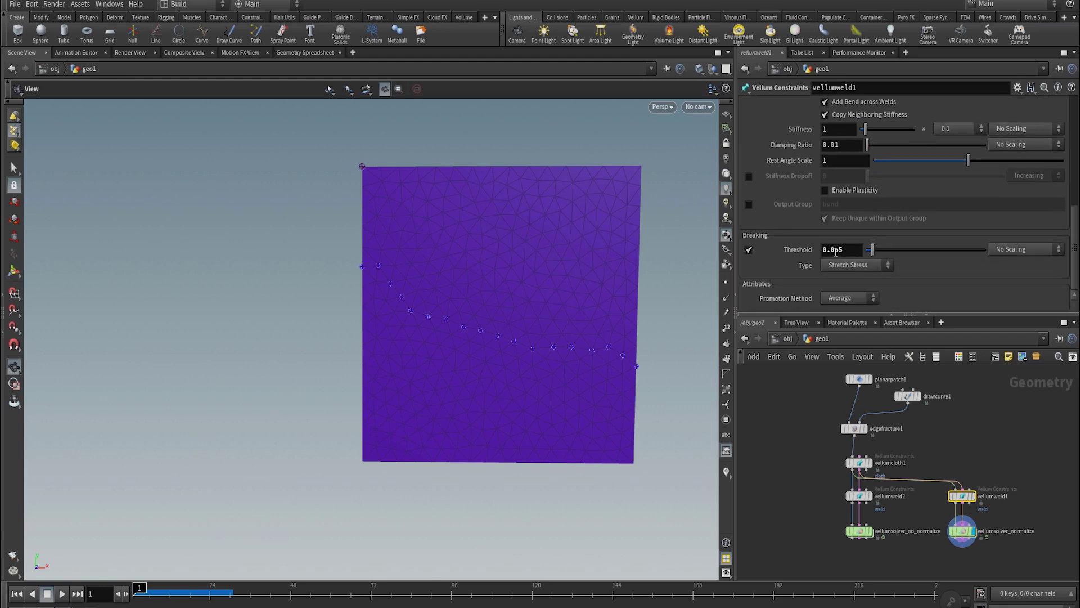
double_click(835, 250)
text(0.06)
key(Return)
- Play the simulation with the 0.06 threshold to examine how the cloth tears, then return it to frame 1
key(Up)
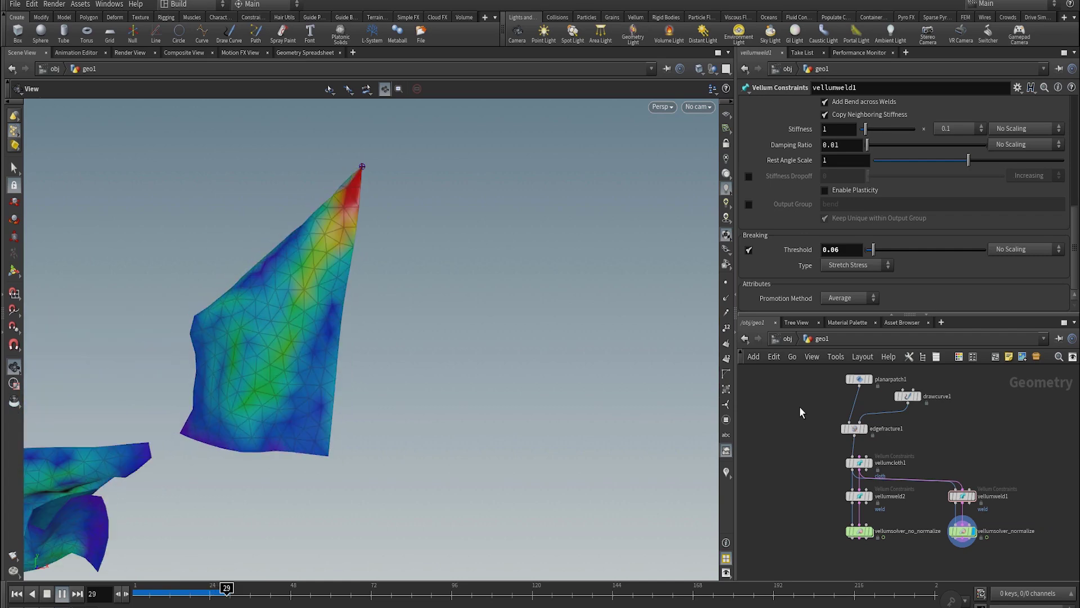
key(ctrl+Up)
key(Up)
key(ctrl+Up)
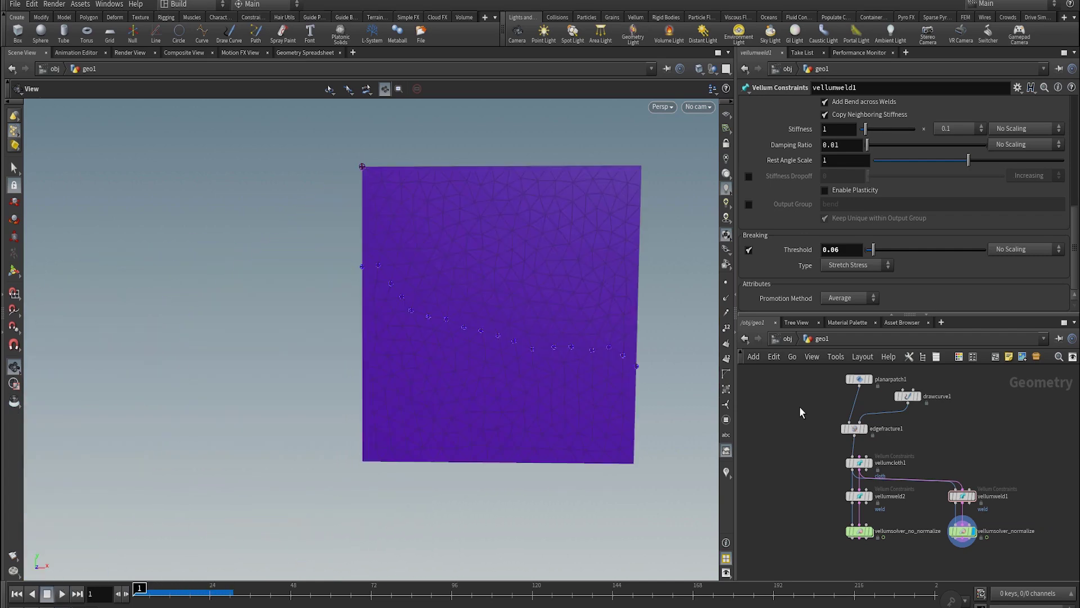
- Set planarpatch1's Edge Length to 0.09 to coarsen the cloth mesh
click(860, 380)
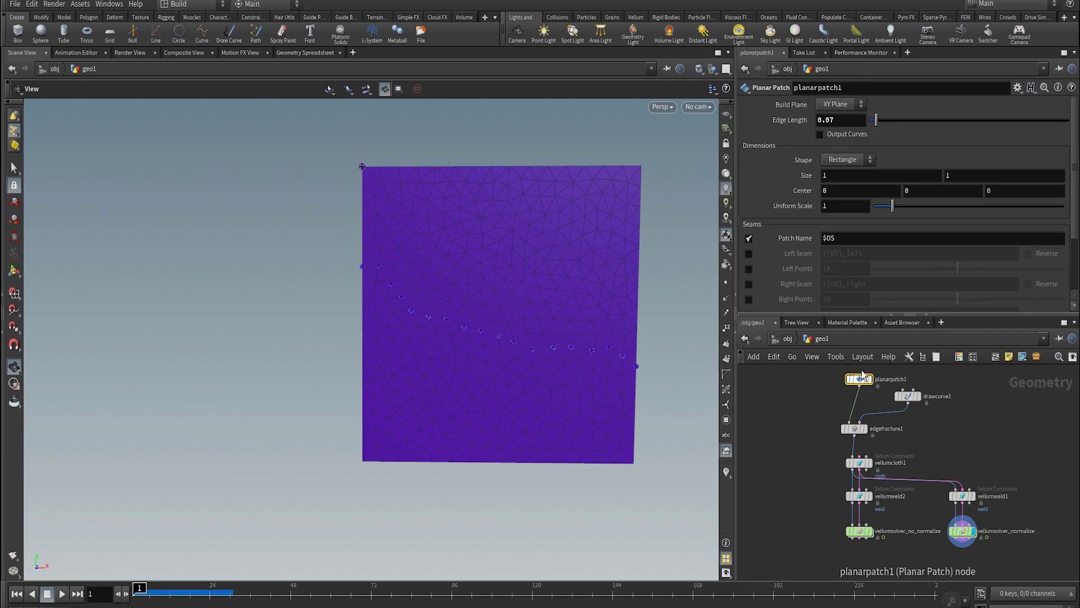
double_click(836, 120)
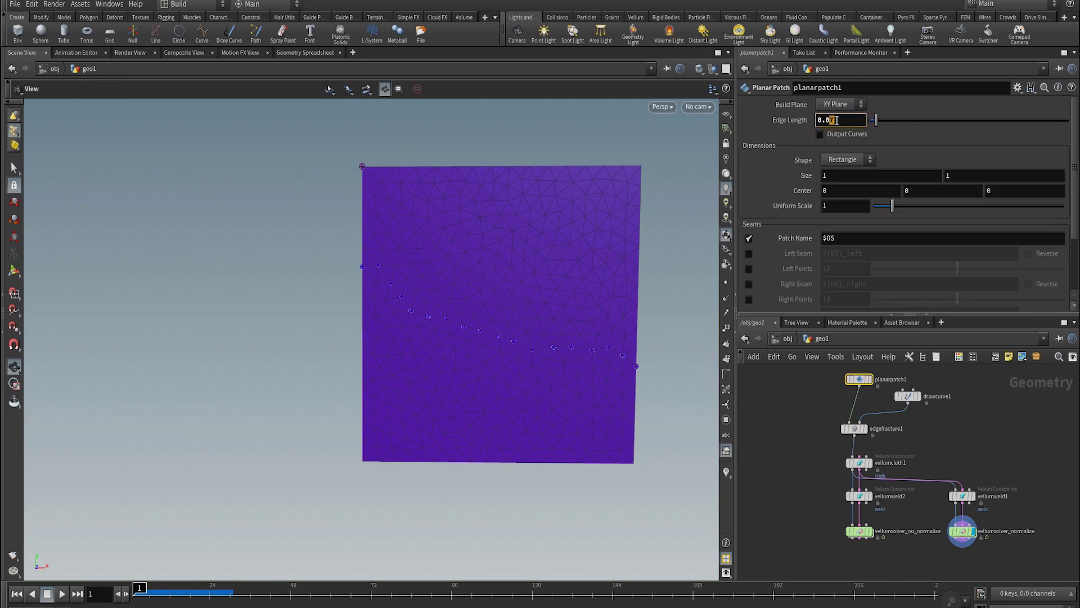
text(9)
key(Return)
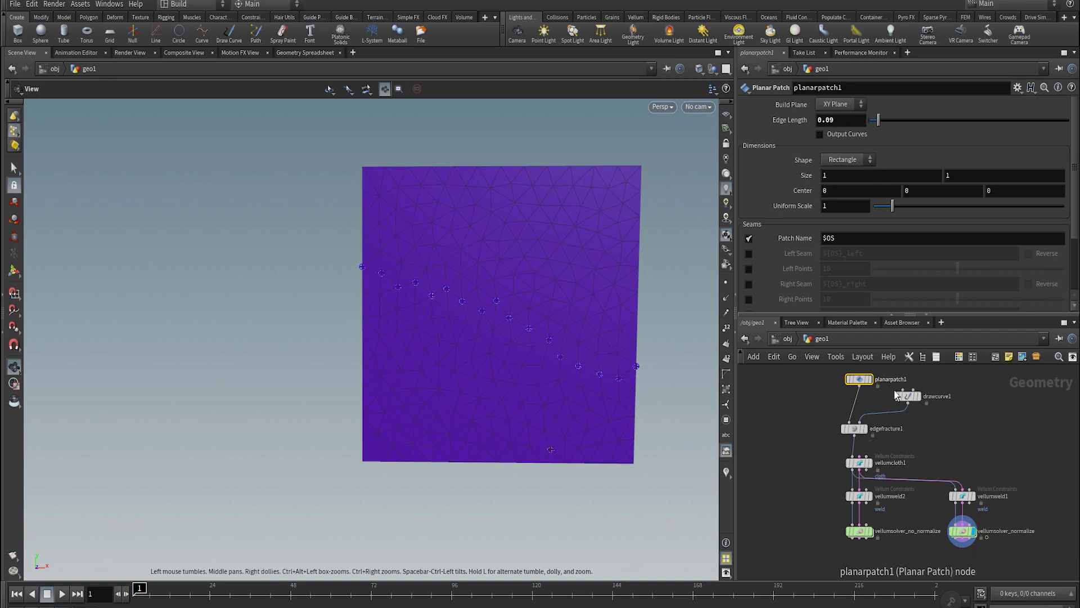
- Set vellumcloth1's Pin Points to point 79 by picking the cloth's upper-left corner point in the viewport
click(890, 462)
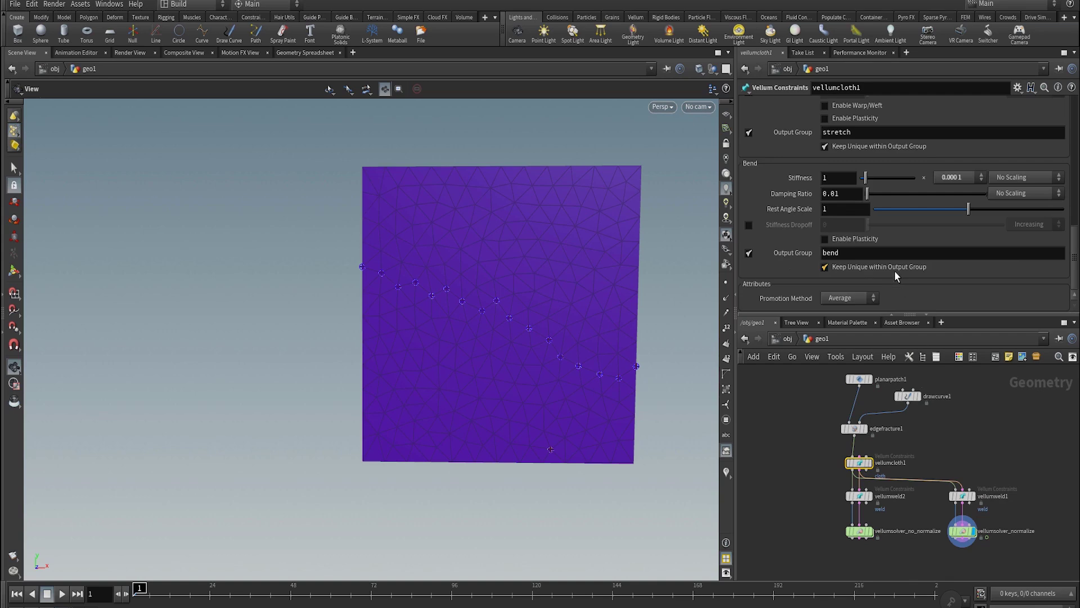
scroll(1006, 224, up, 5)
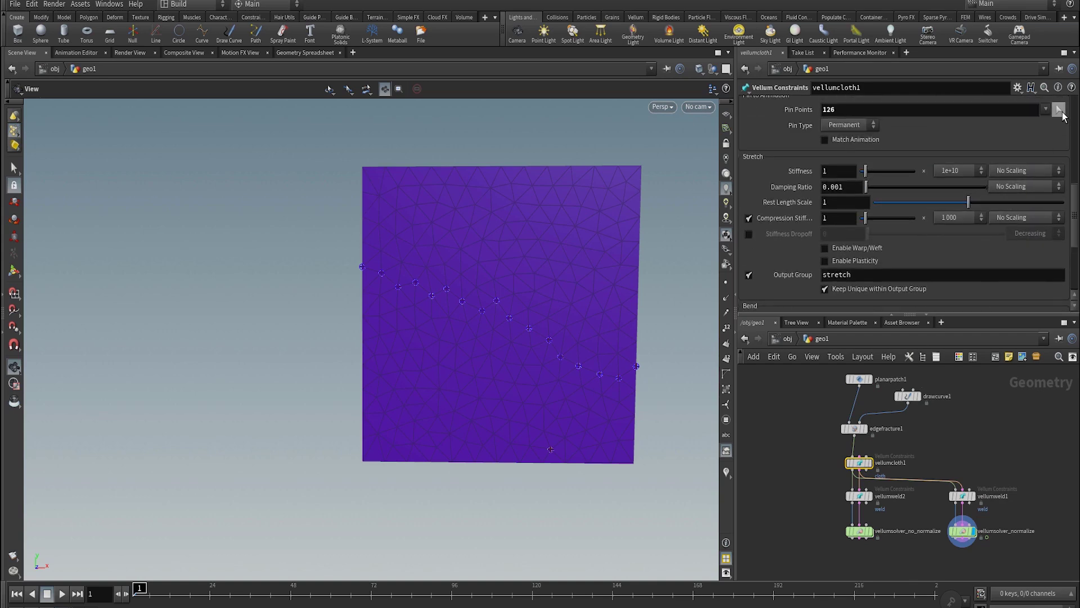
click(1059, 109)
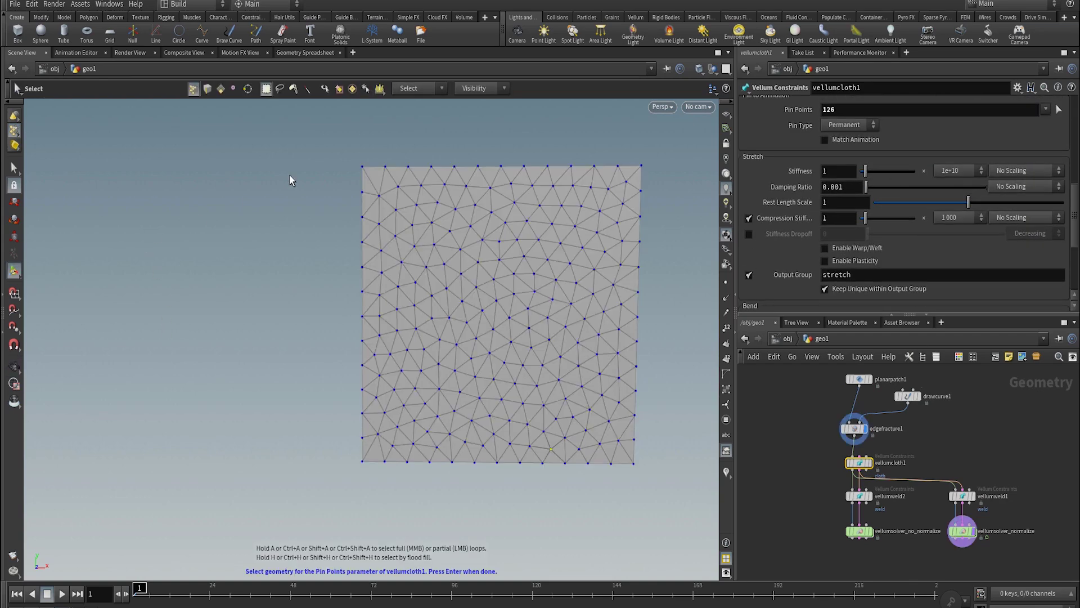
click(369, 163)
key(Return)
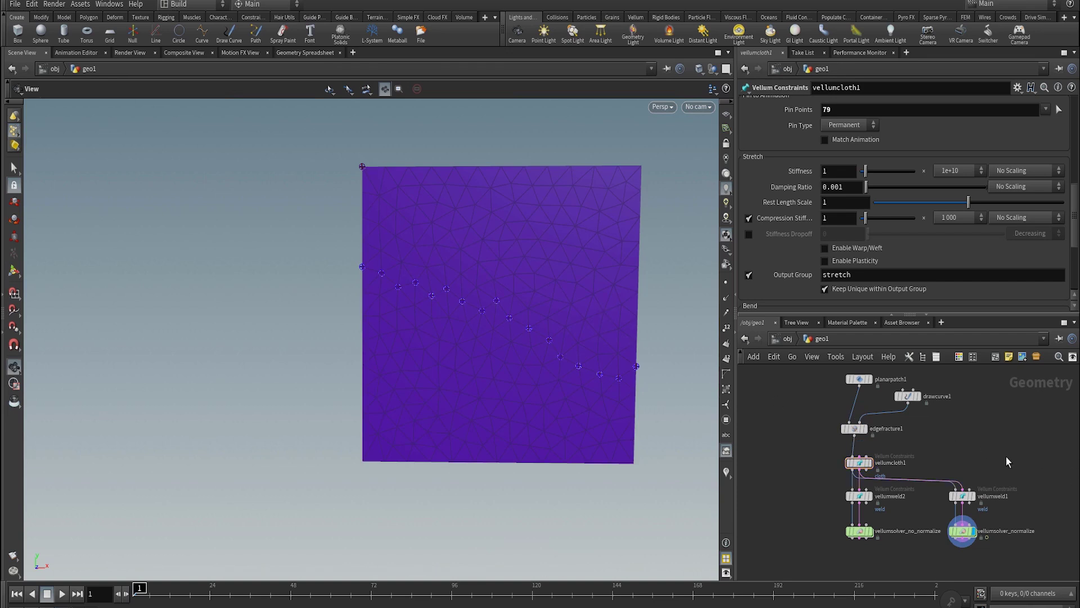
- Set vellumsolver_normalize's Substeps to 1 and keep its Time Scale at the default value of 1
click(962, 530)
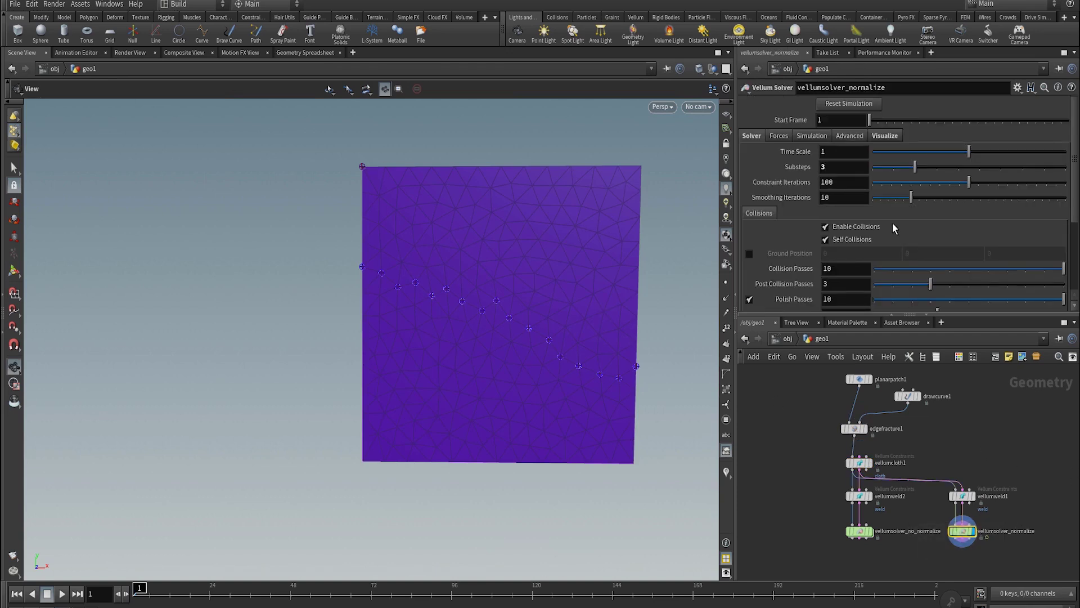
click(880, 168)
click(874, 168)
click(875, 152)
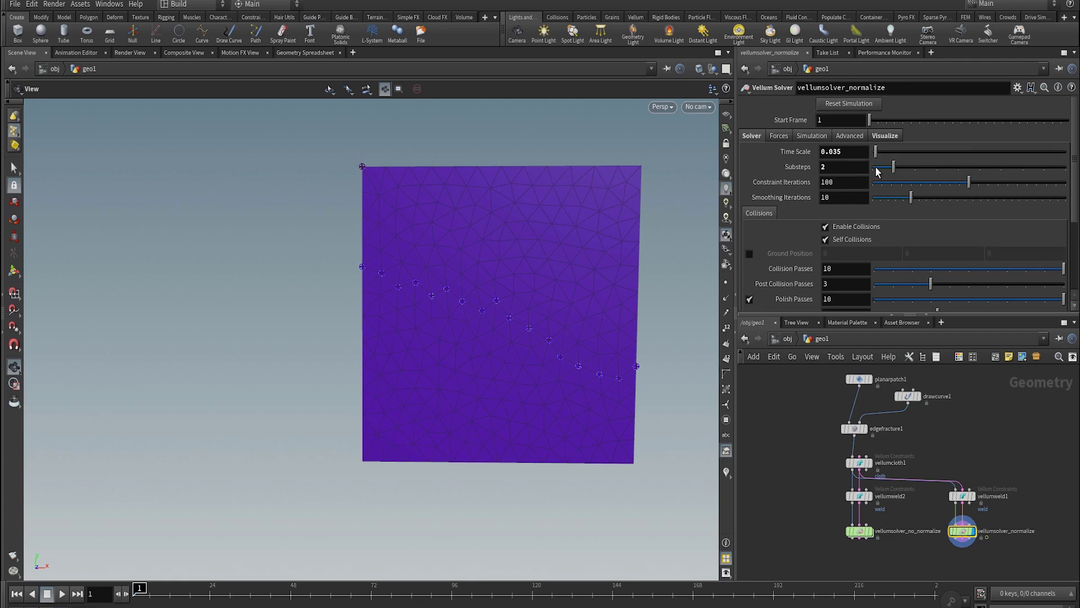
ctrl+middle_click(860, 152)
- Play the coarser cloth simulation with one substep to examine the weld breaking, then return it to frame 1
key(Up)
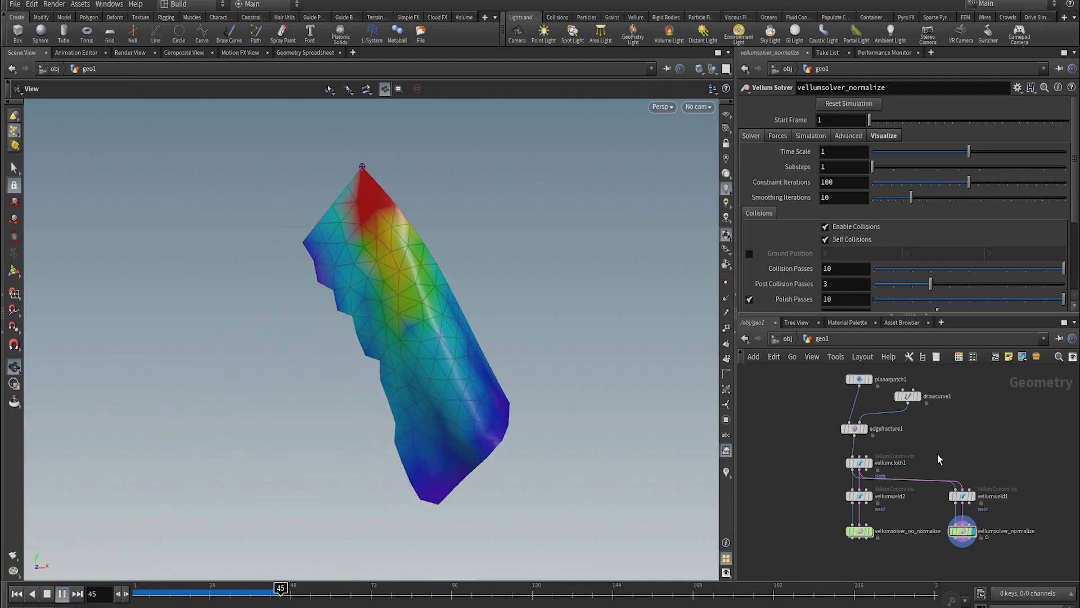
key(ctrl+Up)
key(ctrl+Up)
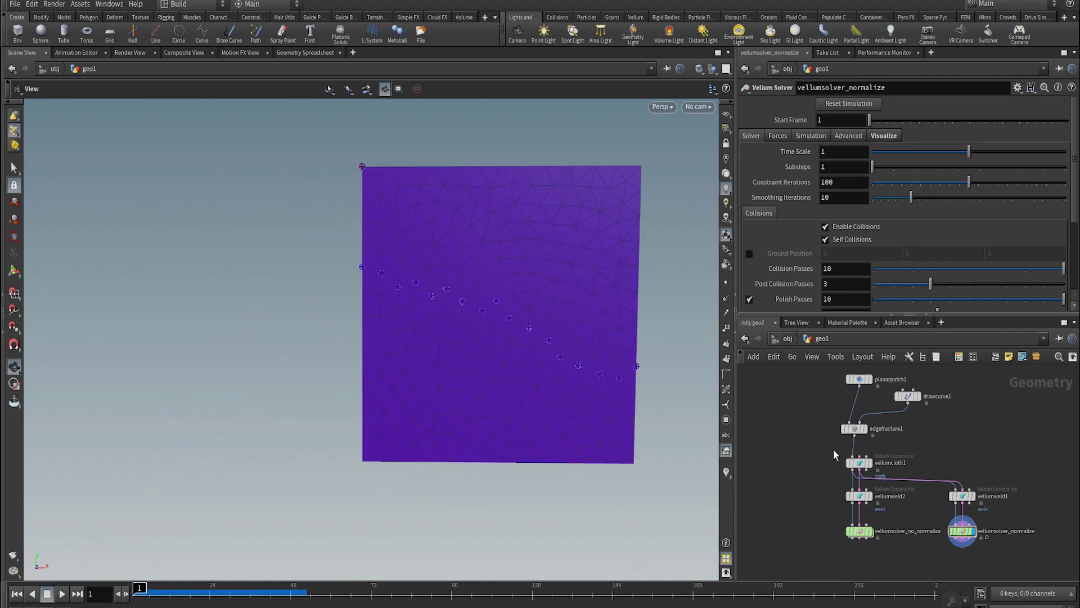
- Check vellumcloth1's mass and thickness settings, and play the vellumsolver_normalize simulation to examine the stress on the cloth
click(856, 462)
scroll(812, 113, up, 5)
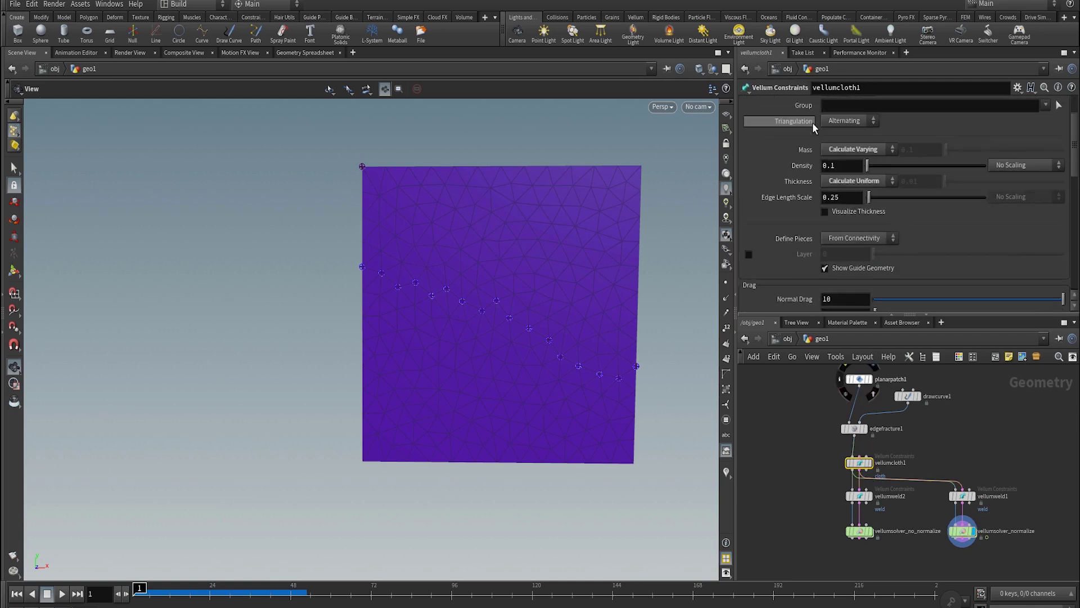
scroll(812, 123, up, 2)
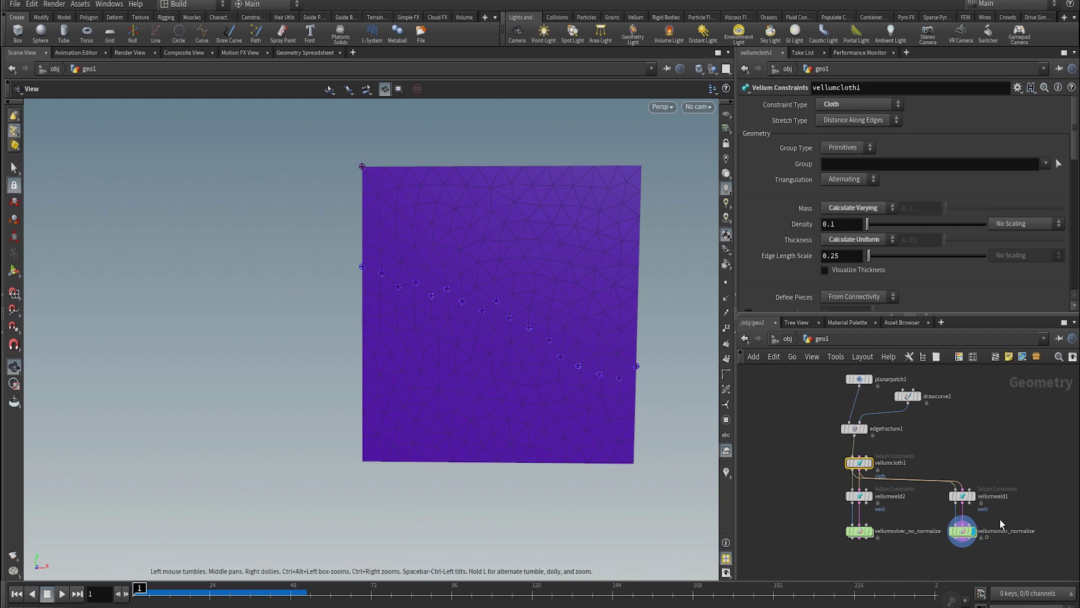
drag(980, 528, 978, 529)
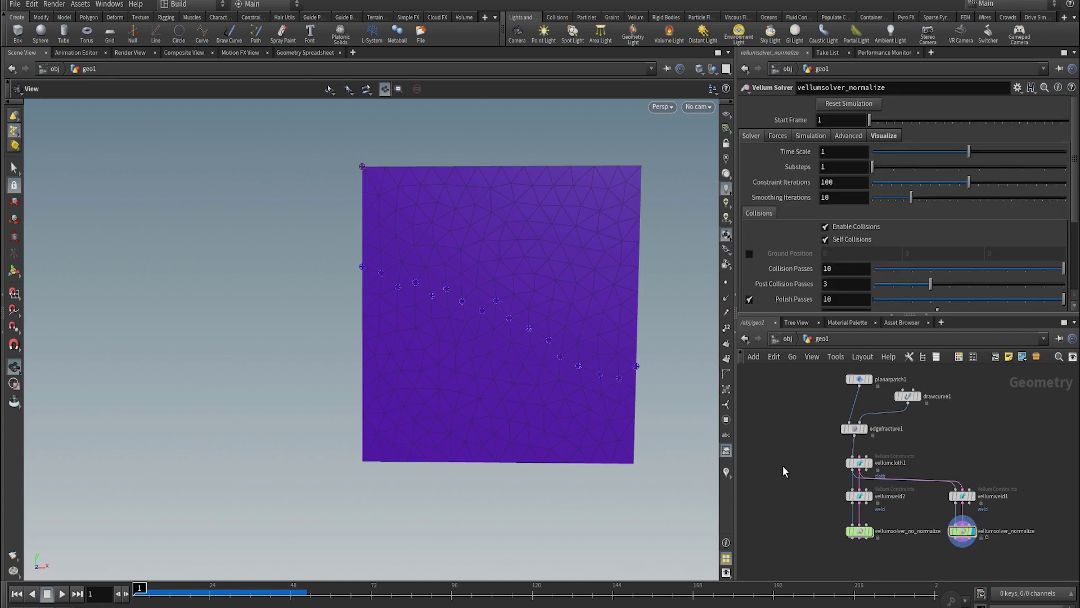
key(Up)
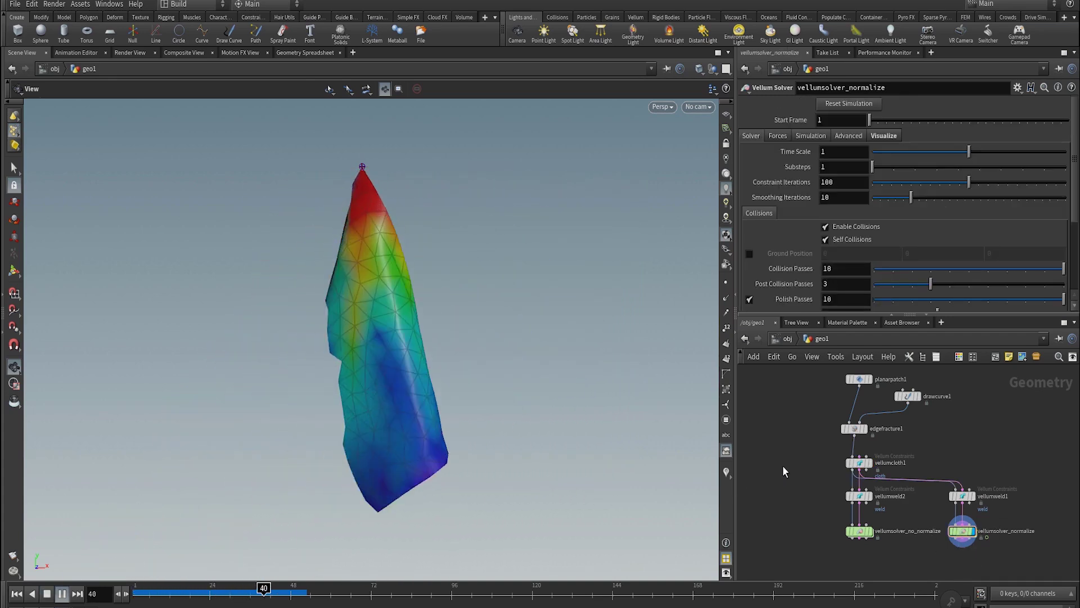
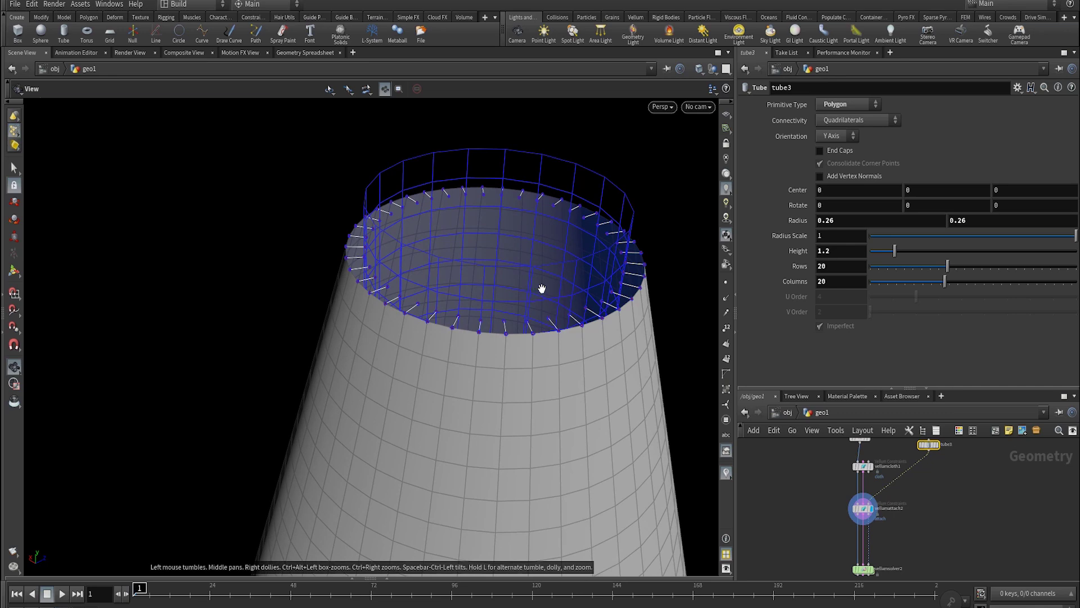
- Open vellumattach2's parameters to review the attach constraint and display the result of vellumsolver2
click(863, 509)
scroll(884, 153, up, 3)
scroll(872, 145, up, 3)
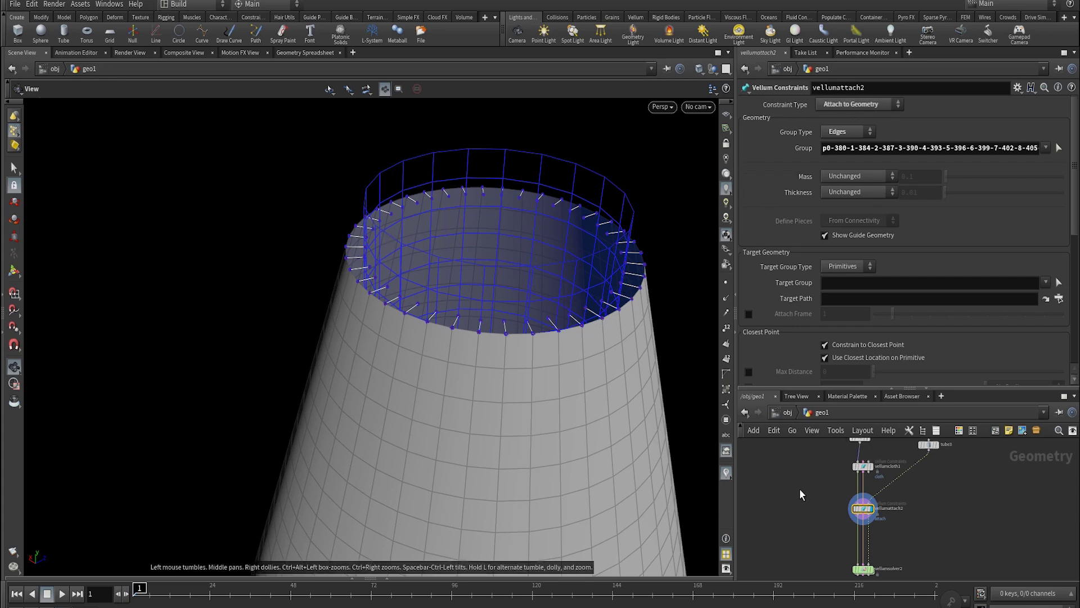
scroll(799, 419, down, 3)
click(861, 479)
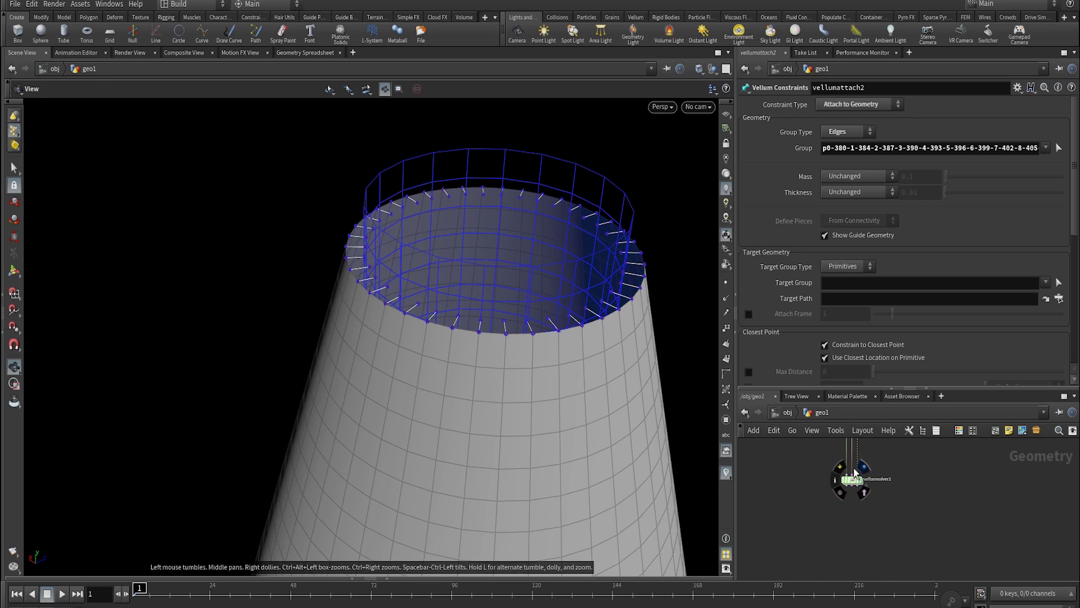
- Play the simulation to examine how the attach constraints hold the cloth's top rim around the inner tube, then return to frame 1
drag(620, 422, 507, 392)
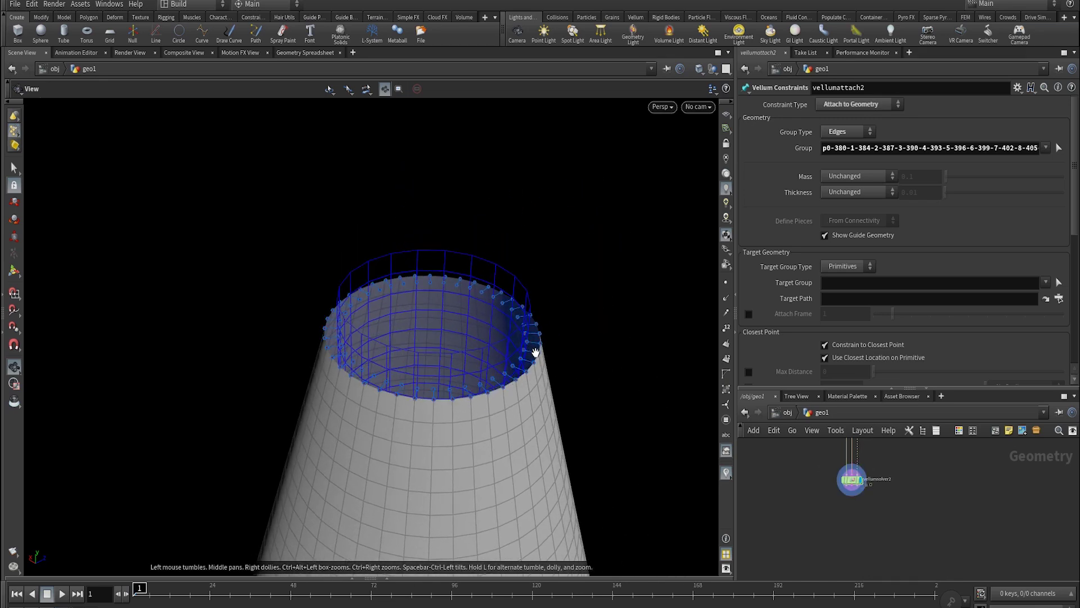
scroll(643, 343, up, 5)
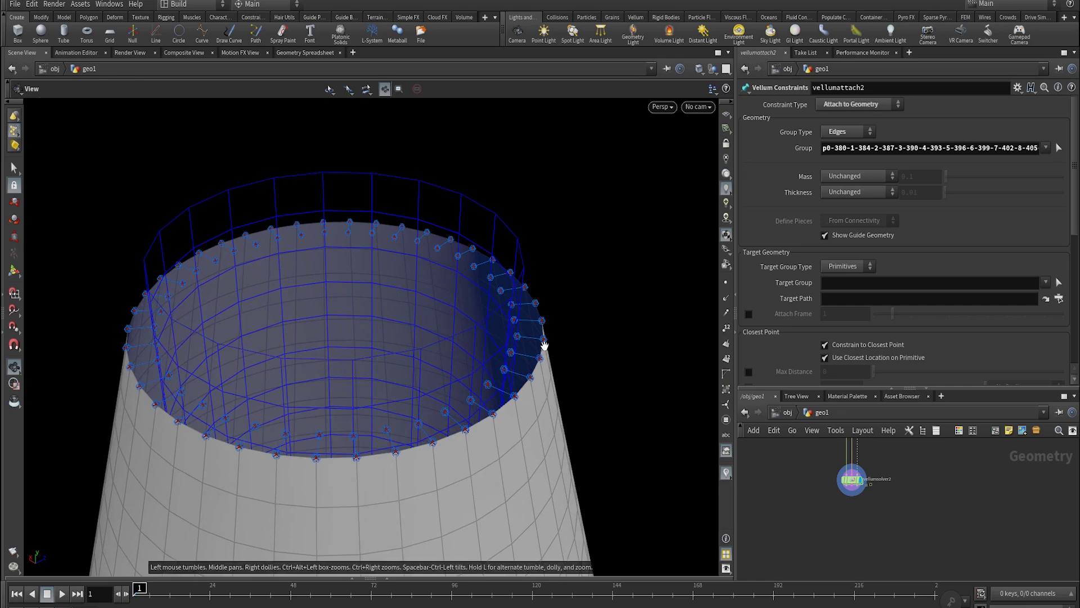
scroll(603, 337, down, 4)
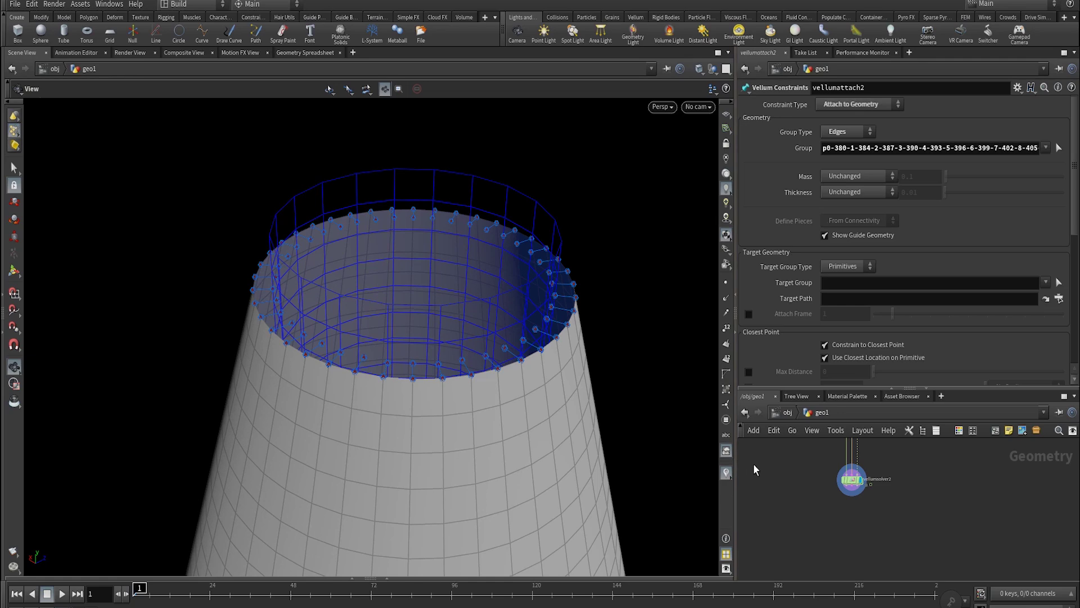
key(Up)
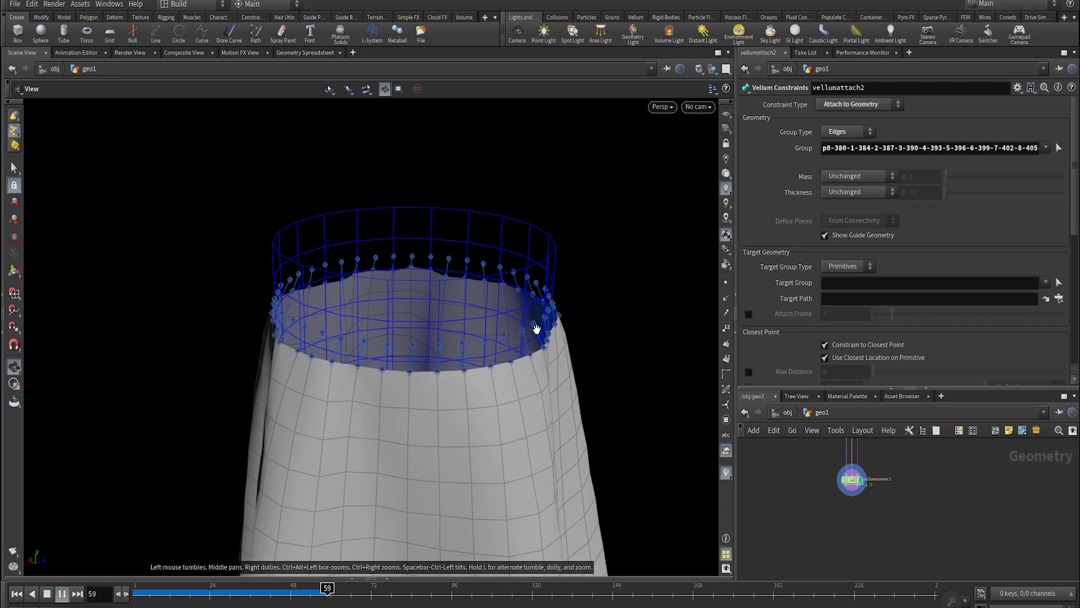
scroll(656, 369, up, 6)
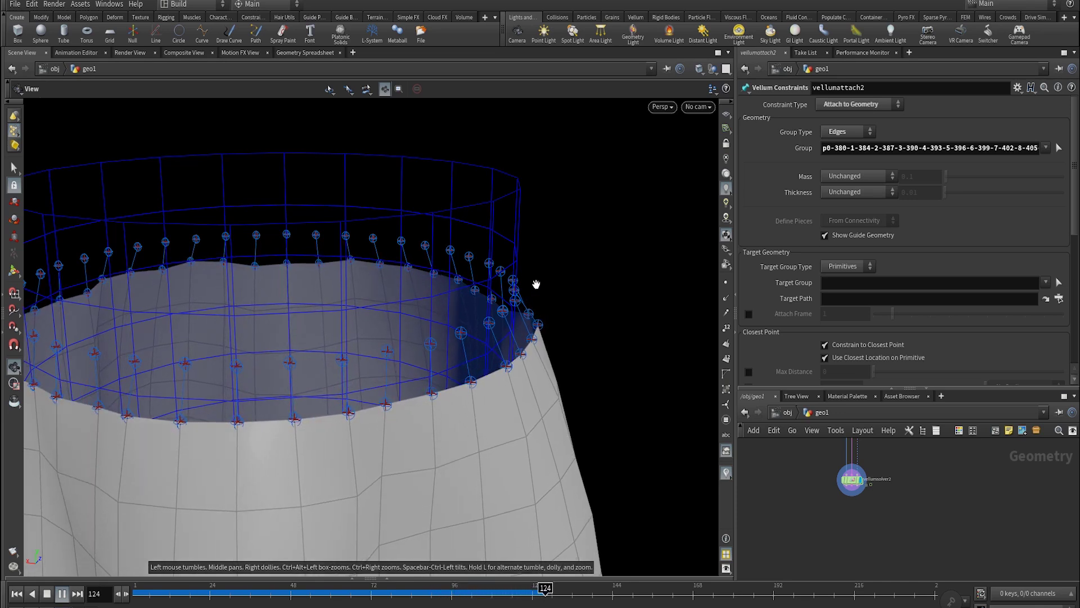
scroll(317, 449, down, 5)
drag(397, 494, 429, 347)
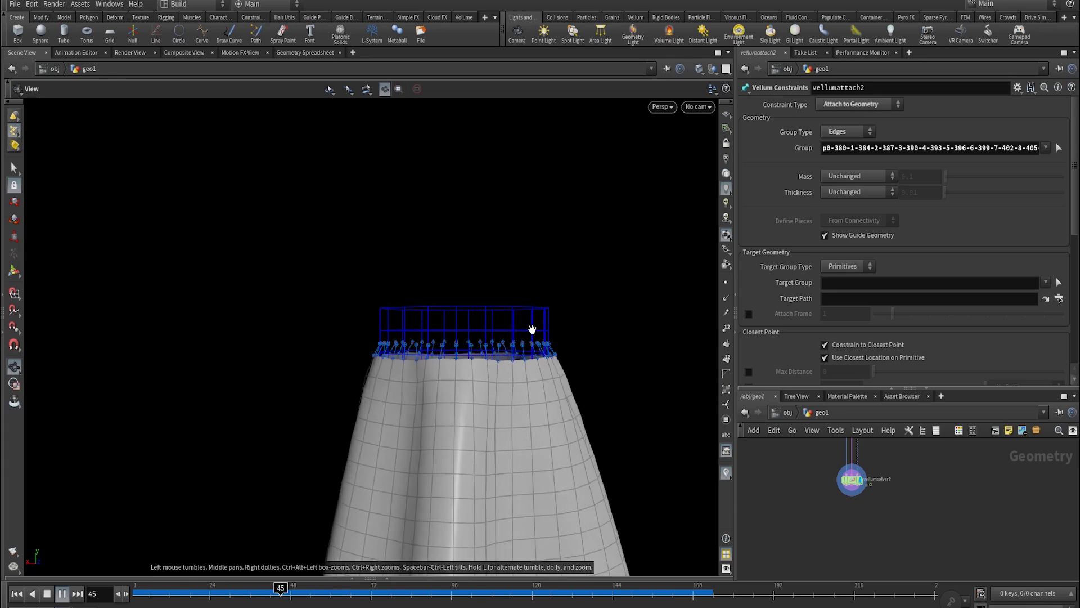
key(ctrl+Up)
- Set vellumattach2's Rest Length Scale to 0.25
drag(530, 325, 493, 414)
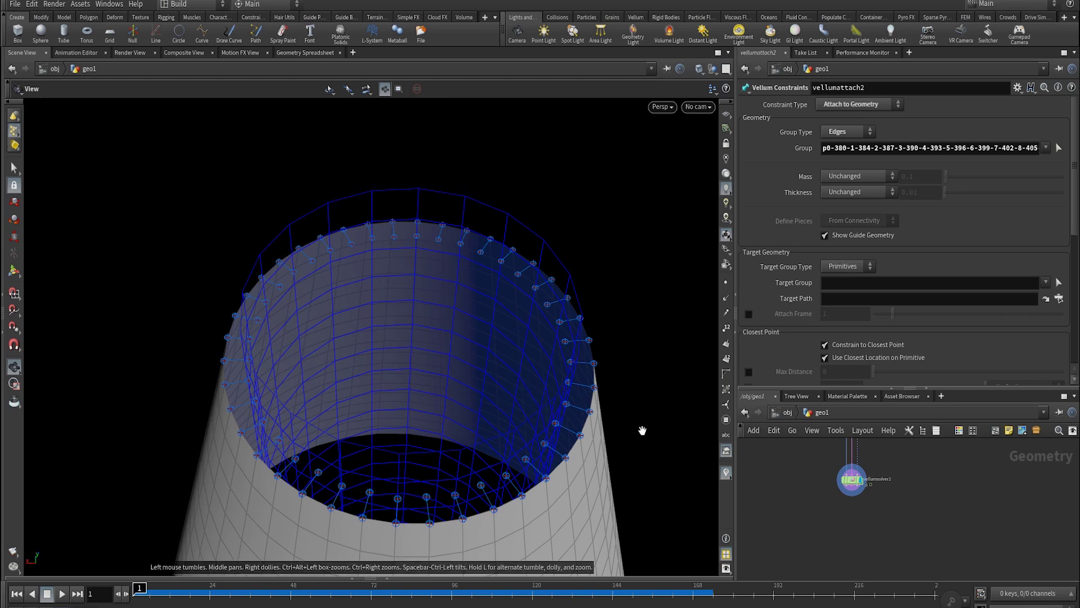
middle_drag(792, 474, 794, 555)
drag(831, 528, 894, 483)
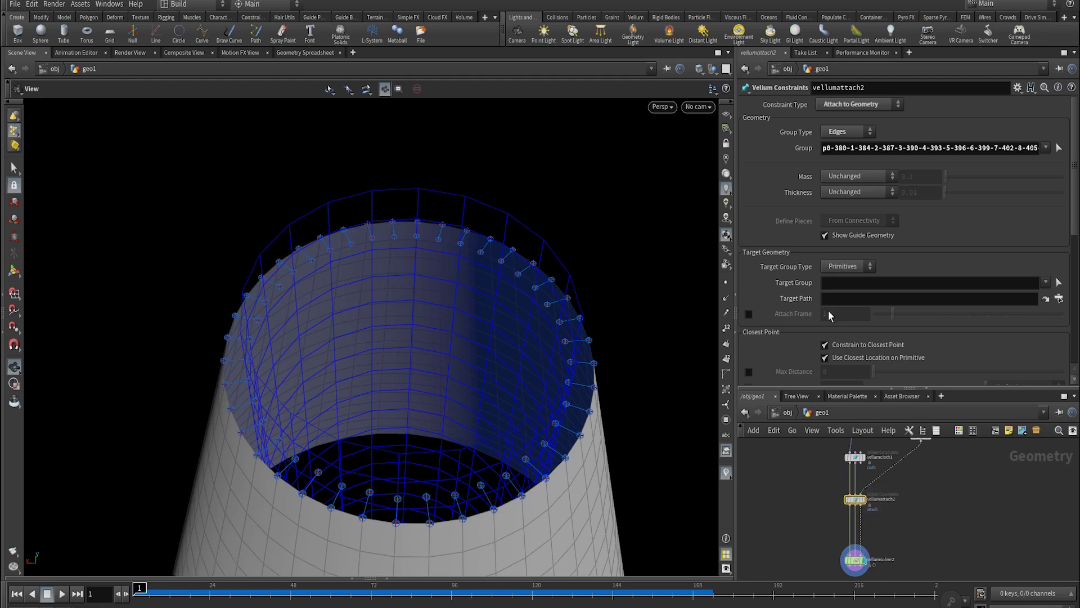
scroll(857, 264, down, 3)
scroll(858, 263, down, 2)
click(831, 291)
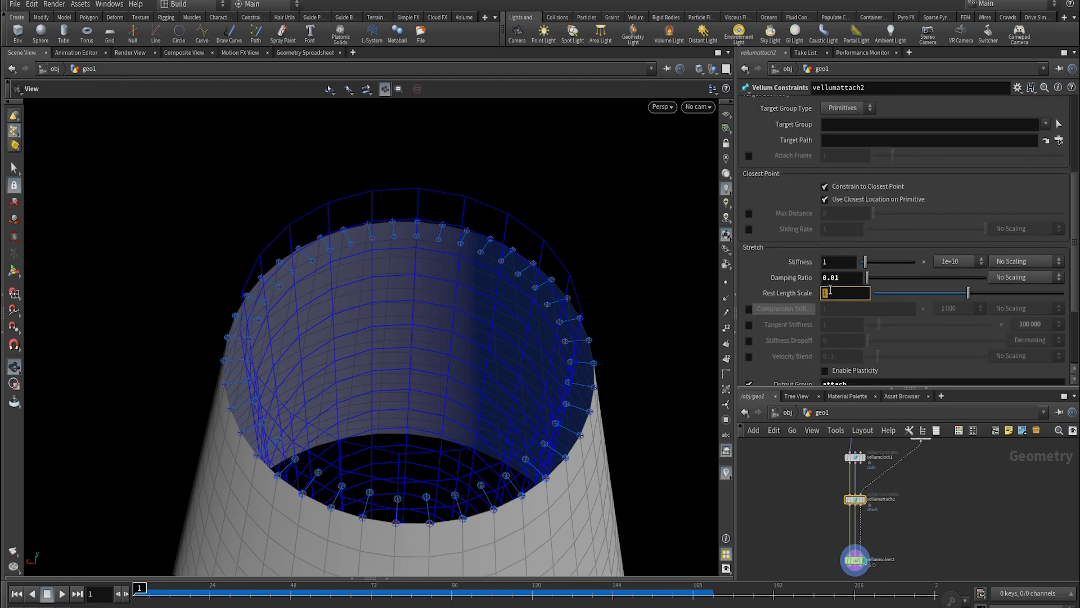
key(Return)
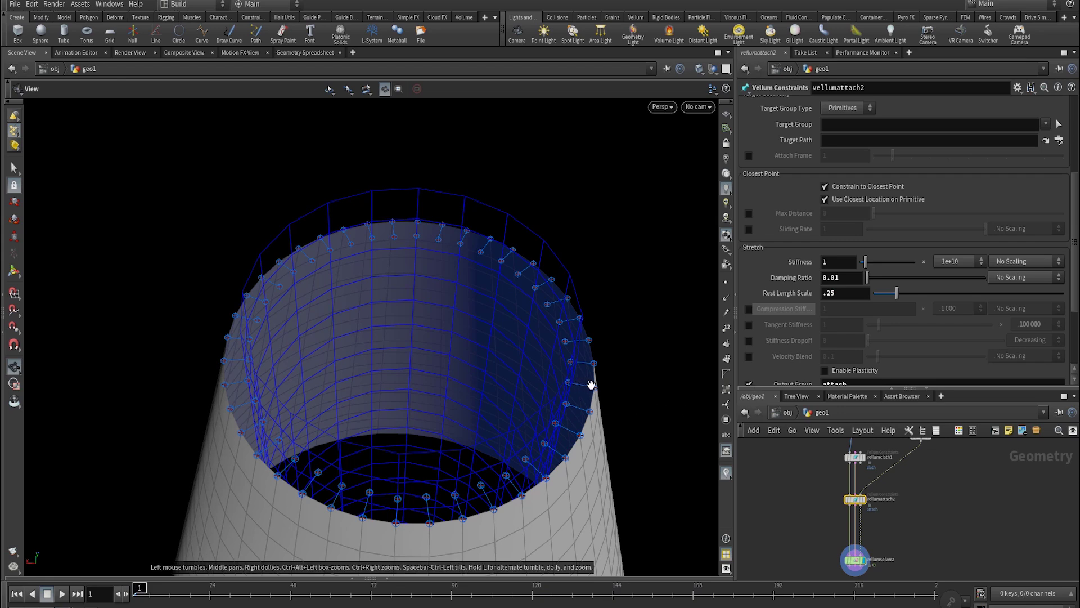
- Play the simulation with the shortened attach constraints, examine the rim from above and up close, and return to frame 1
right_drag(614, 391, 506, 407)
key(Up)
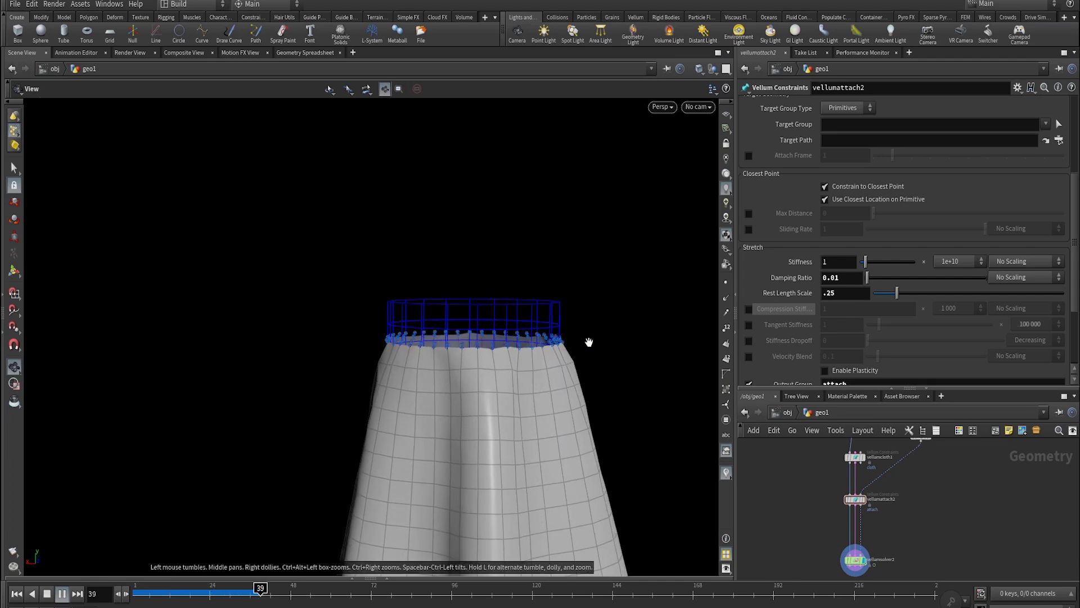
drag(625, 328, 622, 441)
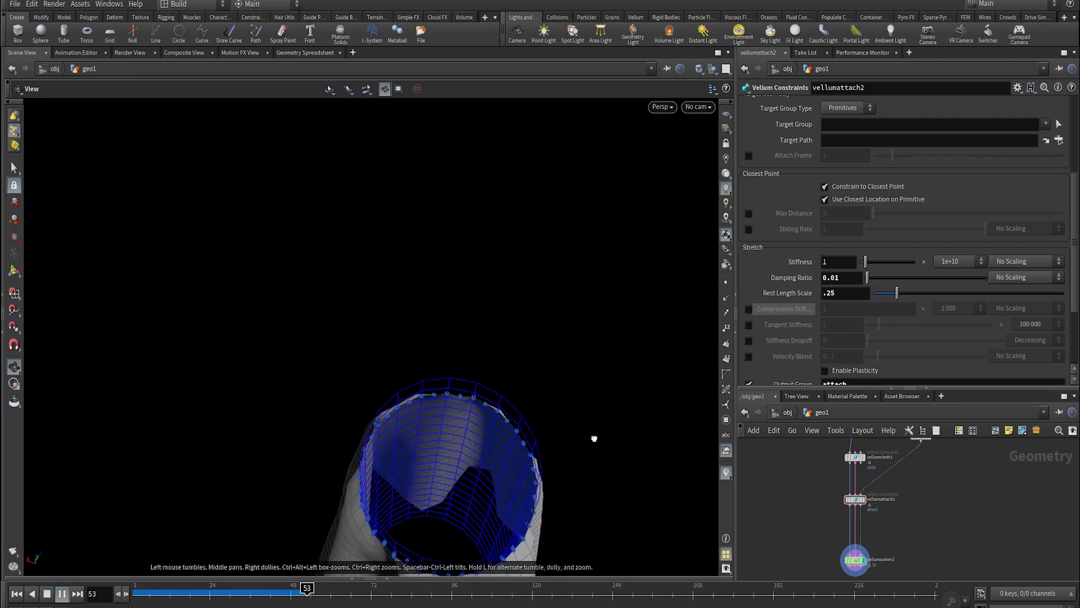
drag(592, 367, 479, 321)
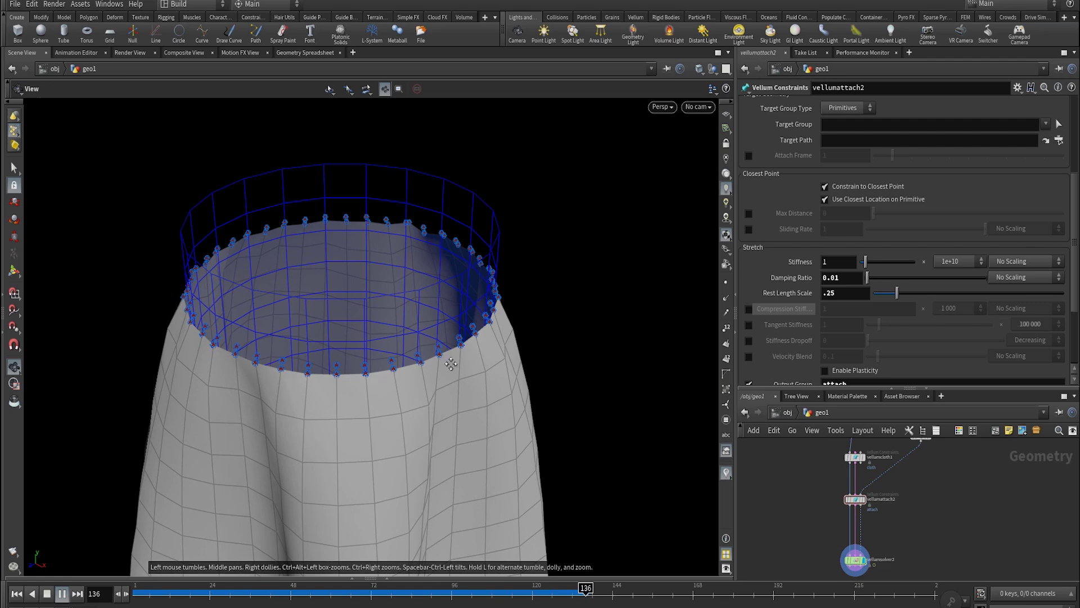
key(ctrl+Up)
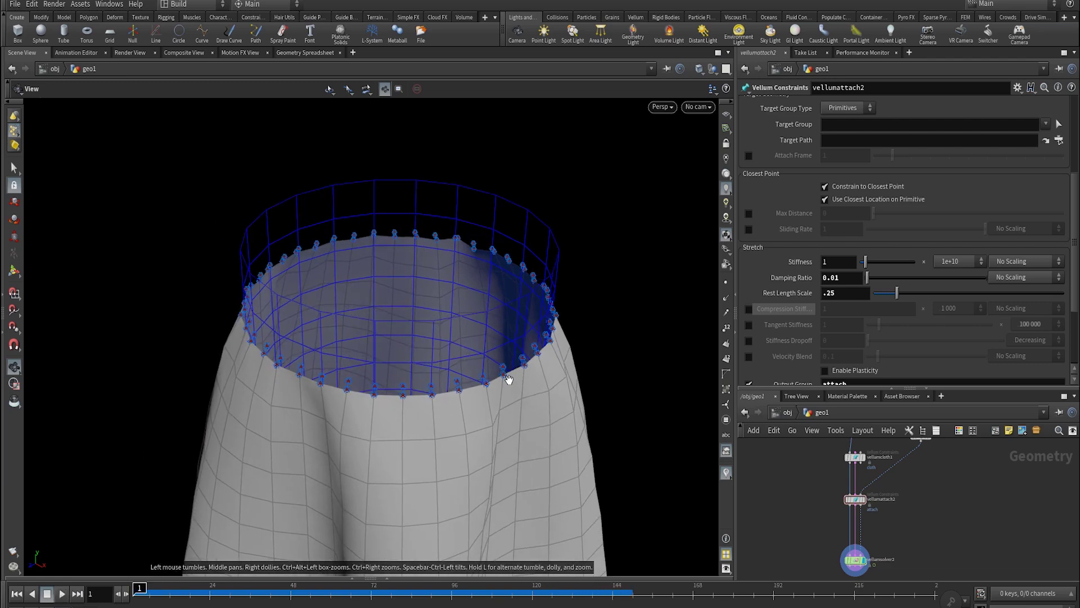
- Reset vellumattach2's Rest Length Scale to its default of 1 and enable Tangent Stiffness
ctrl+middle_click(843, 294)
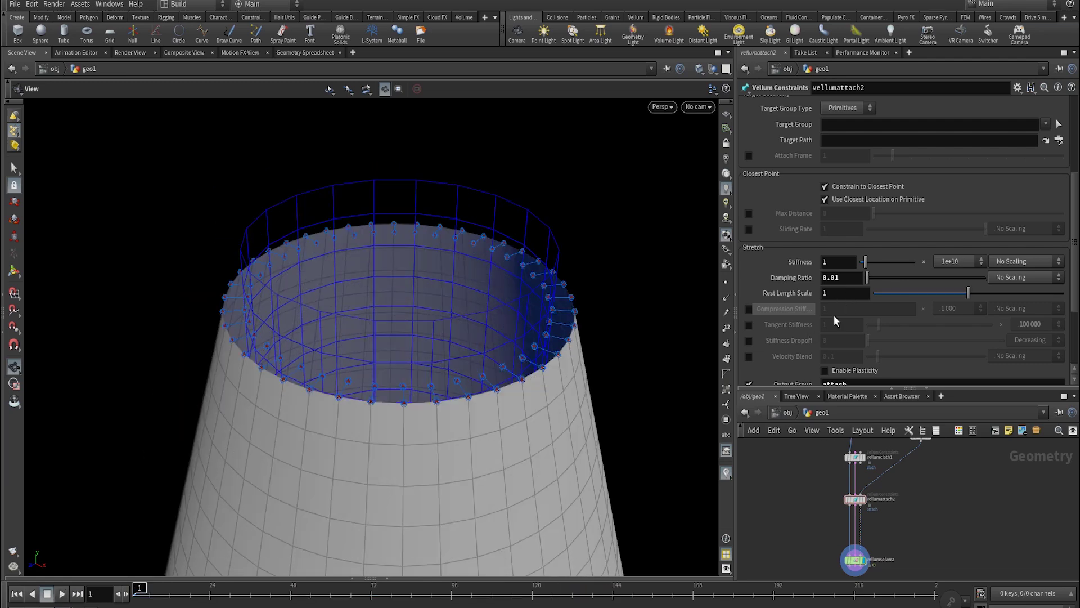
click(748, 325)
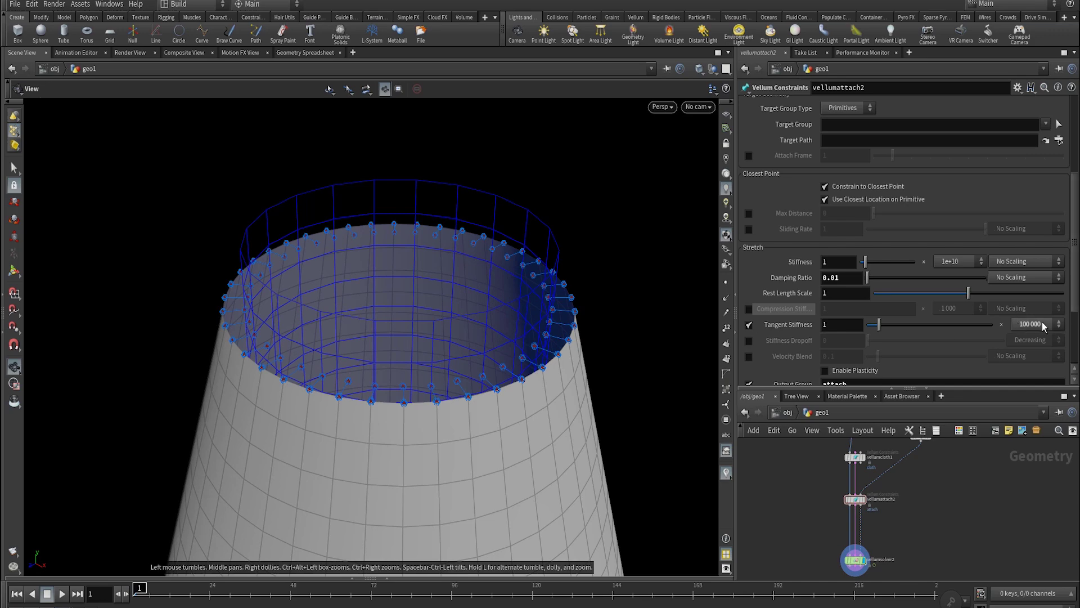
- Play the simulation with Tangent Stiffness enabled to examine sliding at the cloth's rim, then return to frame 1
drag(495, 394, 569, 284)
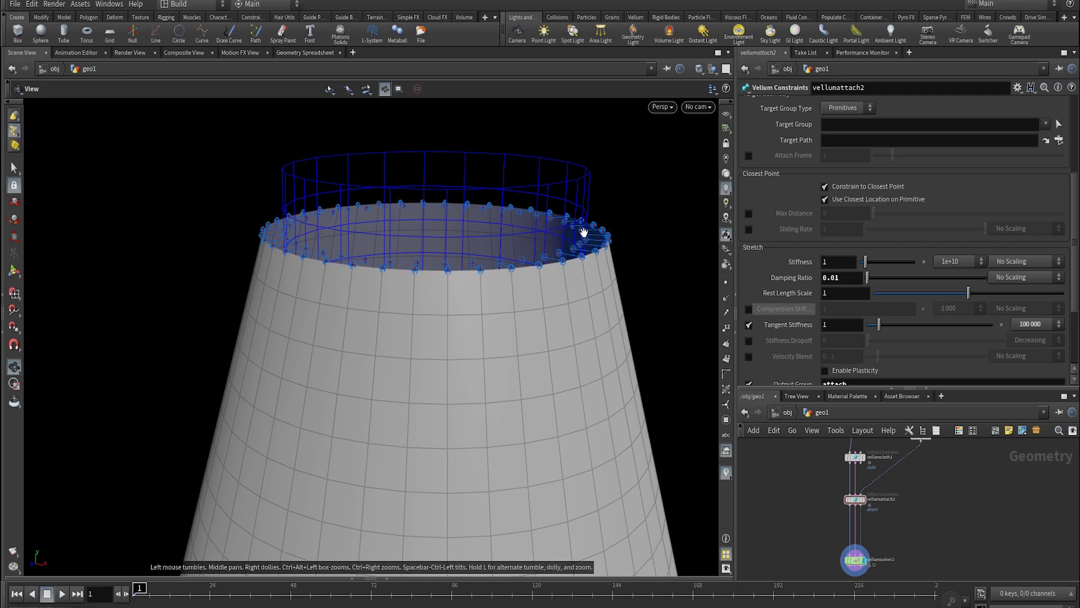
key(Up)
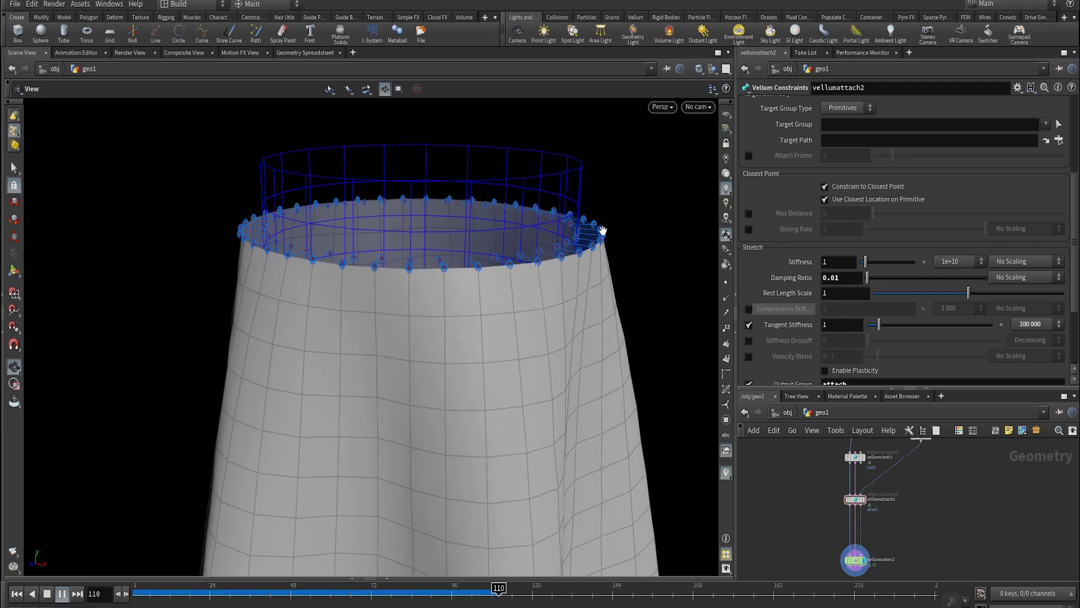
right_drag(530, 282, 372, 382)
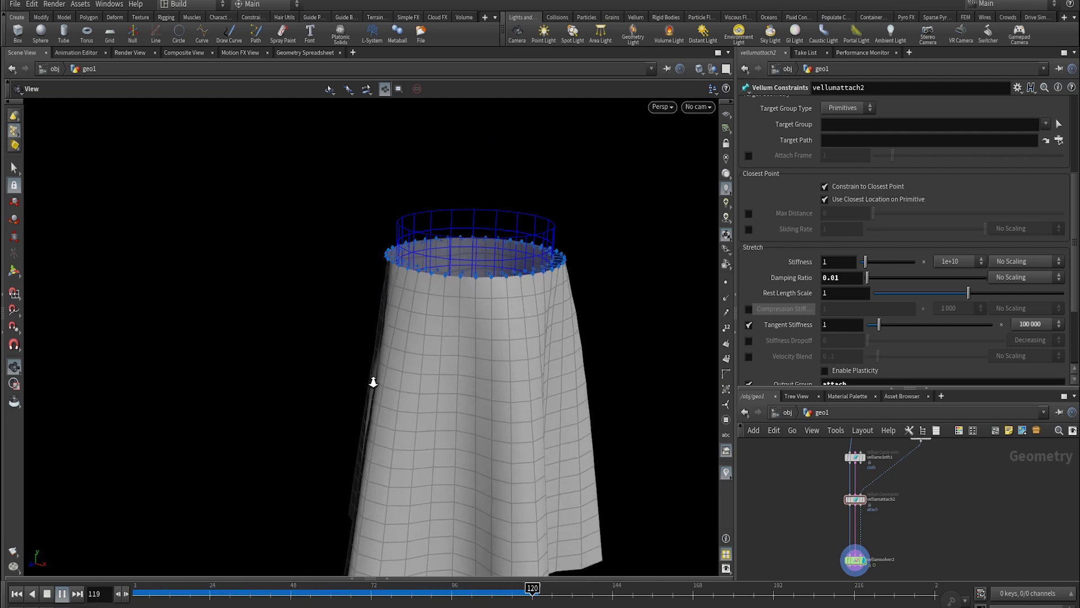
key(ctrl+Up)
- Set vellumattach2's Tangent Stiffness multiplier to 10 and play the first frames to examine the rim constraints up close
click(1034, 323)
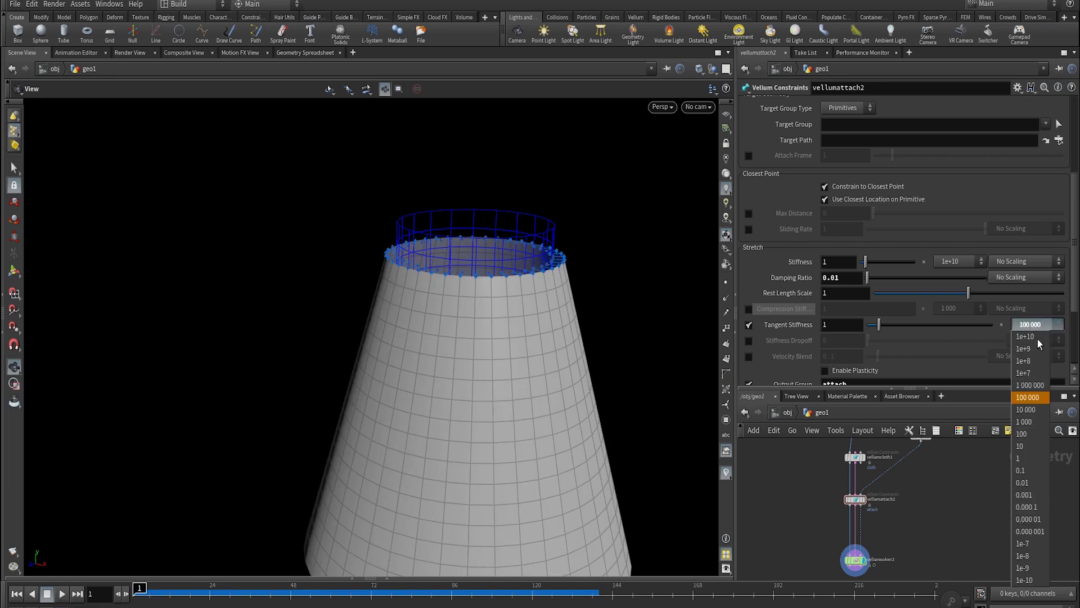
click(1020, 445)
scroll(354, 336, up, 8)
key(Up)
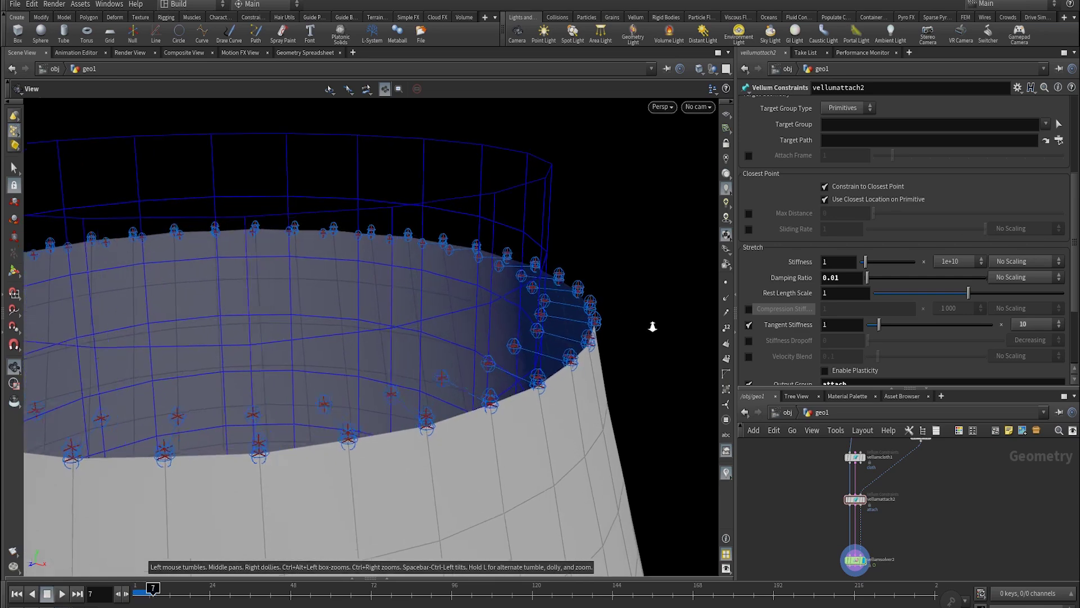
scroll(643, 326, up, 4)
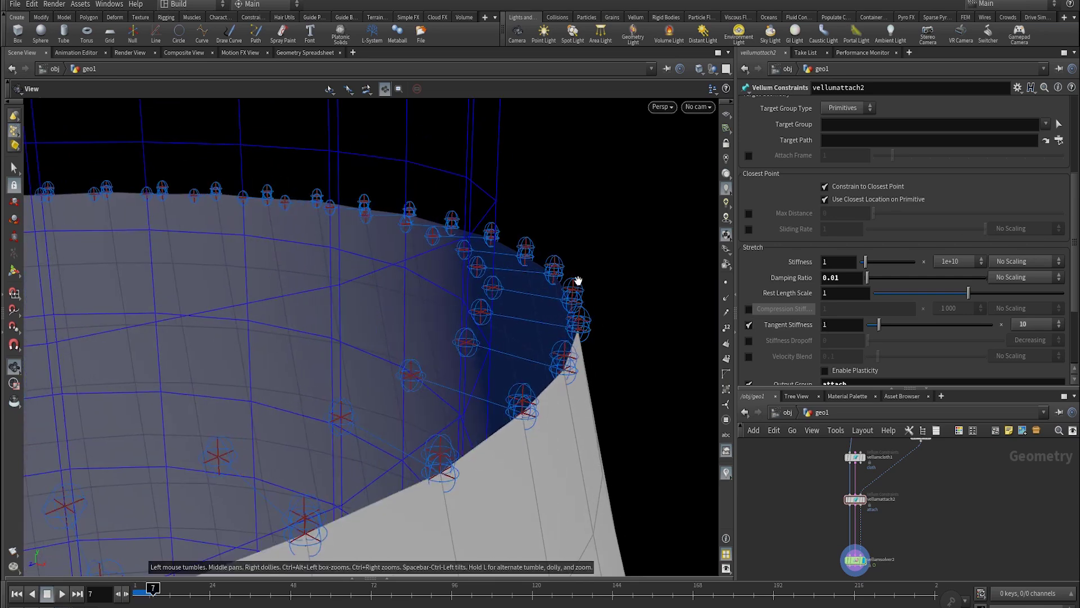
- Lower vellumattach2's Tangent Stiffness multiplier to 1 and step back one frame to examine the sliding rim constraints
click(1033, 325)
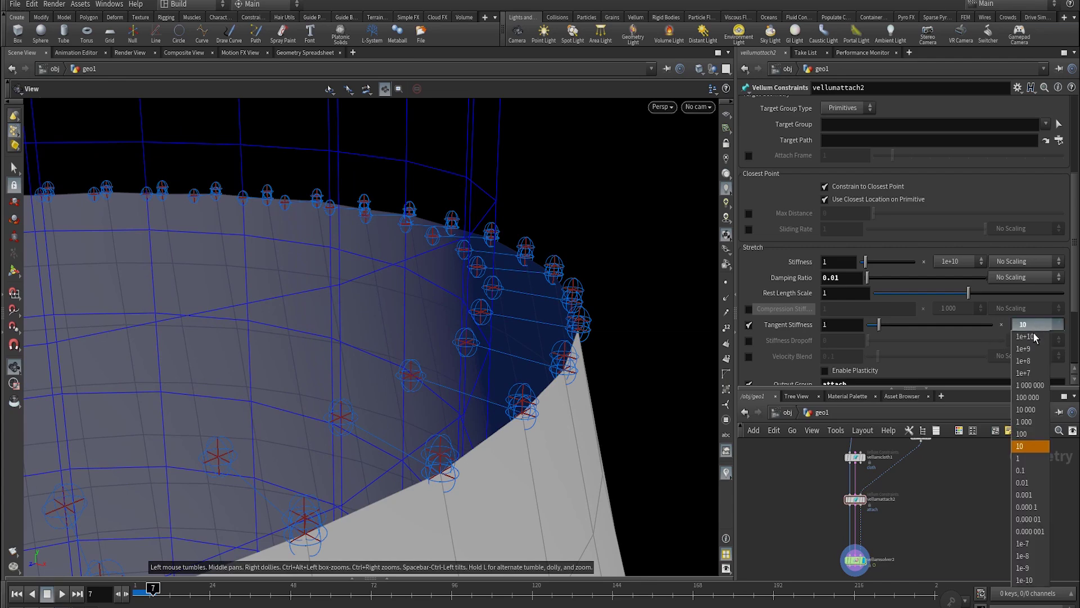
click(1025, 462)
key(Left)
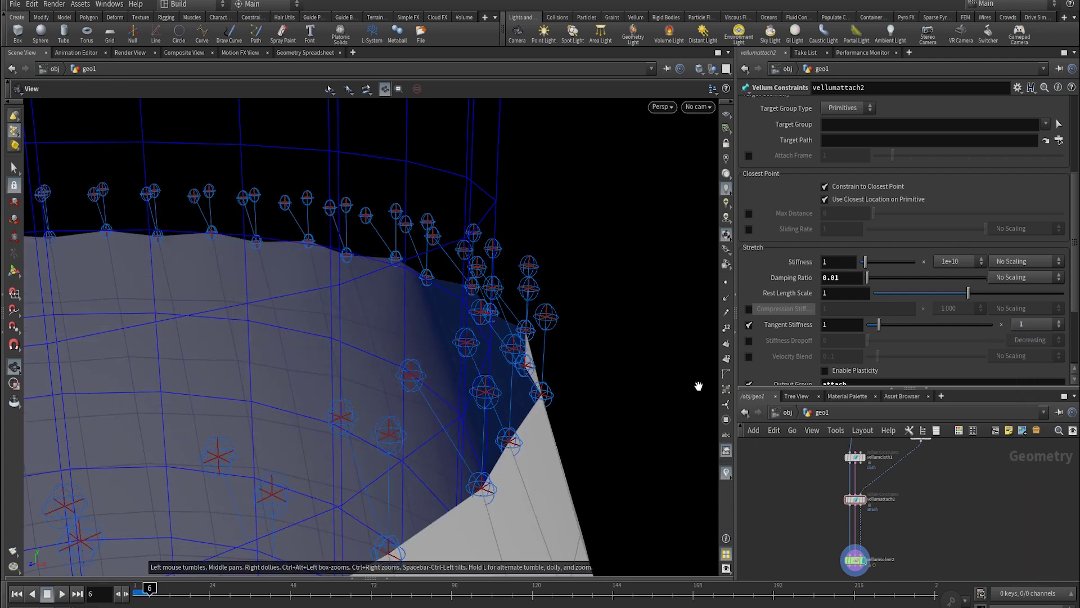
mouse_move(569, 326)
mouse_down()
mouse_move(585, 314)
mouse_move(572, 311)
mouse_up()
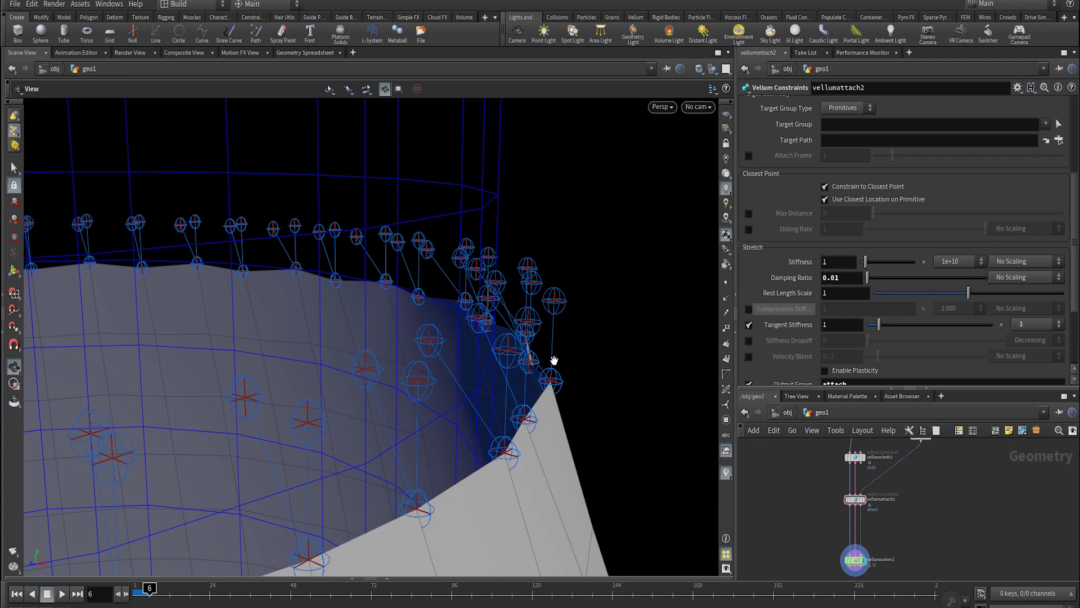
- Restore vellumattach2's Tangent Stiffness multiplier to 100 000, replay the simulation to check the rim, and return to frame 1
click(1021, 325)
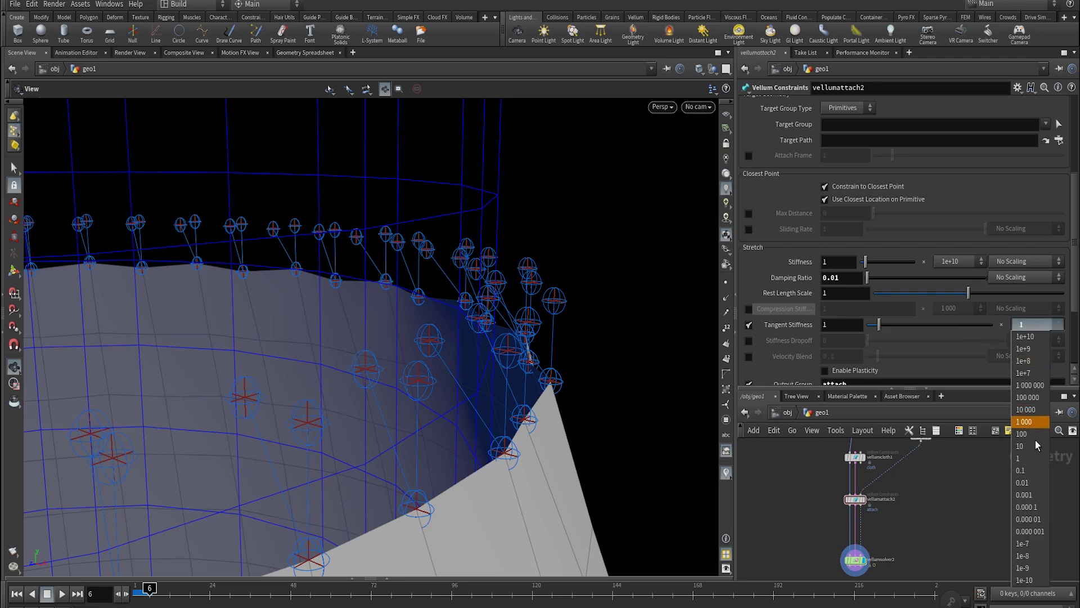
click(1037, 397)
key(Up)
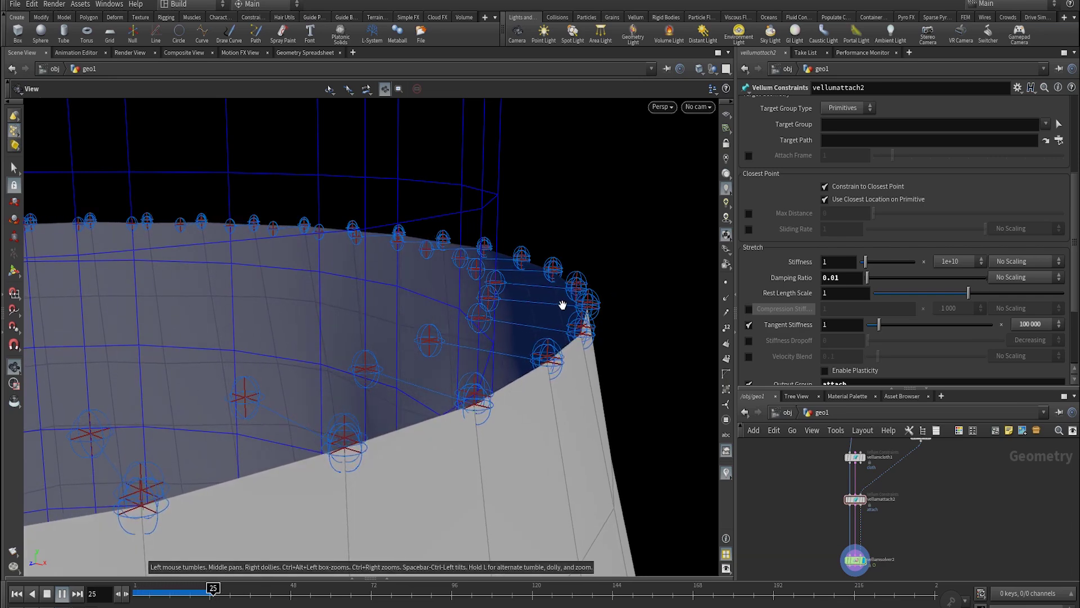
key(ctrl+Left)
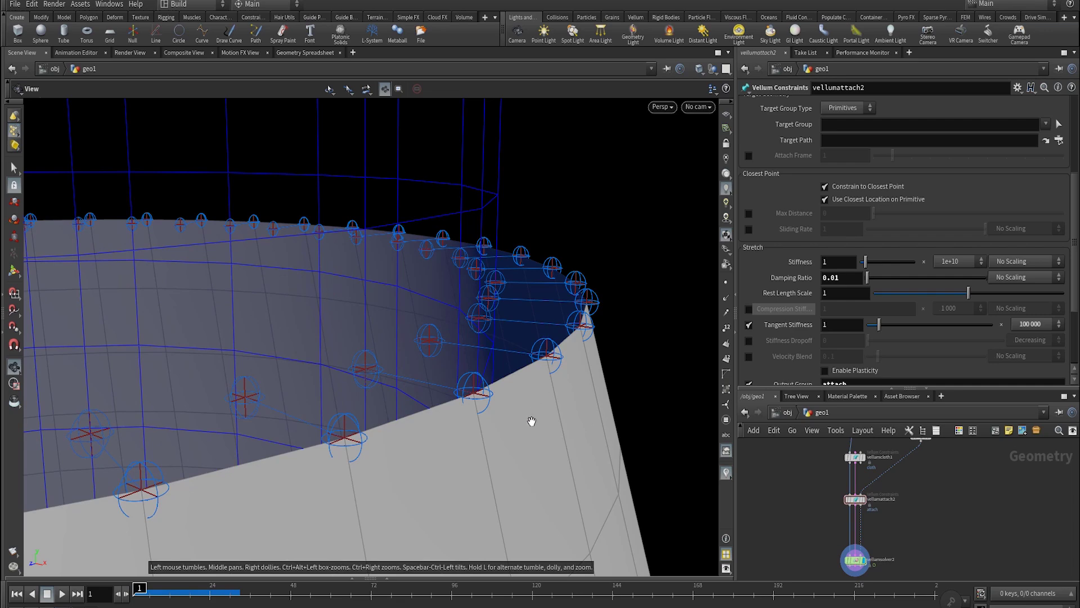
- Open a geometry spreadsheet below the viewport, filter vellumattach2's constraint primitives to group attach, and show the stiffness and type attributes
drag(541, 428, 461, 466)
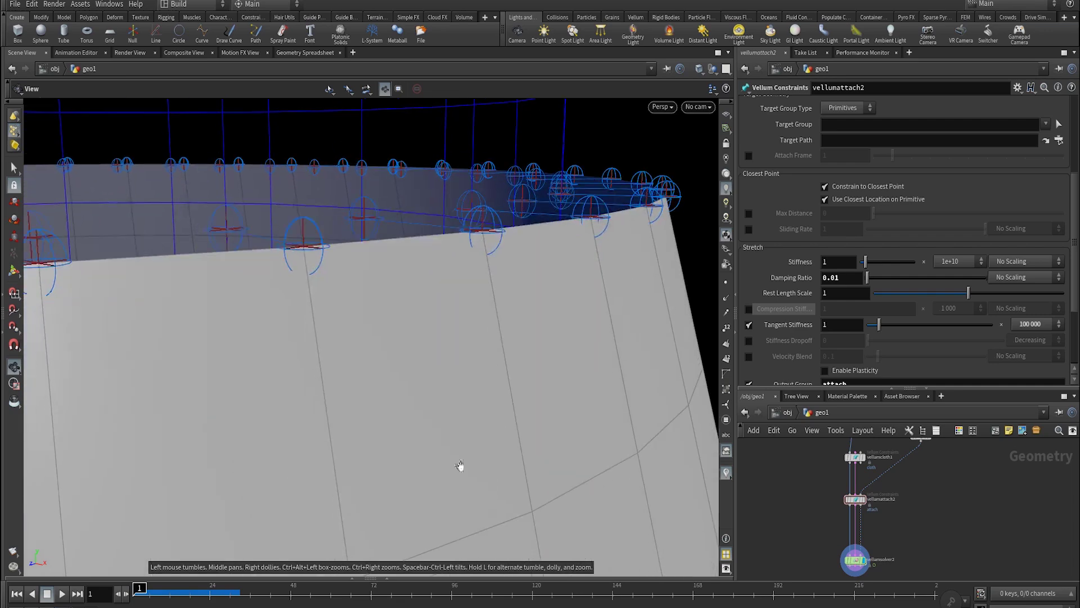
click(387, 579)
double_click(288, 389)
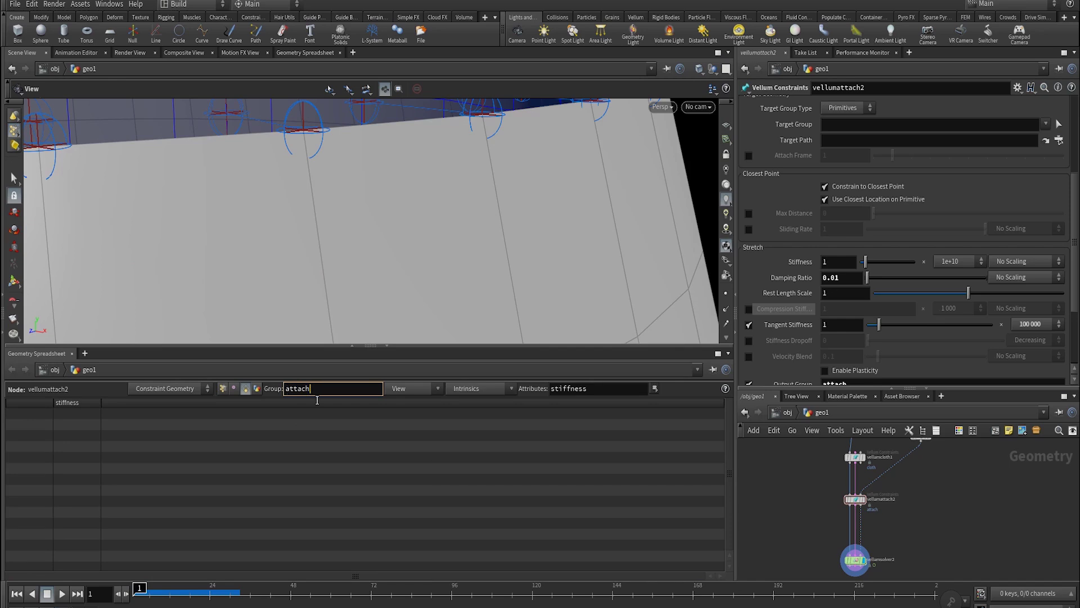
text(attach)
key(Return)
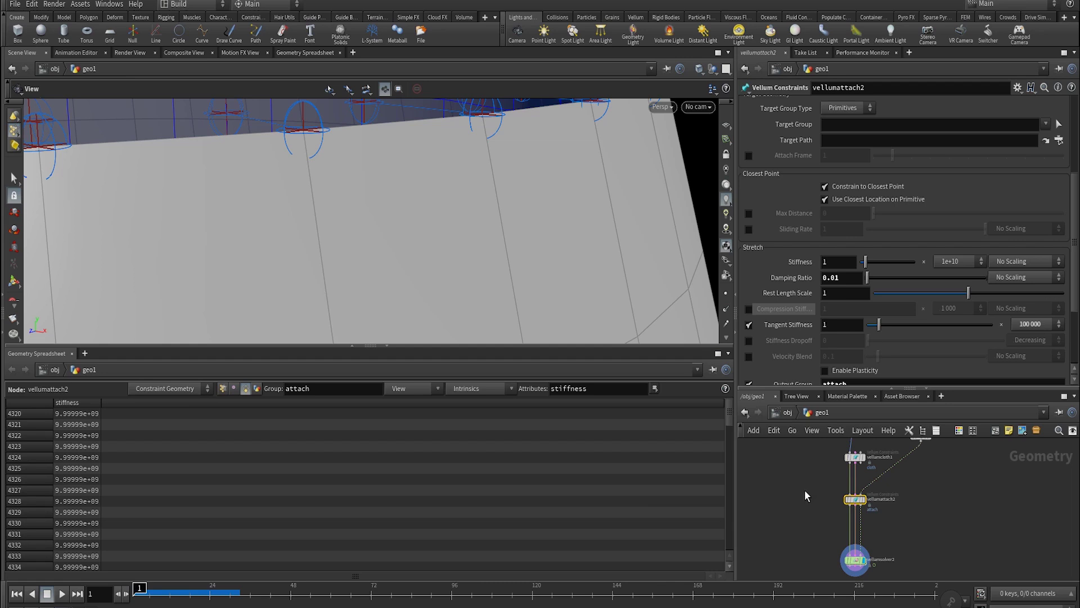
scroll(844, 360, down, 2)
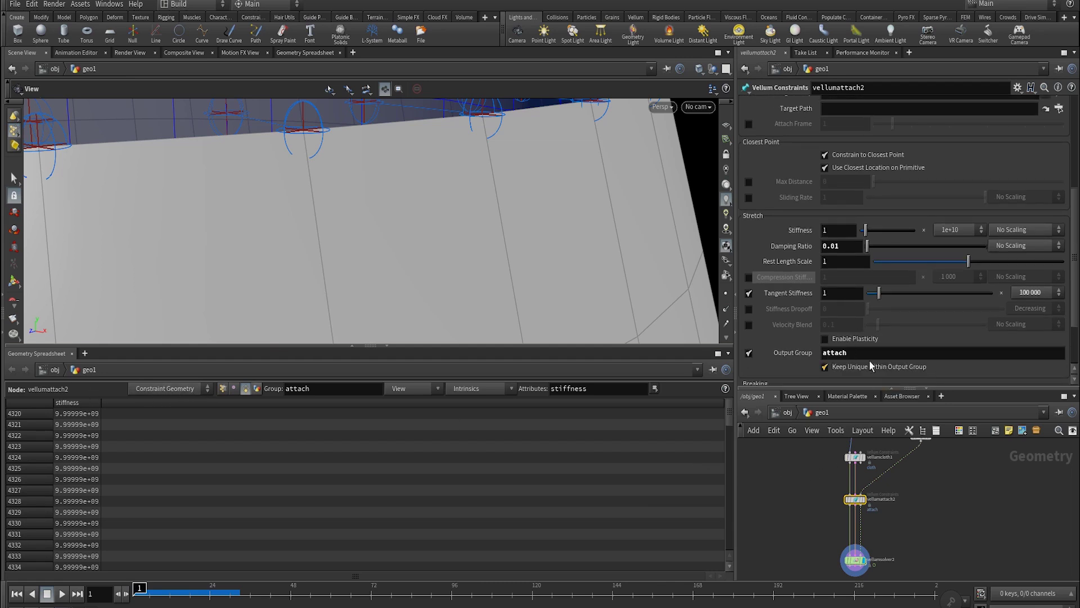
click(596, 391)
text(type)
key(Return)
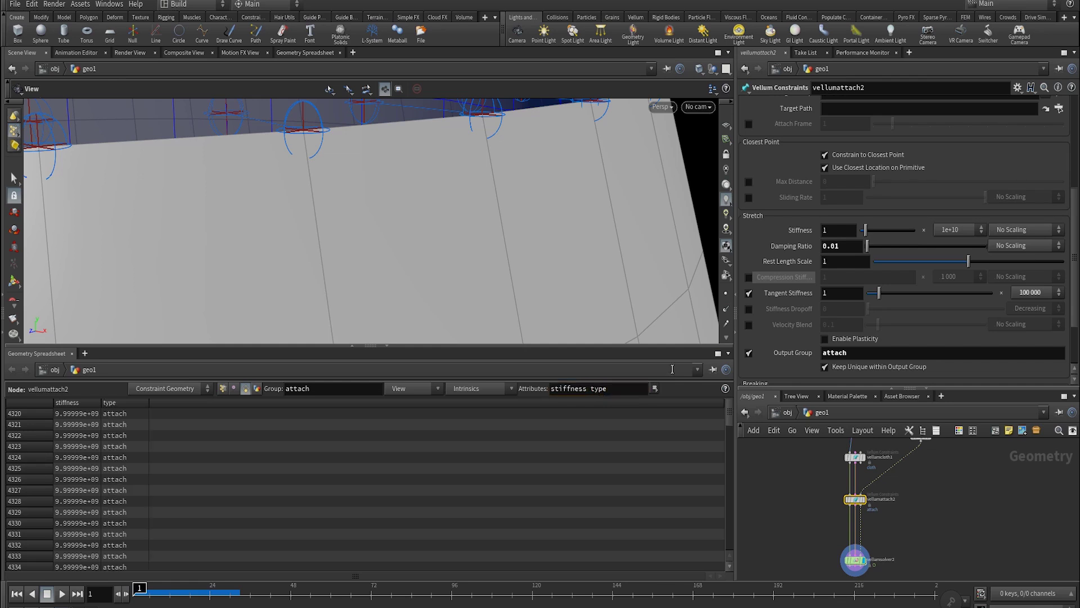
- Toggle vellumattach2's Tangent Stiffness off and on to compare its constraint primitives' stiffness and type in the spreadsheet
click(748, 293)
mouse_move(731, 415)
mouse_down()
mouse_move(714, 568)
mouse_move(721, 399)
mouse_up()
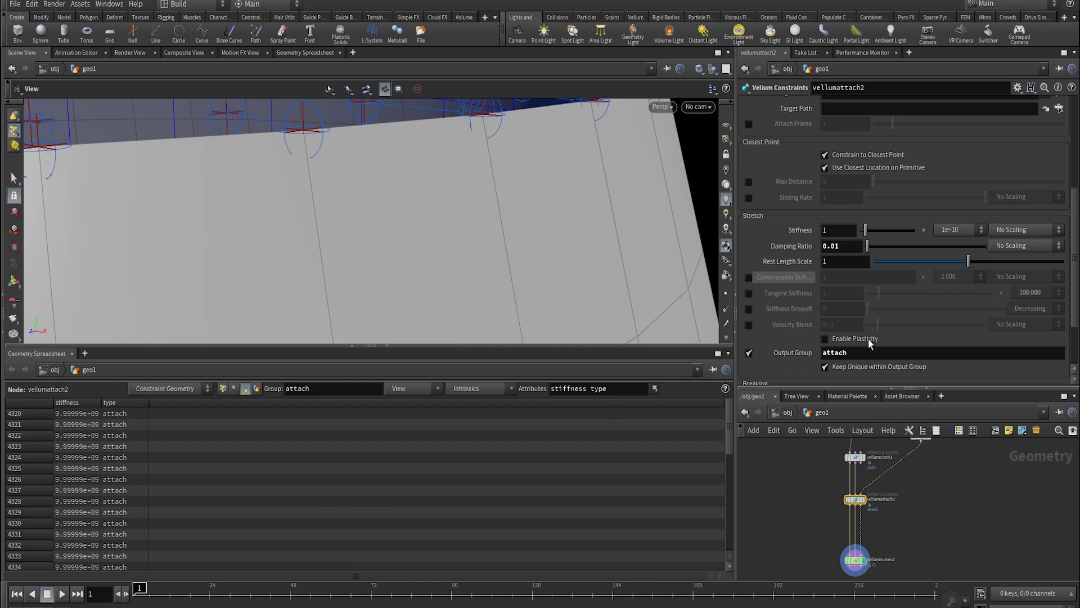
click(748, 293)
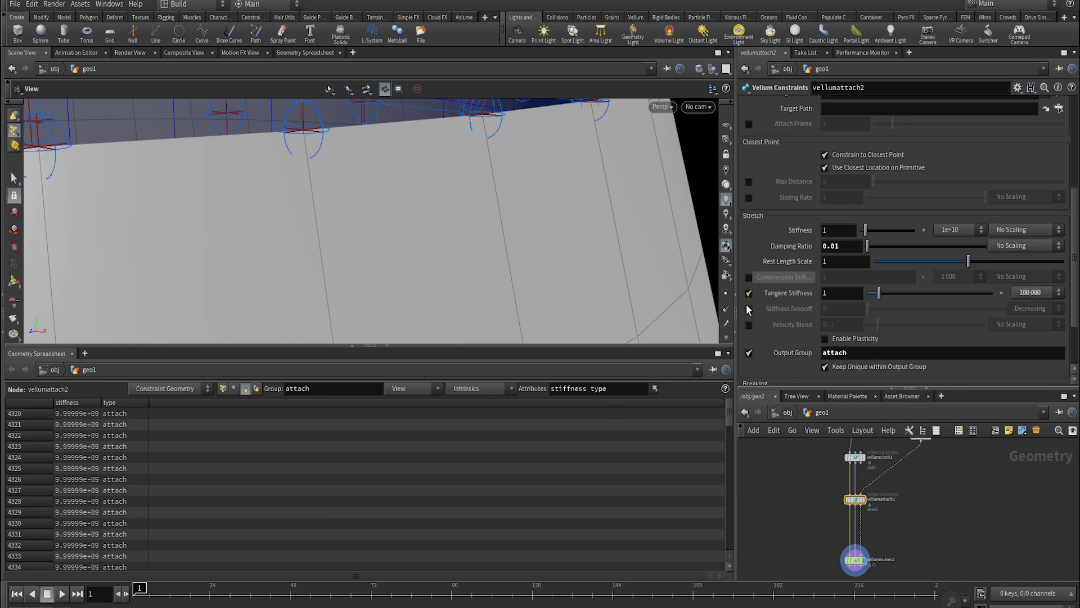
drag(729, 414, 734, 479)
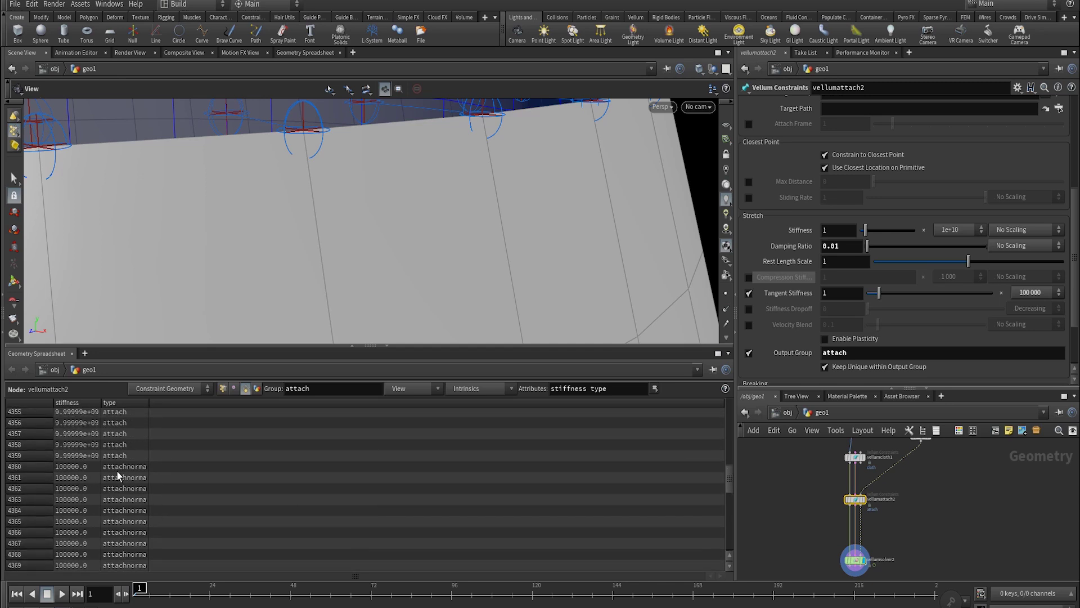
drag(148, 402, 170, 402)
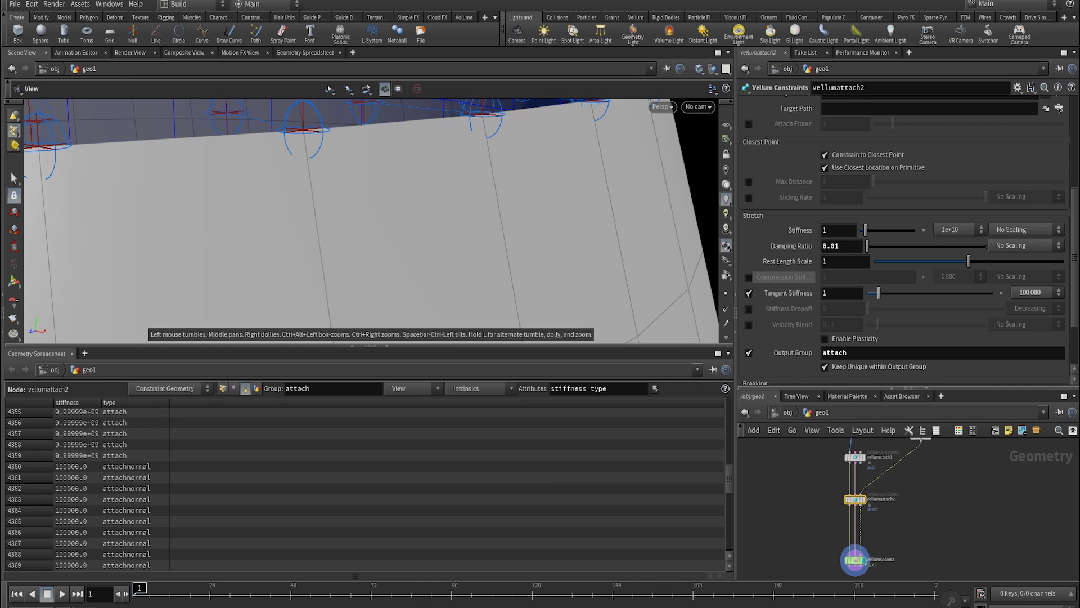
- Add target* to the spreadsheet's attribute filter and examine the target path, primitive and UV values of the rim constraints
middle_drag(493, 201, 483, 273)
drag(482, 273, 484, 236)
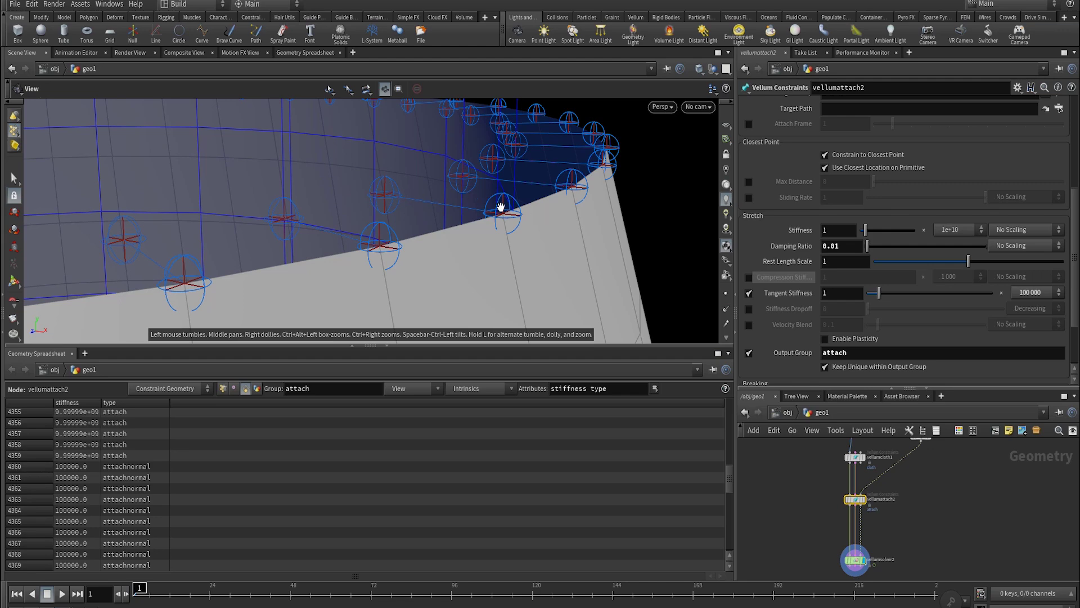
scroll(552, 174, up, 3)
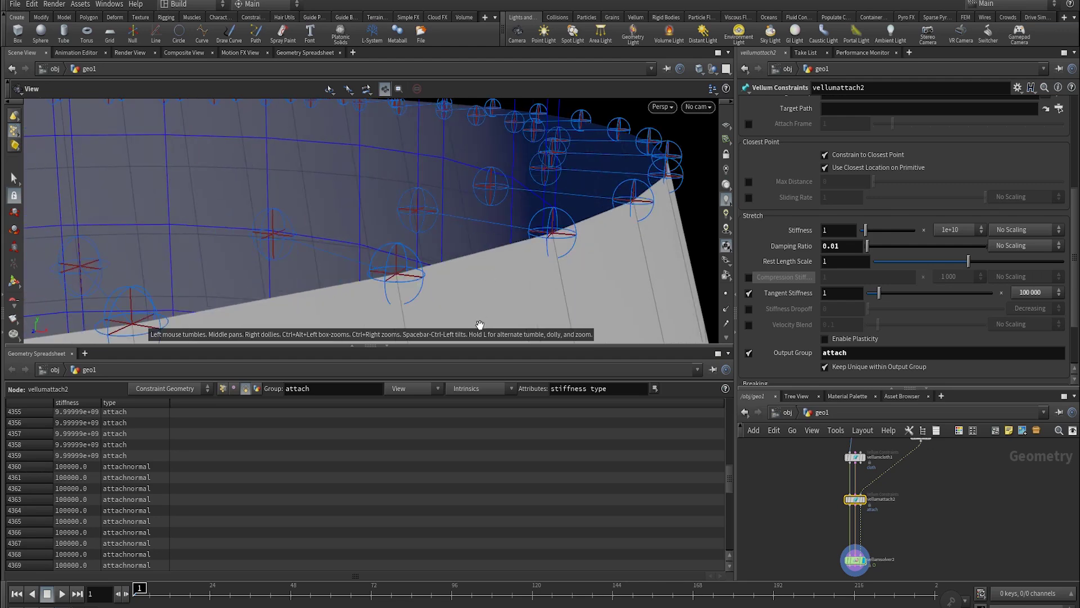
click(621, 393)
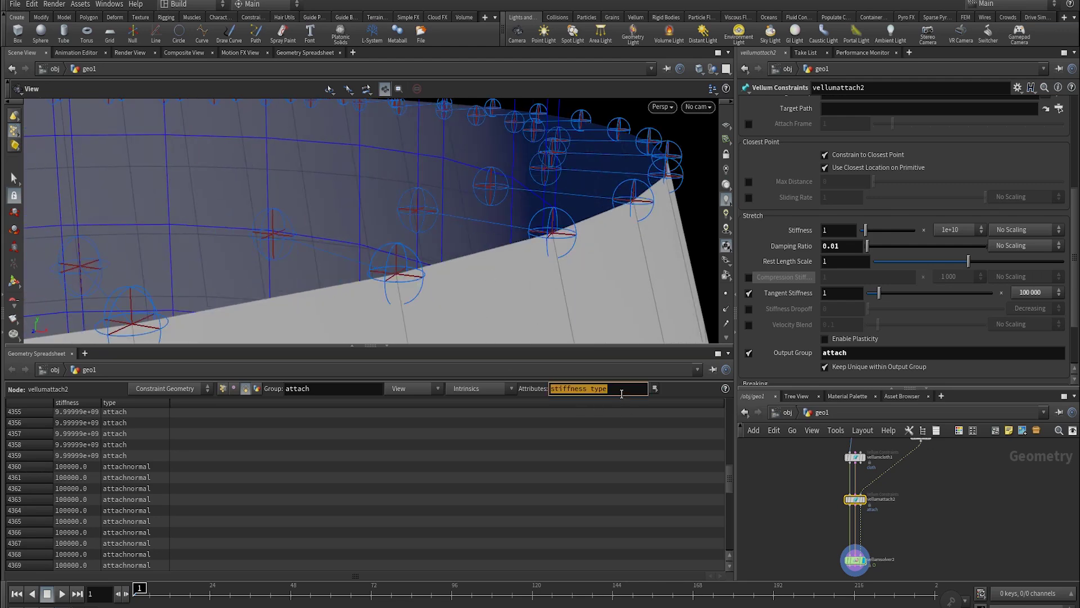
click(621, 393)
text(target*)
key(Return)
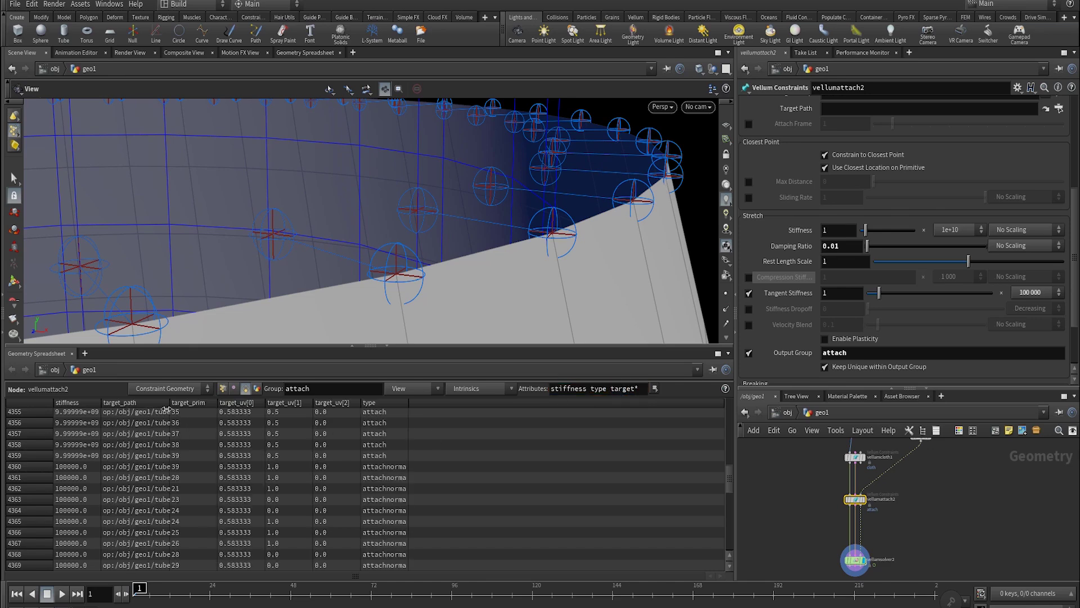
drag(180, 402, 207, 401)
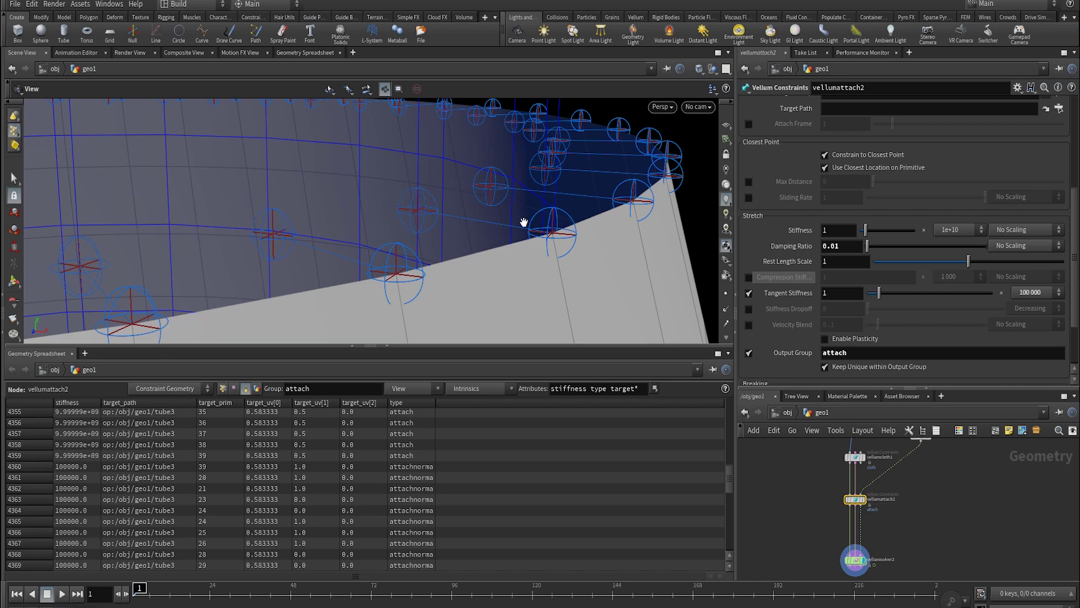
scroll(537, 234, down, 5)
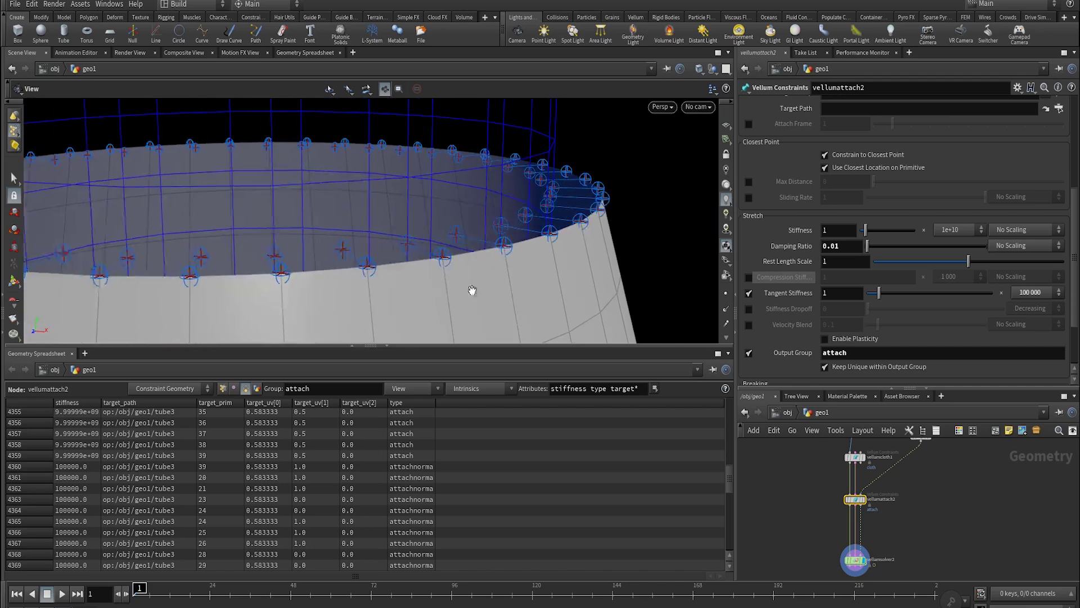
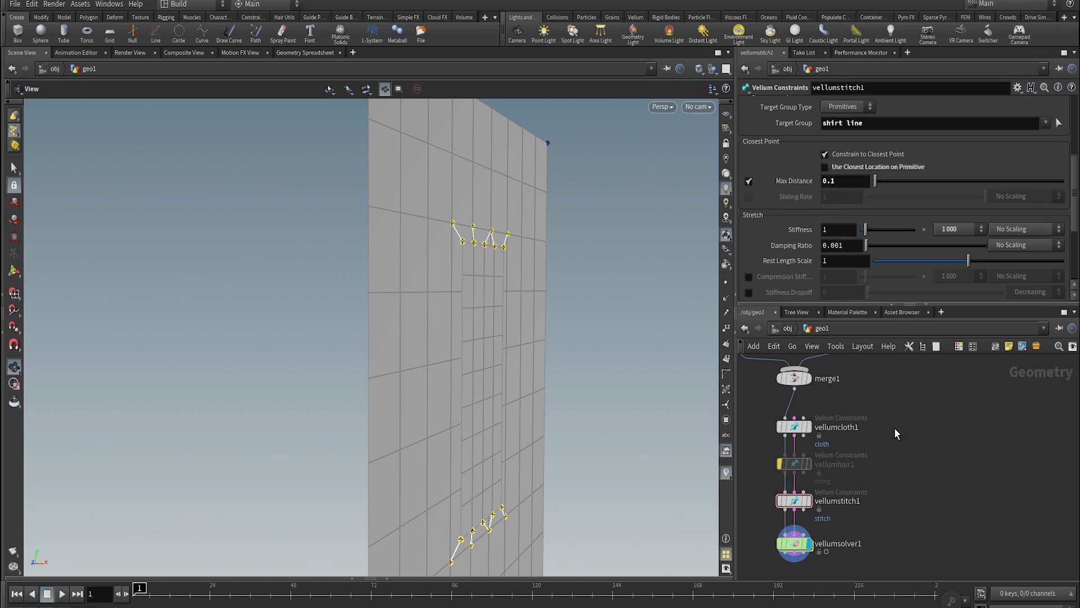
- Play the simulation to examine vellumstitch1's point-to-point stitches on the hanging cloth from several angles, and return to frame 1
key(Up)
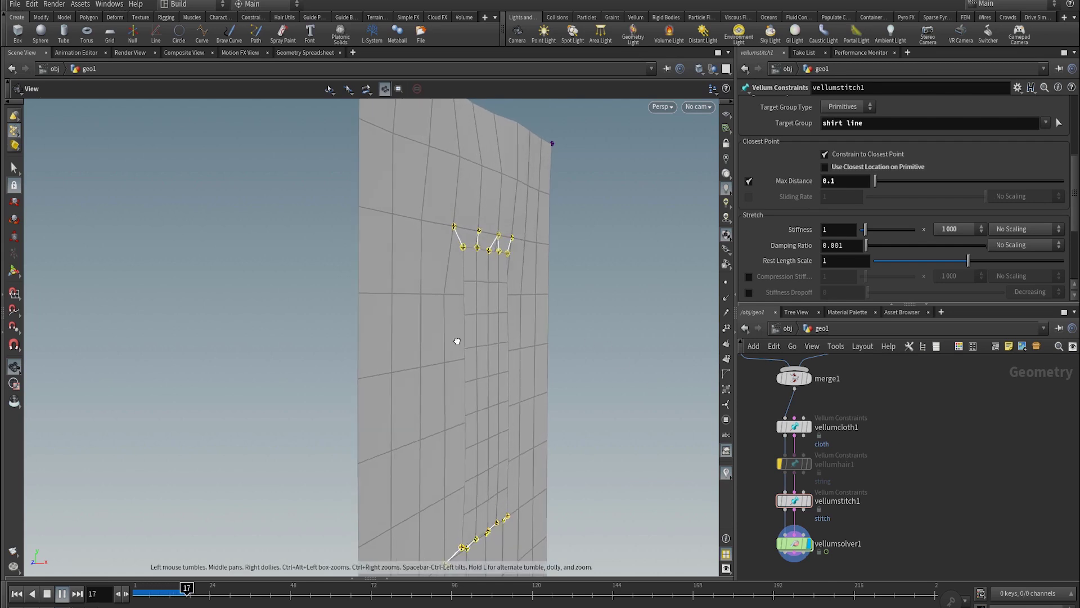
drag(457, 341, 444, 293)
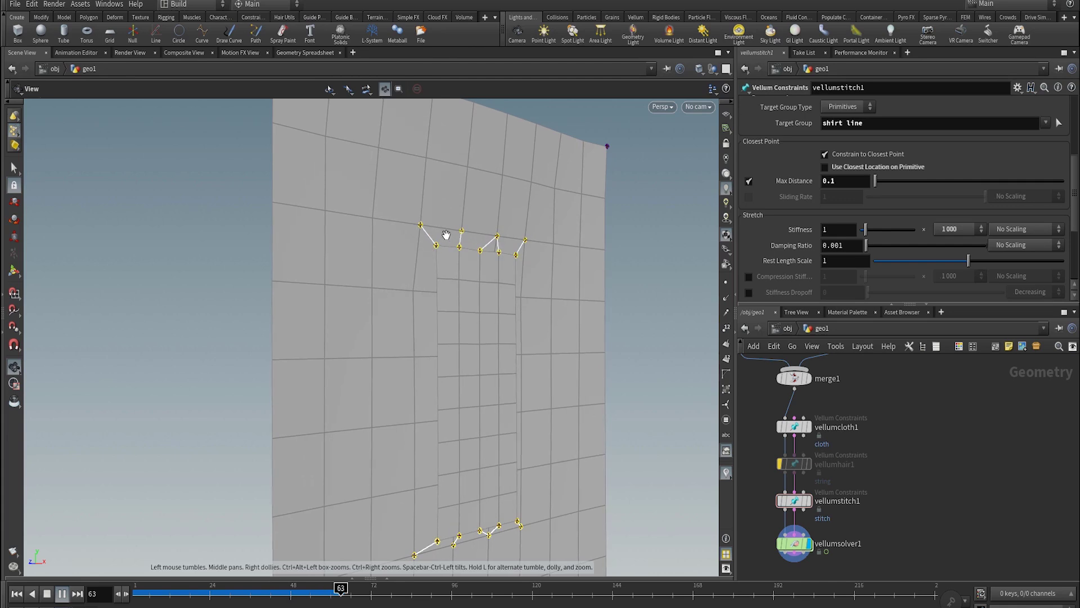
drag(446, 235, 531, 225)
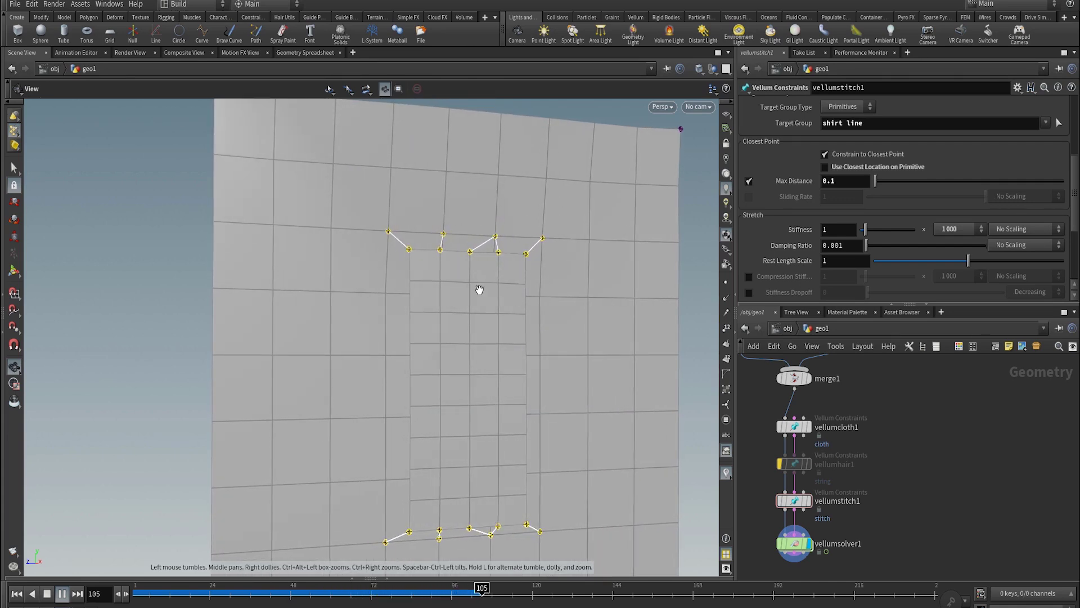
right_drag(482, 306, 445, 397)
drag(445, 397, 506, 405)
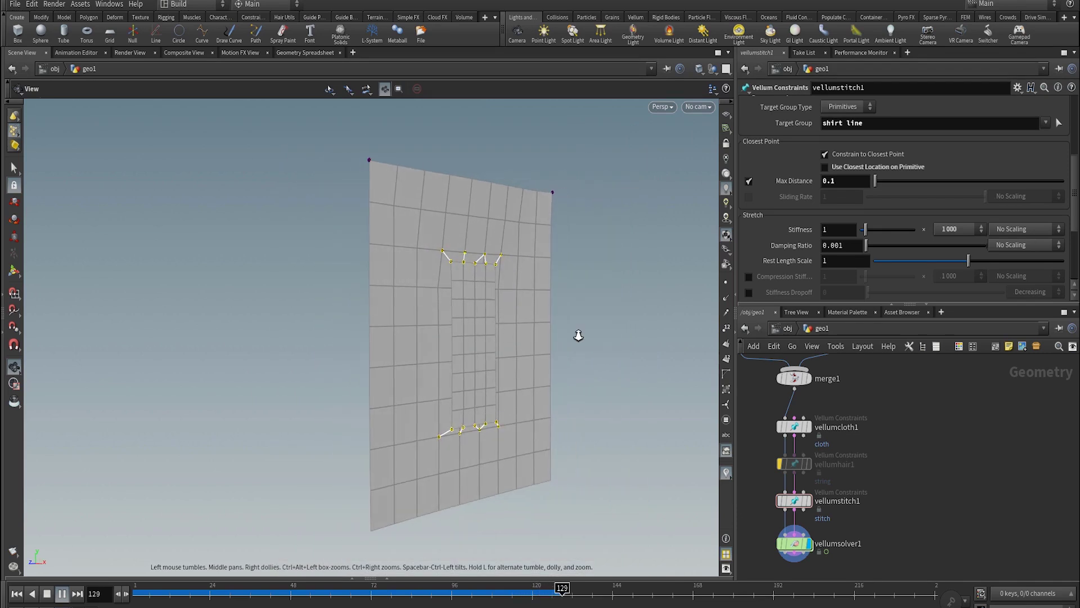
right_drag(579, 332, 515, 276)
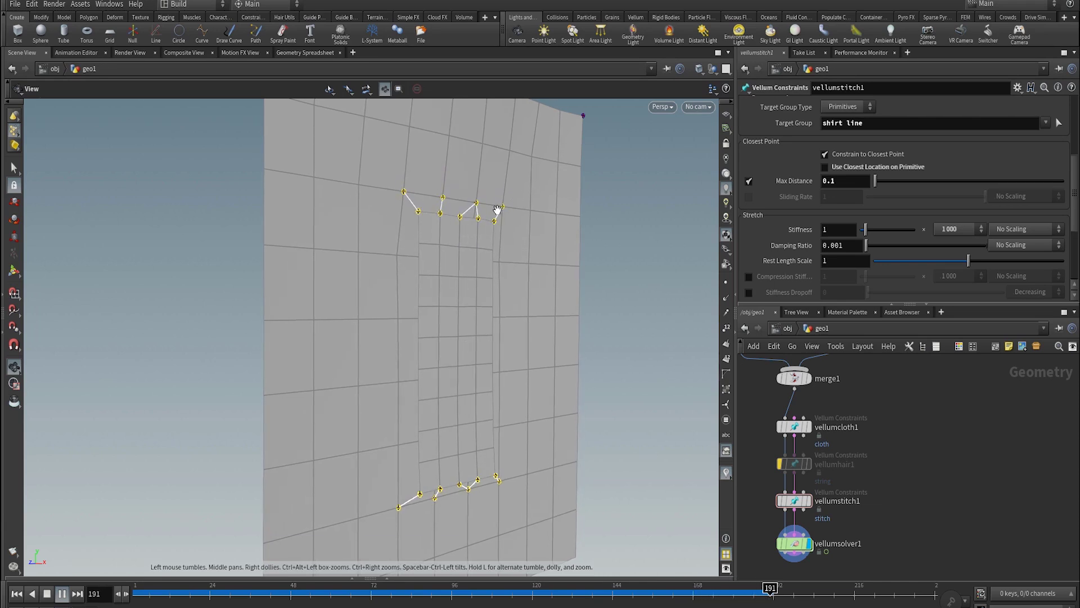
right_drag(491, 223, 664, 220)
drag(484, 241, 430, 218)
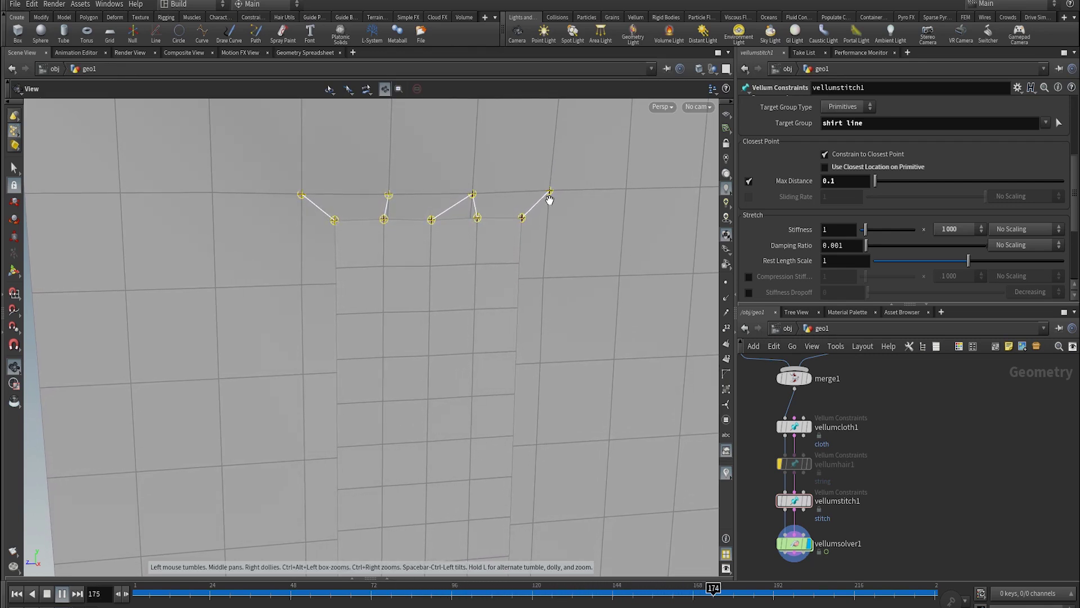
key(ctrl+Up)
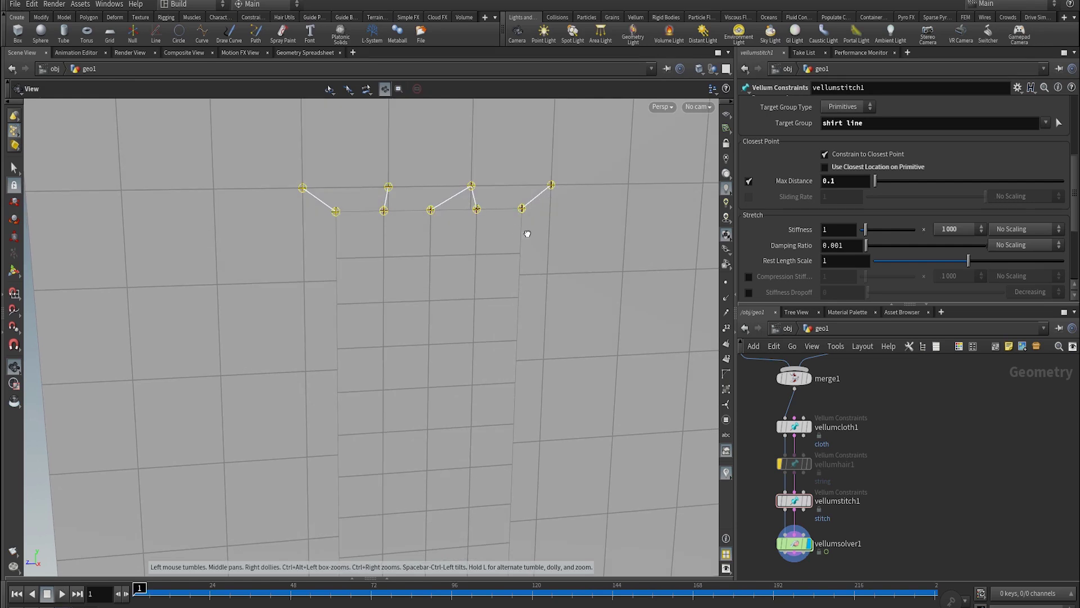
- Reduce vellumstitch1's Rest Length Scale to 0.503, play the simulation to examine the stitches, and return to frame 1
mouse_move(527, 233)
right_down()
mouse_move(579, 240)
mouse_move(526, 231)
right_up()
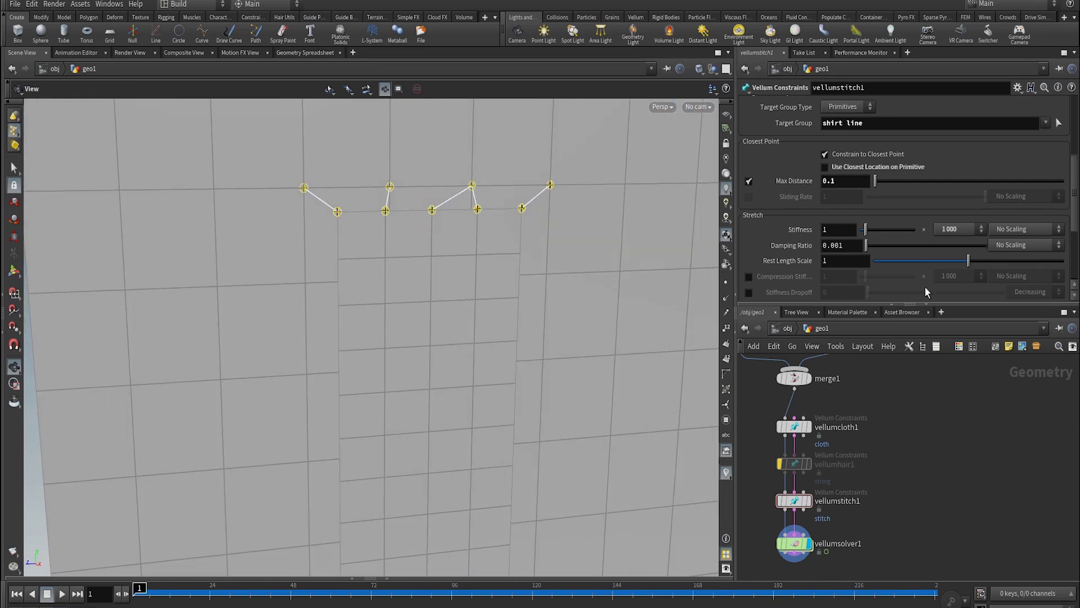
drag(917, 262, 927, 267)
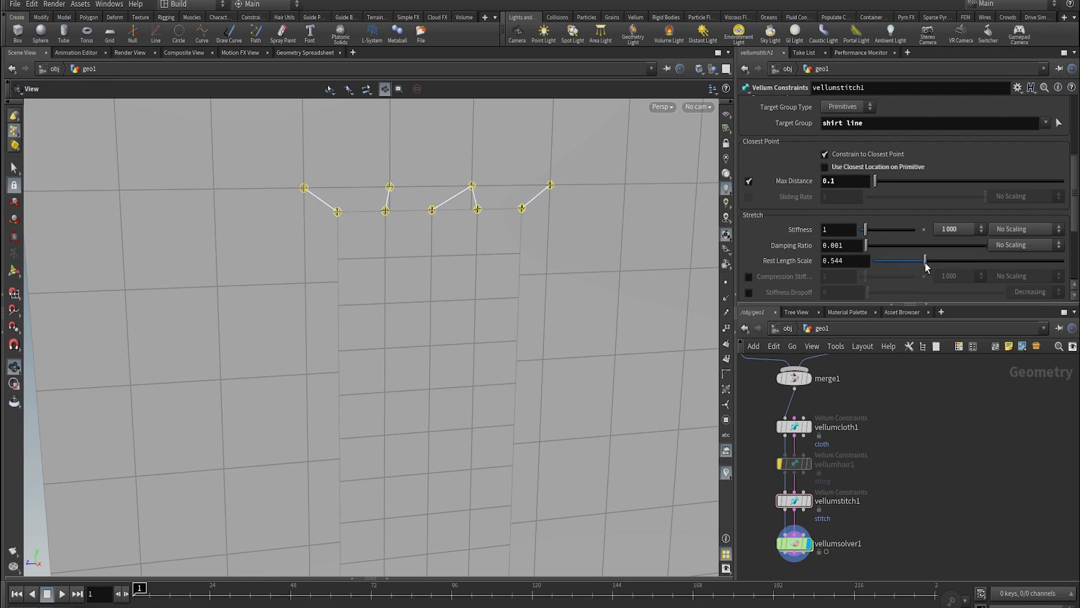
key(Up)
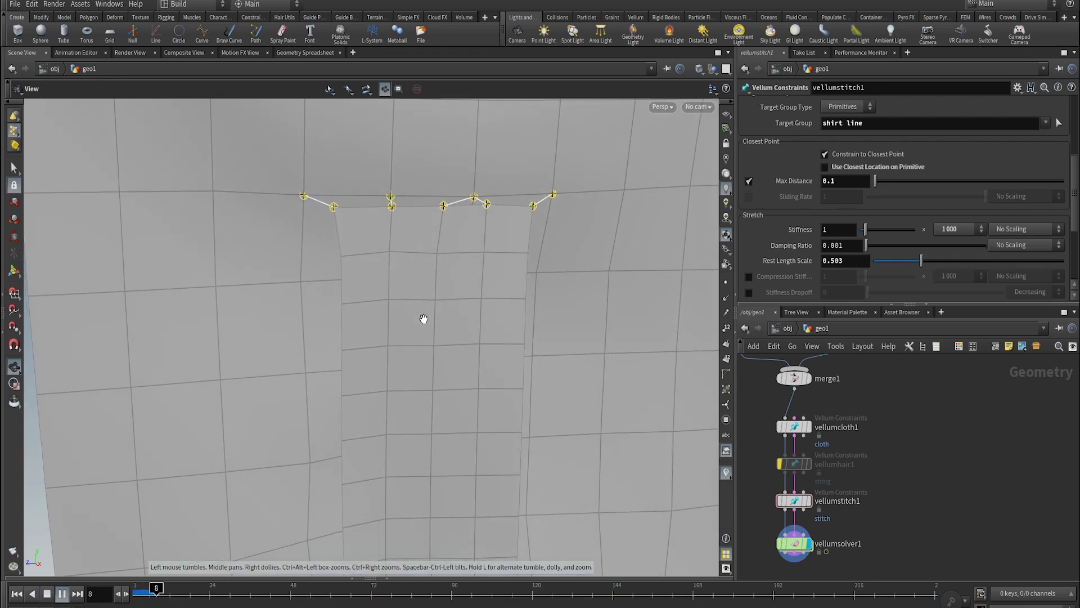
right_drag(477, 309, 374, 332)
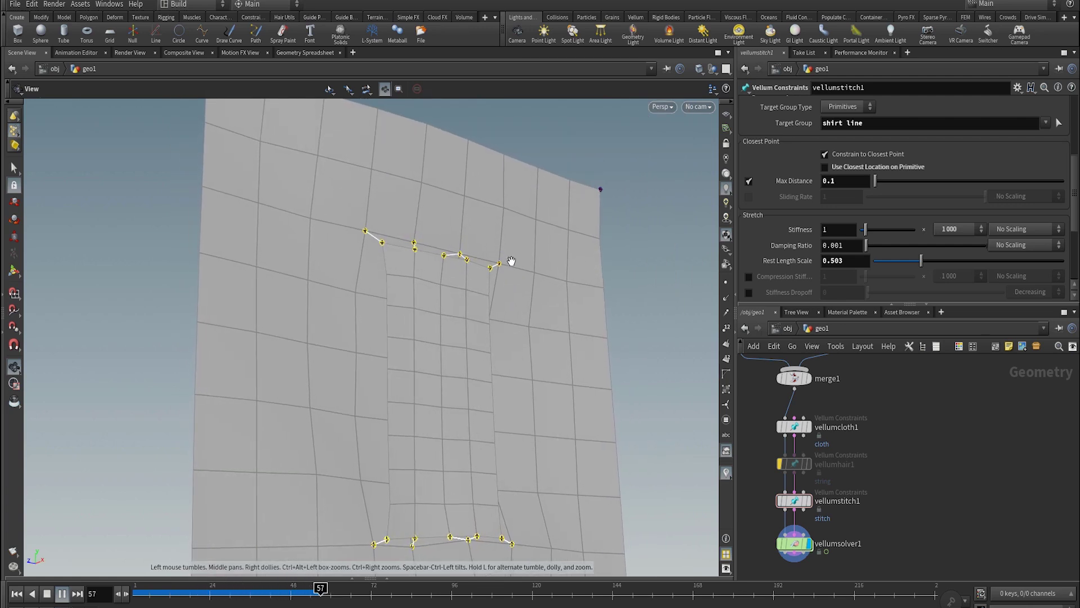
drag(473, 322, 499, 277)
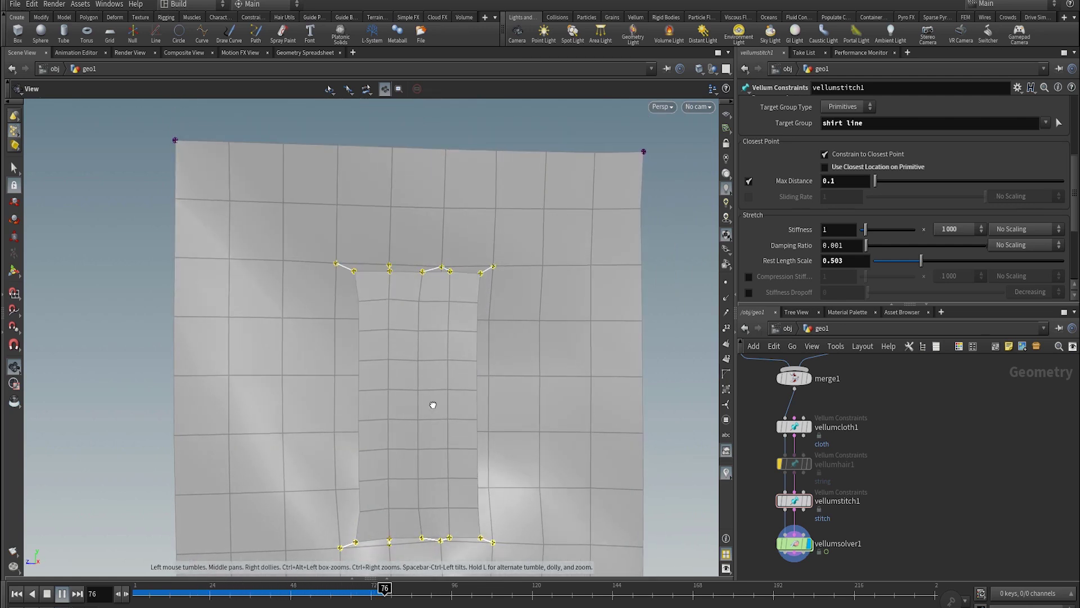
drag(435, 405, 504, 405)
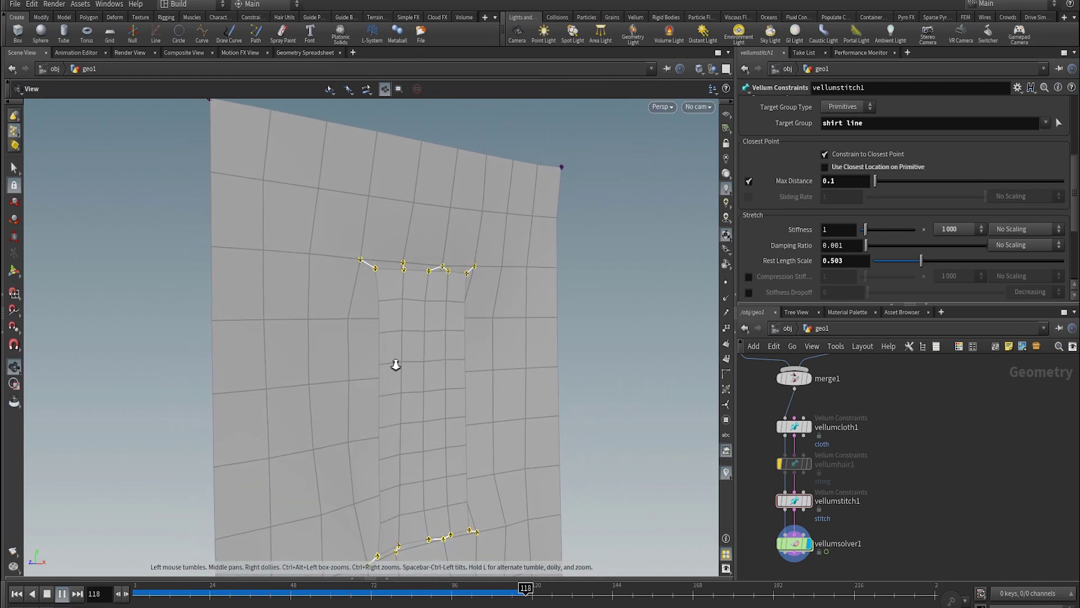
drag(393, 364, 370, 380)
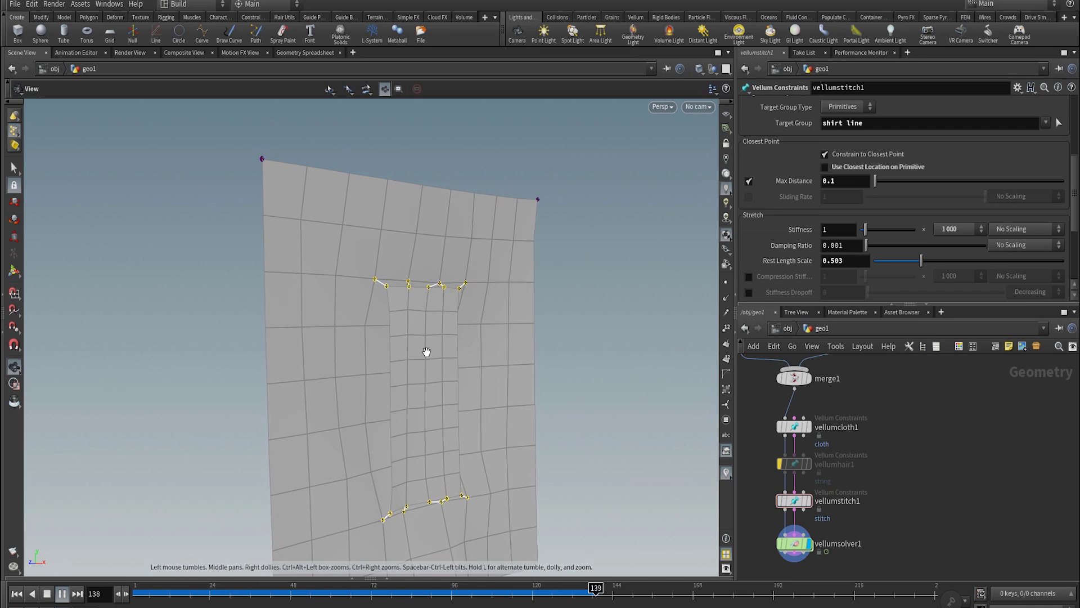
key(ctrl+Up)
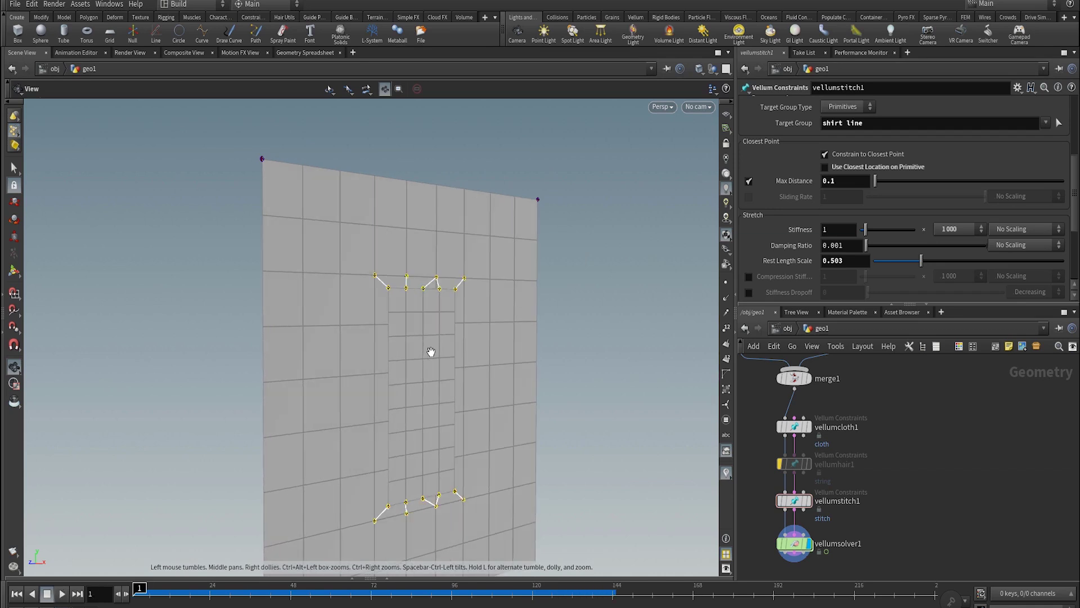
- Reset vellumstitch1's Rest Length Scale to 1 and enable Use Closest Location on Primitive, examining the stitches up close
ctrl+middle_click(842, 260)
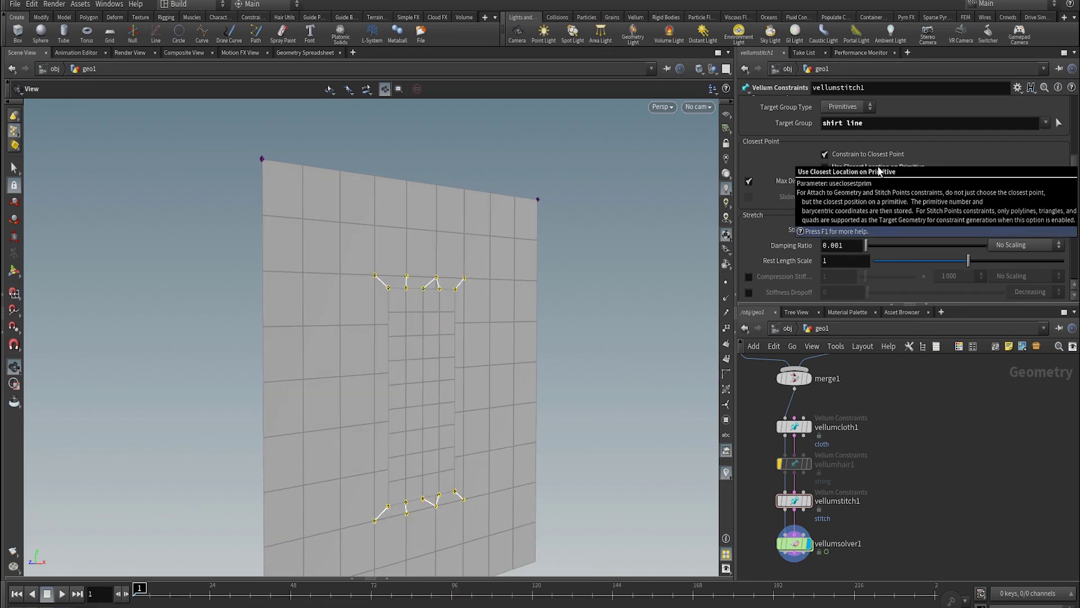
click(879, 168)
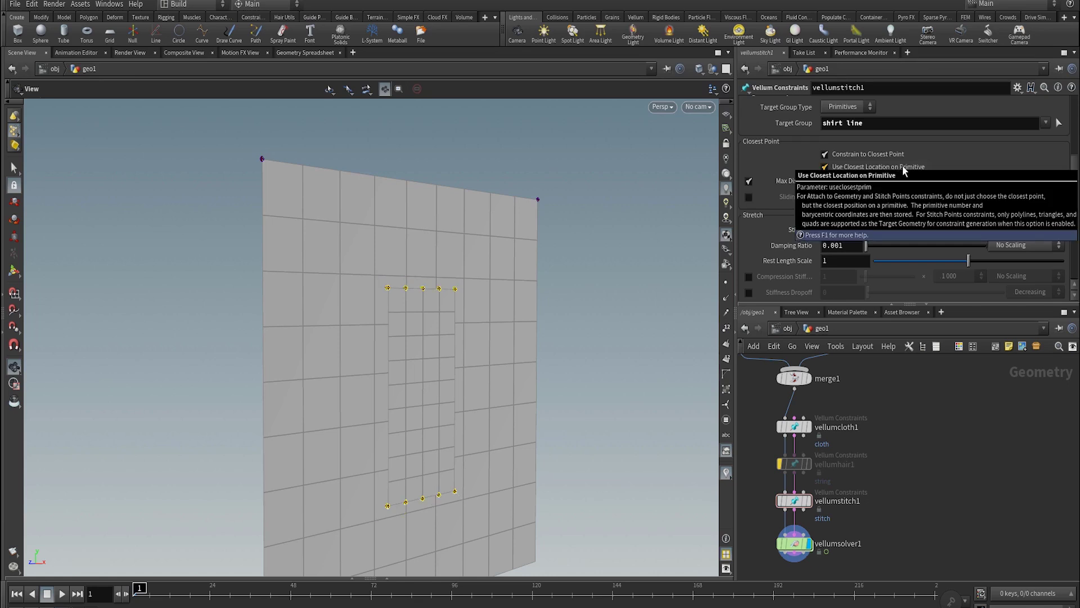
scroll(543, 337, up, 6)
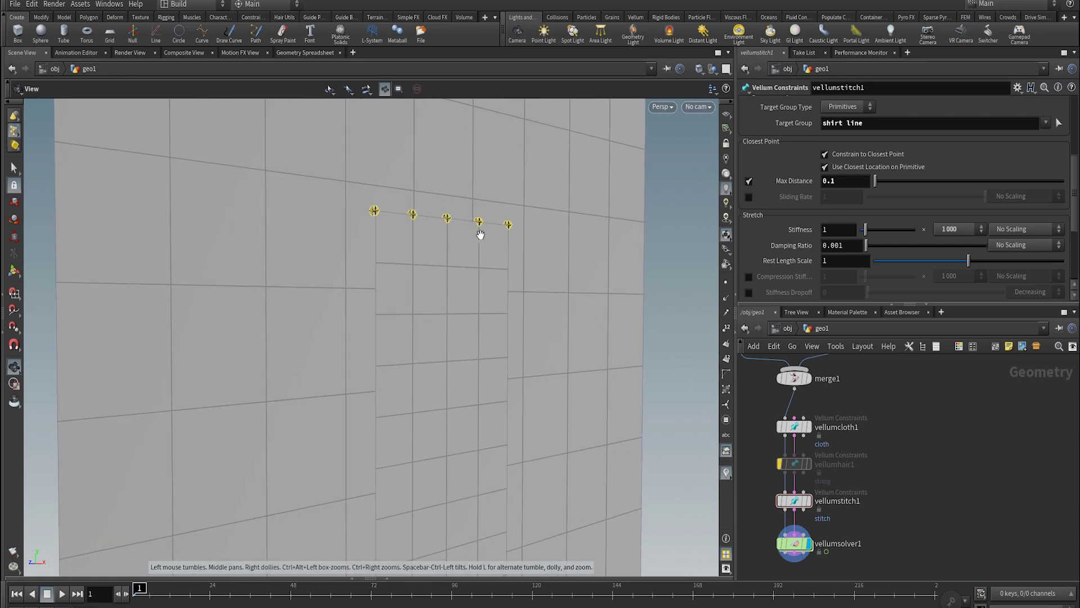
drag(469, 289, 349, 269)
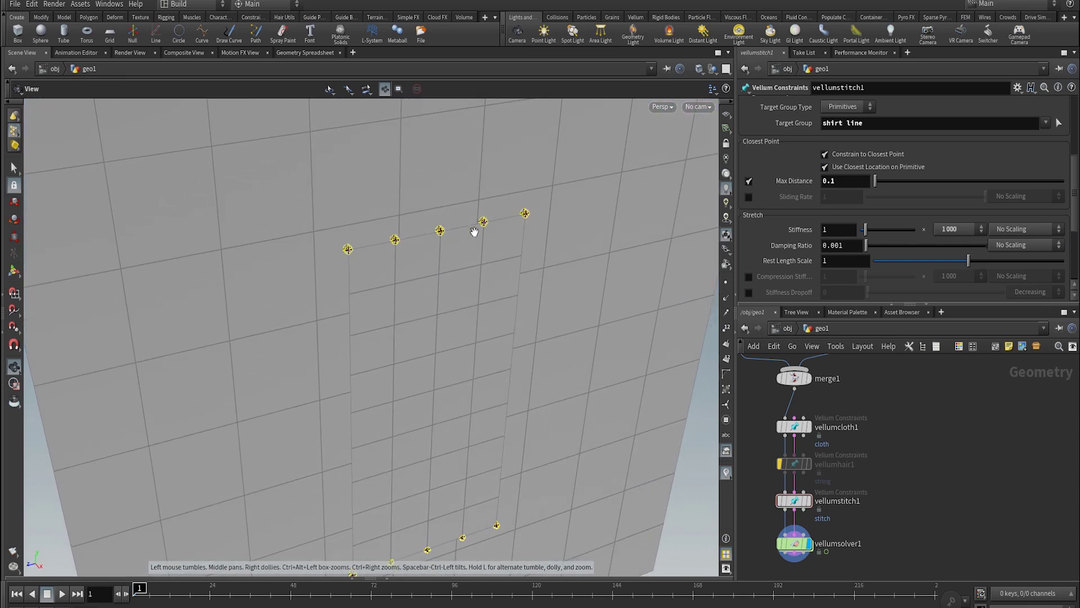
- Play the simulation to examine vellumstitch1's closest-location stitches on the pocket from several angles, and return to frame 1
drag(525, 212, 471, 265)
key(Up)
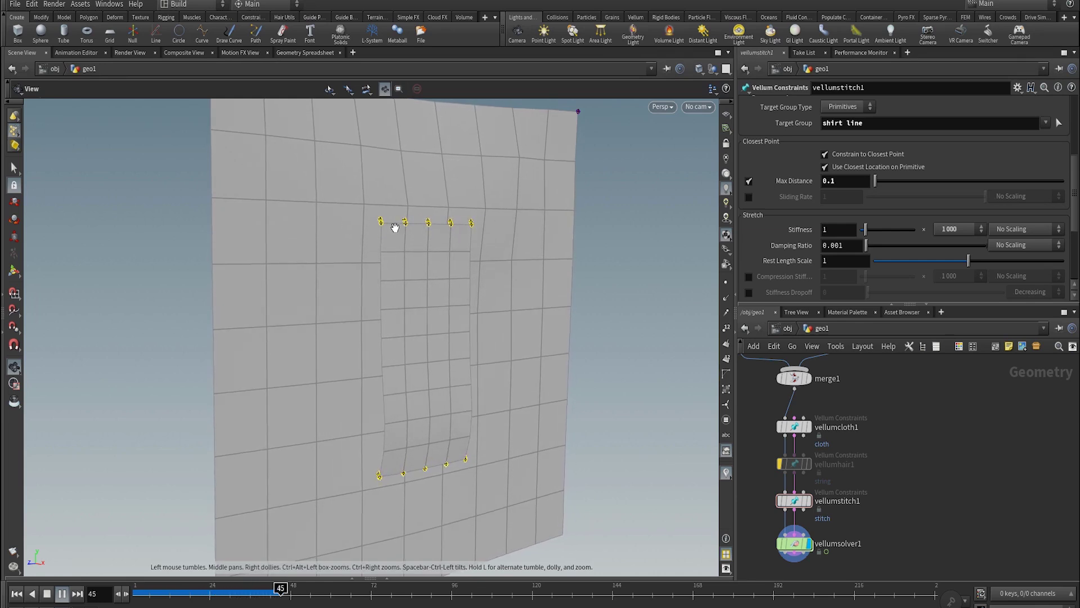
right_drag(400, 227, 539, 214)
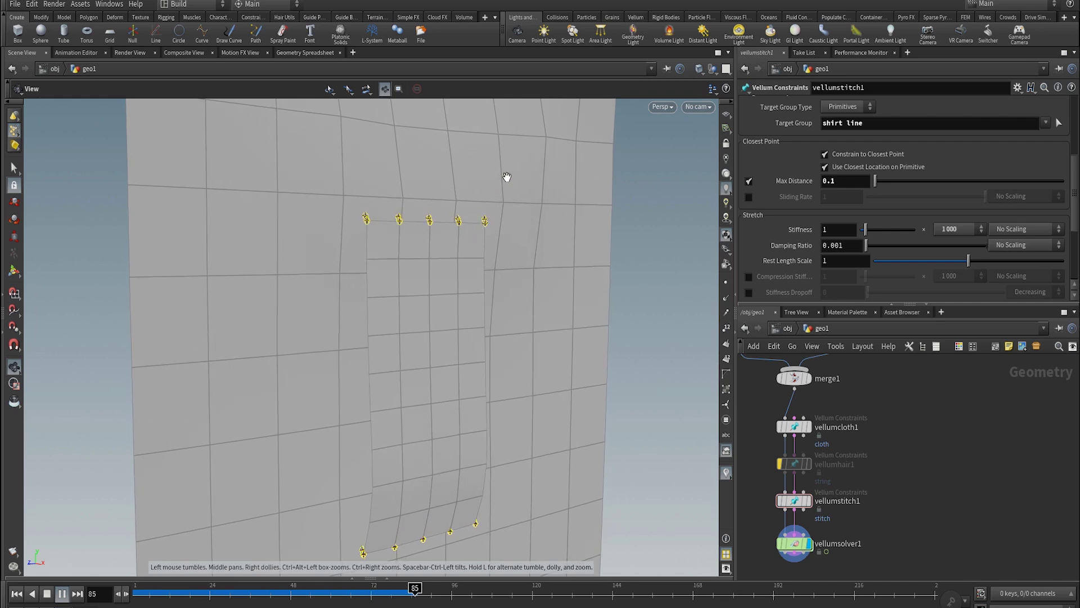
right_drag(506, 176, 382, 271)
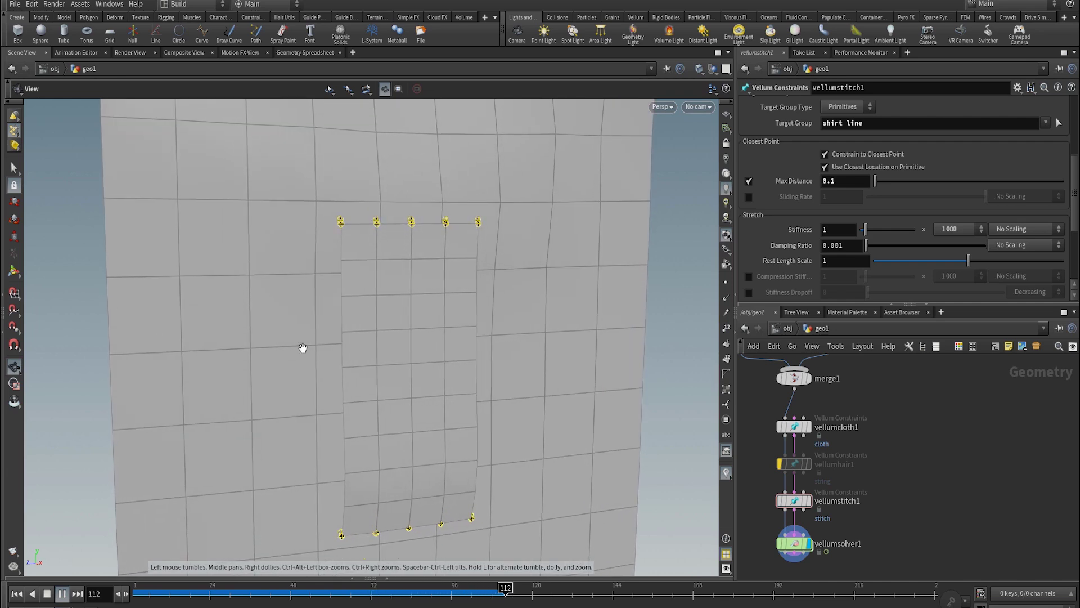
key(ctrl+Up)
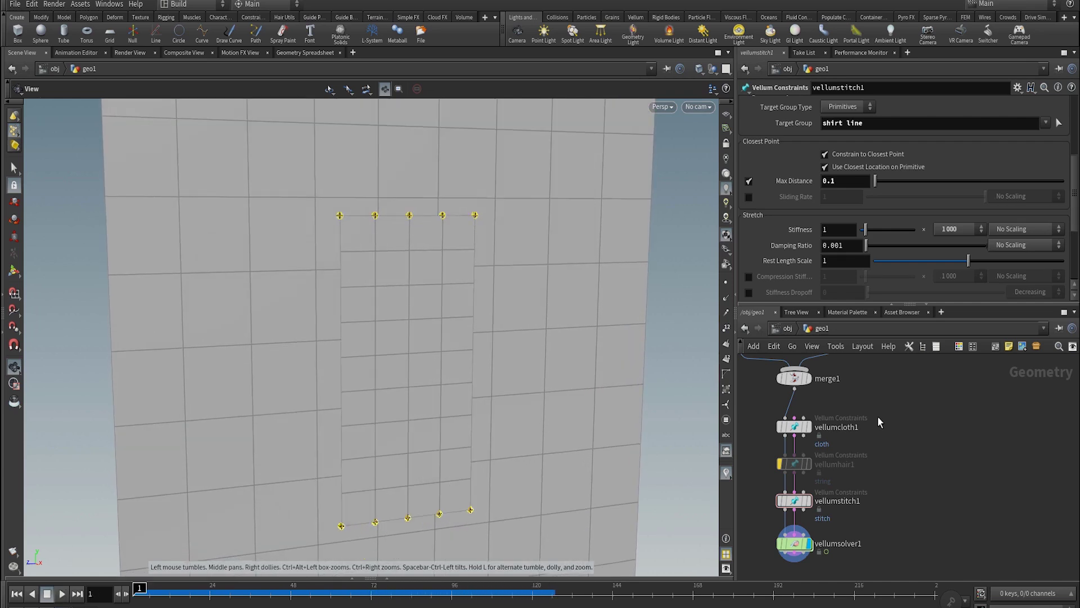
- Try a Rest Length Scale of 0.503 on vellumstitch1 while playing the simulation, return to frame 1 and reset it to 1
click(920, 263)
key(Up)
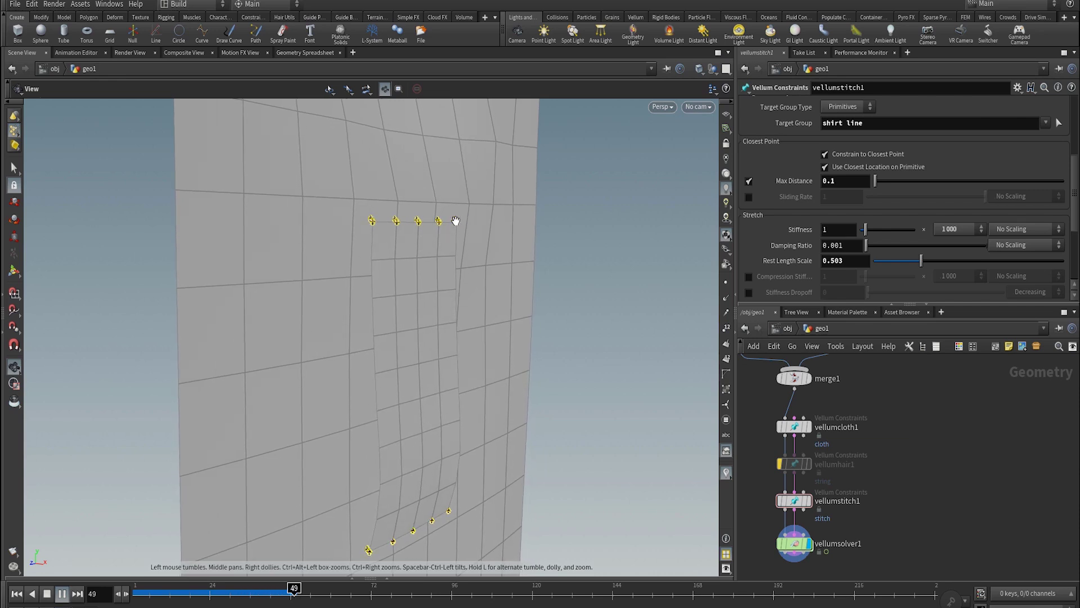
key(ctrl+Up)
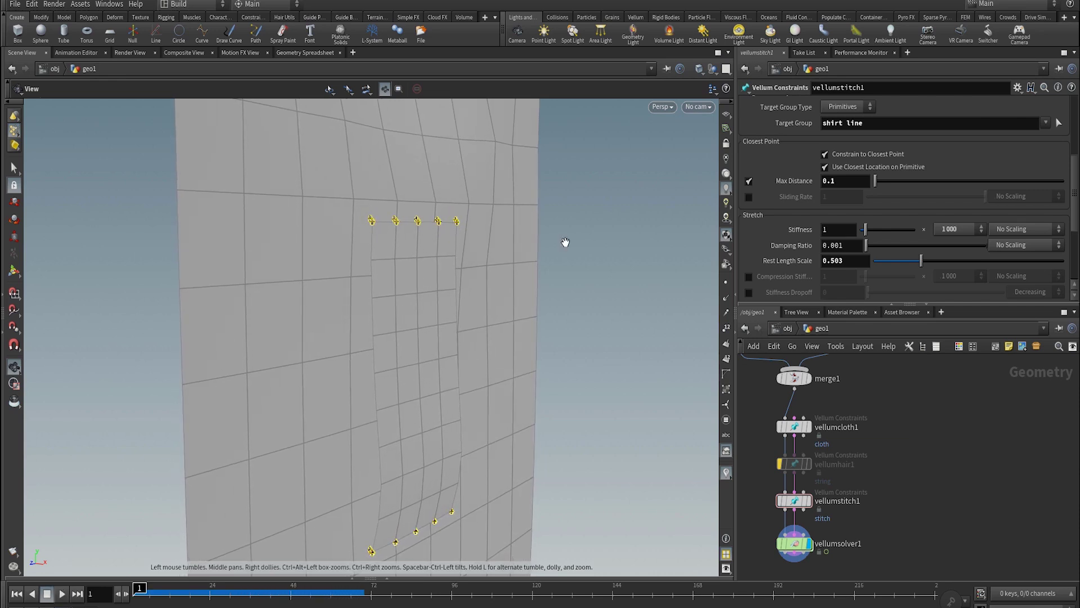
ctrl+middle_click(850, 262)
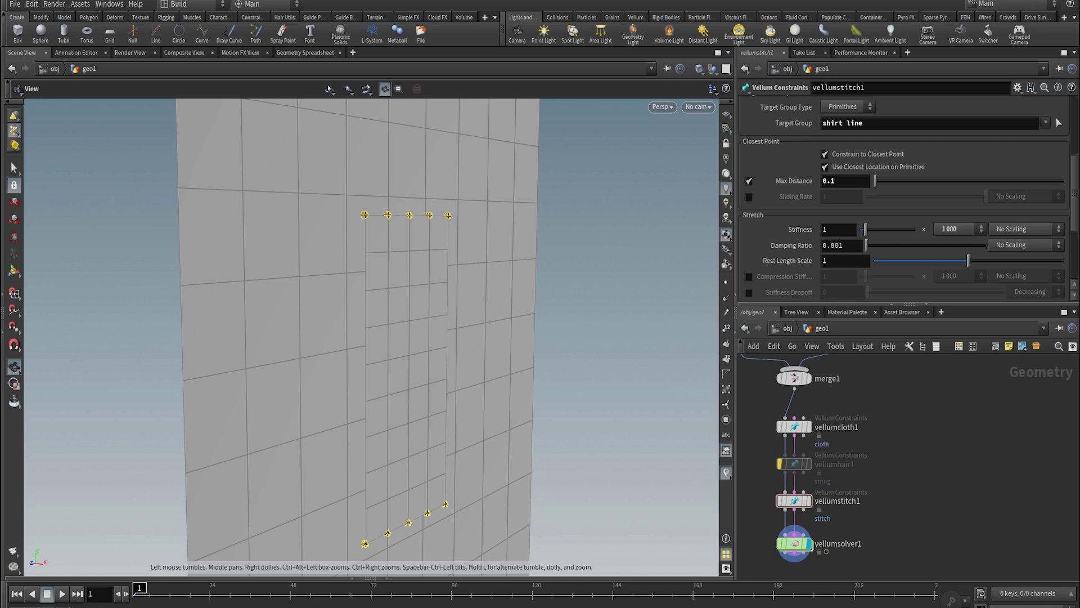
- Reveal the geometry spreadsheet to examine the stitch constraints, and disable Use Closest Location on Primitive on vellumstitch1
click(387, 577)
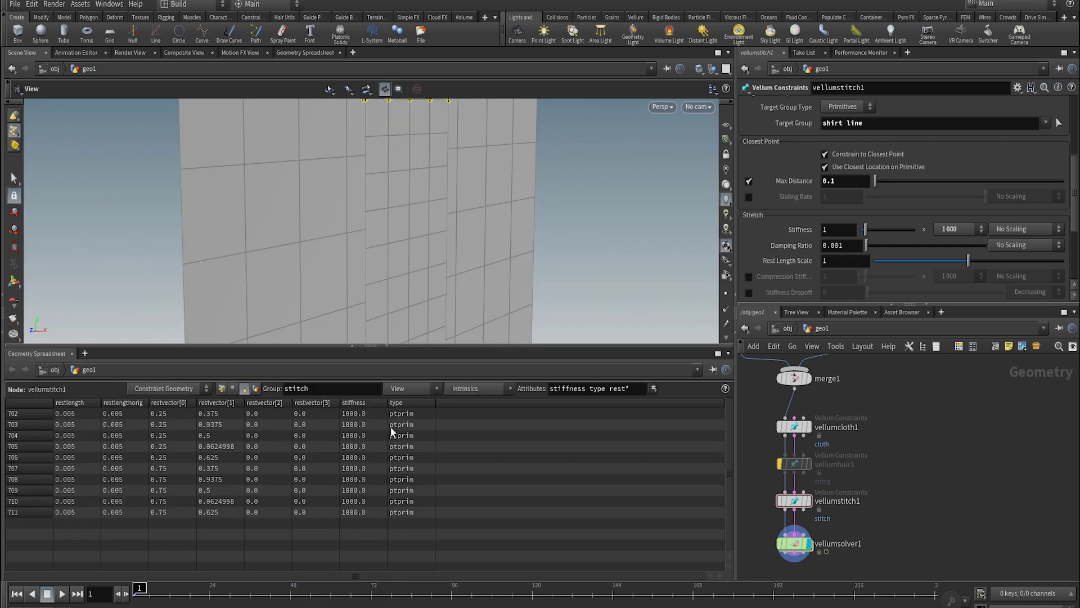
click(855, 167)
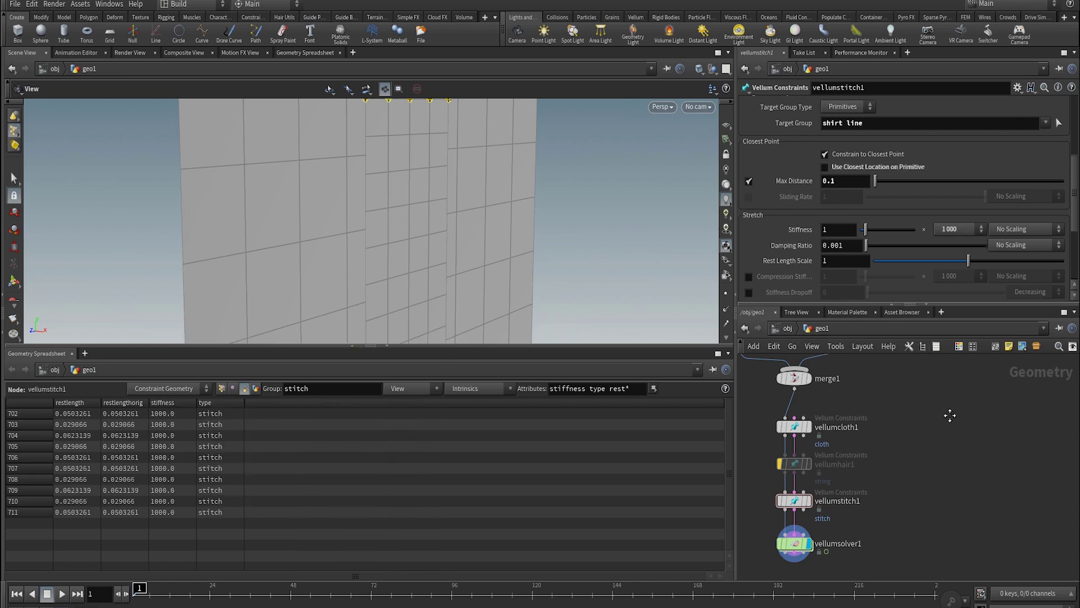
- Set switch1's Select Input to 1 to use the line instead of the shirt, and re-enable the bypassed vellumhair1 node
middle_drag(949, 415, 1015, 543)
click(805, 467)
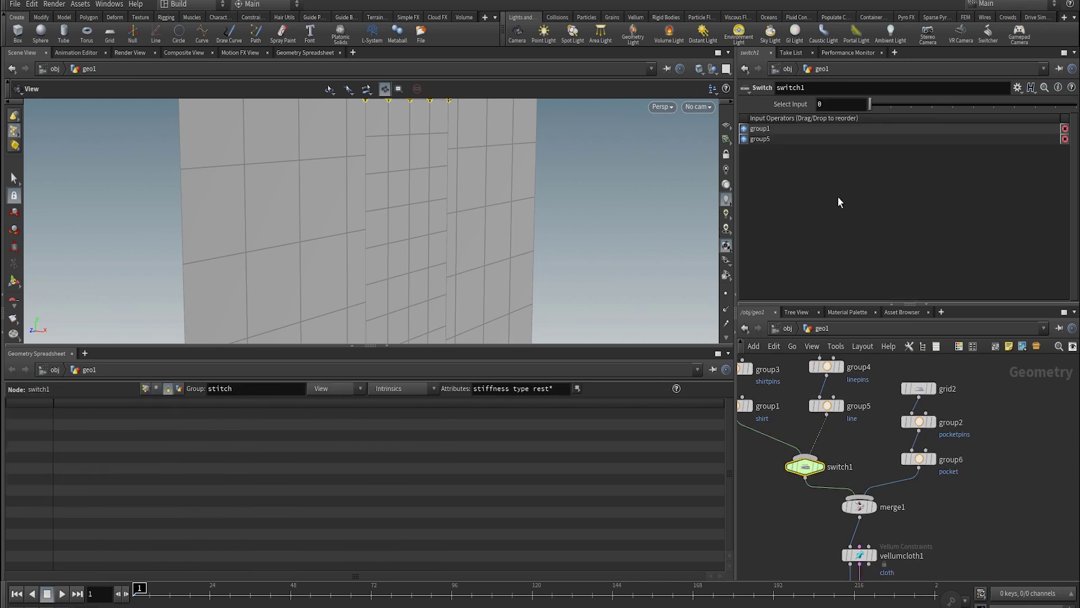
click(891, 104)
scroll(525, 224, down, 3)
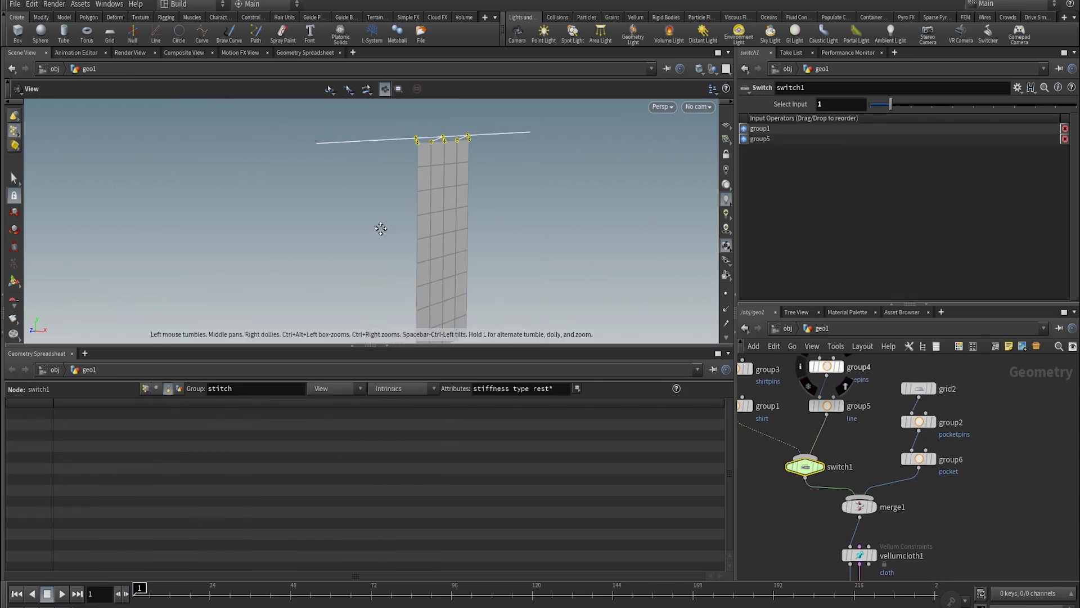
drag(381, 229, 383, 216)
middle_drag(994, 544, 962, 426)
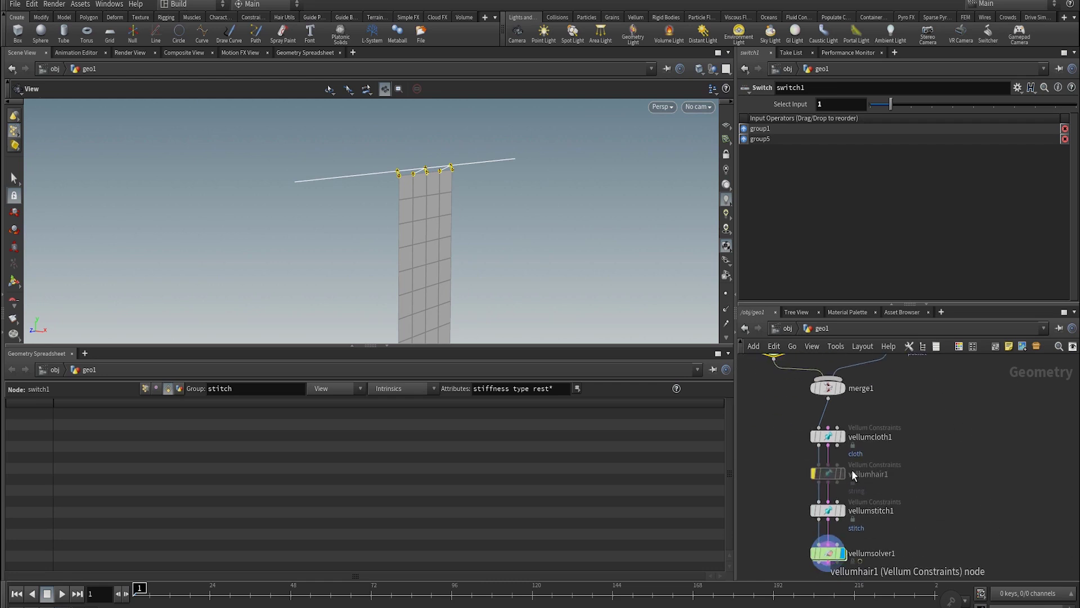
click(814, 473)
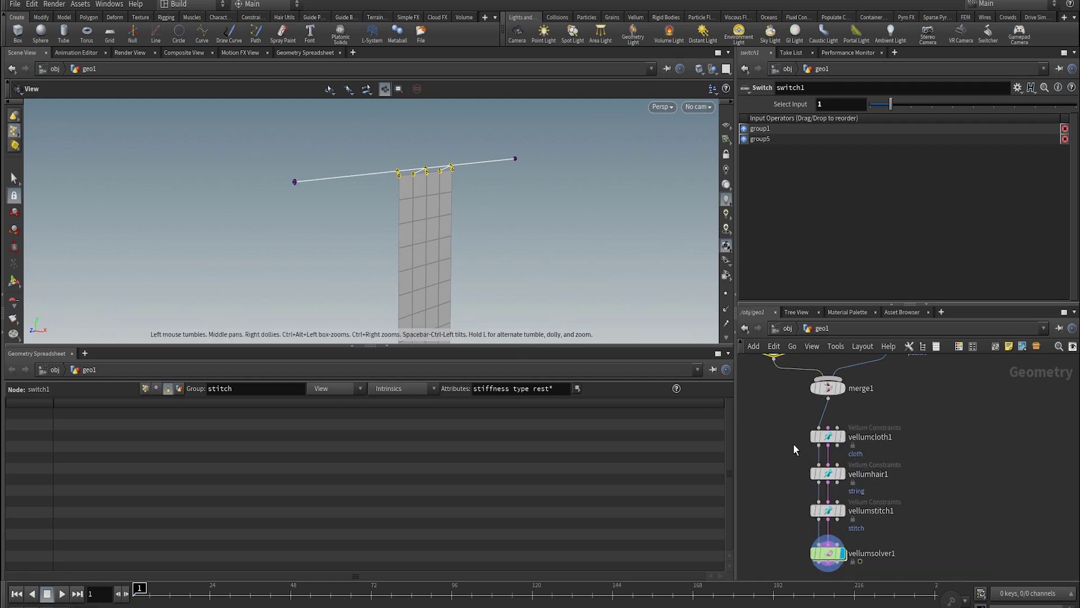
- Play the simulation to examine the point-to-point stitches between the line and the hanging cloth, and return to frame 1
scroll(354, 200, up, 4)
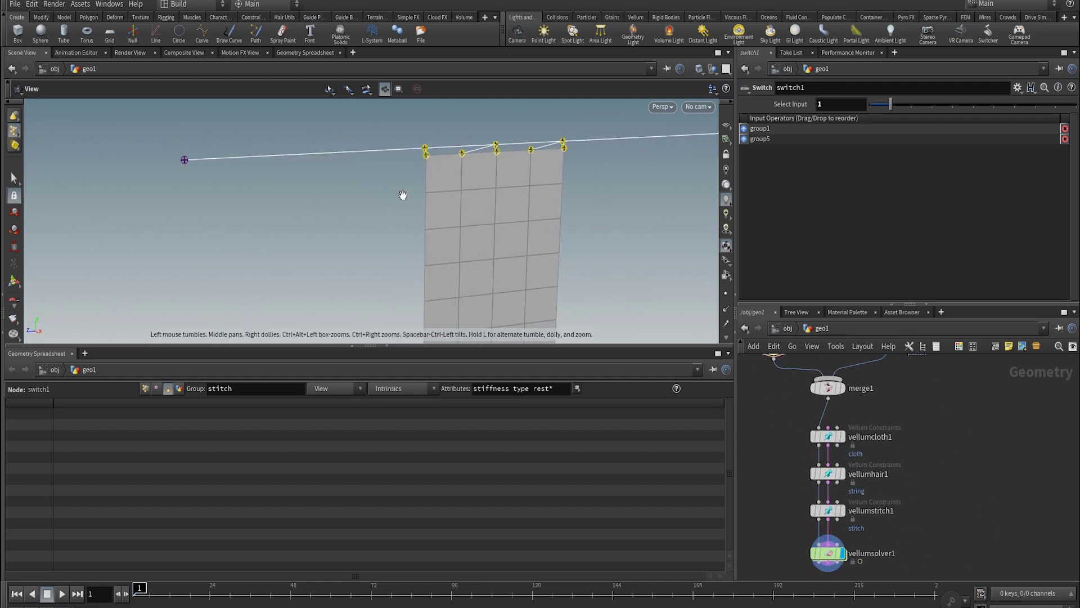
drag(415, 205, 509, 211)
key(Up)
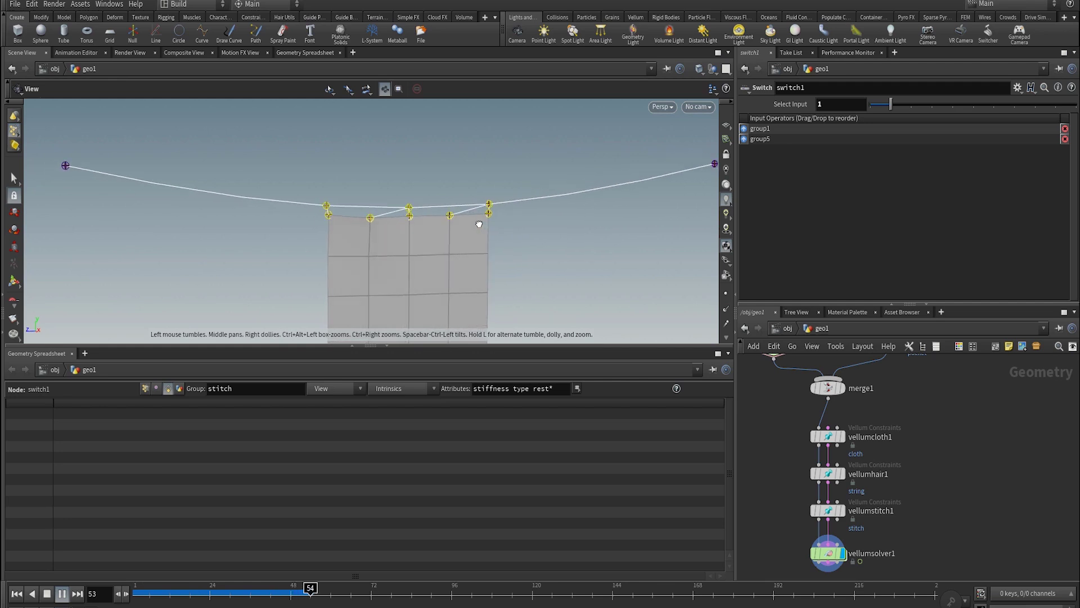
right_drag(500, 230, 566, 241)
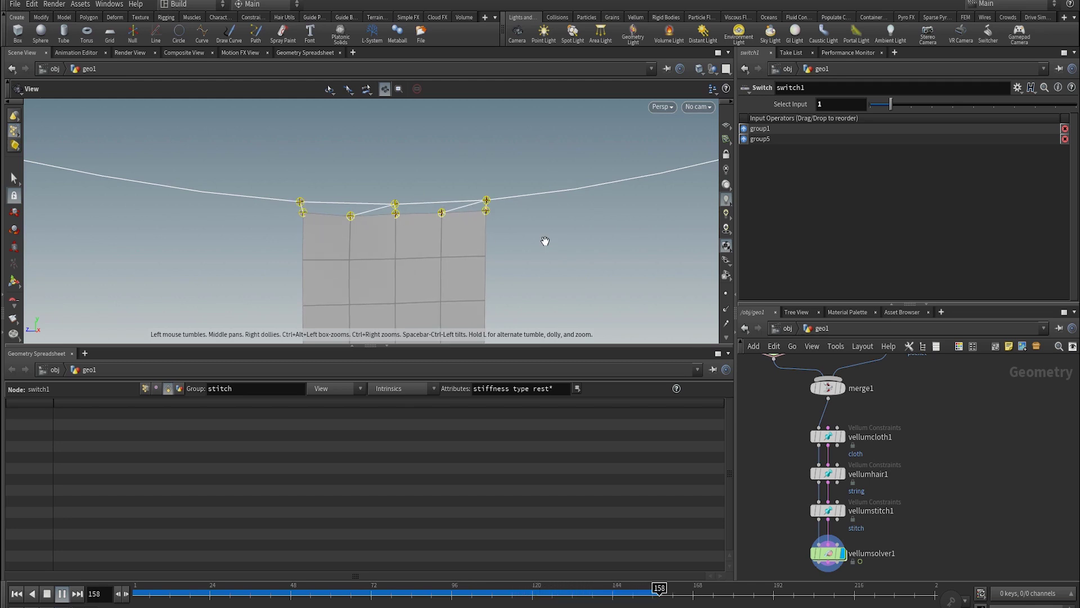
key(ctrl+Up)
- Try a Rest Length Scale of 0.491 on vellumstitch1 with the line, play the simulation, return to frame 1 and reset it to 1
click(827, 510)
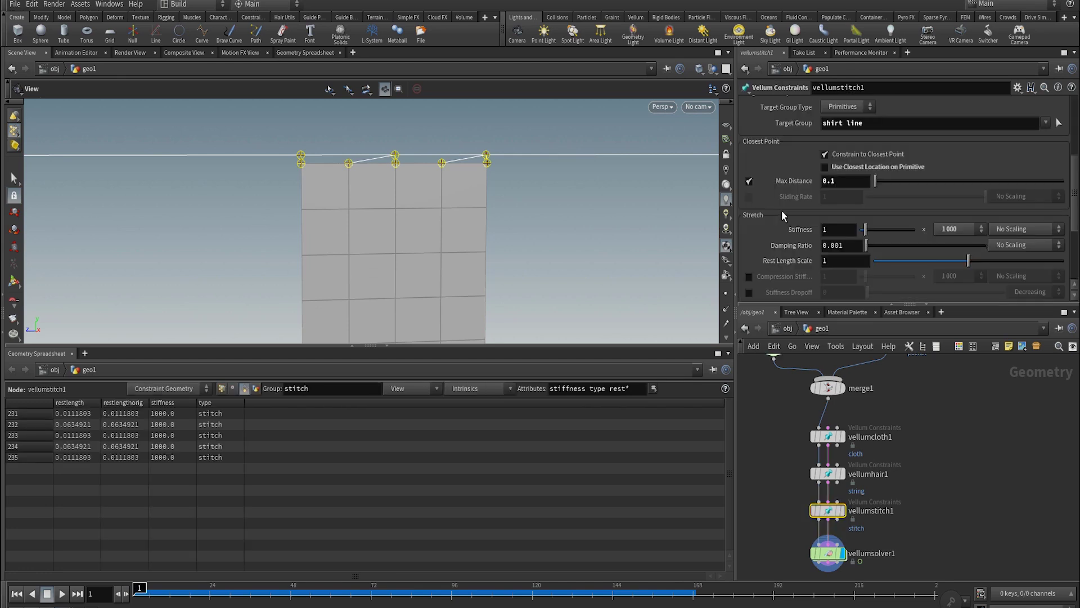
drag(929, 260, 920, 261)
key(Up)
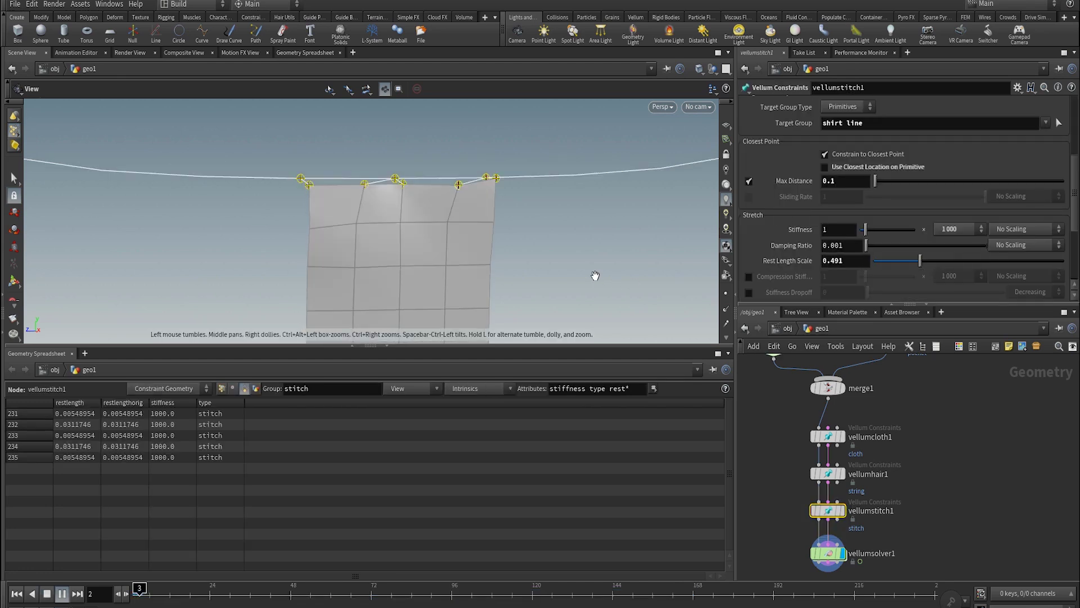
key(ctrl+Up)
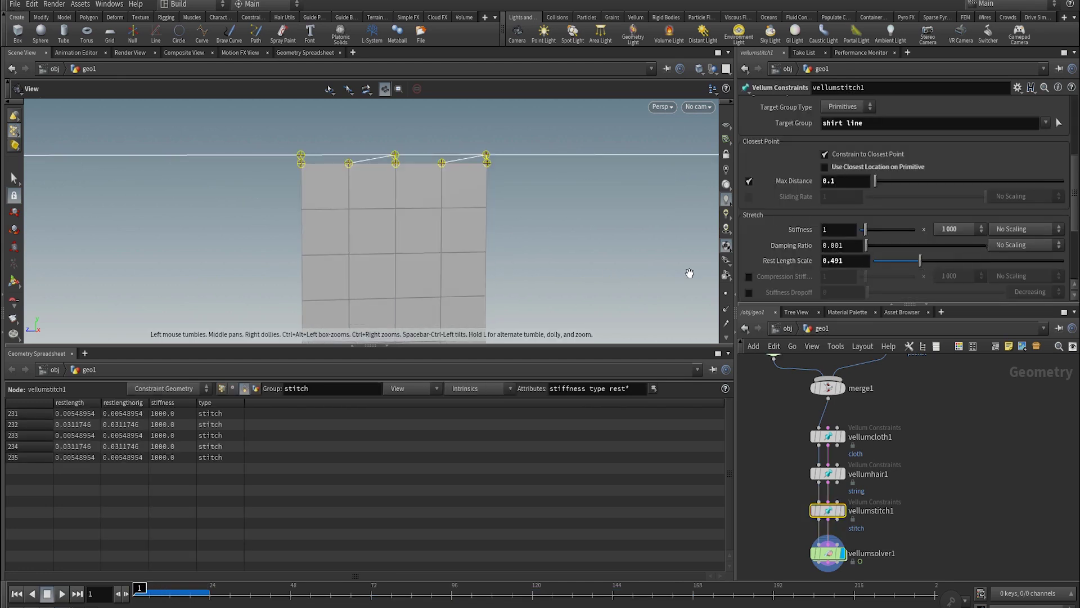
ctrl+middle_click(828, 260)
- Enable Use Closest Location on Primitive with points displayed, play the simulation to examine the stitches along the line, and return to frame 1
click(848, 168)
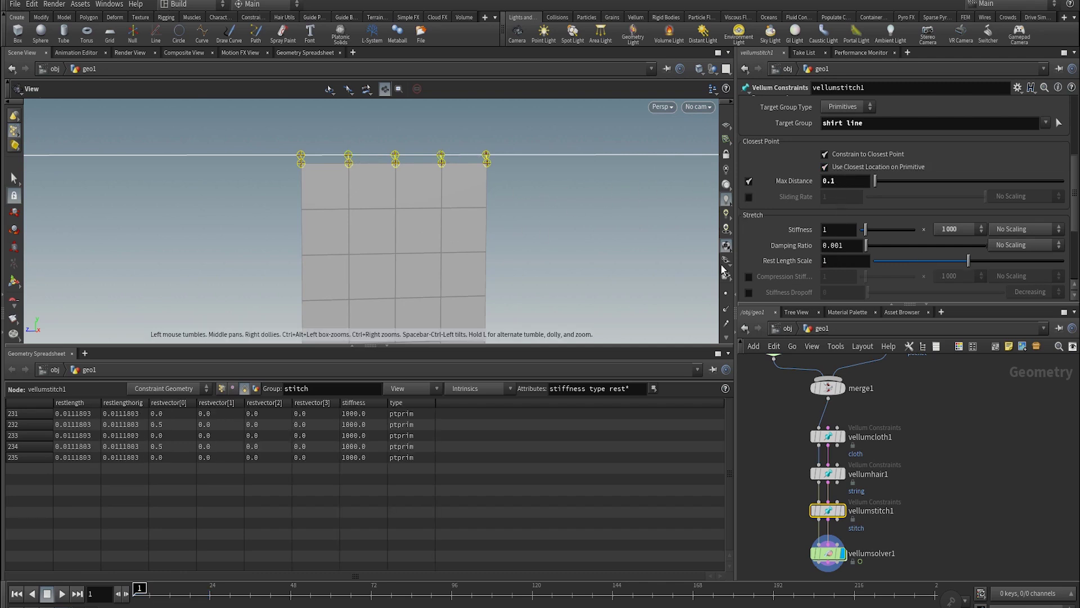
click(726, 293)
scroll(500, 146, up, 4)
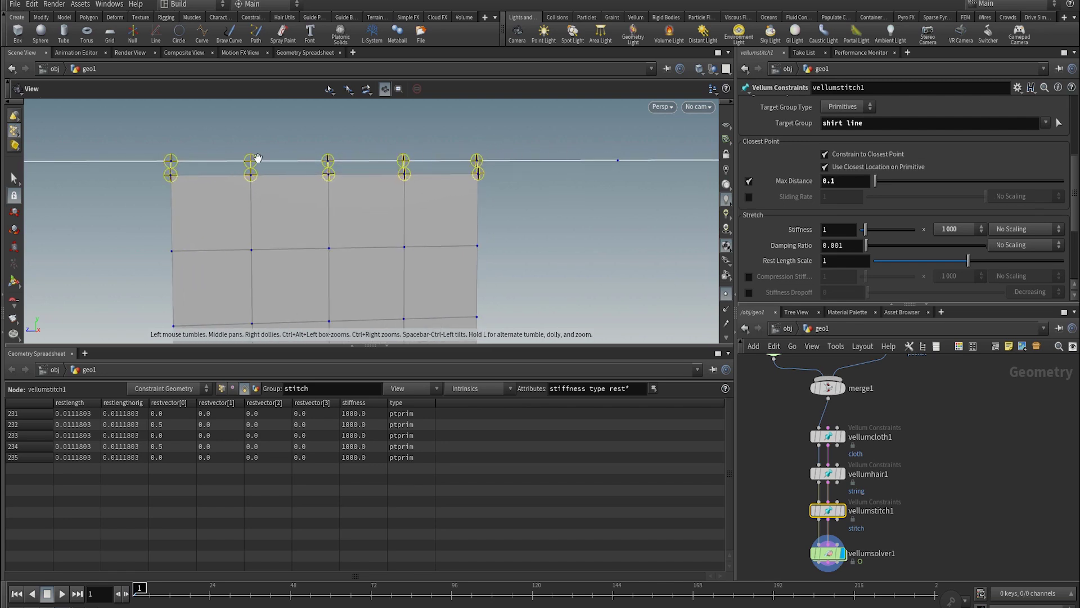
key(Up)
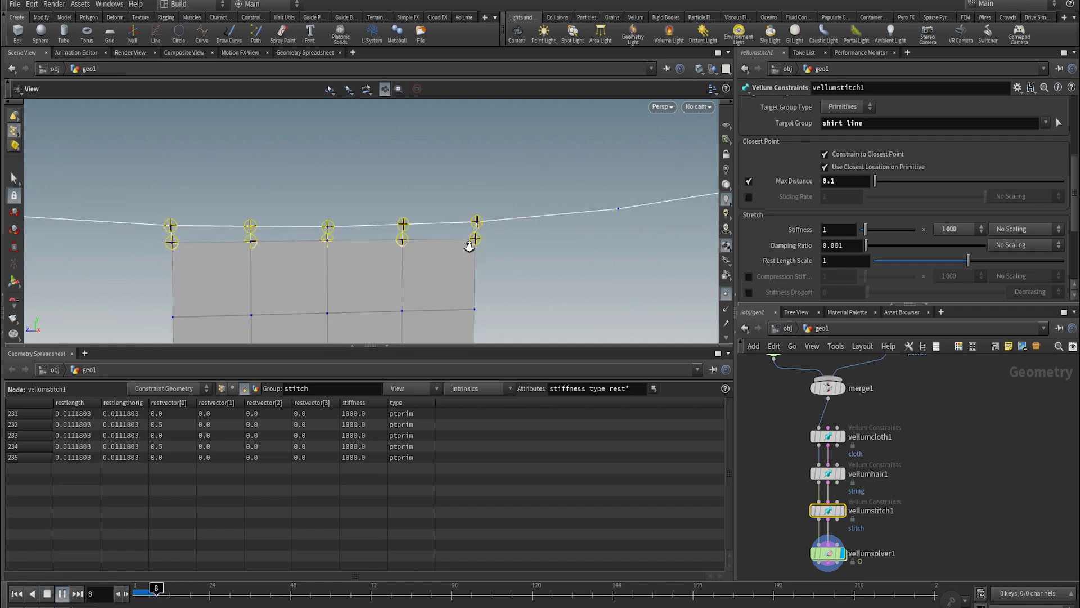
scroll(576, 233, down, 2)
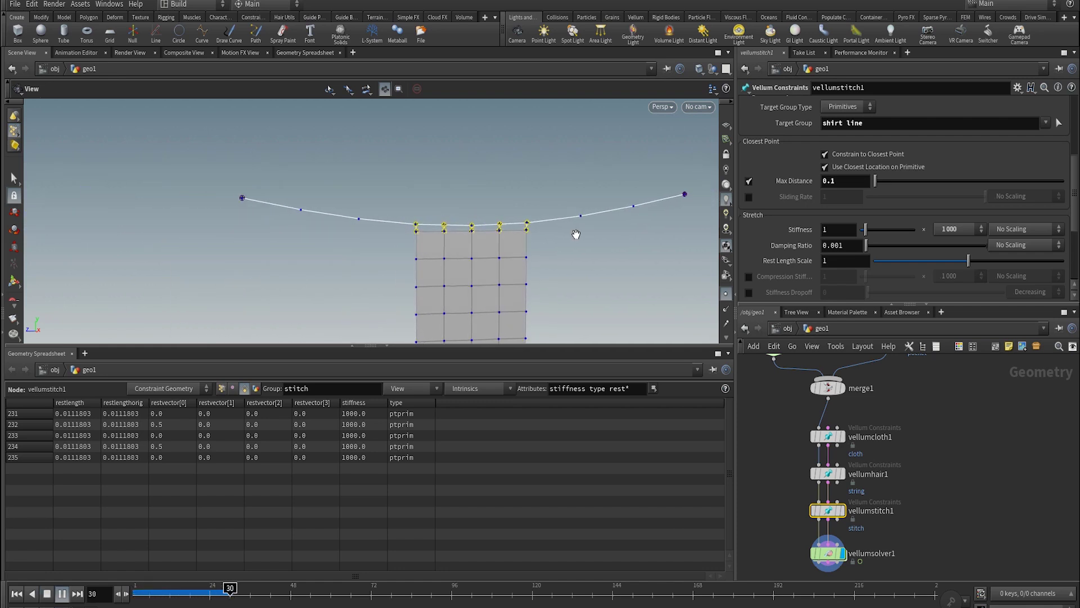
key(ctrl+Up)
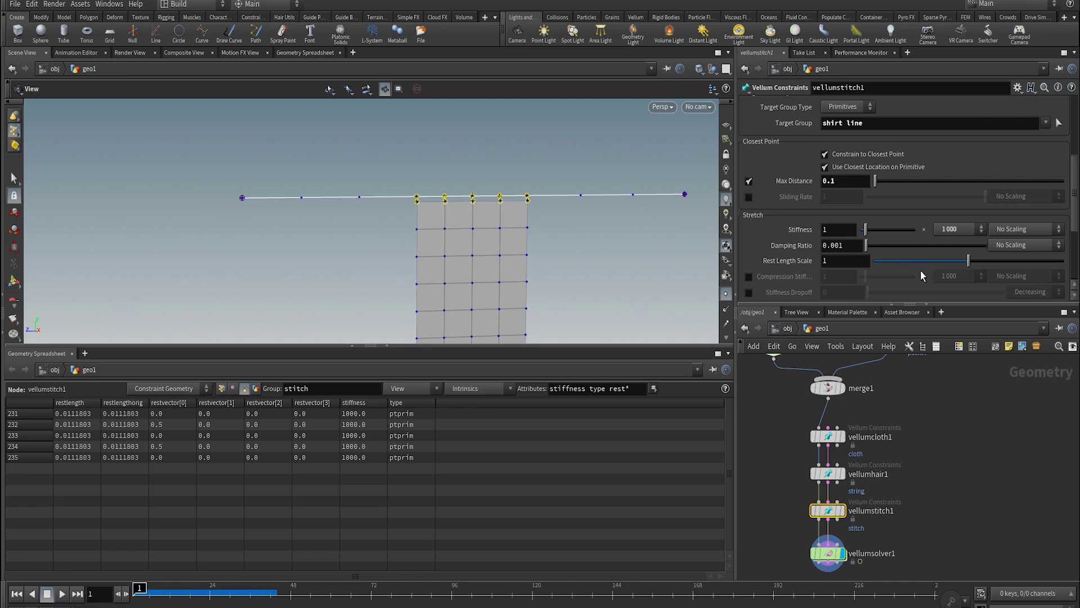
- Reduce vellumstitch1's Rest Length Scale to 0.556, play the simulation to examine the stitches along the line, and return to frame 1
mouse_move(915, 264)
mouse_down()
mouse_move(909, 257)
mouse_move(925, 260)
mouse_up()
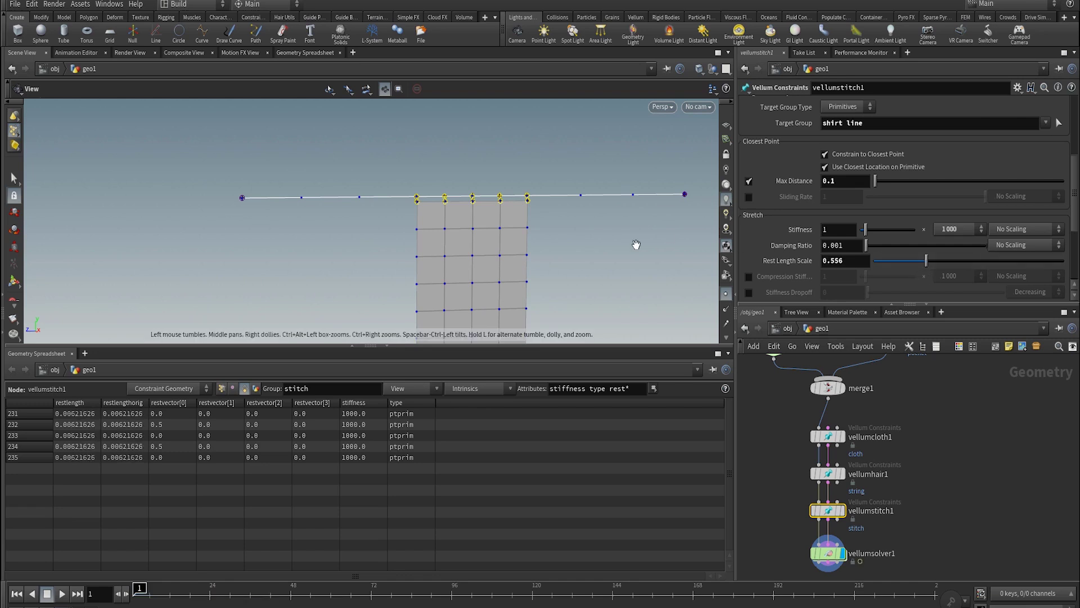
key(Up)
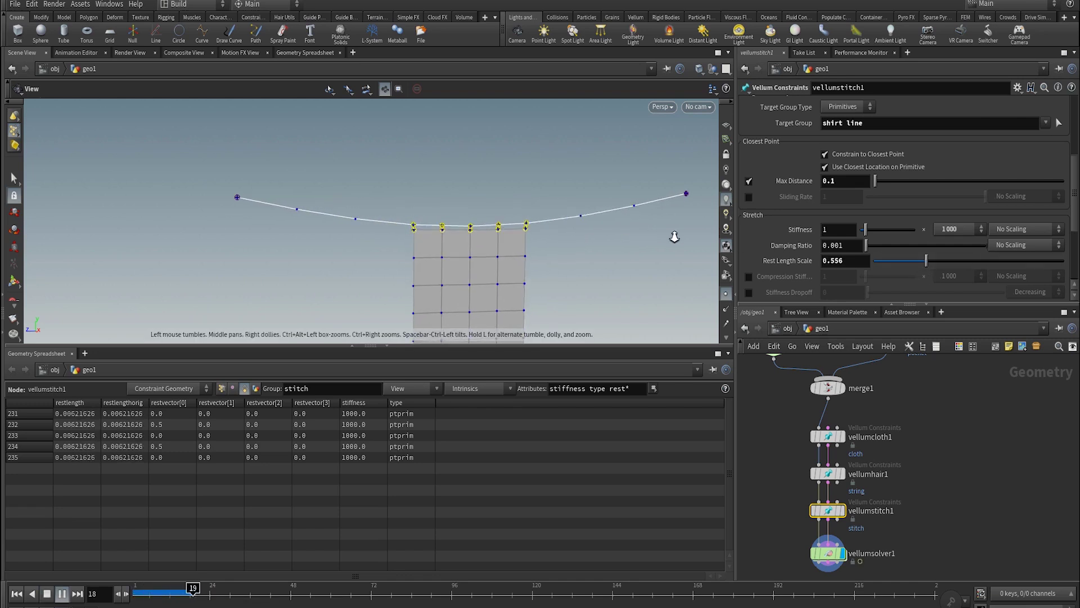
scroll(579, 242, up, 2)
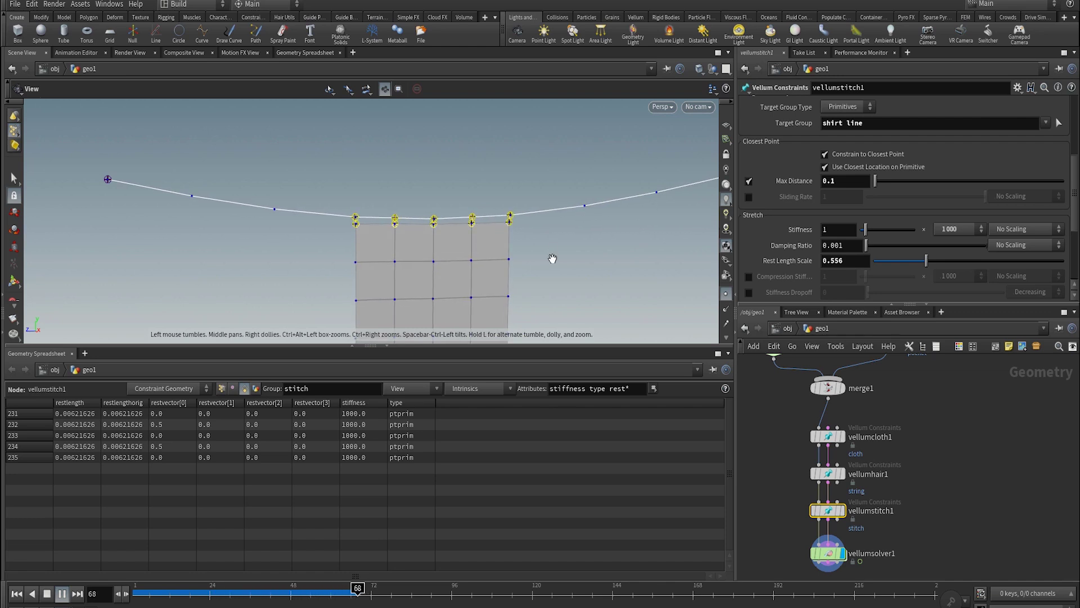
key(ctrl+Up)
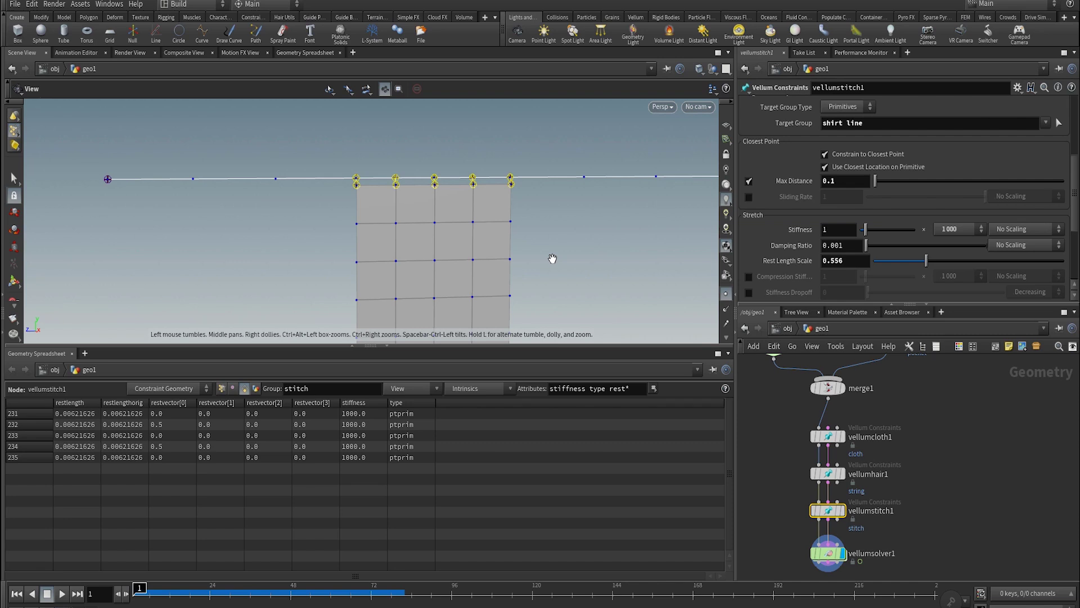
drag(552, 258, 616, 279)
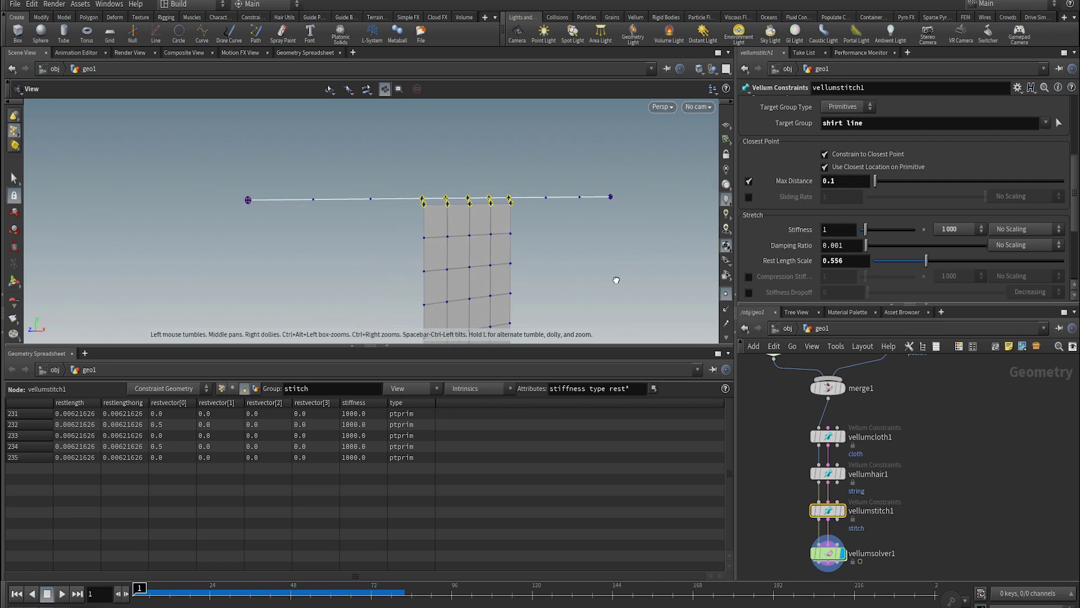
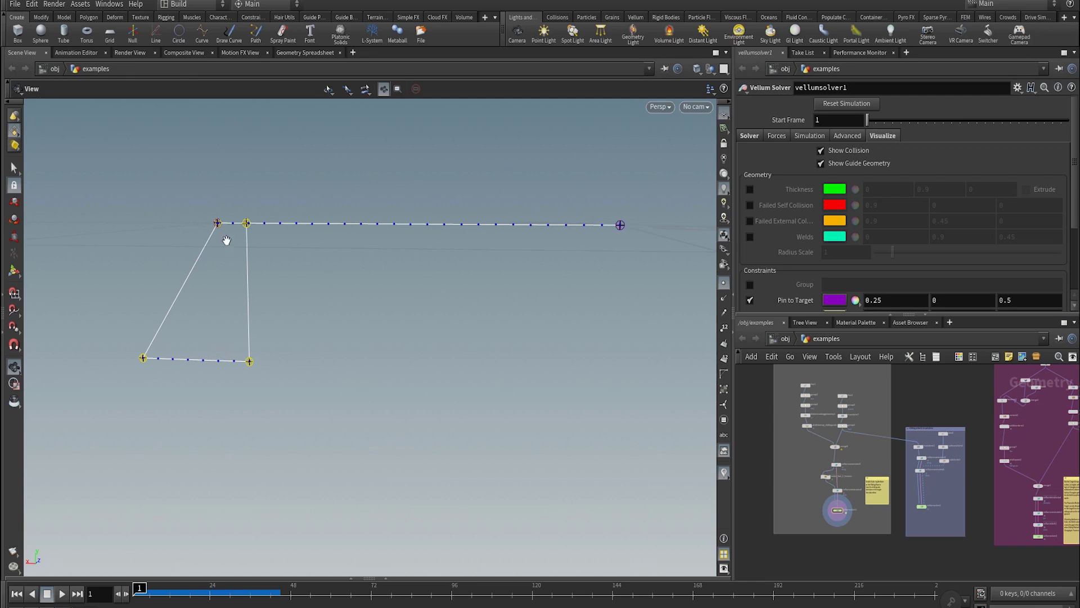
- Play the examples network's simulation to examine the stitches sliding along the pinned line, and return to frame 1
key(Up)
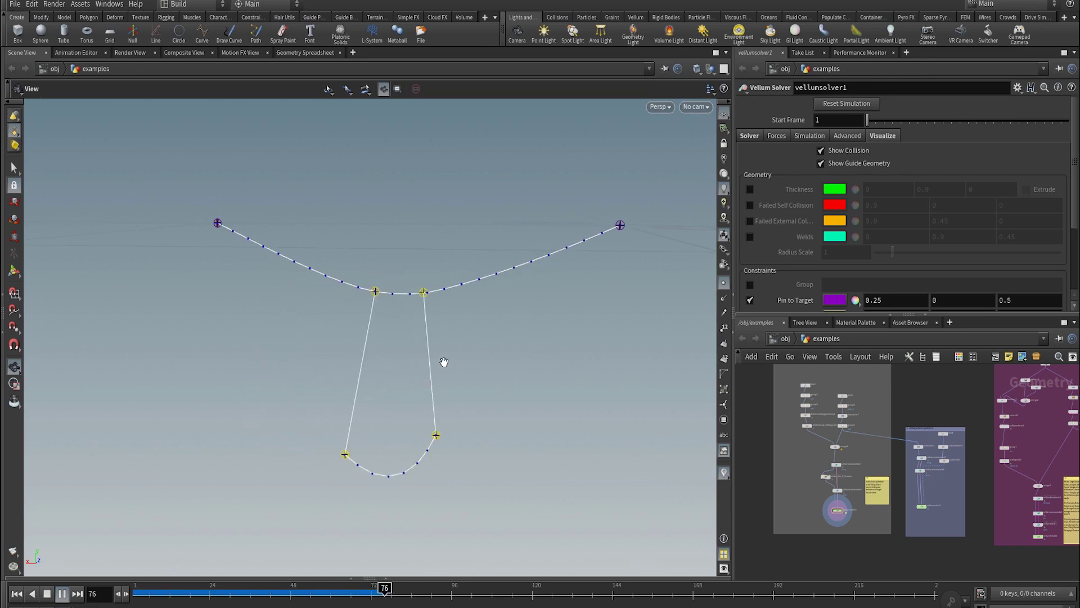
key(Up)
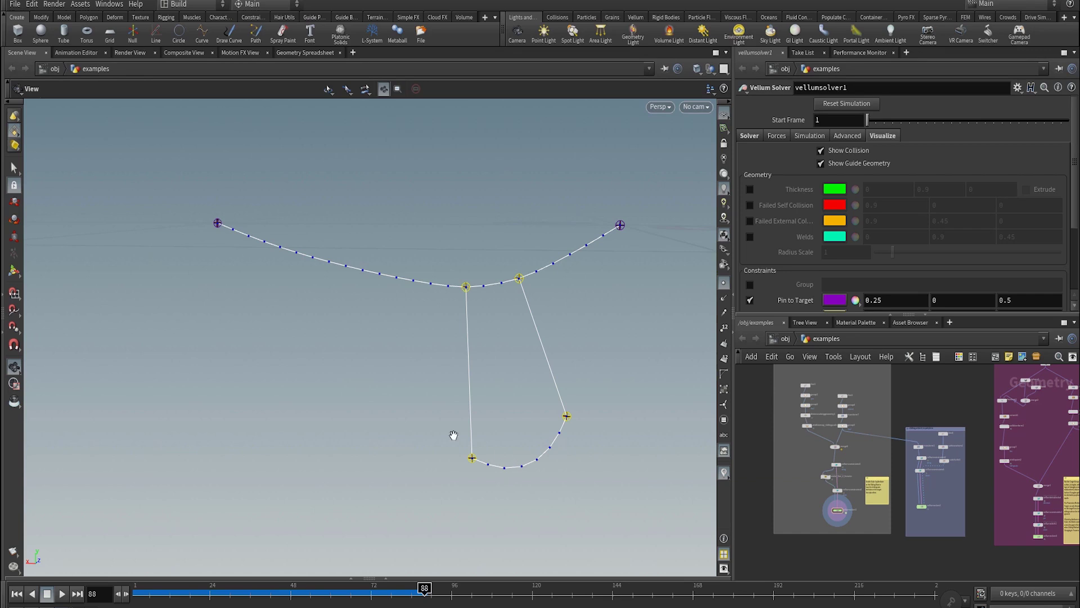
key(ctrl+Left)
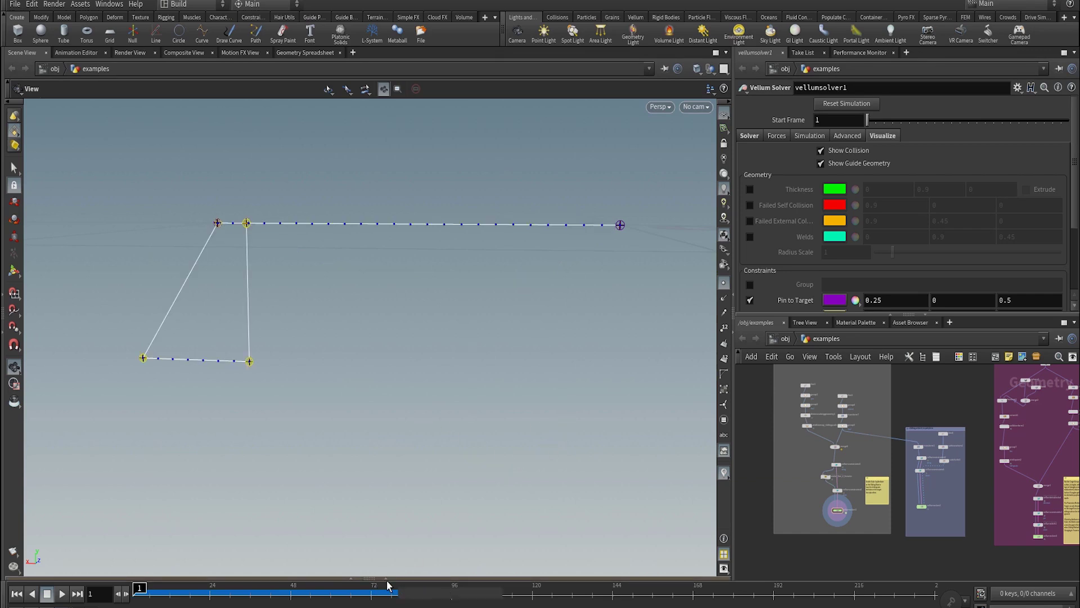
- Reveal the geometry spreadsheet and select the vellumconstraints4 stitch node to examine the stitches' sliding rate and rest values
click(386, 578)
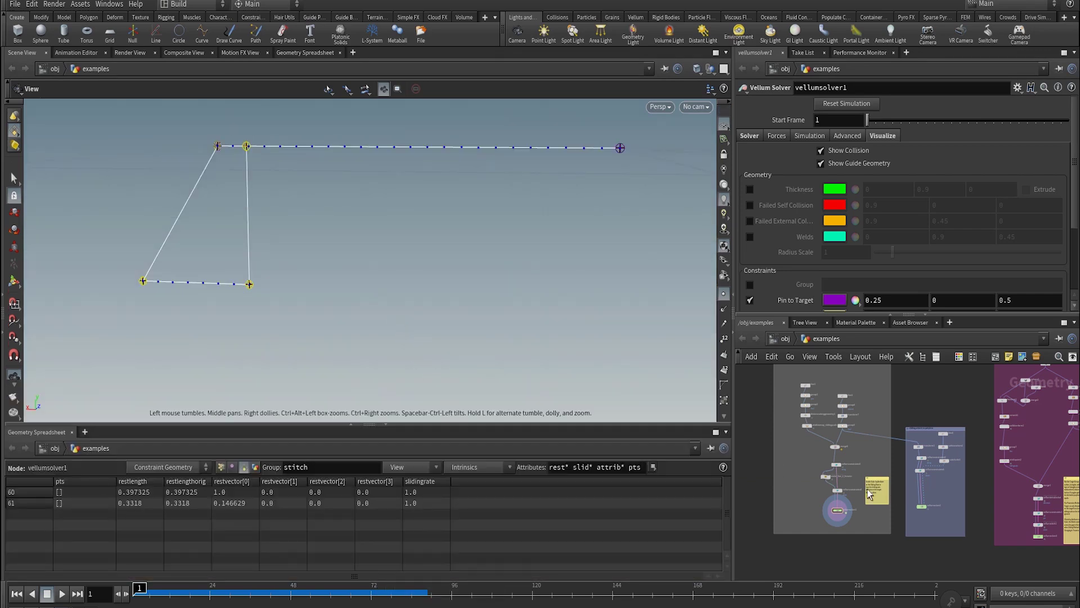
scroll(849, 498, up, 3)
click(819, 487)
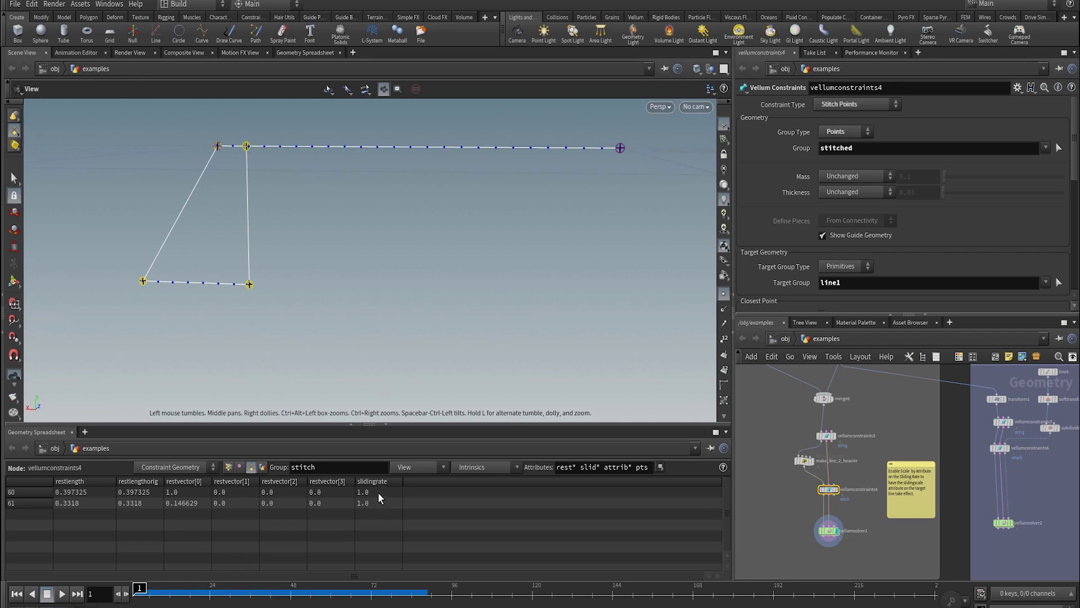
- Turn off vellumconstraints4's Sliding Rate to examine the stitches without sliding, return to frame 1, and re-enable it
scroll(837, 184, down, 4)
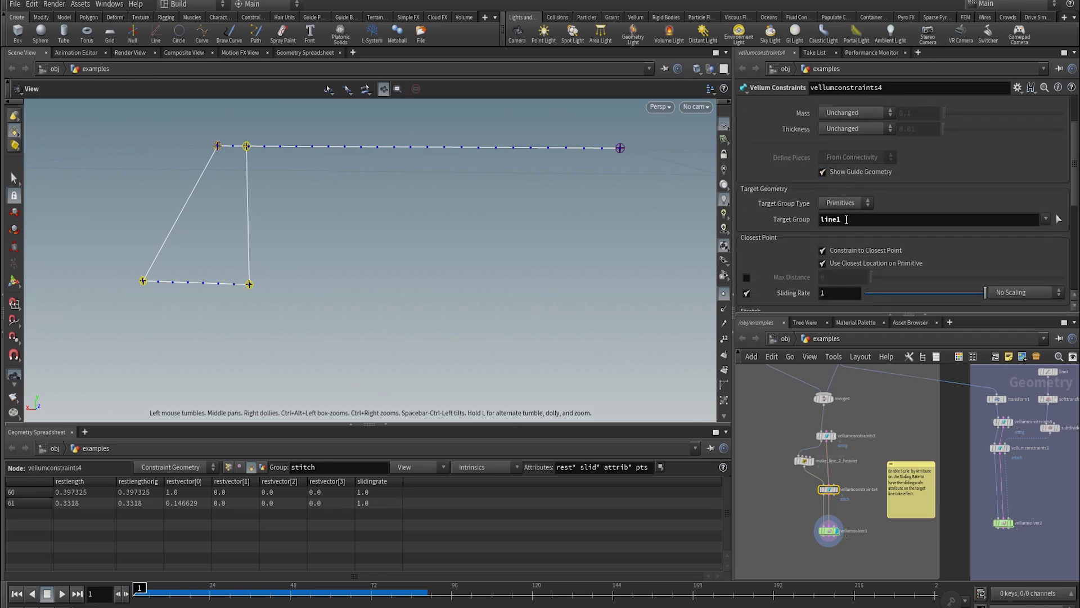
click(746, 245)
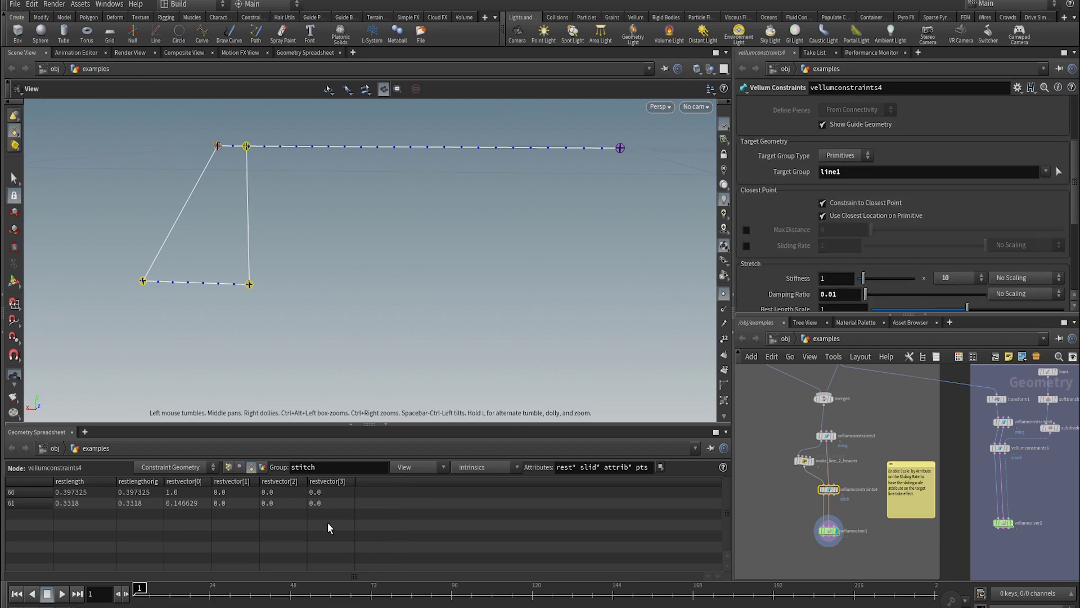
key(Up)
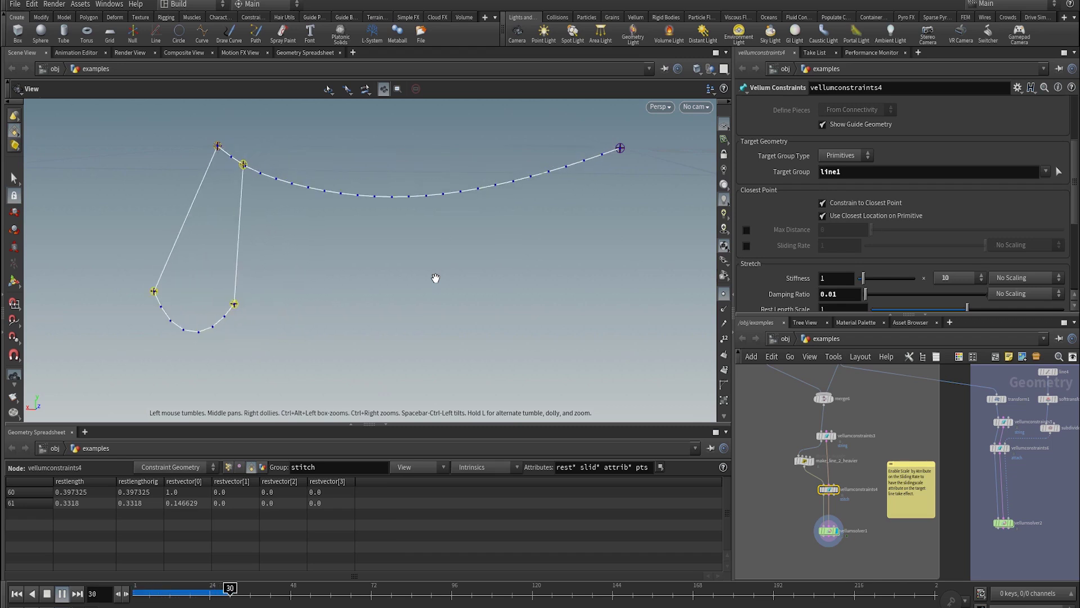
key(ctrl+Up)
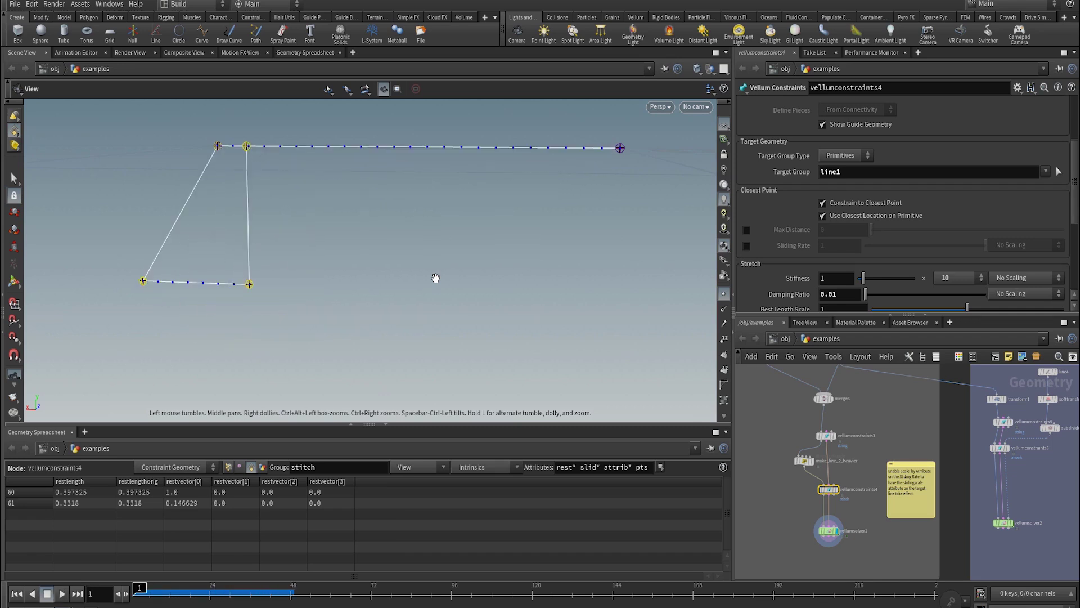
click(746, 246)
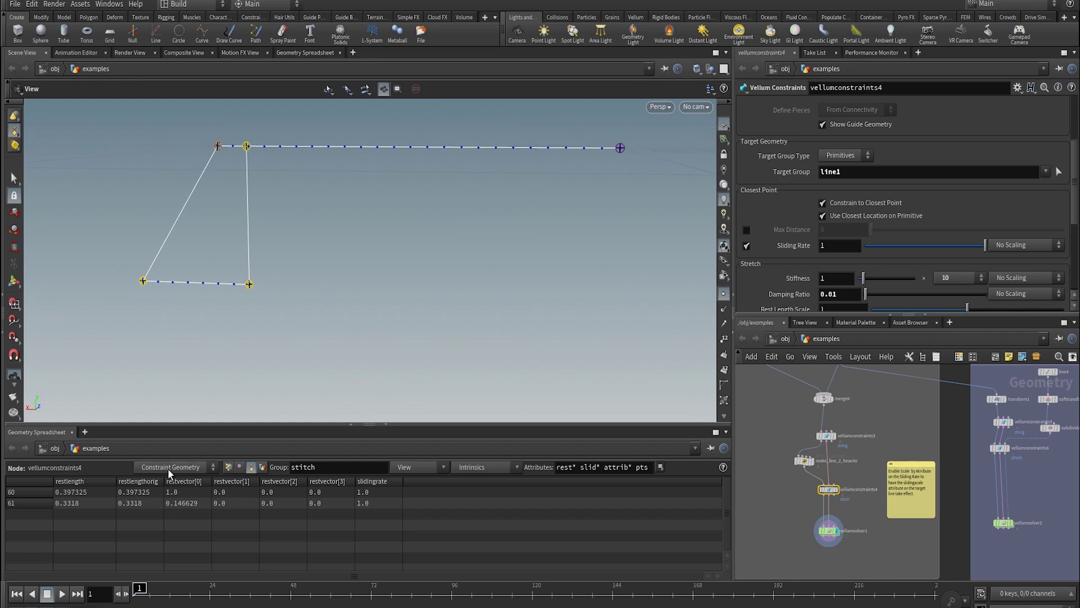
- Select vellumsolver1, play its simulation to examine the stitch attributes in the spreadsheet, and scrub back to frame 31
click(829, 532)
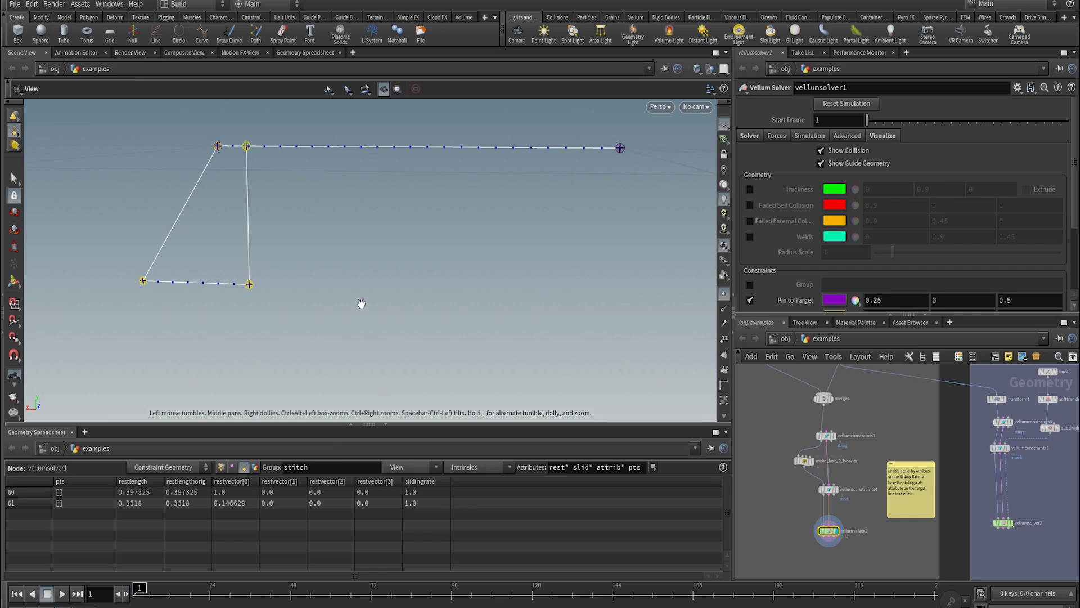
key(Up)
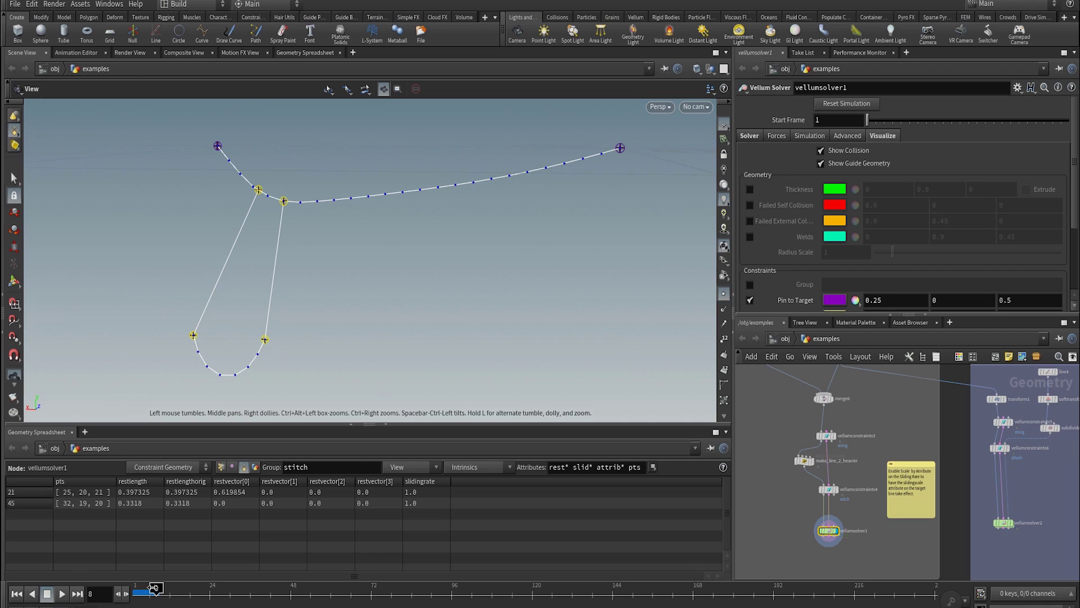
click(136, 587)
key(Up)
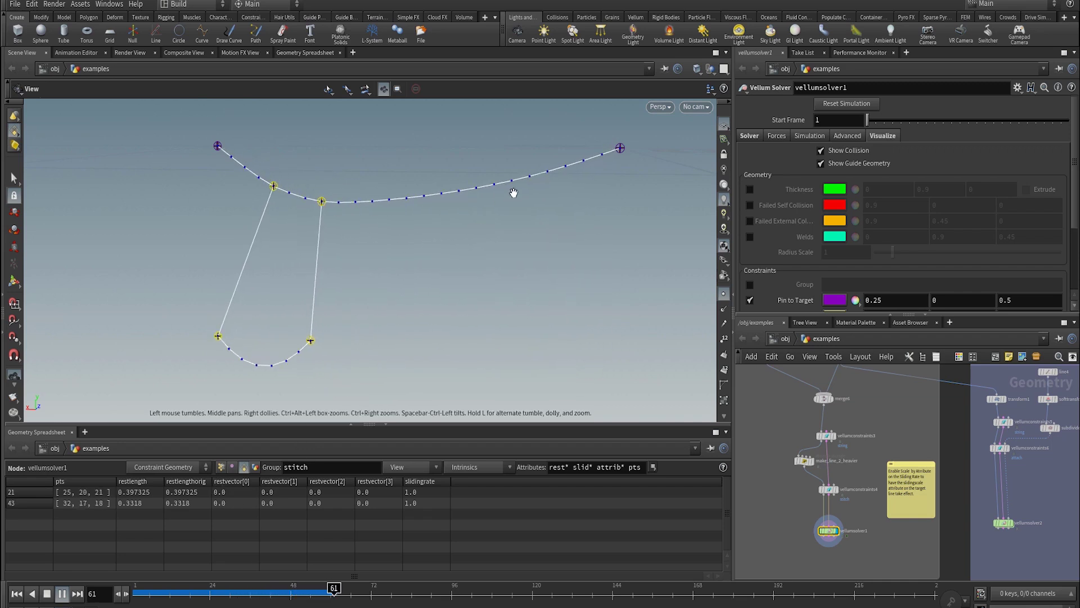
drag(360, 592, 233, 592)
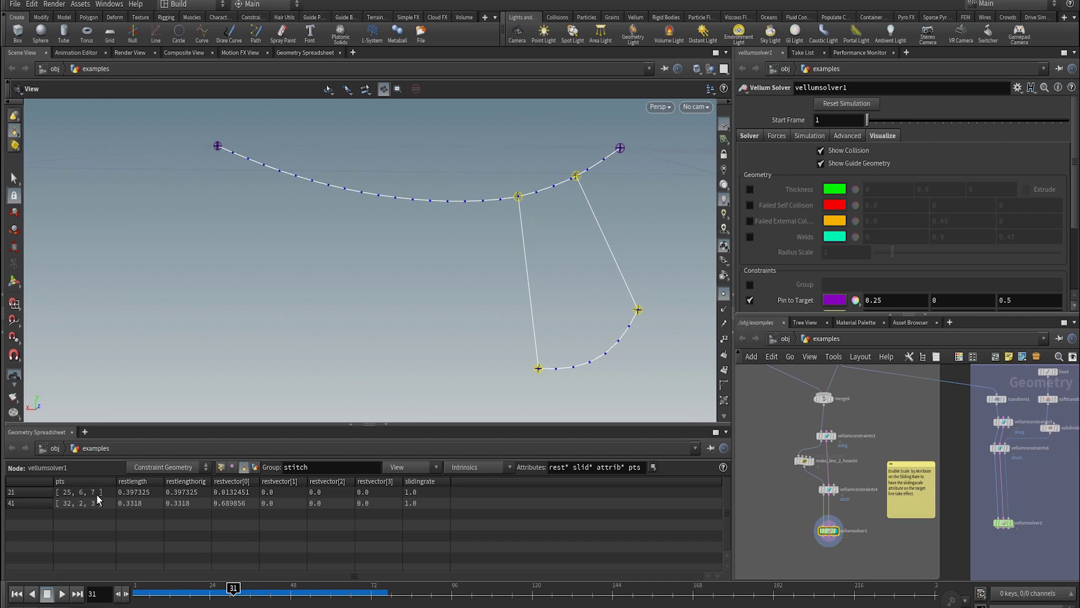
- Step back to frame 20 and display point numbers to examine which line points each stitch references
key(Left)
key(Left)
key(Left)
key(Left)
key(Left)
key(Left)
key(Left)
key(Left)
key(Left)
key(Left)
key(Left)
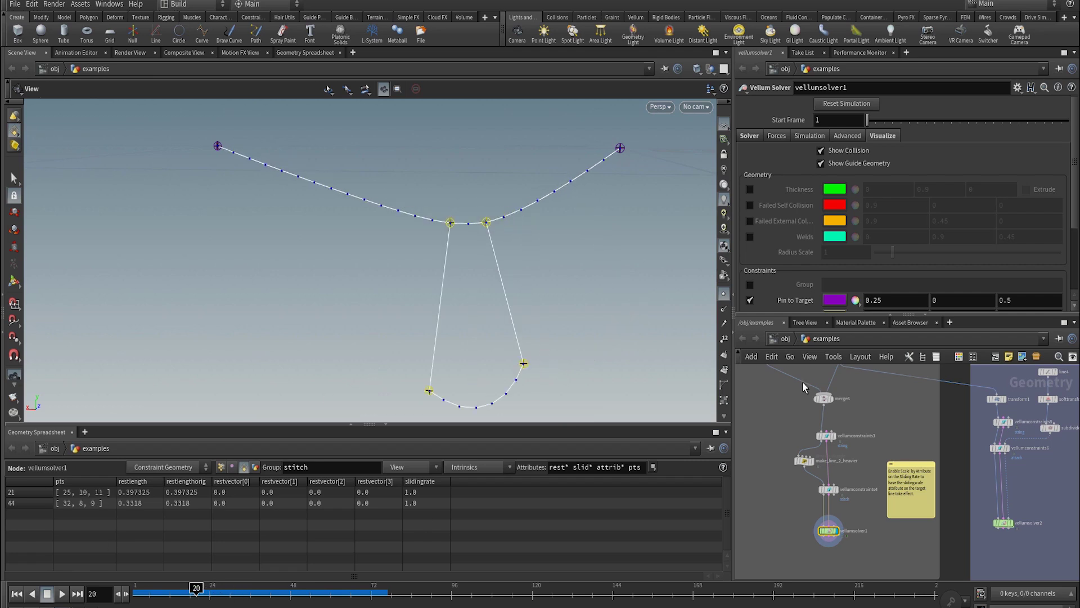
click(724, 339)
middle_drag(590, 366, 462, 357)
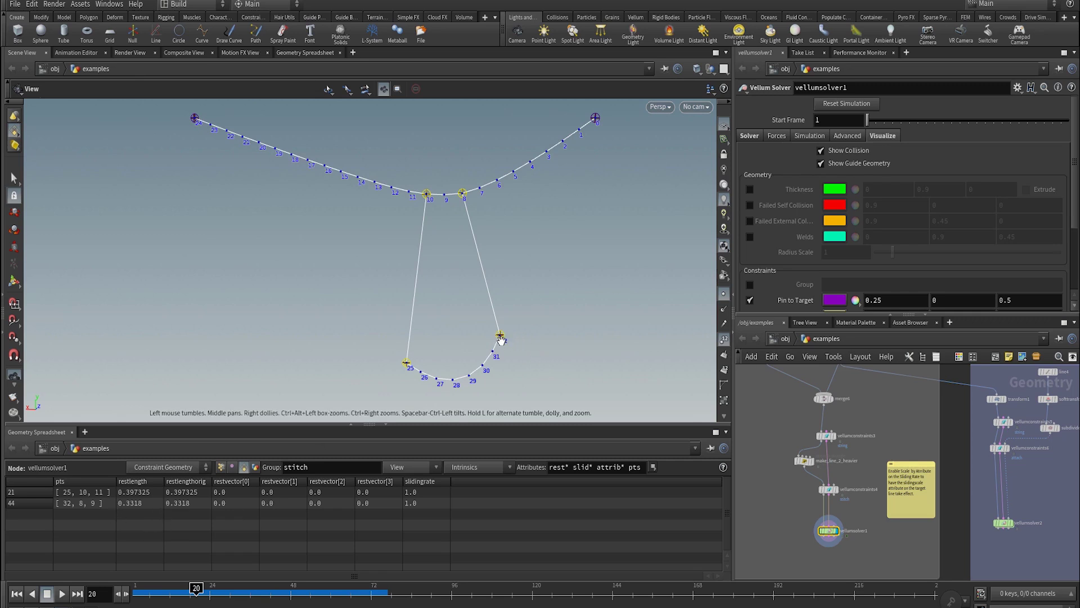
scroll(517, 215, up, 1)
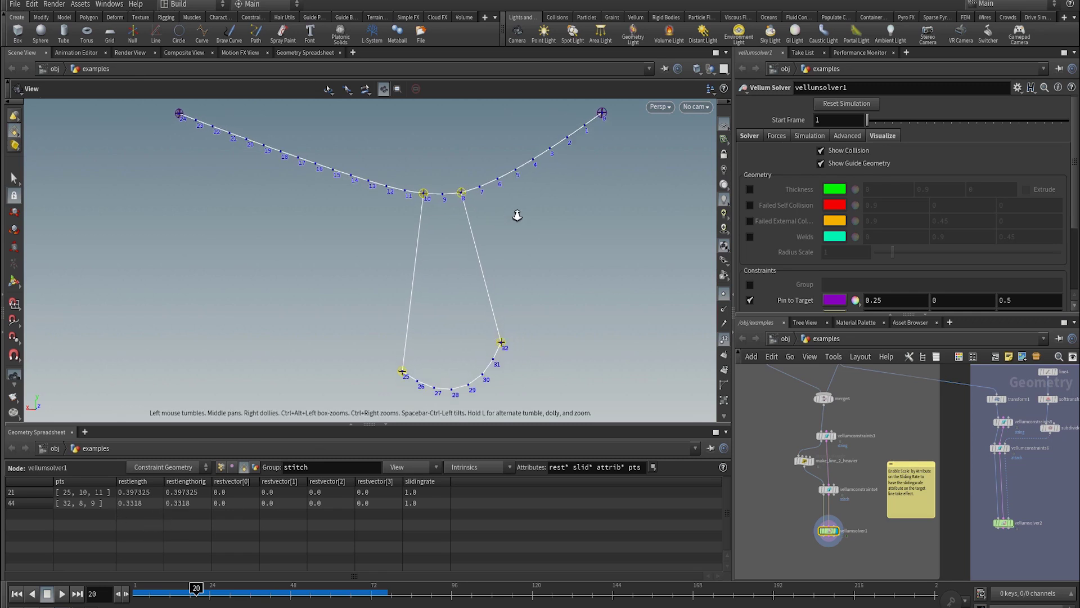
scroll(517, 215, up, 1)
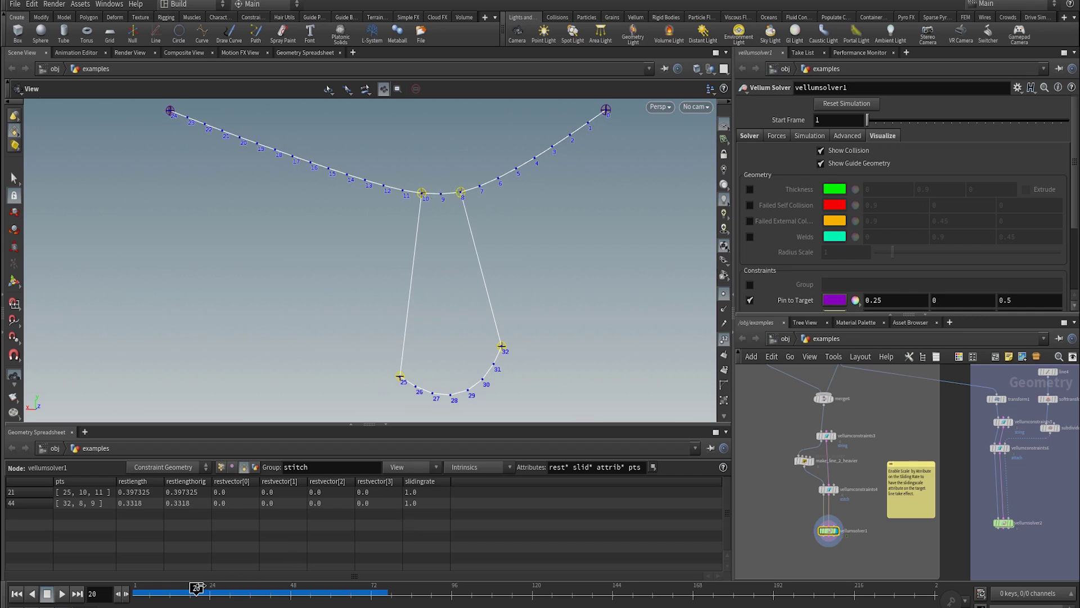
- Scrub through frames 21 to 24 to compare the stitches' pts and restvector values with the line, and return to frame 1
drag(197, 587, 199, 588)
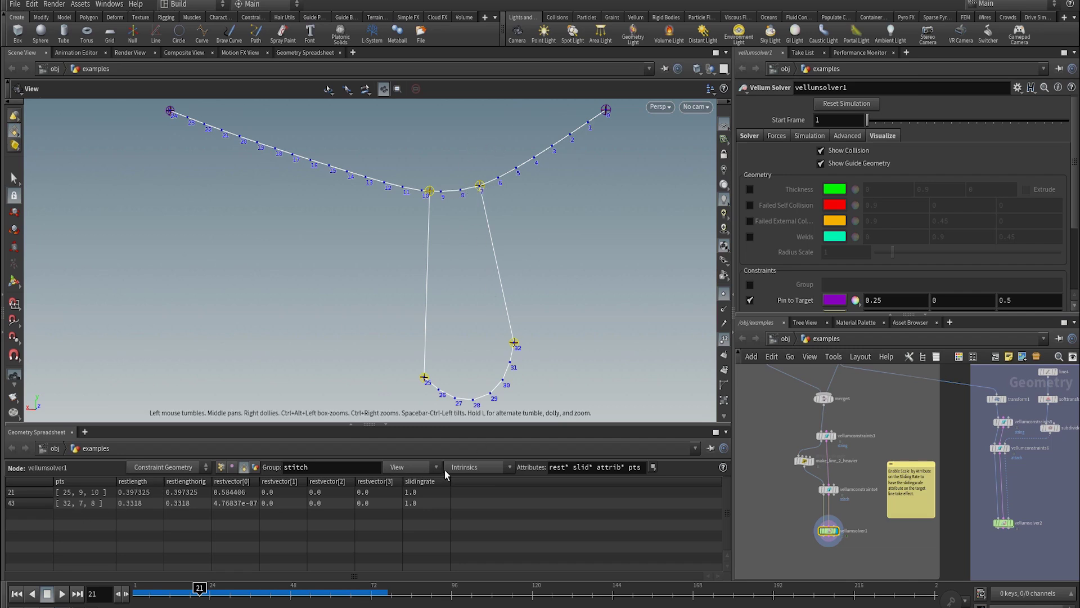
click(203, 588)
drag(203, 588, 209, 588)
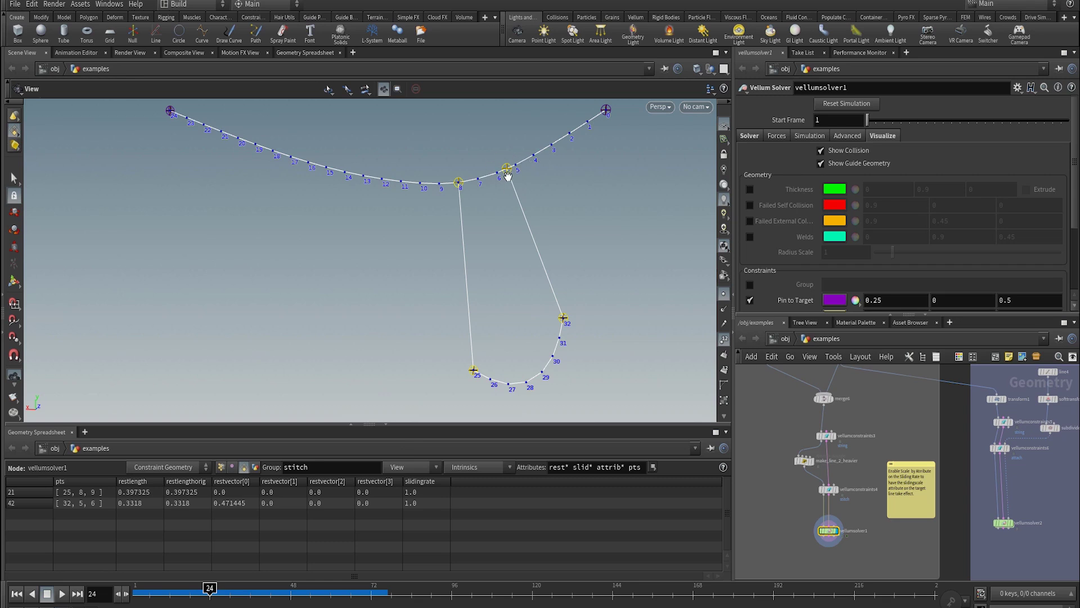
drag(225, 592, 135, 591)
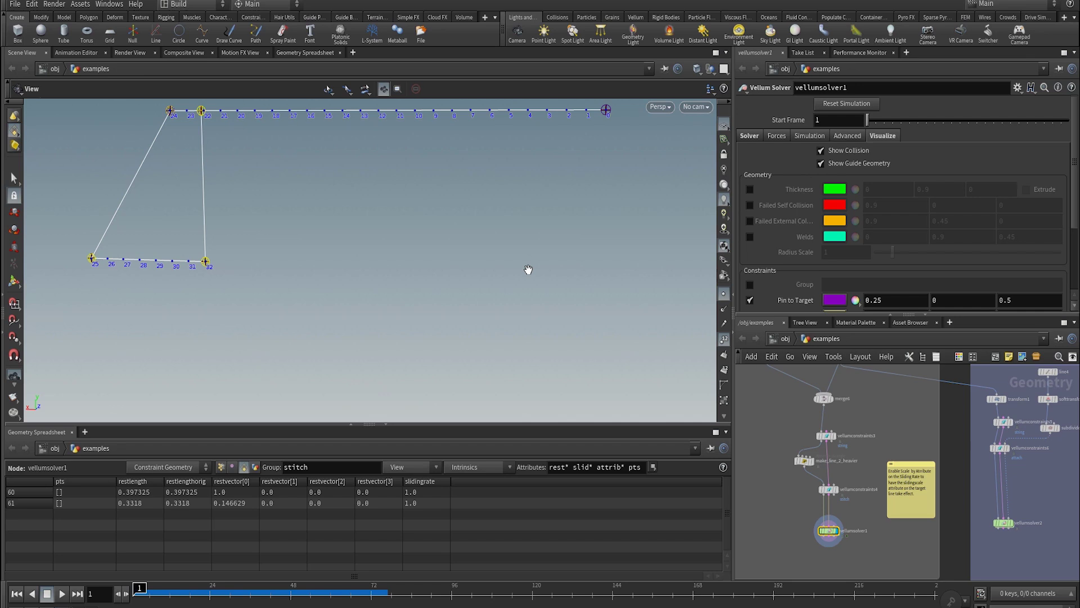
- Hide the point numbers, display attribremap_slidingscale and enable the slidingscale visualizer to colour the line
drag(506, 253, 425, 294)
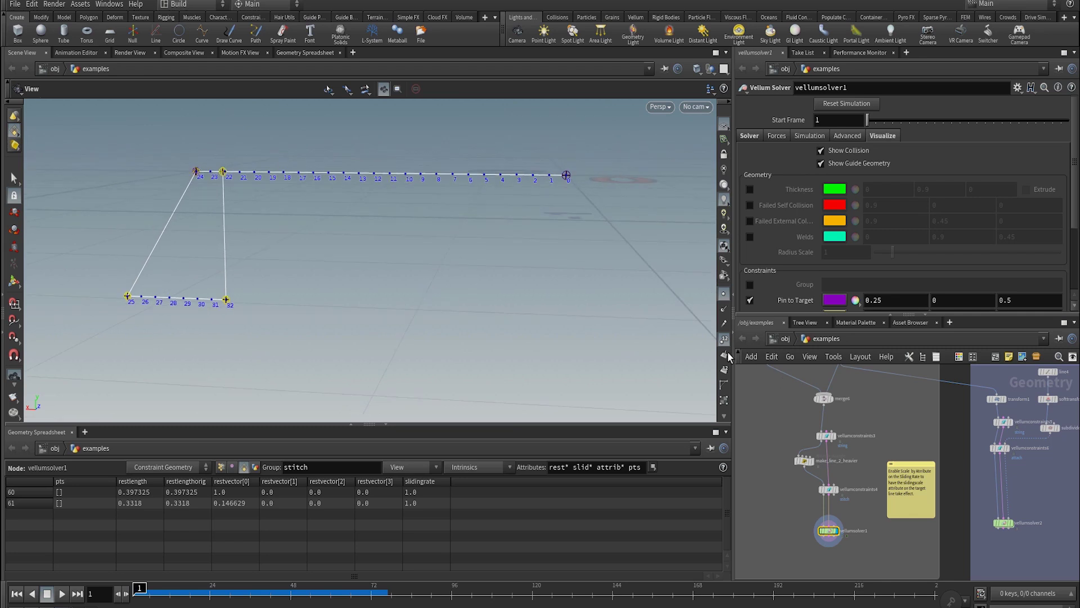
middle_drag(789, 398, 845, 504)
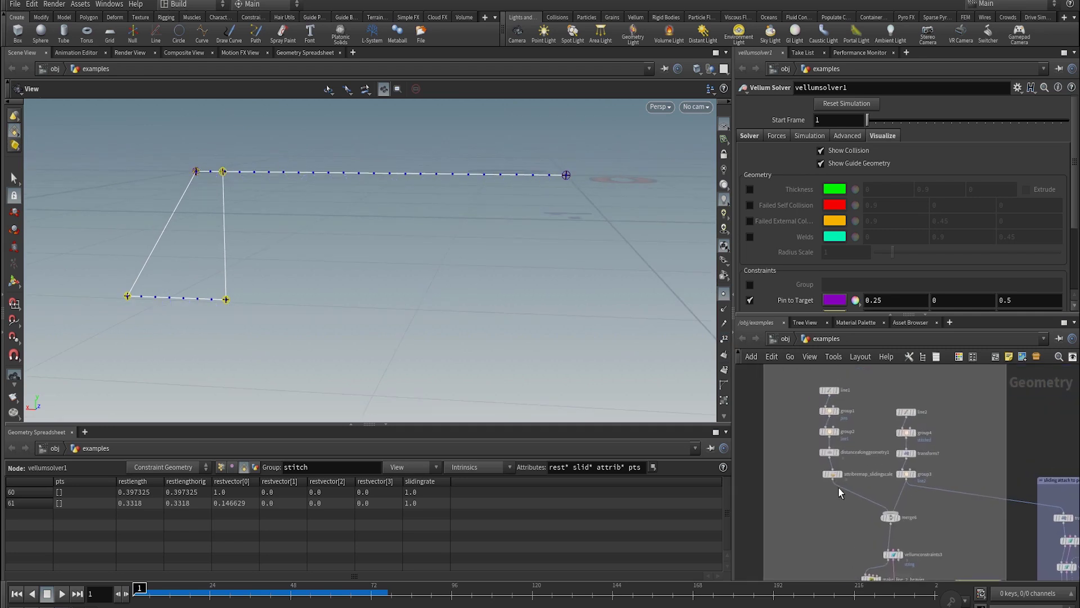
click(833, 474)
click(724, 415)
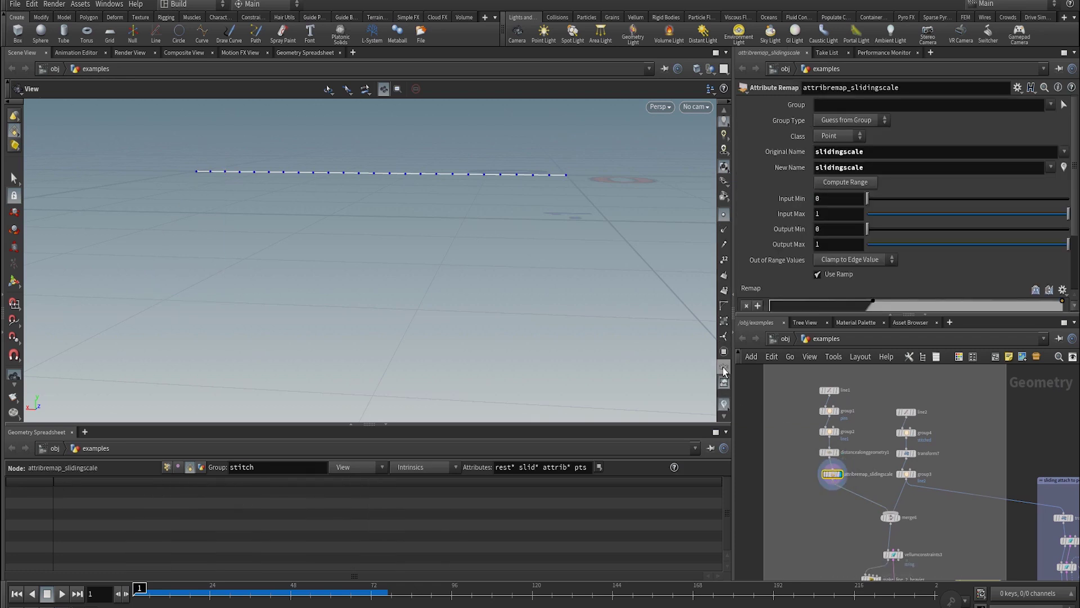
click(724, 405)
click(727, 390)
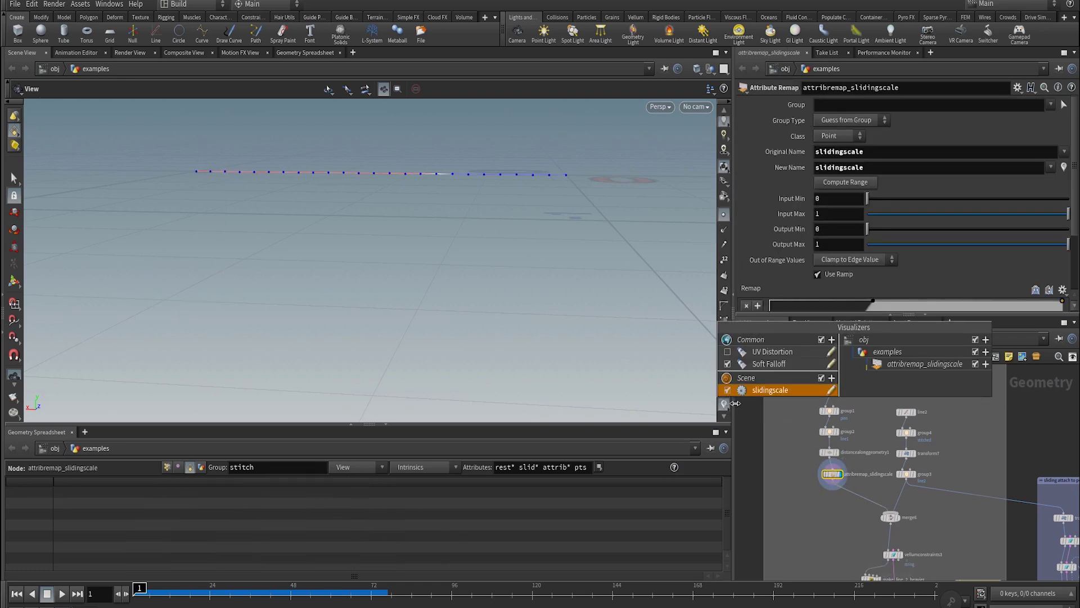
mouse_move(849, 463)
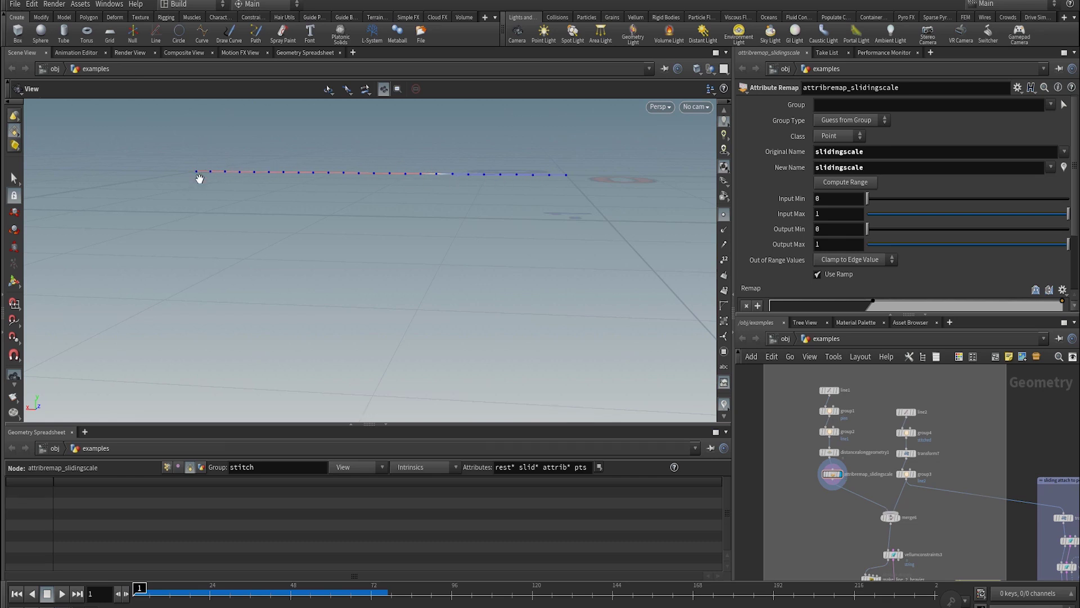
- Display vellumconstraints4, set its Sliding Rate to Scale by Attribute, and check that the Promotion Method is Use Target
scroll(844, 515, down, 5)
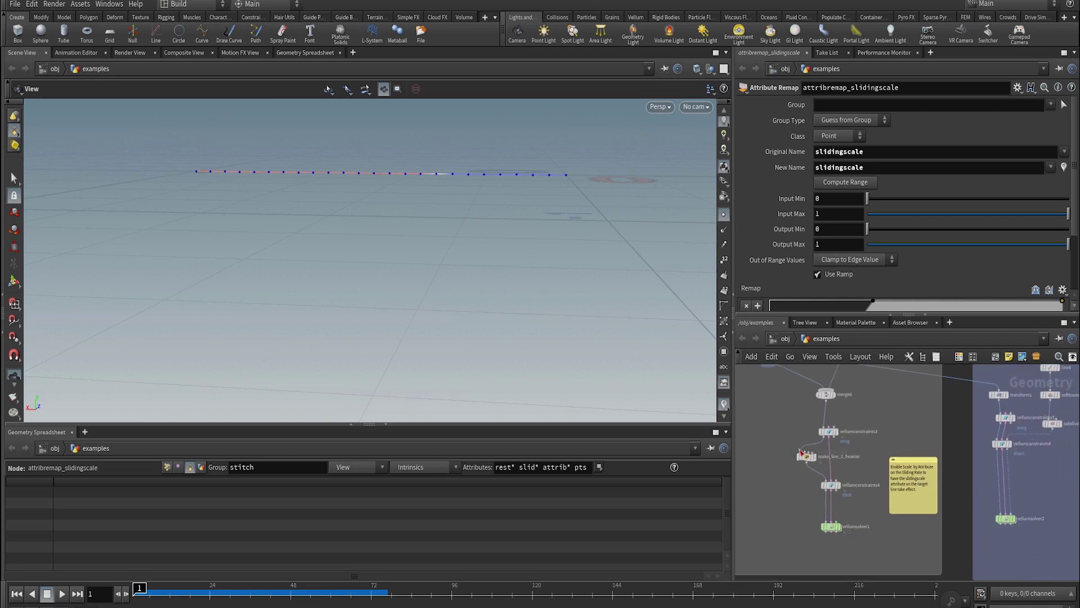
click(831, 485)
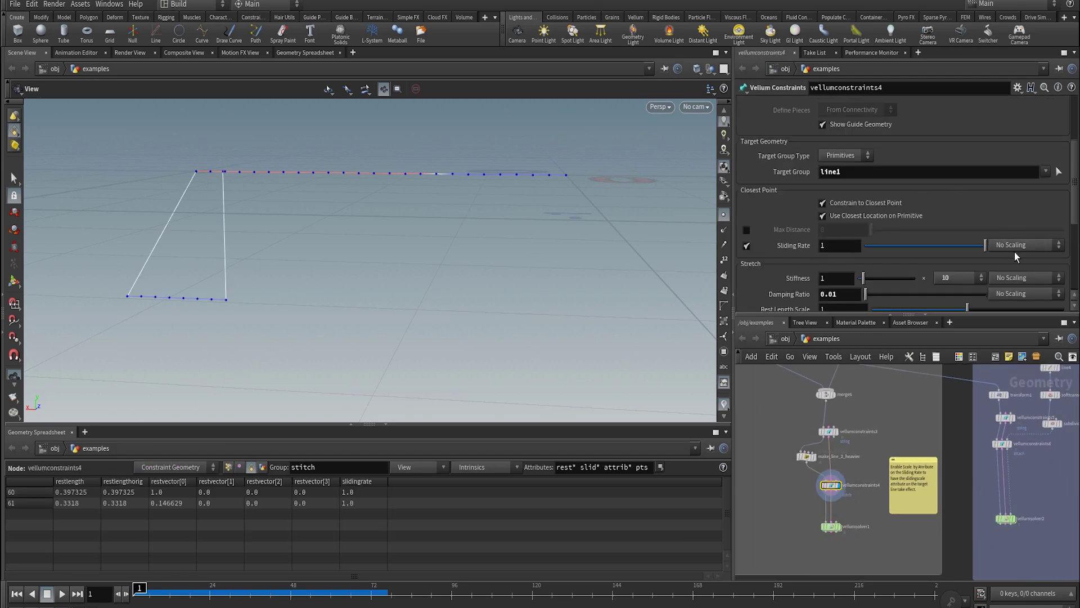
click(1014, 249)
click(1016, 260)
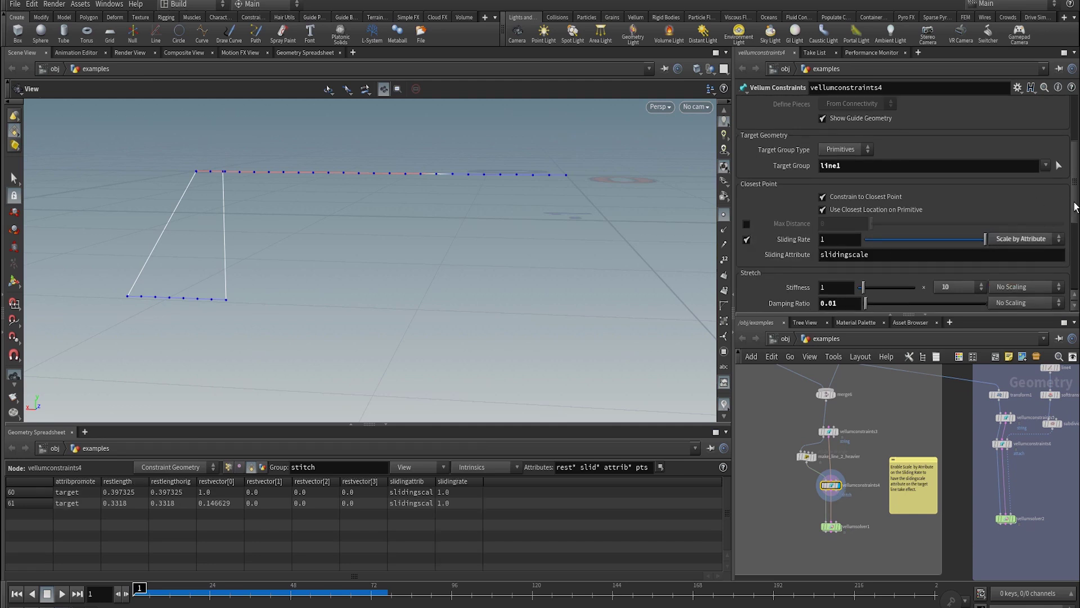
drag(1075, 206, 1029, 284)
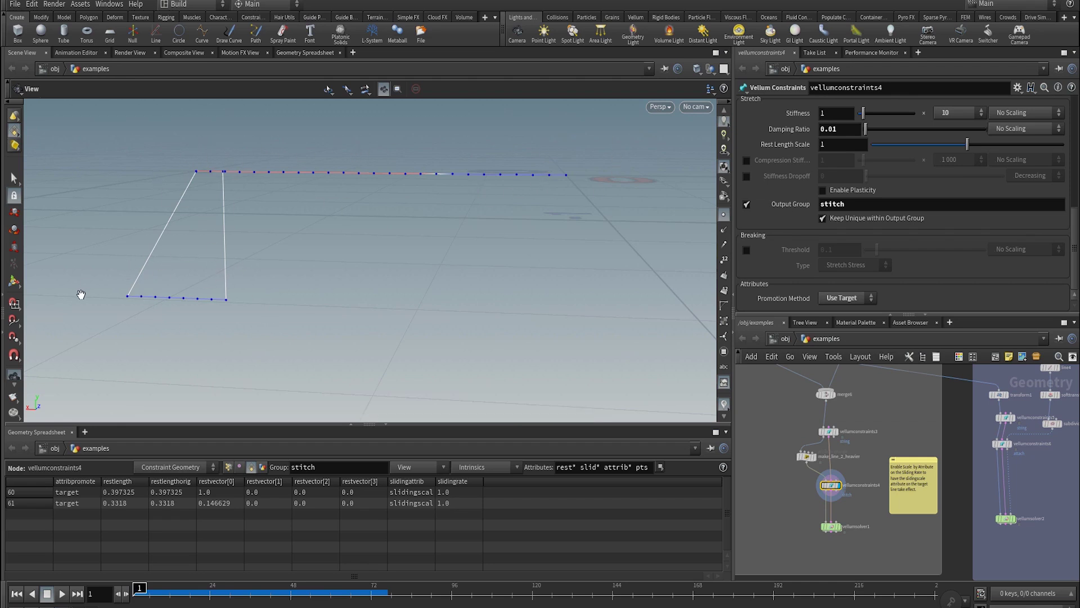
click(855, 302)
click(210, 304)
- Display vellumsolver1, play the simulation to examine the stitches sliding with the attribute-scaled rate, and return to frame 1
key(Up)
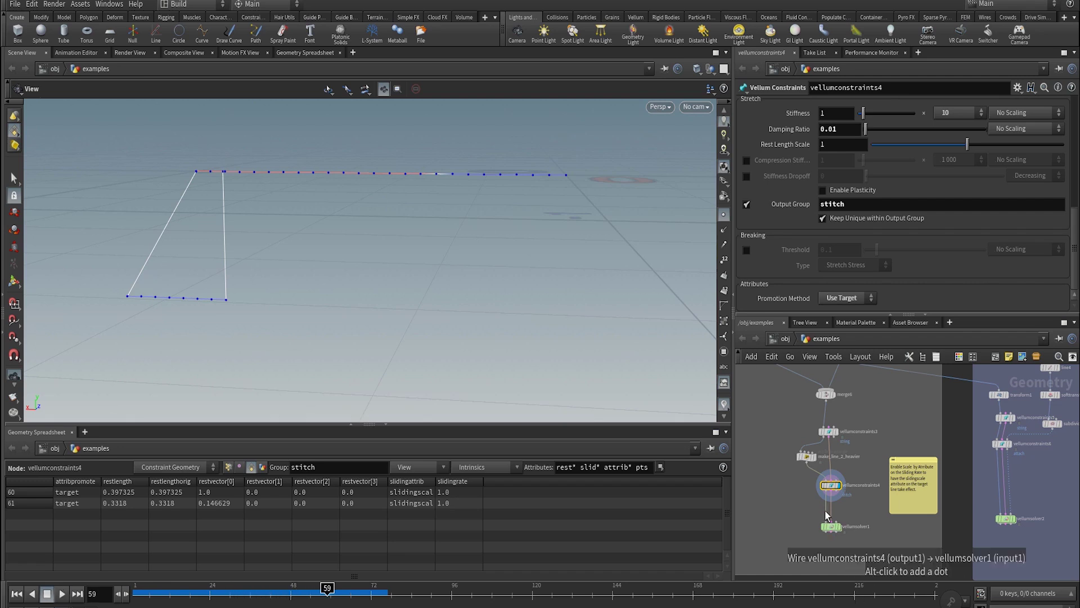
key(ctrl+Up)
click(837, 529)
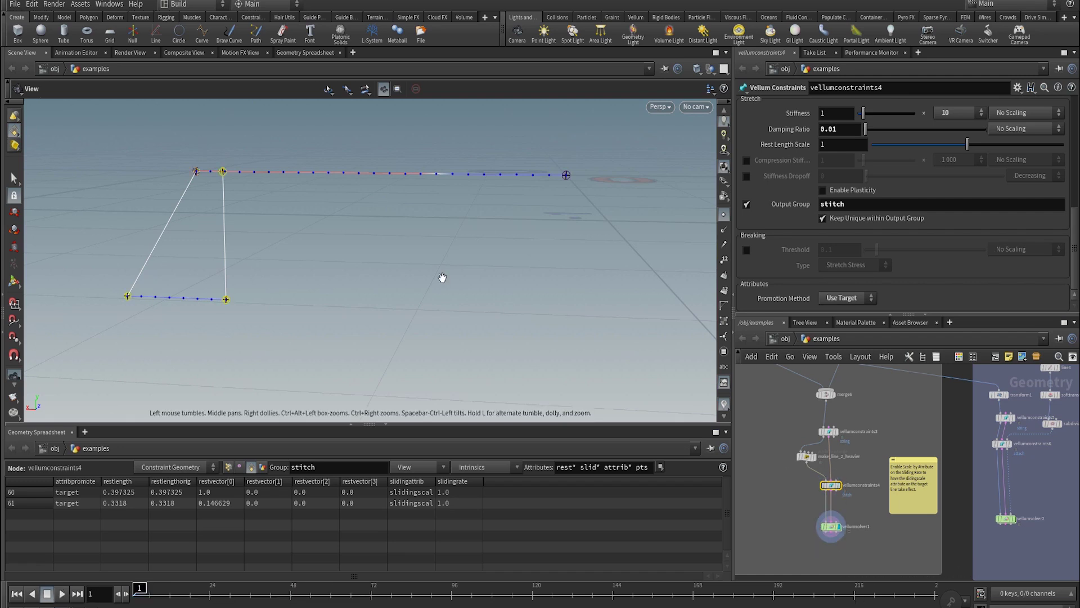
key(Up)
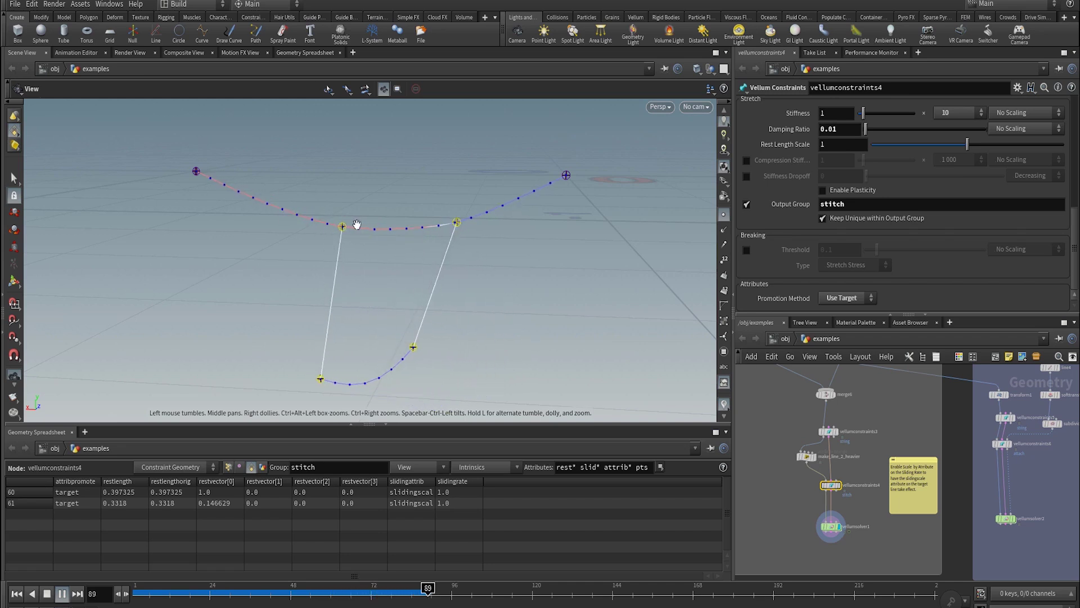
key(Up)
key(ctrl+Up)
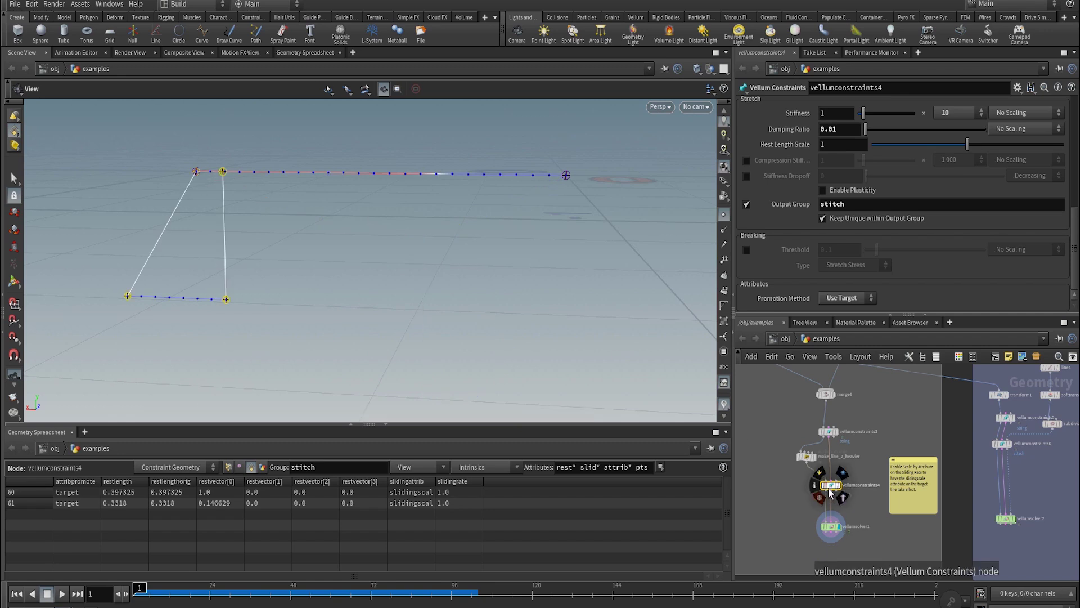
- Enlarge the geometry spreadsheet and review vellumconstraints4's sliding attribute and attribute promotion settings
drag(507, 423, 506, 396)
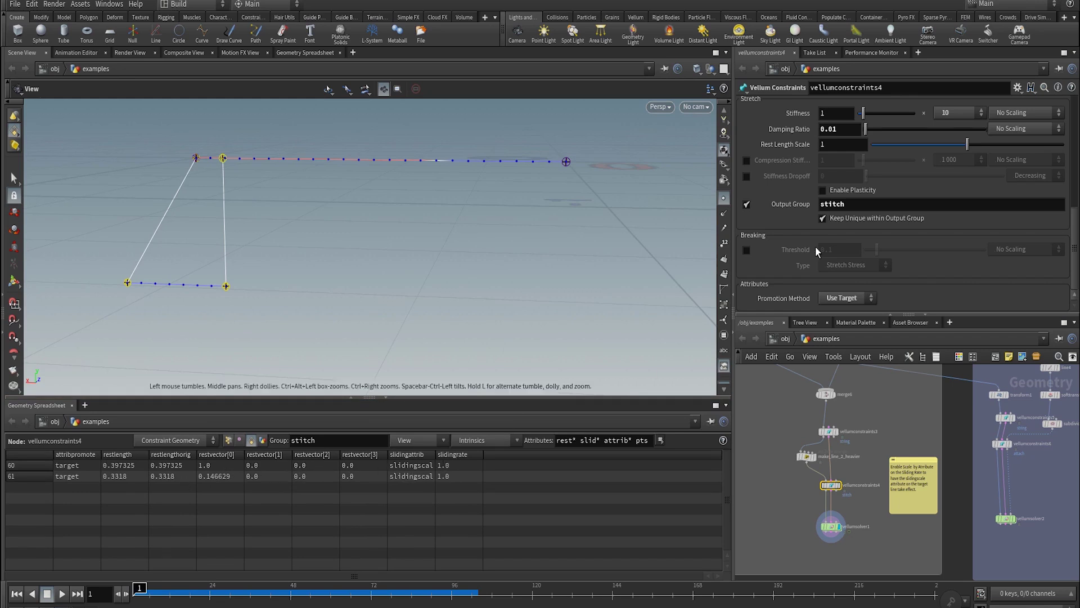
scroll(881, 189, up, 3)
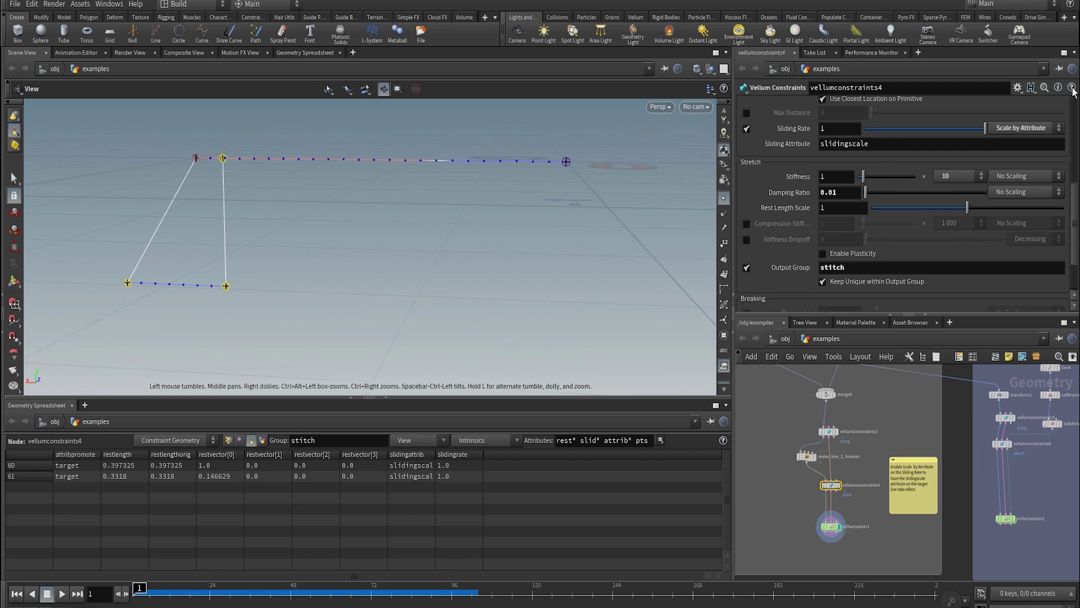
scroll(924, 281, down, 3)
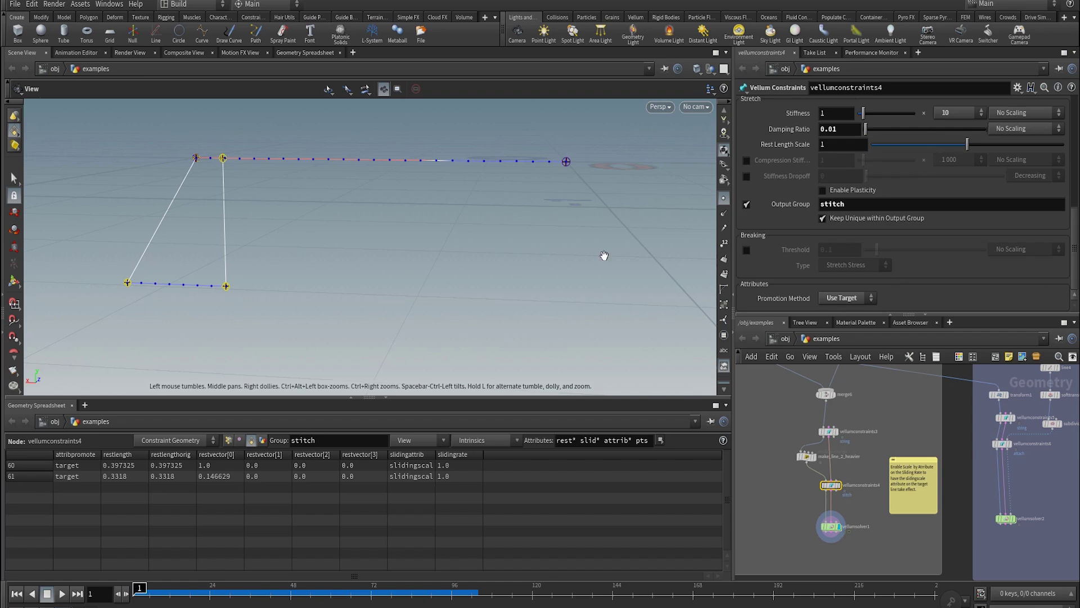
scroll(937, 192, up, 4)
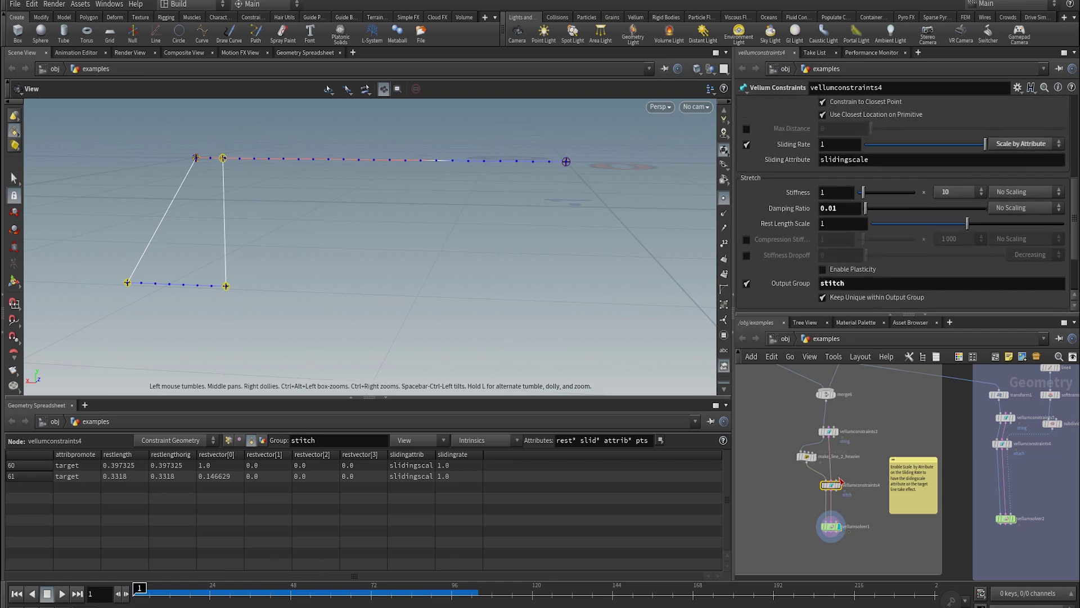
mouse_move(833, 489)
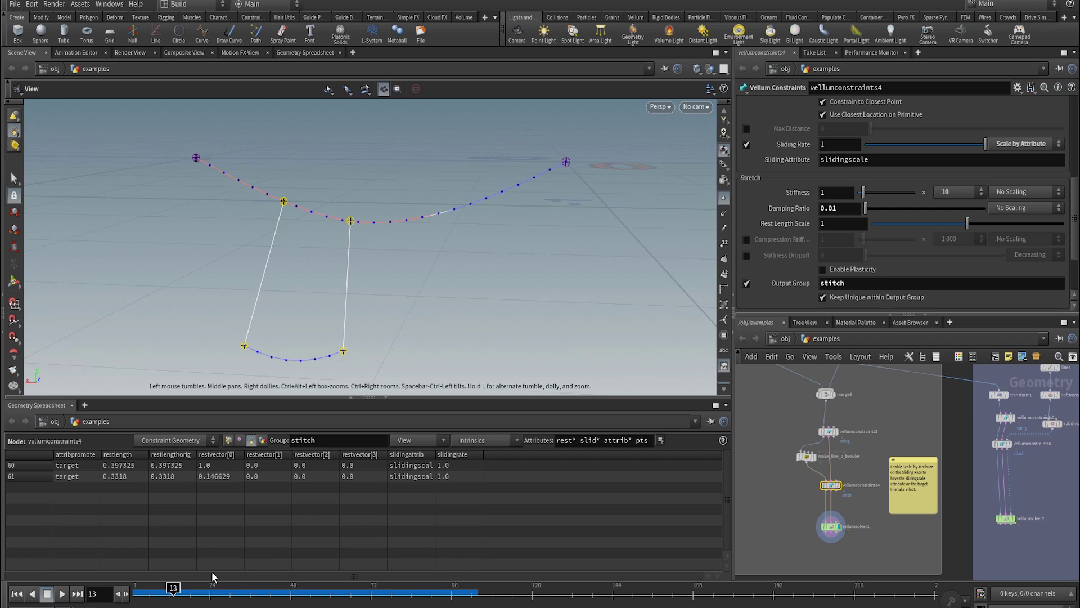
- Scrub the simulation back and forth to examine how the stitches slide along the coloured line, and return to frame 1
drag(172, 587, 217, 588)
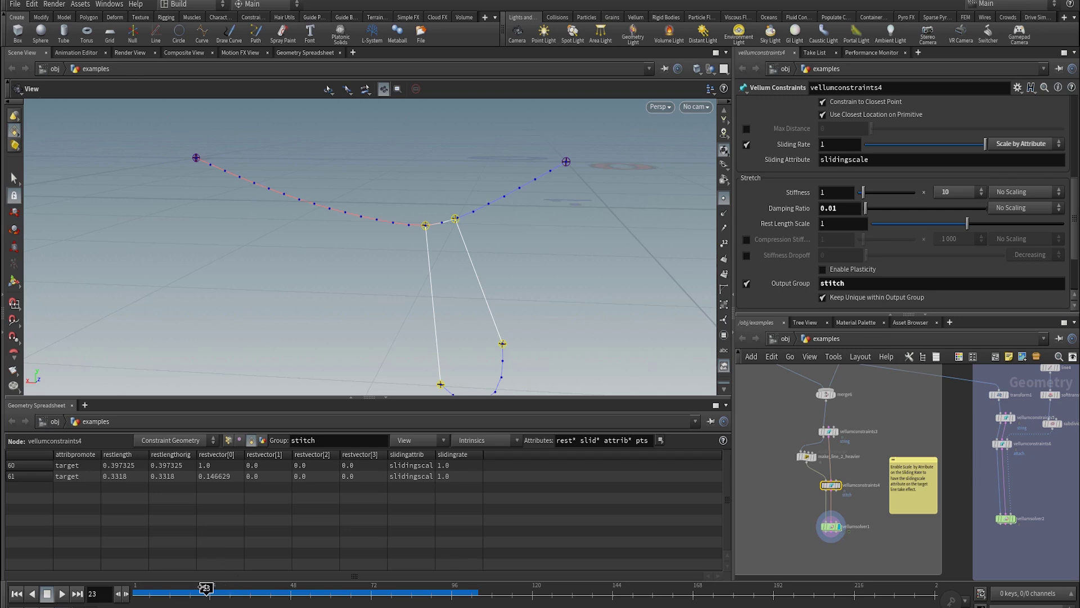
mouse_move(206, 589)
mouse_down()
mouse_move(285, 590)
mouse_move(136, 590)
mouse_move(227, 595)
mouse_move(152, 589)
mouse_up()
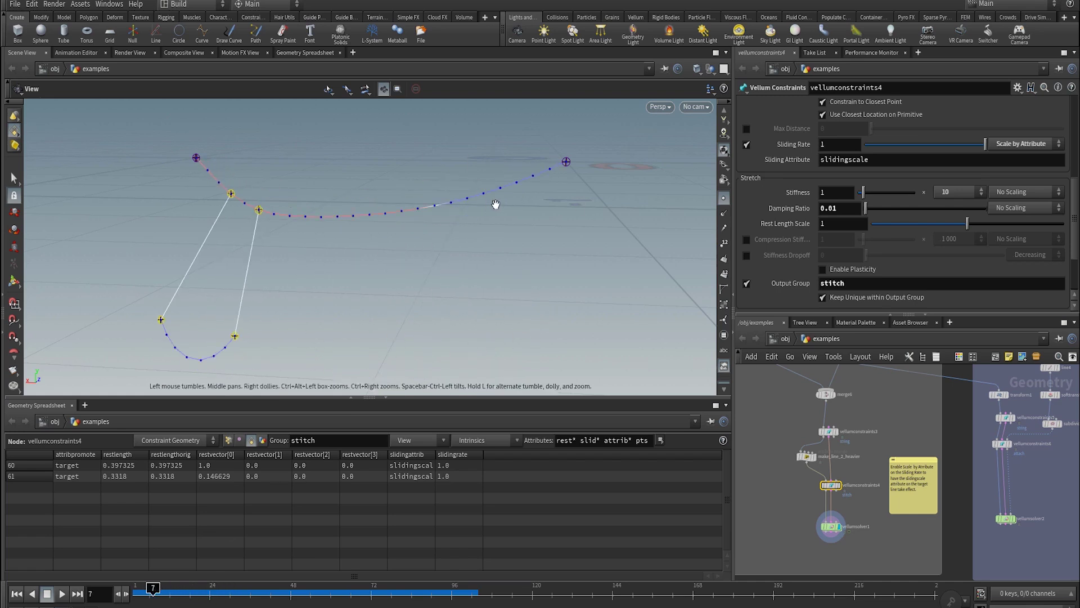
key(ctrl+Up)
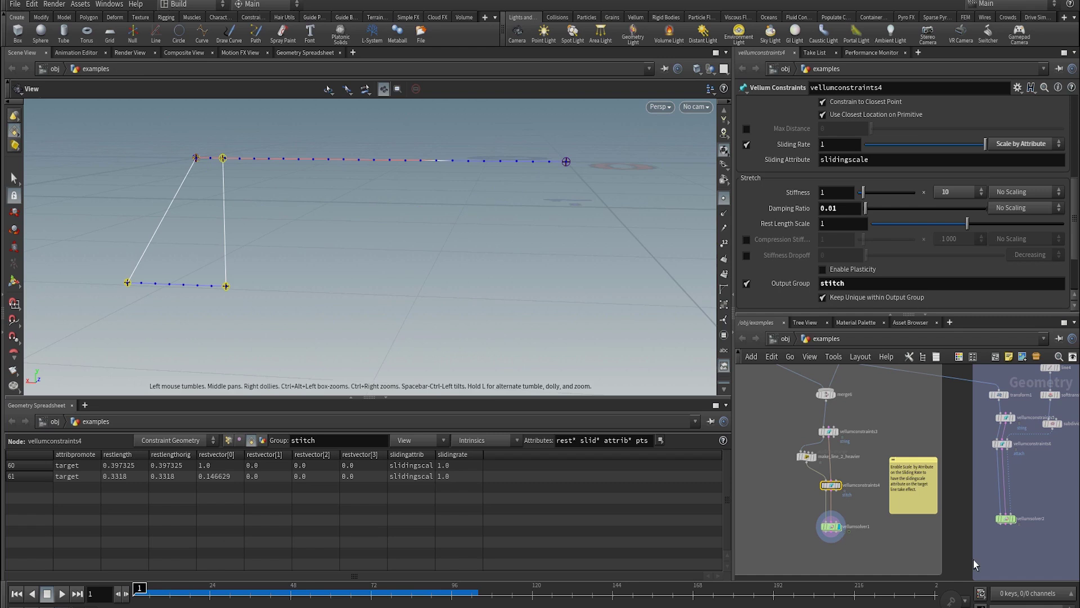
- Display the vellumsolver2 result from the sliding attach to polyline network and inspect the attached strands from a wider angle
scroll(887, 494, down, 2)
scroll(971, 444, up, 4)
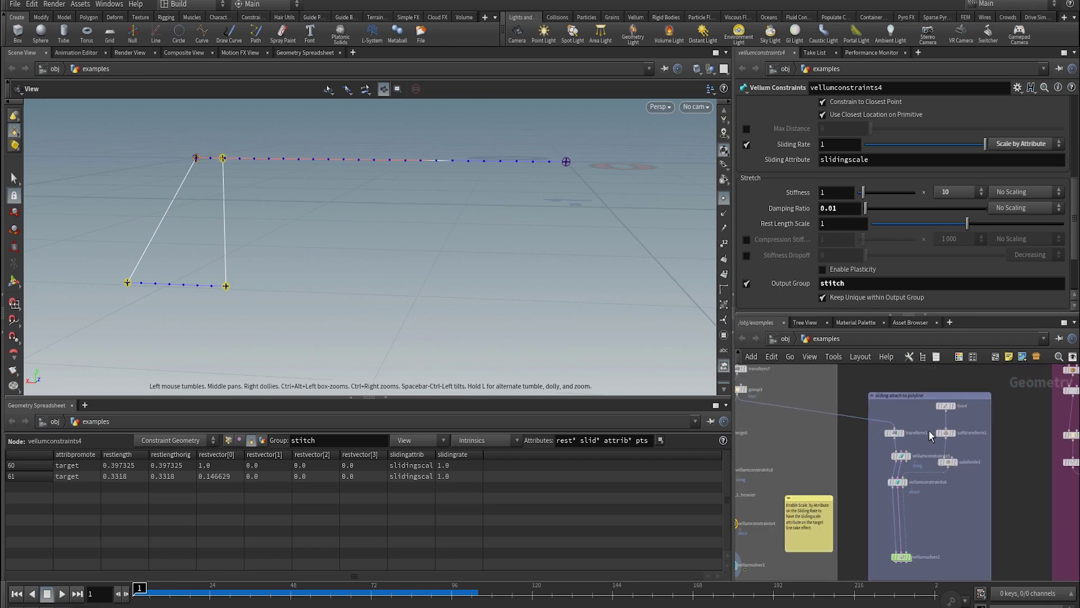
middle_drag(931, 524, 898, 444)
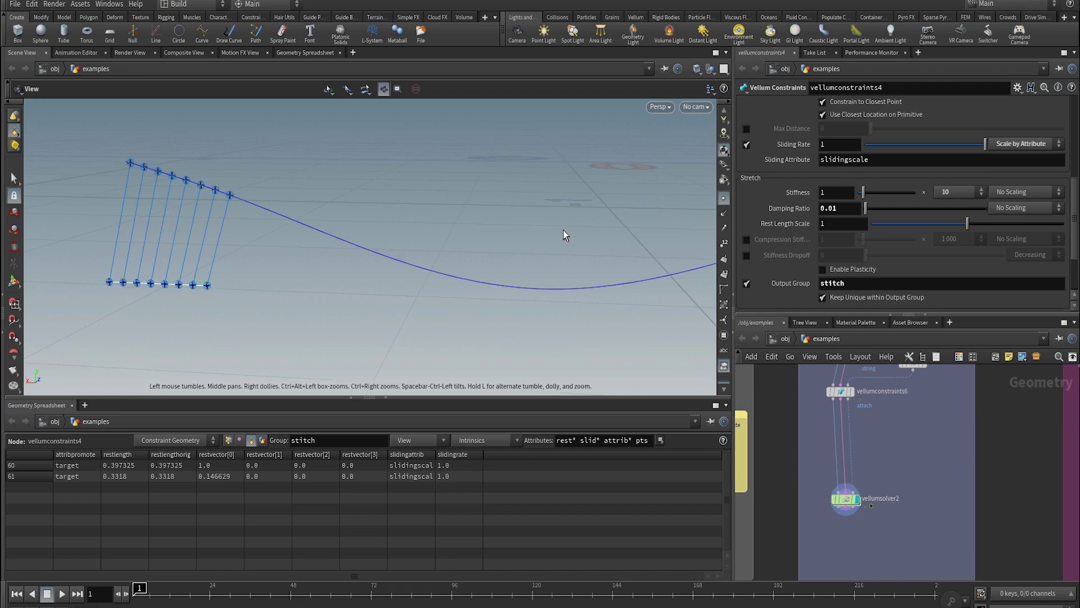
drag(559, 227, 911, 229)
middle_drag(884, 389, 885, 495)
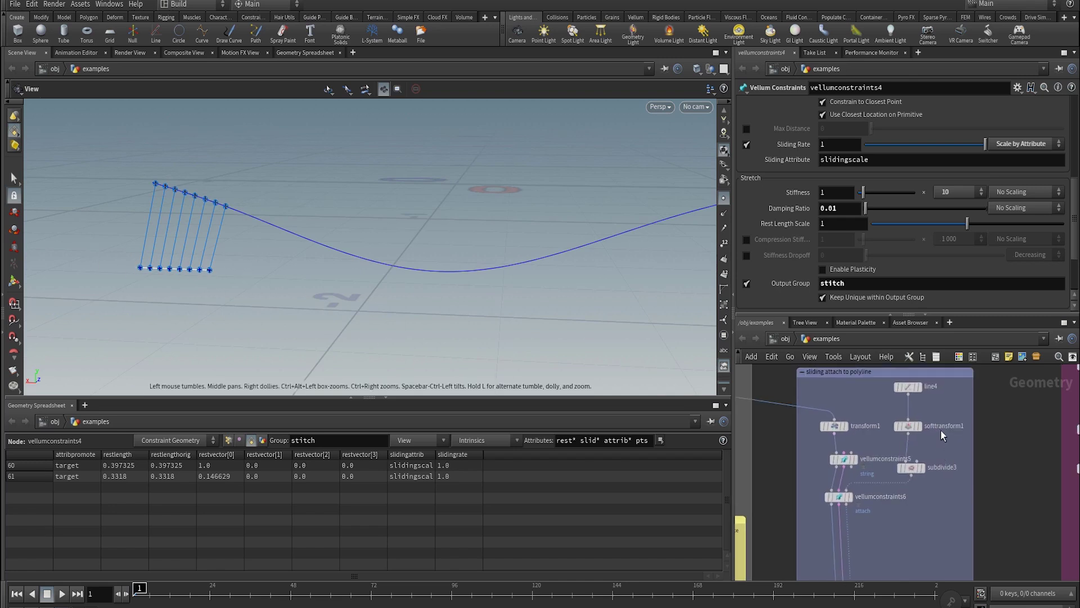
- Display the subdivide3 output and examine the full target curve in the viewport
middle_drag(937, 410, 901, 402)
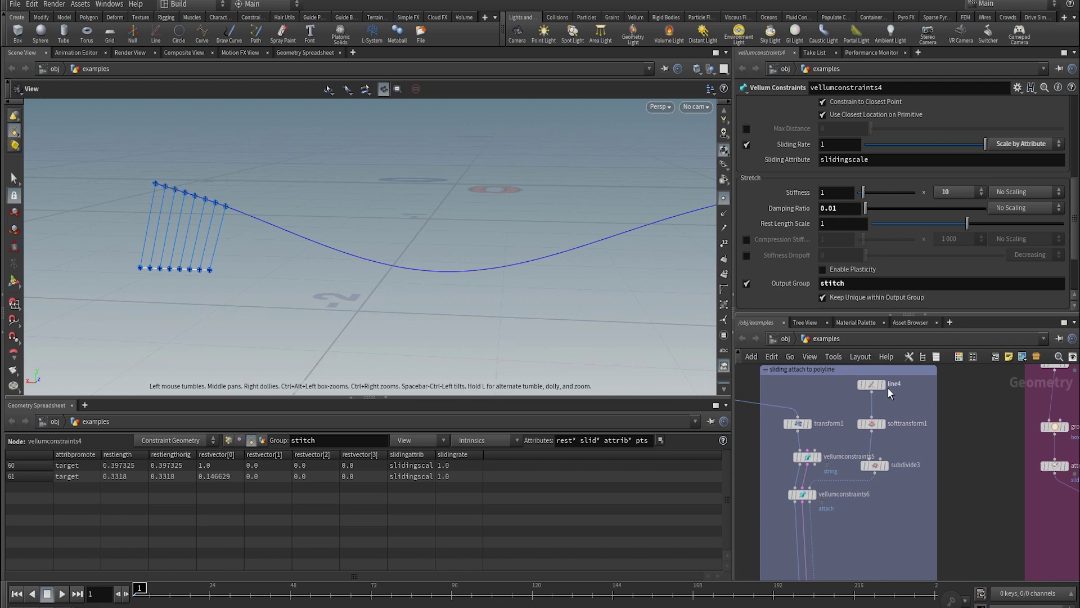
click(885, 466)
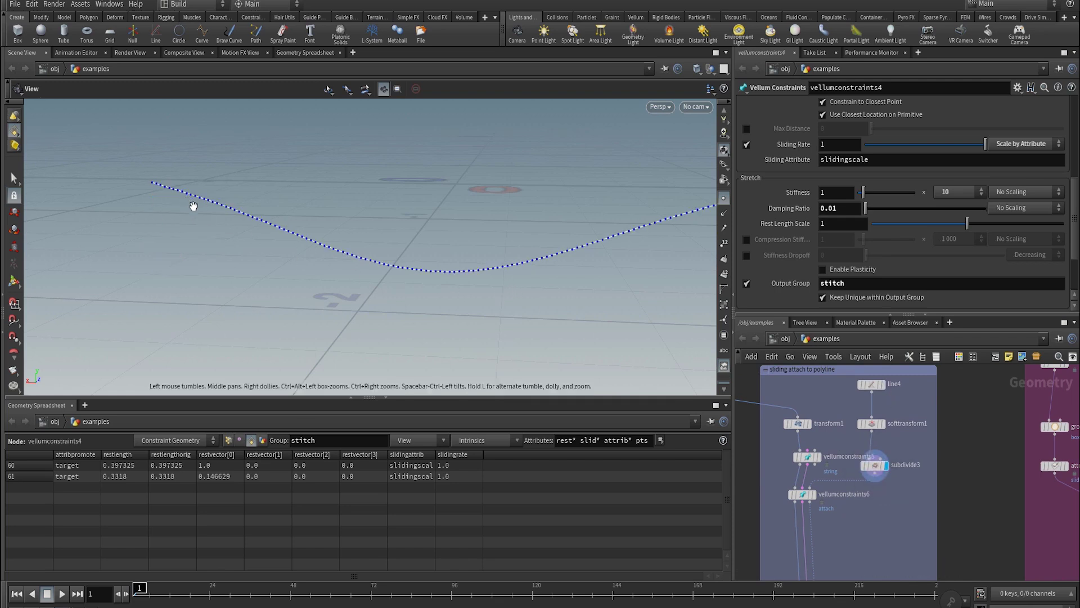
drag(444, 210, 303, 210)
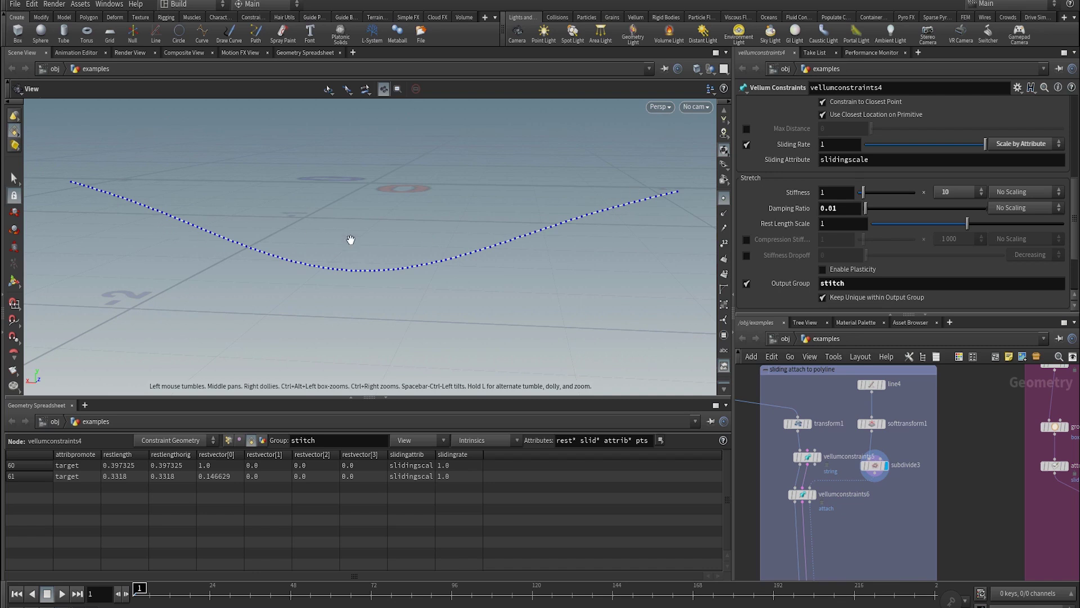
drag(308, 226, 450, 228)
- Show the vellumconstraints6 parameters, play the vellumsolver2 sliding simulation, and return to the first frame
click(802, 494)
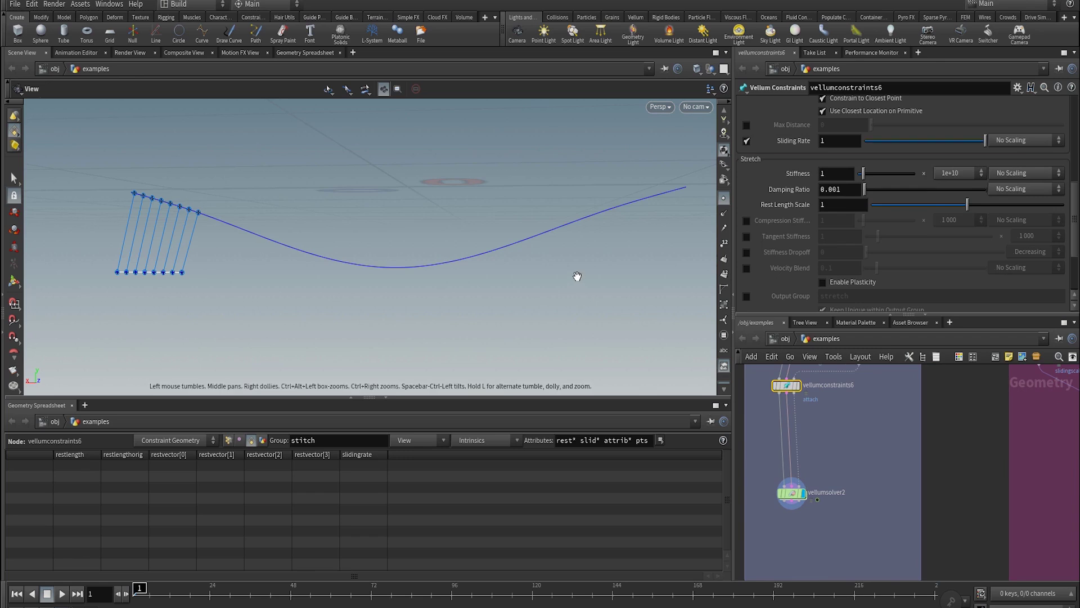
key(Up)
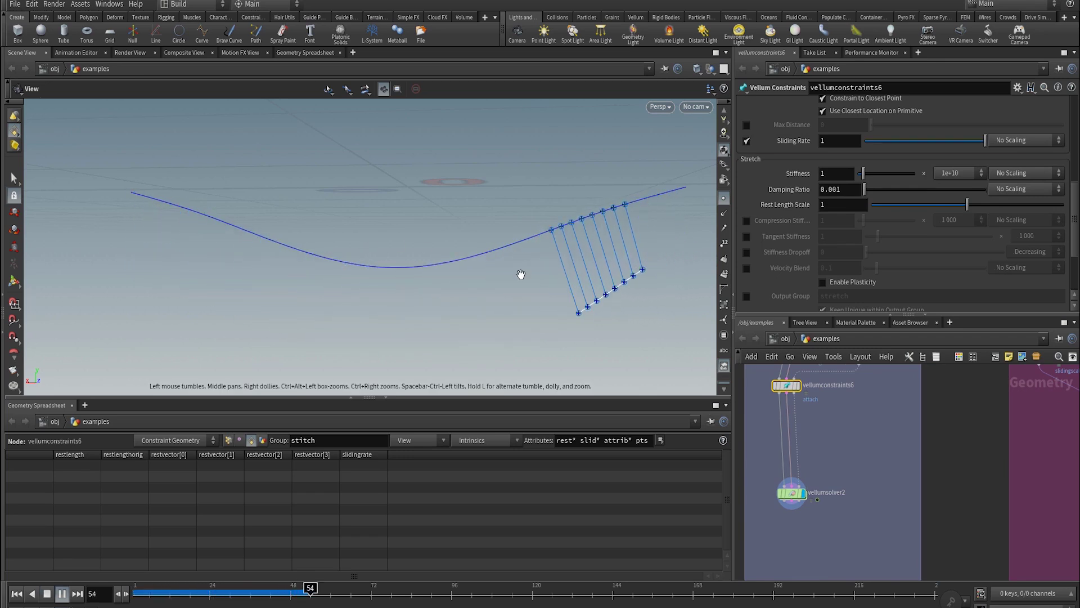
drag(521, 274, 573, 207)
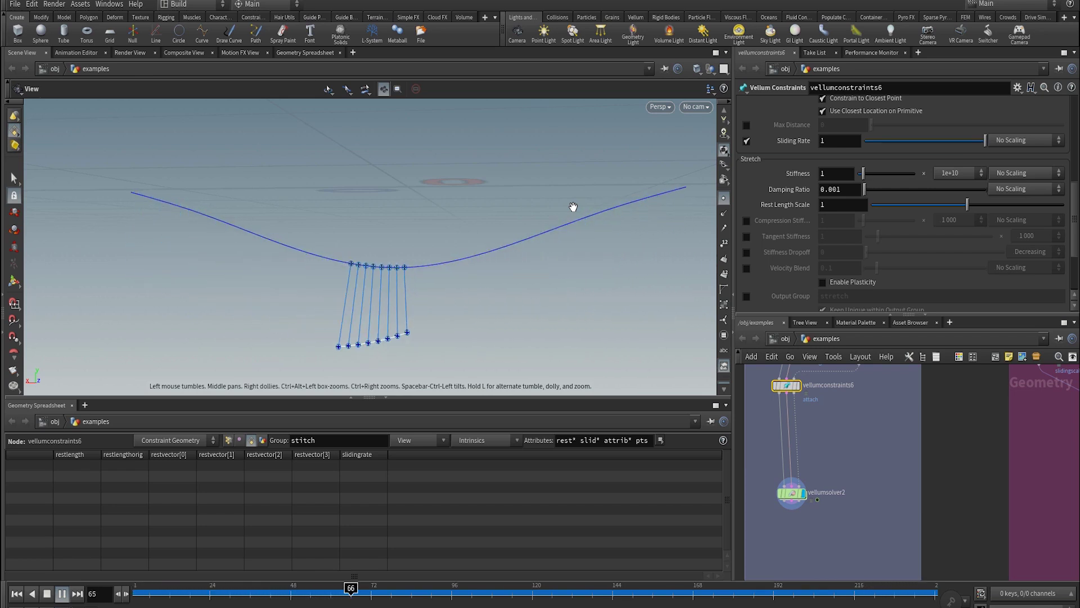
key(ctrl+Up)
- Collapse the Geometry Spreadsheet pane to enlarge the 3D viewport
middle_drag(960, 489, 754, 533)
middle_drag(844, 434, 878, 404)
scroll(852, 515, up, 2)
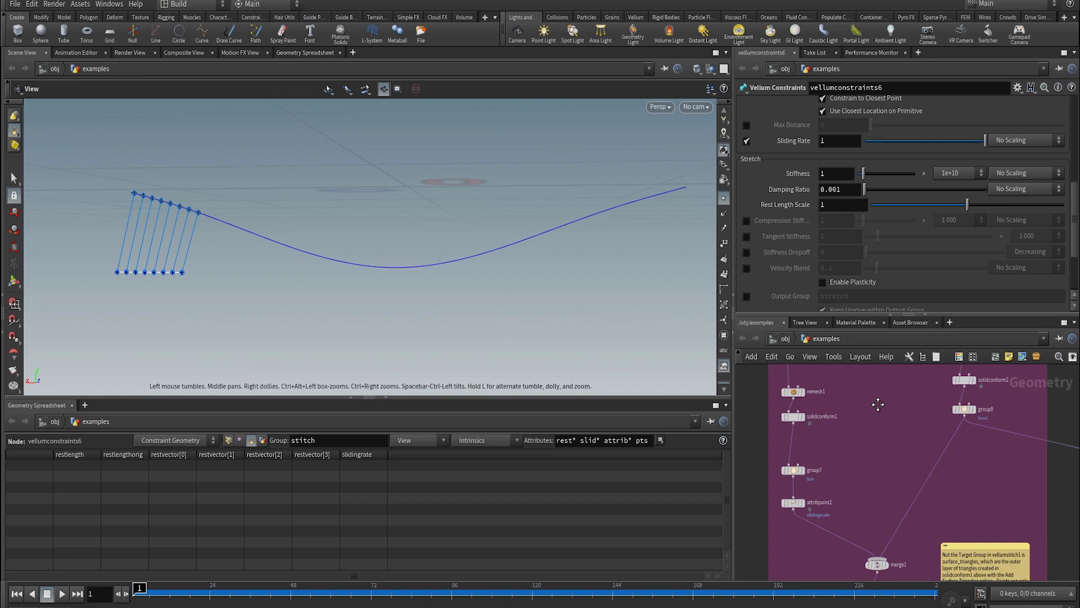
click(387, 398)
- Find the vellumtetrahedral node in the purple tetrahedral stitch network and show its parameters
middle_drag(829, 444, 845, 508)
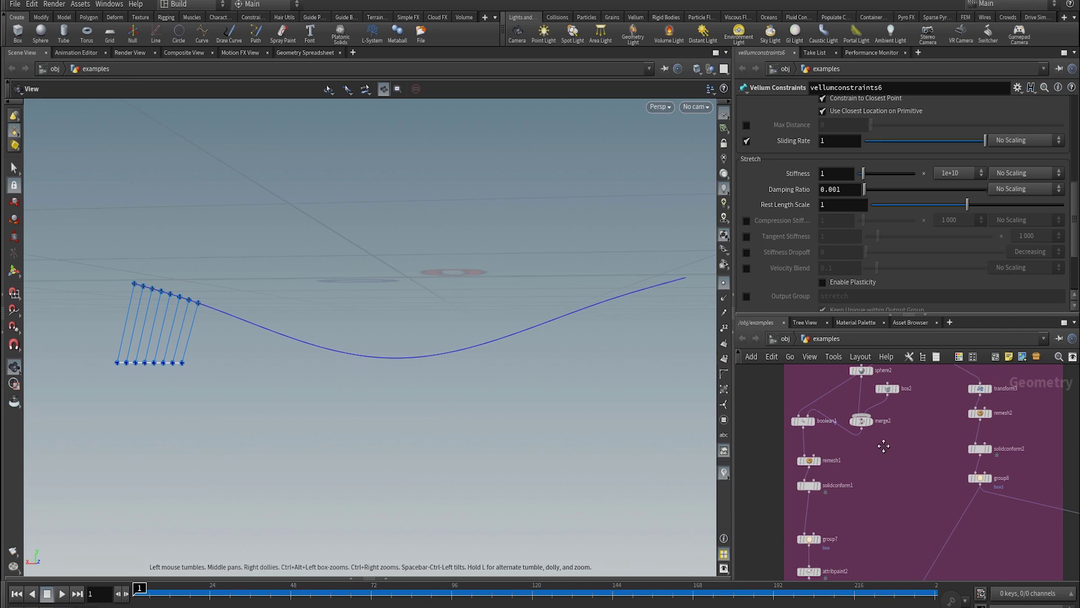
middle_drag(883, 446, 880, 388)
middle_drag(833, 435, 809, 441)
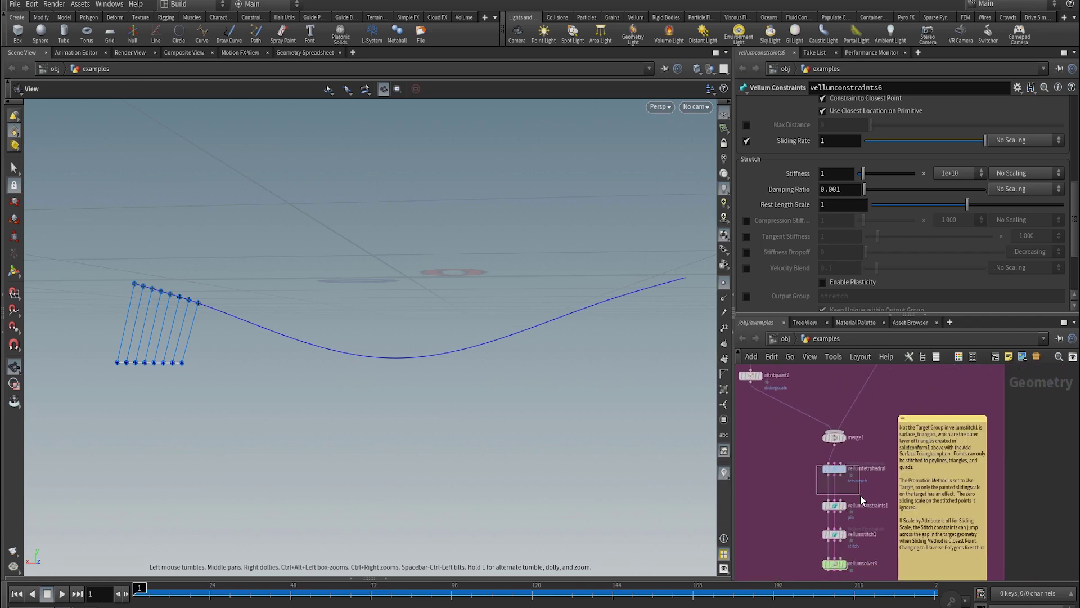
click(830, 469)
scroll(849, 163, up, 2)
scroll(865, 134, up, 3)
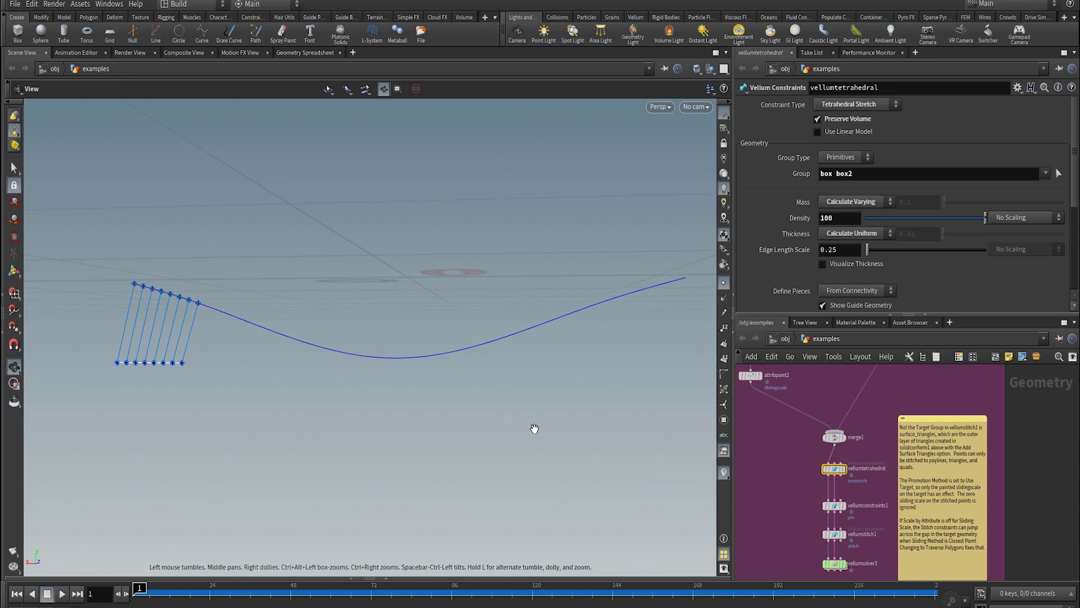
- Display the vellumsolver3 result and turn off the point markers in the viewport
middle_drag(839, 501, 803, 407)
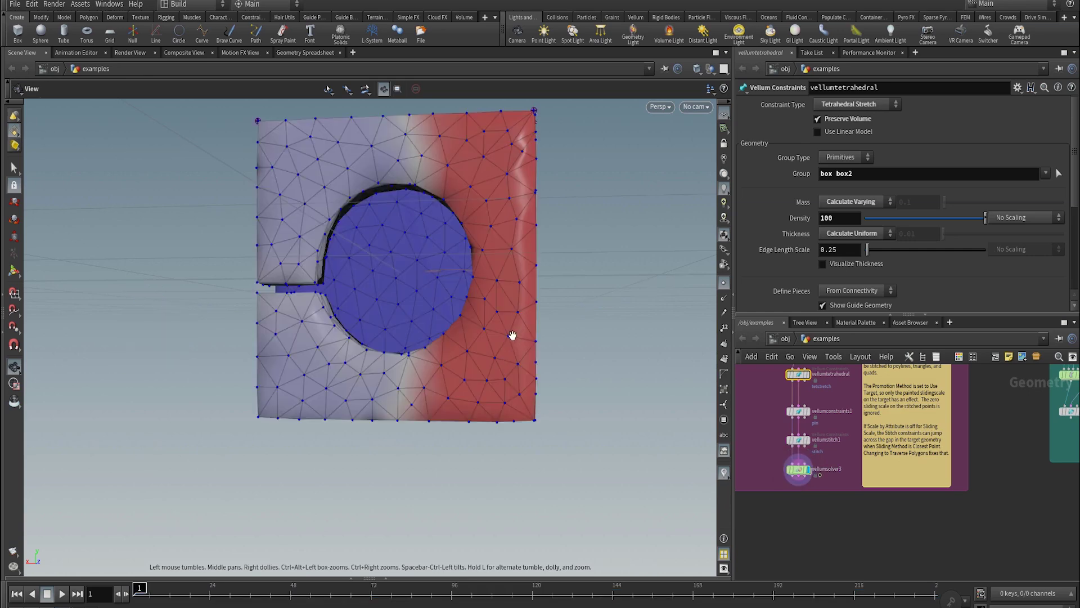
drag(511, 336, 698, 299)
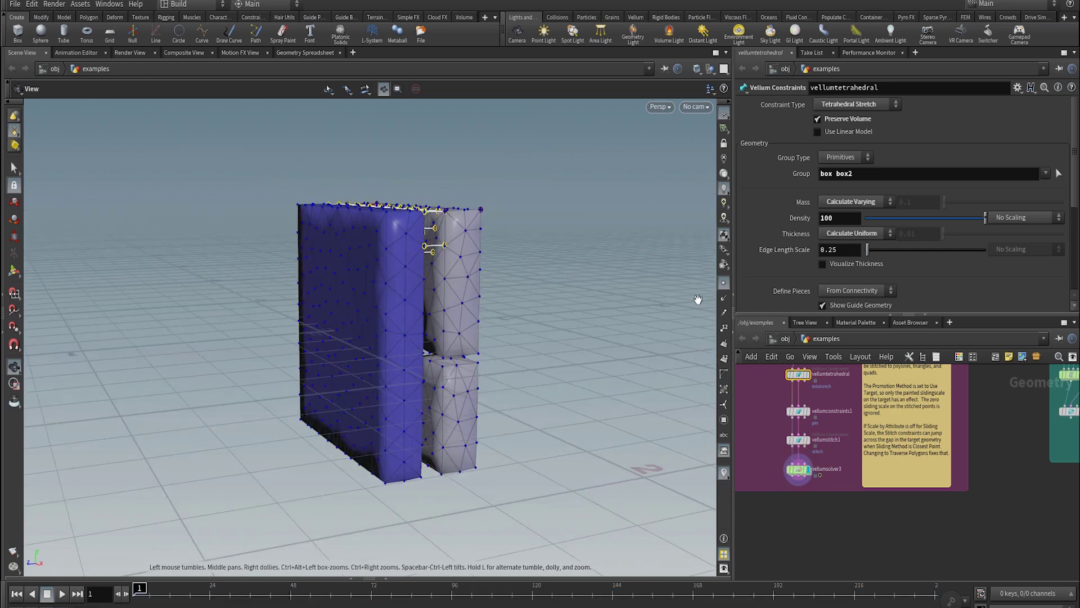
click(723, 284)
drag(403, 244, 453, 212)
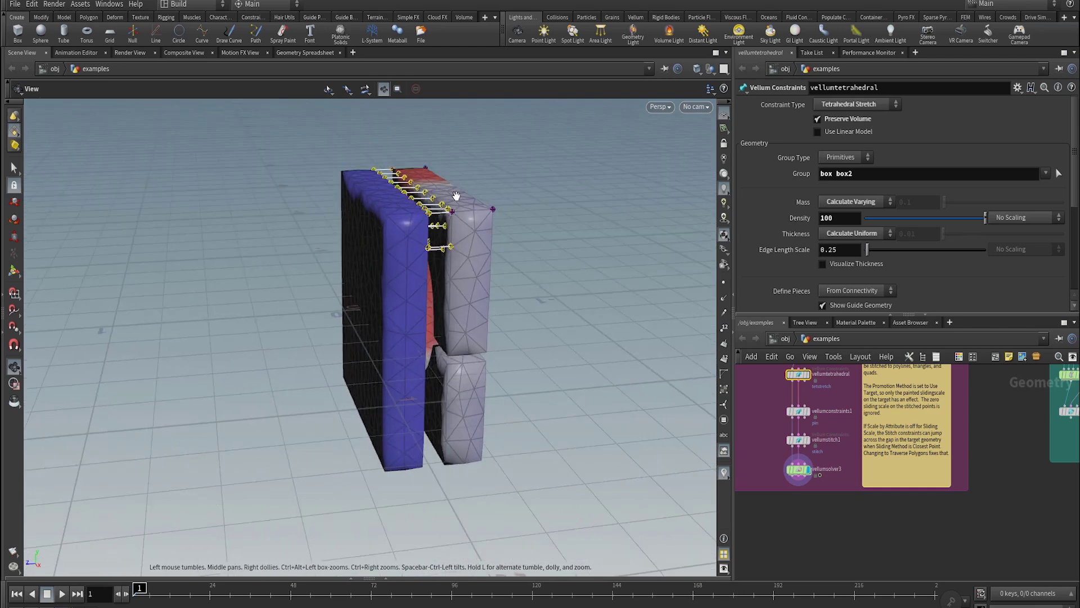
- Play the vellumsolver3 simulation, then examine the stitch constraints across the hole at frames 20 and 64
key(Up)
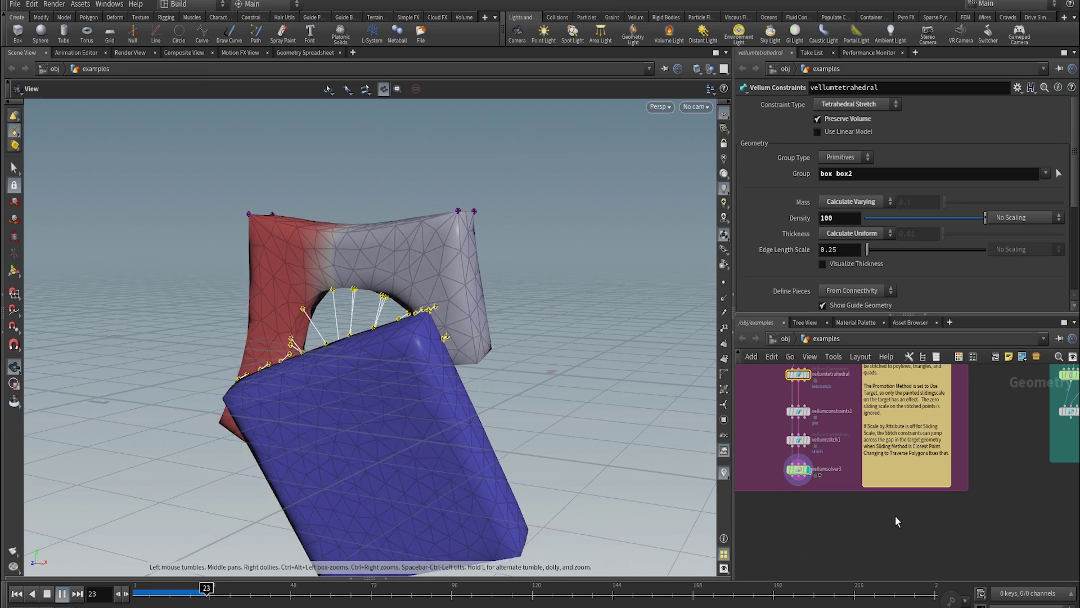
middle_drag(841, 491, 822, 417)
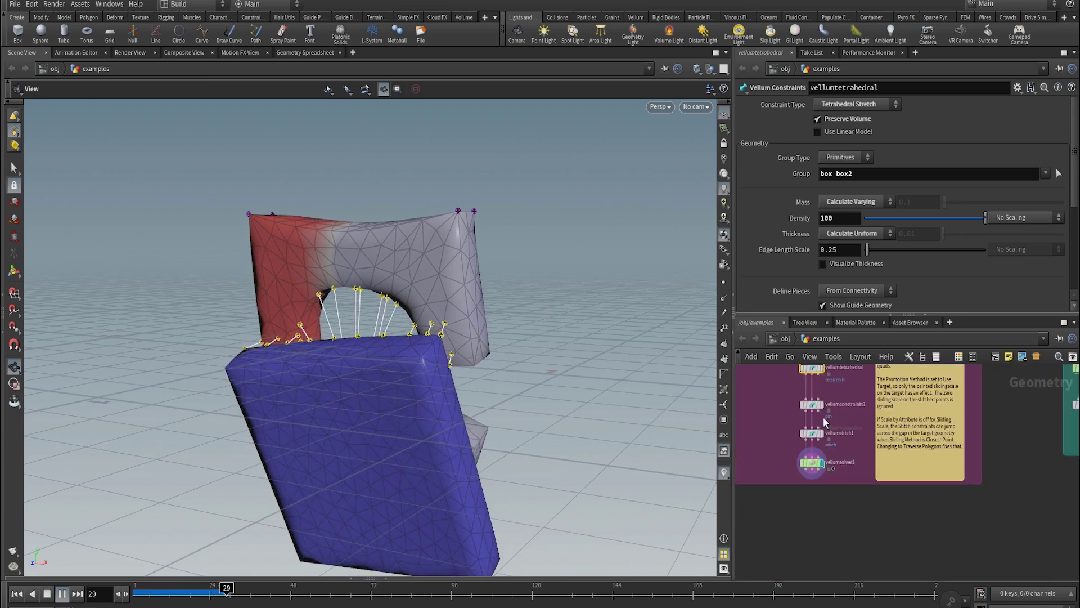
middle_drag(765, 366, 826, 430)
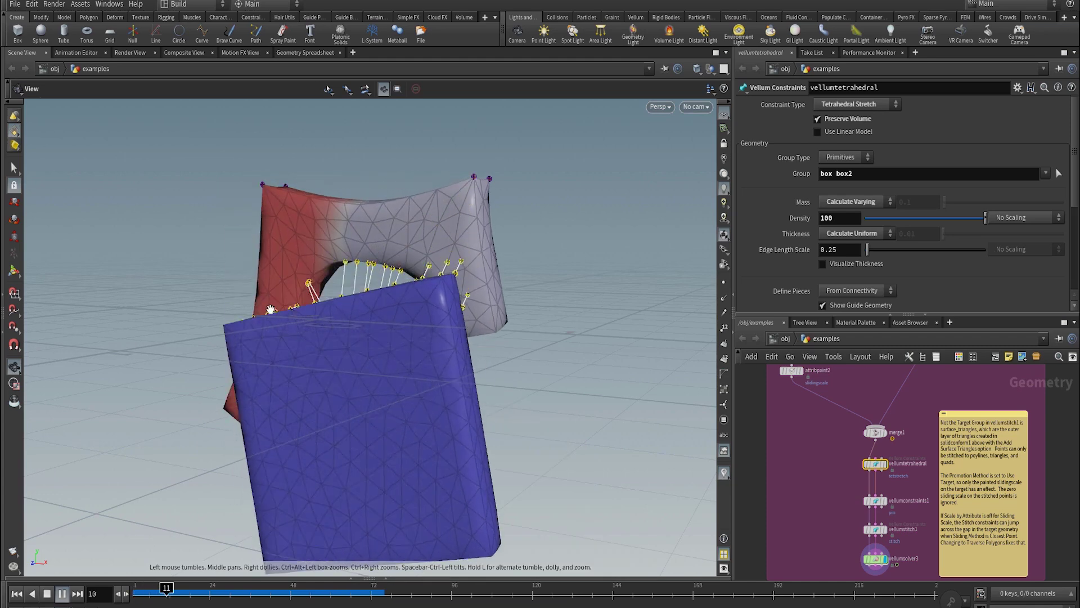
drag(329, 348, 362, 414)
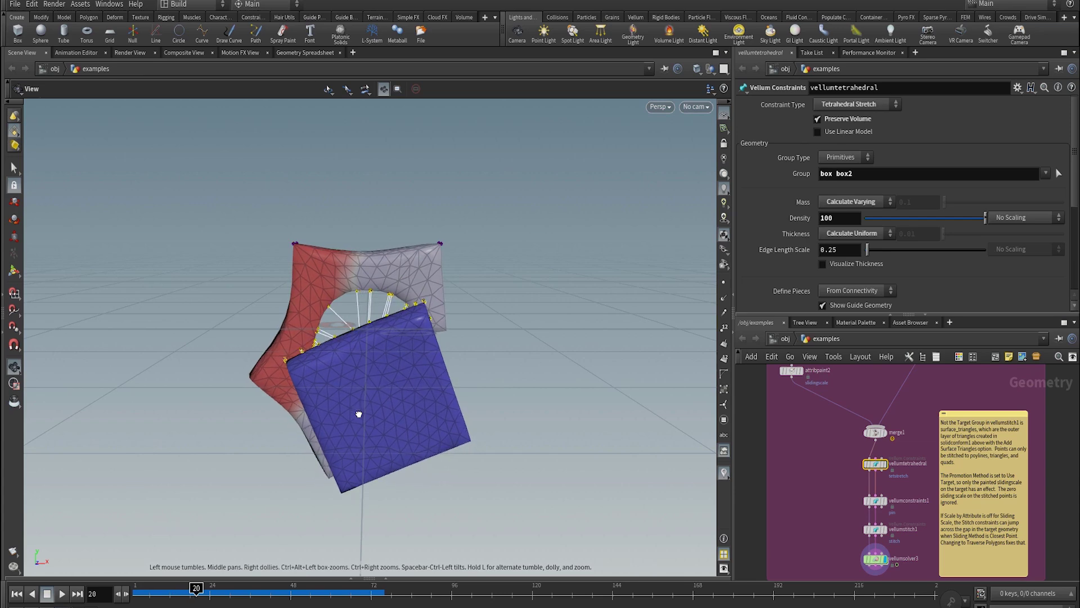
right_drag(448, 325, 509, 216)
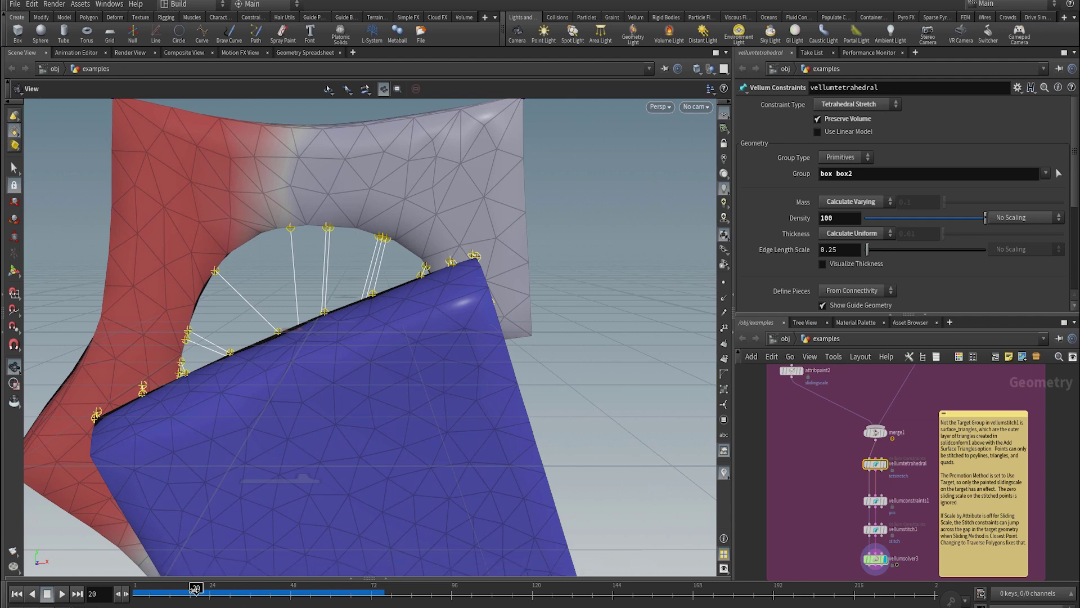
drag(194, 590, 351, 603)
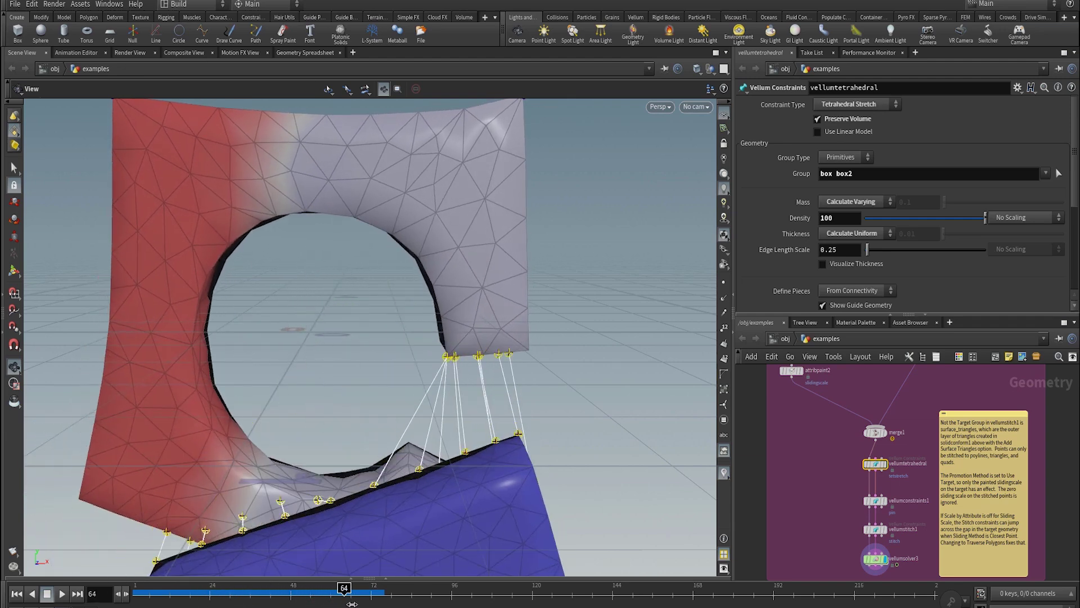
drag(550, 341, 533, 348)
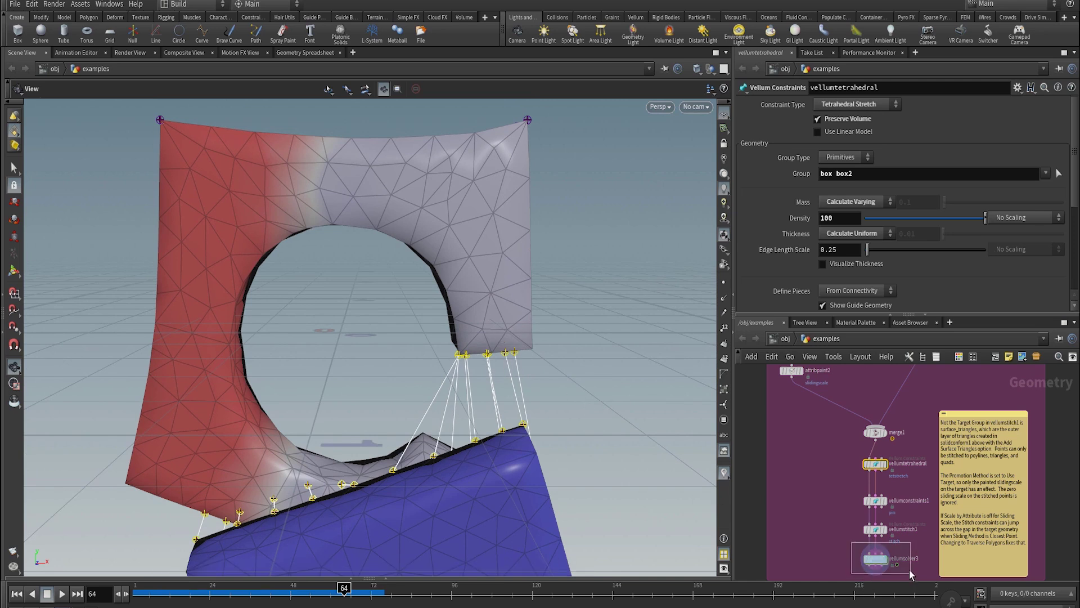
- Show the vellumsolver3 parameters and continue the simulation, stopping at frame 77
middle_drag(909, 569, 909, 533)
click(875, 523)
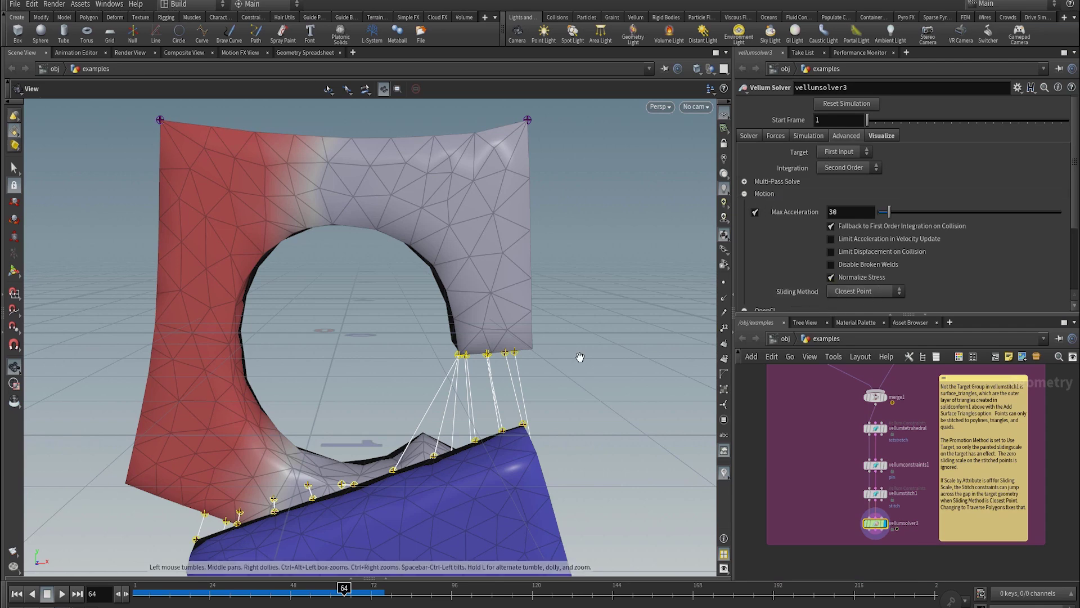
drag(586, 328, 619, 372)
key(Up)
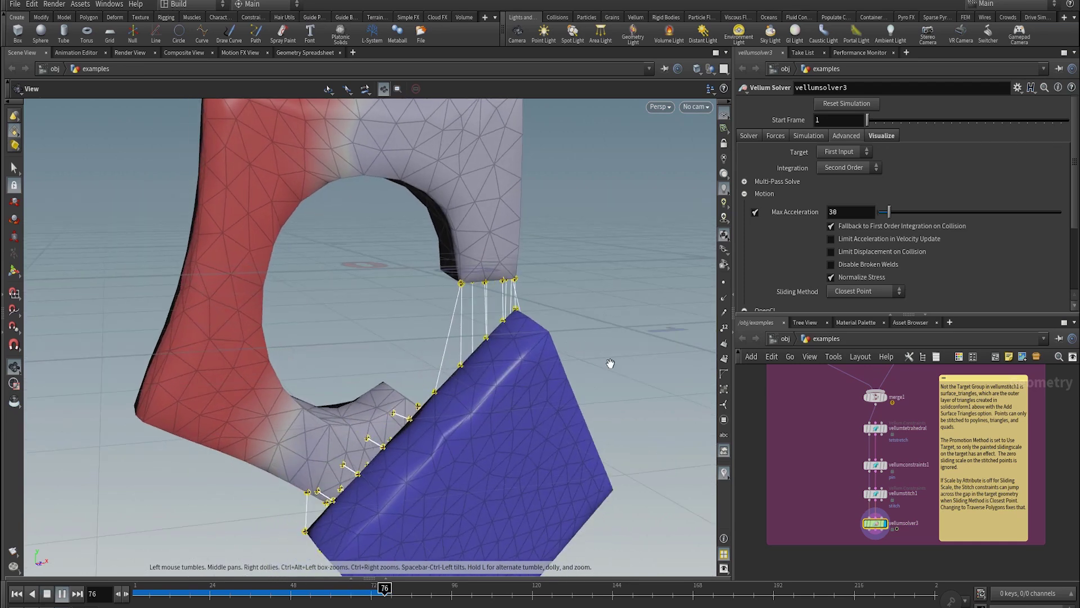
key(Up)
drag(445, 390, 496, 177)
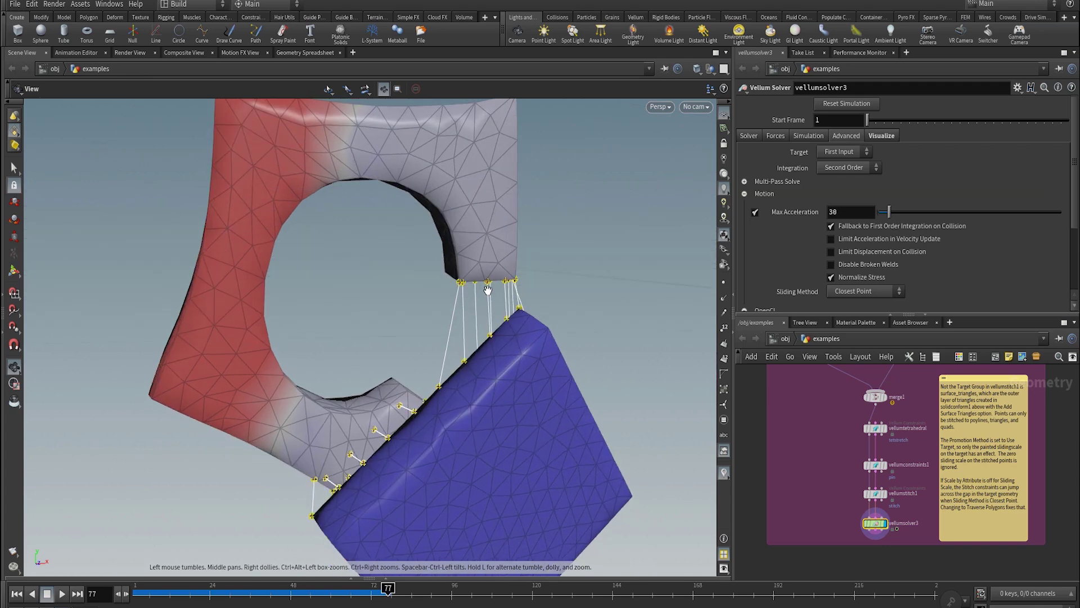
- Examine from several angles how the stitch constraints span the gap between the two blocks at frame 77
scroll(487, 302, up, 3)
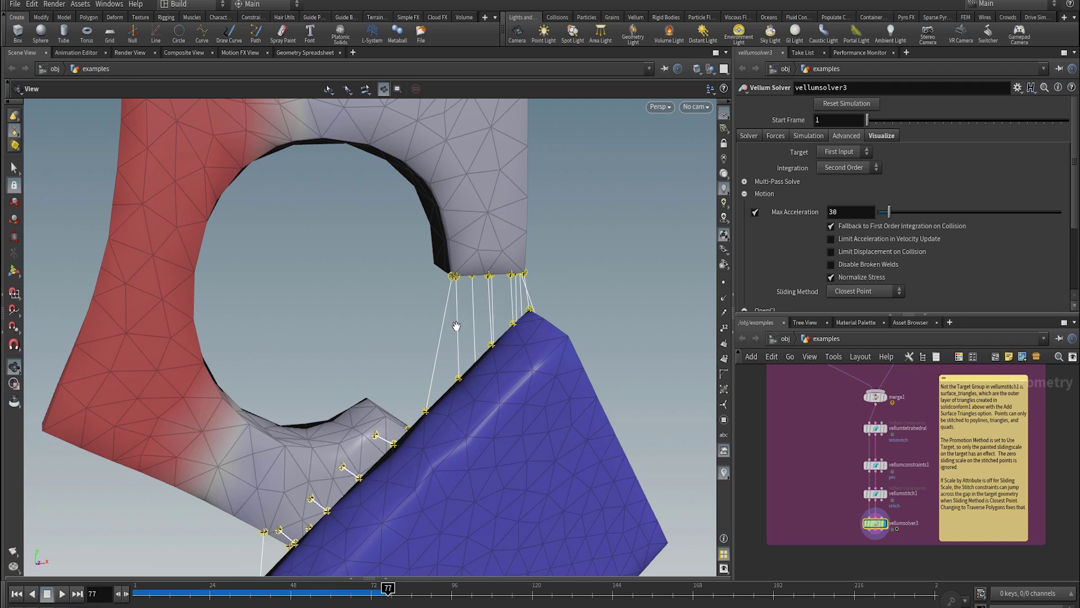
drag(456, 325, 464, 337)
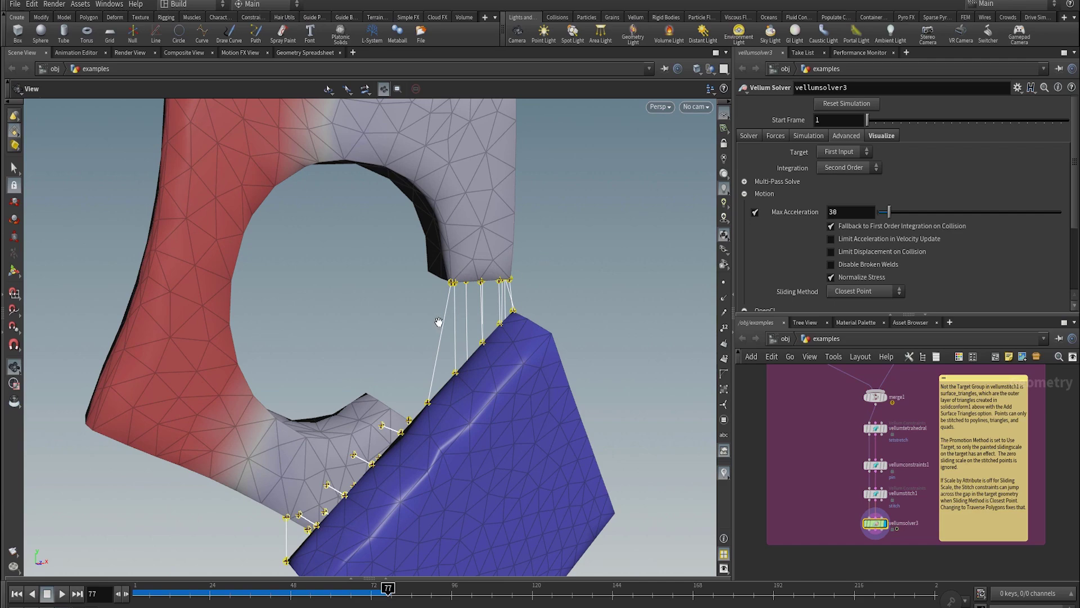
drag(439, 322, 508, 350)
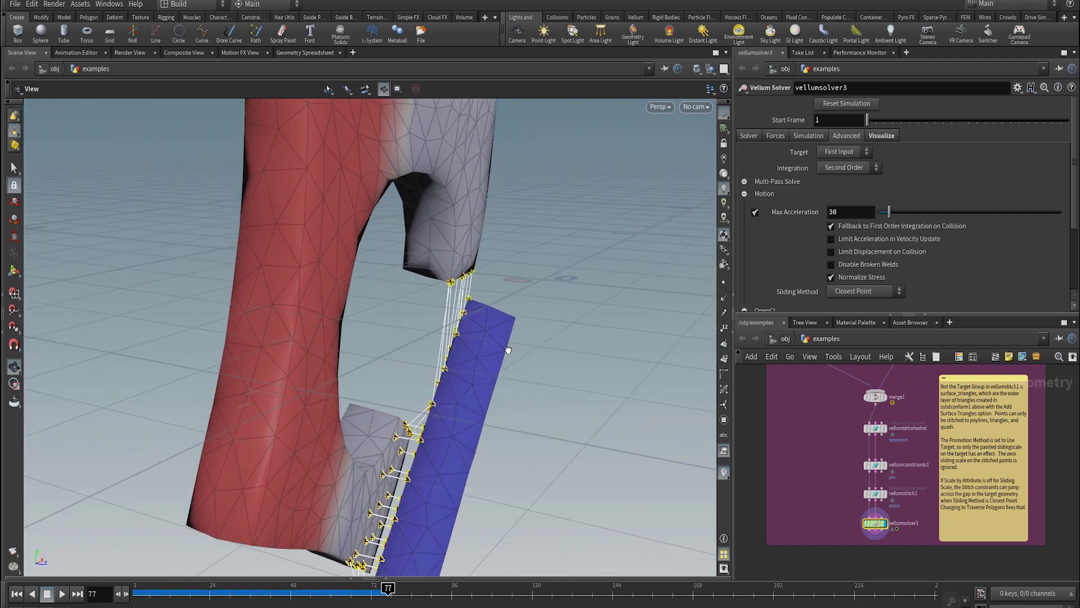
drag(466, 284, 366, 287)
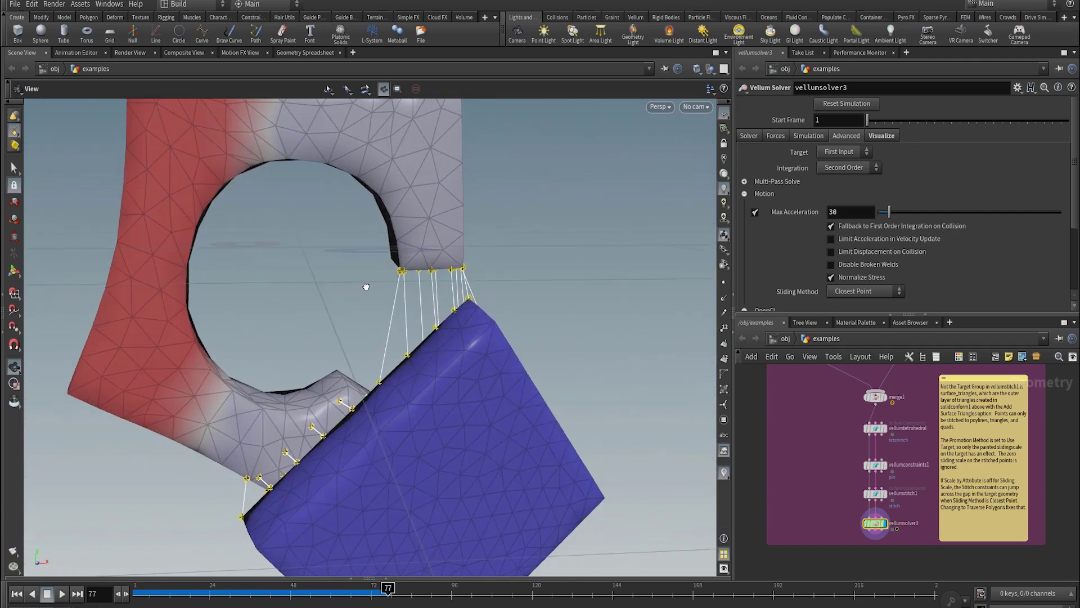
- Replay the simulation from the start, return to frame 1, and turn off the viewport visualizers
key(ctrl+Up)
key(Up)
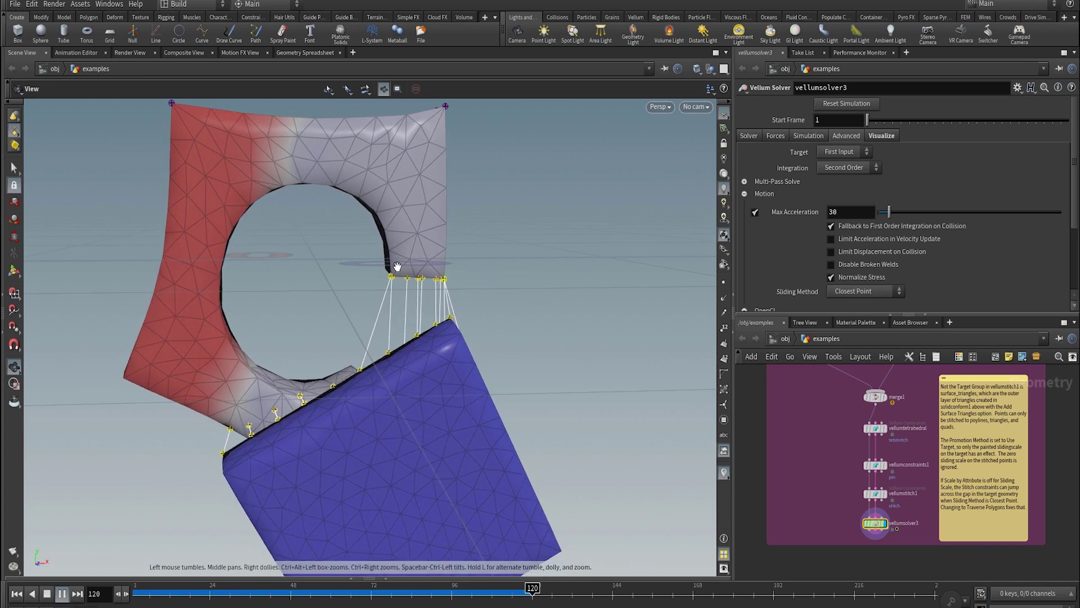
key(ctrl+Up)
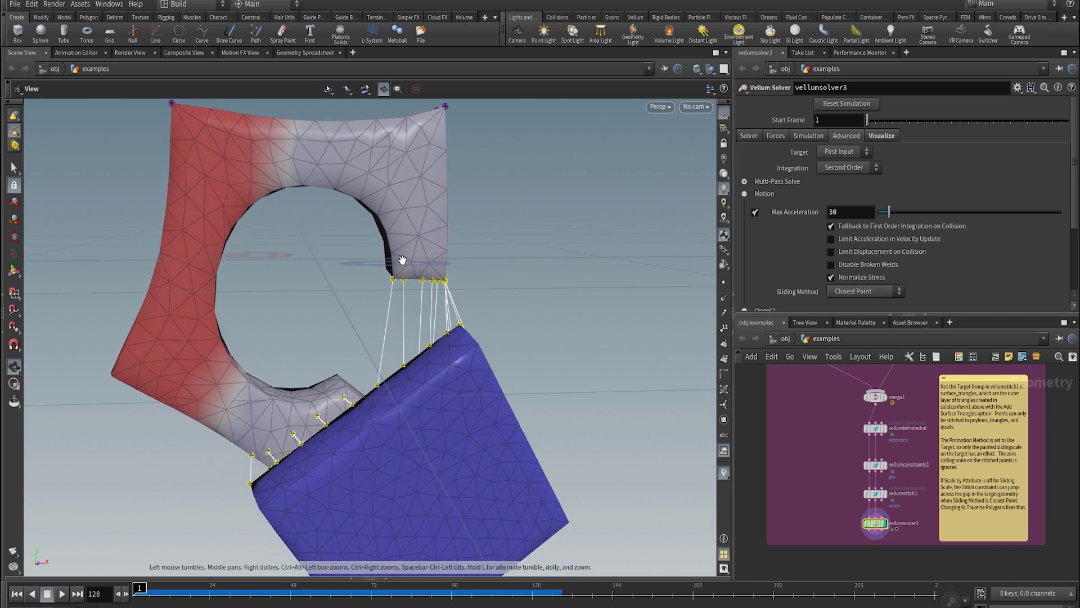
click(724, 472)
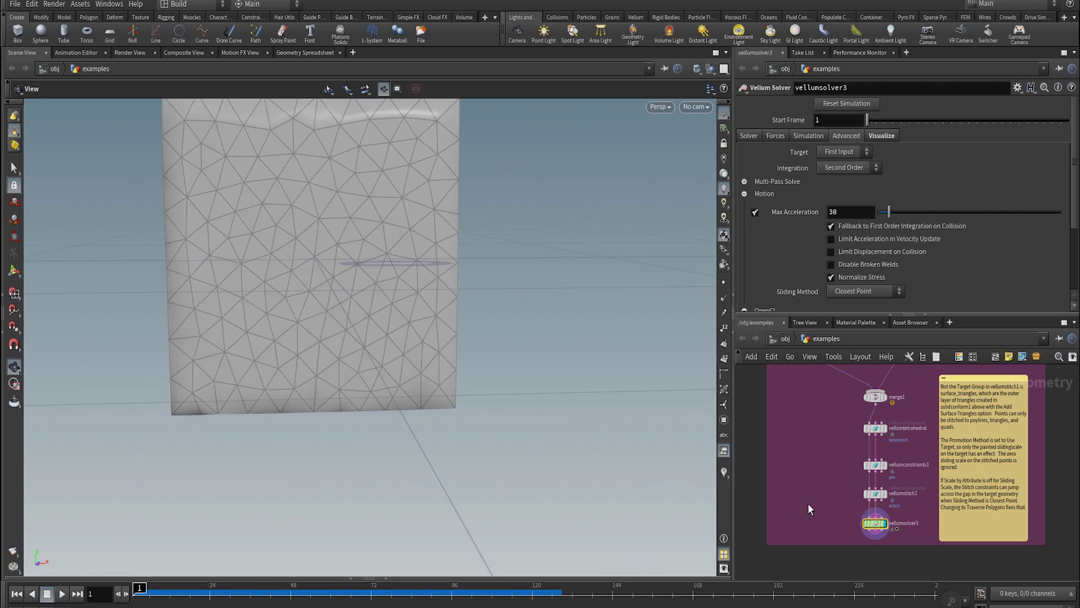
- Set the sliding rate scaling of vellumstitch1 to No Scaling
click(866, 493)
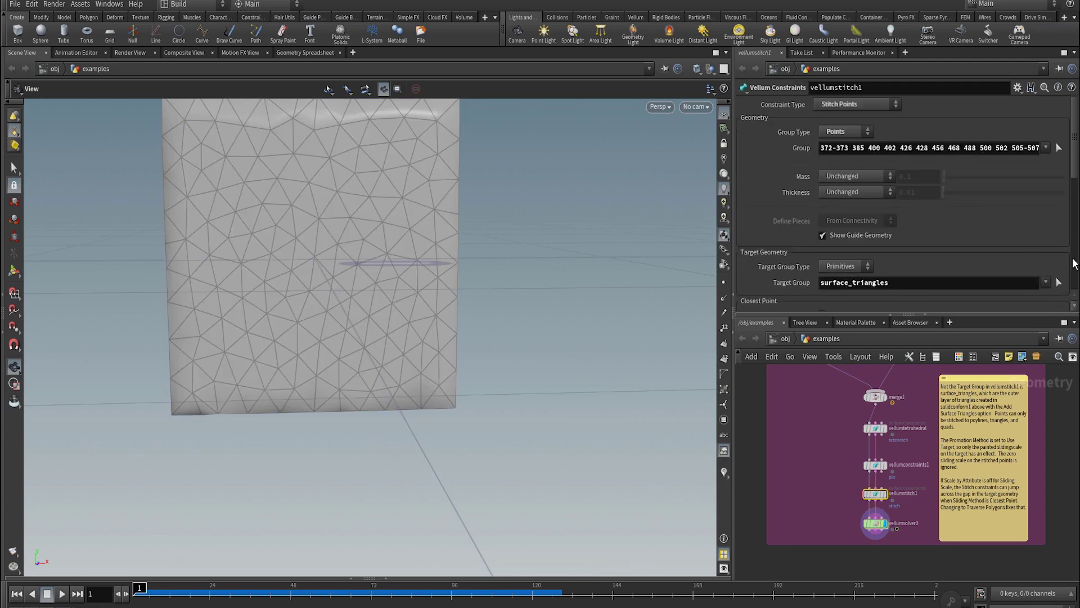
scroll(1075, 264, down, 3)
click(1027, 235)
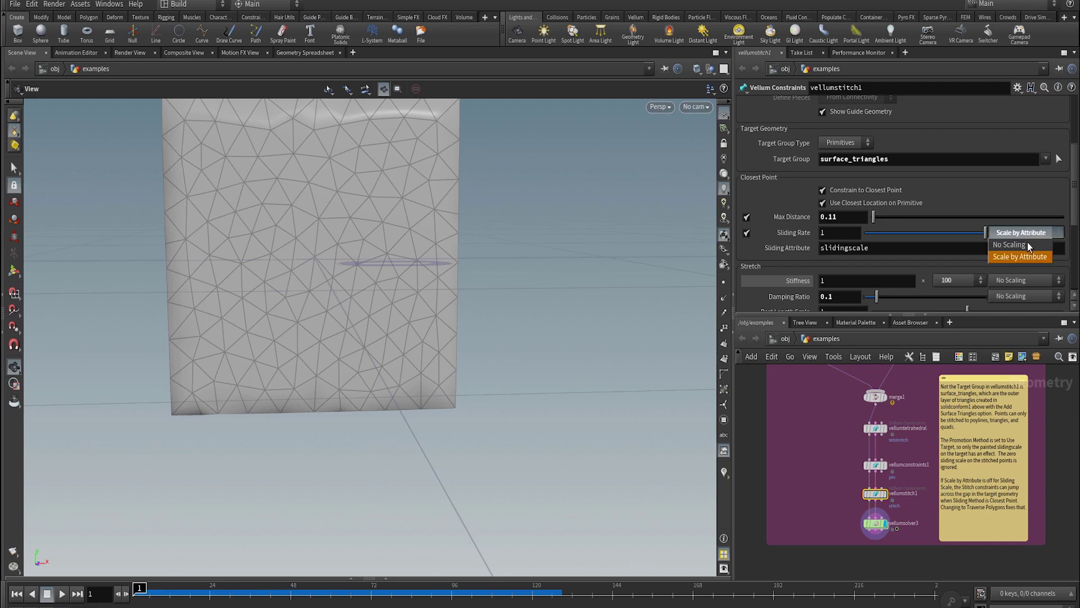
click(1026, 245)
- Play the simulation, restart it, and stop at frame 15 to view the stitch constraints at an angle
key(Up)
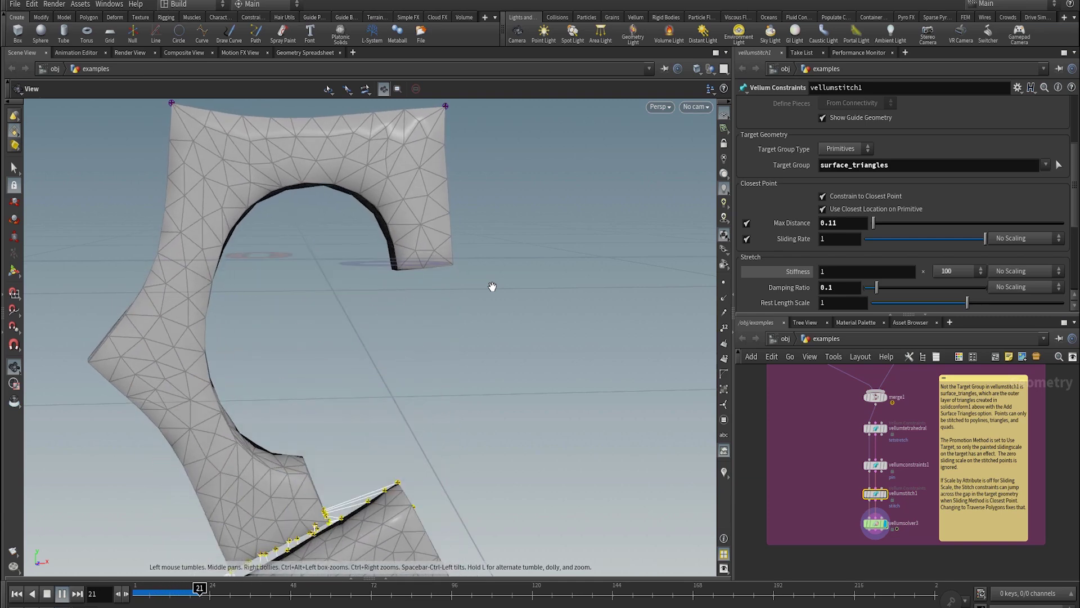
key(ctrl+Up)
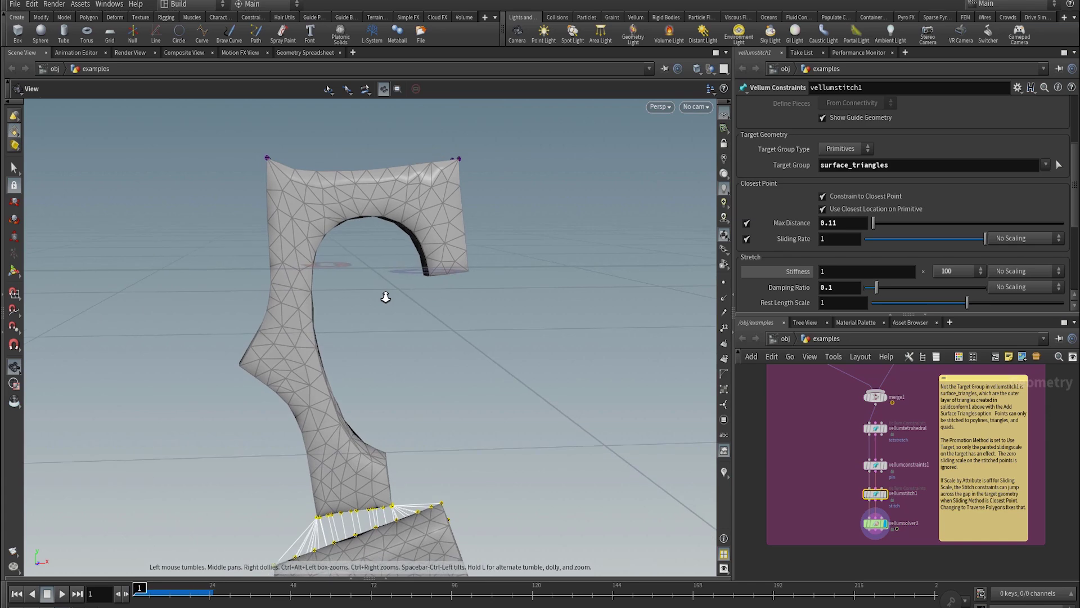
key(Up)
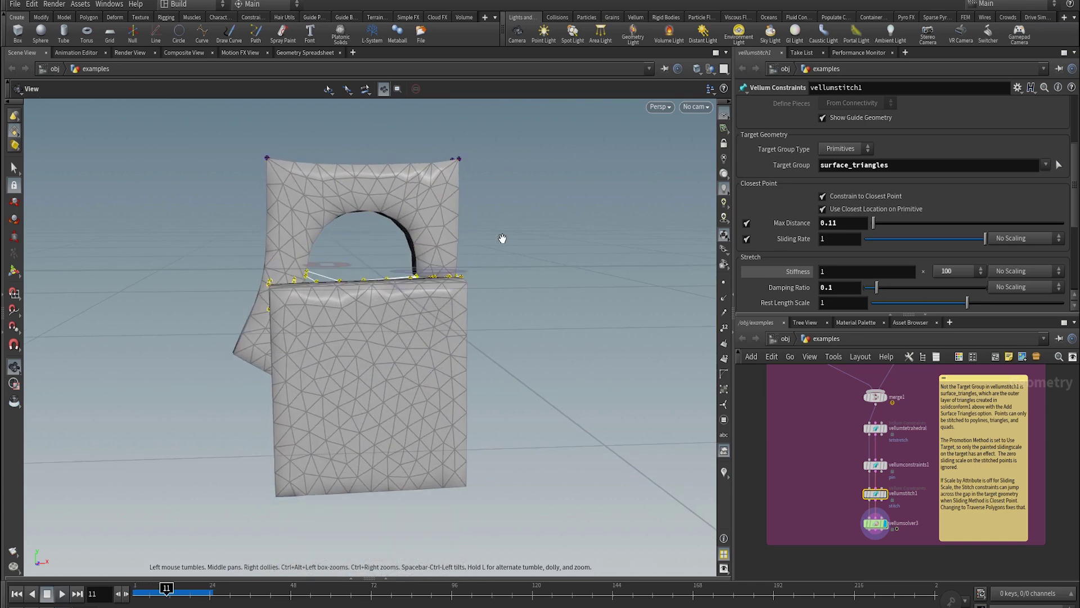
drag(504, 236, 458, 321)
right_drag(457, 321, 544, 326)
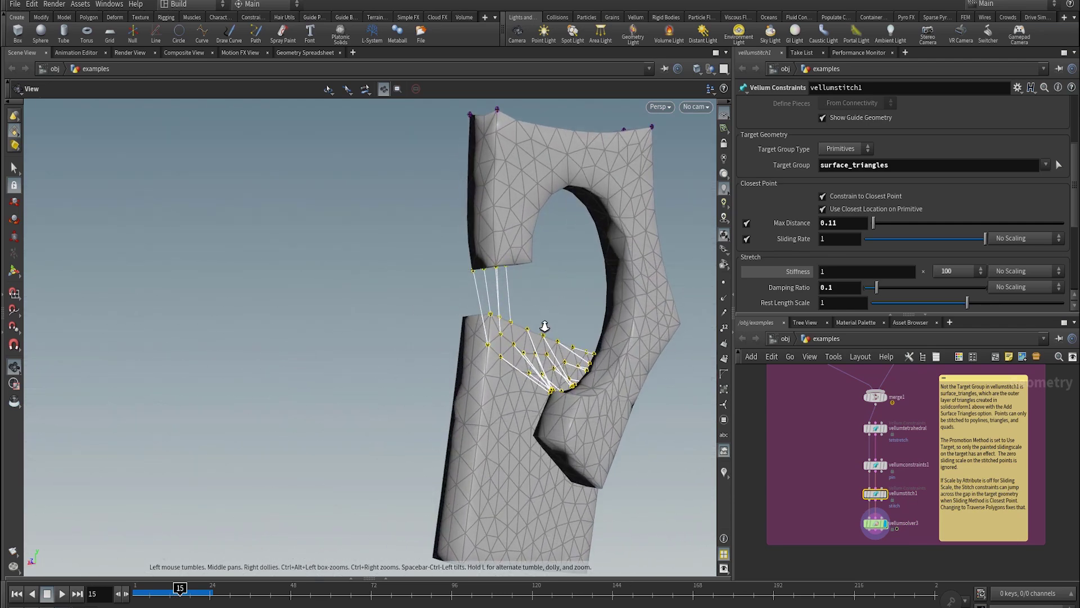
- Step back to frame 11 and forward to frame 13 to examine how the stitch constraints behave around the gap
key(Left)
key(Left)
key(Left)
key(Left)
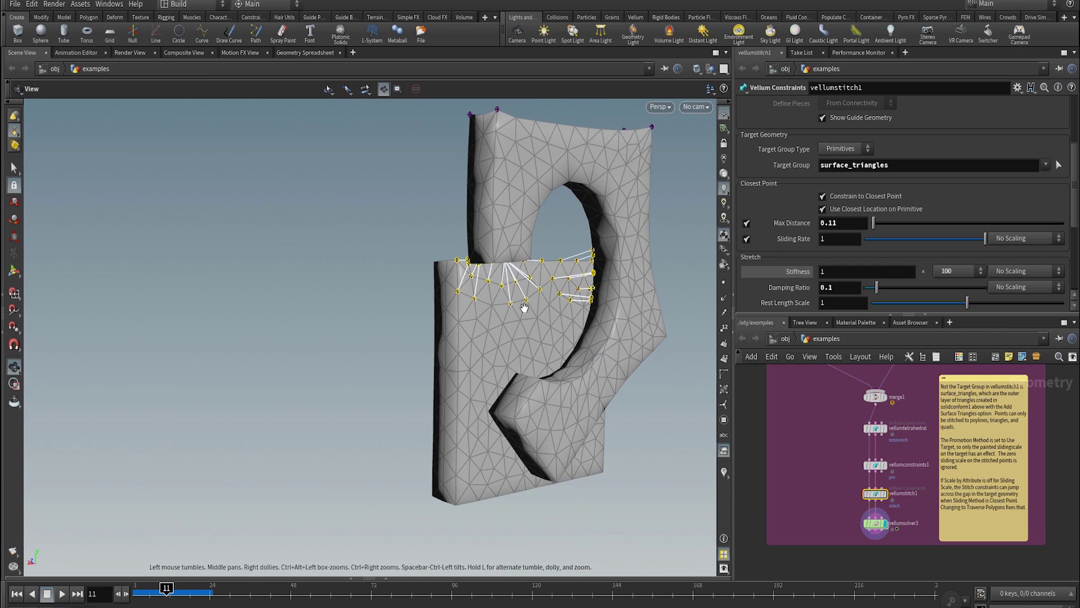
key(Right)
key(Right)
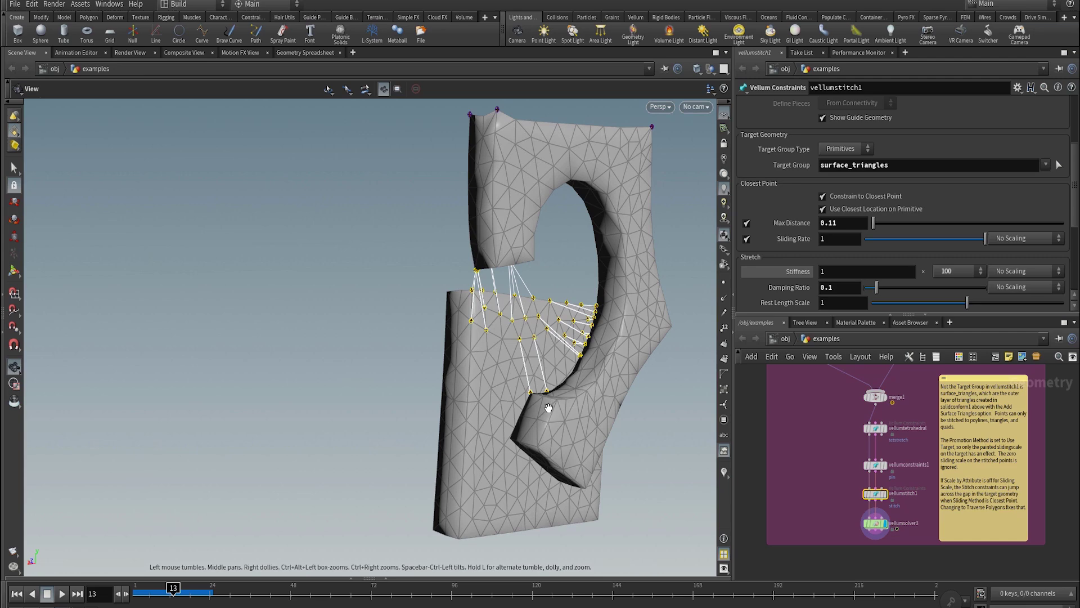
- Advance the simulation to frame 32 and examine the stitch constraints between the two blocks from the front
key(Right)
key(Right)
key(Right)
key(Right)
key(Right)
key(Right)
key(Right)
key(Right)
key(Right)
key(Right)
key(Right)
key(Right)
key(Right)
key(Right)
key(Right)
key(Right)
key(Right)
key(Right)
key(Right)
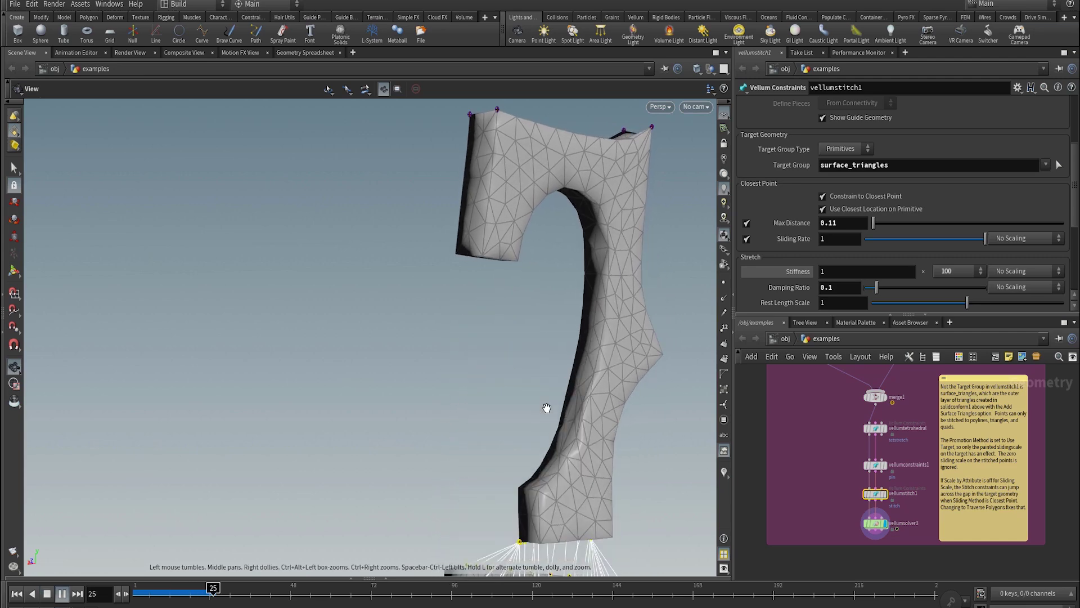
drag(547, 407, 524, 398)
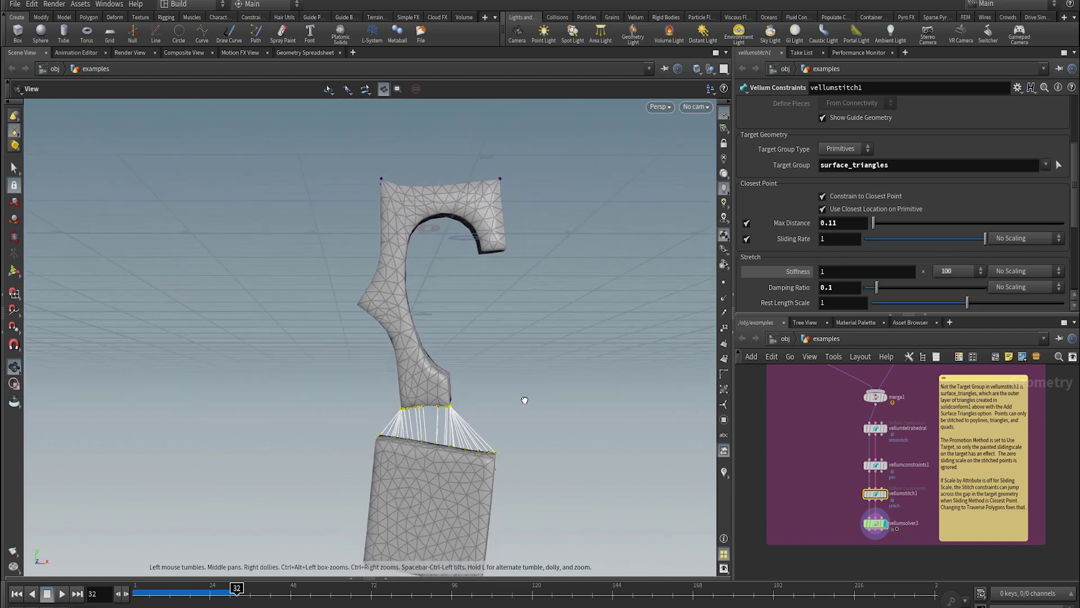
- Replay the simulation from the start, then return to frame 1
key(ctrl+Up)
key(Up)
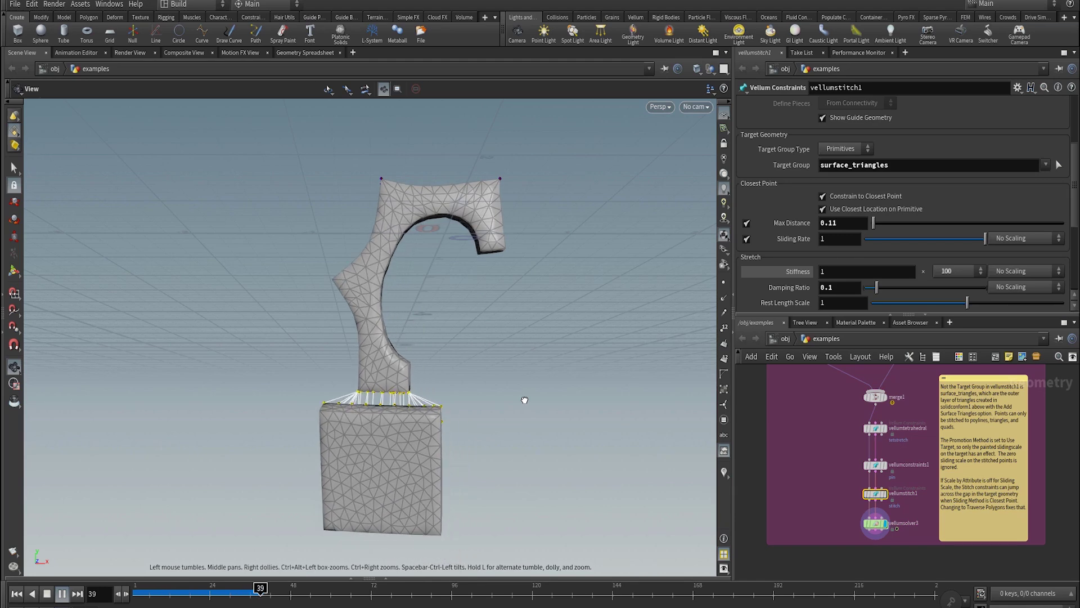
key(Up)
key(ctrl+Up)
- Set the Sliding Method of vellumsolver3 to Traverse Polygons
click(875, 523)
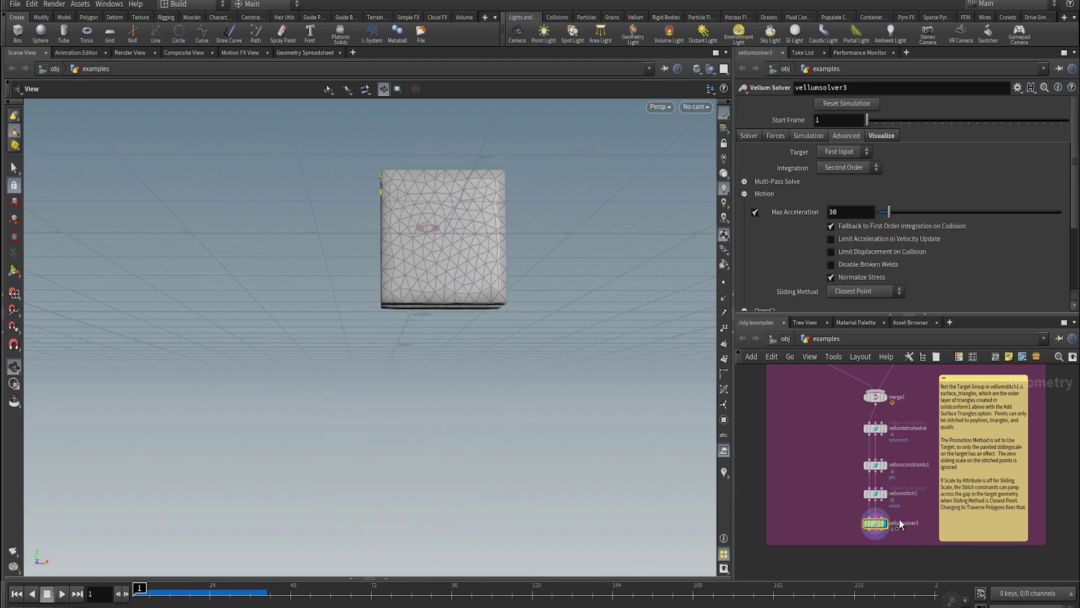
click(850, 292)
click(859, 304)
scroll(684, 228, up, 5)
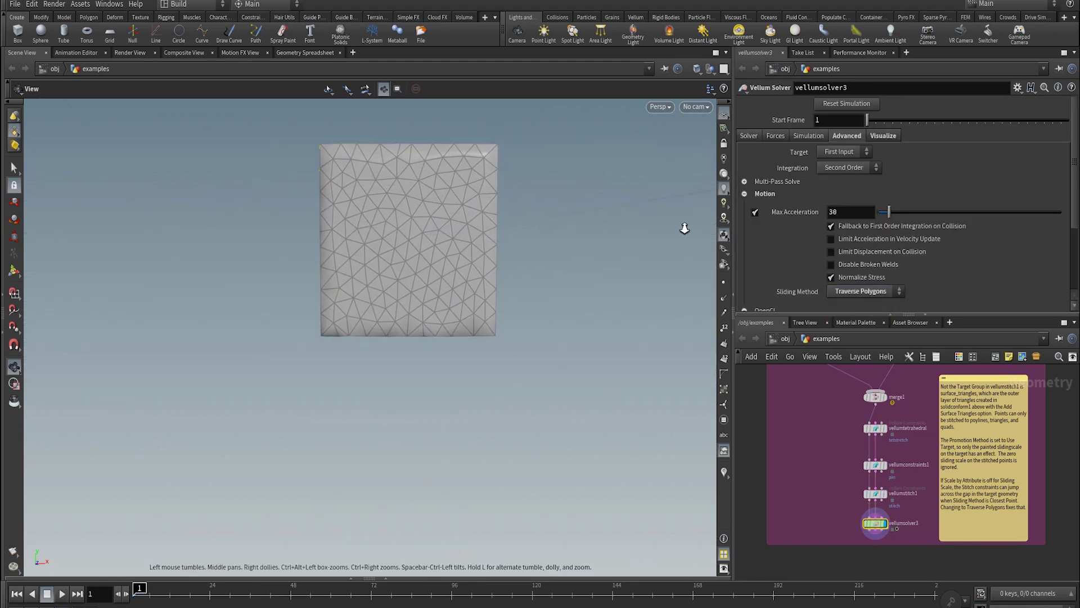
- Play the Traverse Polygons simulation, stop at frame 19, and examine the stitch constraints at the edge of the gap
key(Up)
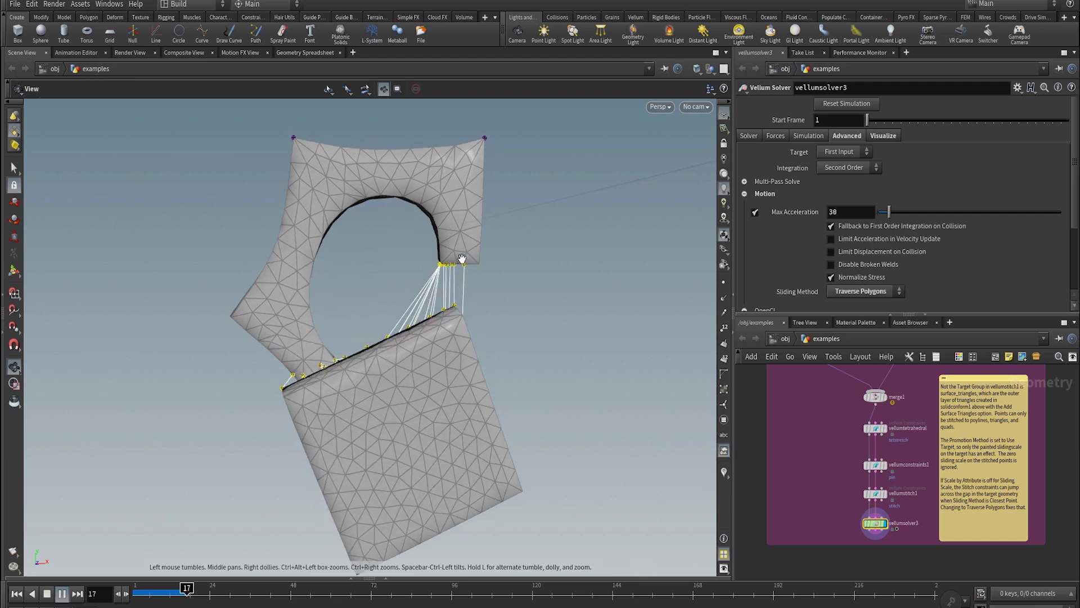
key(Up)
key(Left)
mouse_move(518, 259)
mouse_down()
mouse_move(539, 287)
mouse_move(524, 245)
mouse_up()
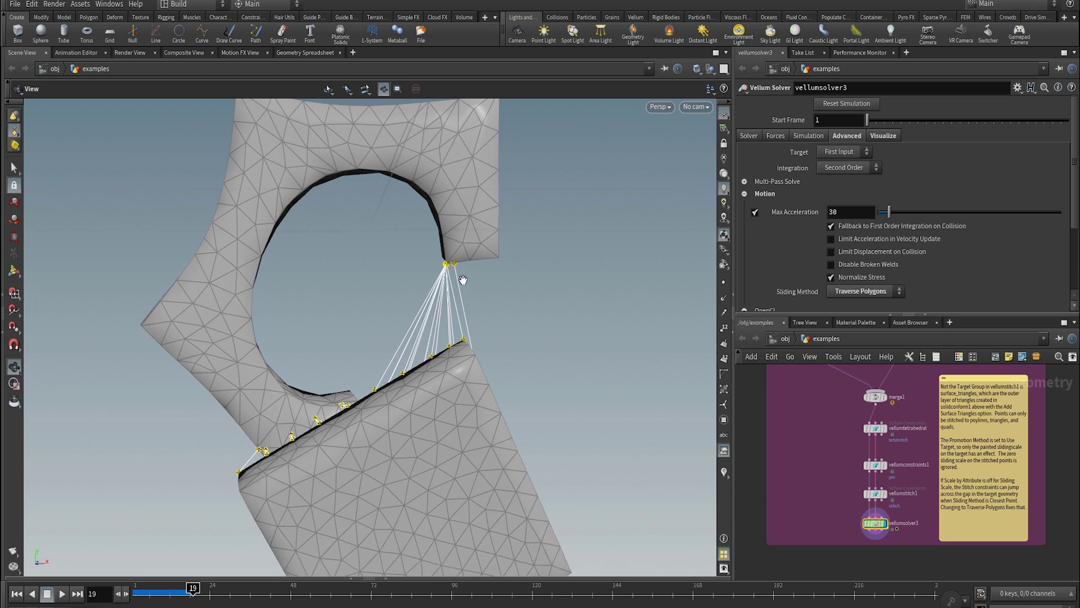
drag(462, 280, 444, 301)
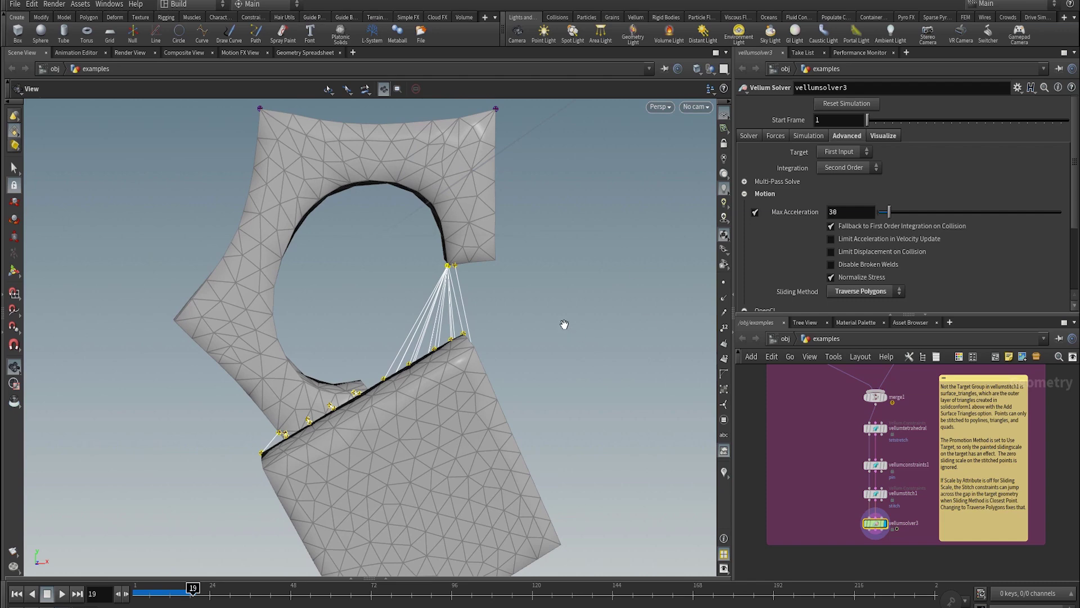
drag(564, 324, 511, 313)
- Continue the simulation past frame 104, then replay it from the start and stop at frame 49
key(Up)
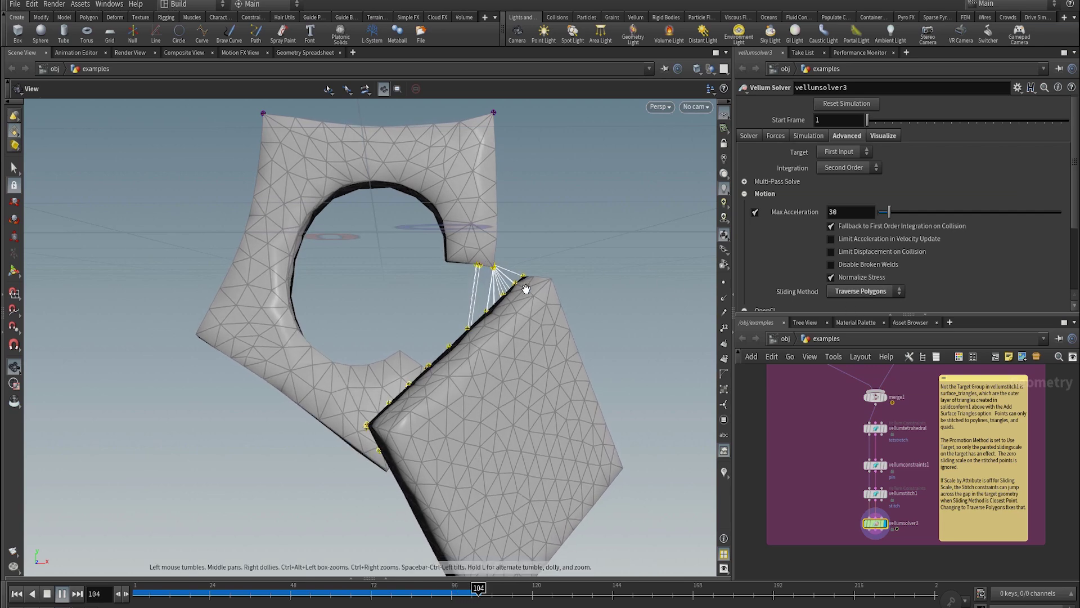
key(ctrl+Up)
key(Up)
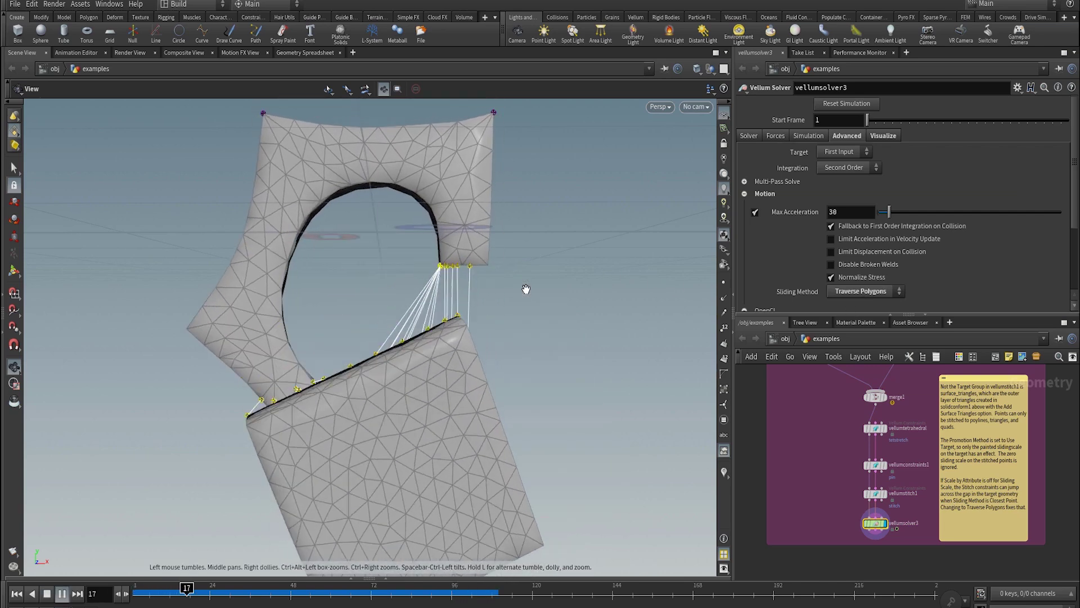
key(Up)
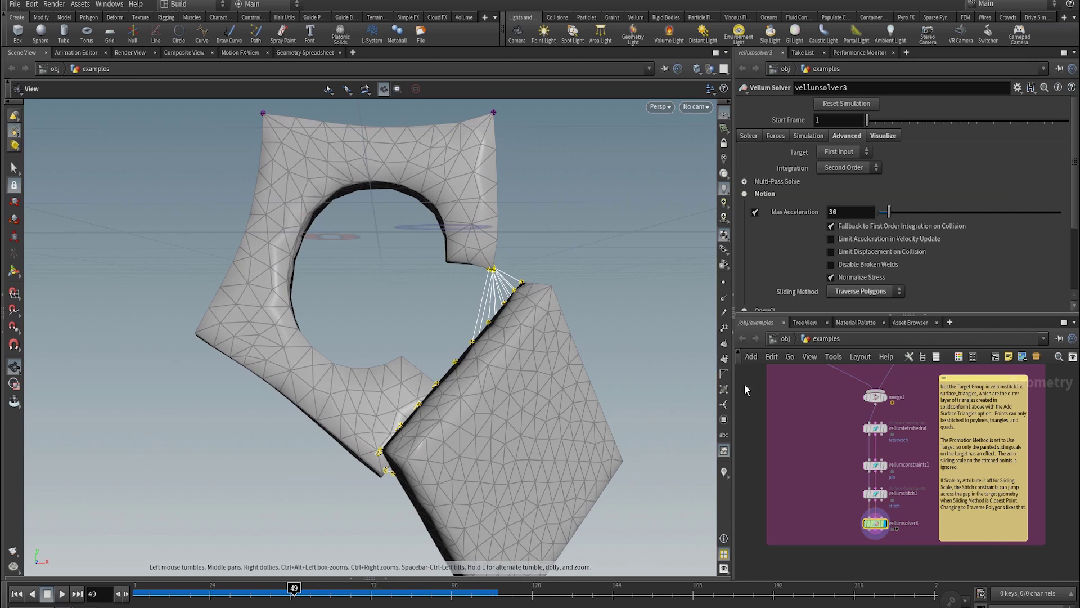
- Return to frame 1 and display solidconform1 to examine its Add Surface Triangles option and output mesh from several angles
middle_drag(842, 411, 896, 498)
click(851, 442)
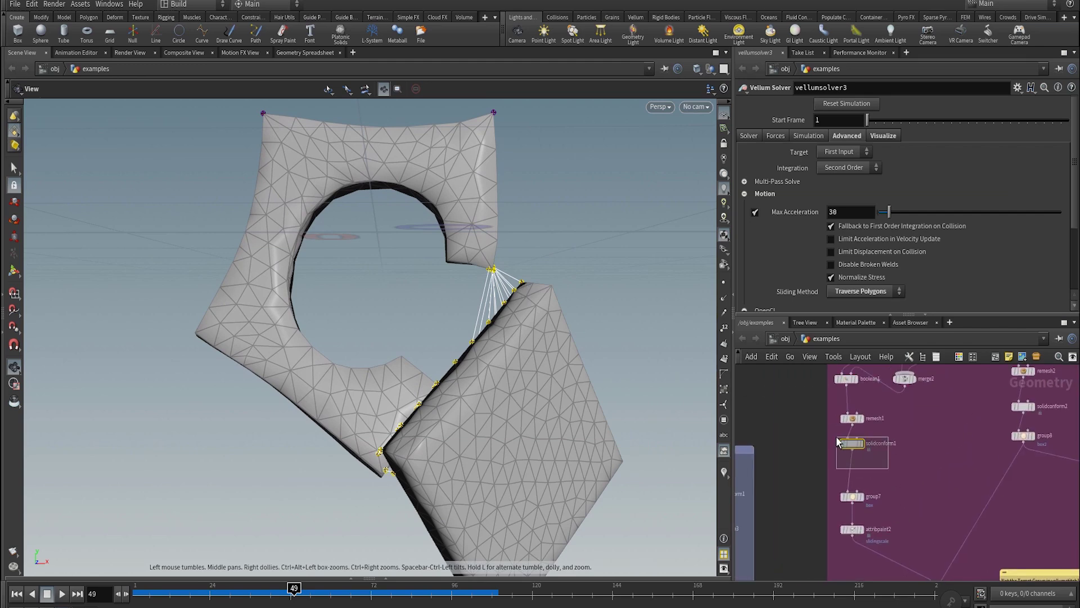
key(ctrl+Up)
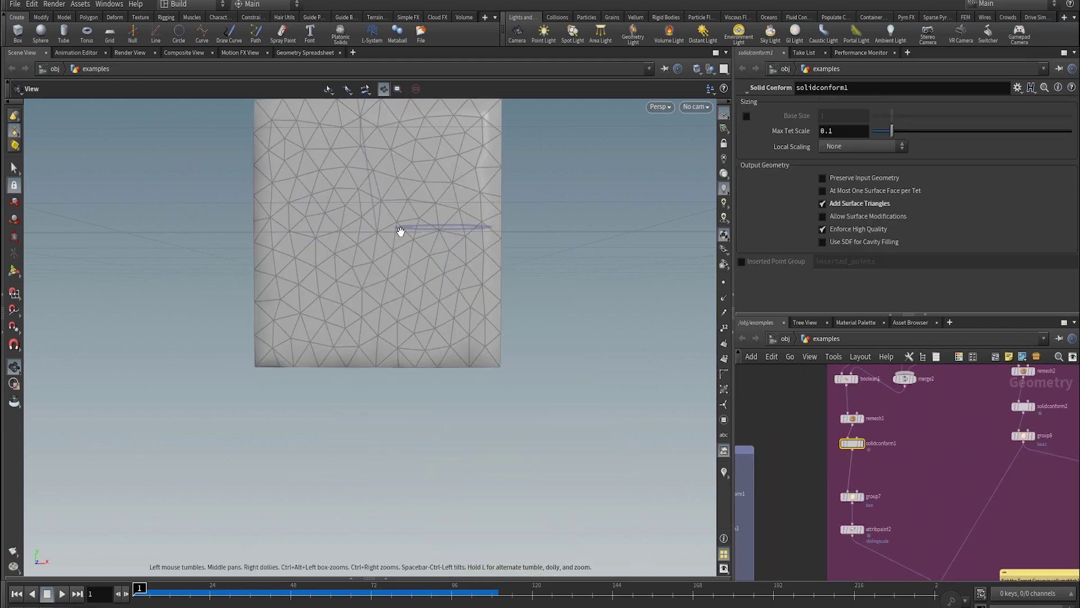
click(860, 447)
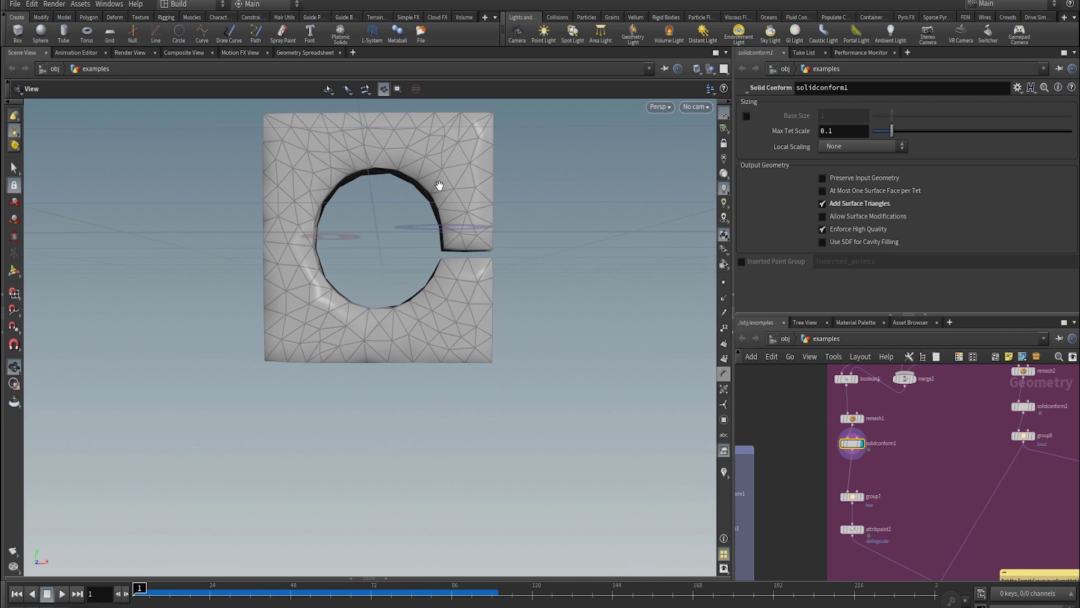
drag(442, 188, 489, 173)
drag(487, 324, 472, 329)
drag(532, 345, 512, 337)
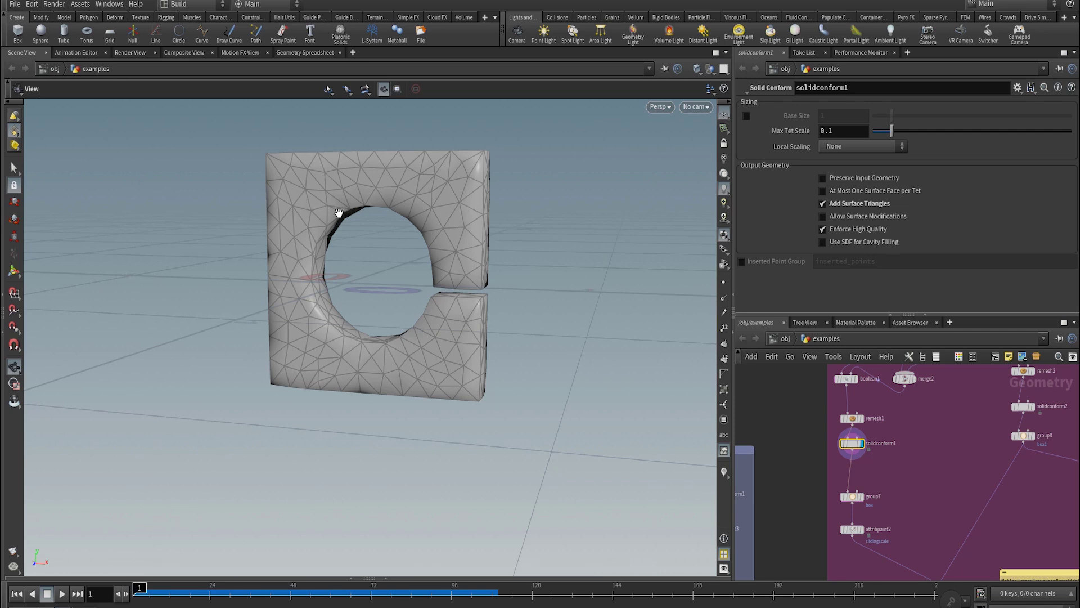
- Show the vellumstitch1 parameters to check its surface_triangles target group
middle_drag(857, 485, 851, 390)
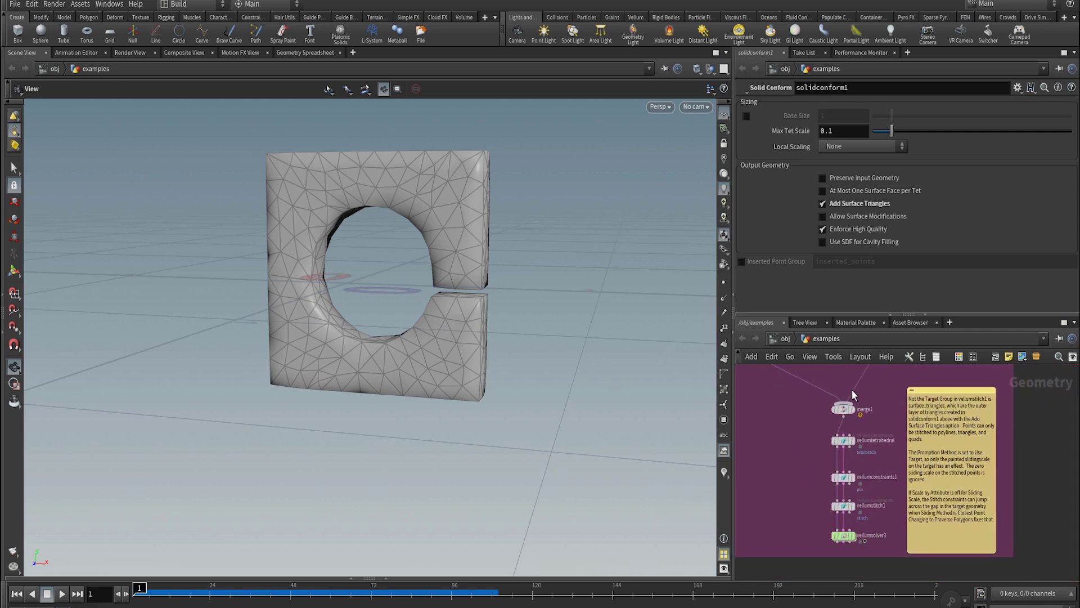
click(843, 506)
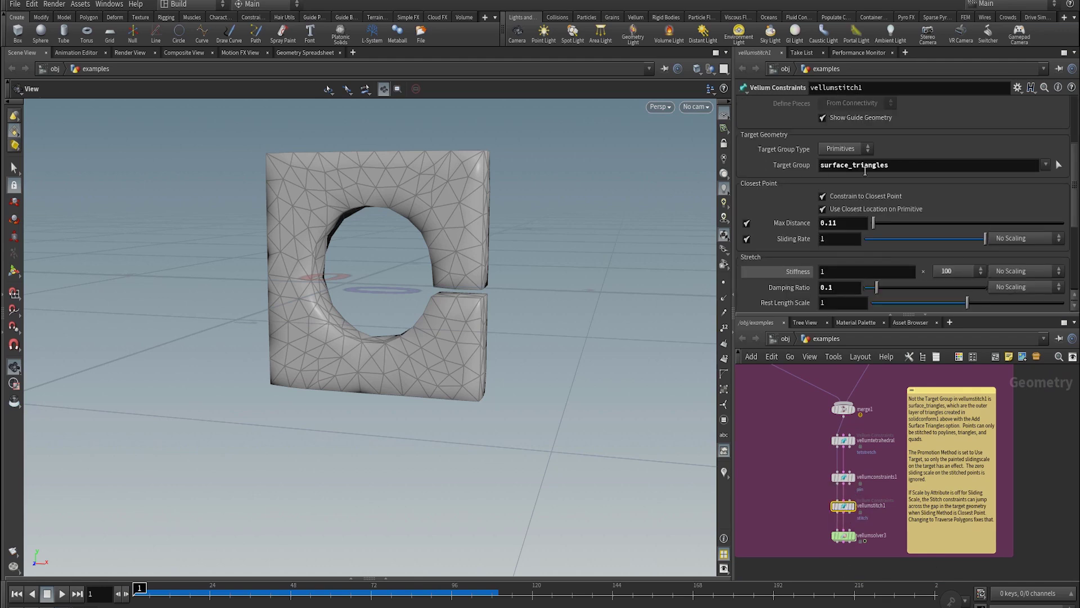
drag(495, 309, 588, 203)
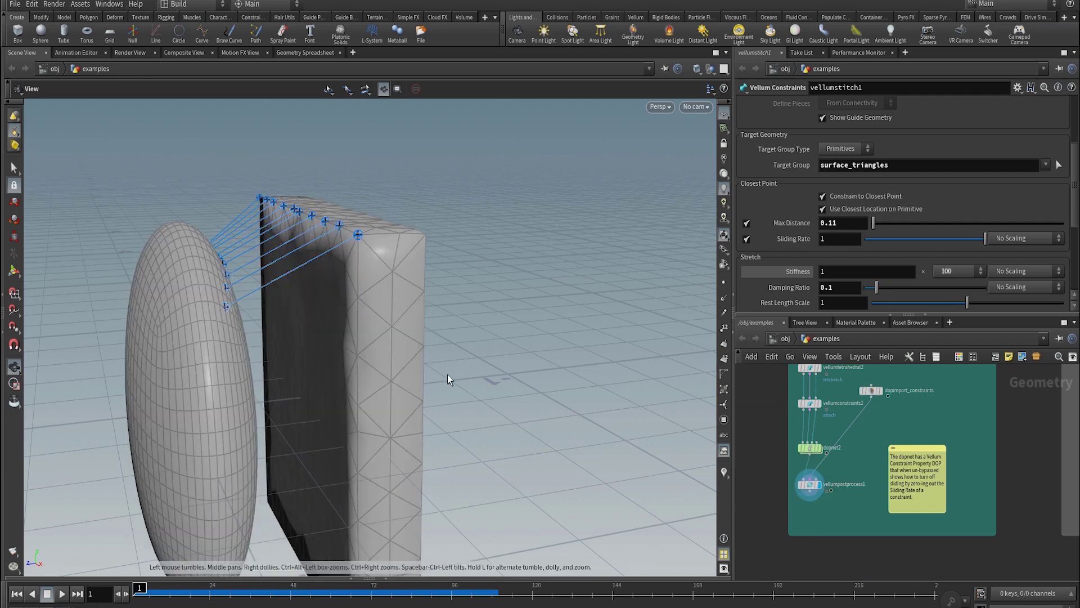
- Turn on the viewport visualizers for the vellumpostprocess1 example and view the flattened sphere and block from the side
drag(451, 379, 340, 425)
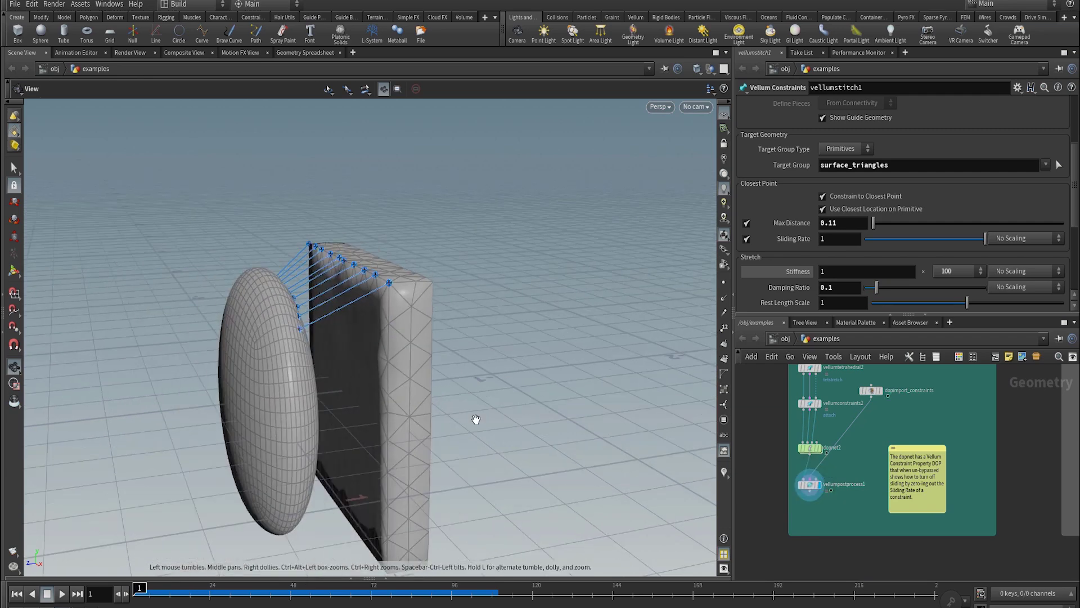
click(725, 472)
mouse_move(426, 338)
mouse_down()
mouse_move(337, 337)
mouse_move(352, 331)
mouse_move(414, 381)
mouse_move(473, 303)
mouse_move(412, 347)
mouse_move(437, 351)
mouse_up()
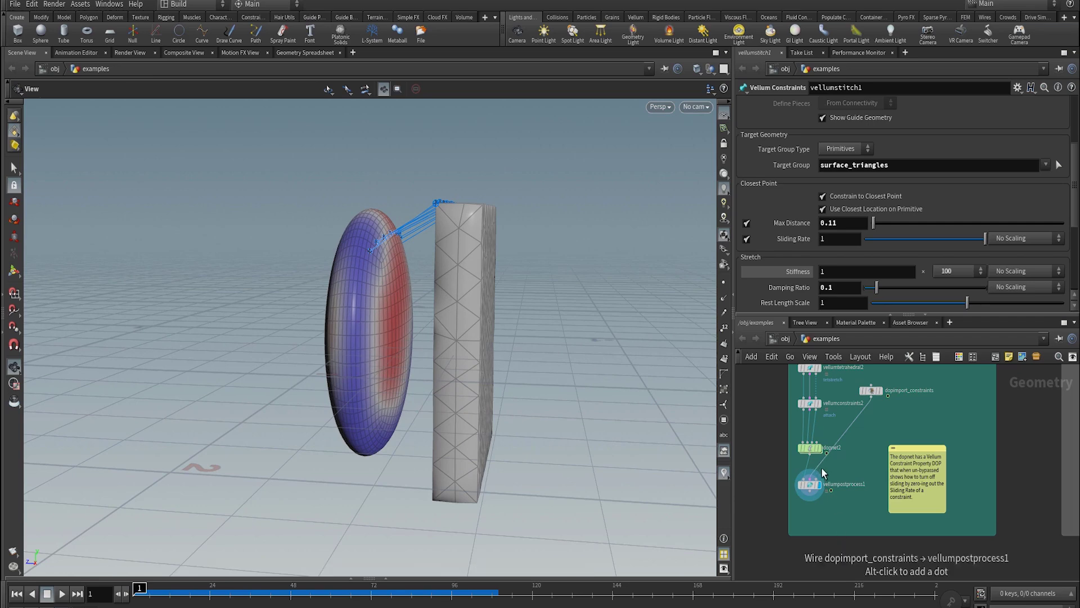
- Display vellumconstraints2 and examine its sliding parameters and the constraints attaching the block to the flattened sphere
click(818, 405)
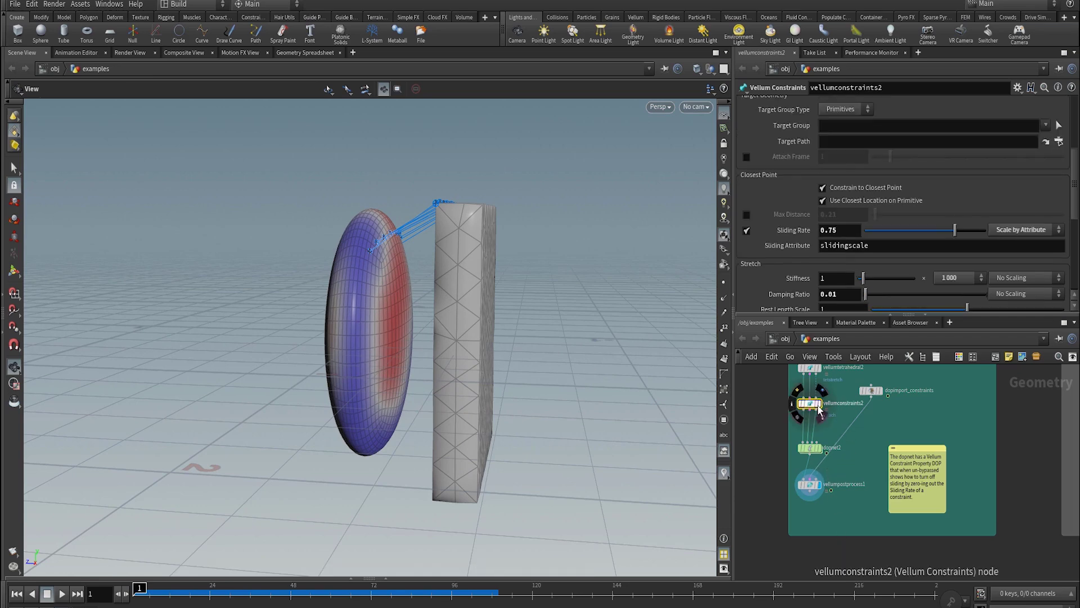
click(822, 411)
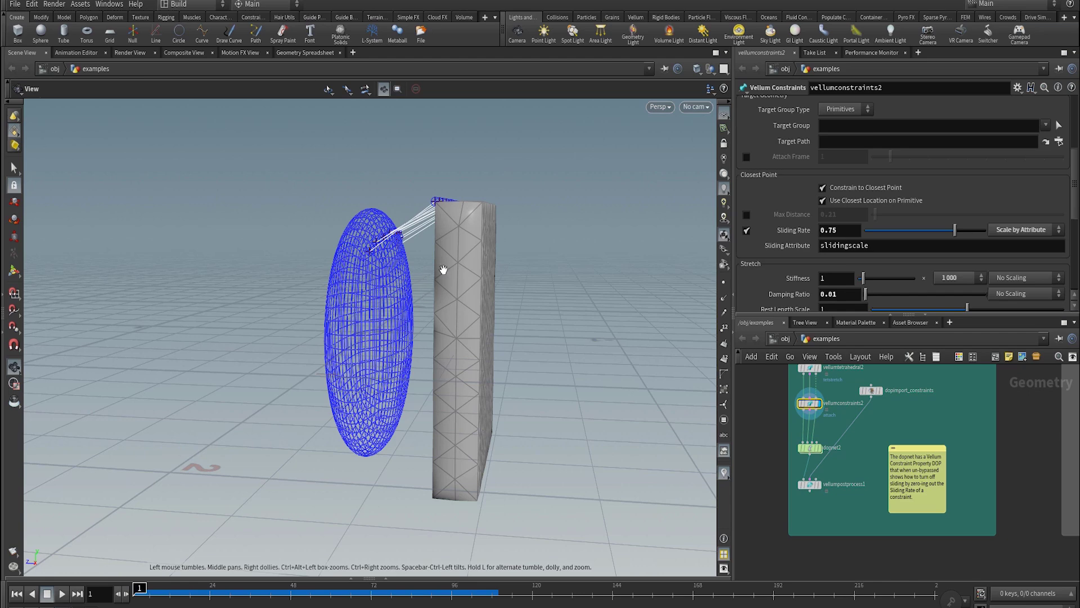
drag(456, 242, 475, 221)
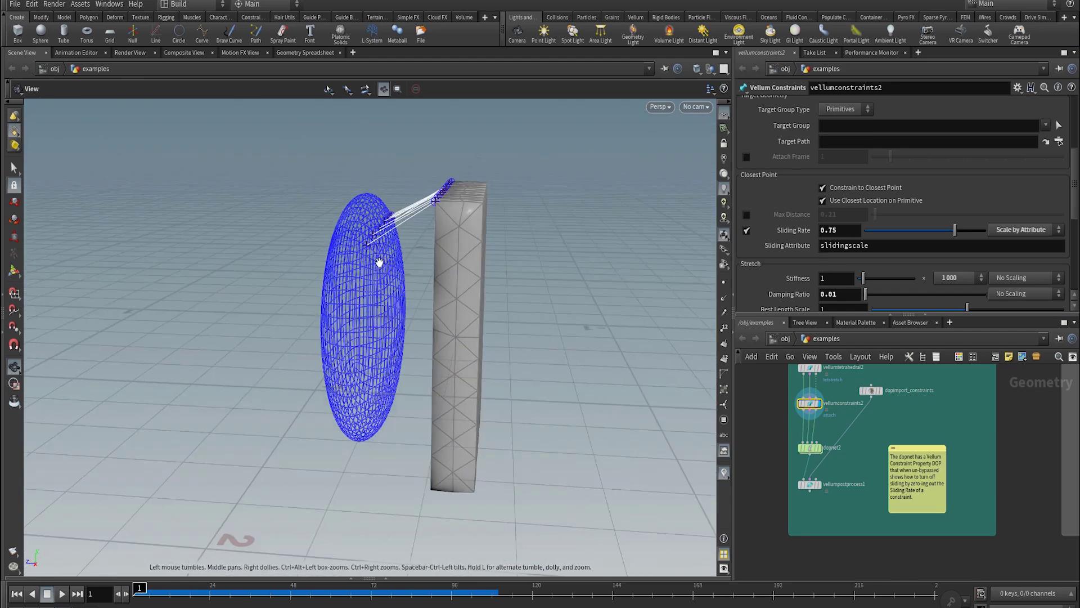
- Display vellumpostprocess1 again and play the simulation, examining from several angles how the block slides over the flattened sphere
click(816, 485)
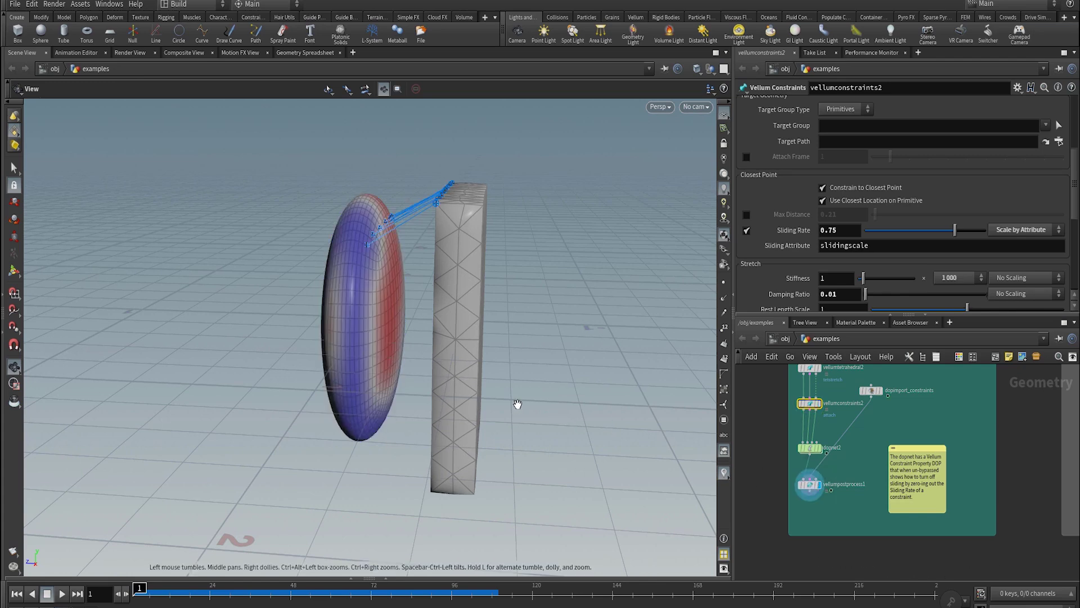
drag(393, 367, 406, 250)
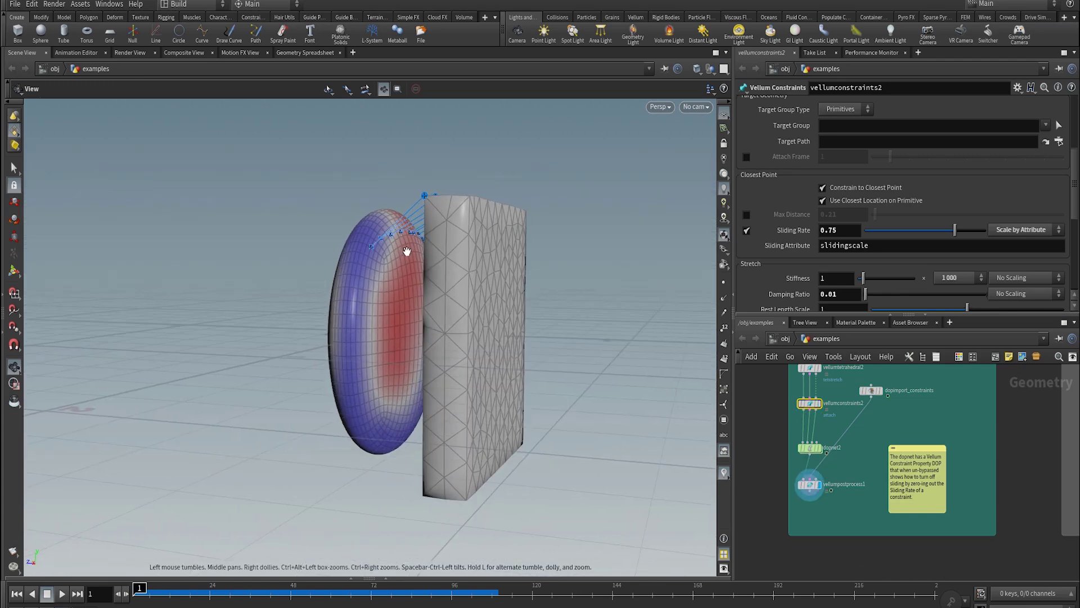
key(Up)
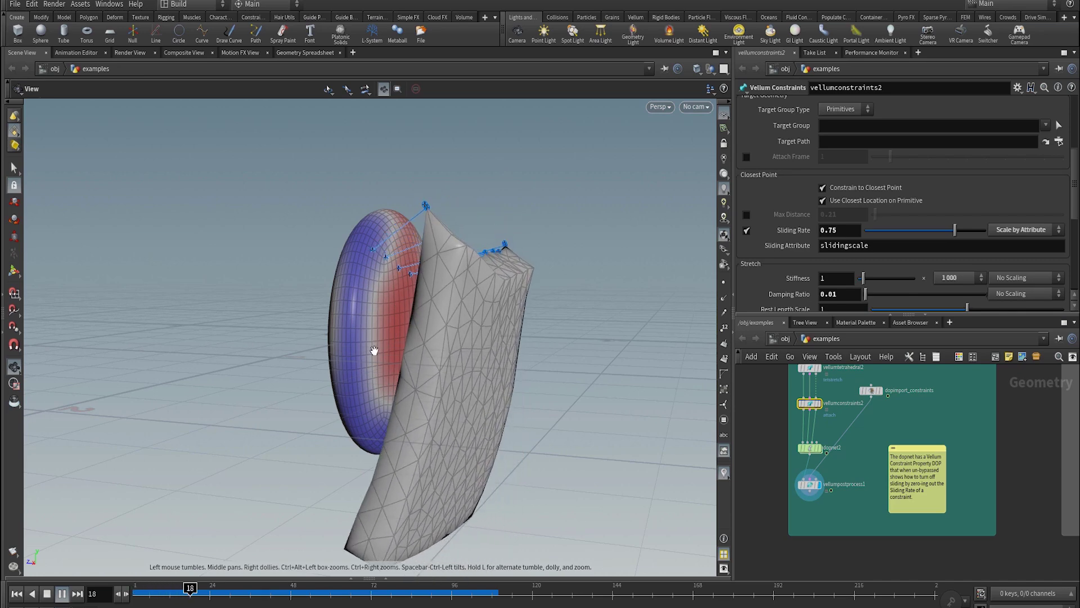
drag(525, 289, 559, 316)
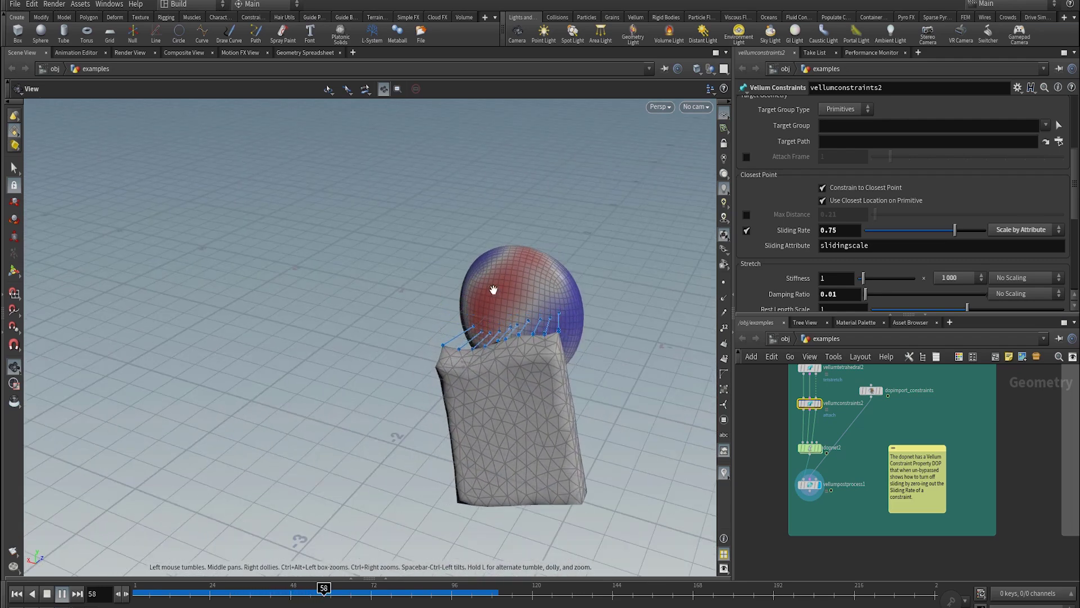
- Examine the block sliding over the flattened sphere up close and from the side, replaying the simulation from frame 1
scroll(652, 319, up, 5)
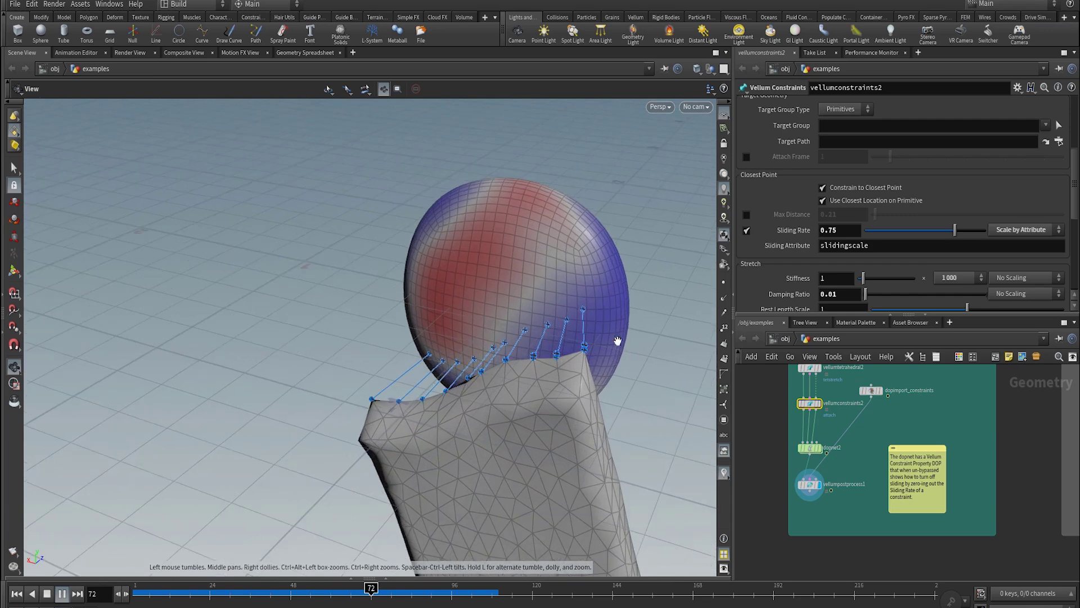
drag(543, 384, 588, 386)
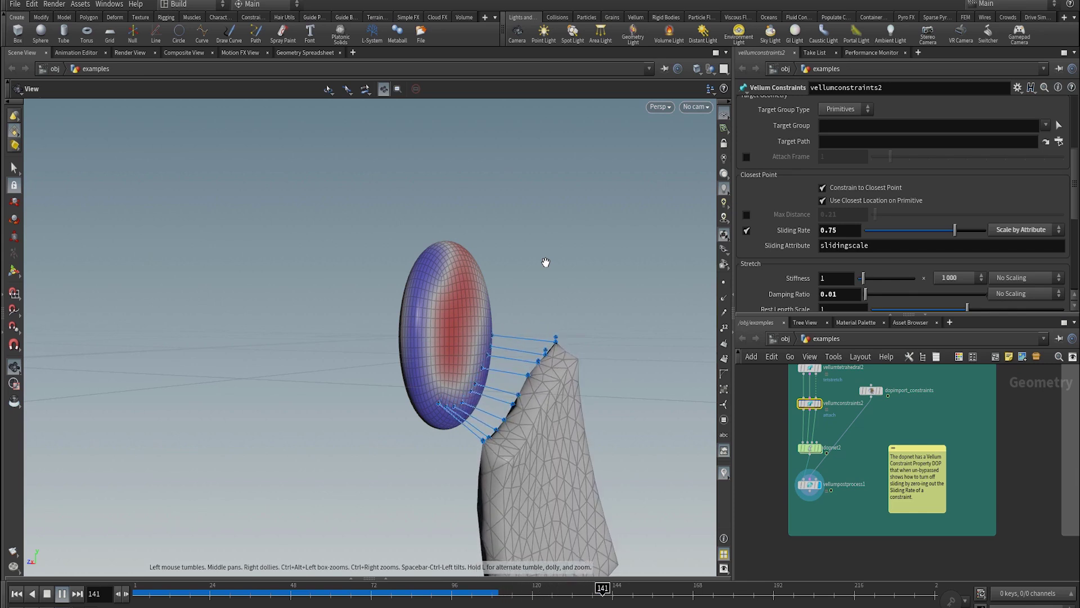
key(ctrl+Up)
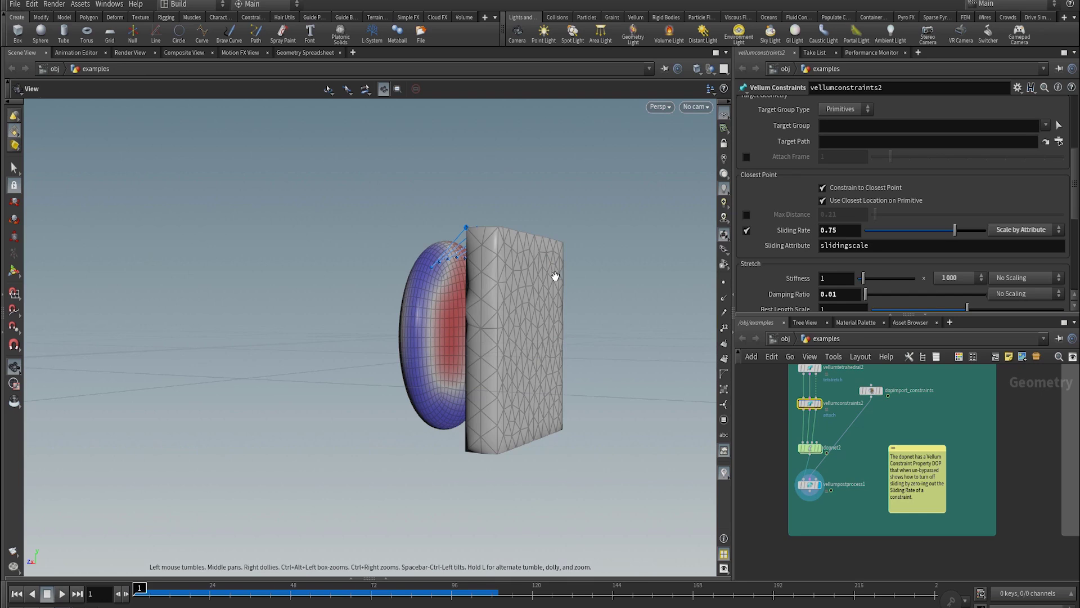
key(Up)
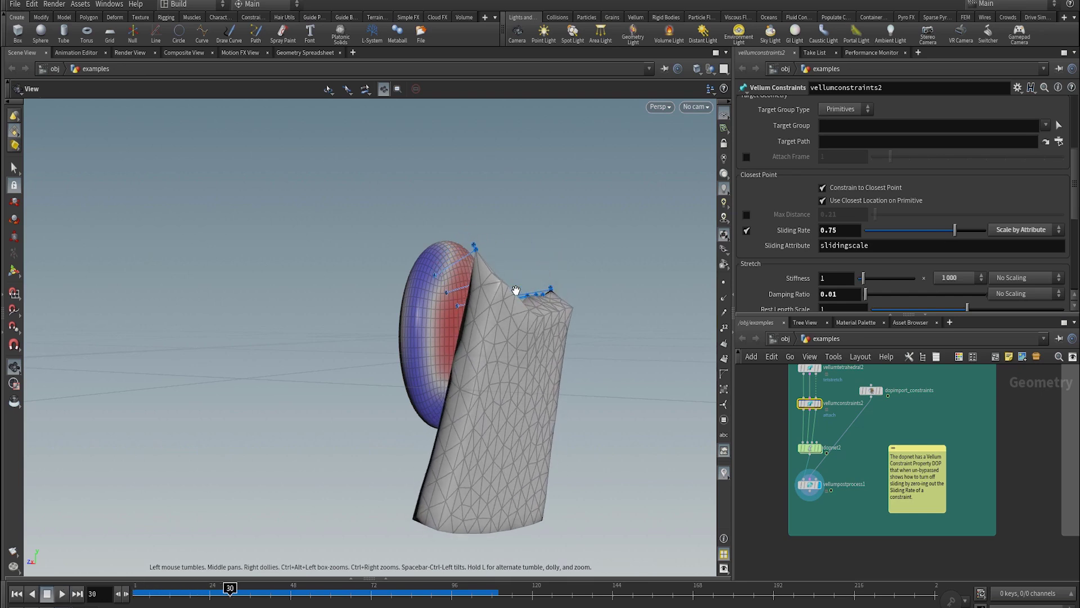
key(ctrl+Up)
- Inside dopnet2, enable the bypassed Vellum Constraint Property node turn_off_sliding_after_20_frames
double_click(810, 448)
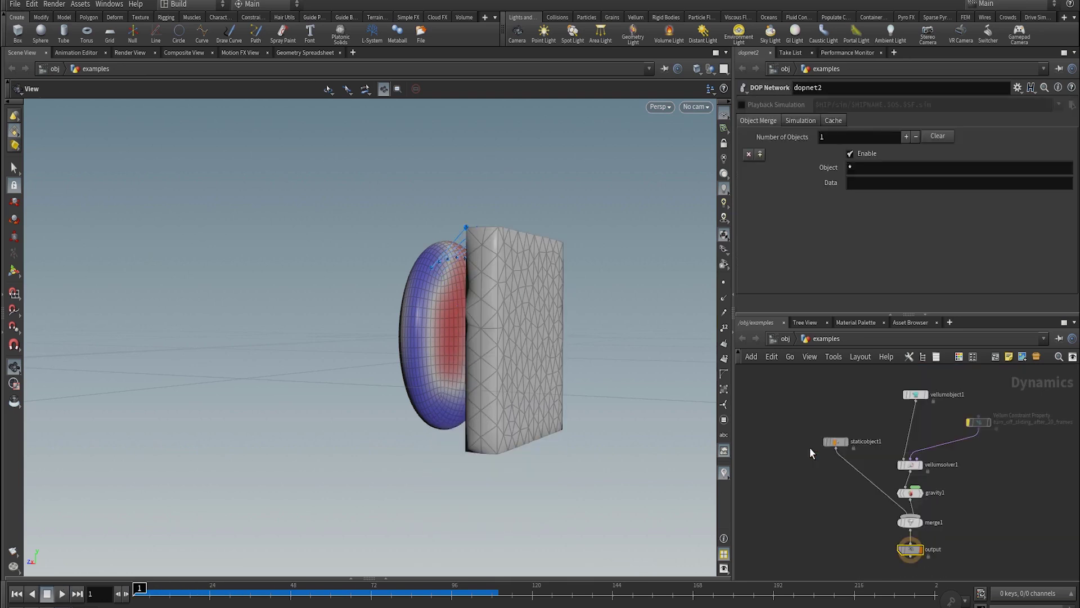
click(979, 422)
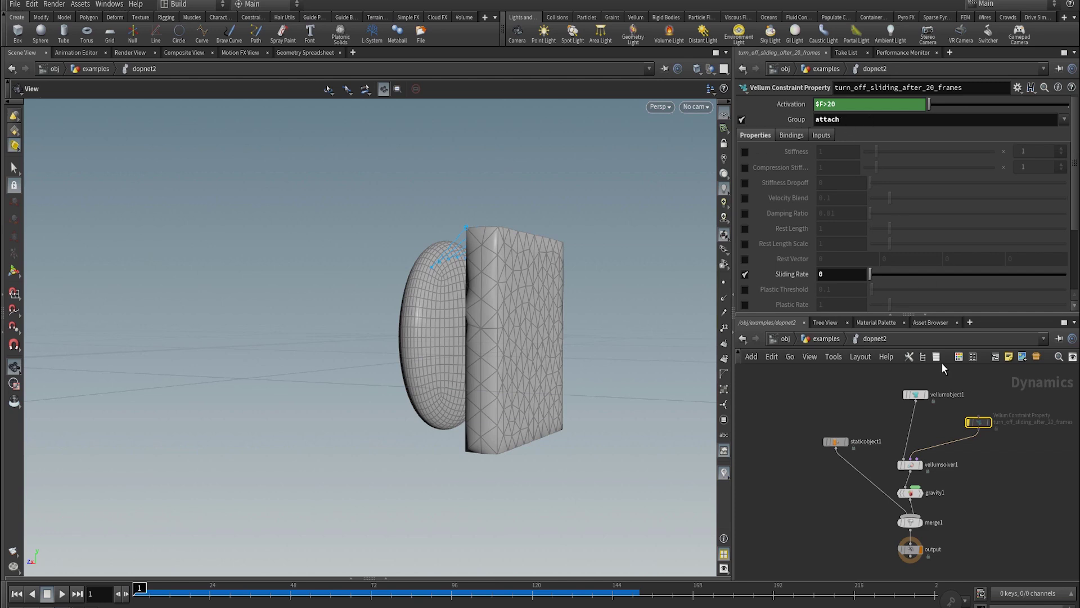
click(971, 407)
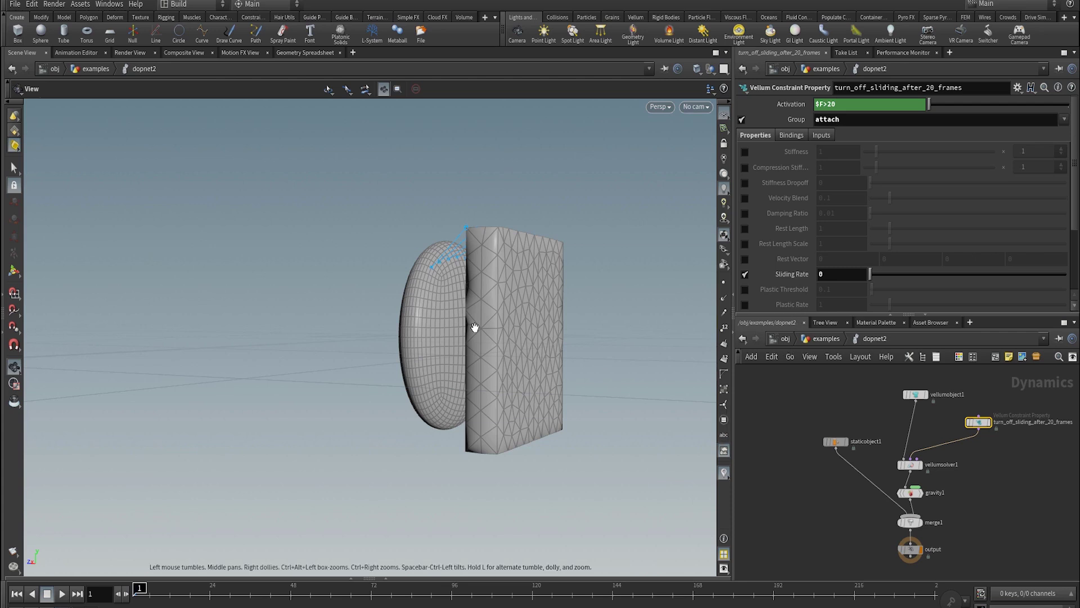
- Replay the simulation and view from both sides how the attach constraints behave after frame 20, then return to frame 1
key(Up)
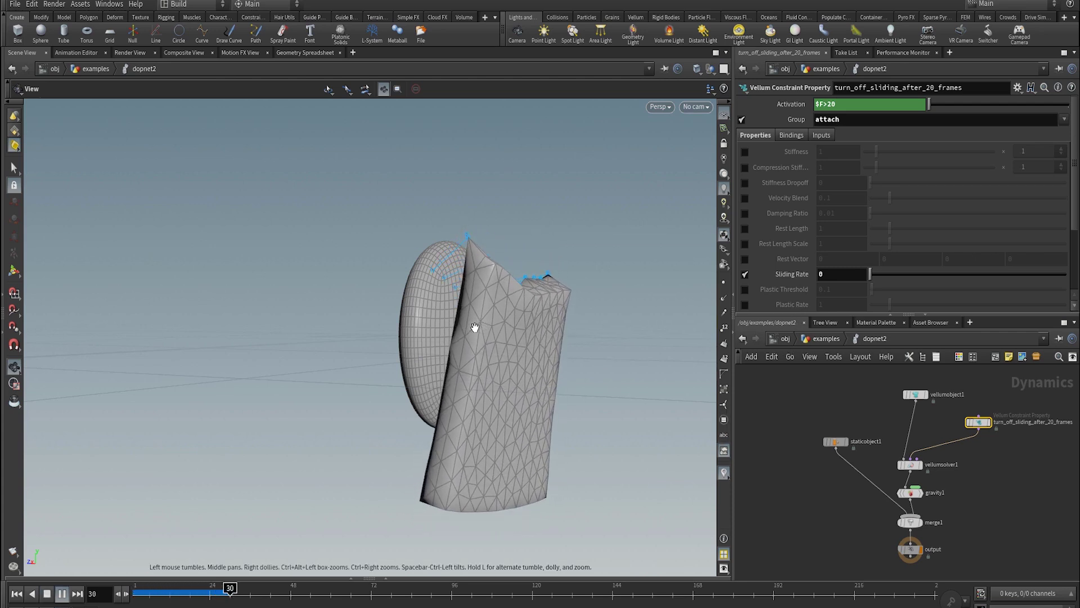
key(ctrl+Up)
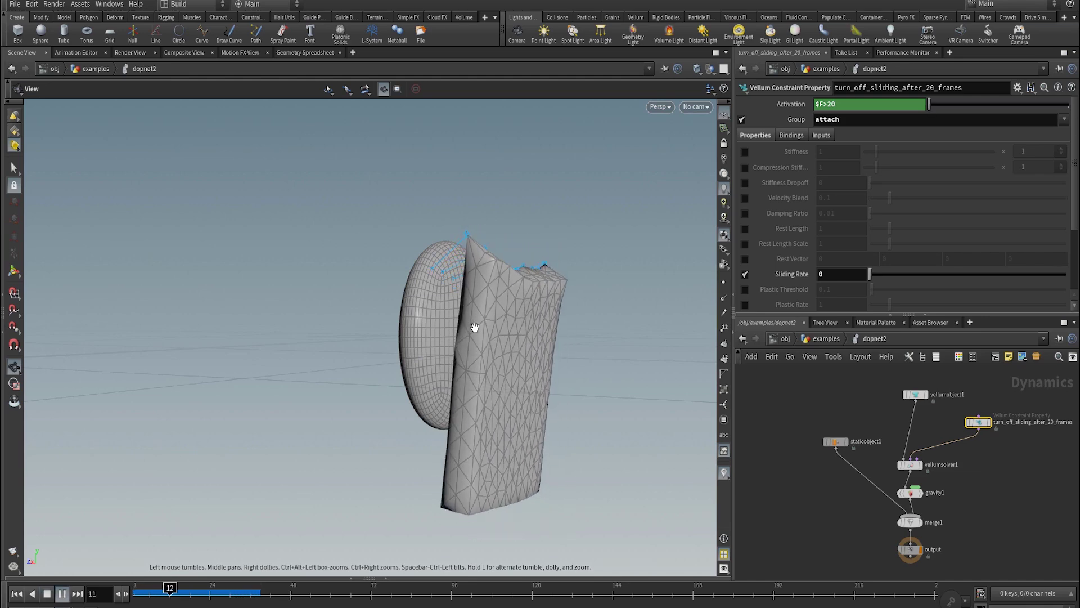
drag(474, 327, 212, 345)
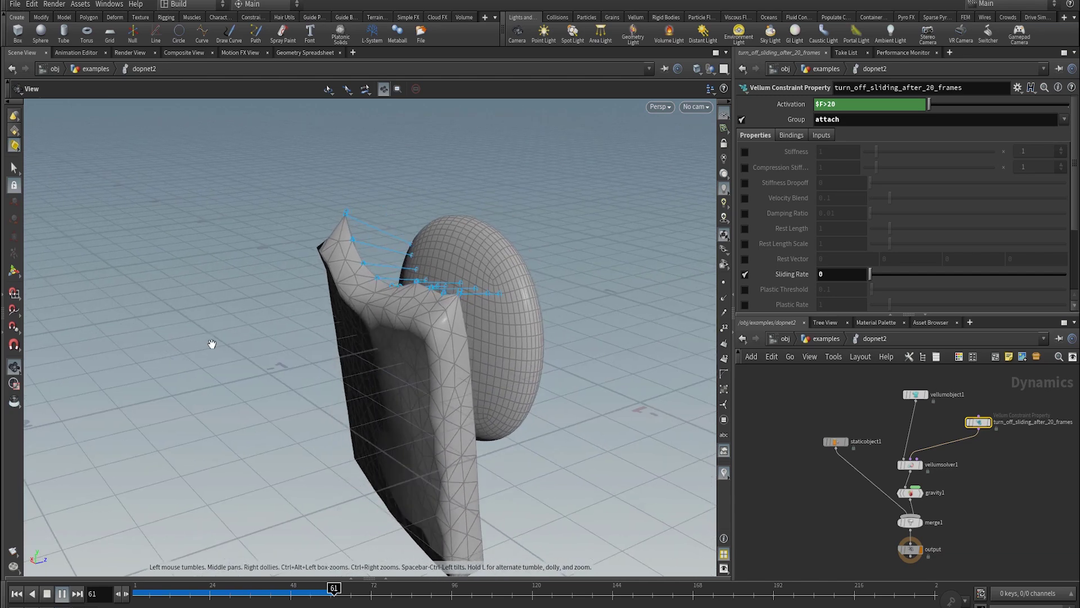
key(ctrl+Up)
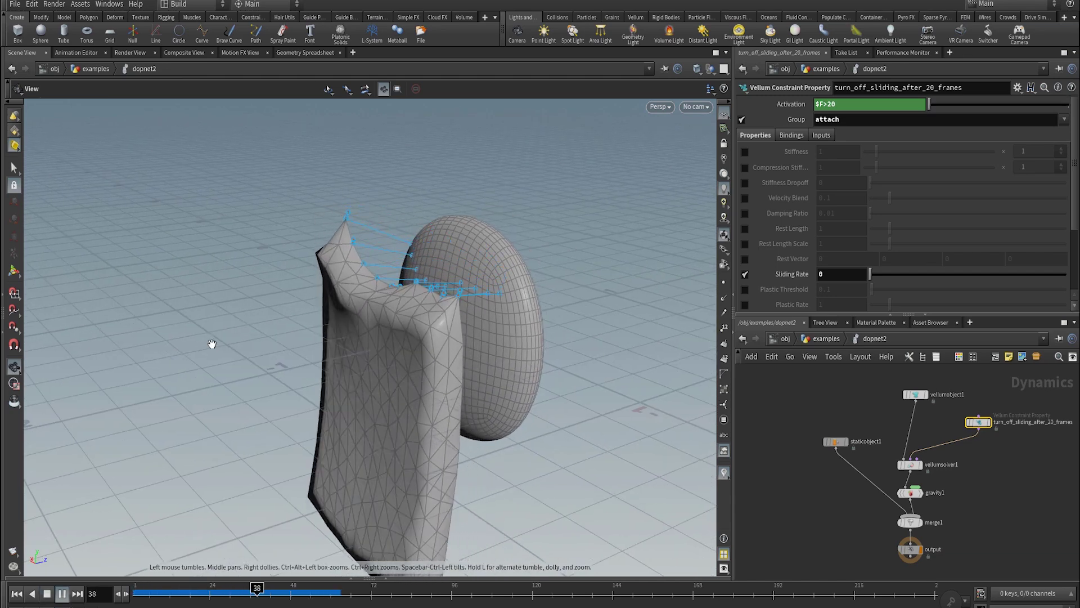
key(ctrl+Up)
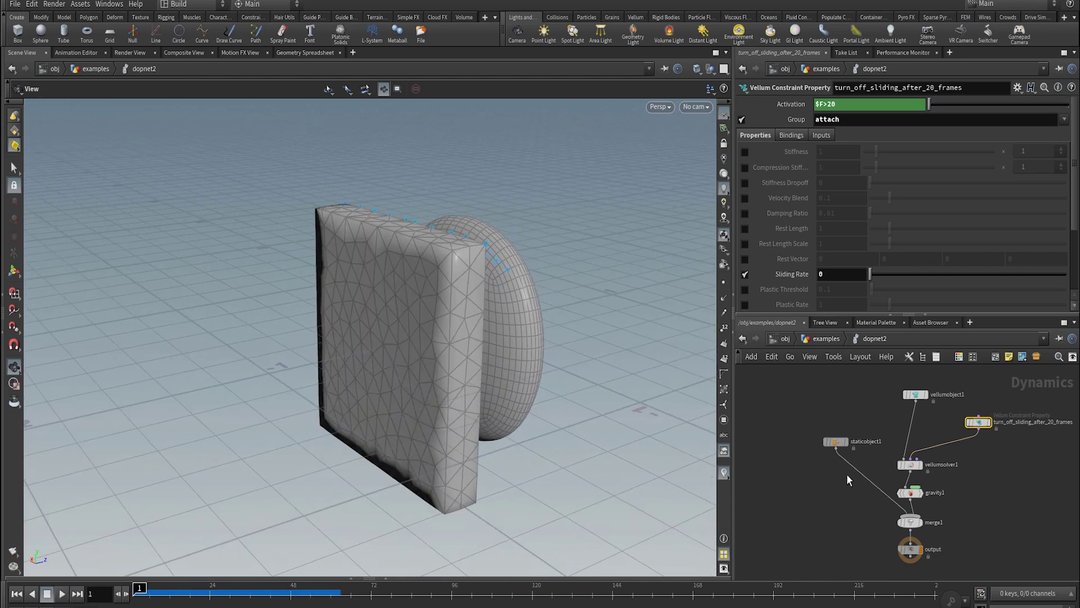
- Return to the examples network and set the Sliding Rate scaling of vellumconstraints2 to No Scaling
key(u)
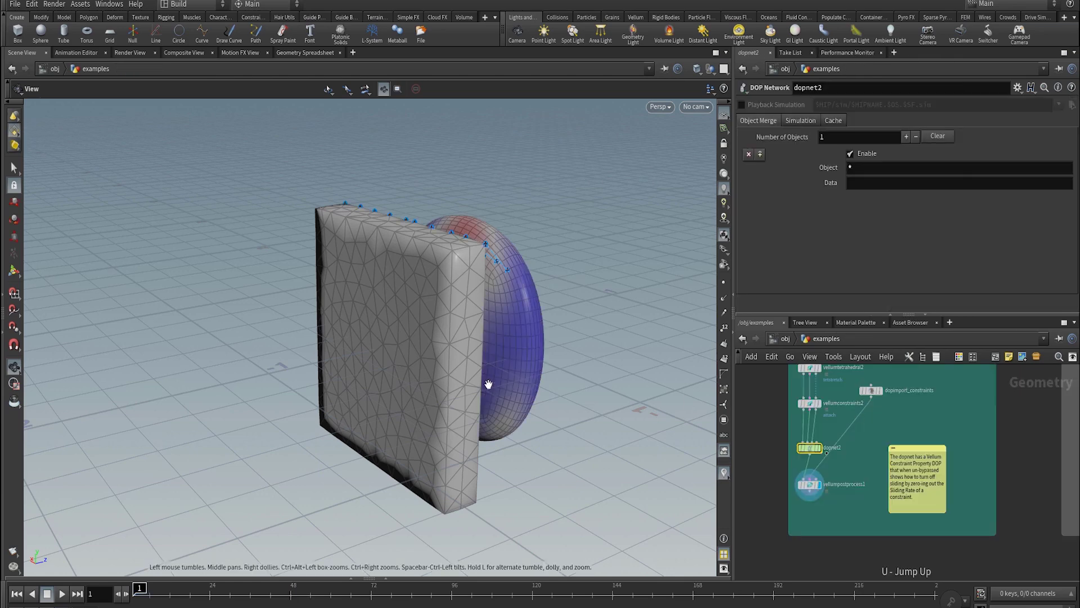
drag(494, 378, 675, 383)
click(810, 403)
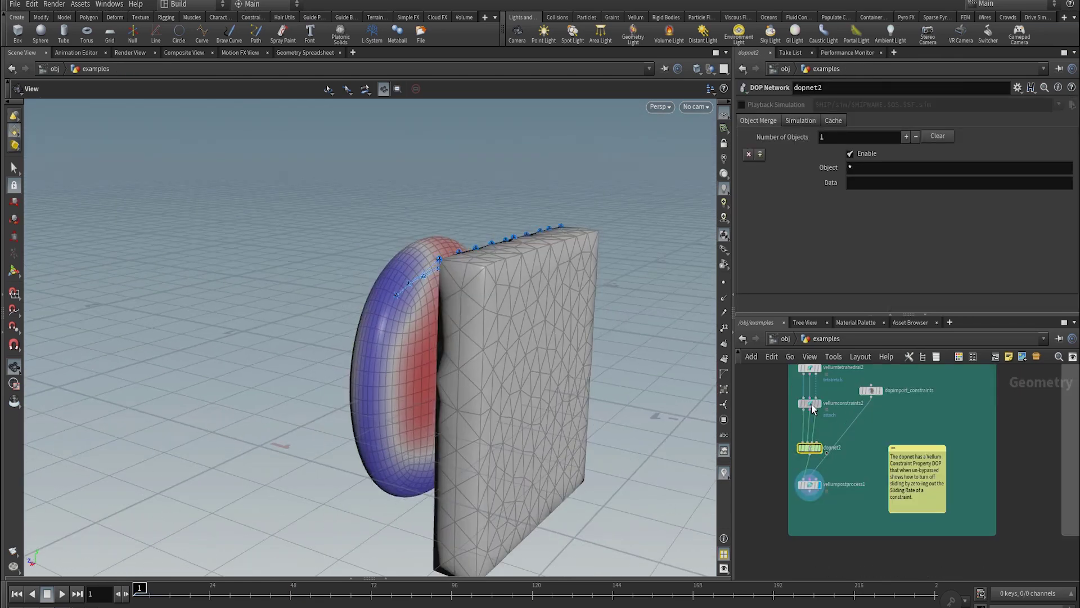
scroll(844, 239, down, 4)
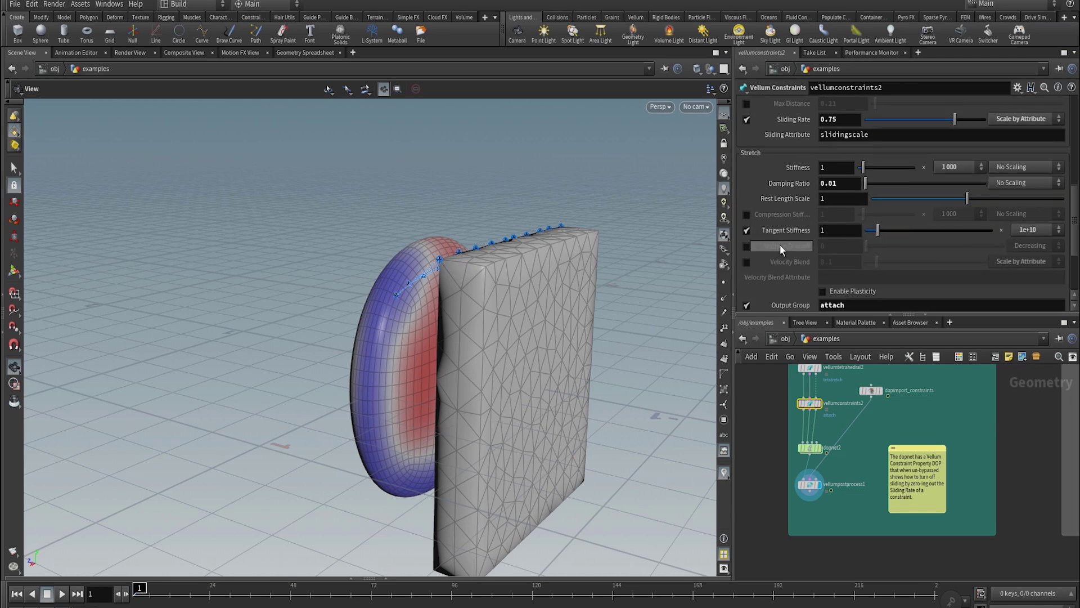
click(1021, 119)
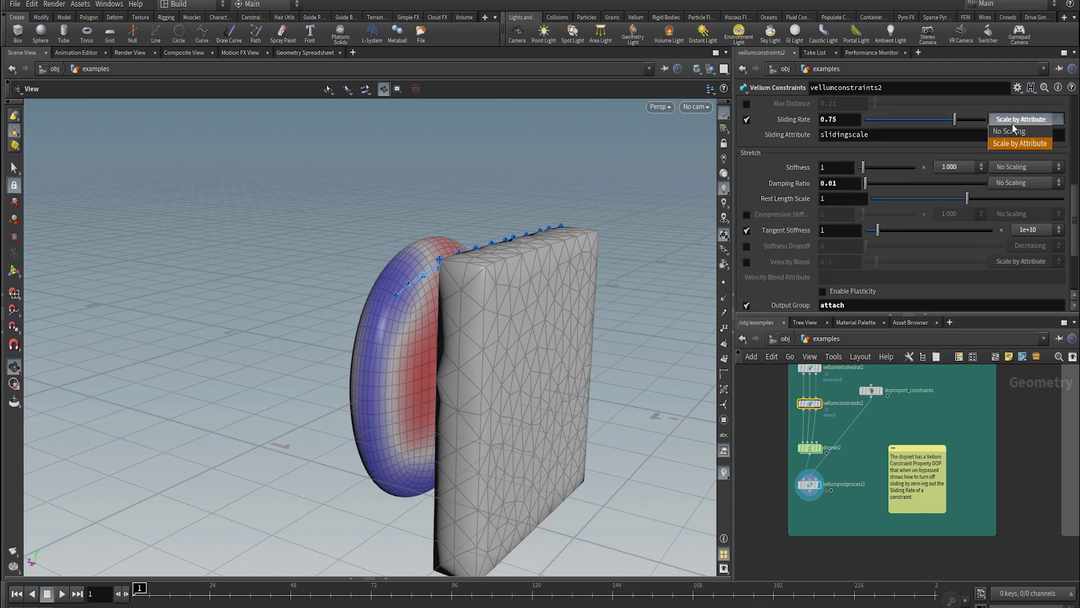
click(1013, 129)
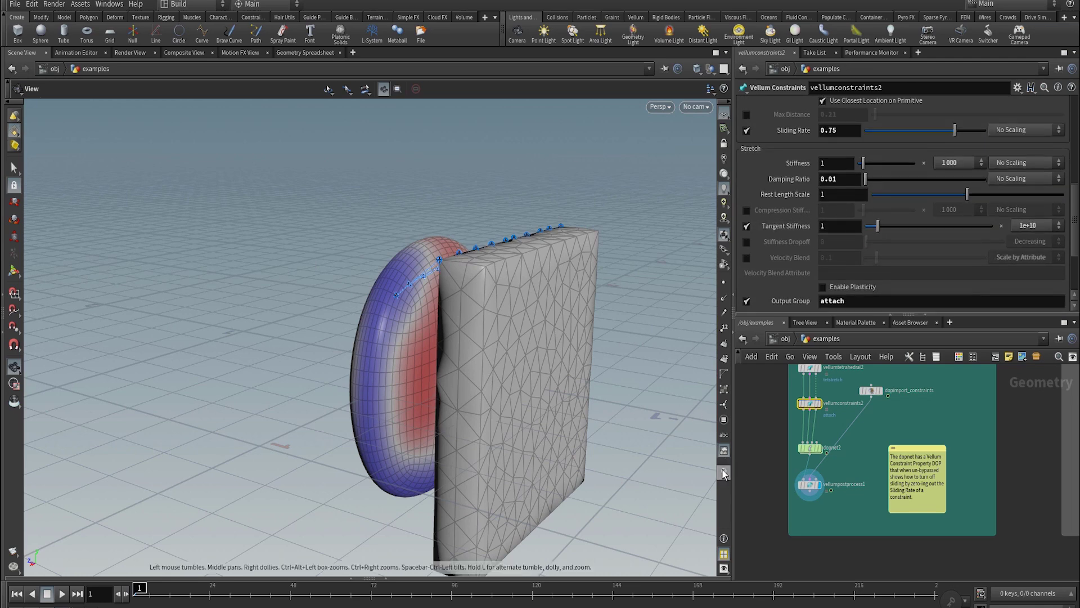
- Play the unscaled sliding simulation with the visualizers off and examine the constraints at frame 40 from the side
drag(675, 461, 519, 355)
key(Up)
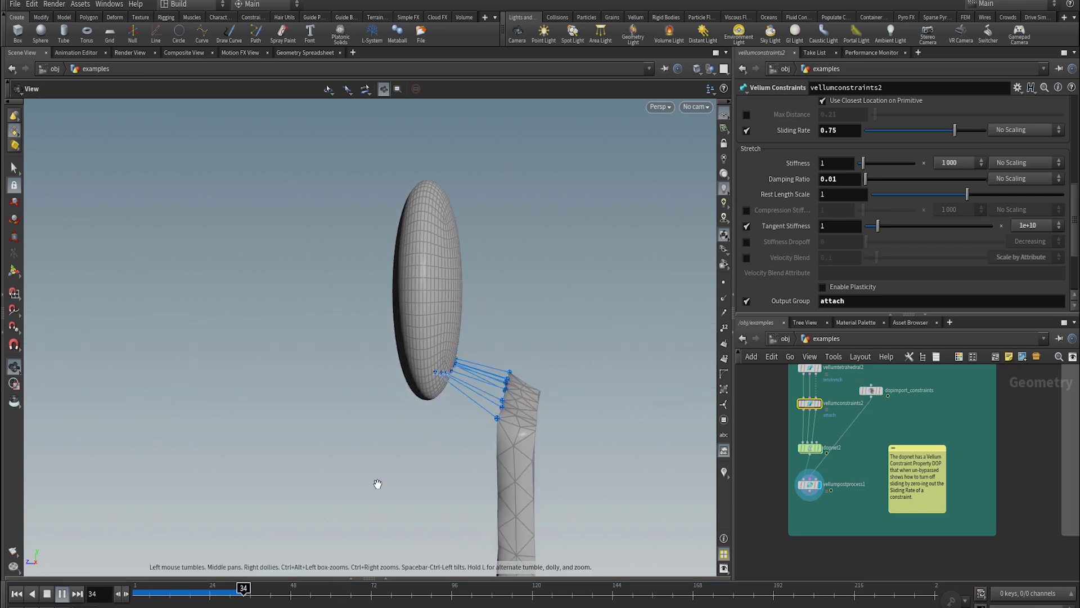
key(Up)
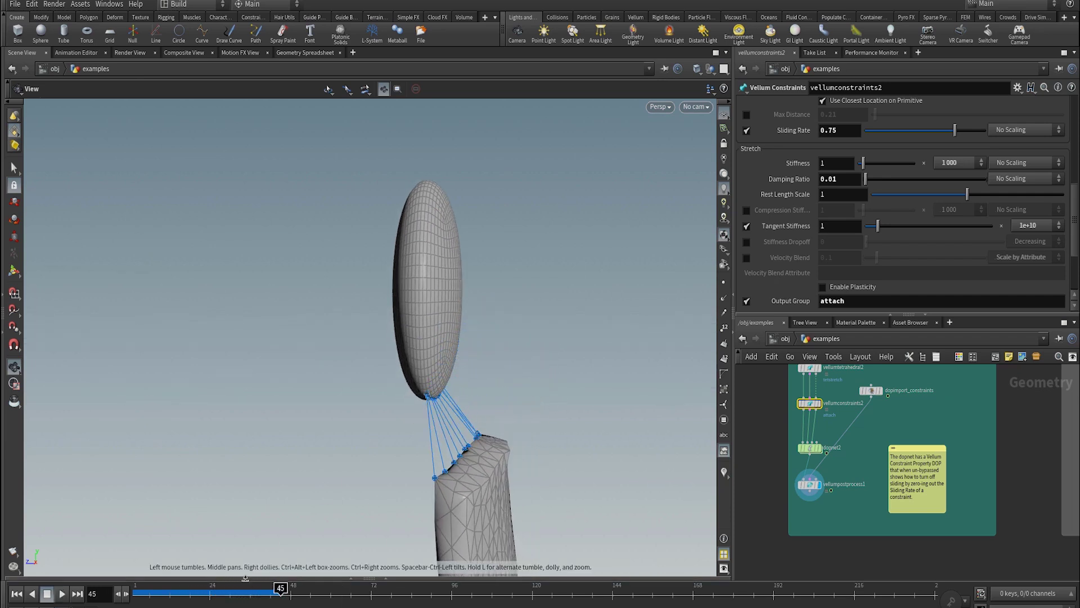
drag(281, 588, 263, 589)
drag(438, 286, 401, 318)
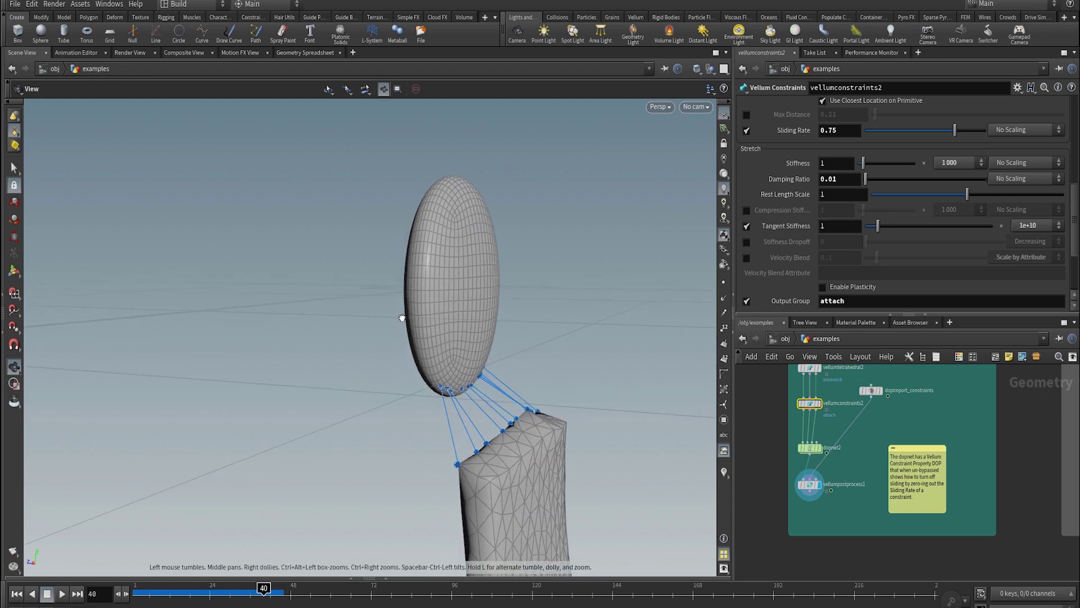
drag(459, 350, 435, 309)
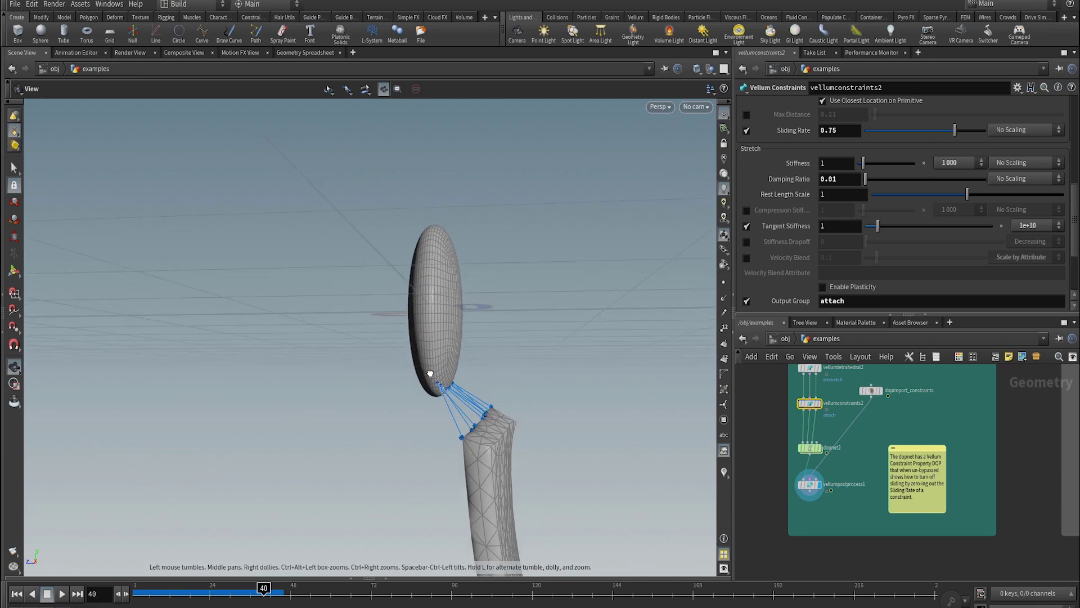
key(ctrl+Up)
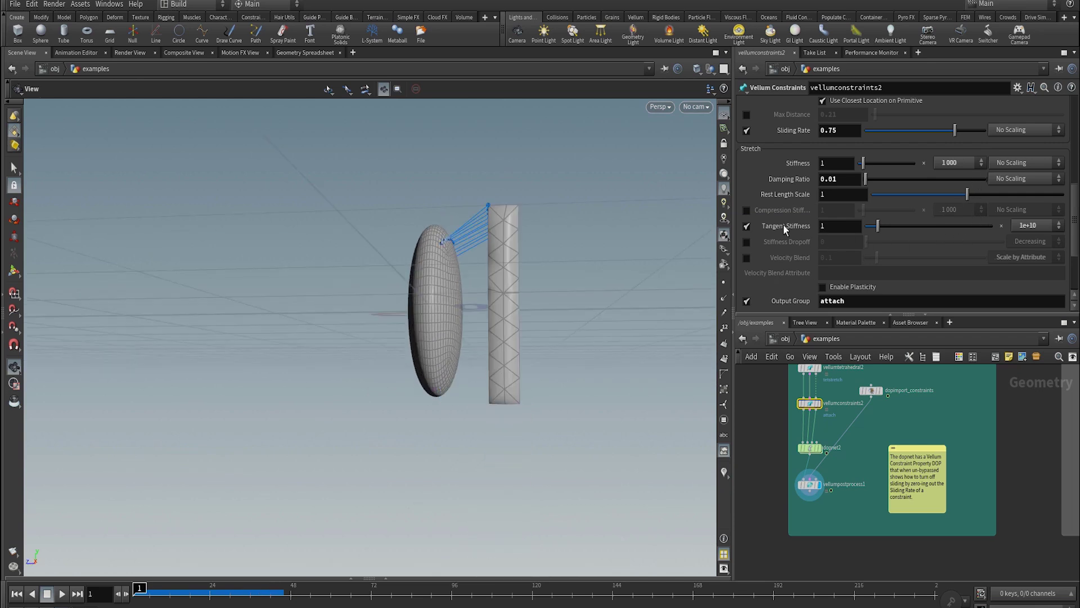
- Turn off Tangent Stiffness on vellumconstraints2 and replay the simulation, checking around frame 18 how the block slides
click(751, 225)
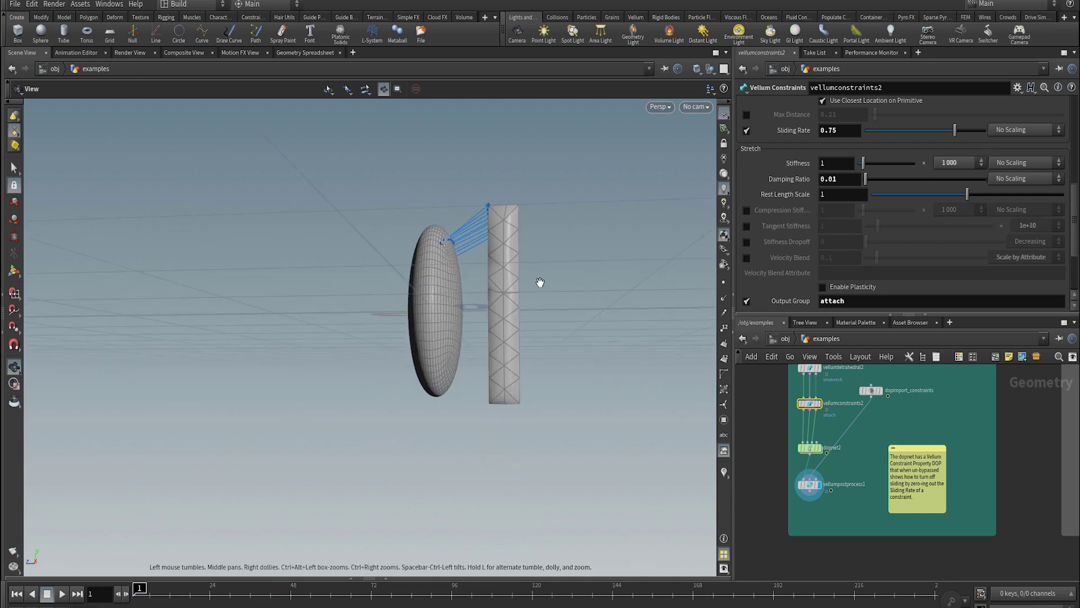
key(Up)
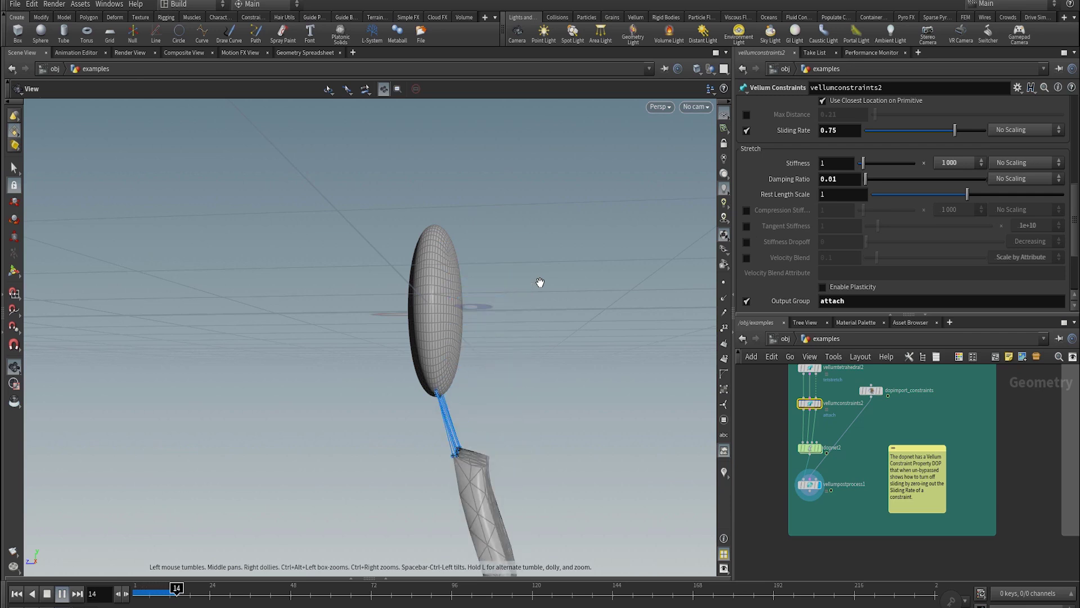
key(Up)
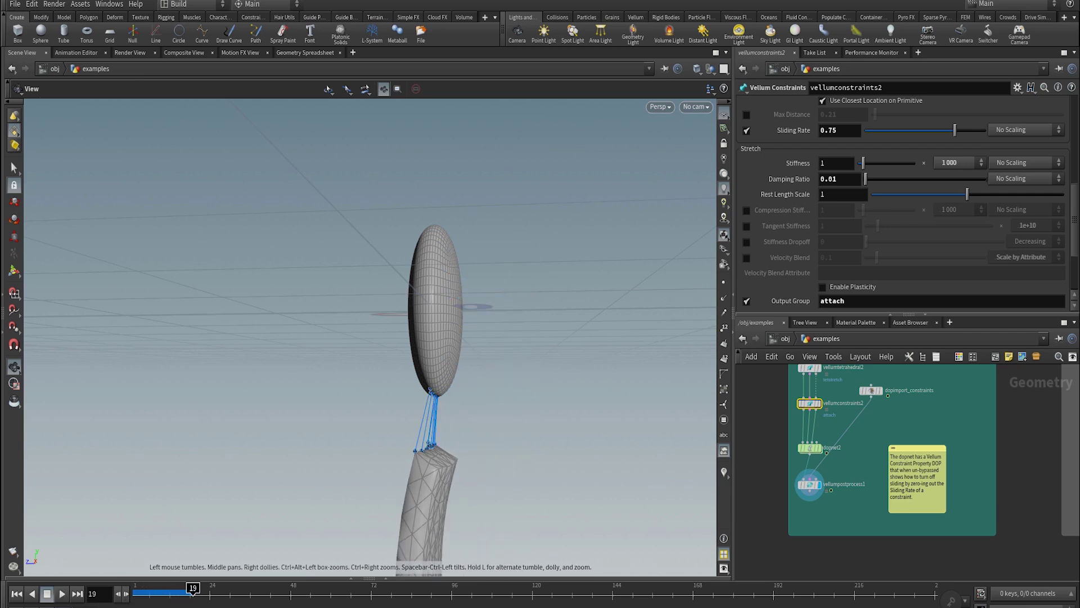
drag(192, 589, 189, 593)
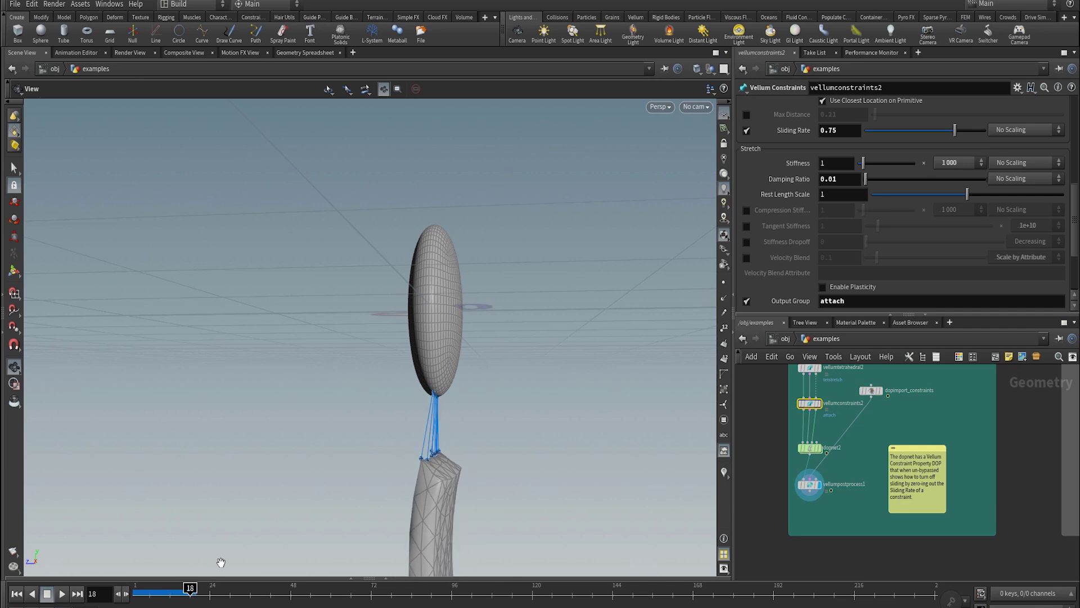
key(Up)
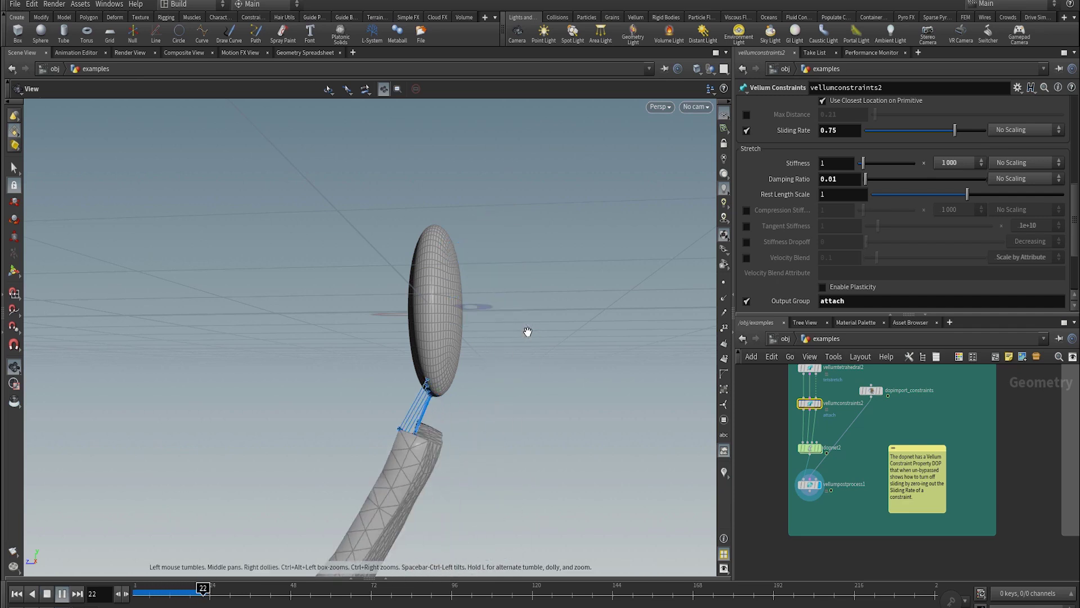
key(ctrl+Up)
key(Up)
key(ctrl+Up)
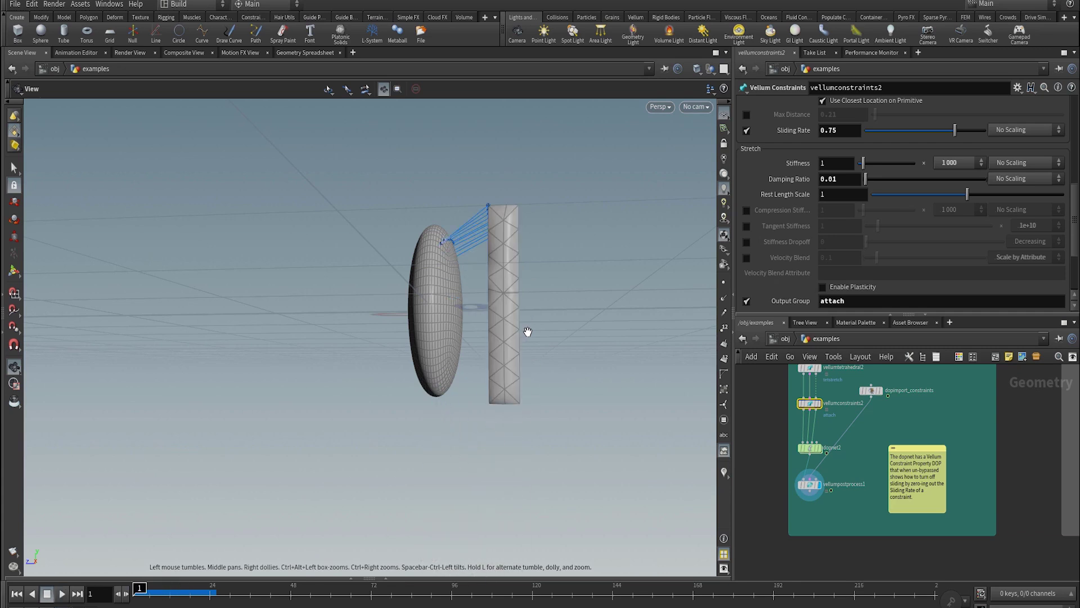
- Turn Tangent Stiffness back on and replay the simulation from a closer side view of the constraints
drag(531, 332, 520, 358)
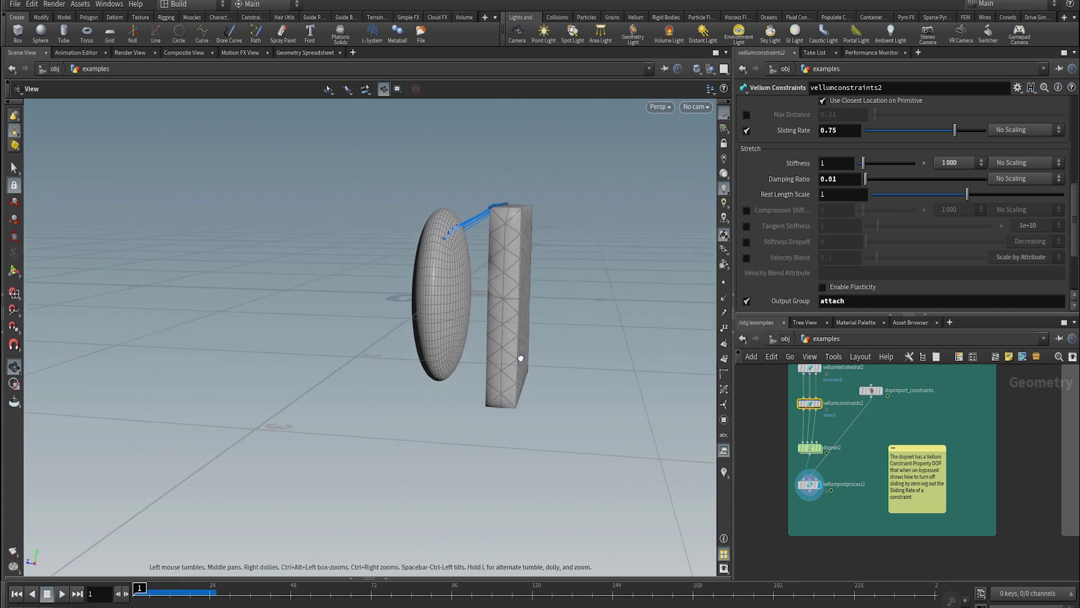
click(746, 226)
drag(604, 203, 490, 244)
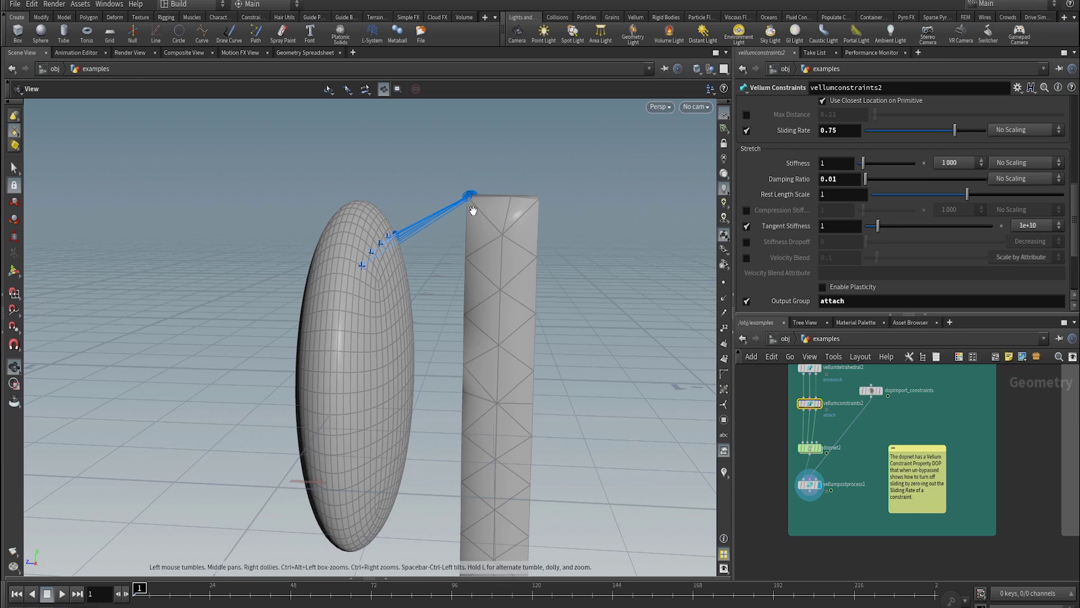
drag(445, 234, 376, 289)
key(Up)
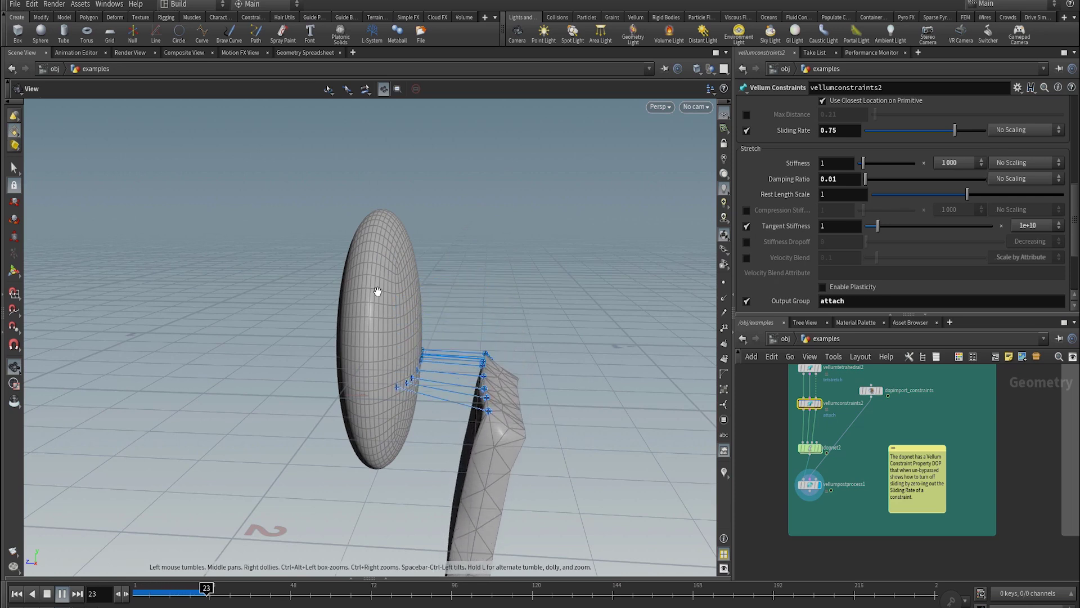
key(Up)
key(ctrl+Up)
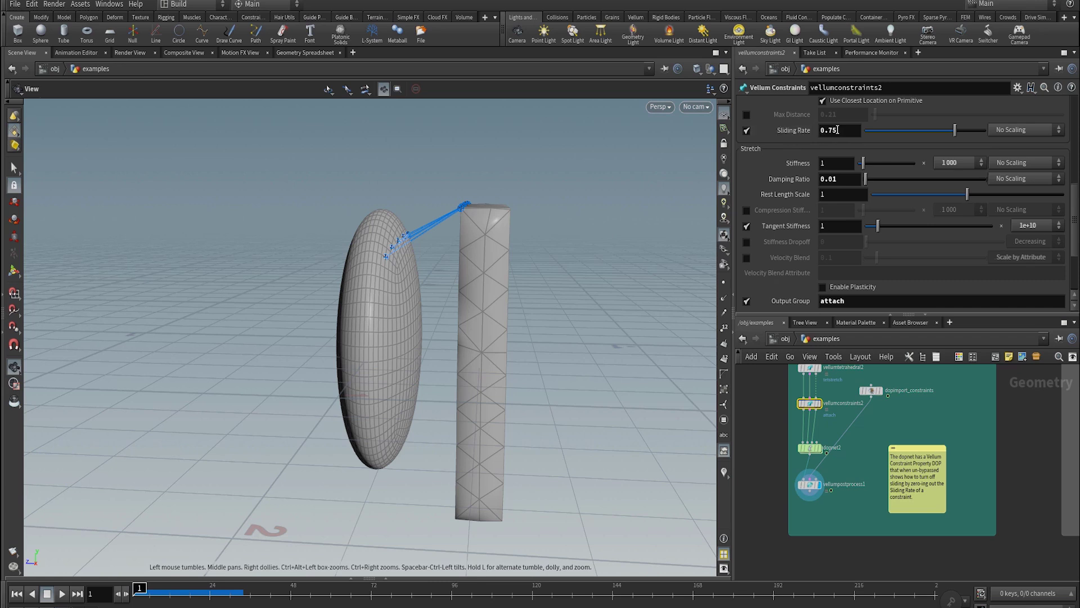
- Set the Tangent Stiffness multiplier to 10 and play the simulation from the start
click(1038, 225)
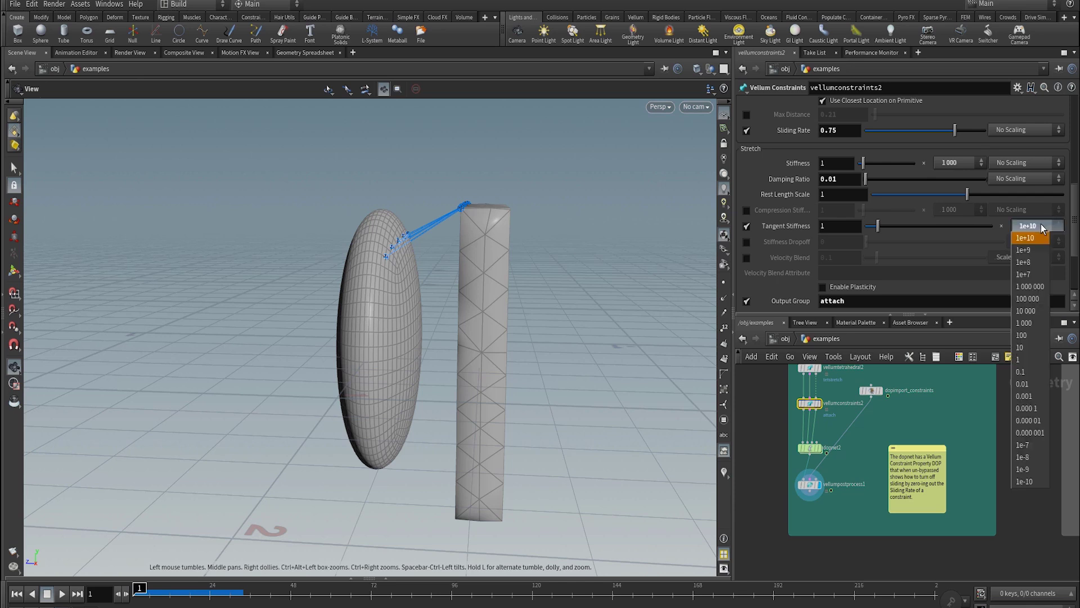
click(1029, 342)
key(Up)
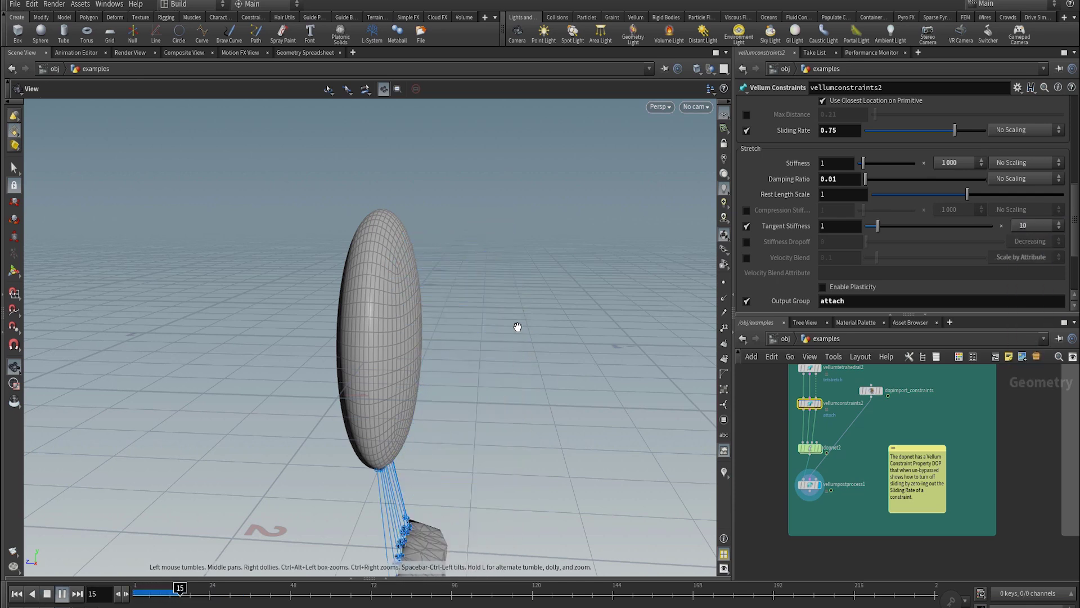
key(ctrl+Up)
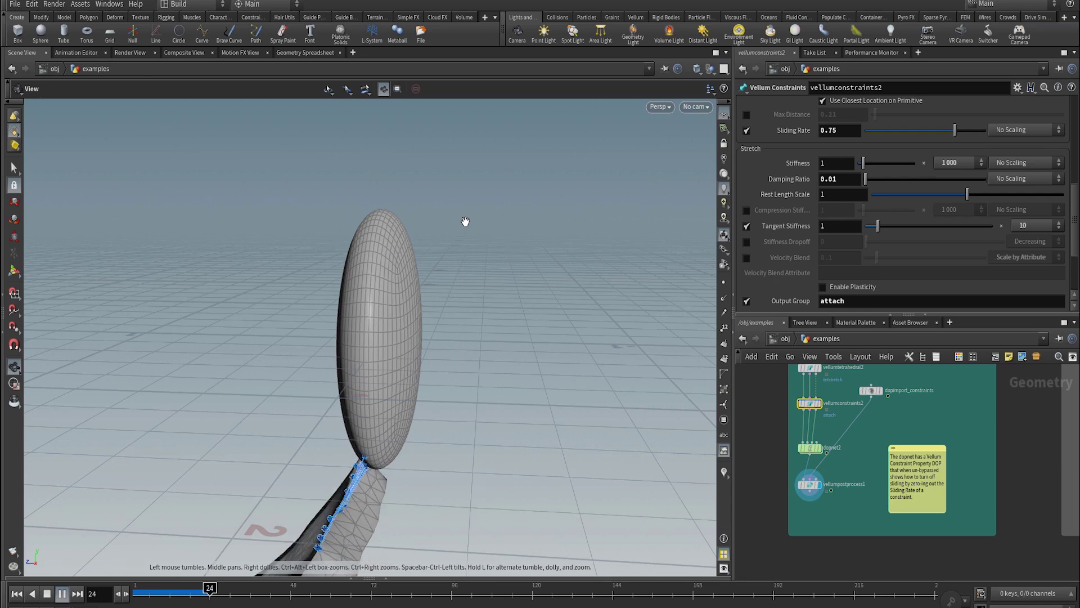
- Rewind the simulation to frame 1 and set the Tangent Stiffness multiplier of vellumconstraints2 to 1e+10
key(ctrl+Up)
click(1025, 227)
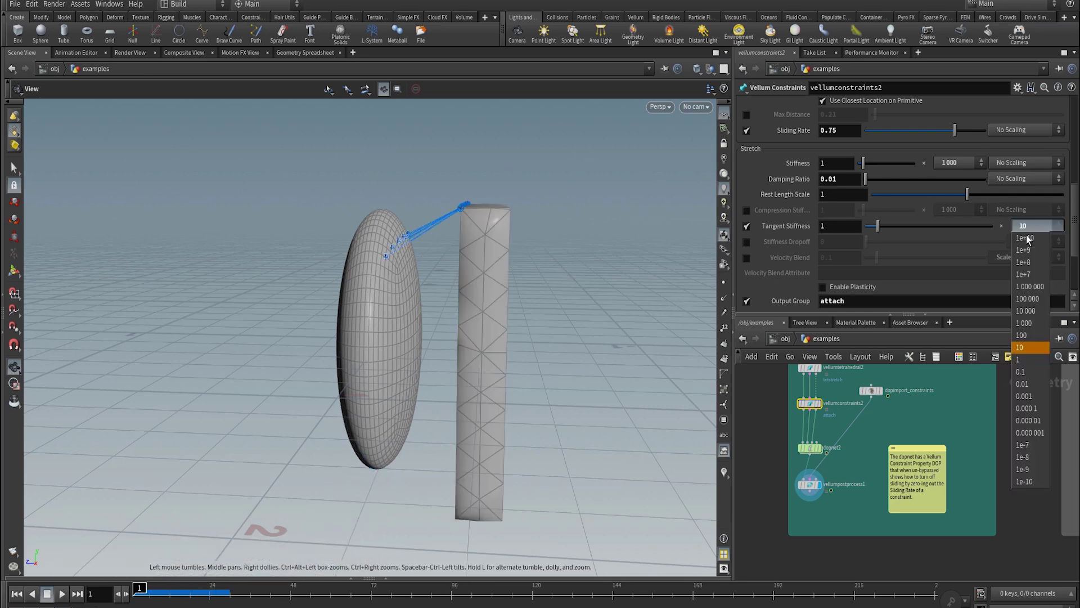
click(1031, 235)
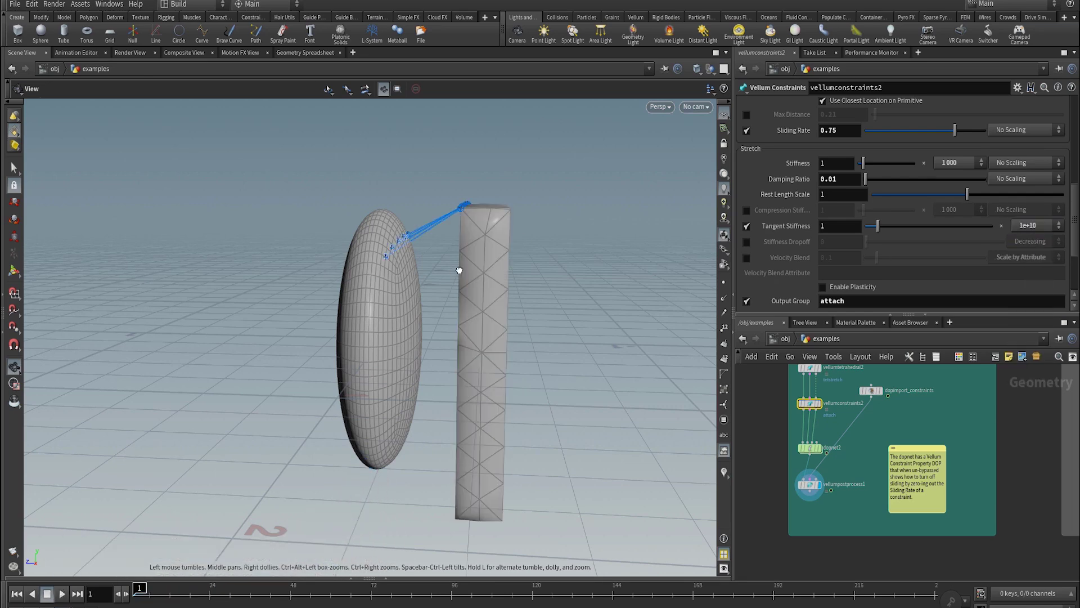
drag(459, 270, 475, 275)
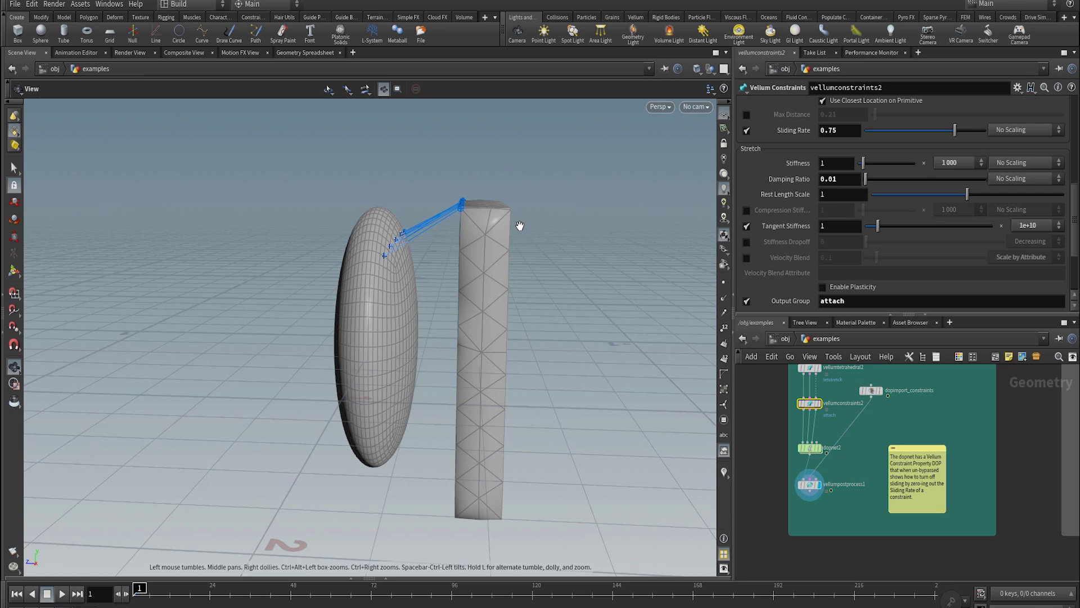
- Display vellumsolver4 in the example of sliding across different primitive types and play it, briefly showing the points on the strings
middle_drag(1038, 474, 852, 513)
mouse_move(838, 518)
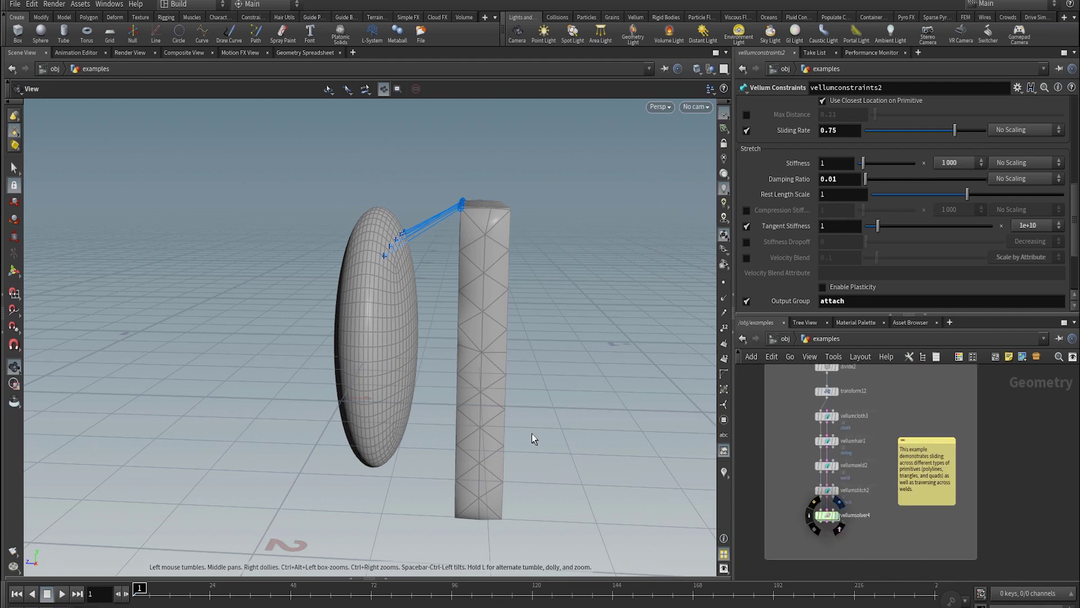
key(Up)
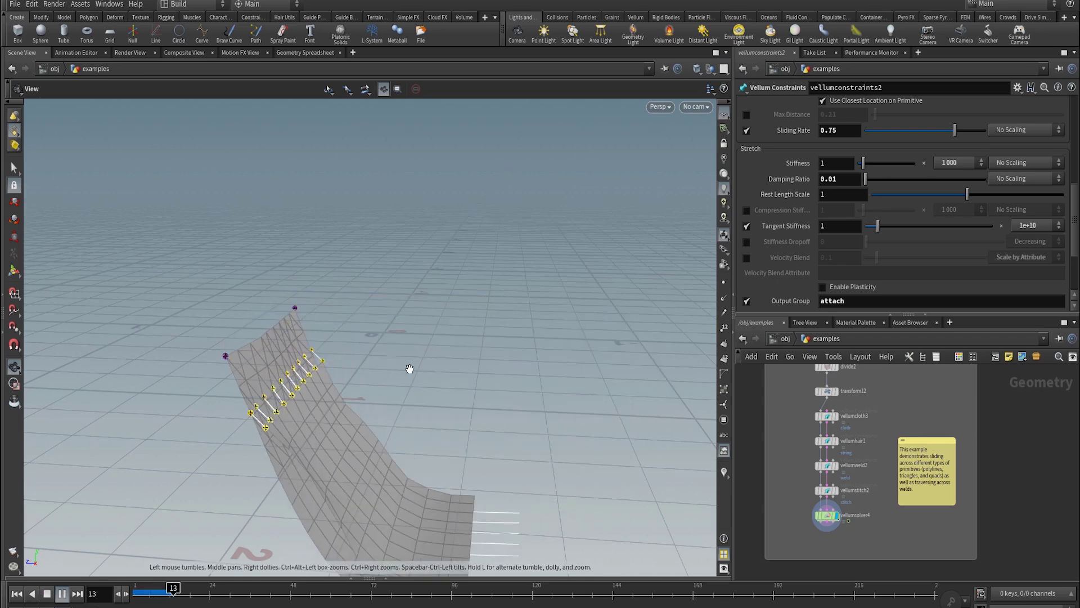
drag(415, 160, 406, 300)
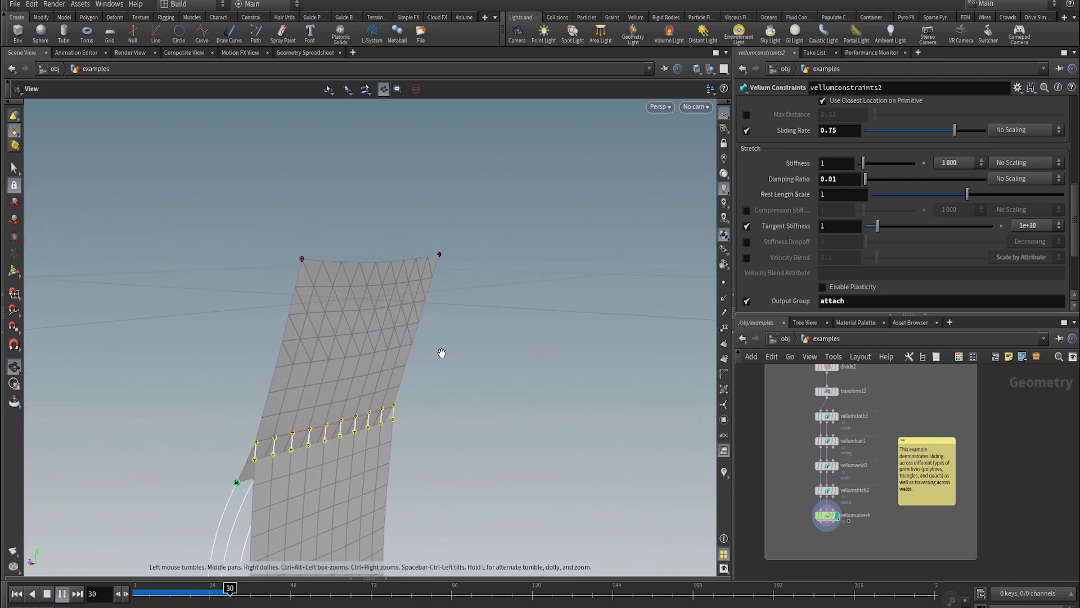
drag(492, 225, 425, 224)
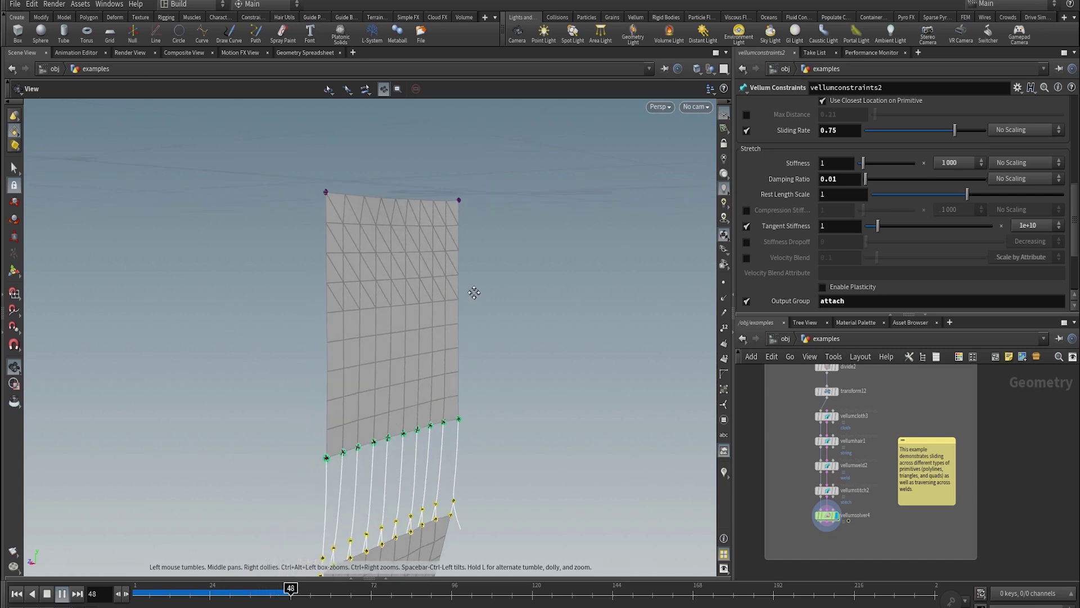
drag(473, 294, 487, 324)
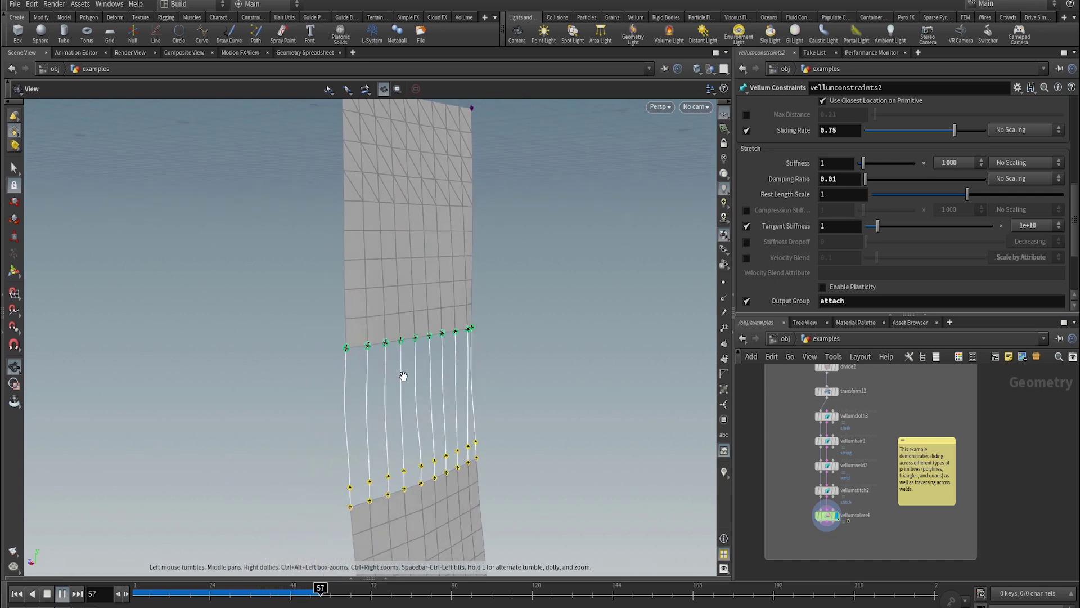
key(p)
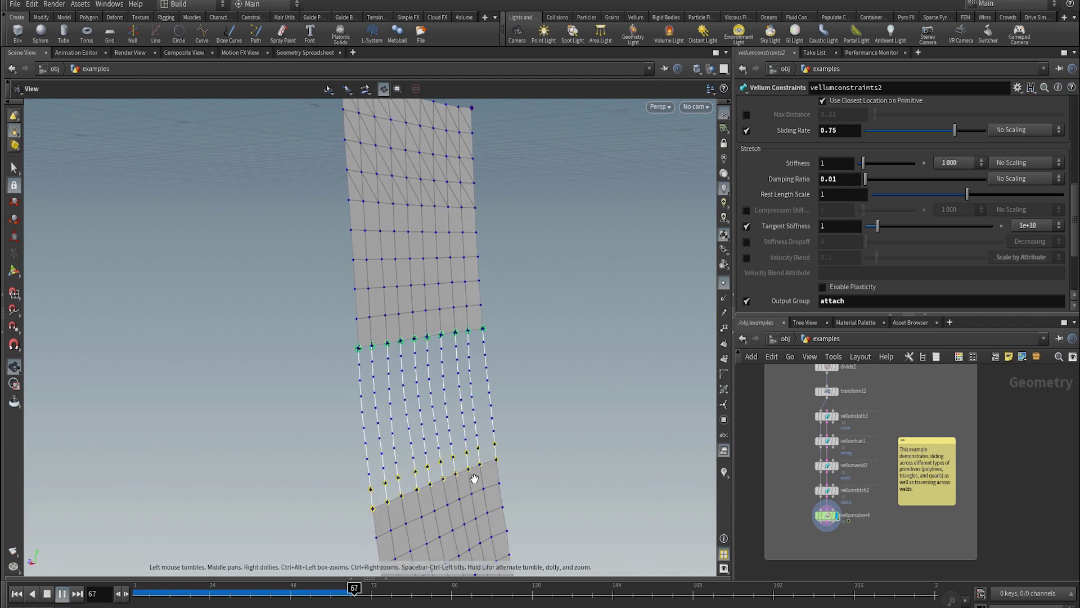
click(721, 287)
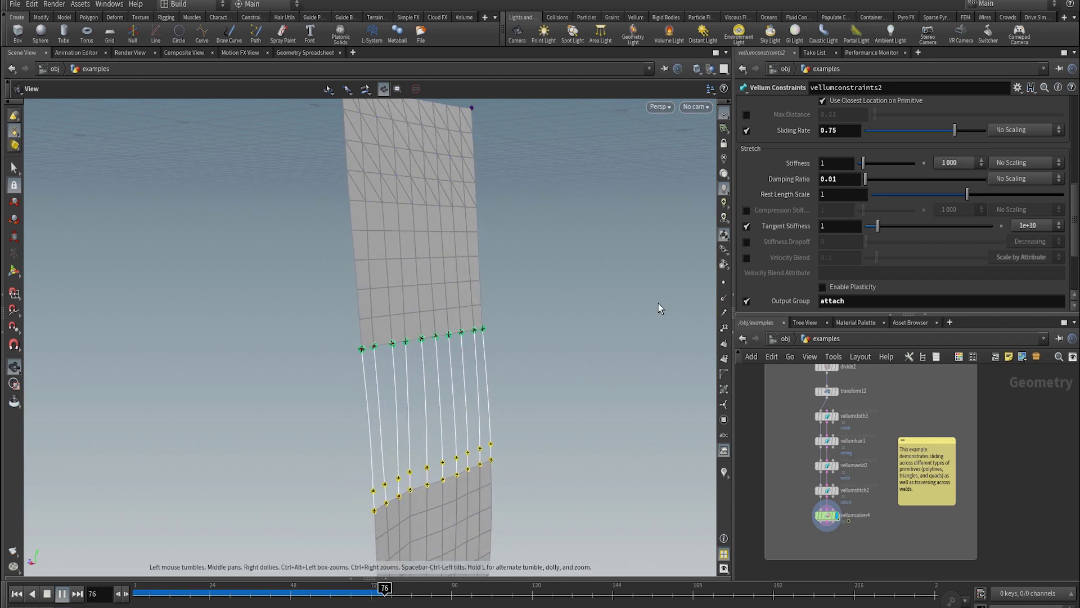
- Replay the vellumsolver4 simulation from the first frame with the whole hanging cloth in view, and rewind it
key(ctrl+Up)
right_drag(492, 312, 477, 325)
key(Up)
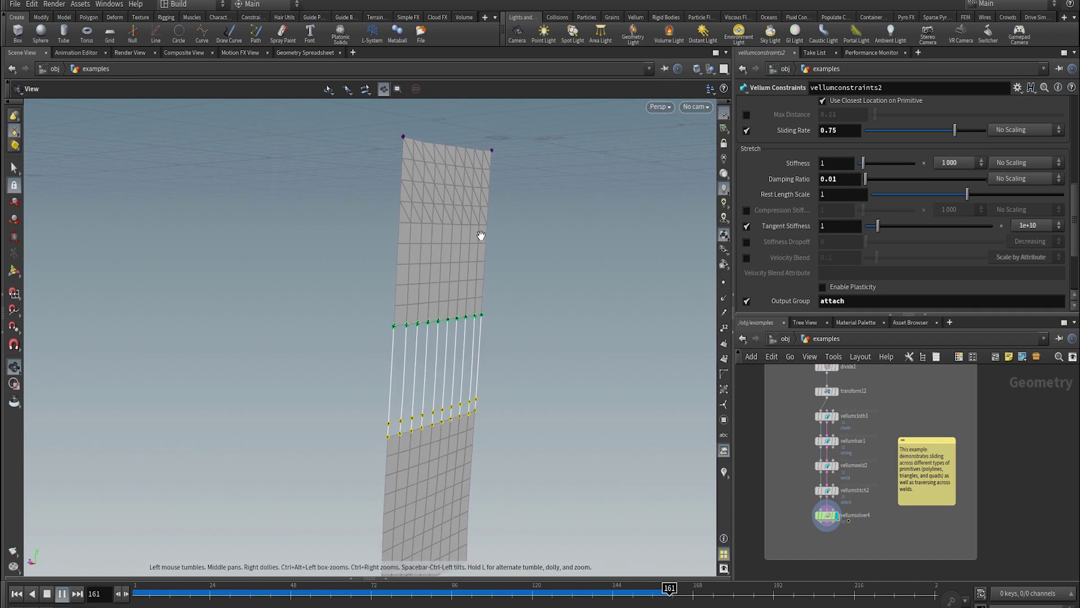
key(Up)
key(ctrl+Up)
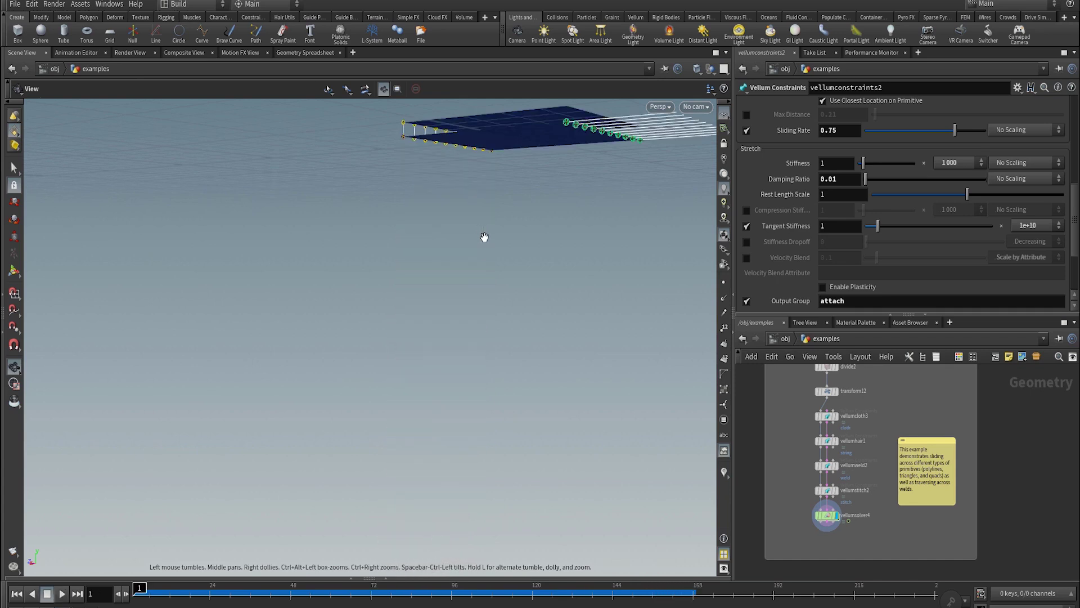
- Enable the Breaking threshold on vellumweld2 at 0.18 and play the simulation to watch the welds tear
click(826, 465)
drag(535, 264, 481, 300)
middle_drag(480, 295, 431, 315)
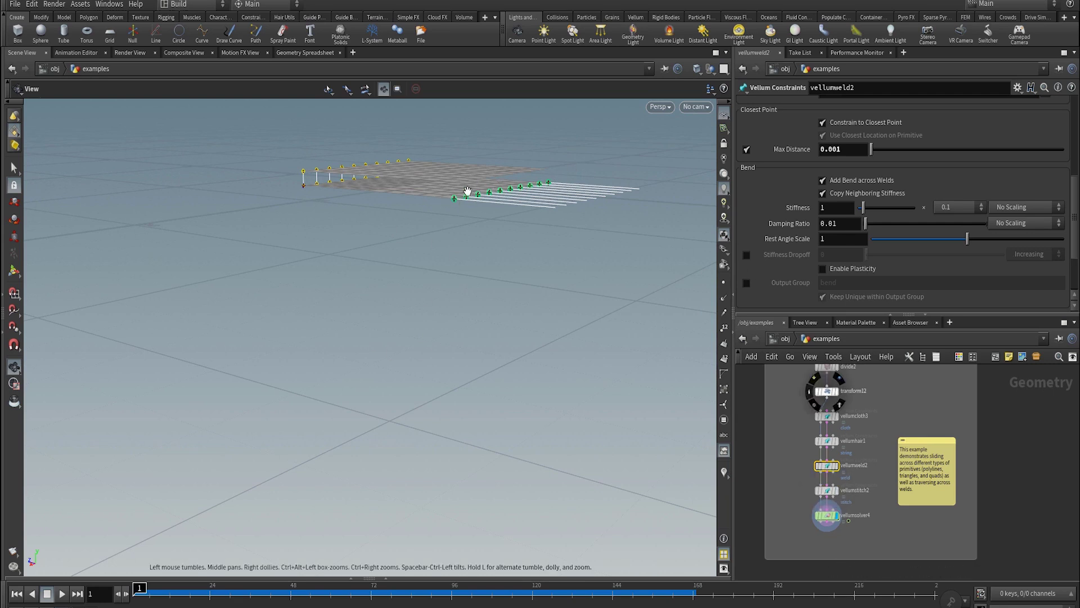
drag(468, 191, 482, 234)
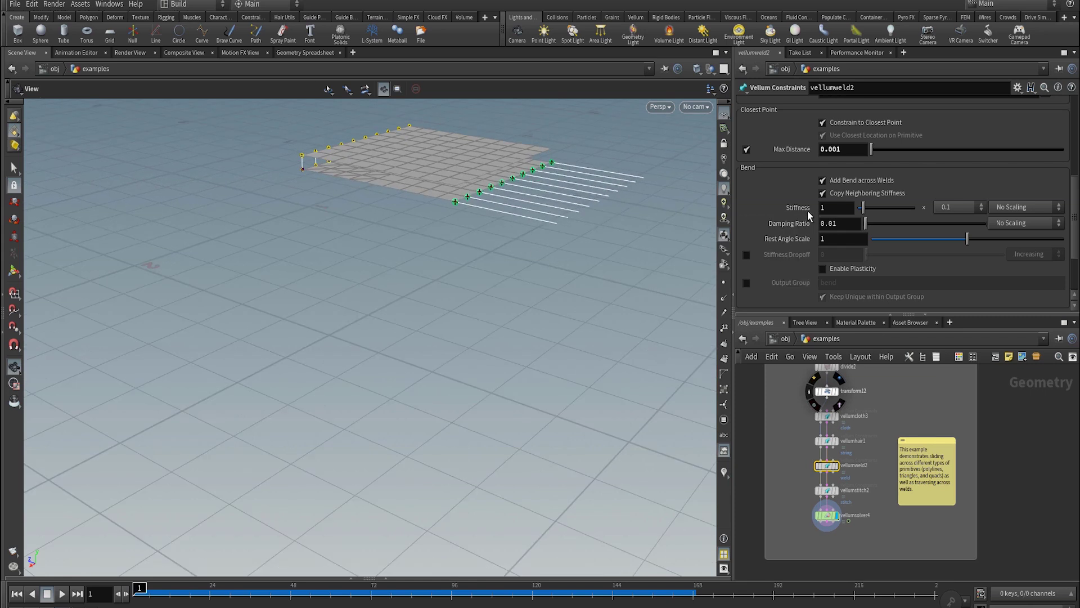
scroll(809, 213, up, 2)
scroll(812, 218, down, 5)
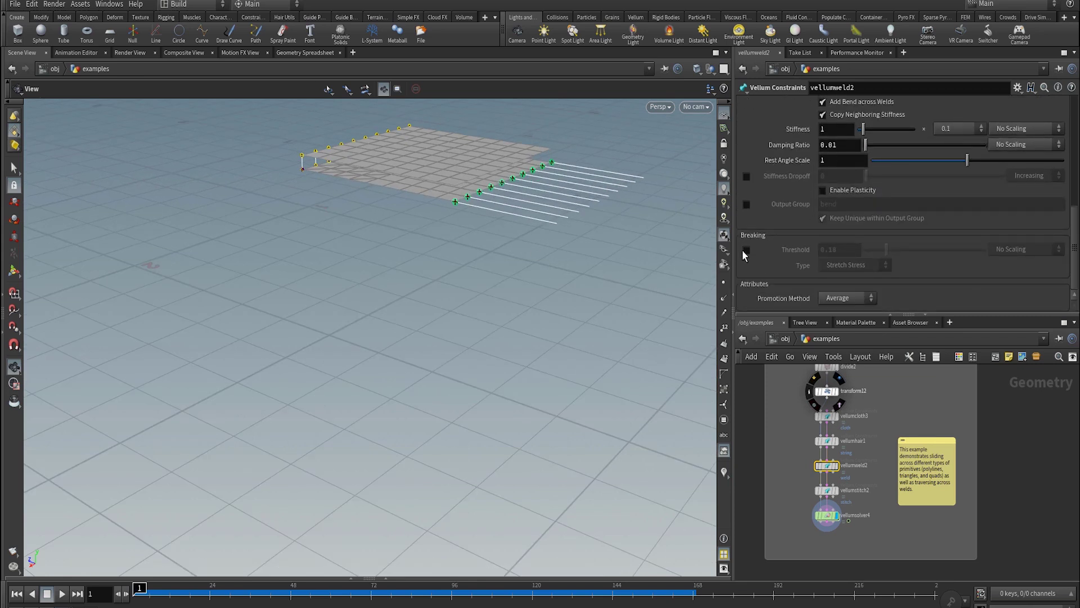
key(Up)
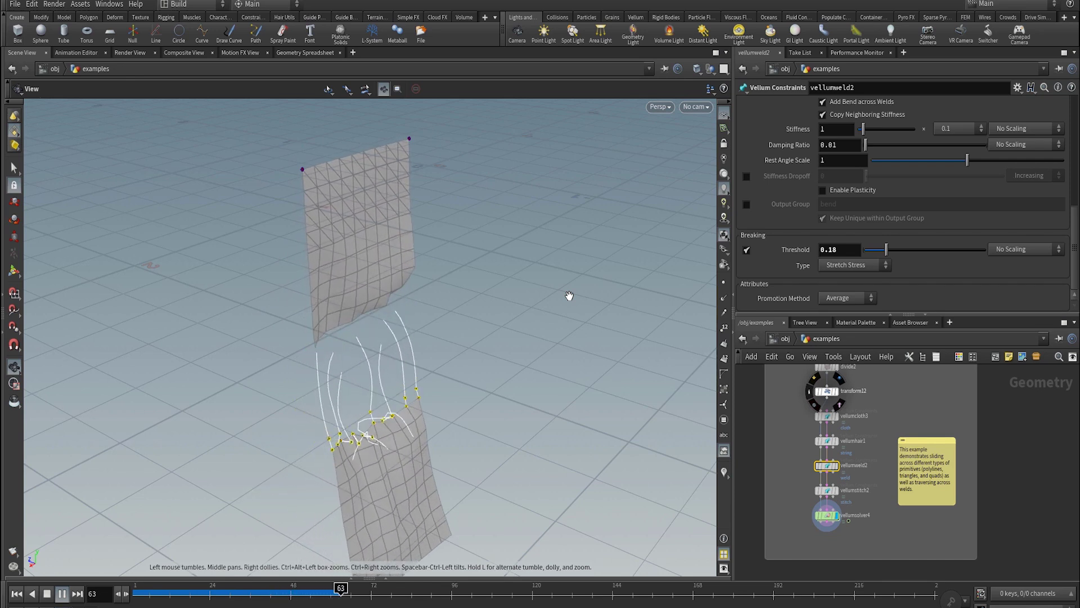
drag(567, 299, 578, 236)
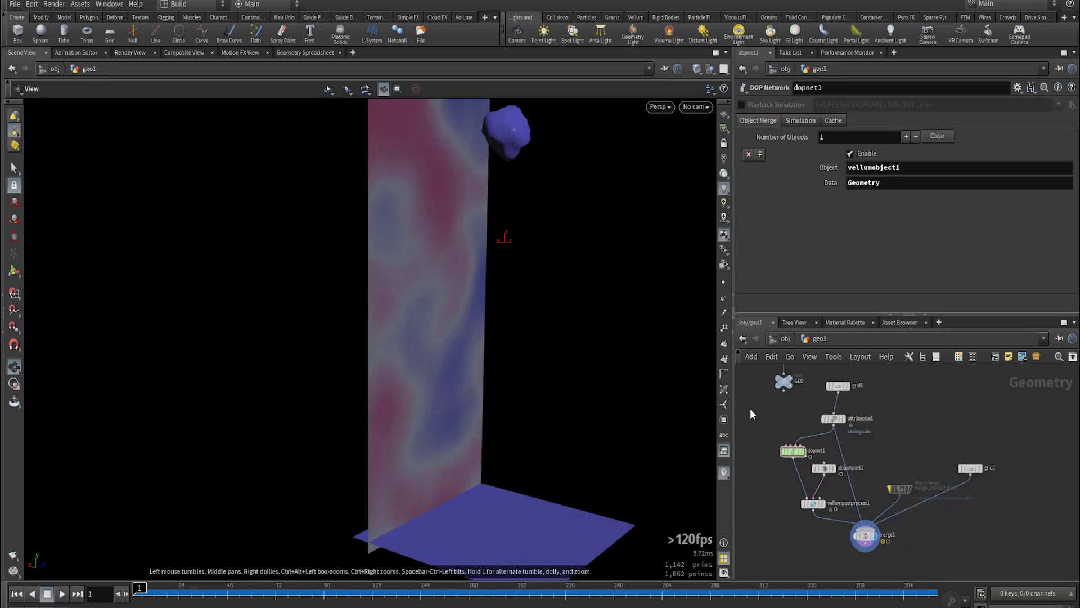
- Look over the geo1 node network and watch the MPlay flipbook of blobs sliding down the wall
middle_drag(767, 402, 766, 446)
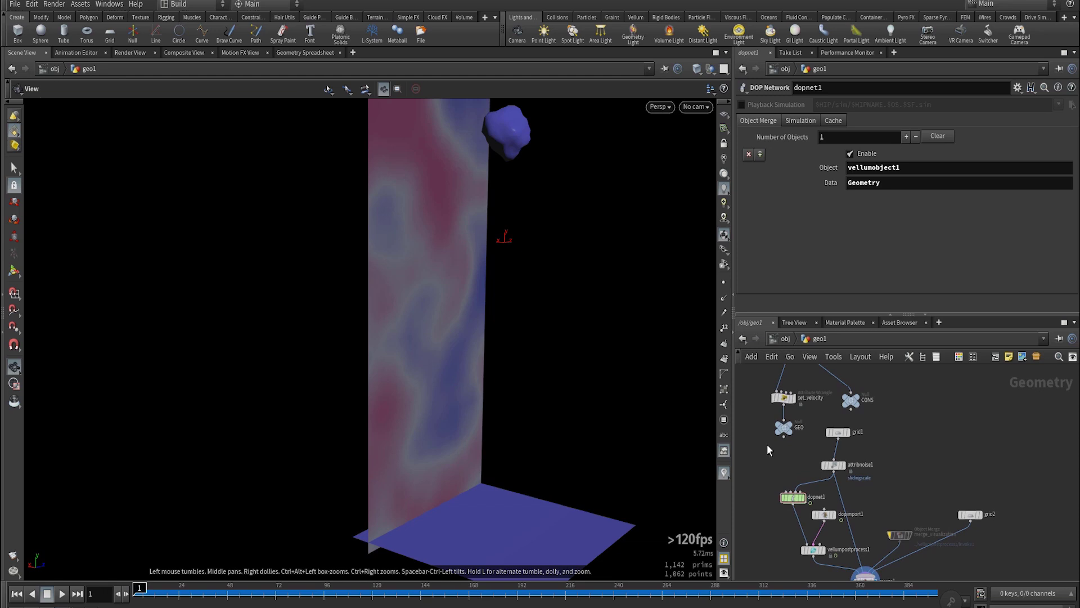
middle_drag(882, 417, 901, 489)
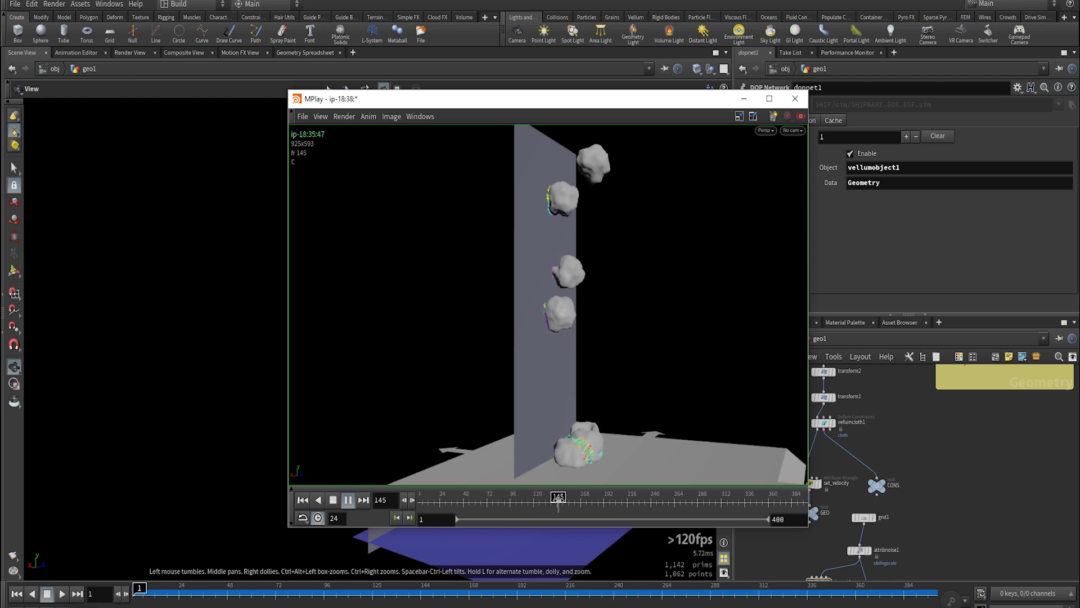
click(943, 478)
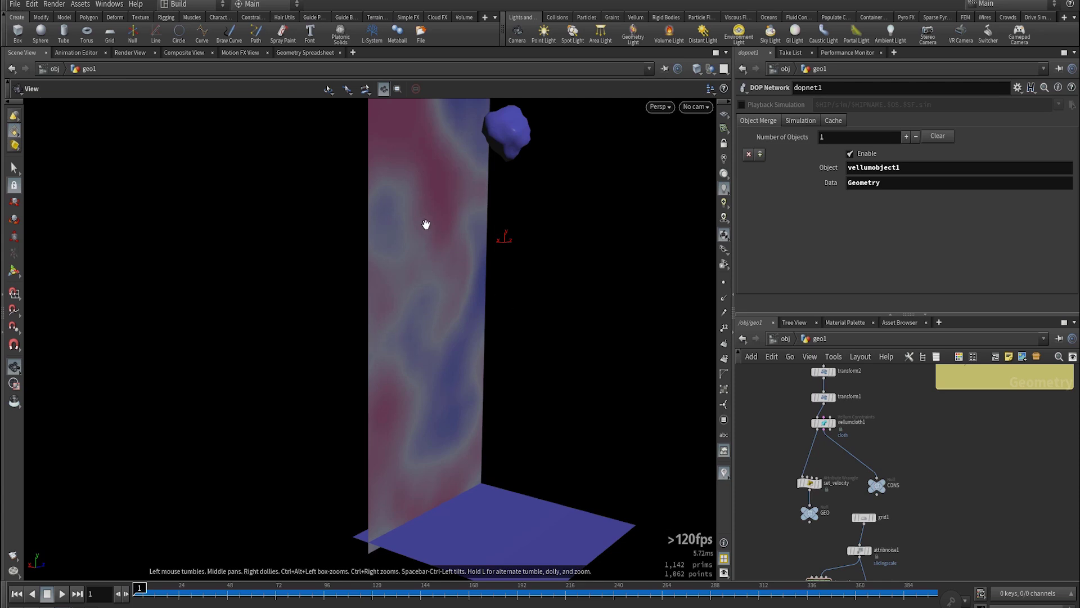
- Play the geo1 simulation with merge_visualization temporarily enabled, examine the blobs' sliding constraints from several angles, and rewind
scroll(886, 458, down, 4)
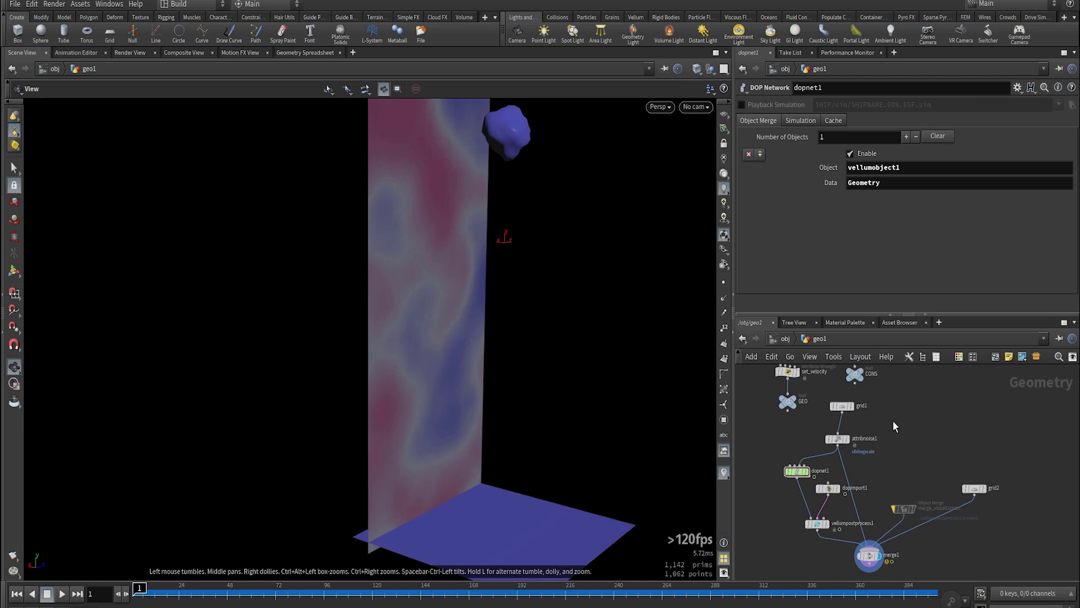
key(Up)
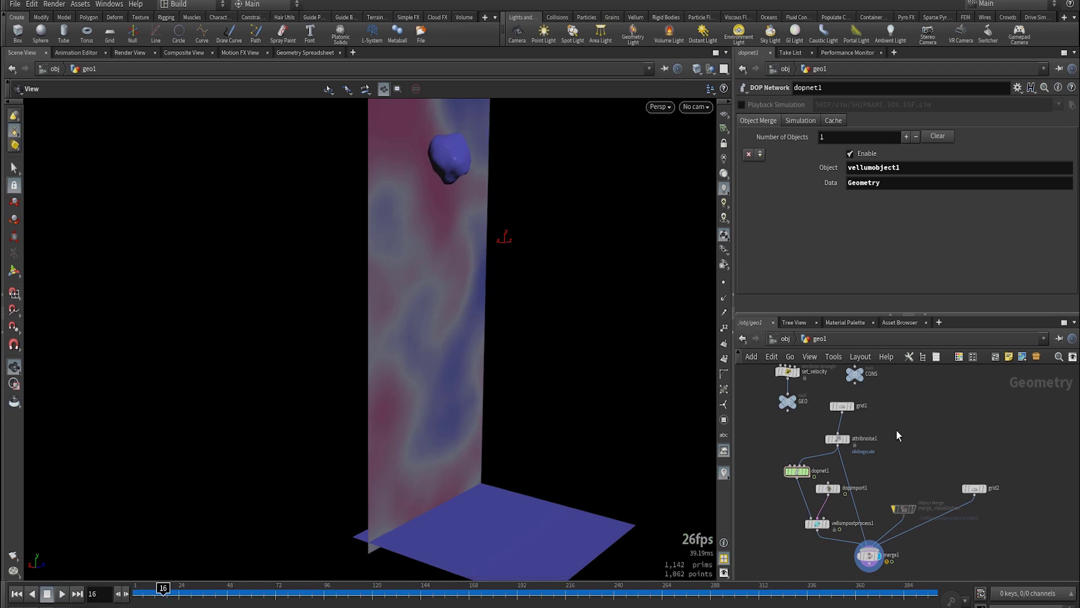
click(889, 494)
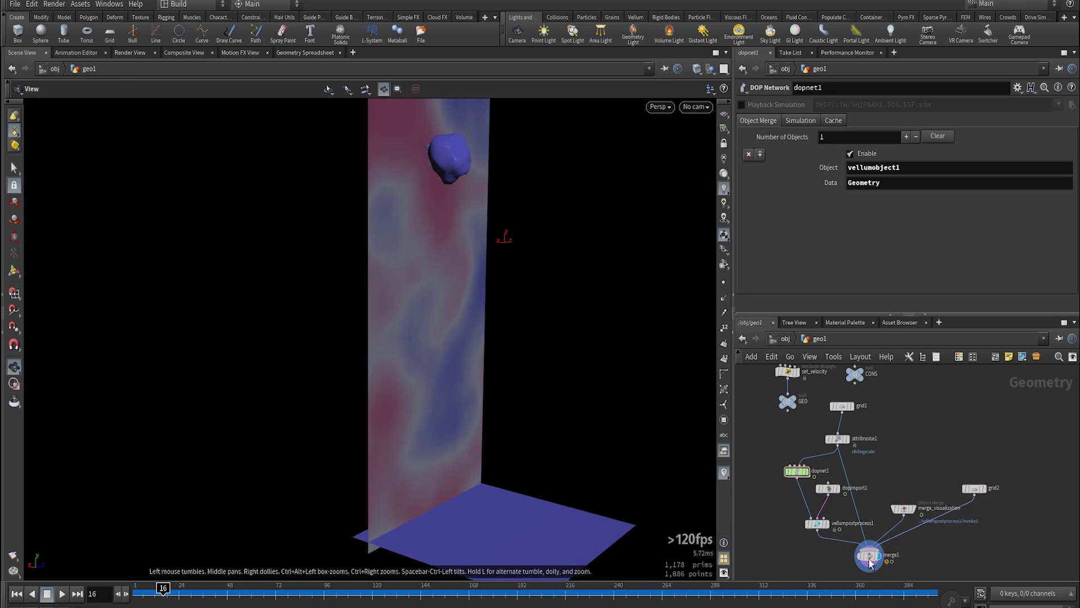
drag(472, 263, 516, 265)
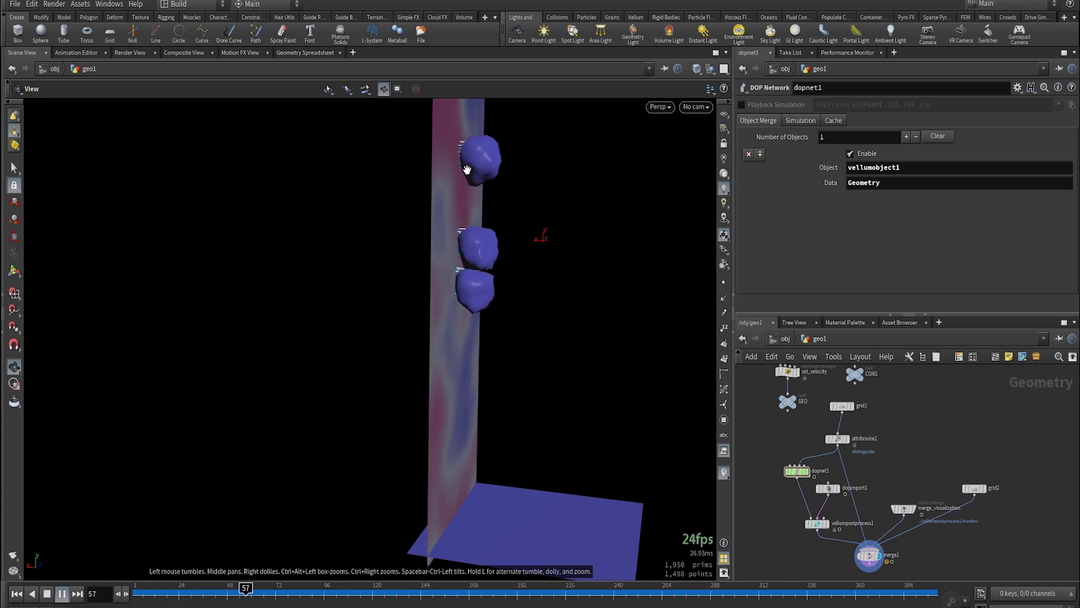
drag(465, 234, 398, 234)
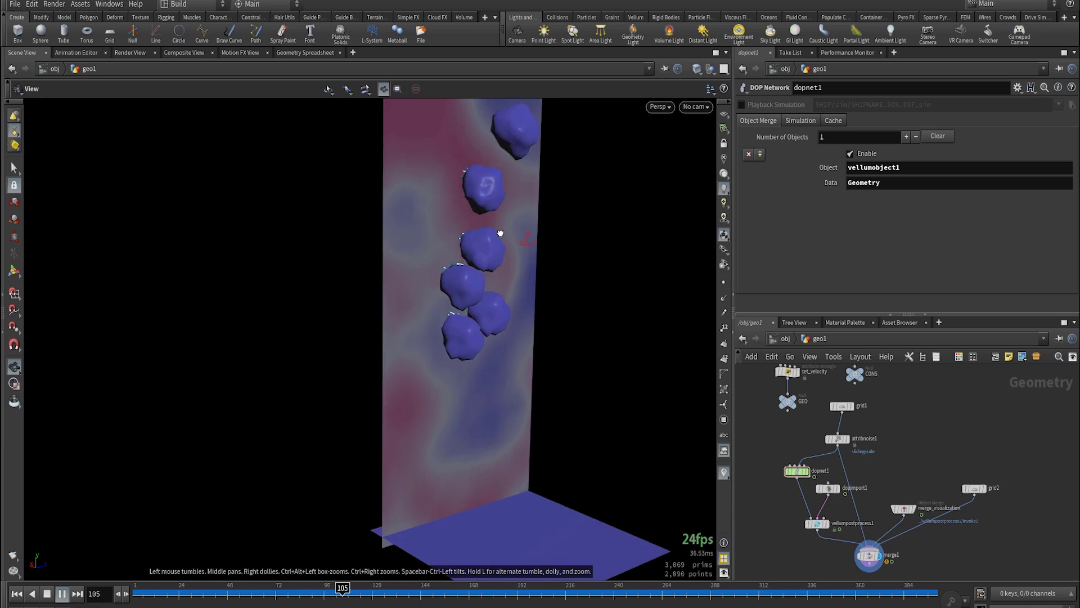
drag(500, 233, 494, 159)
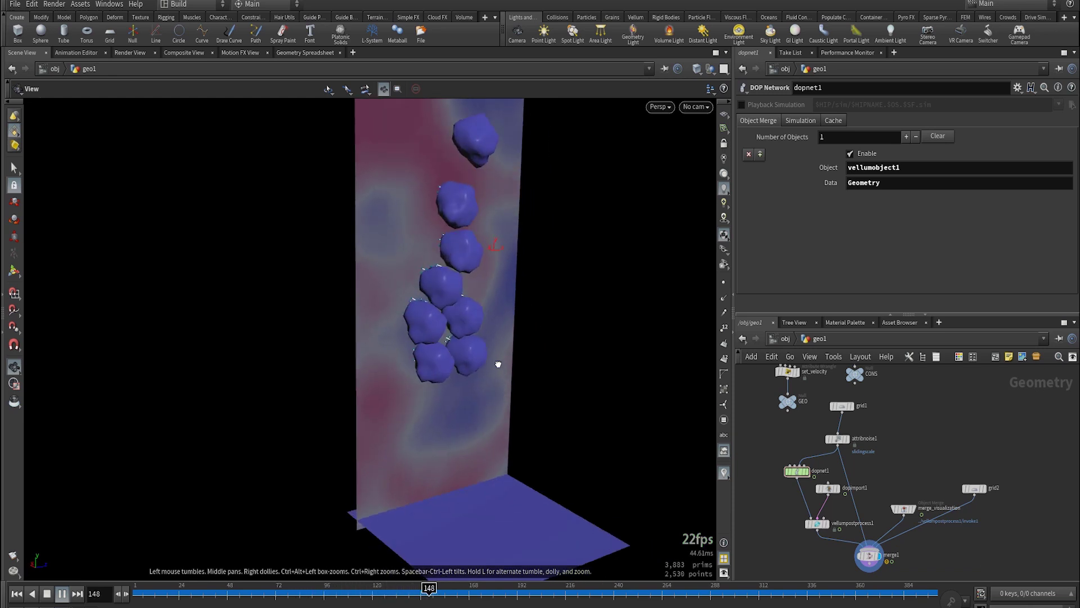
drag(498, 364, 483, 343)
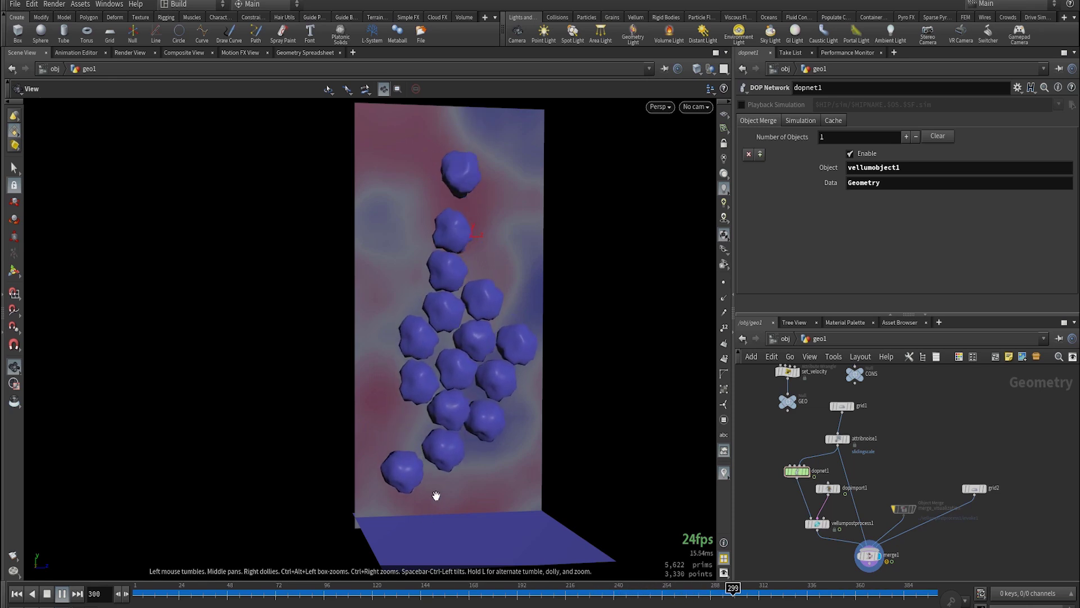
drag(472, 412, 578, 415)
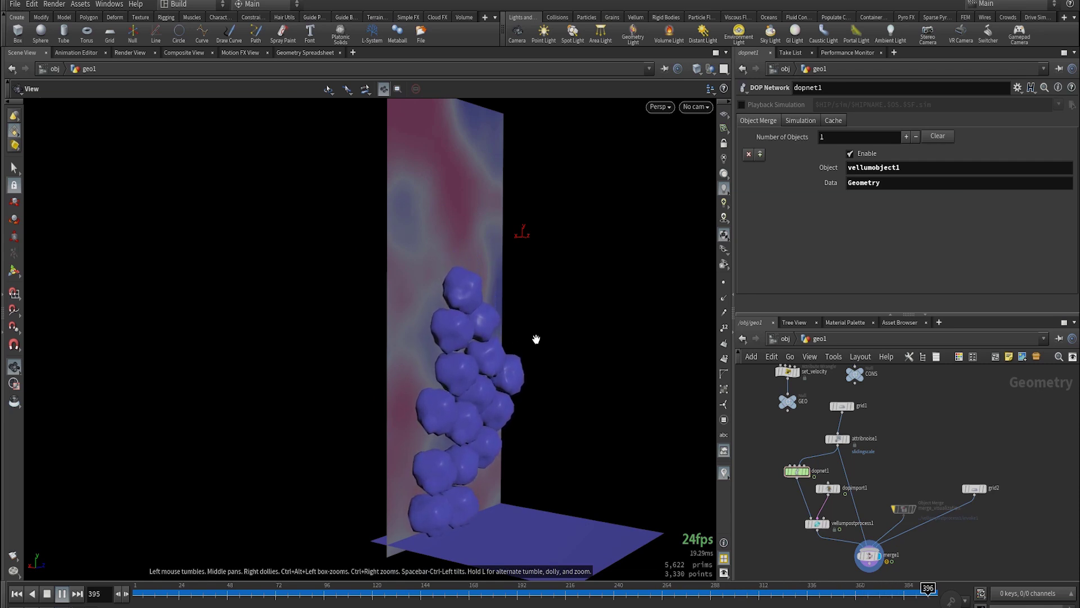
key(ctrl+Up)
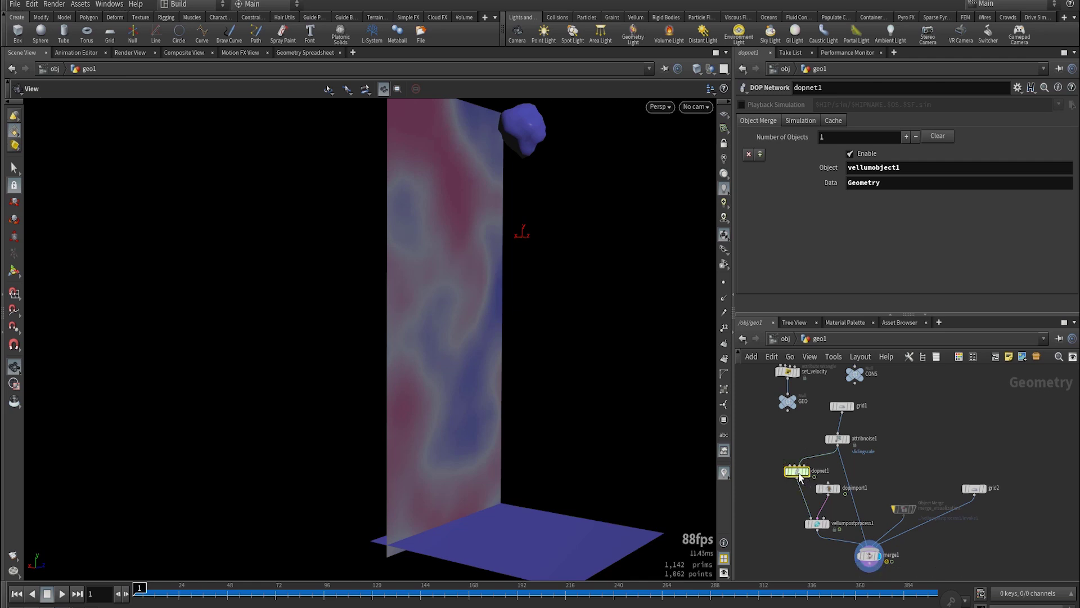
- Open dopnet1 and review the creation, closest point and sliding settings of vellumconstraints_attach_to_wall
double_click(800, 477)
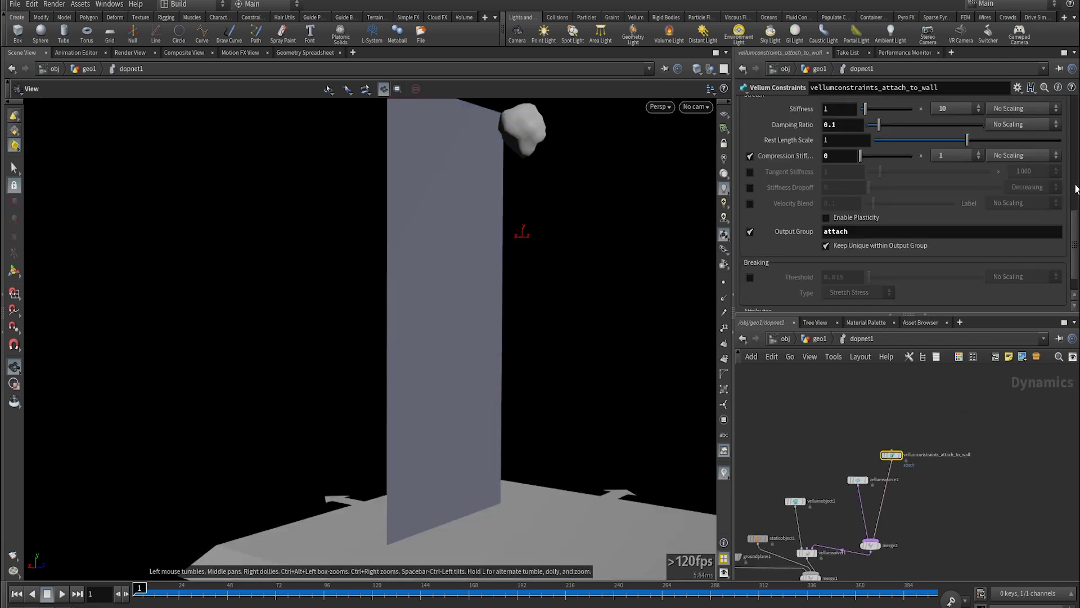
drag(1075, 188, 1078, 213)
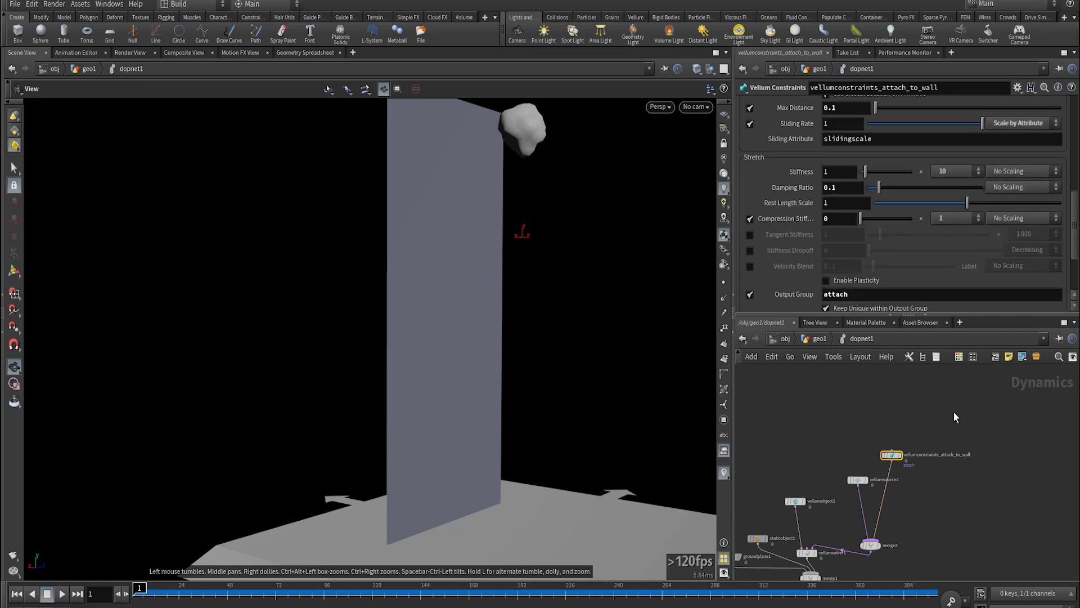
scroll(925, 213, up, 3)
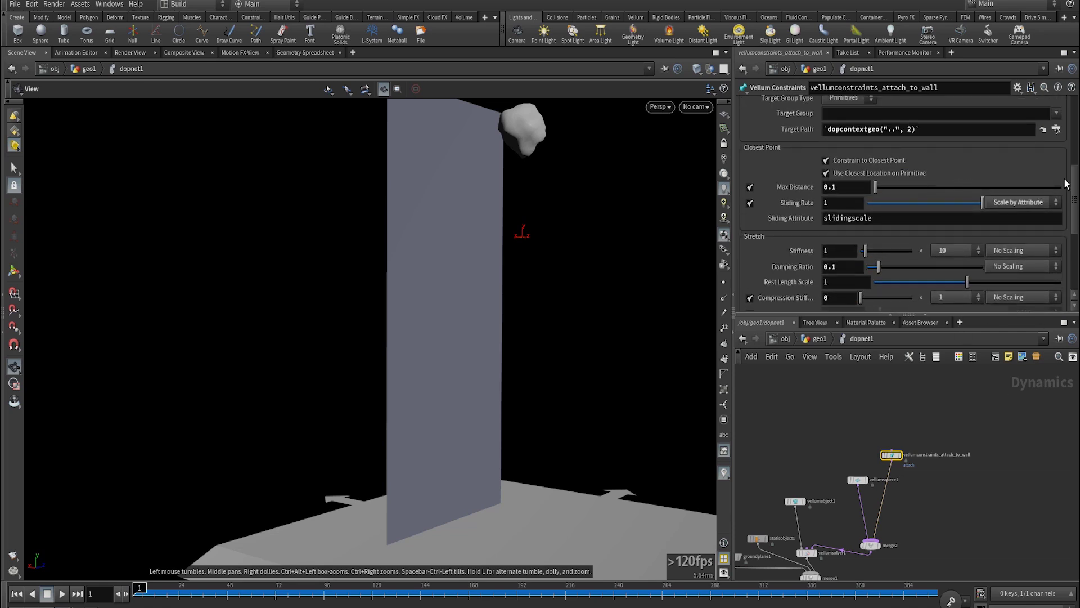
scroll(1065, 116, up, 4)
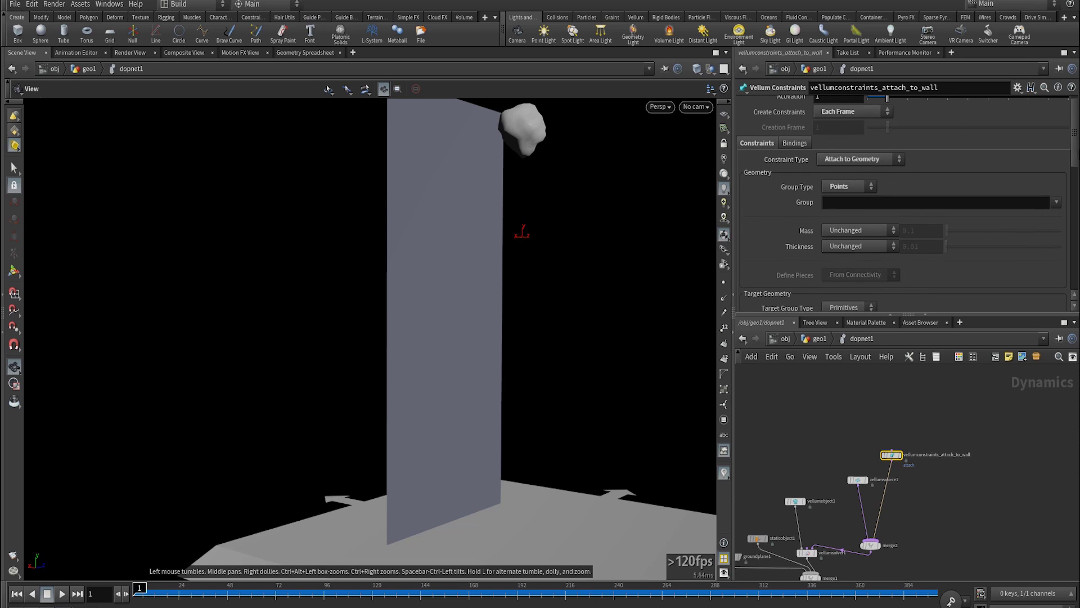
scroll(947, 218, down, 4)
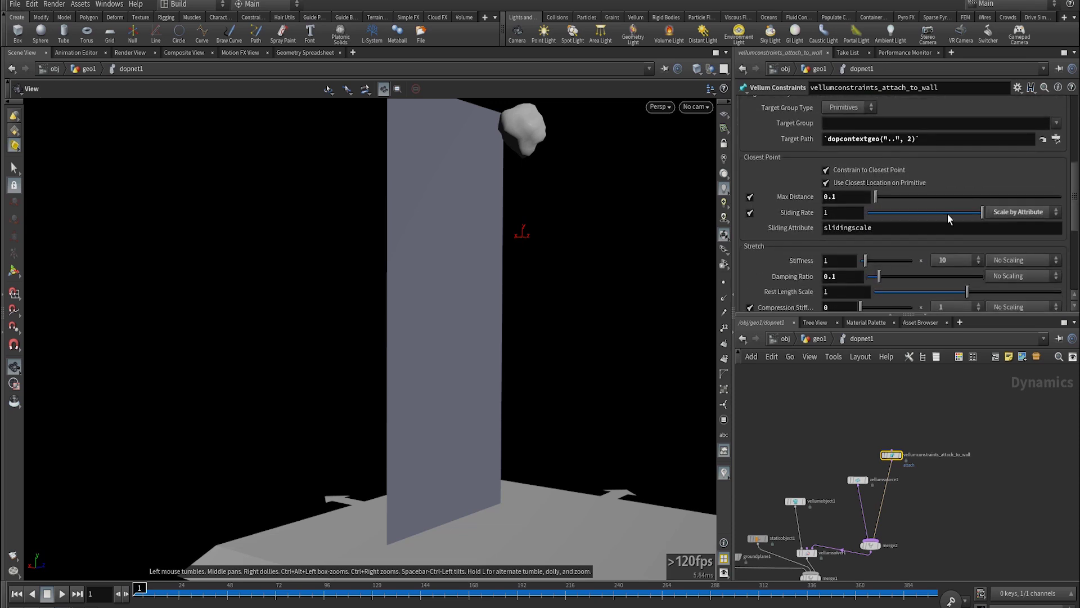
drag(495, 170, 490, 278)
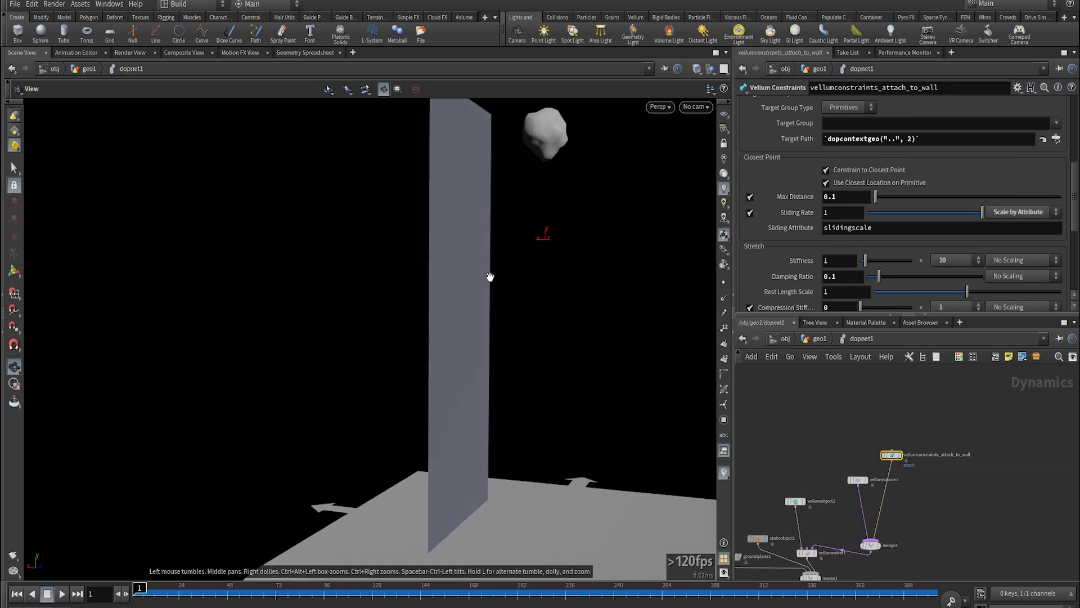
- Review the sliding, stretch, output group and breaking settings of vellumconstraints_attach_to_wall with the blobs shown at frame 36
drag(258, 598, 203, 585)
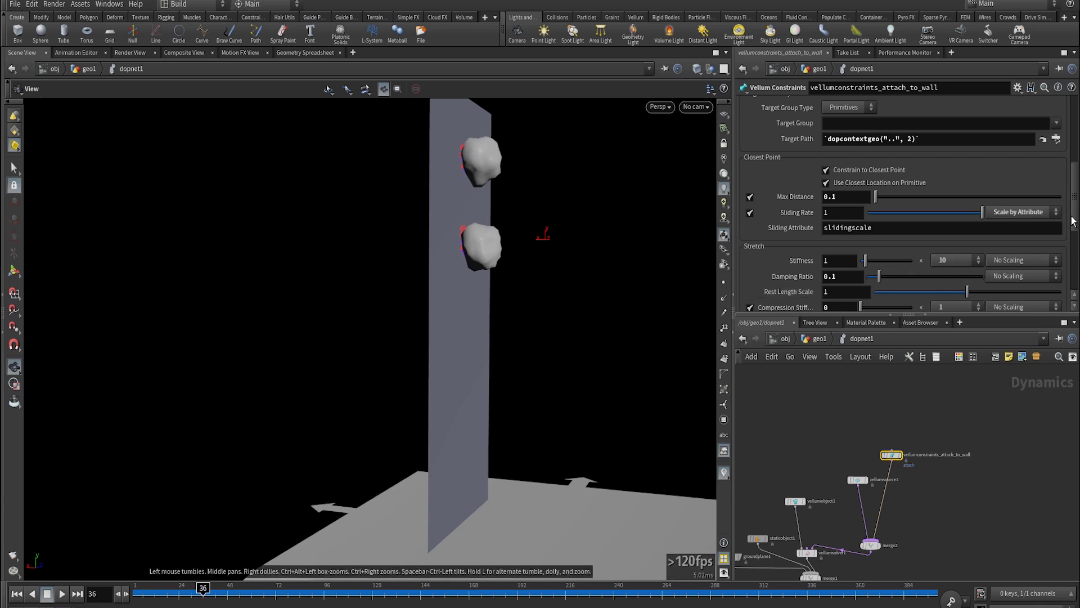
scroll(798, 271, down, 3)
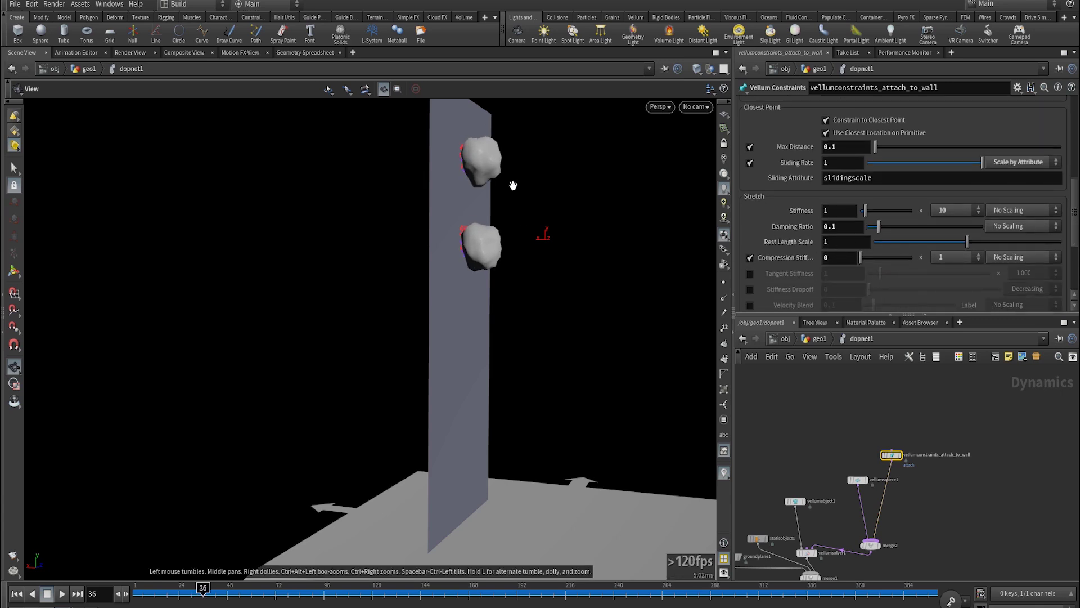
drag(486, 169, 505, 175)
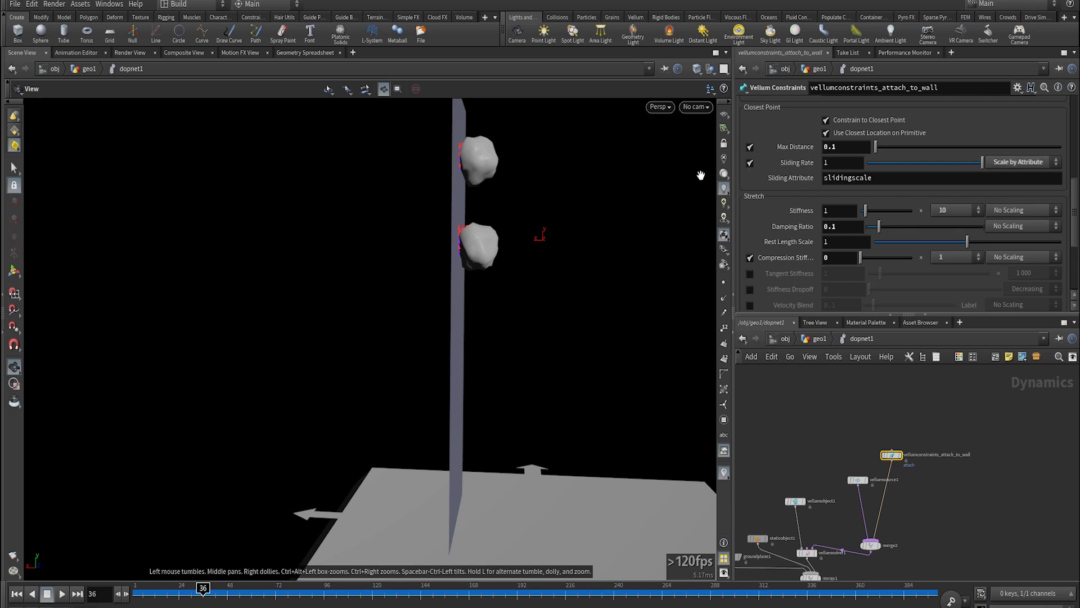
drag(564, 188, 392, 181)
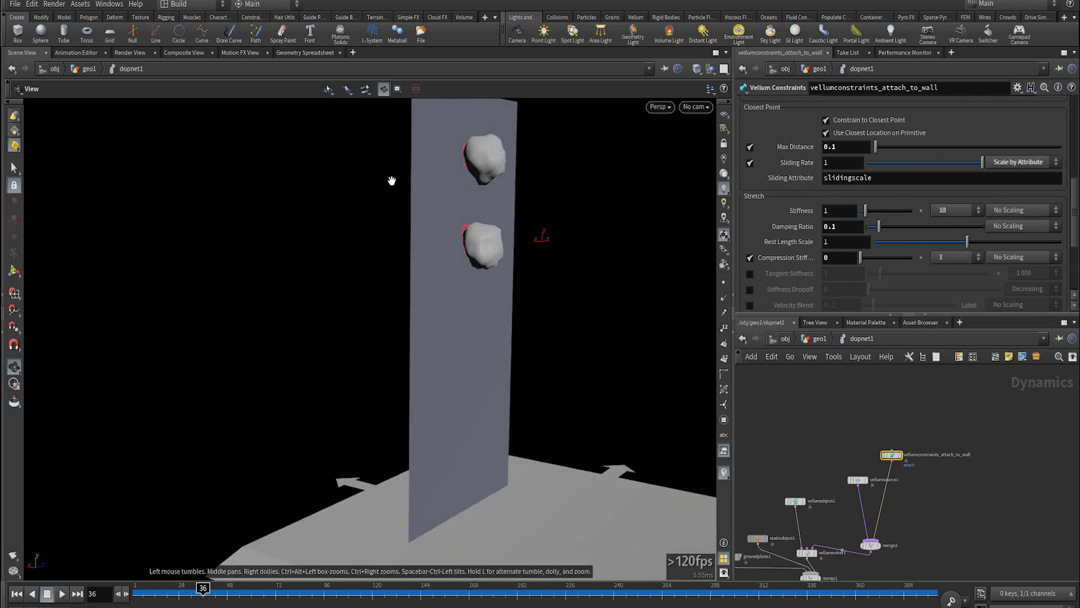
scroll(1076, 192, down, 3)
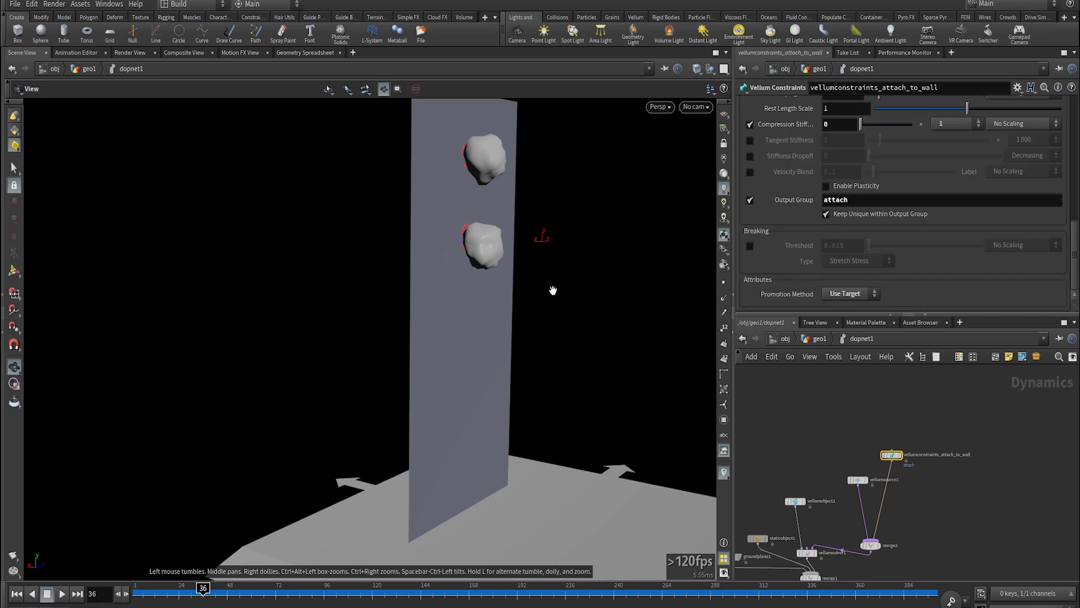
scroll(1066, 108, up, 5)
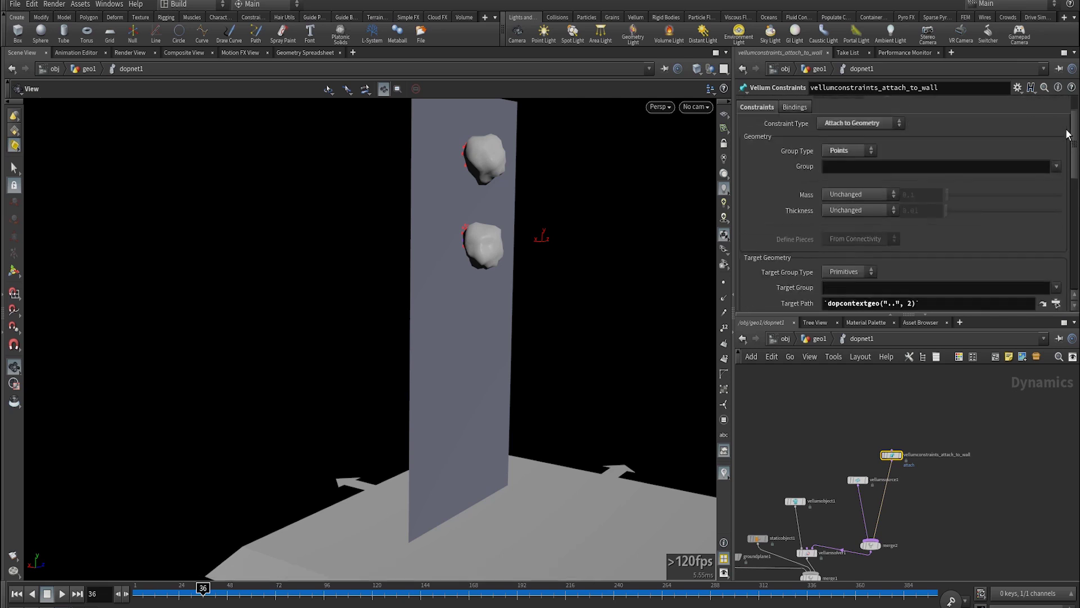
scroll(906, 203, down, 10)
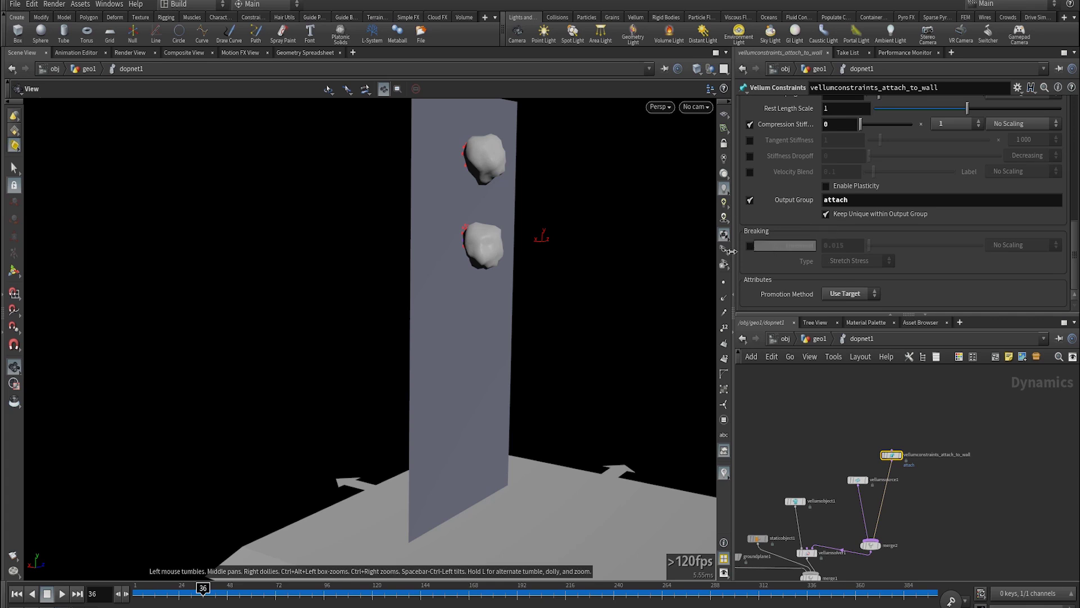
- Replay the blob simulation from the first frame and watch the blobs attach to the wall and slide down
drag(566, 281, 596, 275)
key(ctrl+Up)
key(Up)
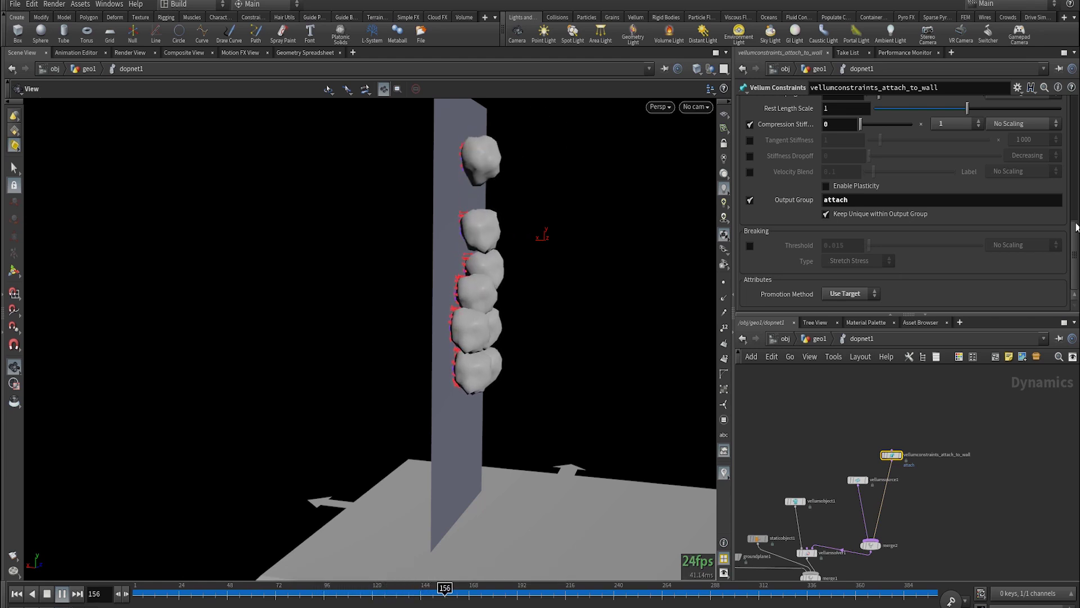
key(Up)
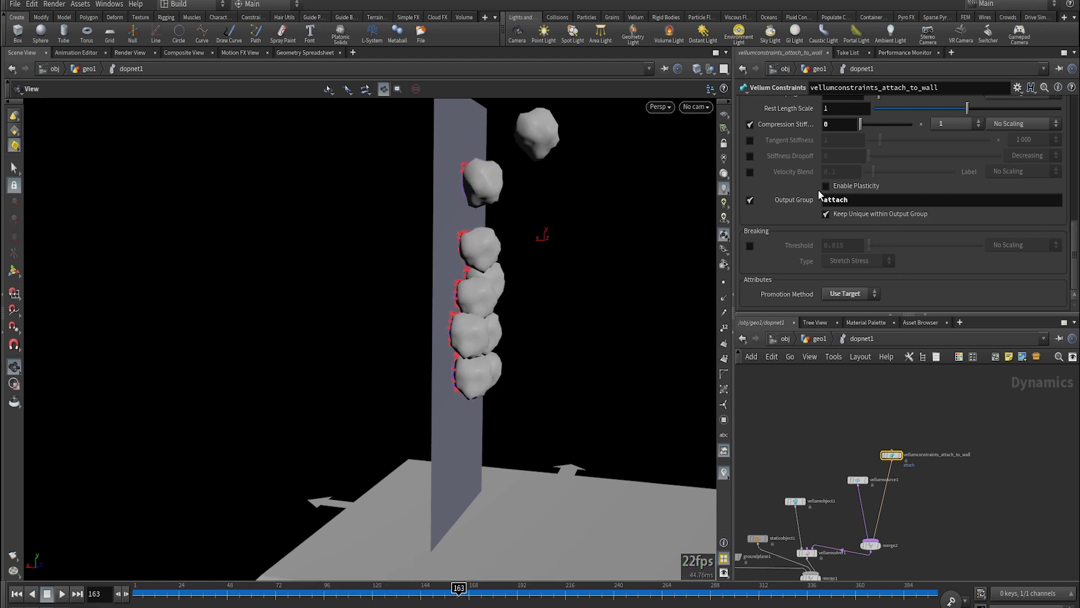
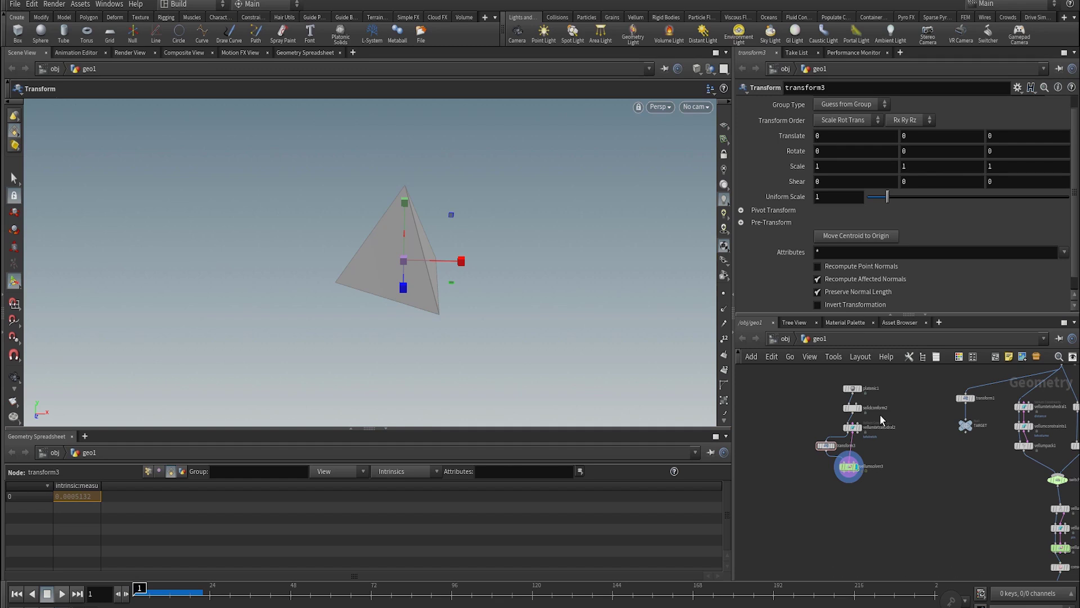
- Review the settings of solidconform2, vellumtetrahedral2 and vellumsolver3, including the solver's forces and iterations
click(852, 409)
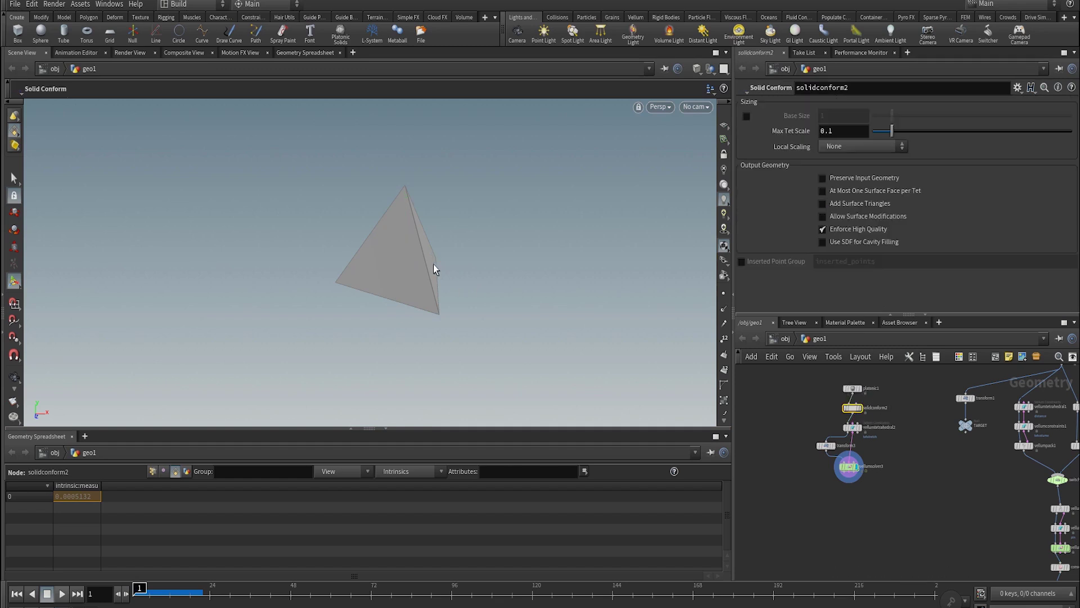
click(852, 427)
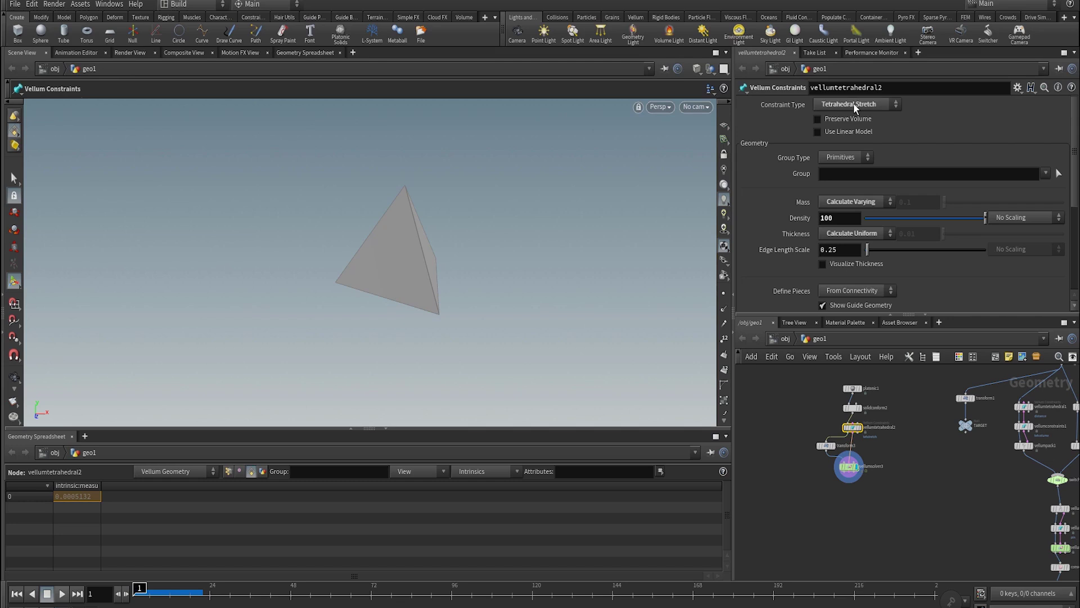
click(850, 470)
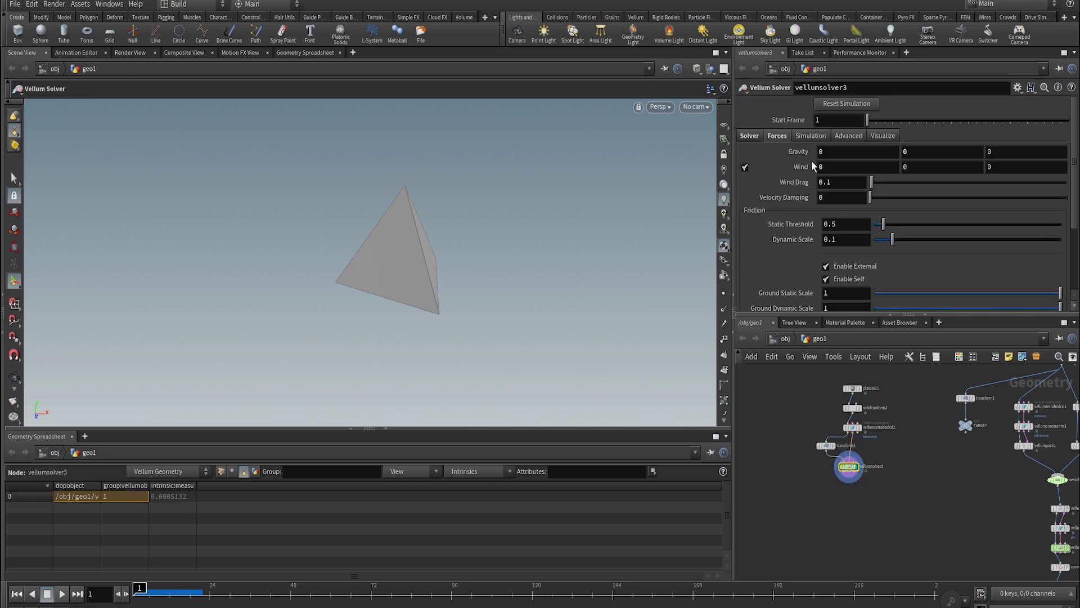
click(750, 136)
- View the single tetrahedron from another angle, play its simulation and rewind to frame 1
key(Escape)
drag(490, 281, 453, 251)
key(Return)
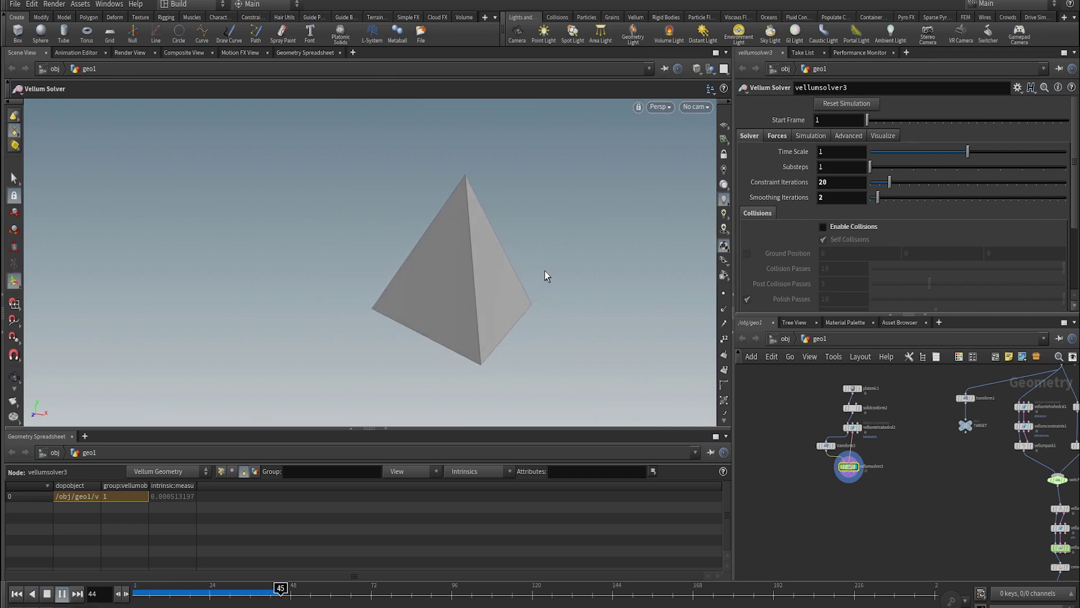
key(ctrl+Up)
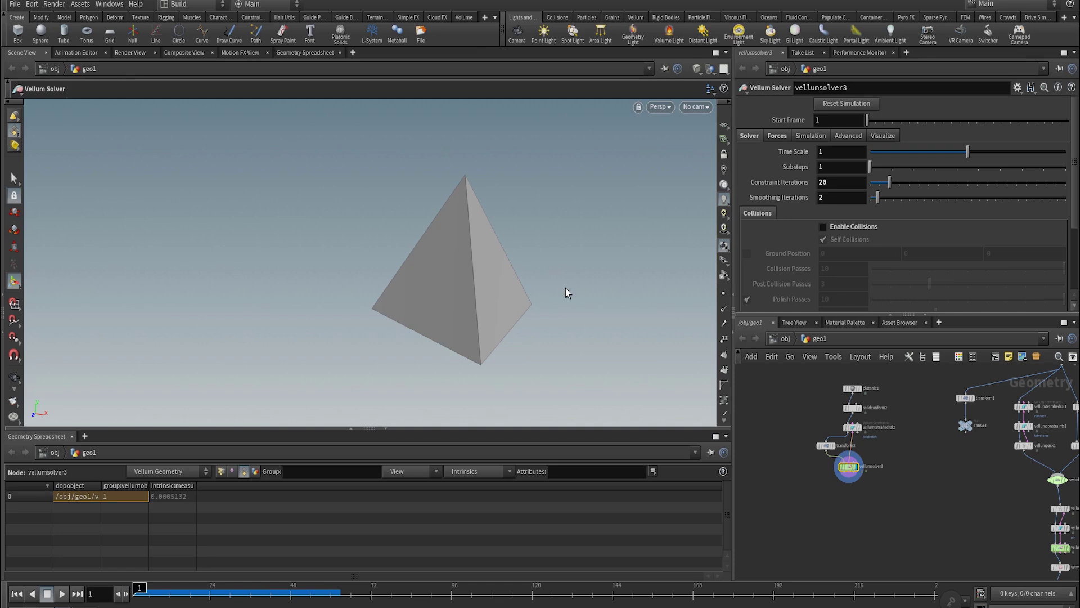
- Show vellumtetrahedral2's constraint geometry in the spreadsheet and examine its rest length, rest matrix and rest vector attributes
click(853, 429)
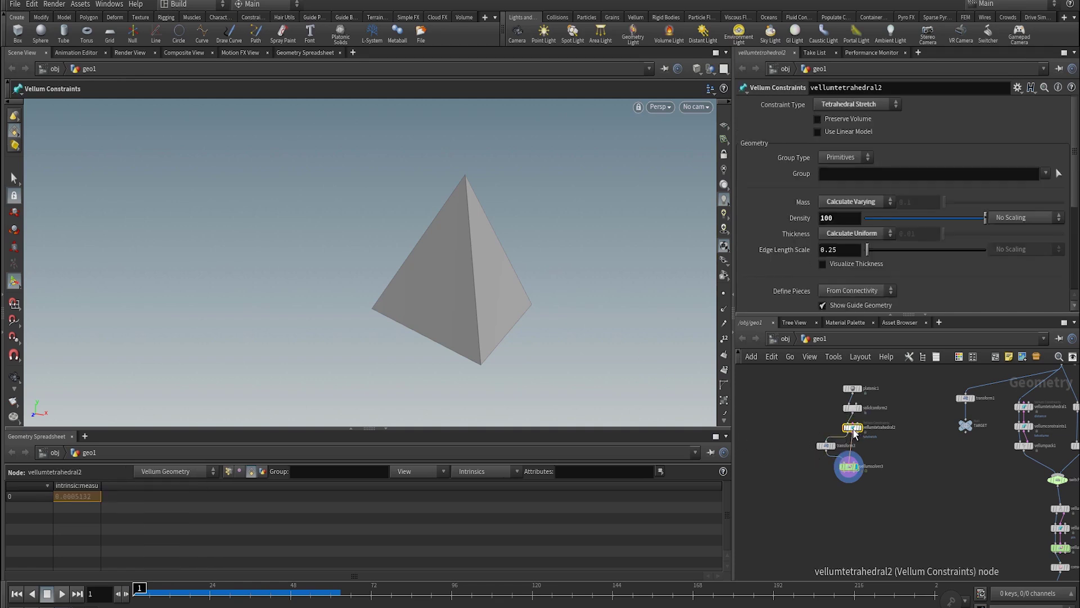
click(197, 465)
click(183, 485)
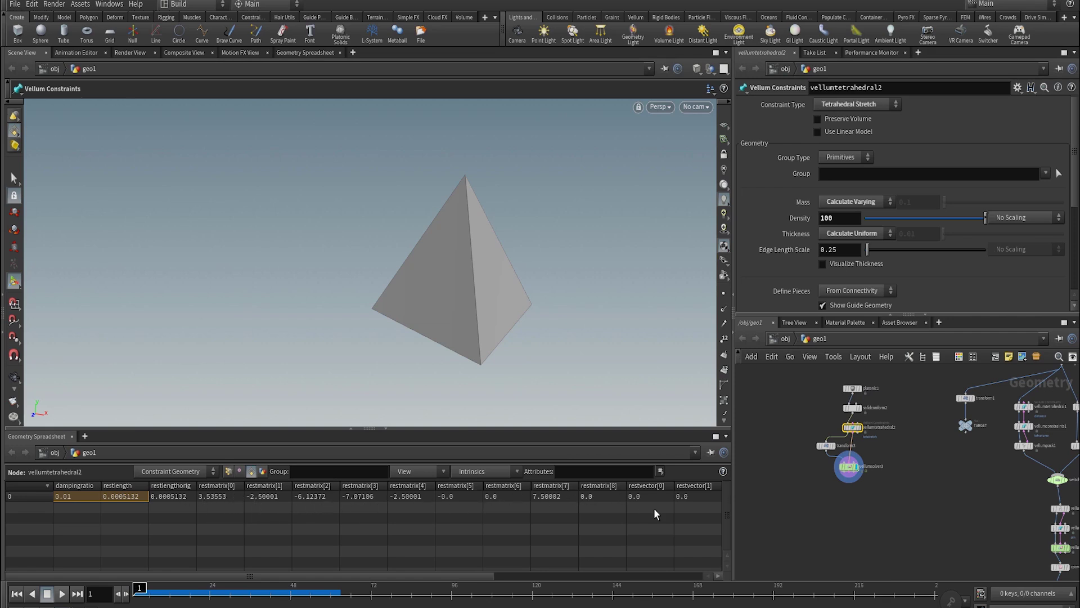
- Translate the tetrahedron about 0.155 along X with transform3
click(826, 446)
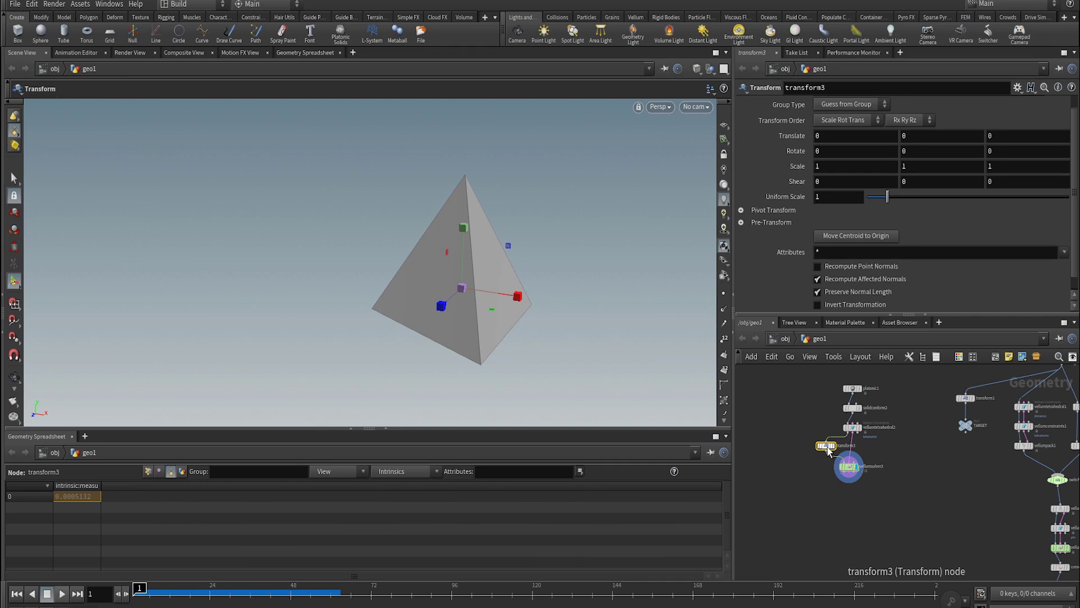
key(Escape)
key(Return)
drag(492, 298, 692, 346)
key(Escape)
middle_drag(441, 172, 339, 170)
key(Return)
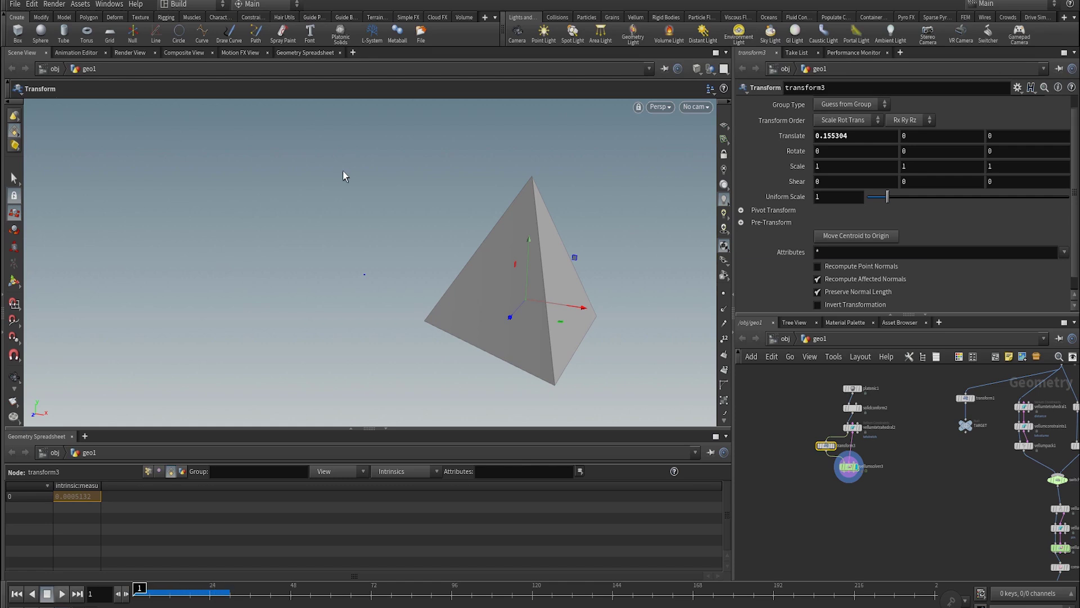
- Rotate the tetrahedron about -74.85 degrees around Z with transform3, then play the simulation and rewind
key(r)
drag(588, 310, 605, 360)
key(Up)
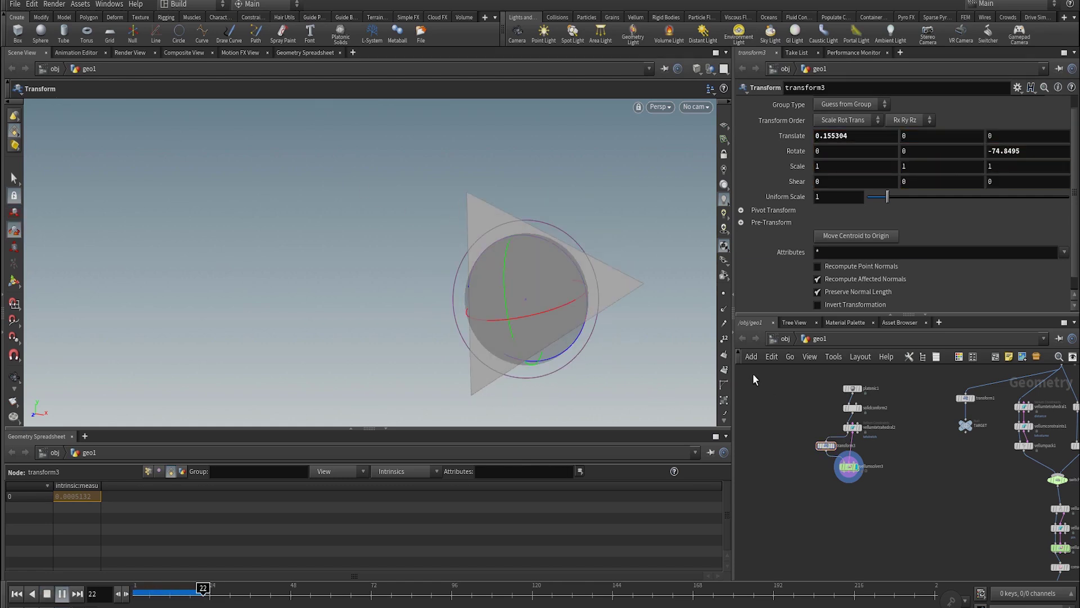
key(ctrl+Up)
key(Up)
key(ctrl+Up)
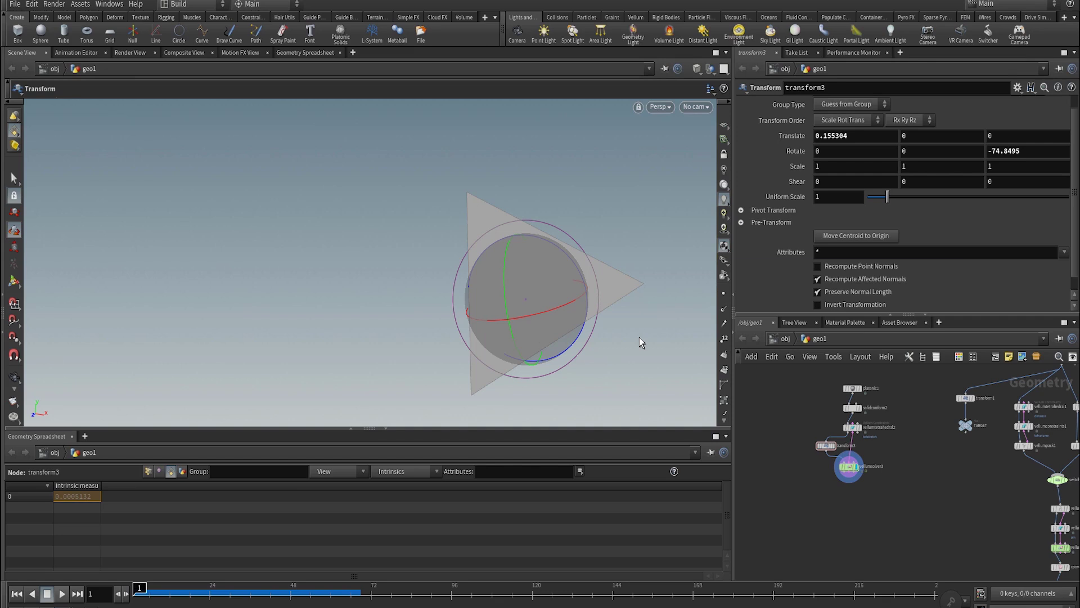
- Scale the tetrahedron to about 2.108 in X with transform3, play the simulation and rewind to frame 1
key(e)
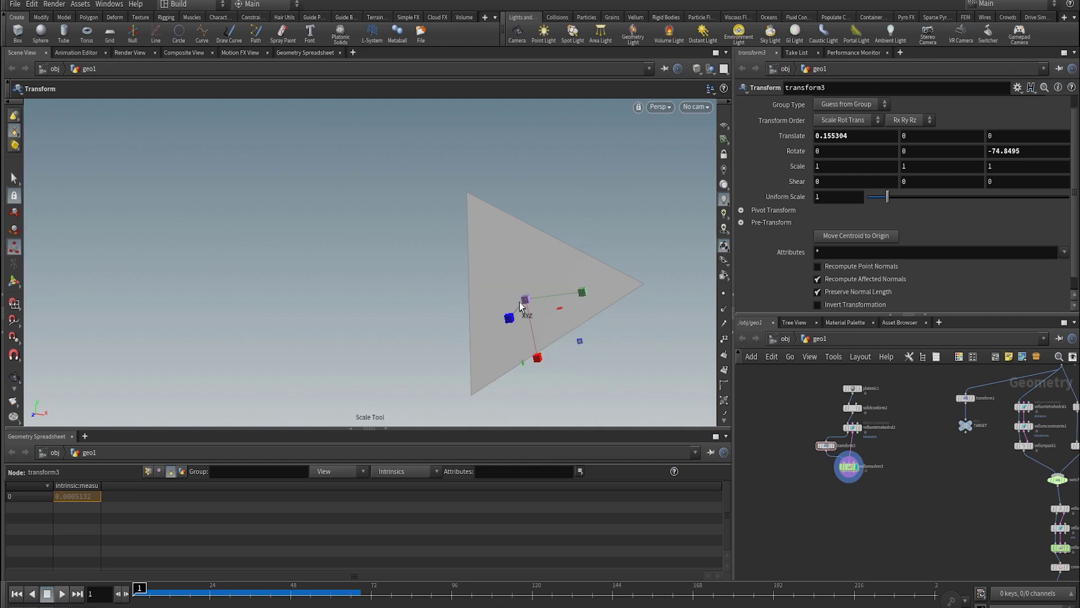
drag(538, 359, 554, 428)
key(Escape)
drag(647, 326, 499, 352)
key(Return)
key(Up)
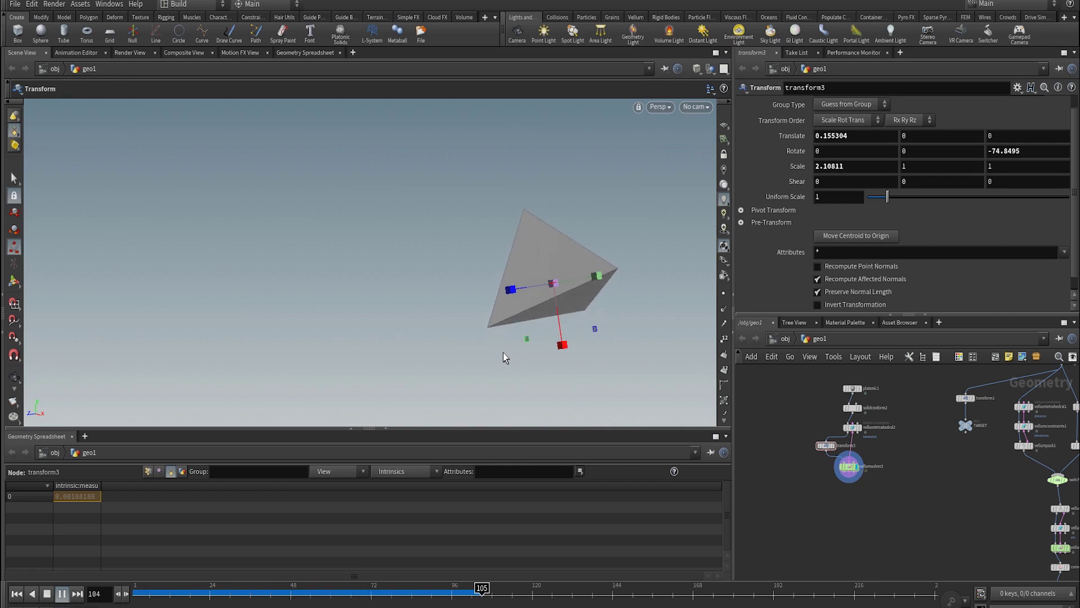
key(ctrl+Up)
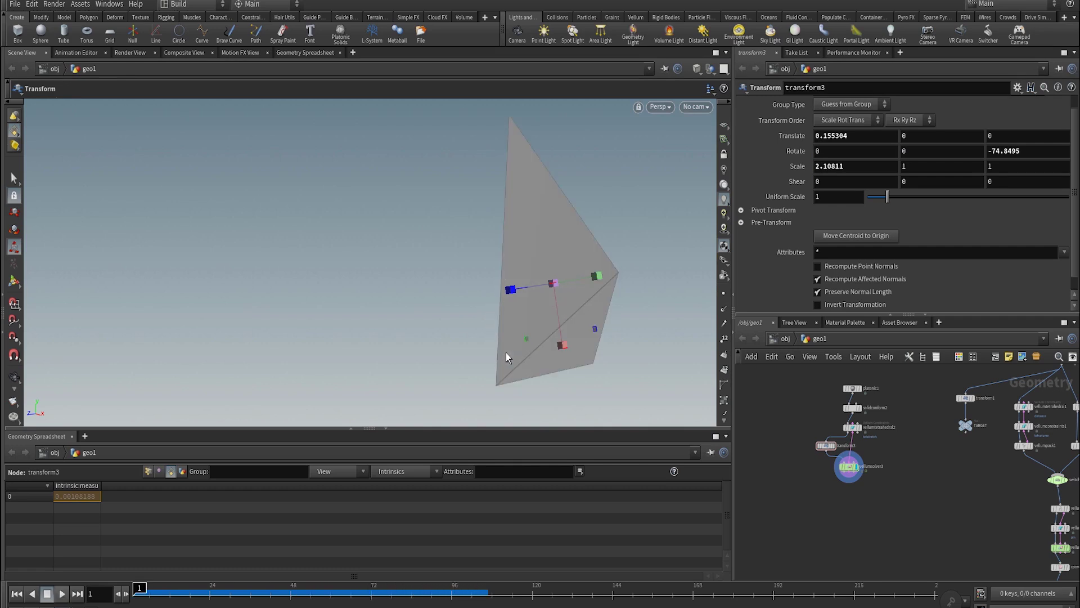
- Reset transform3's translation and rotation to defaults, then play the simulation of the scaled tetrahedron and rewind
ctrl+middle_click(802, 135)
ctrl+middle_click(796, 149)
key(Escape)
drag(378, 335, 535, 393)
key(t)
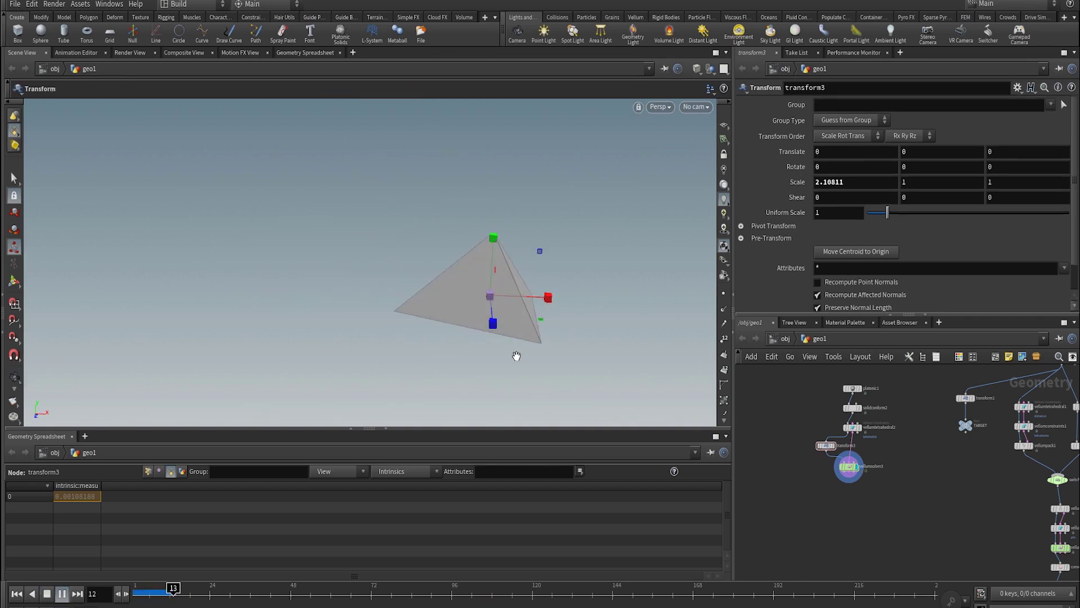
key(Up)
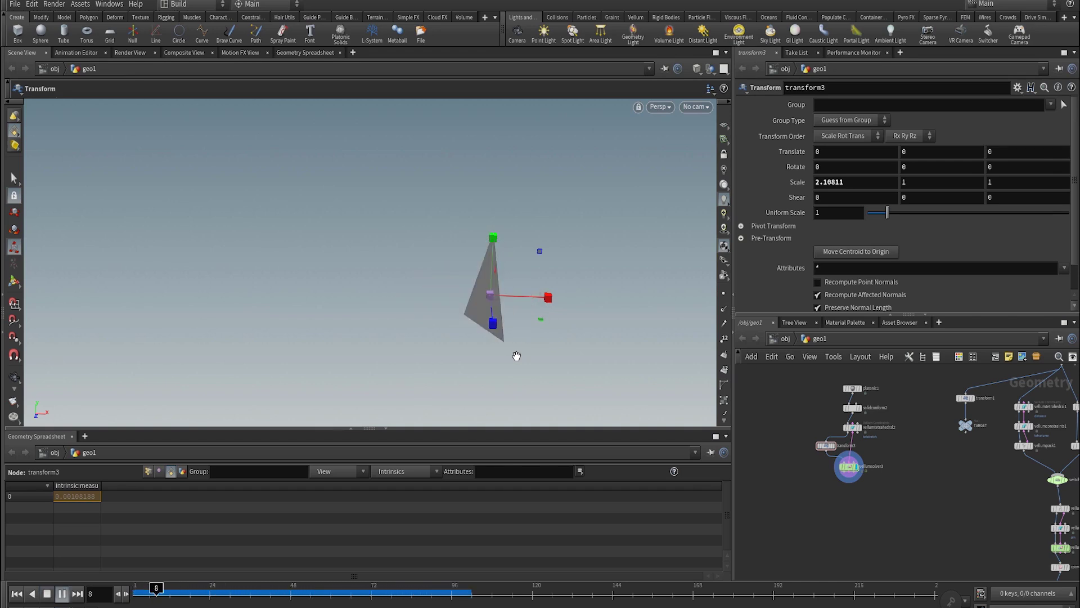
key(ctrl+Up)
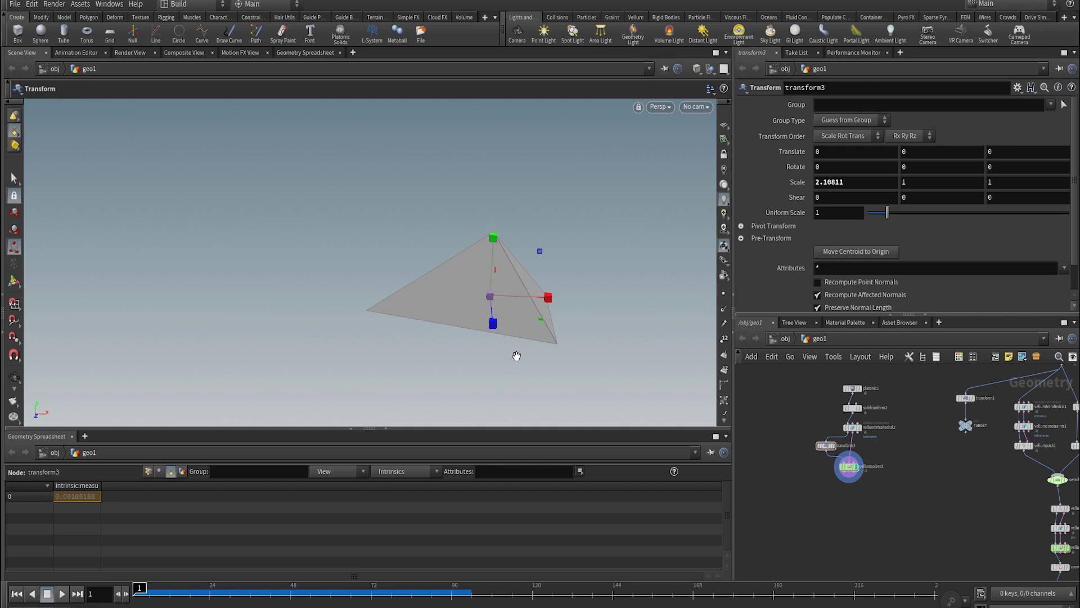
- Try a stretch damping ratio of 0.1 on vellumtetrahedral2, play the simulation, rewind and undo the change
click(853, 428)
scroll(900, 238, down, 4)
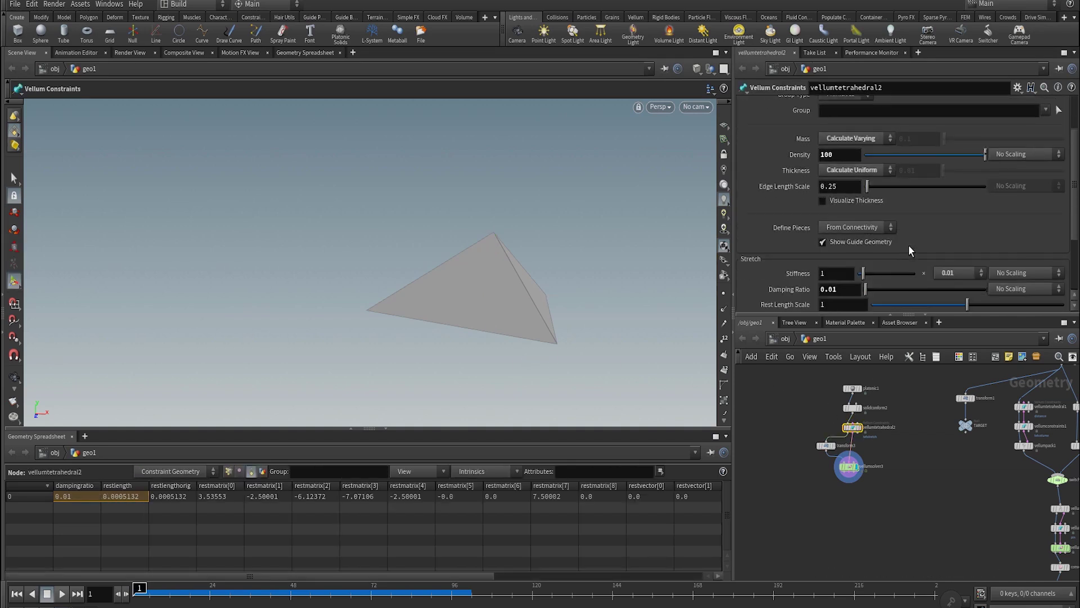
click(835, 241)
key(BackSpace)
key(Return)
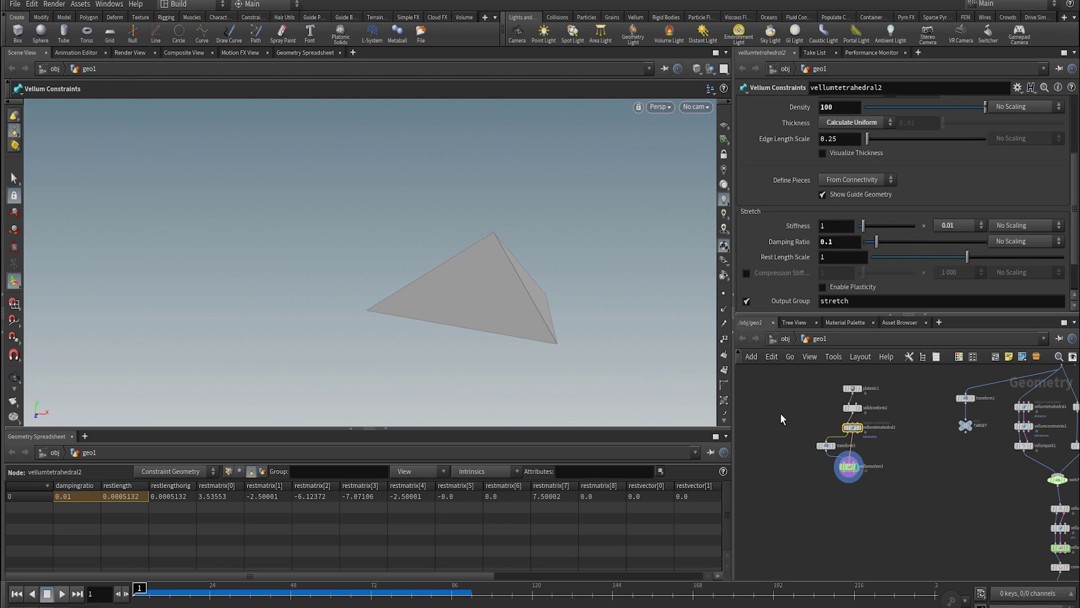
key(Up)
key(ctrl+Up)
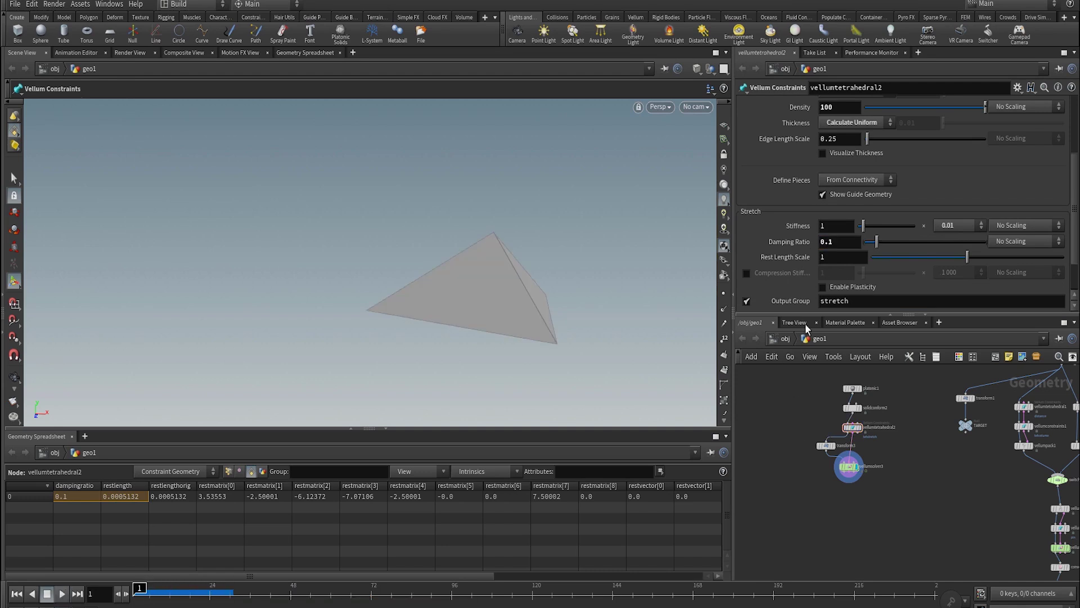
key(ctrl+z)
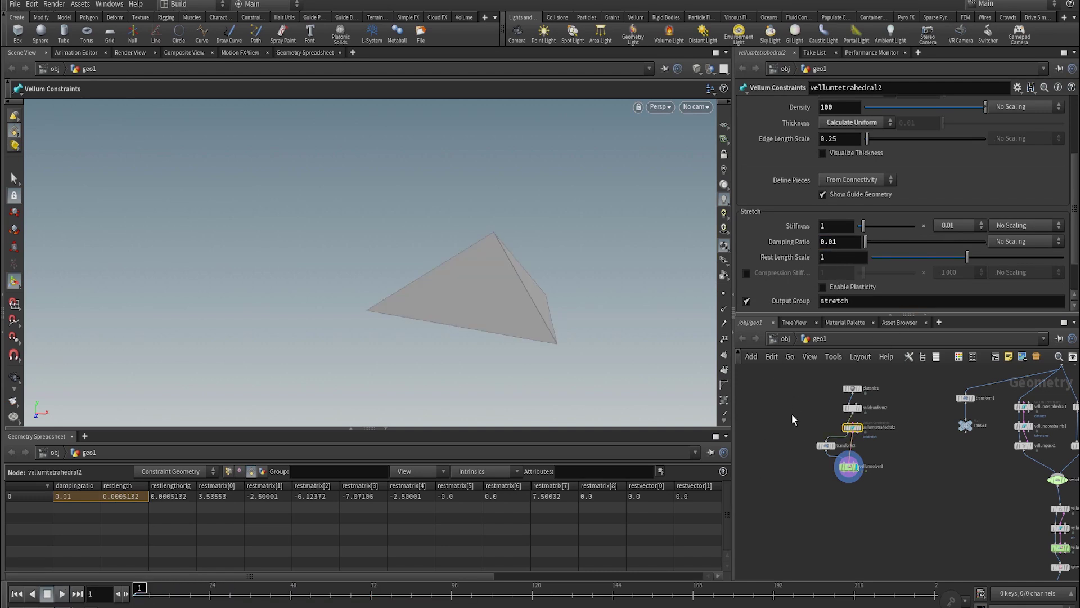
- Try a stretch stiffness multiplier of 1 000 000 on vellumtetrahedral2, play the simulation, rewind and undo the change
click(961, 229)
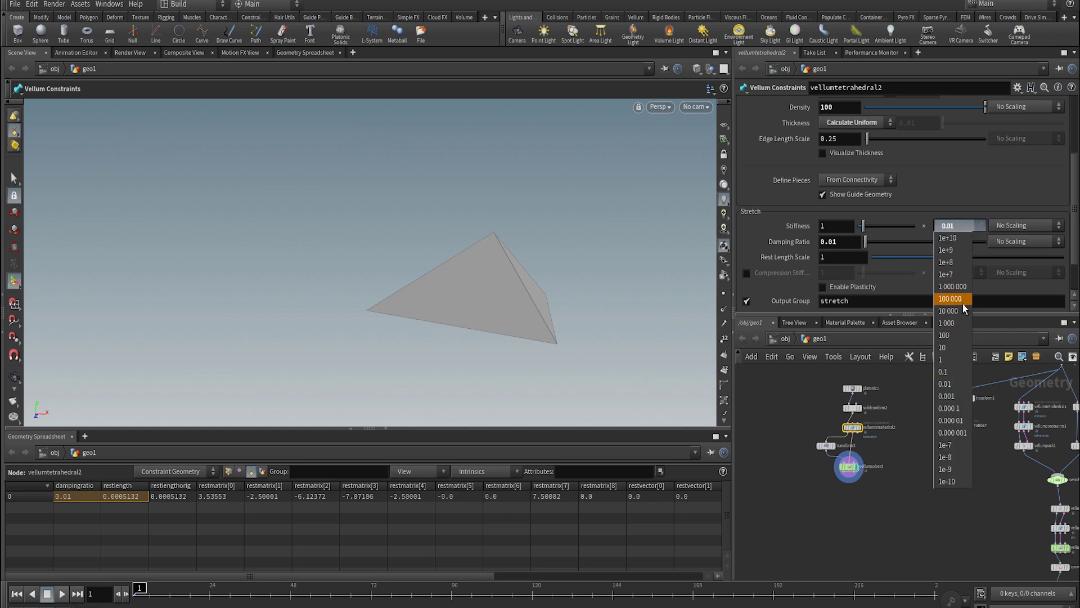
click(956, 285)
key(Up)
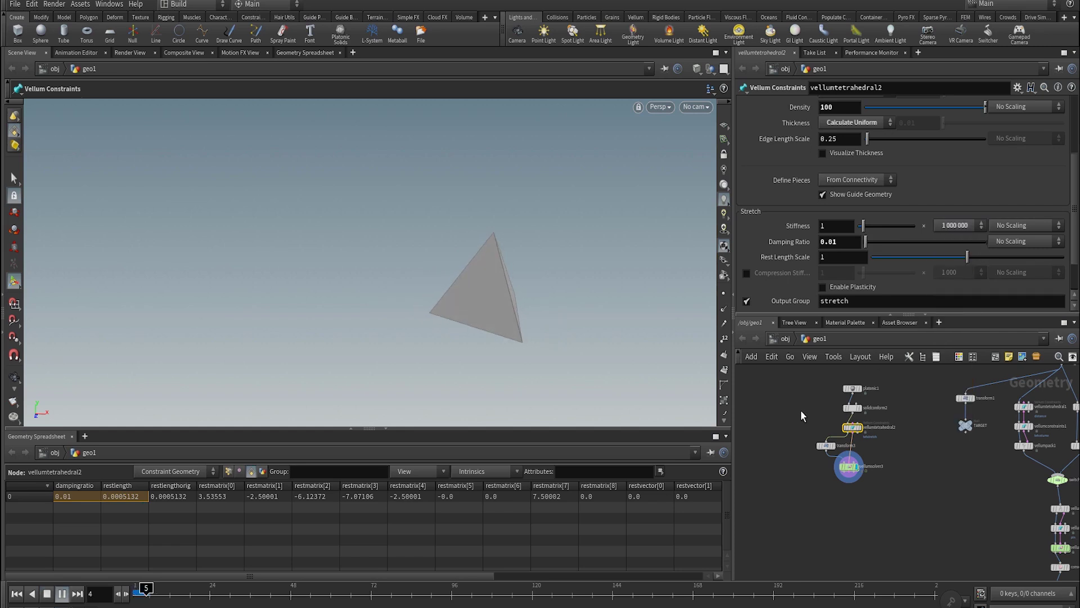
key(ctrl+Up)
key(ctrl+z)
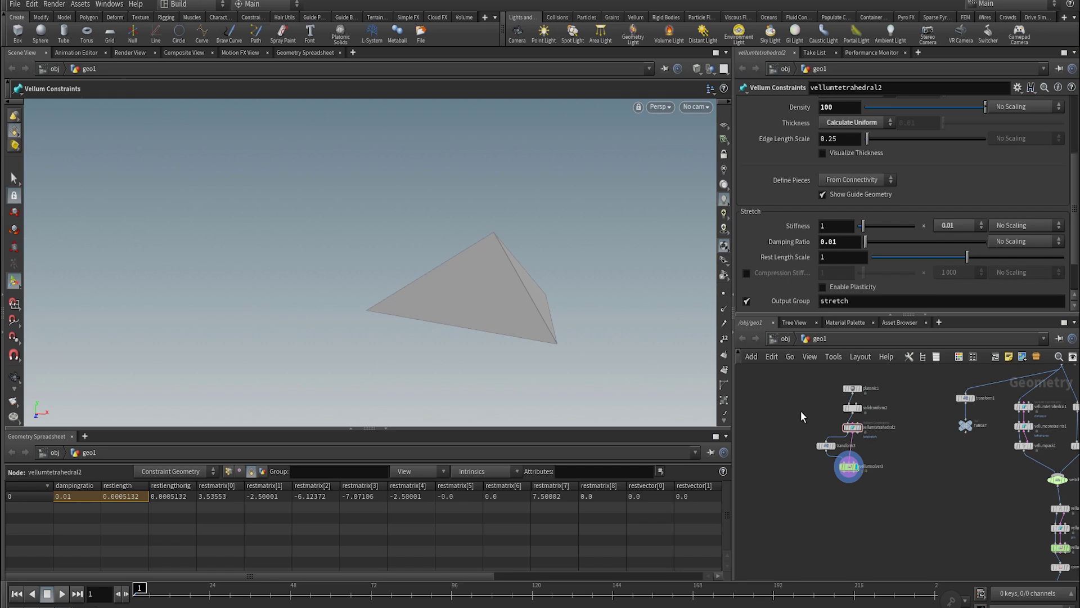
- Examine the stretched tetrahedron from another angle alongside its constraint rest attributes
key(Escape)
drag(549, 277, 630, 352)
key(Return)
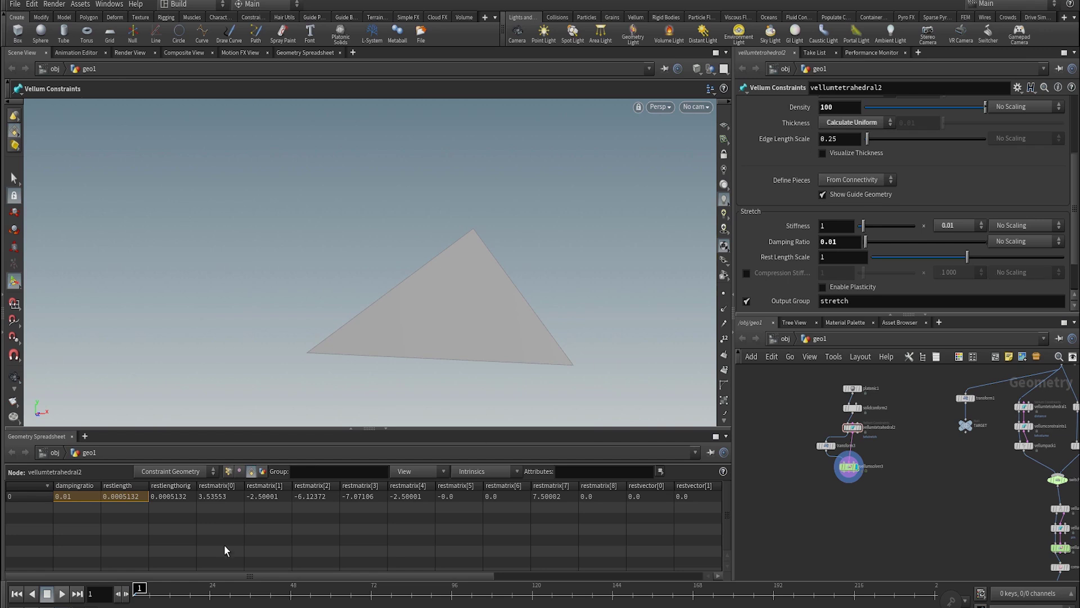
- Compare the measured volume intrinsic of vellumsolver3's Vellum Geometry with that of solidconform2 in the spreadsheet
drag(830, 493, 865, 472)
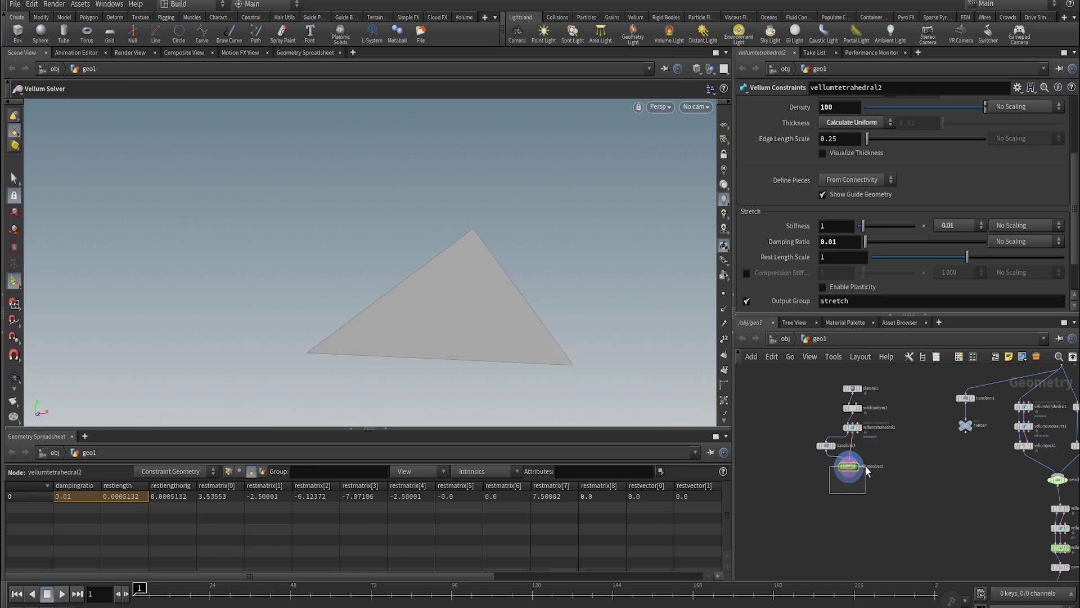
click(194, 472)
click(192, 486)
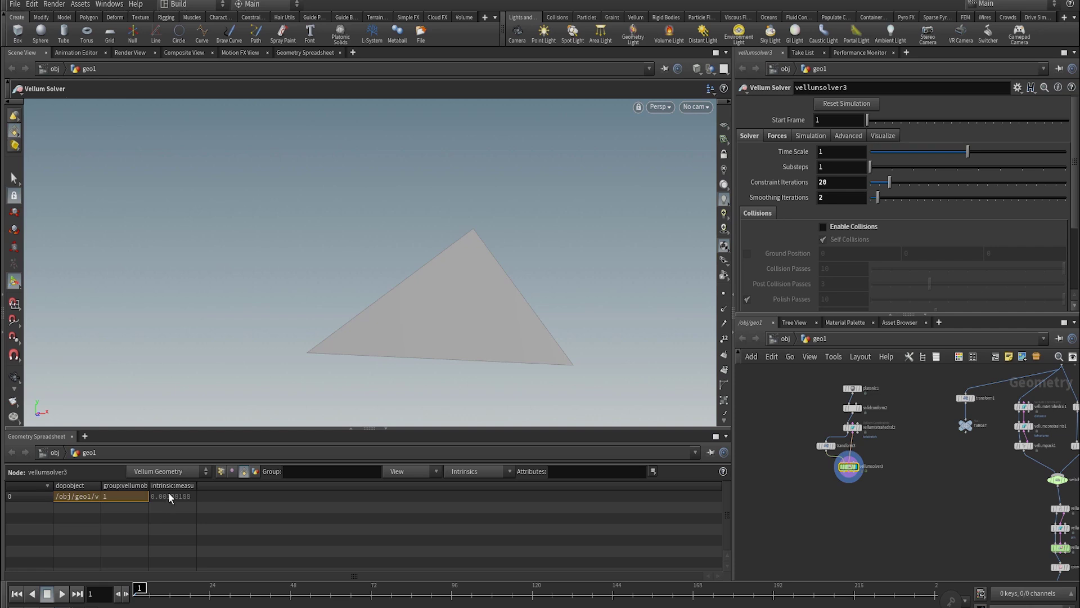
drag(197, 490, 239, 492)
click(478, 470)
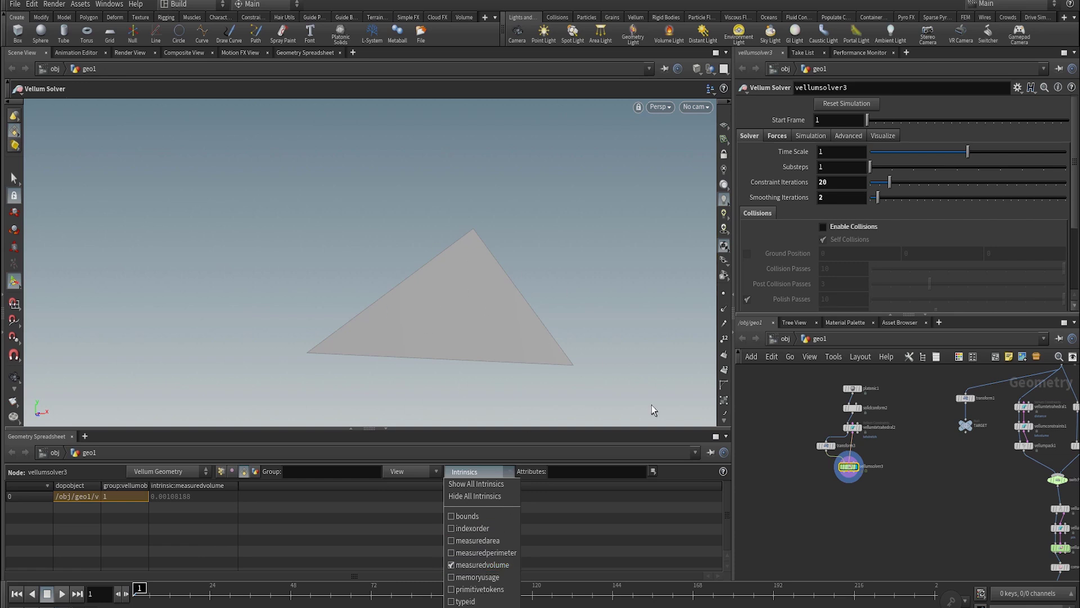
click(792, 535)
click(854, 415)
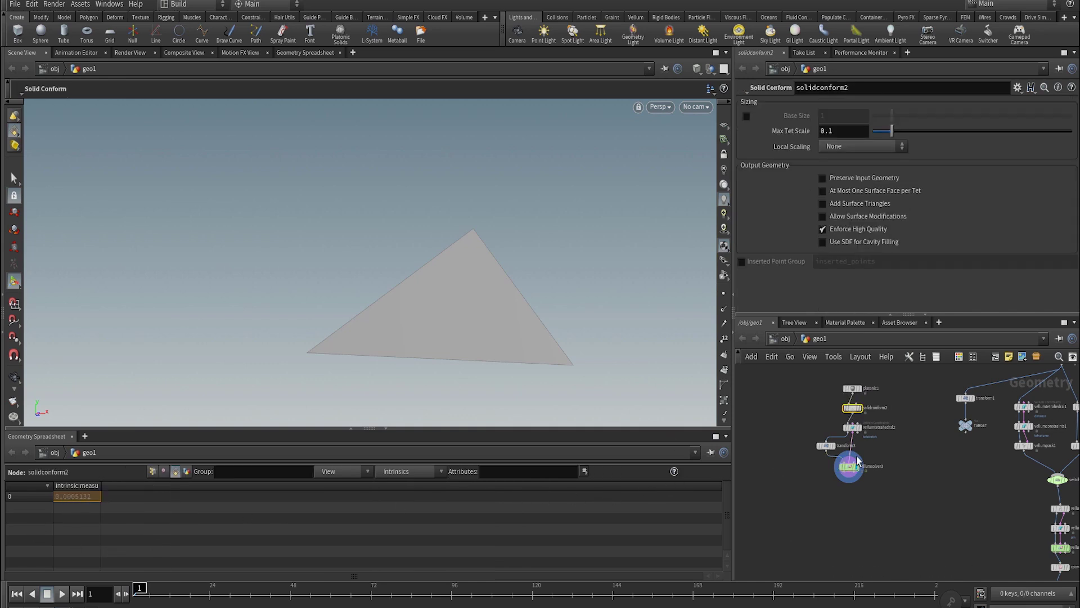
click(848, 476)
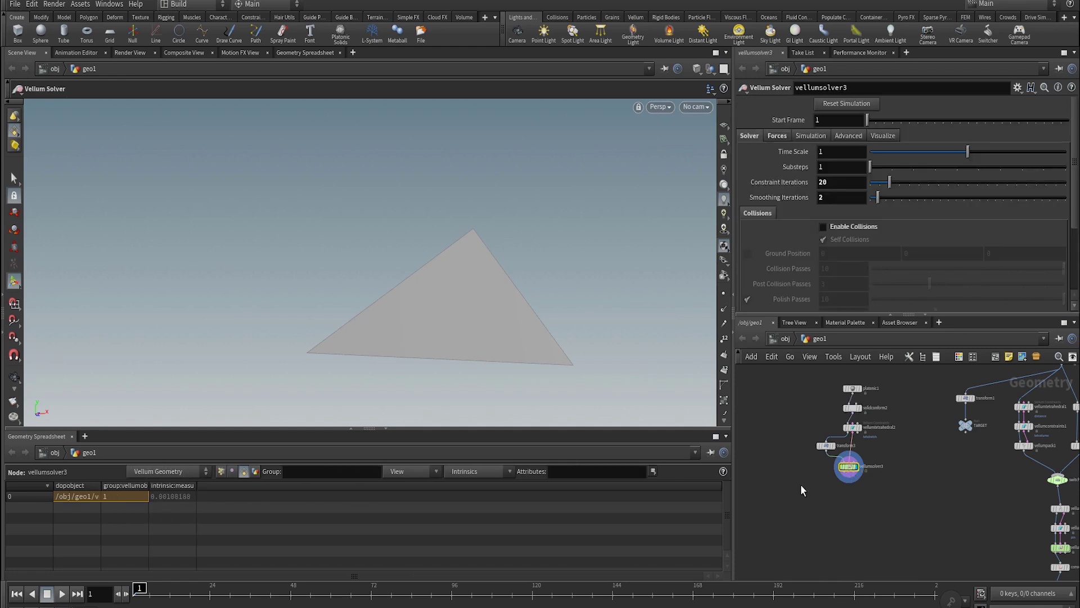
- Play the simulation, scrub to frame 23 to check vellumsolver3's measured volume, and return to frame 1
key(Up)
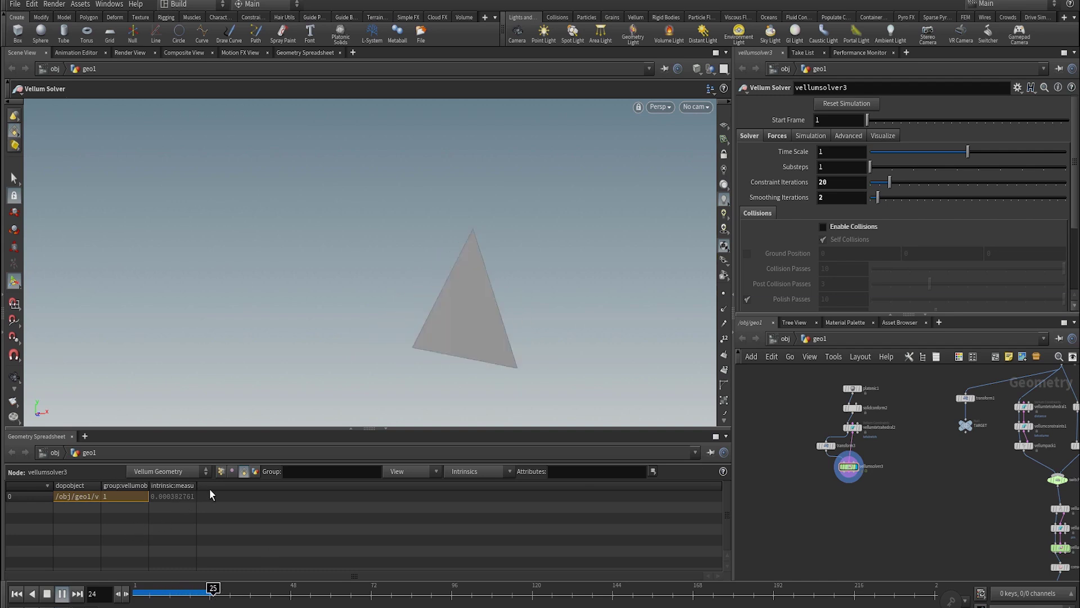
drag(167, 591, 206, 592)
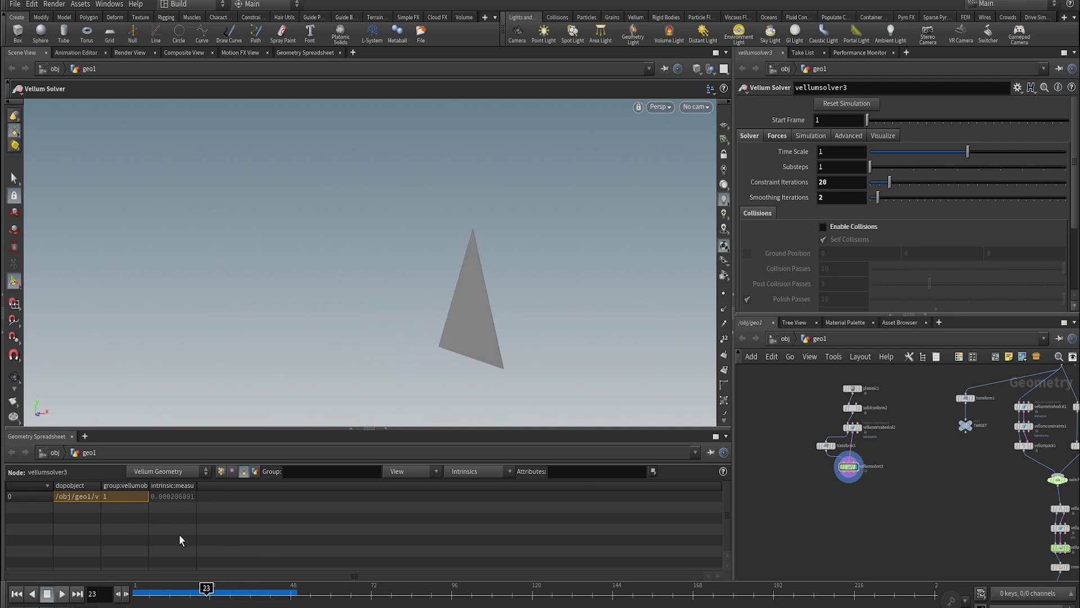
drag(194, 594, 135, 595)
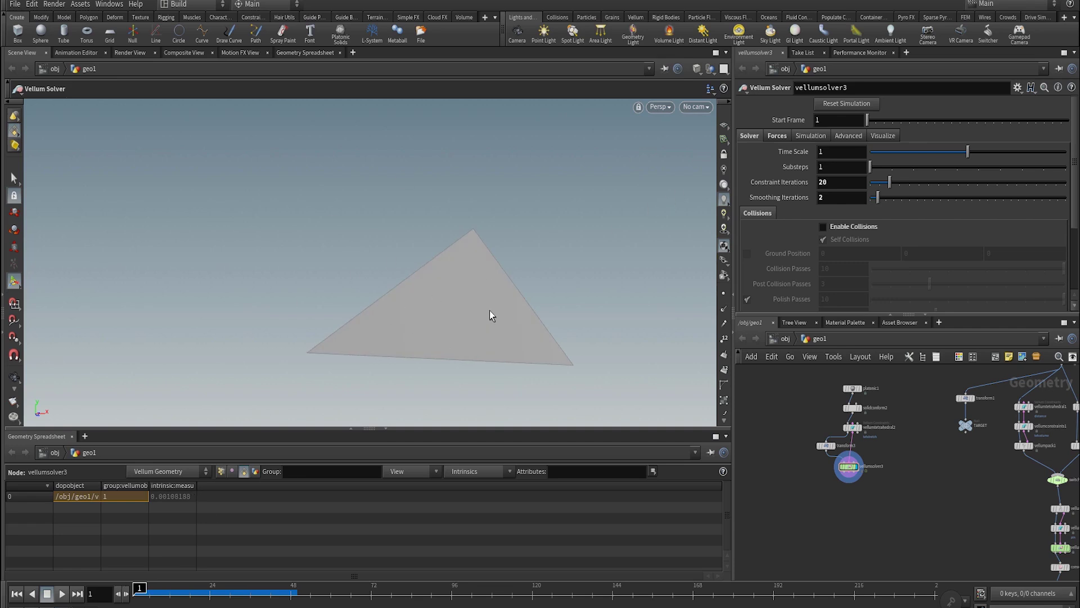
key(Escape)
drag(583, 265, 550, 318)
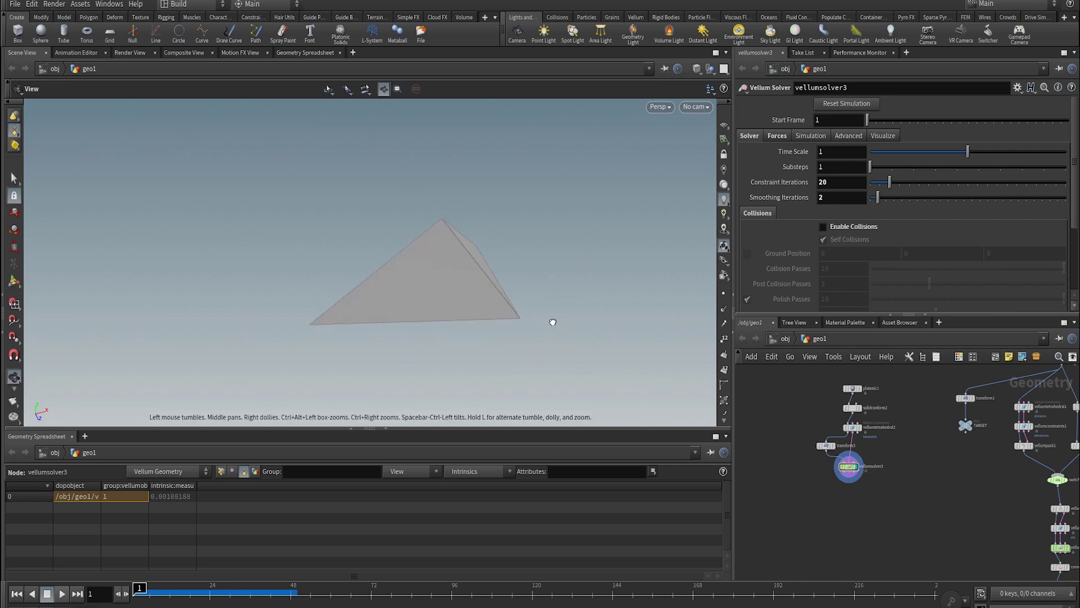
key(Return)
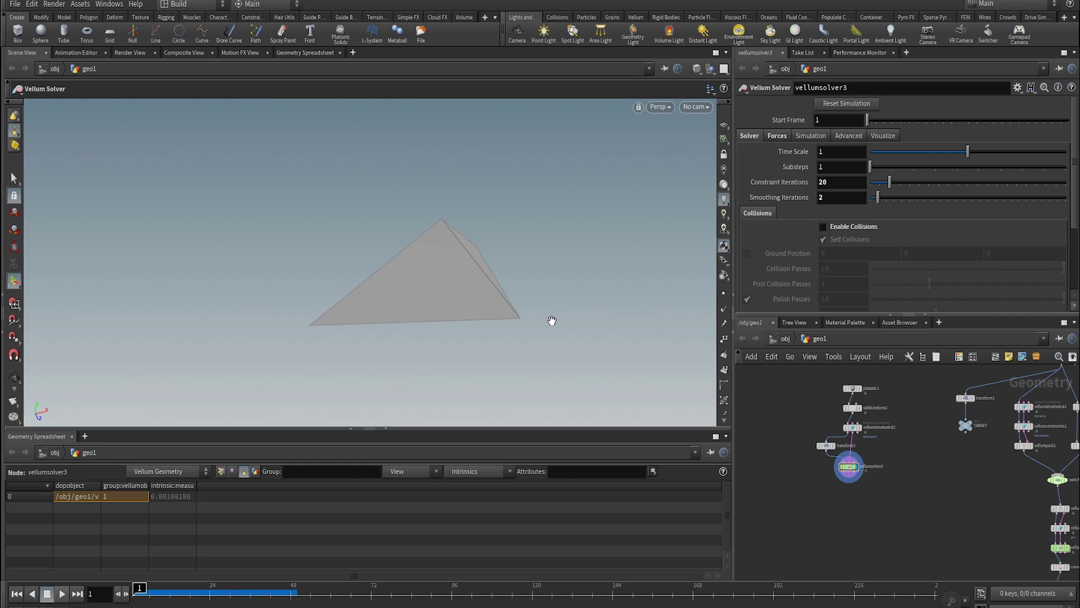
- Enable Preserve Volume on vellumtetrahedral2, play the simulation and rewind
click(852, 427)
scroll(844, 157, up, 5)
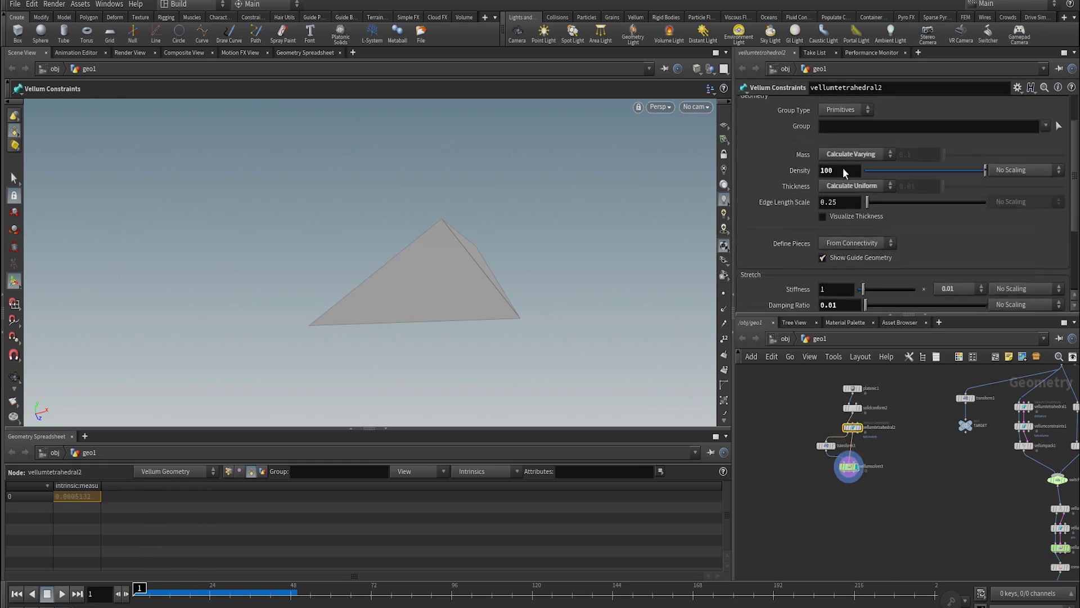
click(835, 121)
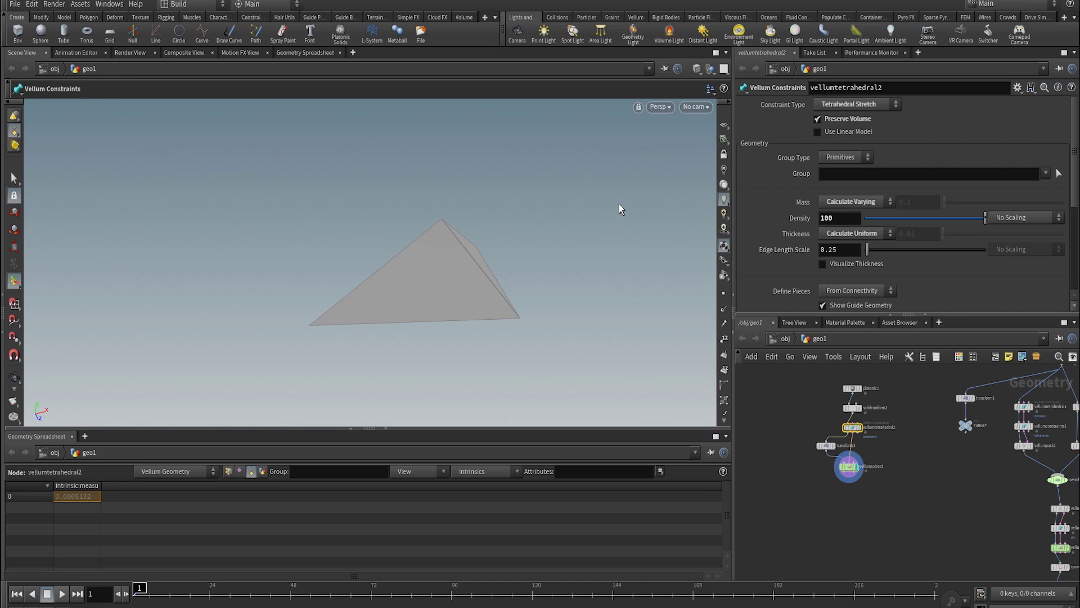
click(849, 104)
key(Up)
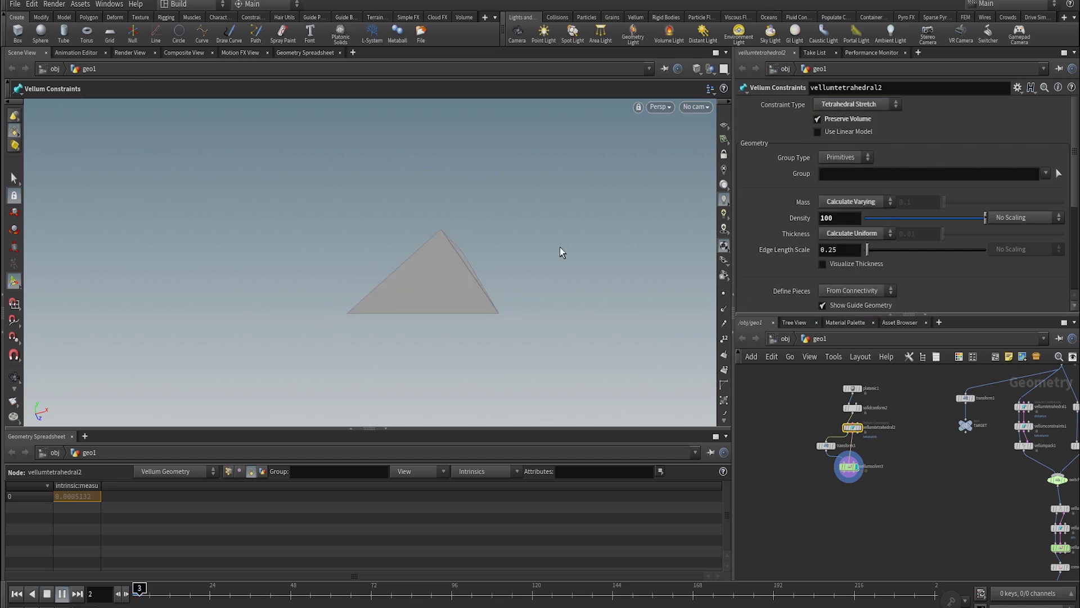
key(ctrl+Up)
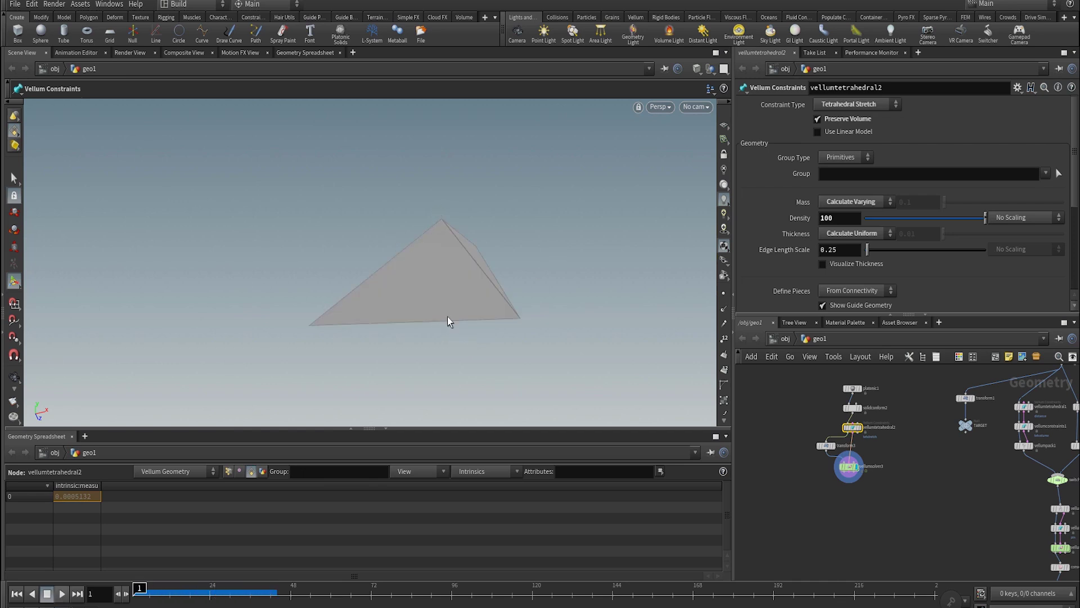
- Check vellumsolver3's measured volume at frame 22 and during playback with volume preservation, and rewind
click(204, 591)
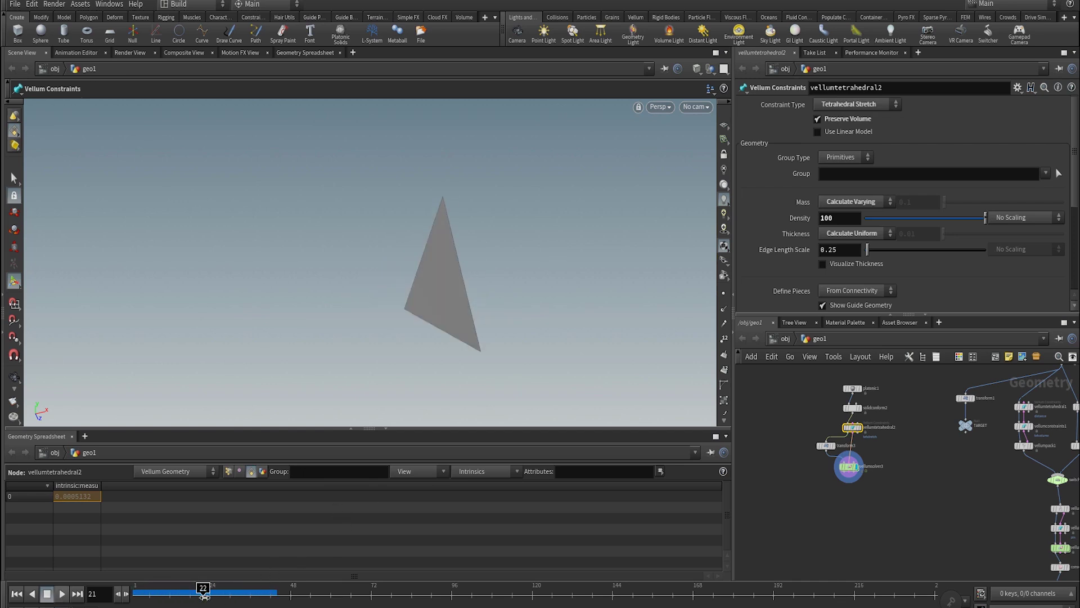
key(Escape)
drag(574, 265, 603, 234)
key(Return)
click(849, 467)
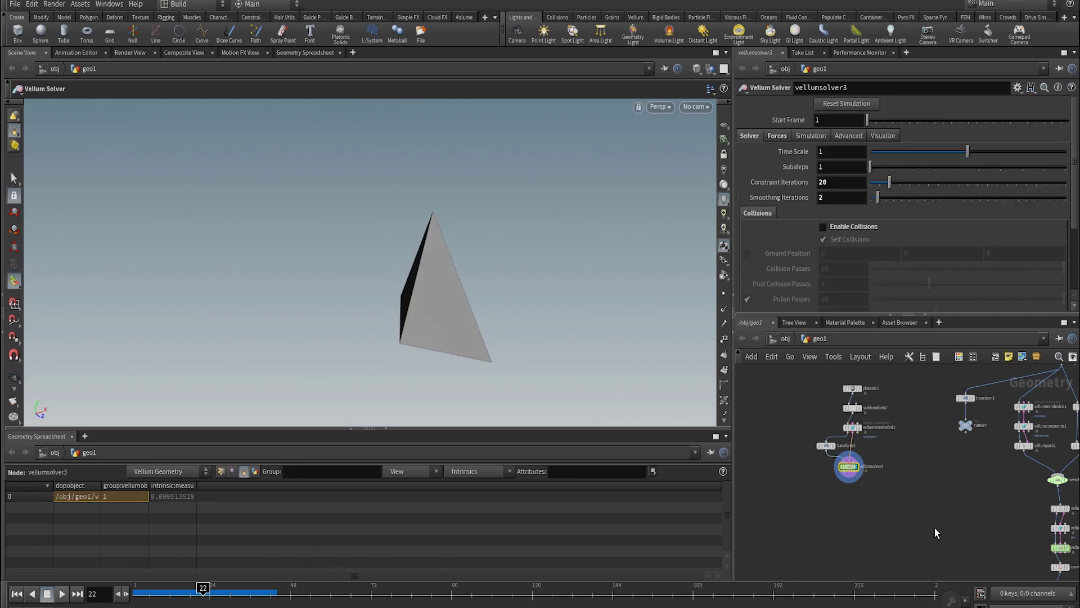
key(Up)
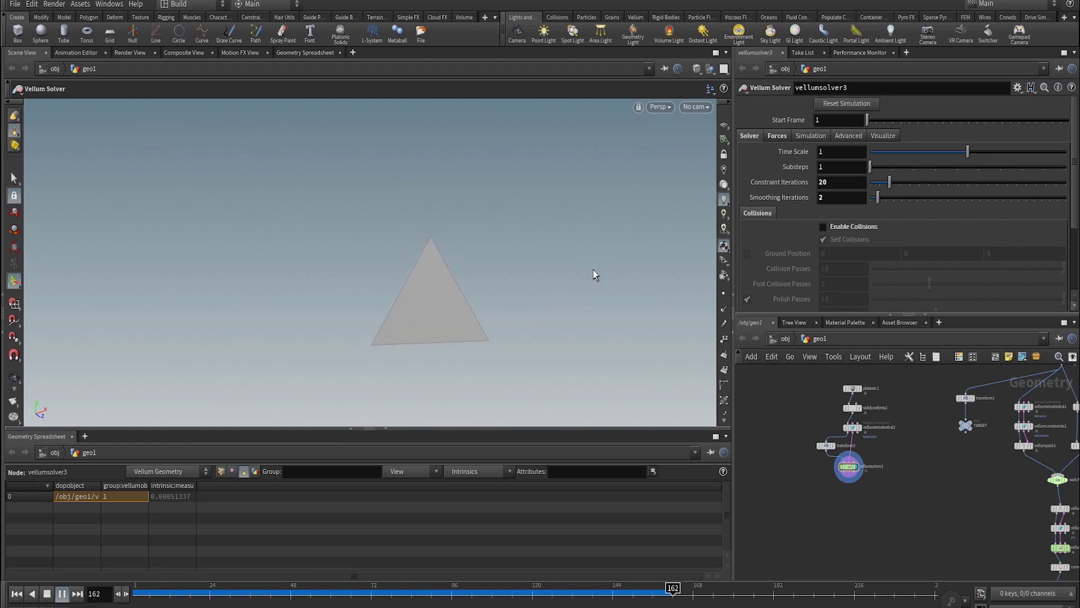
key(ctrl+Up)
- Turn off Preserve Volume and use Distance Along Edges as vellumtetrahedral2's constraint type, and reset transform3's scale to defaults
click(852, 427)
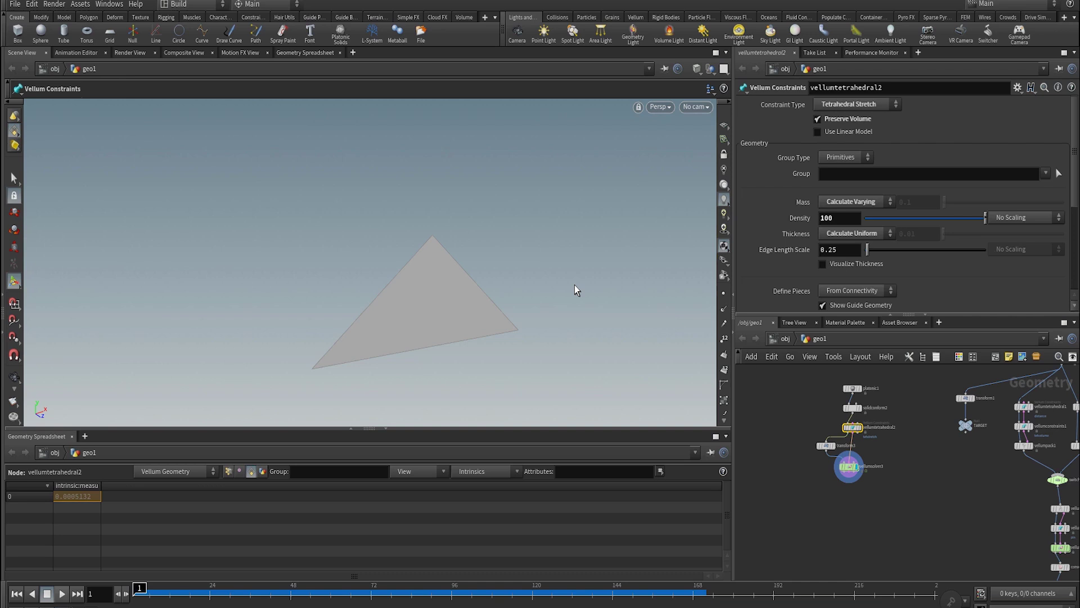
click(856, 121)
click(856, 103)
click(857, 124)
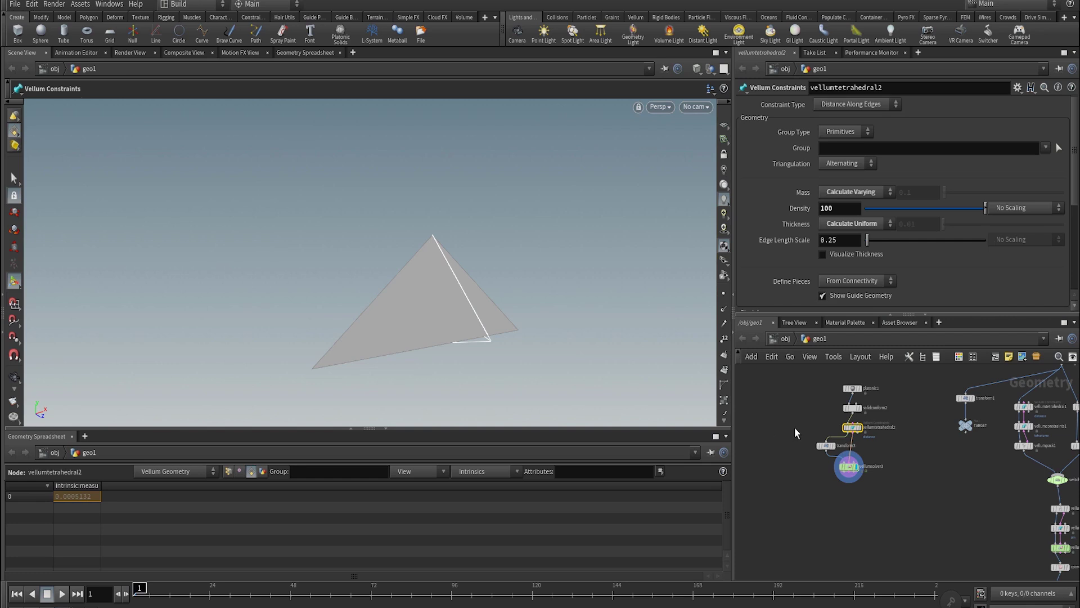
click(825, 445)
ctrl+middle_click(838, 182)
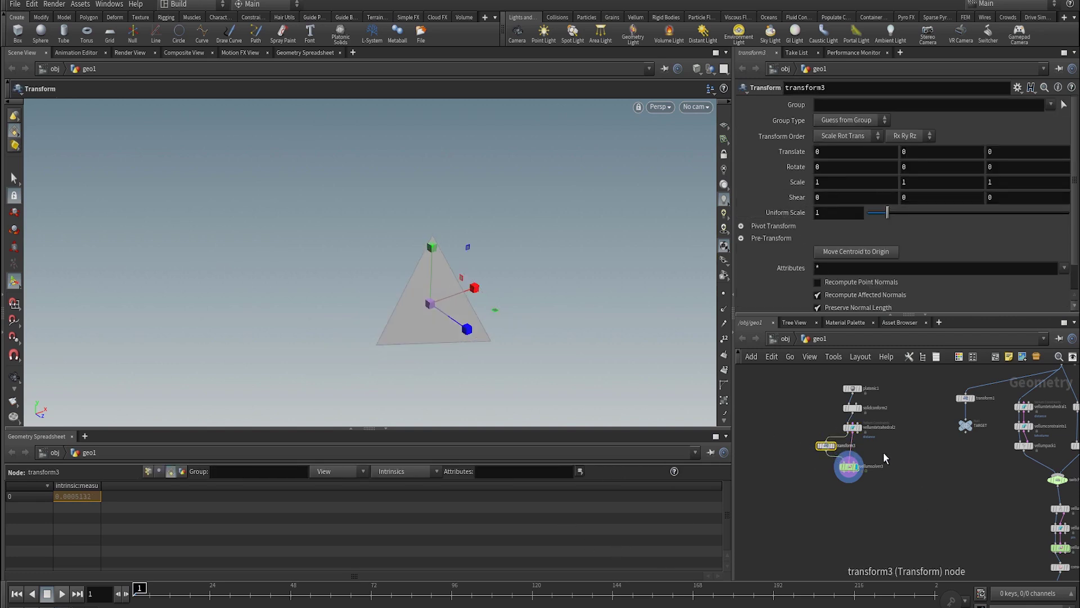
- Show vellumtetrahedral2's Constraint Geometry in the spreadsheet and examine the distance constraints along the tetrahedron's edges
click(852, 426)
click(191, 472)
click(188, 506)
click(190, 474)
click(189, 506)
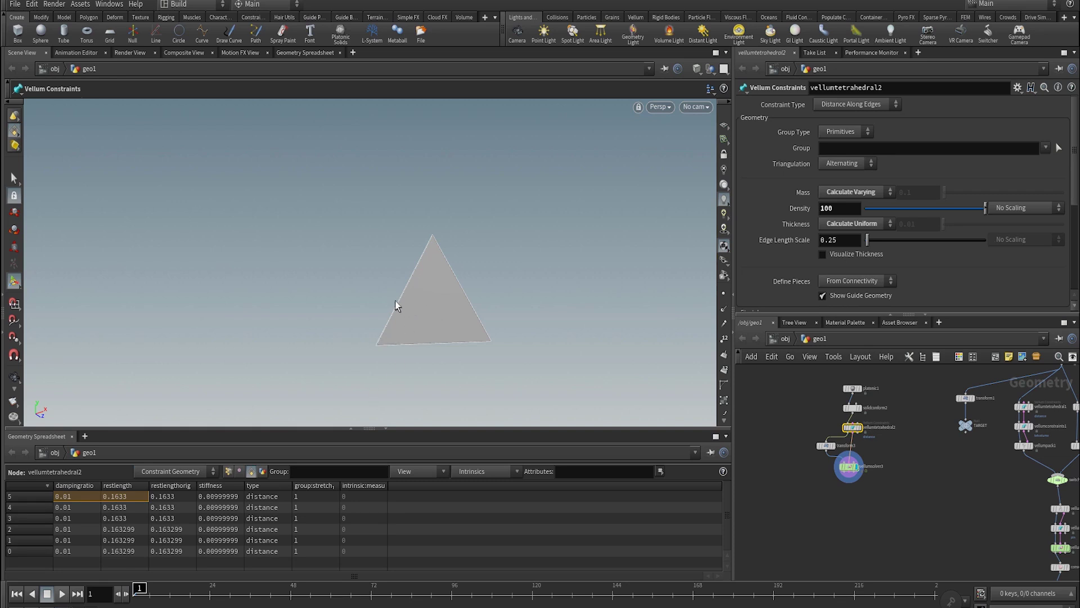
drag(454, 314, 534, 278)
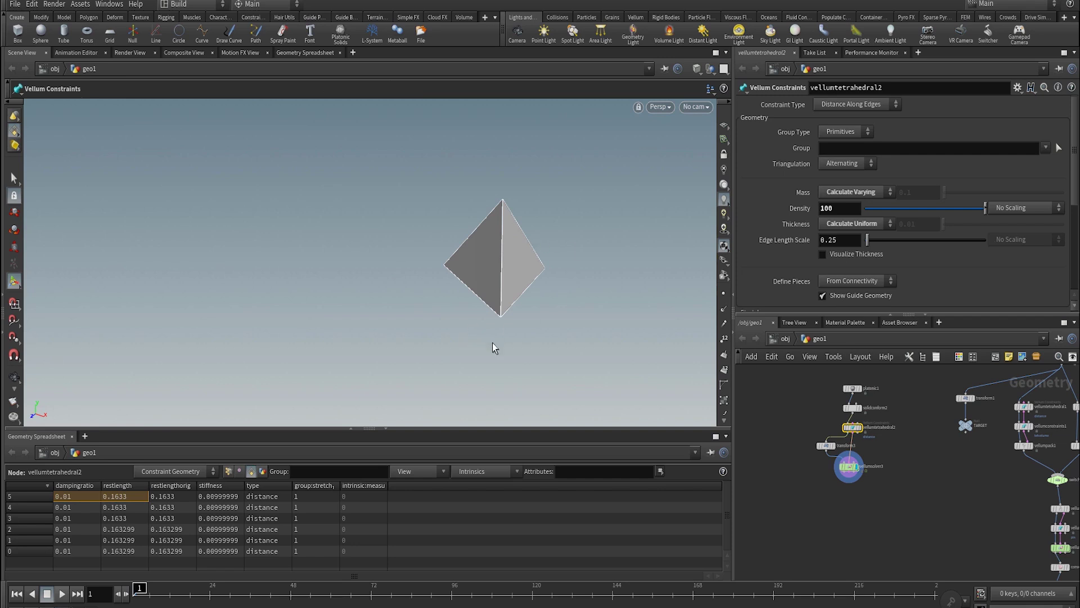
key(Escape)
drag(552, 328, 572, 302)
key(Return)
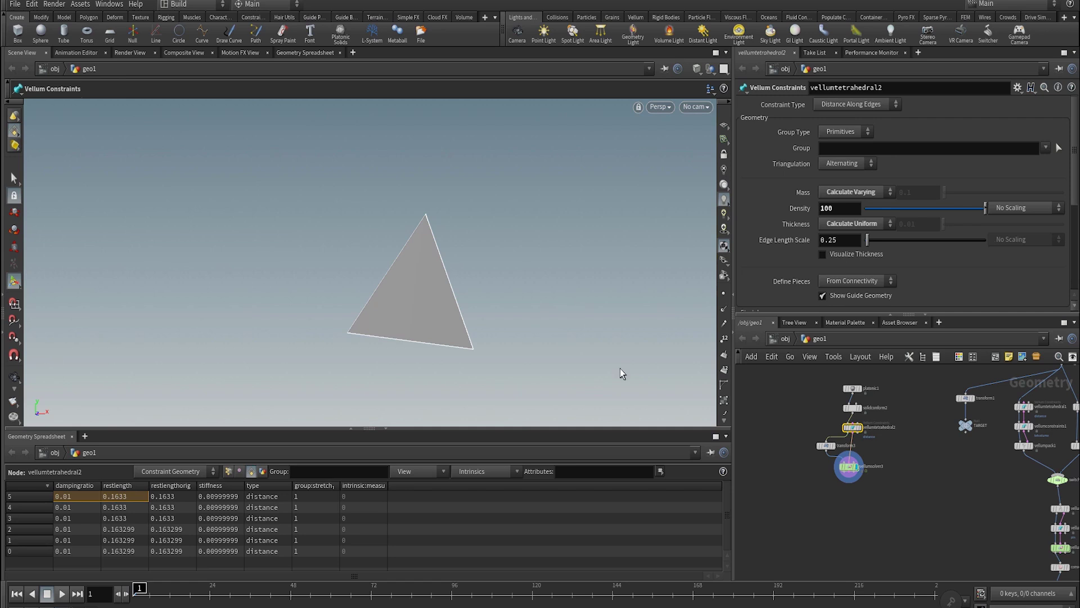
- Turn the tetrahedron inside out with transform3 by scaling it through the X axis to about -1.03
click(826, 445)
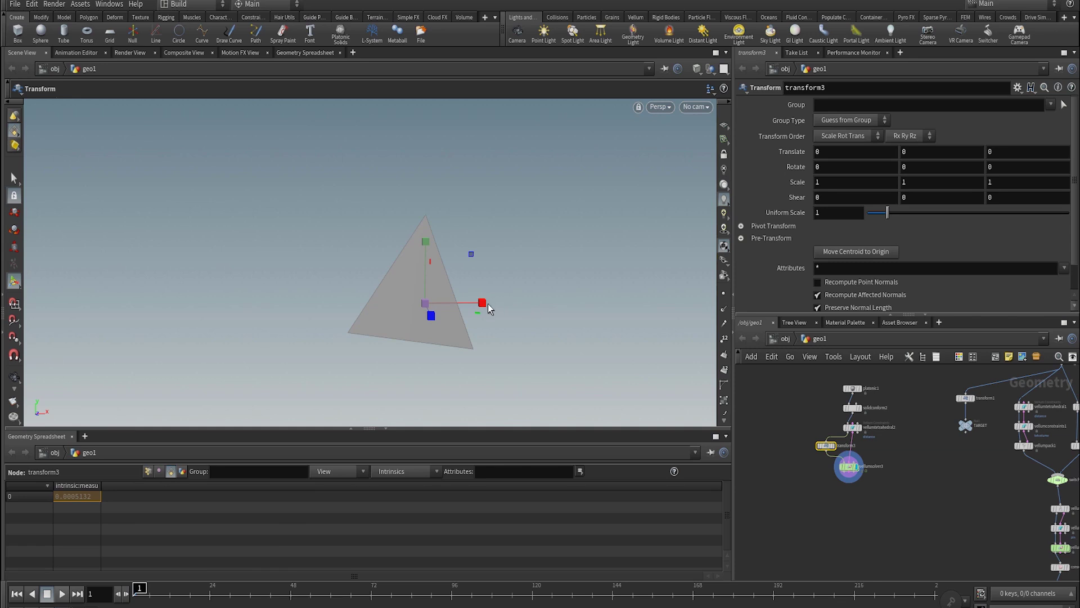
drag(482, 304, 366, 287)
key(Escape)
drag(541, 258, 377, 338)
key(Return)
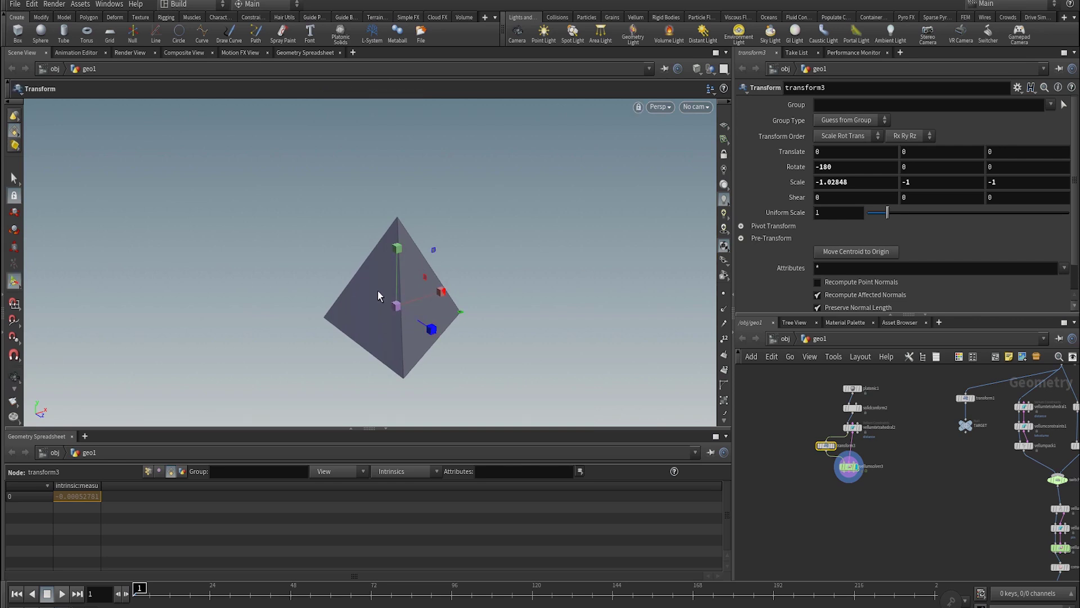
- Set vellumtetrahedral2's constraint type to Tetrahedral Stretch, play the simulation of the inverted tetrahedron, view it from another angle and rewind
click(853, 426)
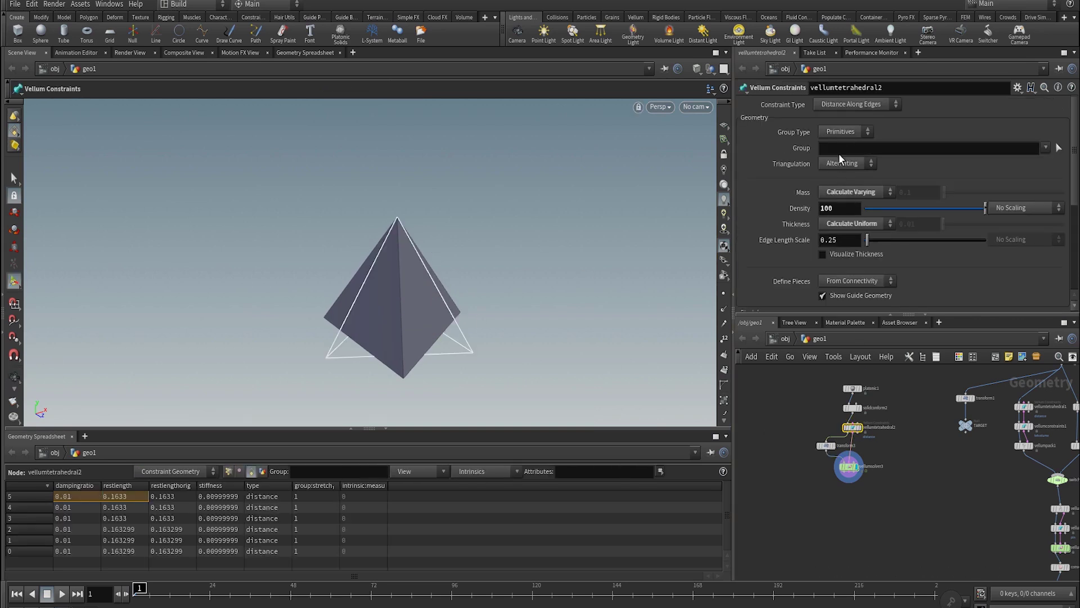
click(851, 105)
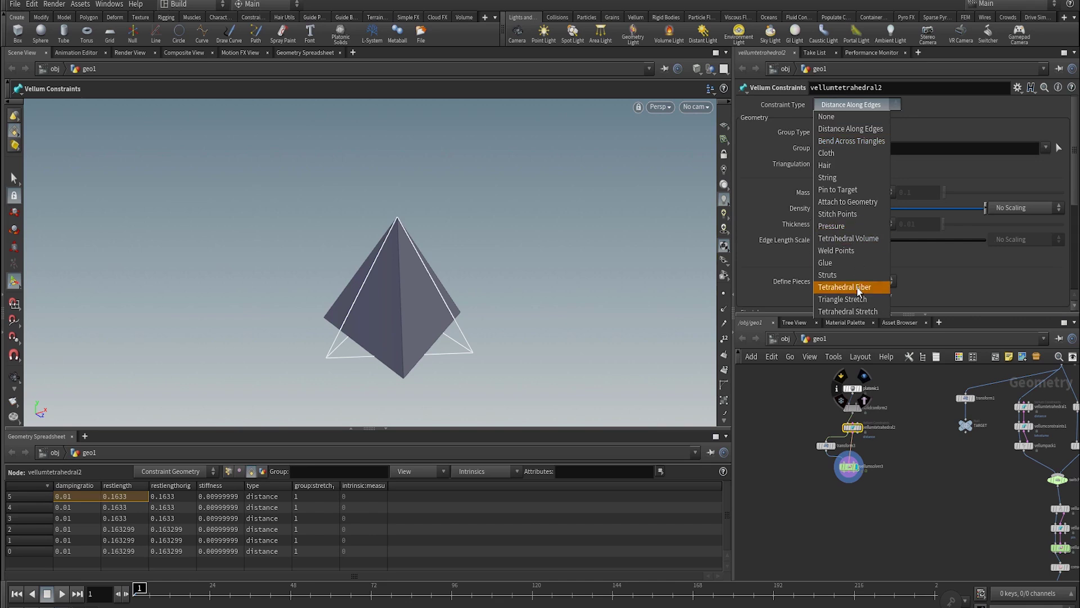
click(849, 310)
key(Up)
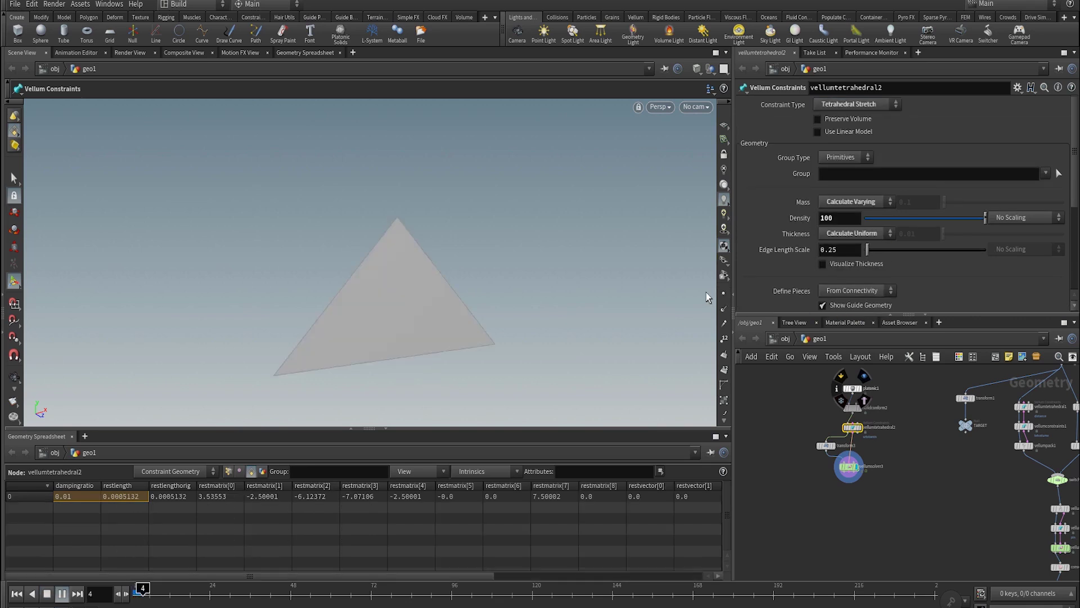
key(Escape)
drag(536, 324, 648, 279)
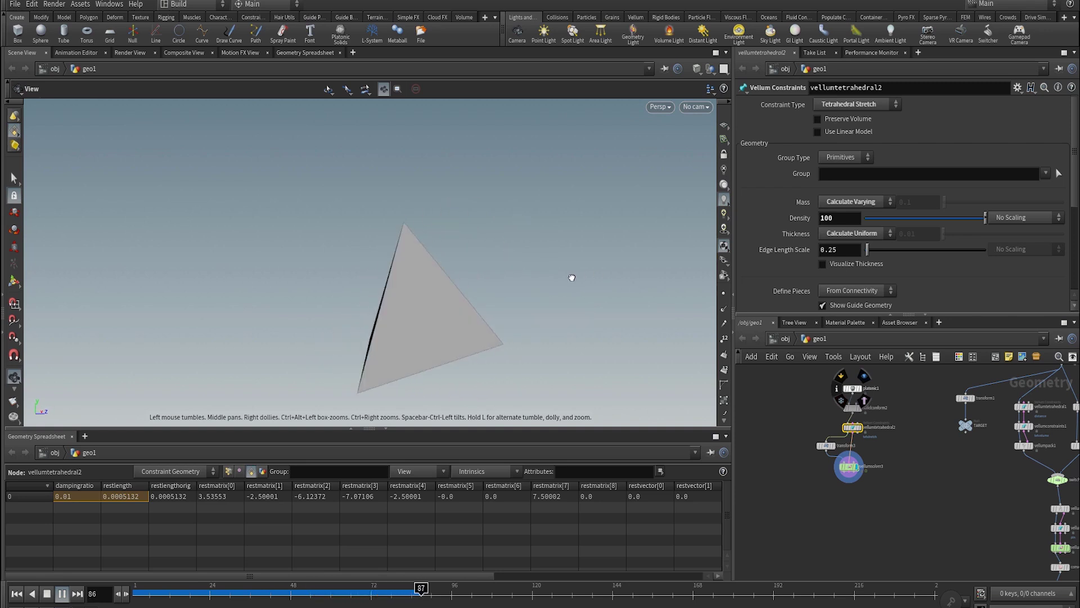
key(Return)
key(ctrl+Up)
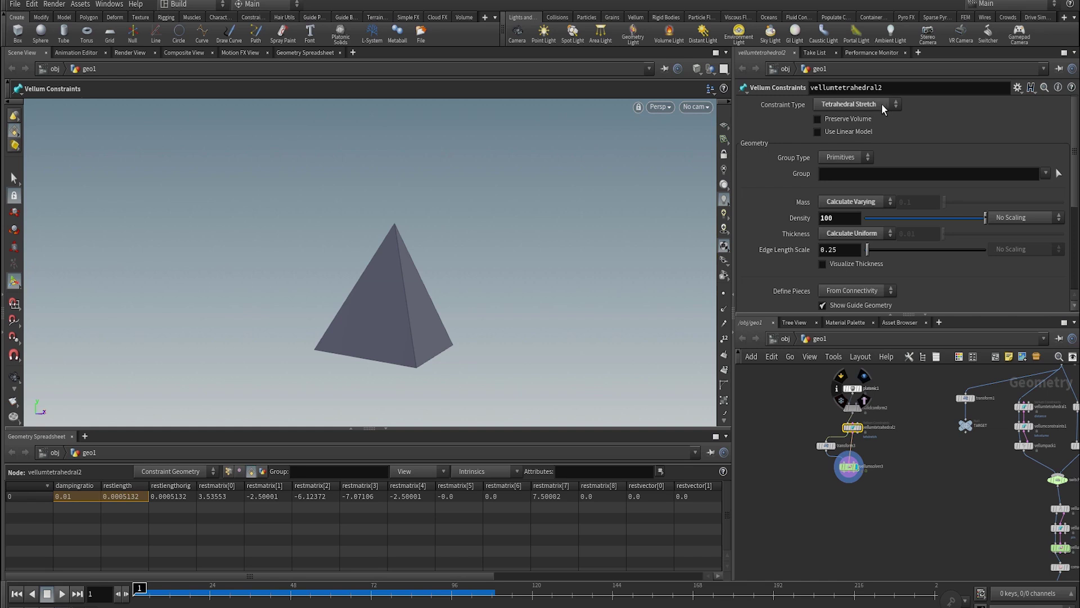
- Set vellumtetrahedral2's constraint type to Distance Along Edges, examine the inverted tetrahedron closely while the simulation plays, and rewind
click(864, 109)
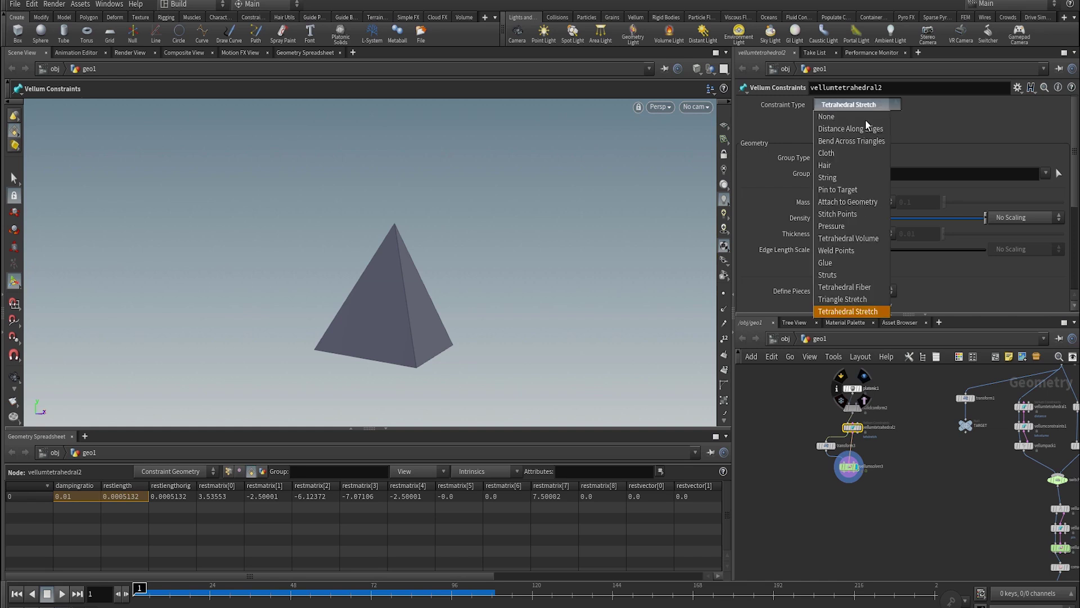
click(859, 131)
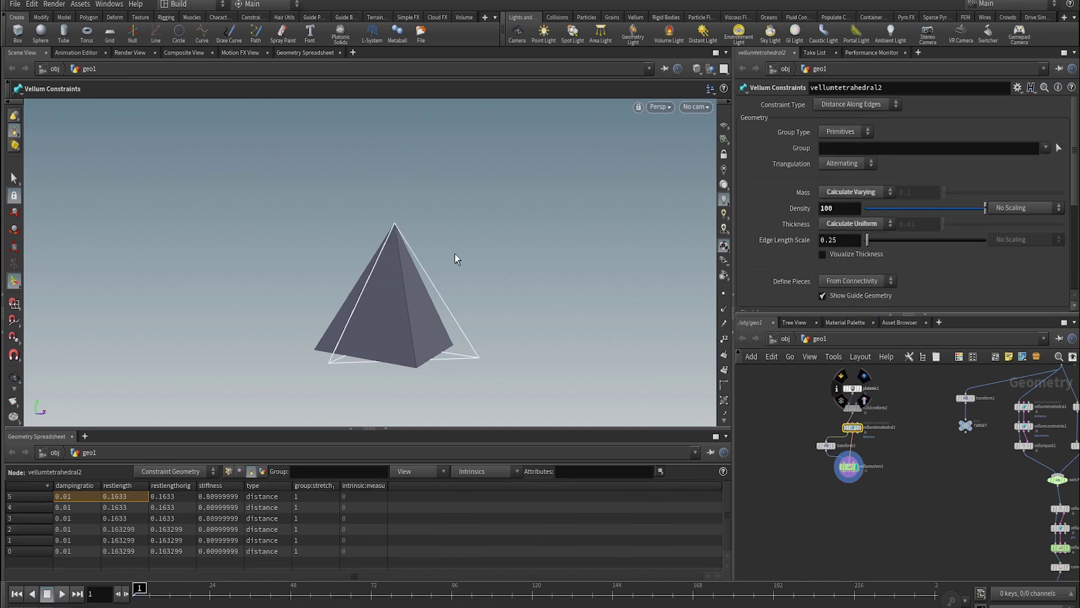
key(Up)
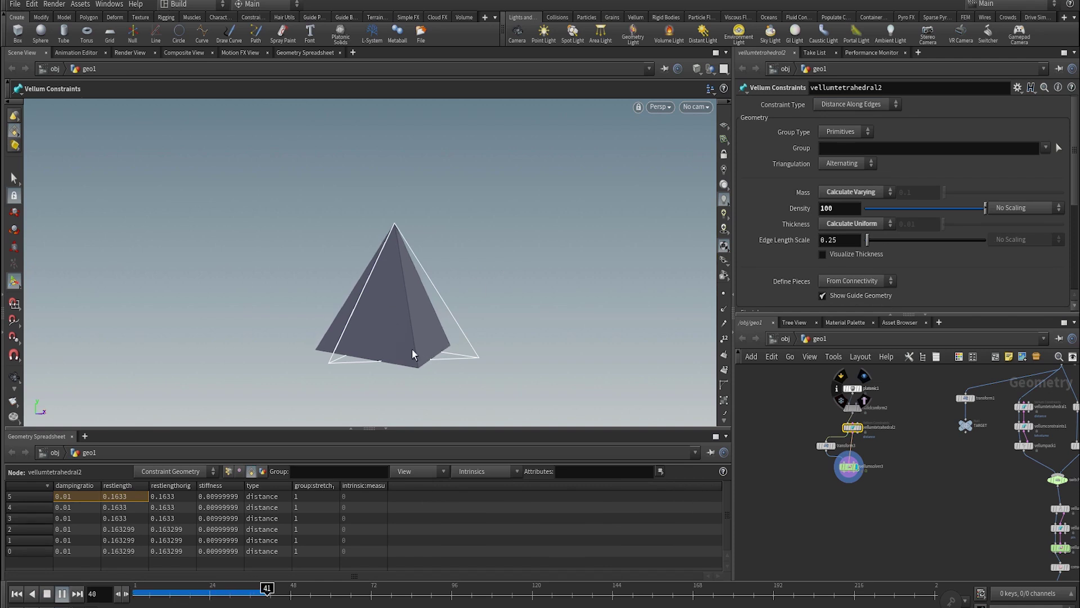
key(Escape)
drag(540, 310, 386, 350)
middle_drag(579, 285, 475, 327)
right_drag(475, 326, 600, 315)
drag(600, 316, 494, 302)
key(Return)
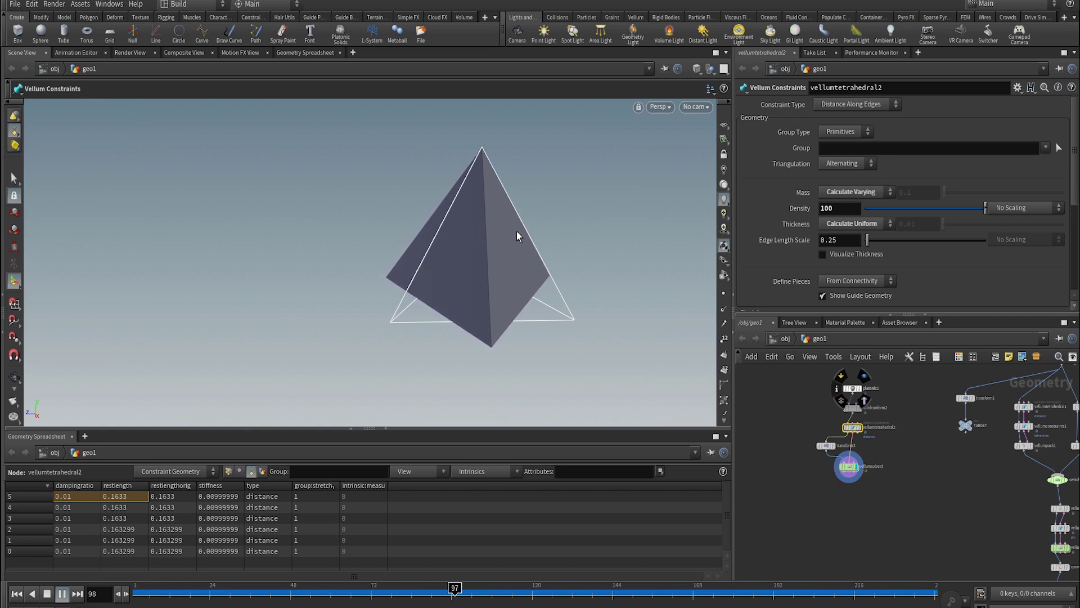
key(ctrl+Up)
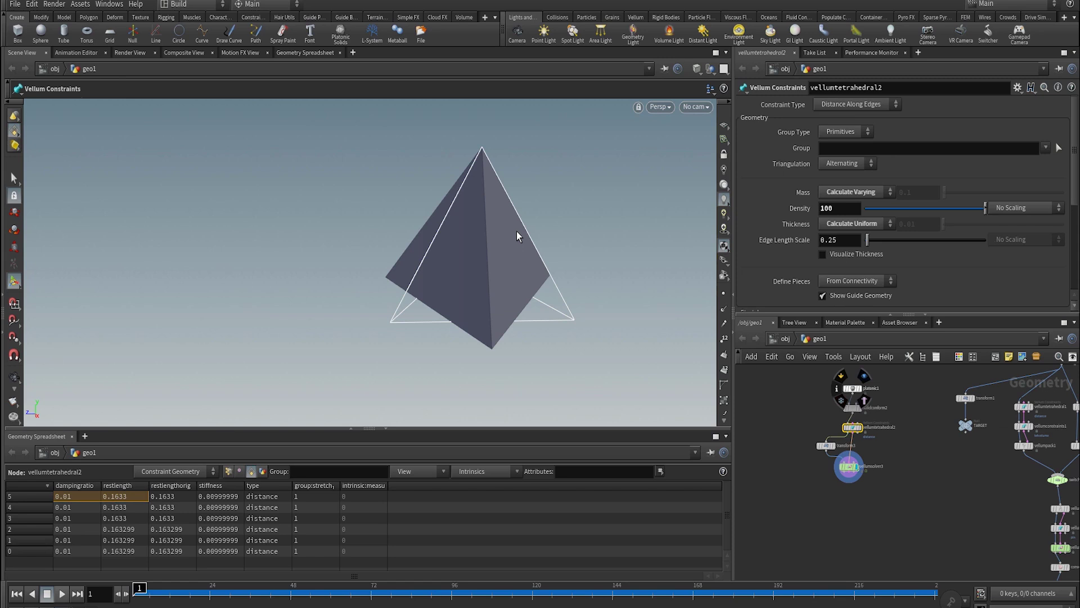
- Display the tetrahedral block feeding the vellumtetrahedral1 and vellumtetrahedral branches, inspect it from several angles while scrubbing the timeline, and return to the first frame
middle_drag(963, 481, 768, 477)
middle_drag(815, 492, 833, 561)
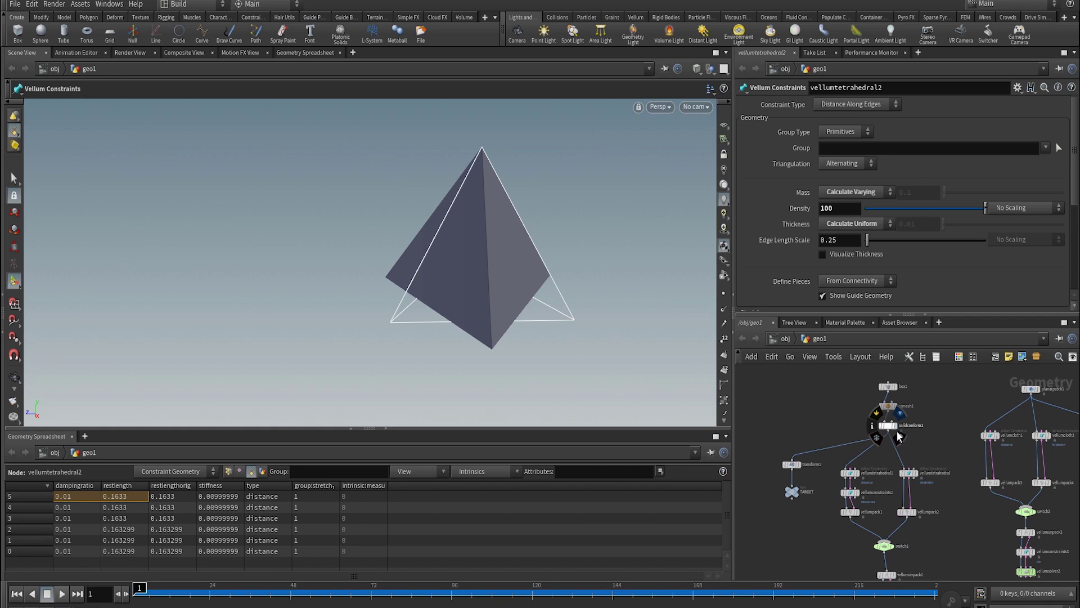
click(891, 437)
key(Escape)
key(h)
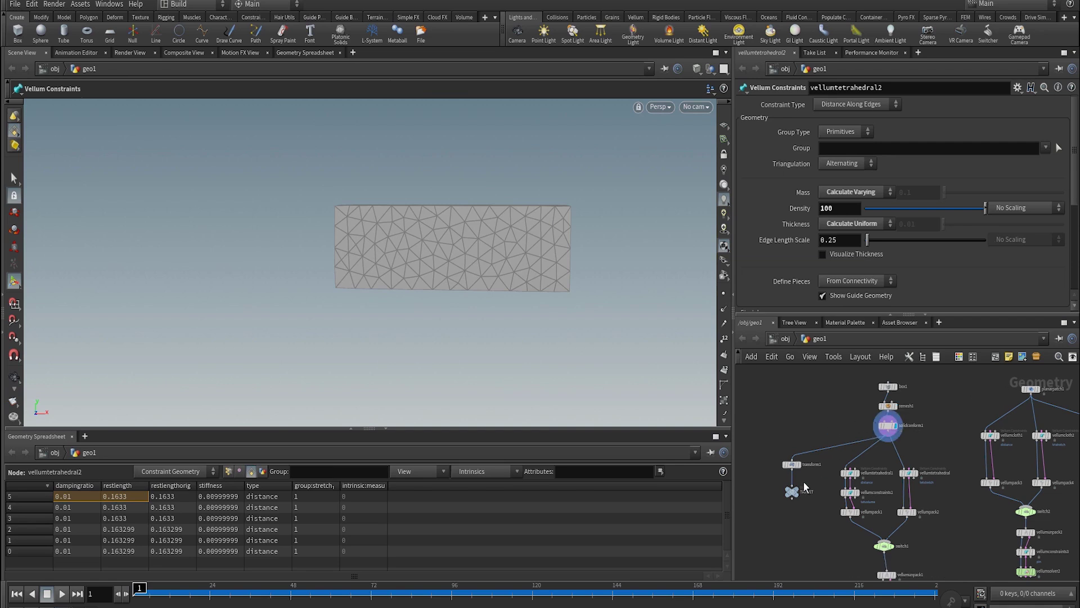
alt+drag(483, 331, 392, 357)
drag(229, 592, 263, 595)
alt+drag(540, 260, 402, 299)
drag(243, 591, 209, 592)
key(ctrl+Up)
- Select and display vellumsolver1 below switch1 to show the simulated block
middle_drag(971, 498, 973, 400)
scroll(912, 523, up, 3)
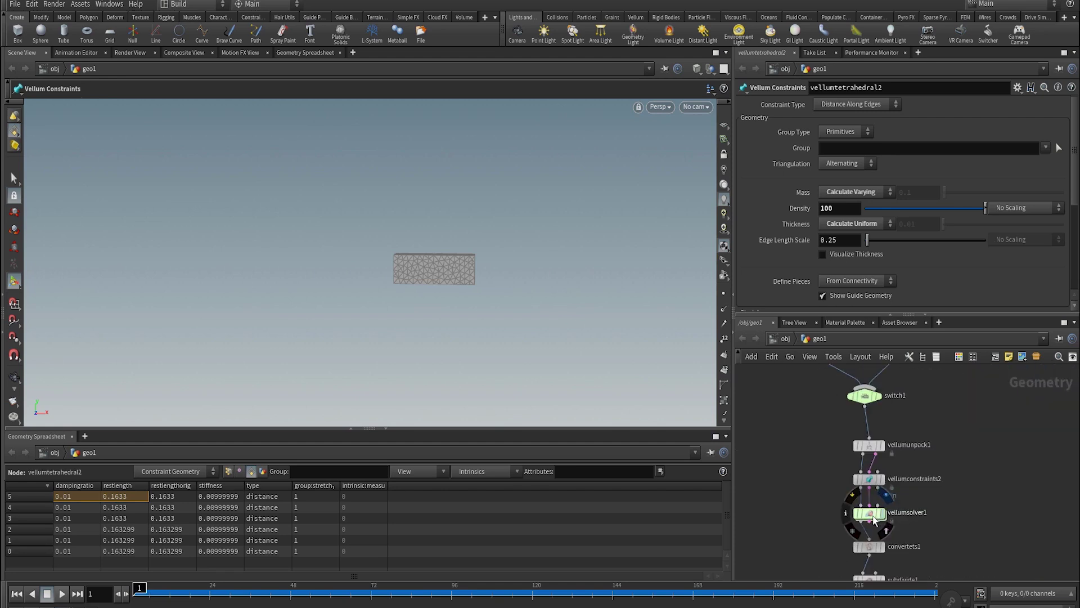
click(872, 515)
middle_drag(824, 491, 826, 550)
scroll(827, 551, down, 2)
key(Escape)
right_drag(506, 265, 600, 283)
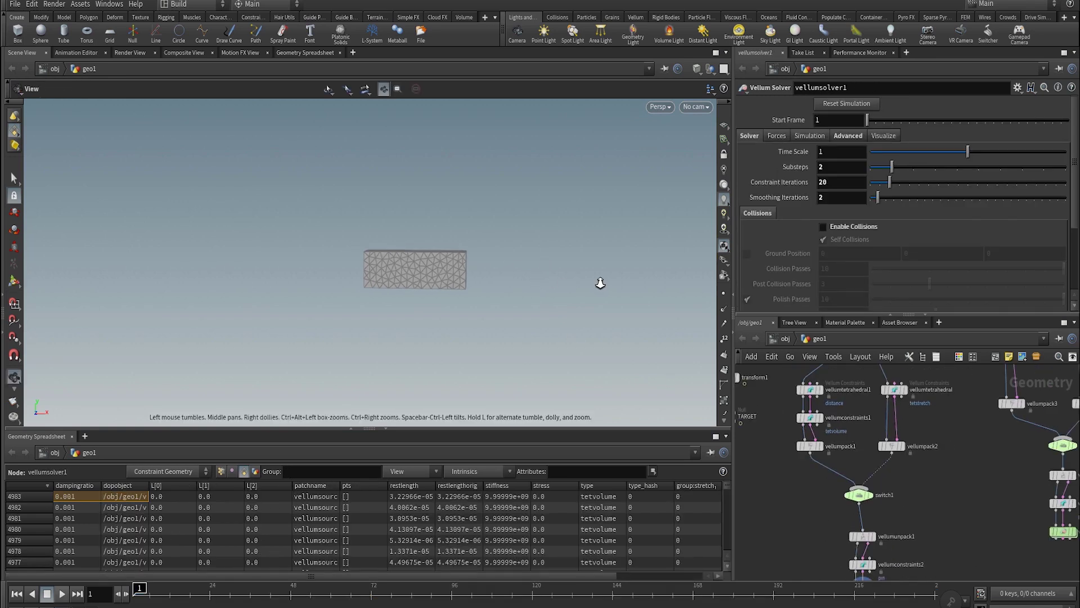
- Bypass the vellumconstraints1 volume constraint, select vellumtetrahedral1, and play the block simulation with only its distance constraints up to frame 55
click(799, 417)
right_drag(554, 328, 579, 318)
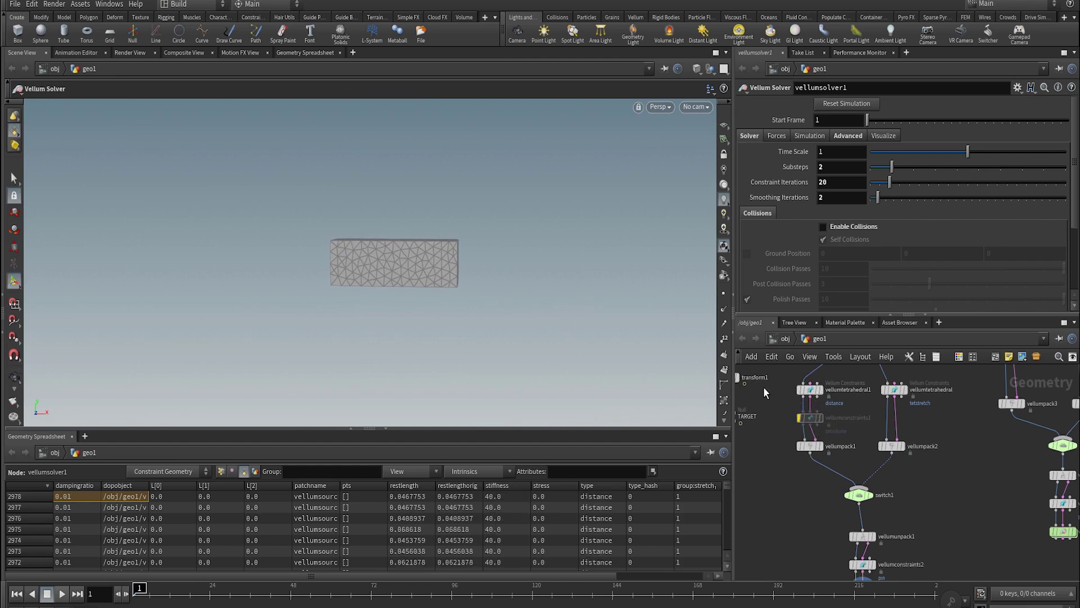
click(810, 389)
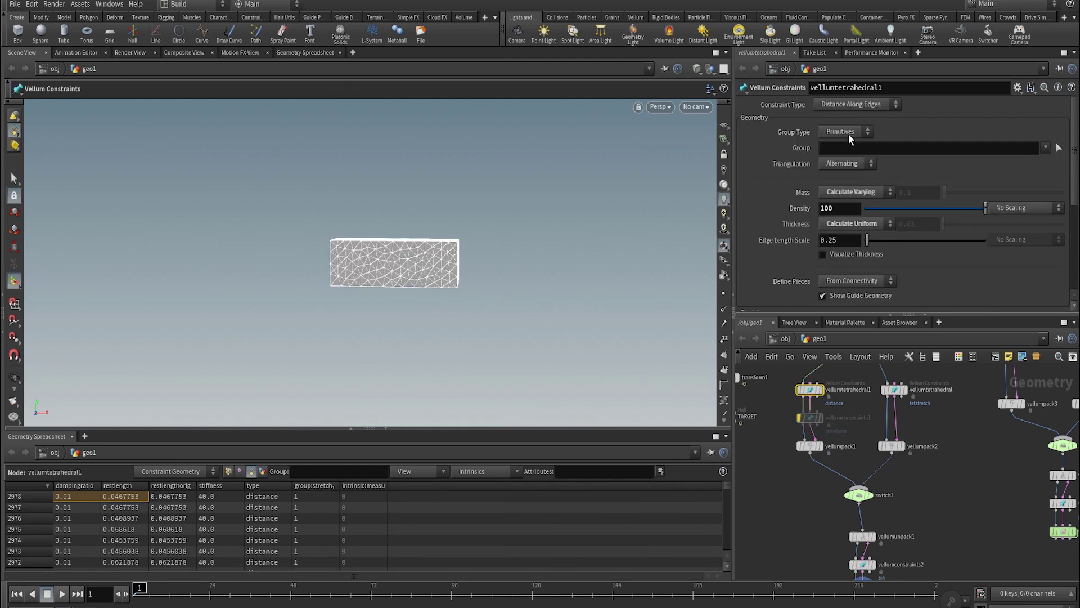
key(Up)
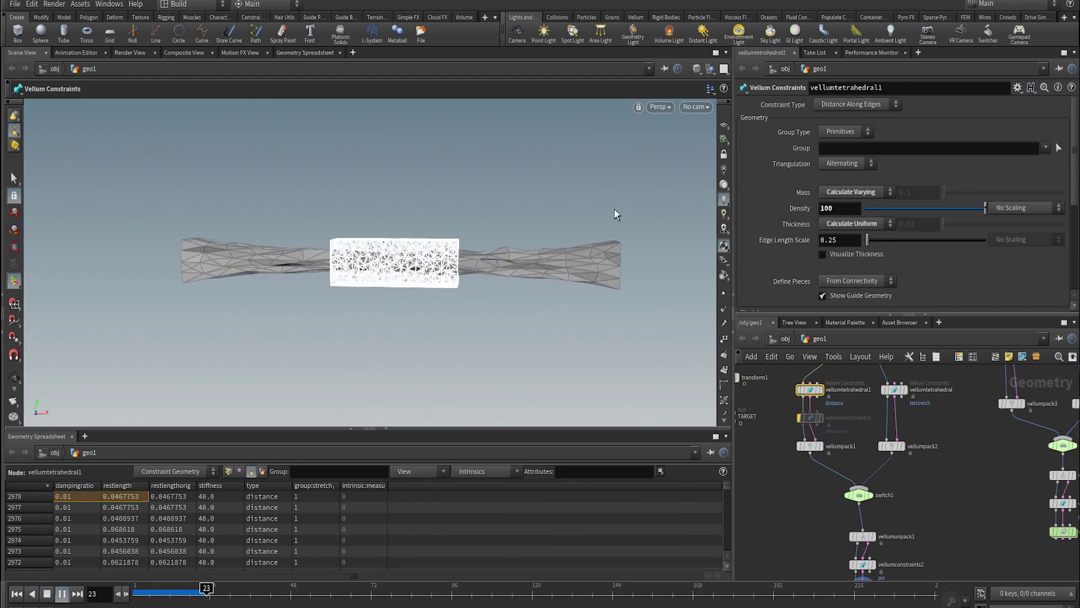
key(Escape)
drag(516, 225, 399, 242)
key(Up)
- Examine the stretched distance-only block up close from several sides for collapsed or inverted tetrahedra, and rewind to frame 1
right_drag(399, 242, 646, 321)
drag(646, 320, 547, 225)
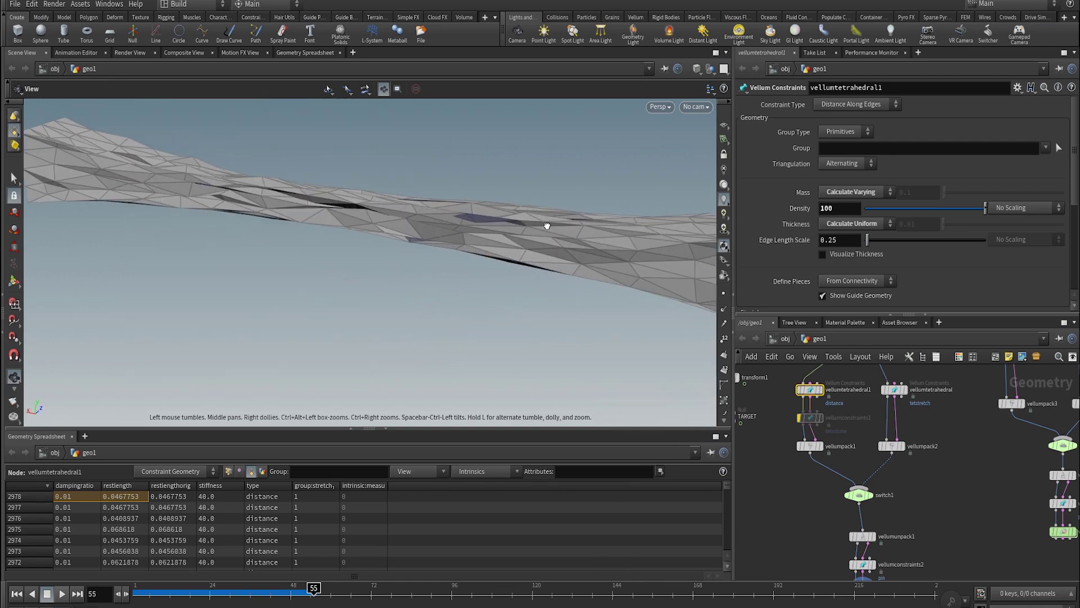
drag(481, 202, 514, 277)
right_drag(513, 278, 439, 272)
drag(439, 272, 557, 256)
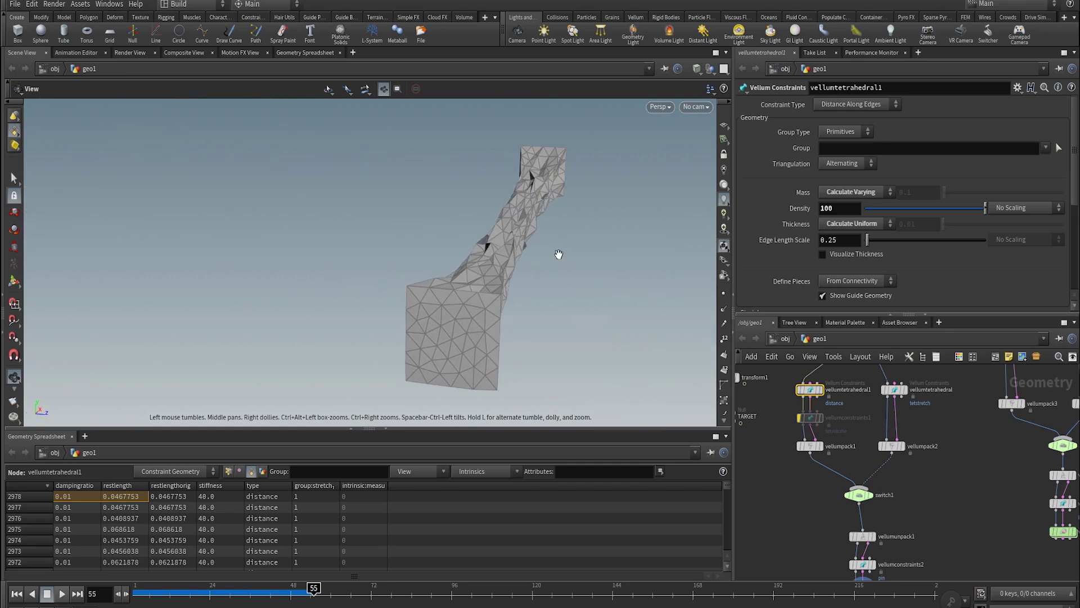
middle_drag(504, 292, 332, 370)
drag(332, 370, 466, 272)
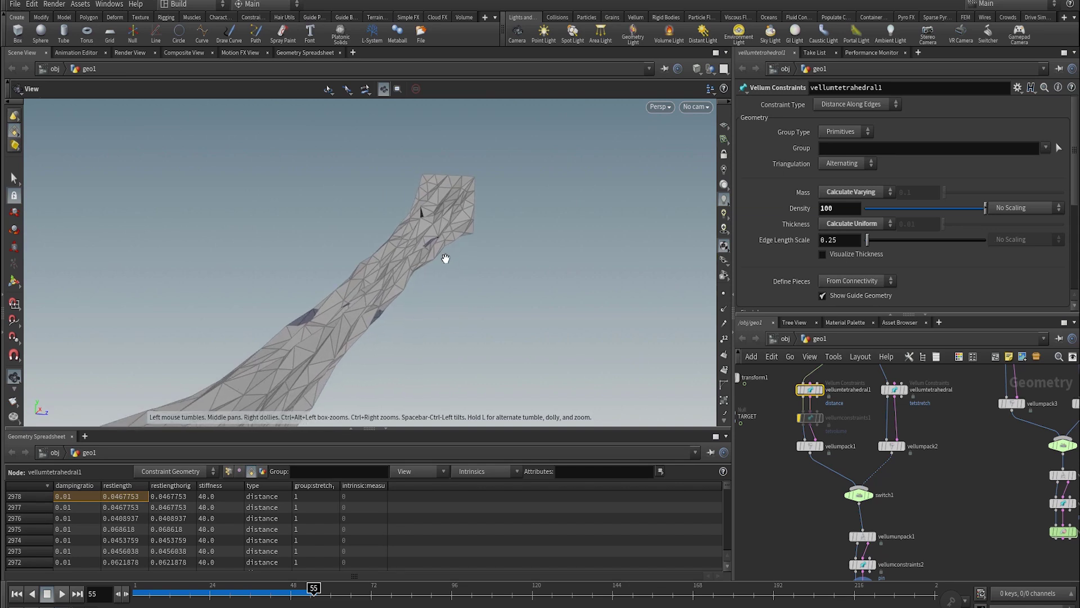
drag(408, 273, 376, 258)
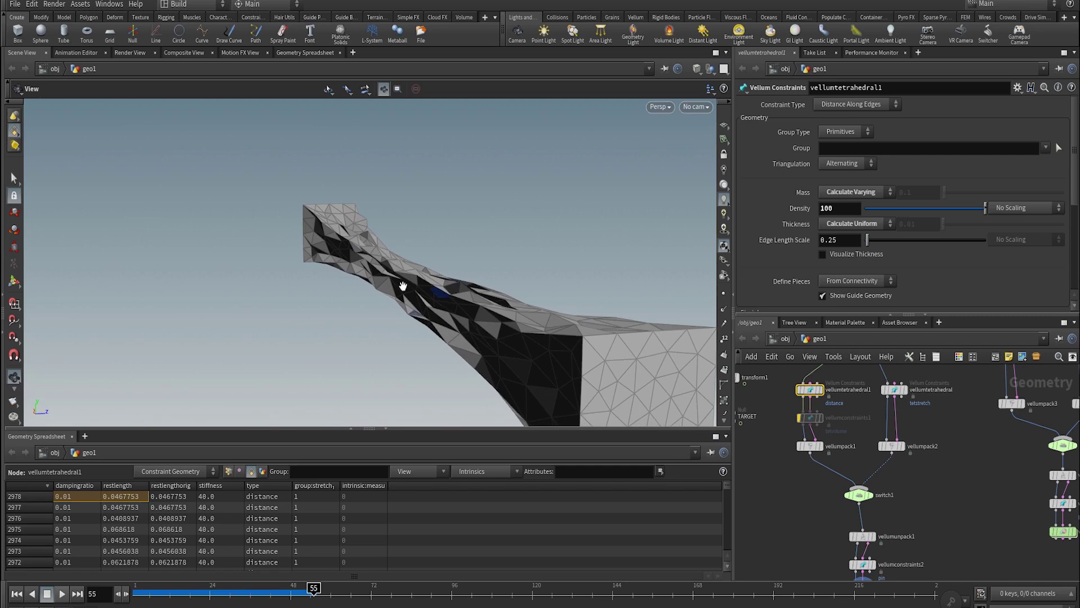
drag(454, 306, 345, 345)
mouse_move(405, 316)
mouse_down()
mouse_move(332, 316)
mouse_move(412, 316)
mouse_up()
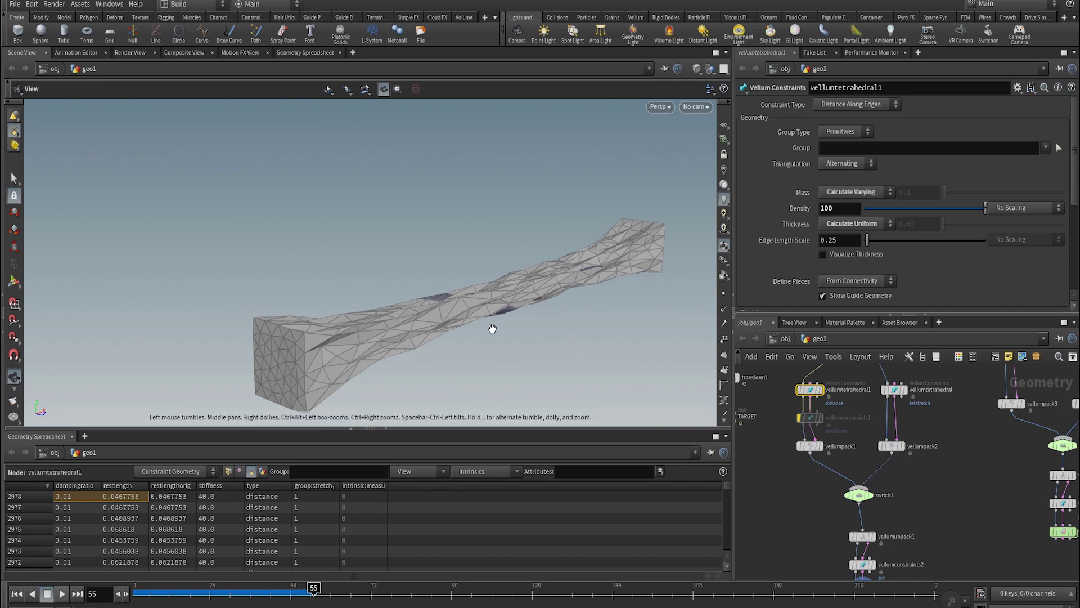
key(ctrl+Up)
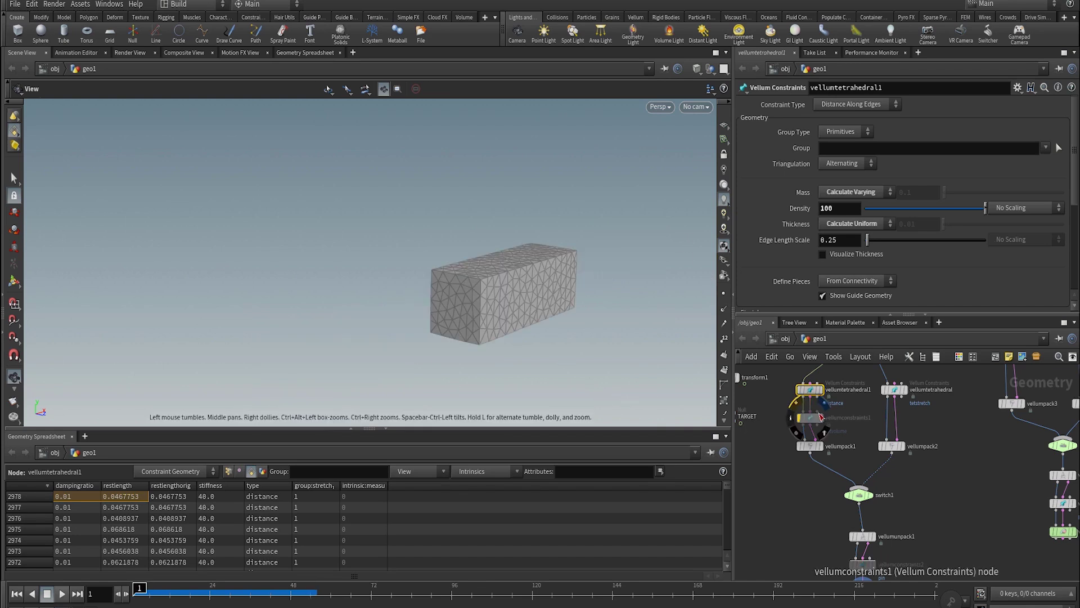
- Re-enable vellumconstraints1's Tetrahedral Volume constraint, play the simulation to frame 30, view the stretched block from several angles, and rewind
click(808, 418)
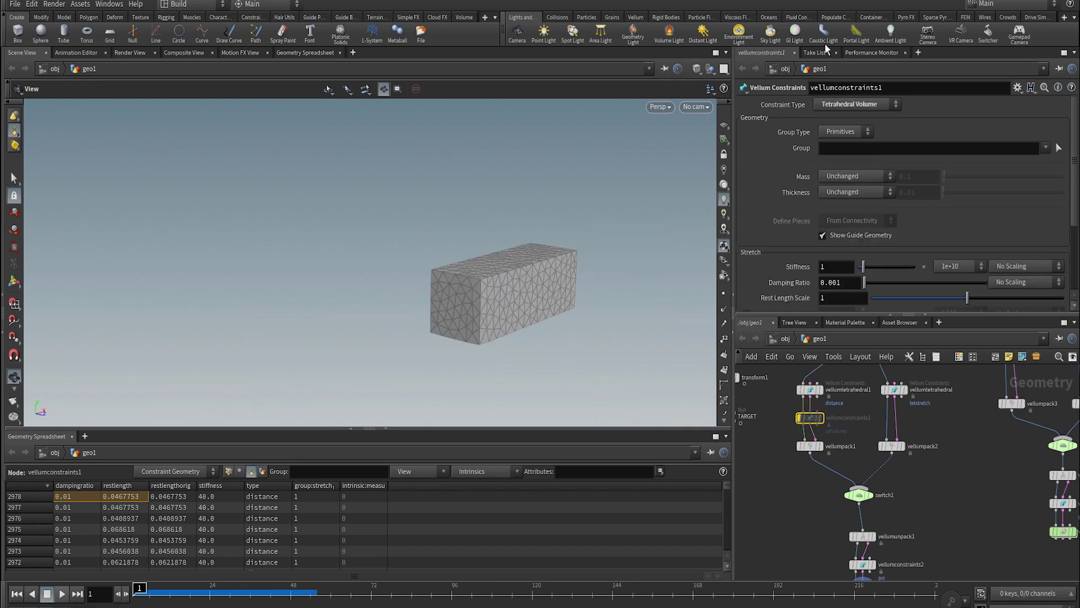
click(805, 416)
key(Up)
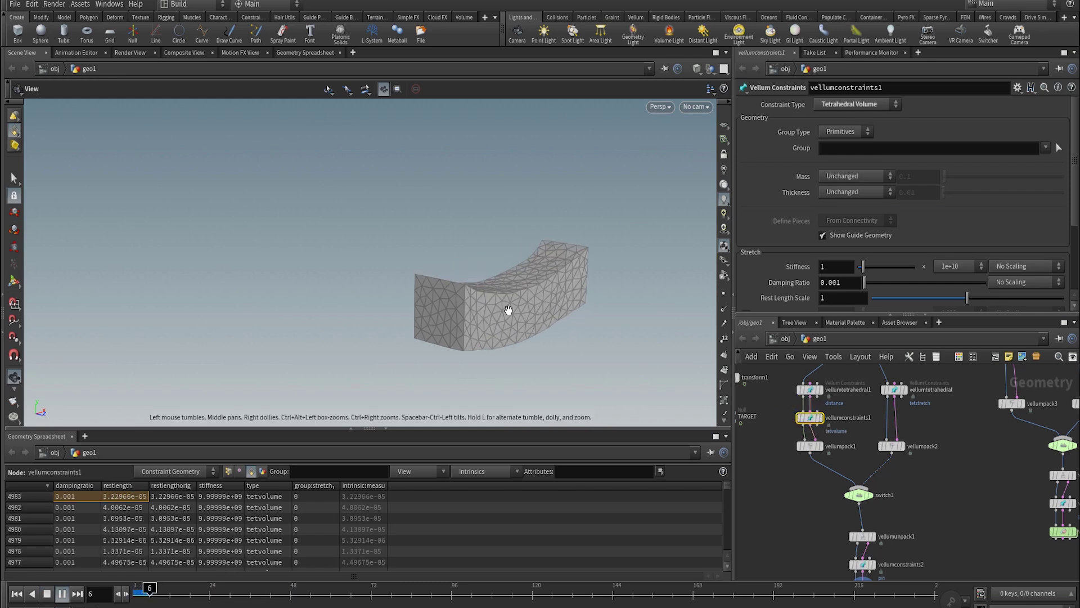
key(Up)
drag(543, 318, 627, 297)
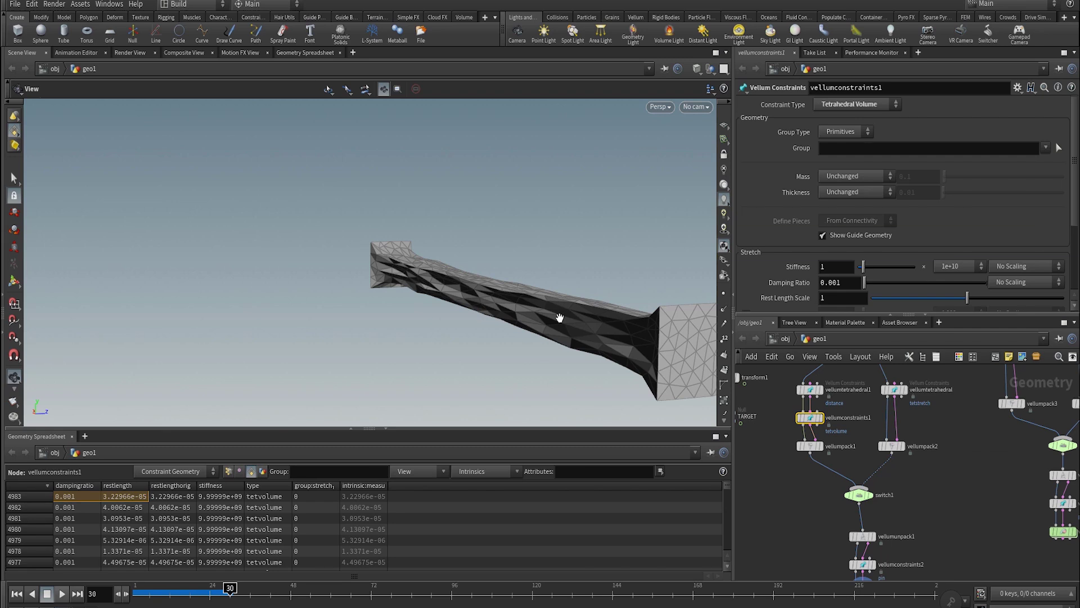
mouse_move(560, 318)
mouse_down()
mouse_move(579, 303)
mouse_move(570, 316)
mouse_move(581, 330)
mouse_move(557, 333)
mouse_move(593, 337)
mouse_move(575, 314)
mouse_up()
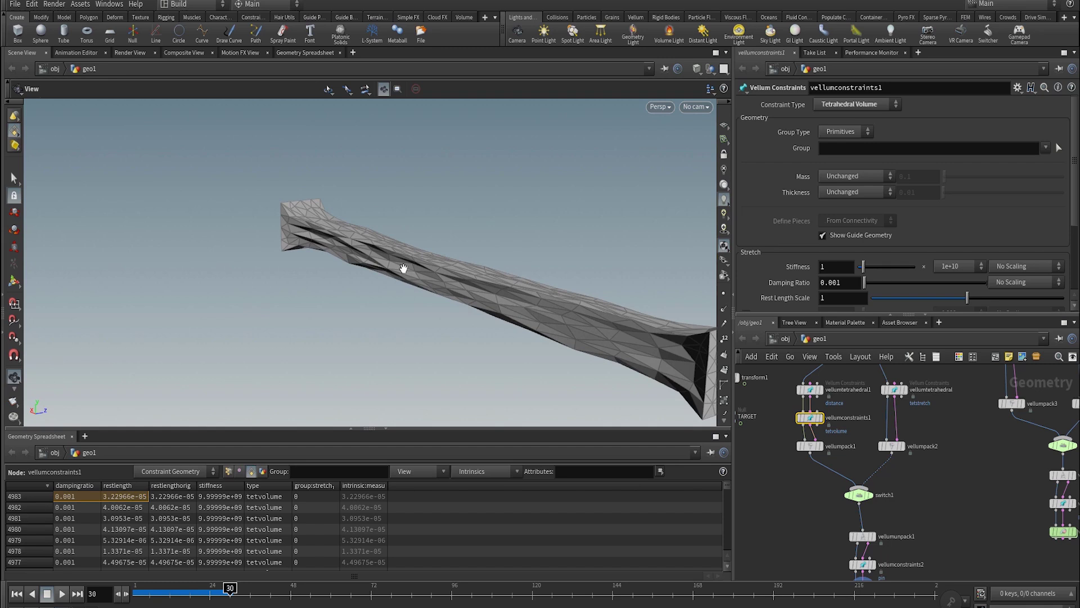
key(ctrl+Up)
- Turn off Preserve Volume on vellumtetrahedral and set switch1's Select Input to 1 to use vellumpack2
click(894, 390)
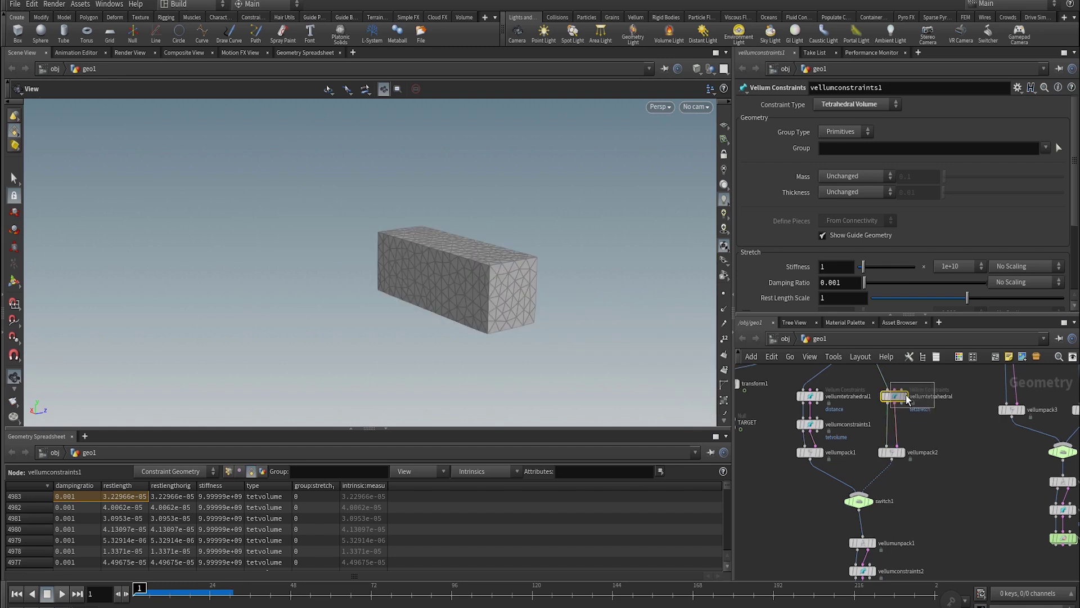
click(843, 119)
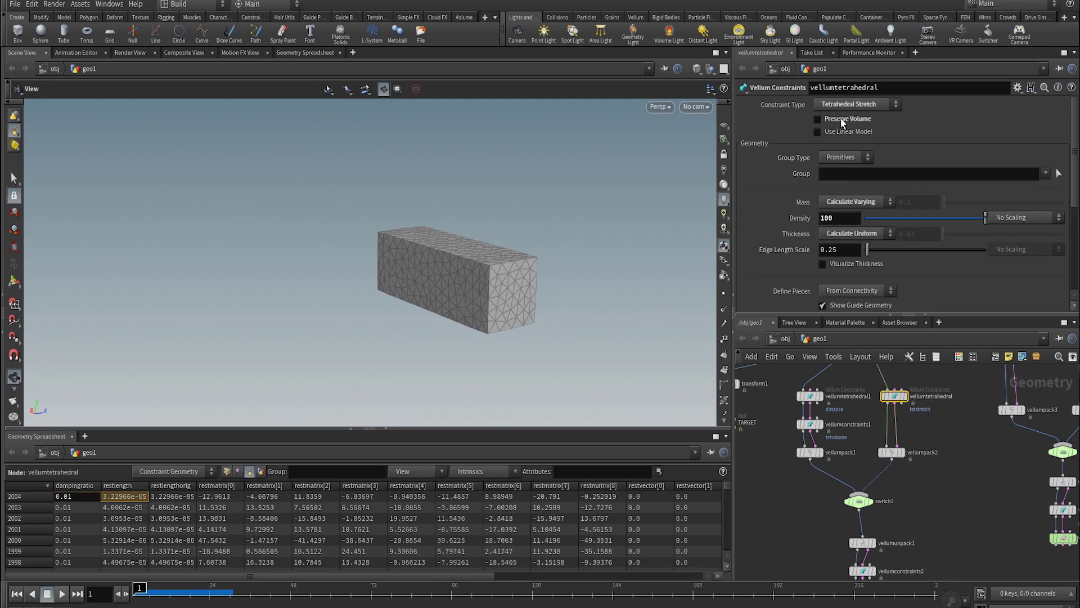
click(861, 501)
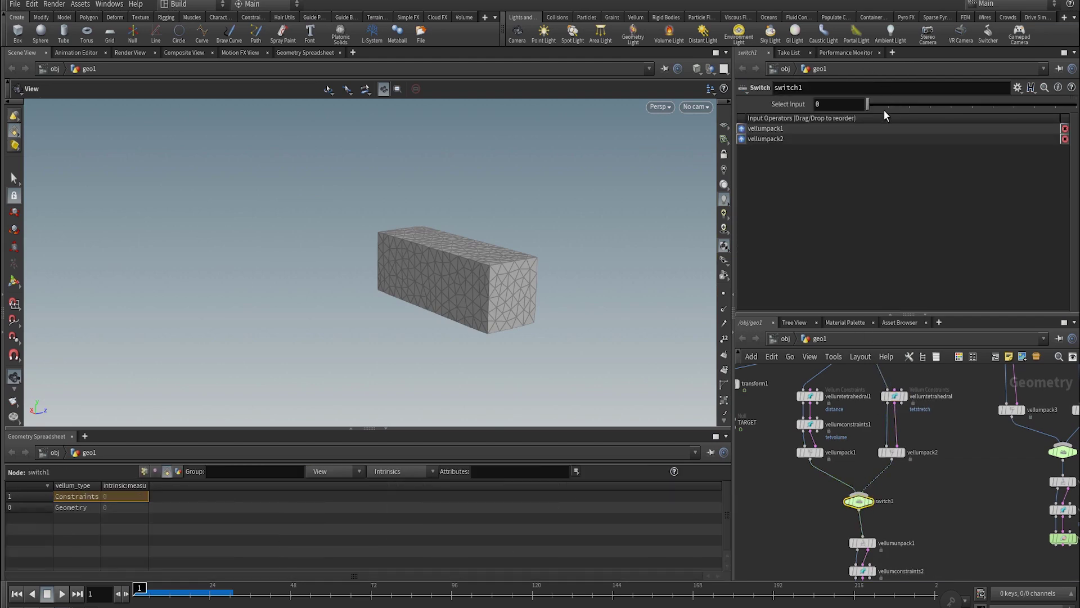
- Play the Tetrahedral Stretch simulation without volume preservation to frame 33 and examine the stretched block from both sides
key(Up)
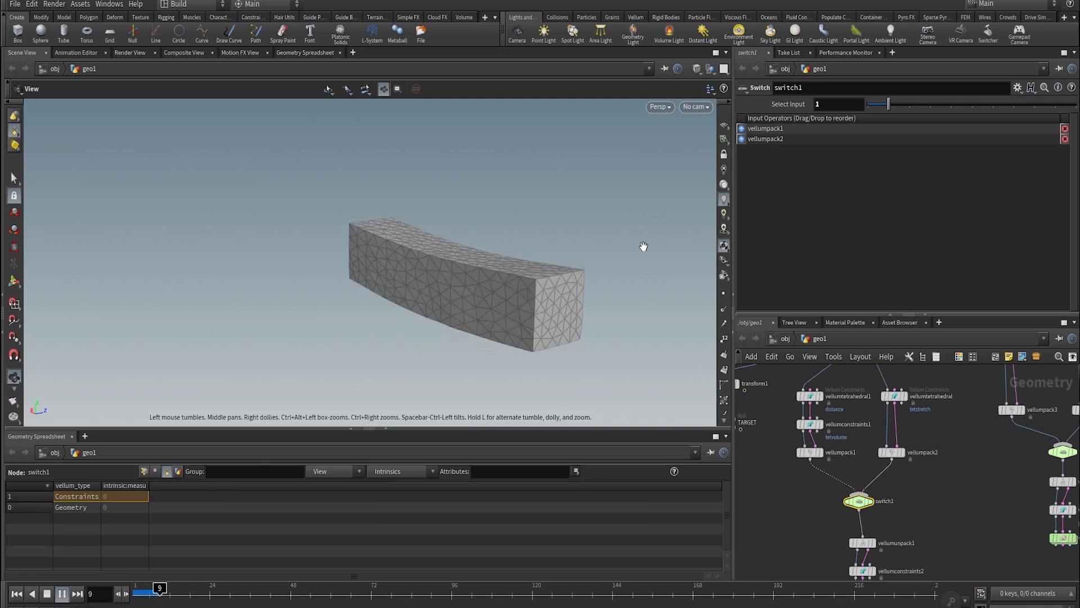
key(Up)
drag(514, 266, 382, 308)
drag(472, 320, 317, 344)
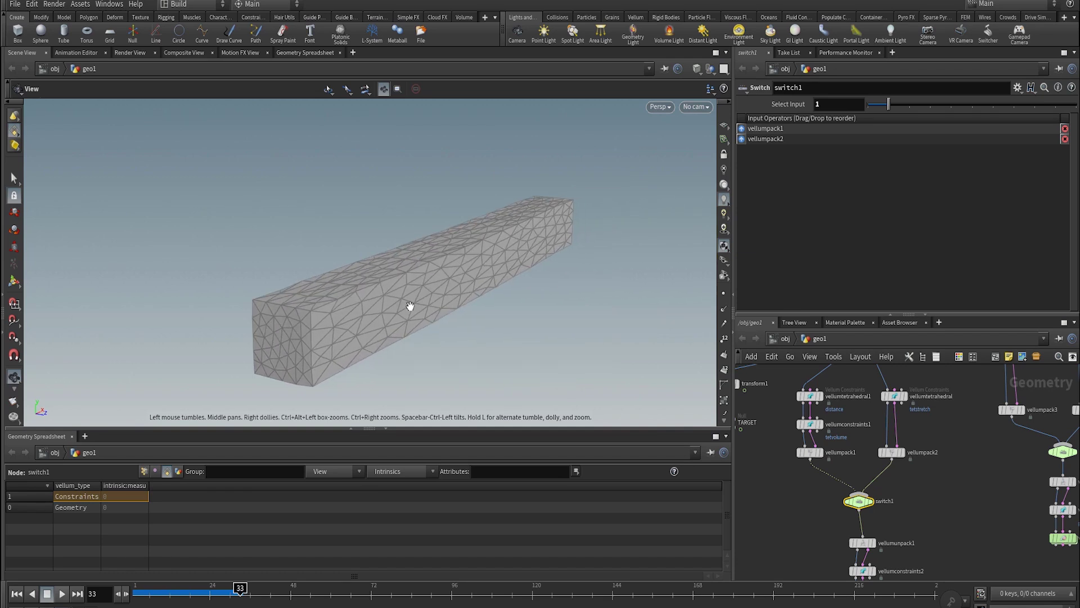
drag(477, 257, 444, 286)
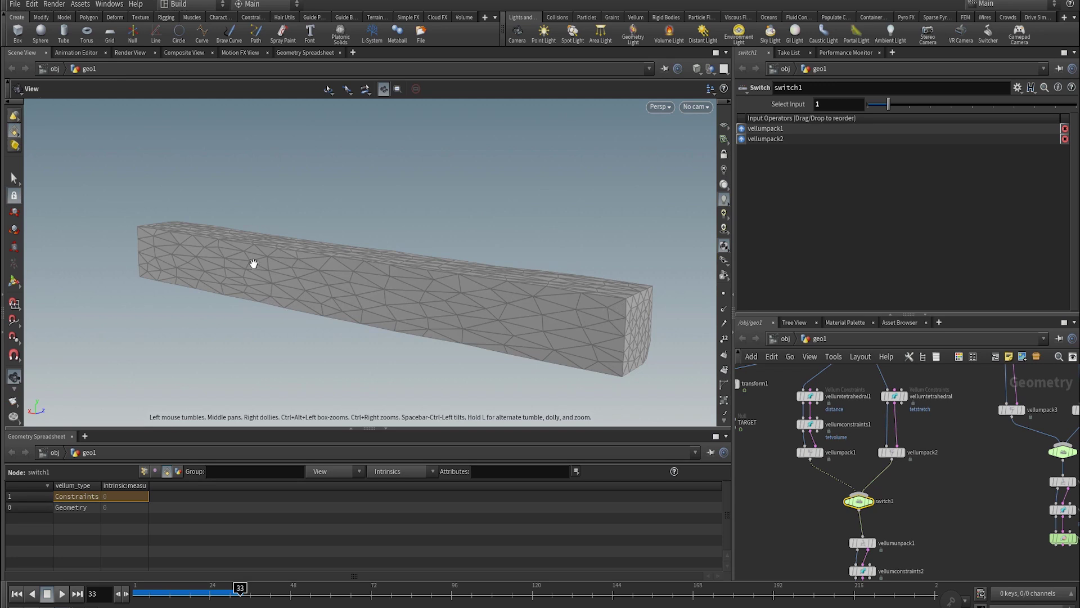
mouse_move(453, 281)
mouse_down()
mouse_move(356, 306)
mouse_move(439, 267)
mouse_up()
- Replay the stretch simulation from the first frame, viewing the block nearly end-on to check its cross-section, and rewind
key(ctrl+Up)
key(Up)
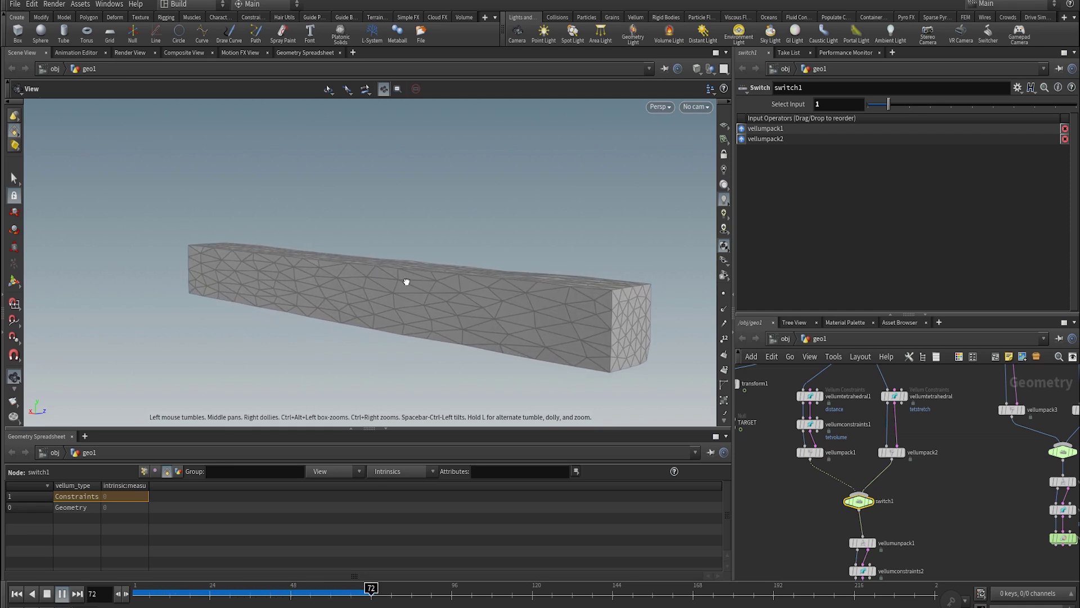
drag(407, 279, 325, 304)
key(ctrl+Up)
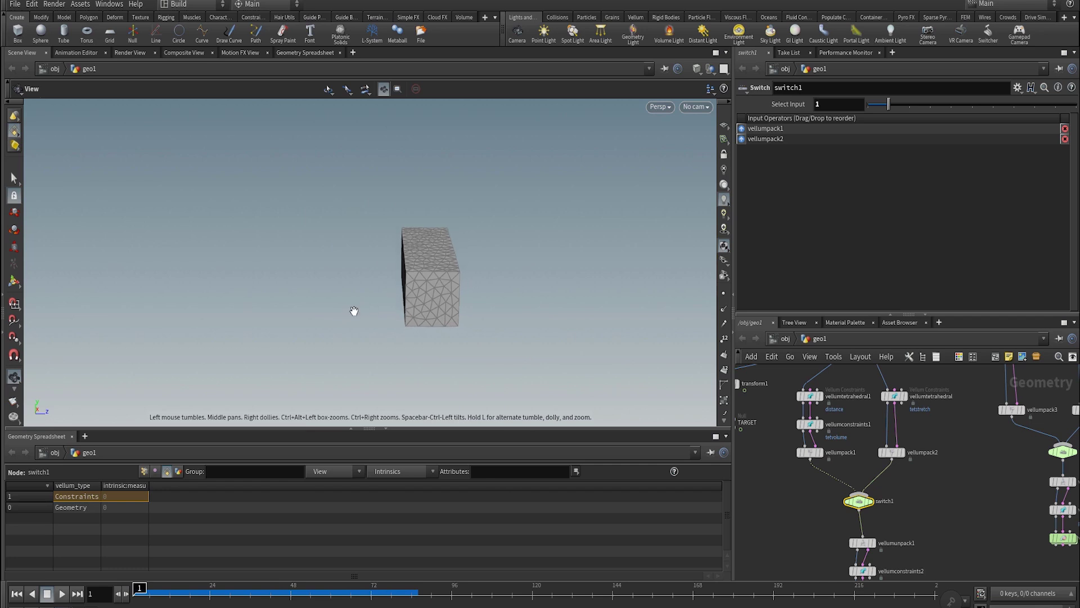
key(Up)
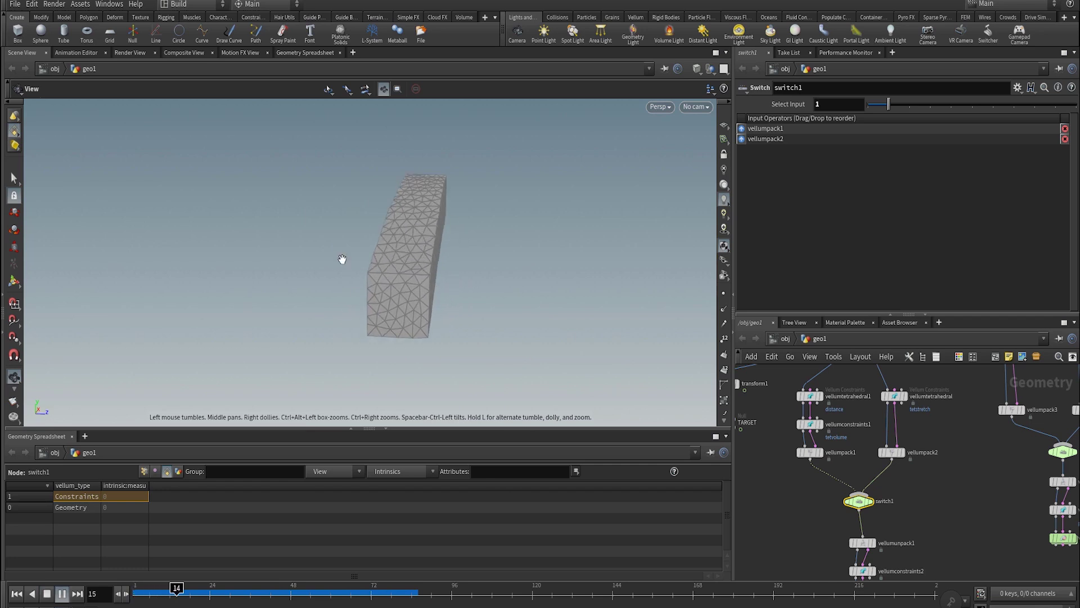
key(Up)
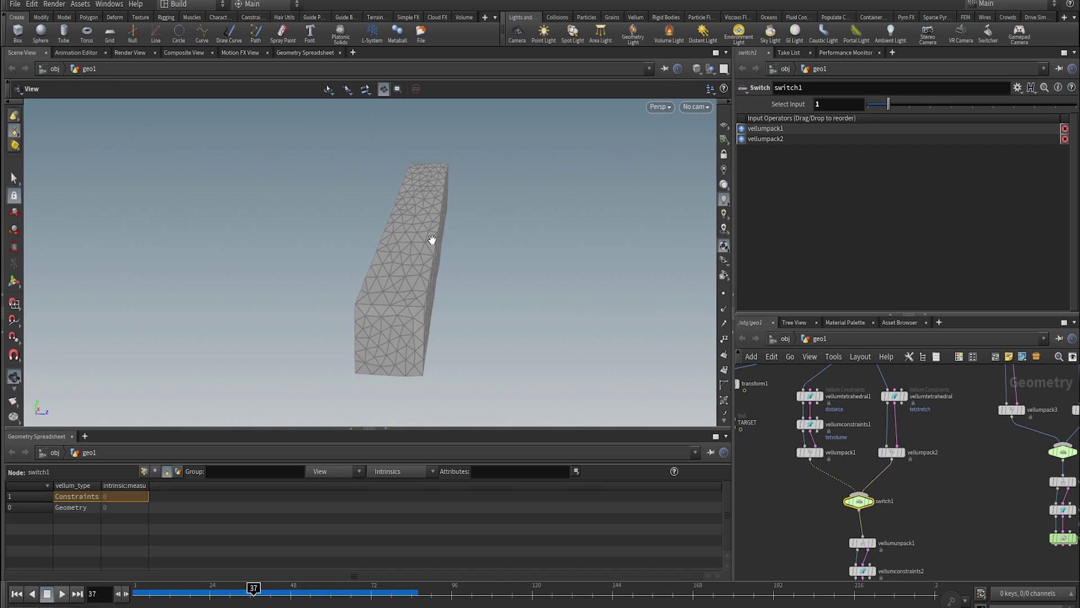
key(ctrl+Up)
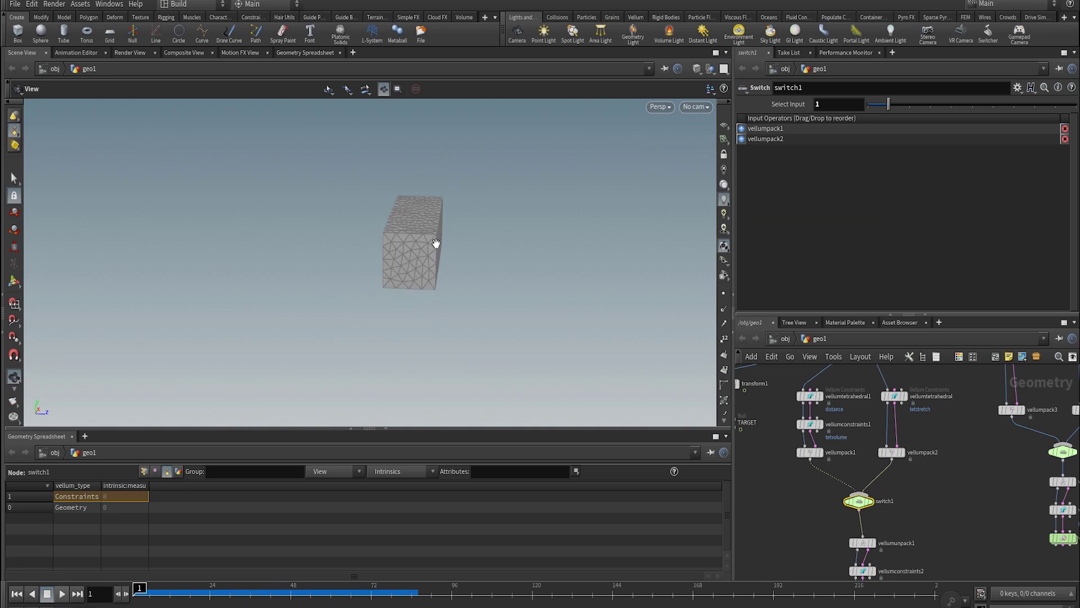
- Enable Preserve Volume on vellumtetrahedral, play the simulation to frame 32, and view the narrowed block from the side
click(898, 397)
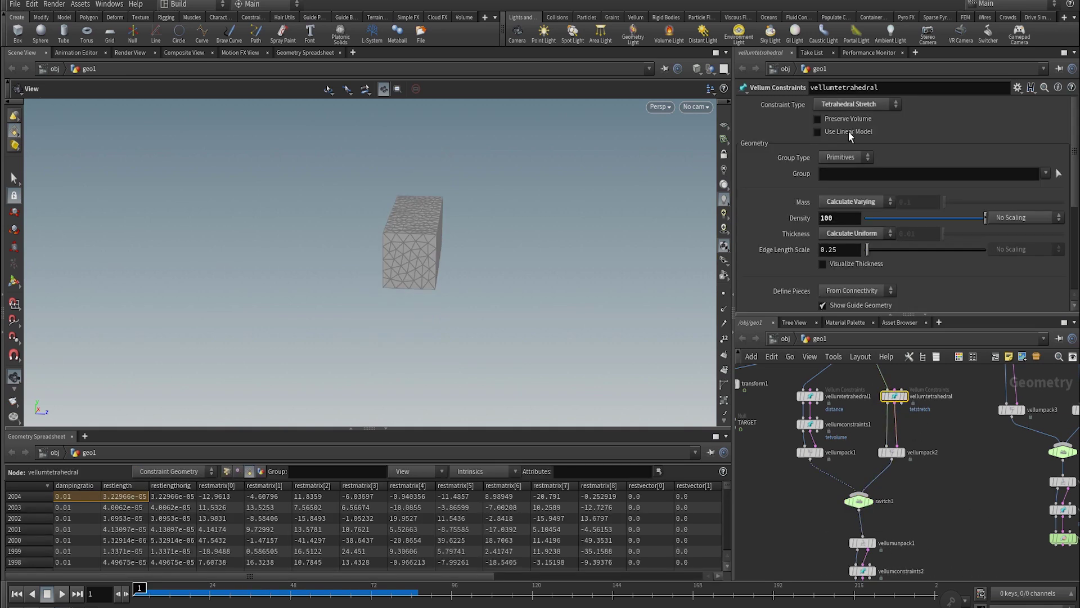
key(Up)
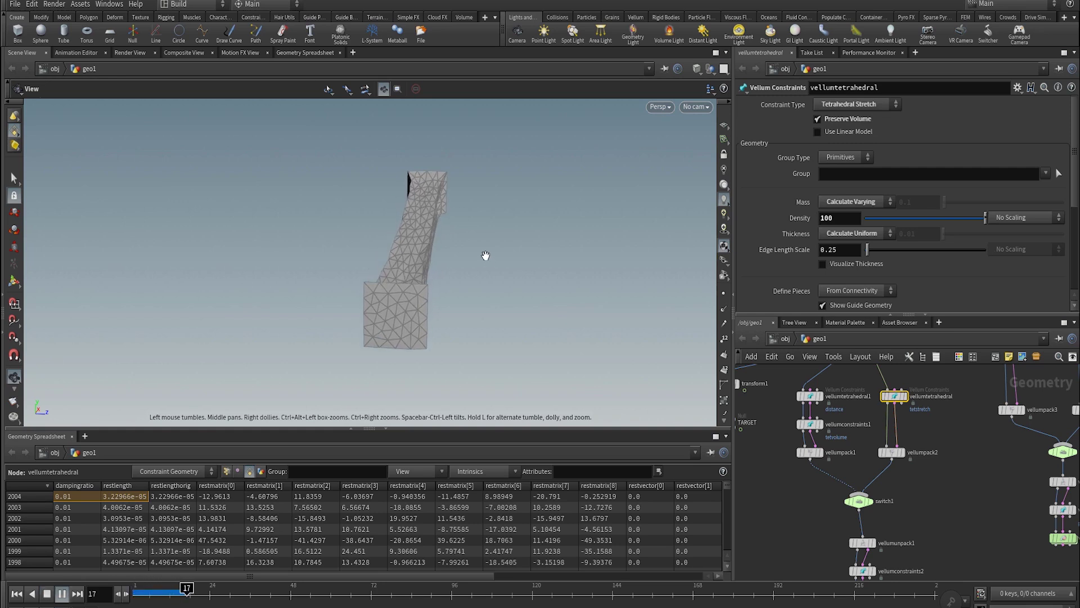
key(Up)
drag(475, 243, 387, 251)
- Display subdivide1 at the end of the network and view the subdivided block with smooth shading and no wireframe
middle_drag(966, 460, 955, 346)
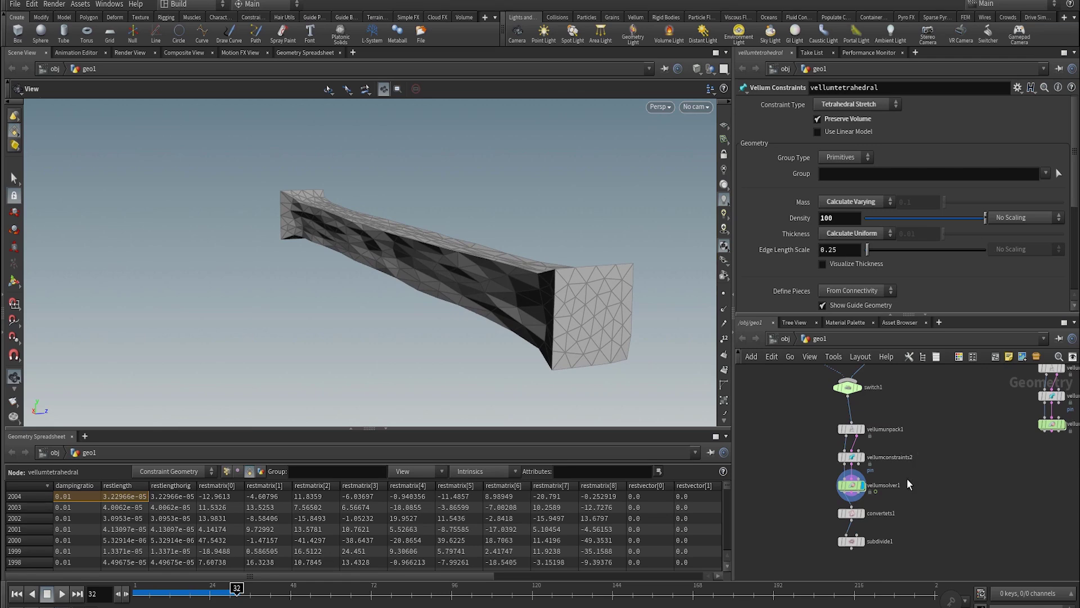
mouse_move(866, 516)
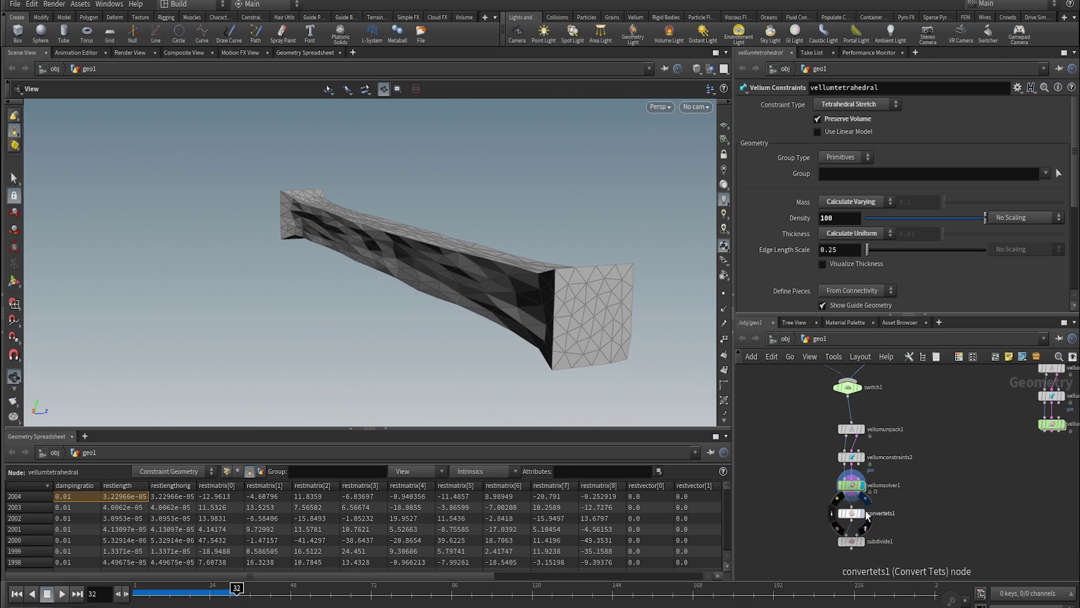
click(861, 541)
drag(465, 306, 492, 319)
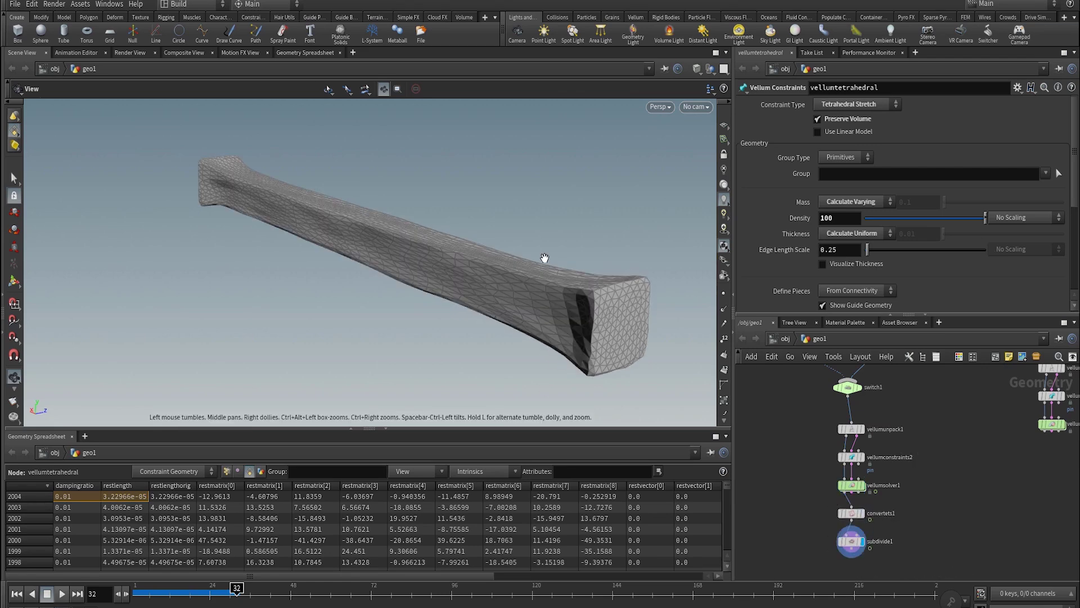
click(697, 68)
click(700, 179)
drag(388, 232, 579, 224)
- Bypass convertets1 and show the wireframe over the shaded block
click(847, 512)
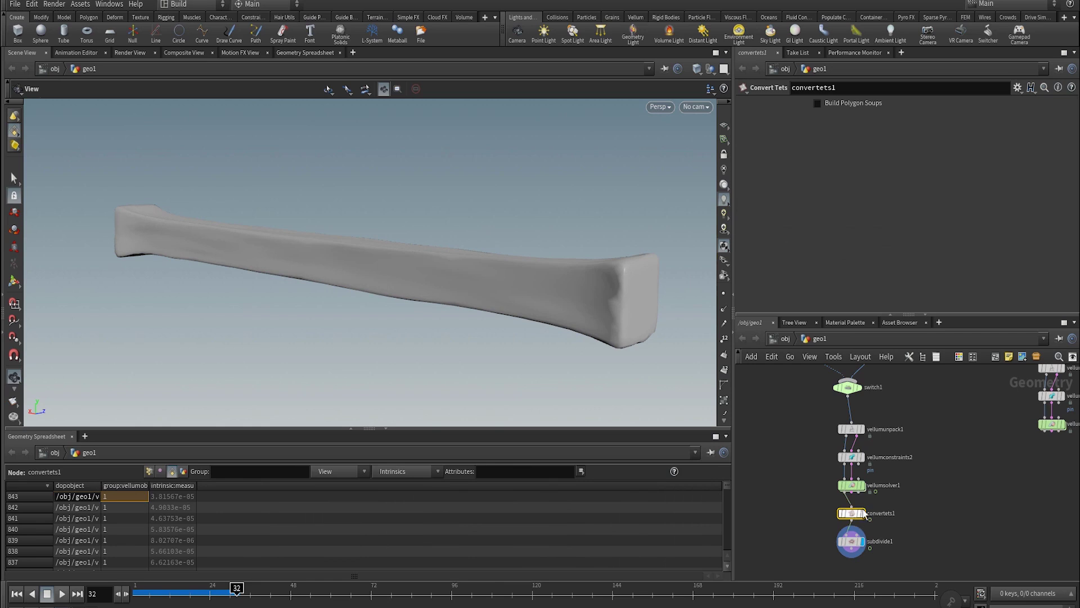
click(837, 498)
key(shift+w)
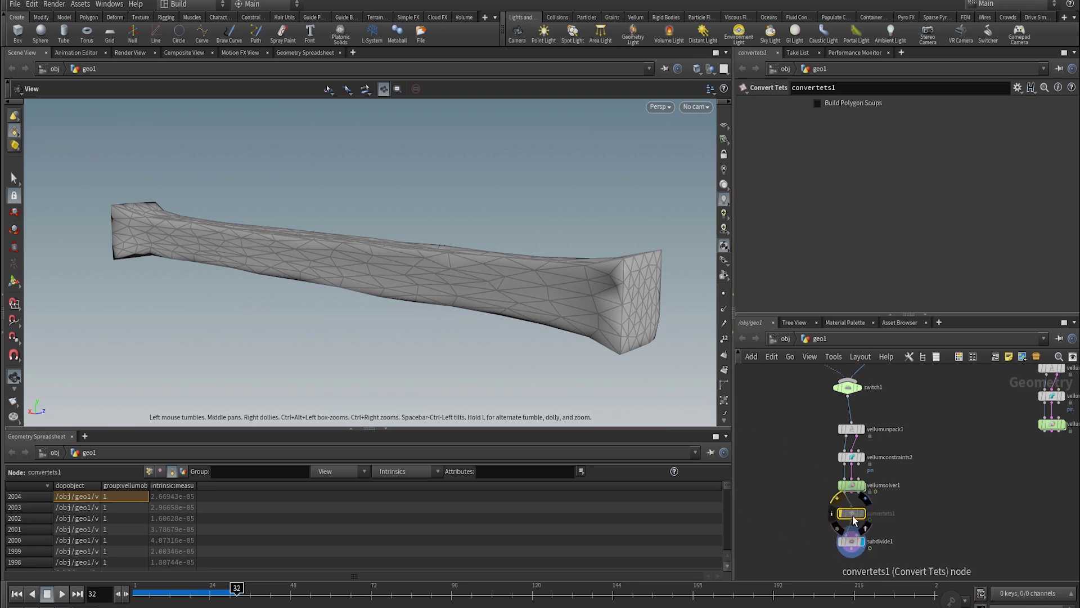
- Re-enable convertets1 with smooth shading and no wireframe, replay the subdivided block's stretch simulation, and rewind to the first frame
drag(454, 274, 469, 258)
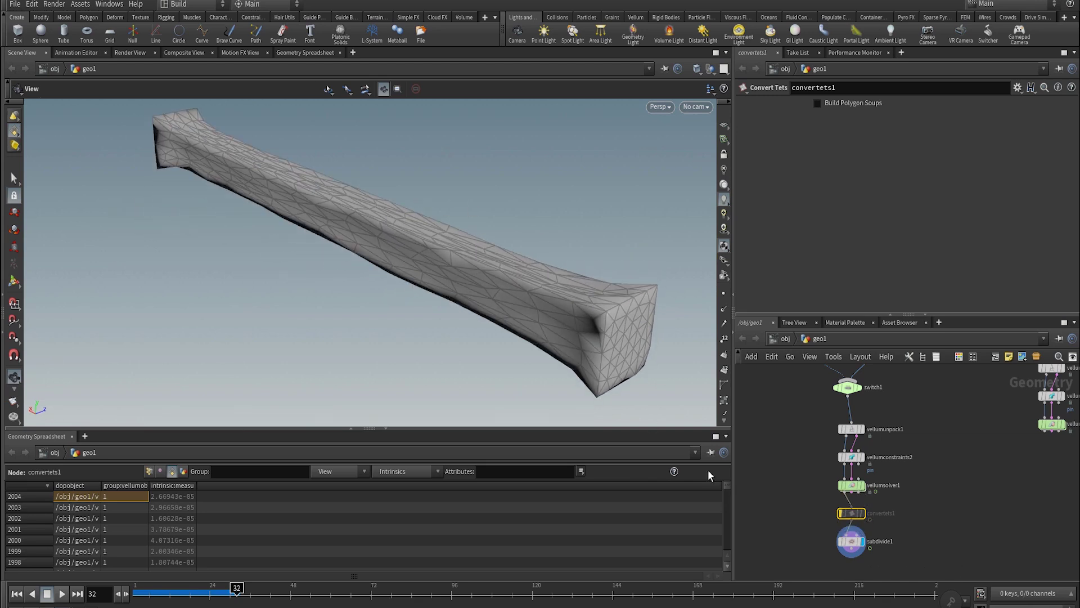
click(841, 513)
key(shift+w)
key(Up)
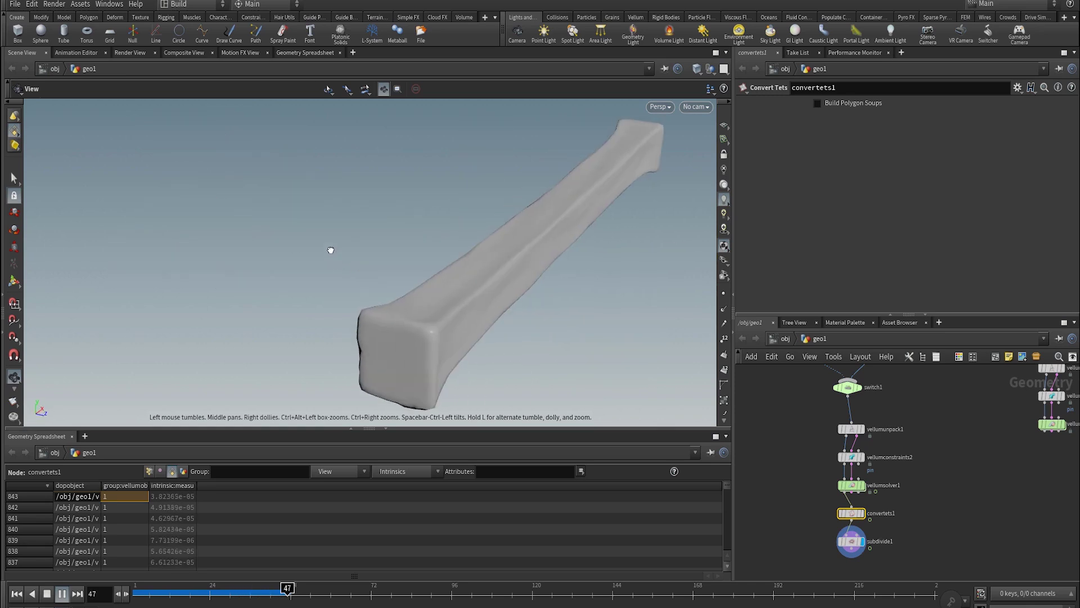
key(ctrl+Up)
- Display planarpatch1 with the wireframe over the shaded surface and frame the flat triangulated patch in the viewport
middle_drag(1003, 416, 957, 483)
middle_drag(880, 463, 902, 454)
middle_drag(842, 421, 833, 472)
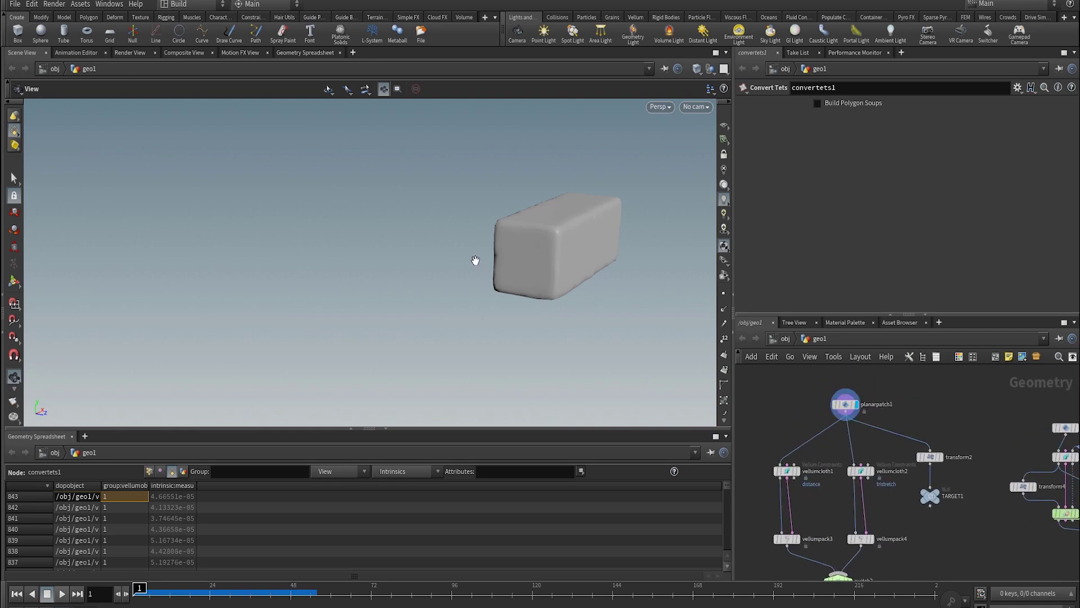
key(shift+w)
drag(506, 301, 356, 325)
right_drag(358, 326, 577, 299)
drag(578, 299, 525, 347)
middle_drag(595, 218, 342, 330)
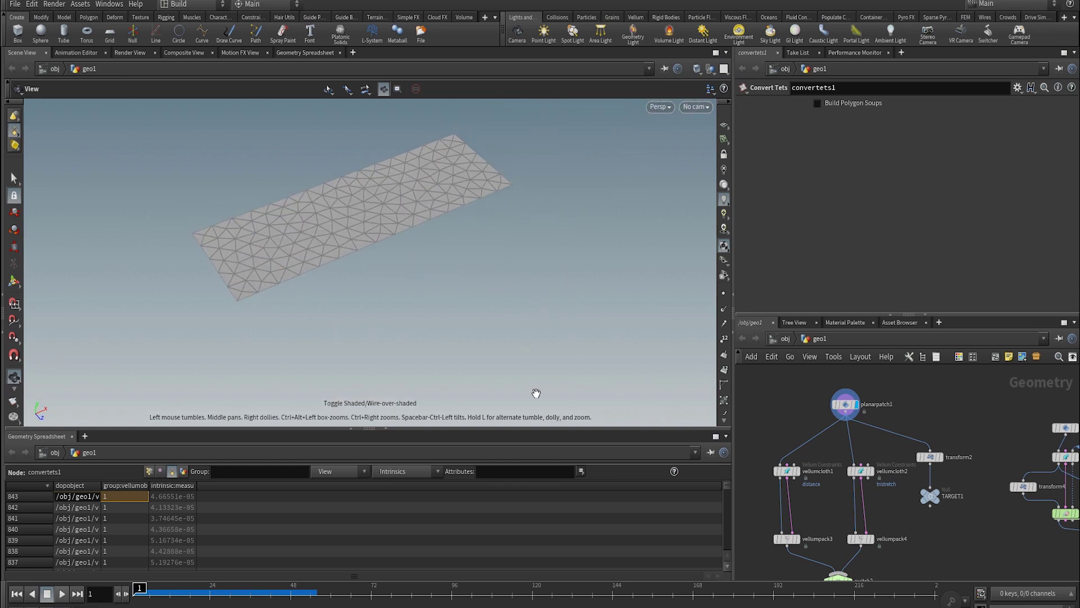
- Display the TARGET1 null, scrub the timeline to frame 48 to preview the target's stretch, and rewind to the first frame
click(942, 485)
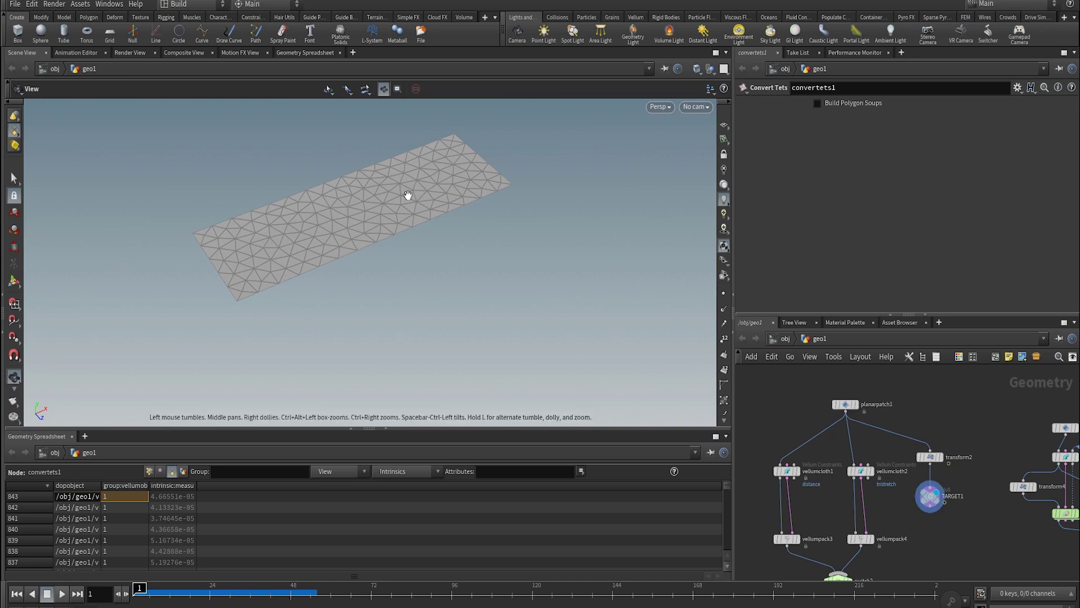
click(225, 594)
drag(263, 601, 291, 595)
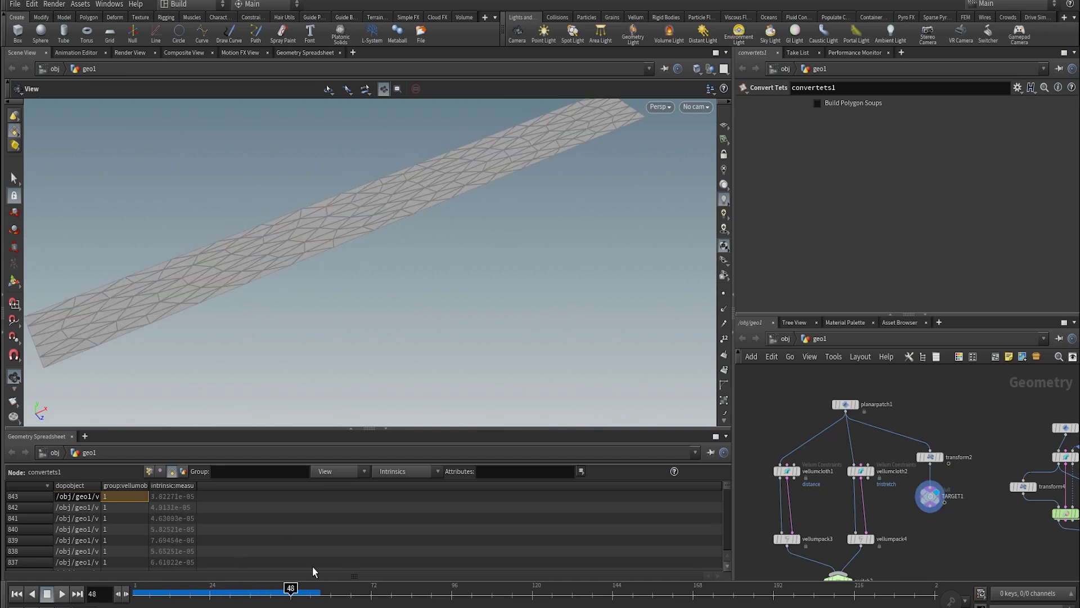
key(ctrl+Up)
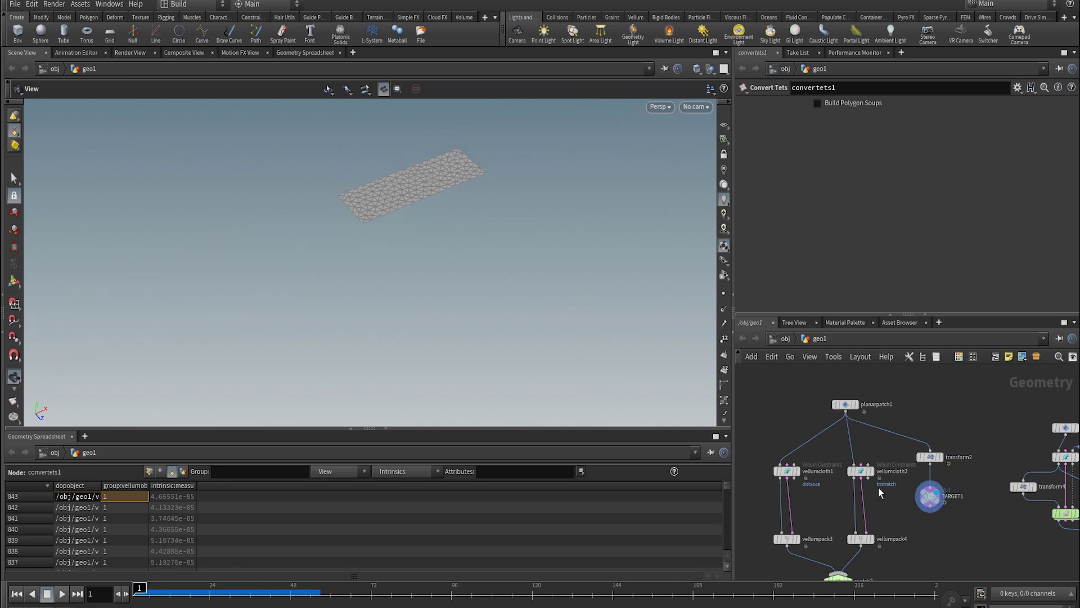
- Check vellumcloth1's constraint settings, then display vellumsolver2, play its simulation, and rewind to the first frame
click(779, 468)
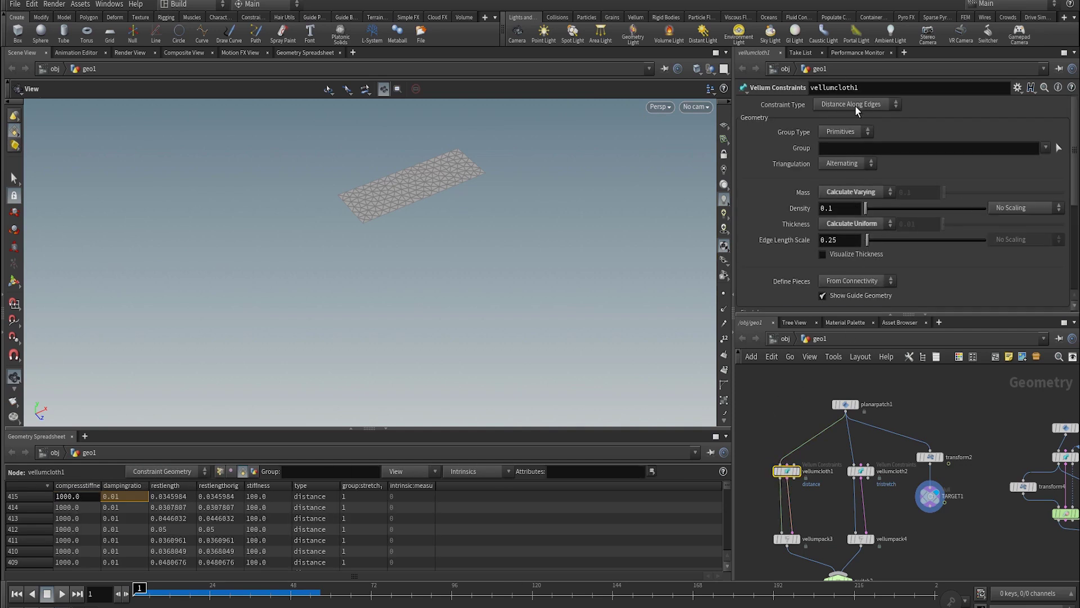
middle_drag(821, 531, 823, 413)
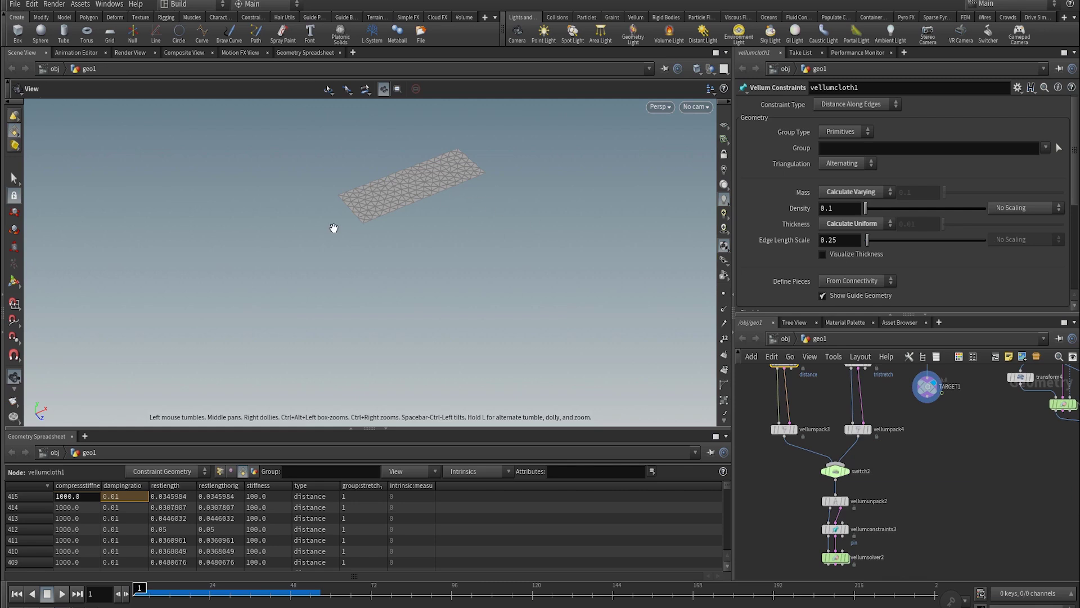
scroll(347, 198, up, 3)
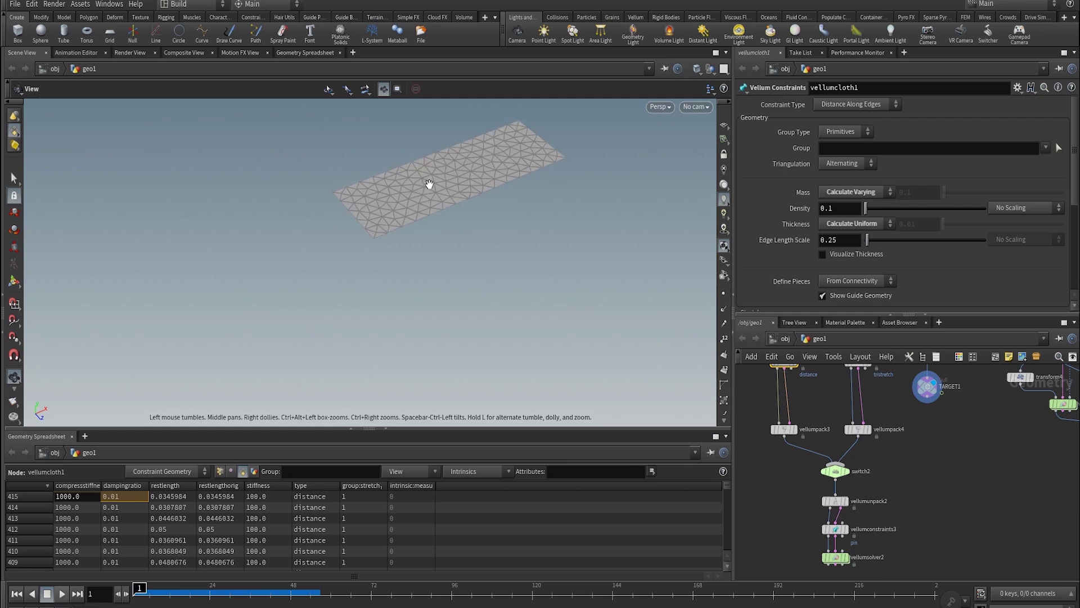
mouse_move(847, 560)
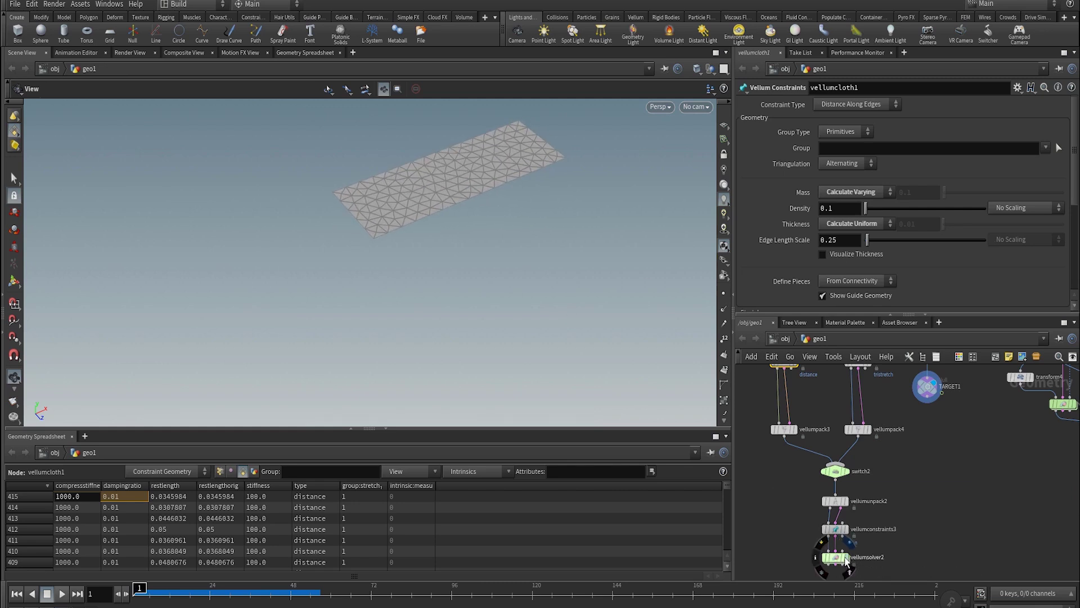
key(Up)
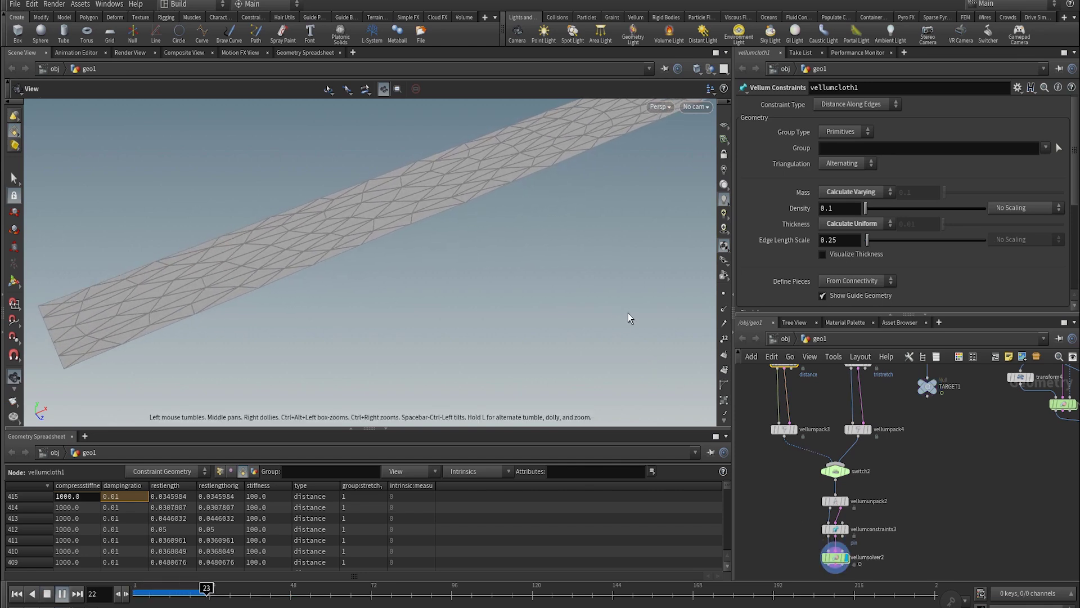
key(ctrl+Up)
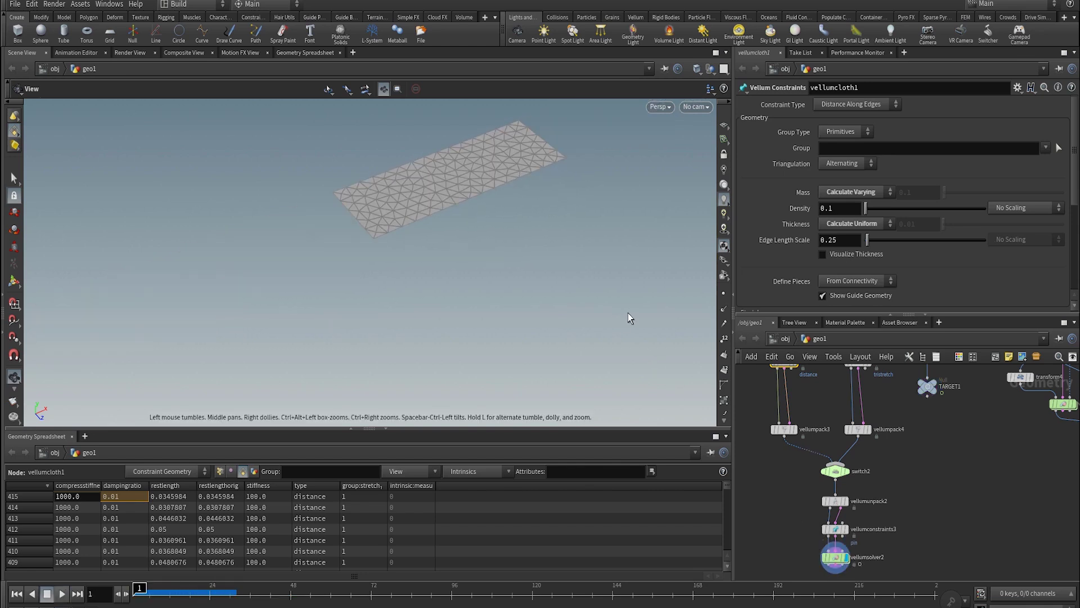
- Set switch2's Select Input to 0, play the distance constraint simulation to frame 30, examine the stretched cloth, and rewind
click(833, 473)
drag(870, 104, 867, 103)
key(Up)
drag(552, 243, 439, 336)
right_drag(439, 335, 370, 183)
drag(583, 280, 396, 345)
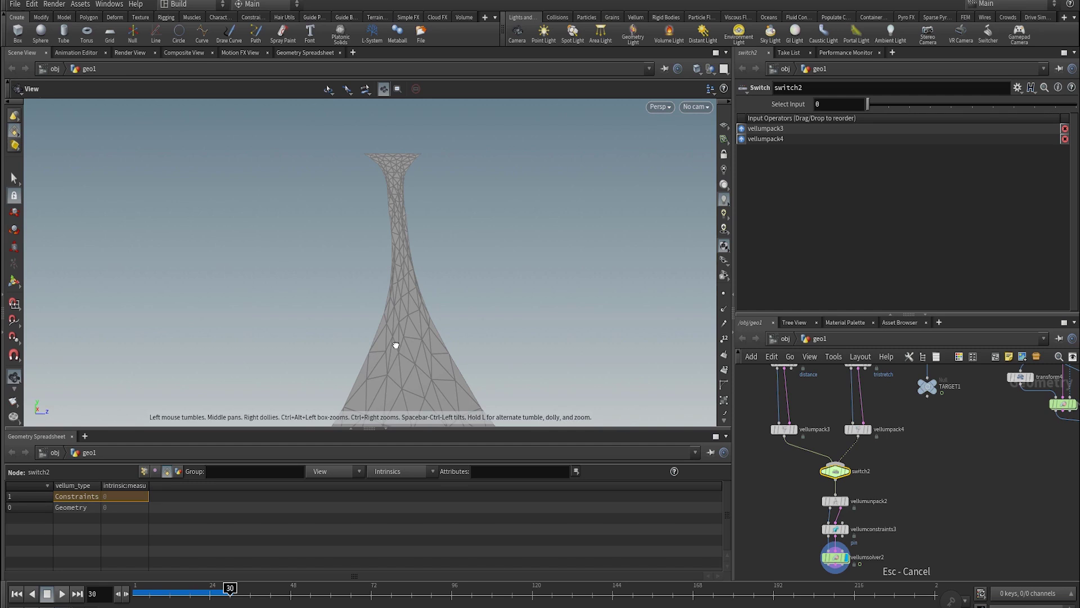
key(Up)
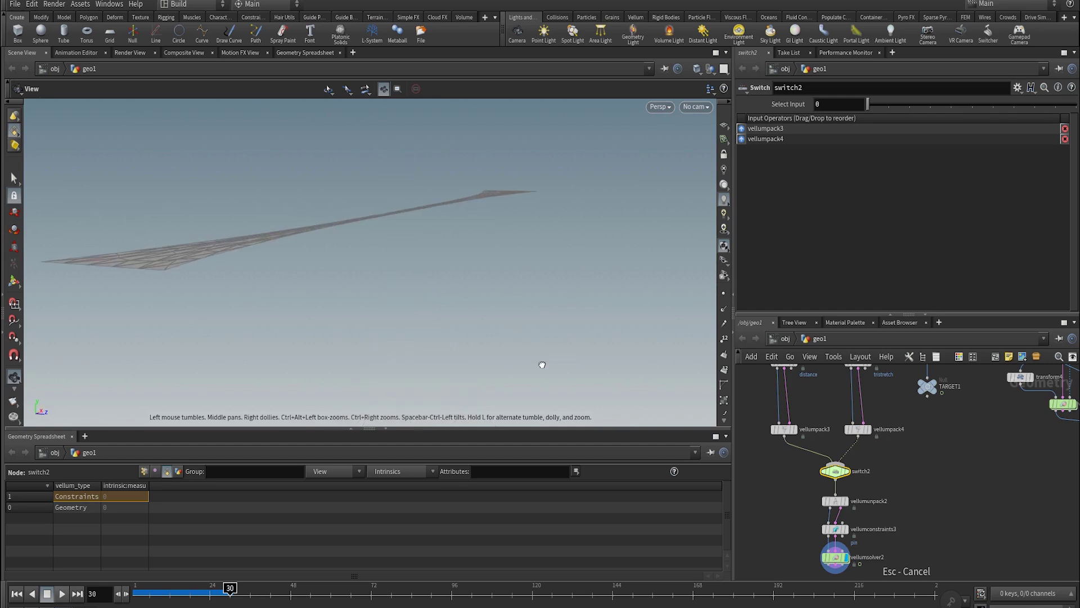
key(ctrl+Up)
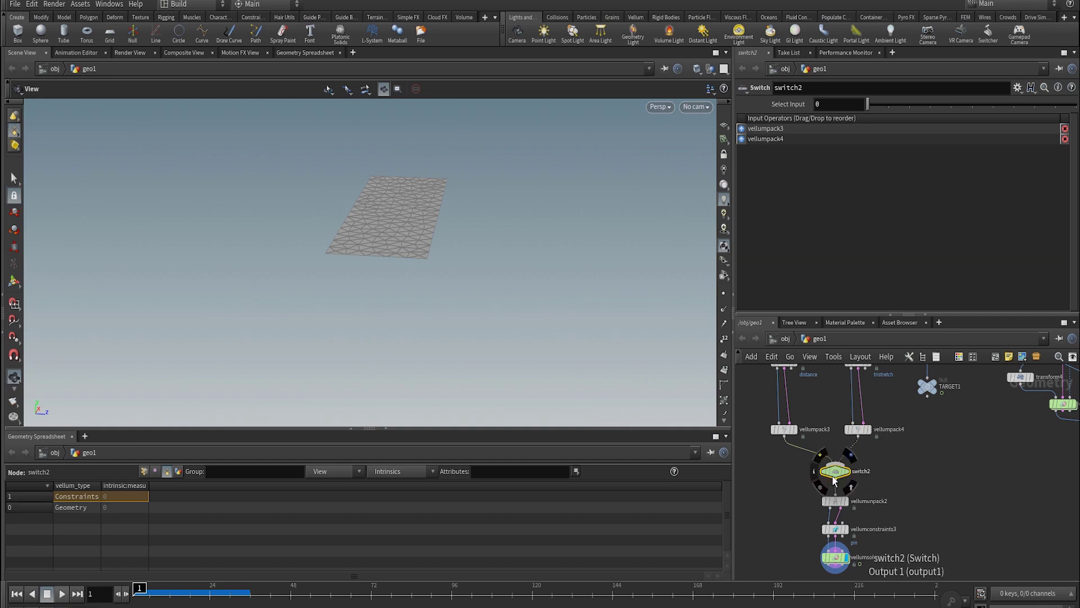
- Set switch2's Select Input to 1 and play the triangle stretch simulation to frame 30
click(887, 106)
key(Up)
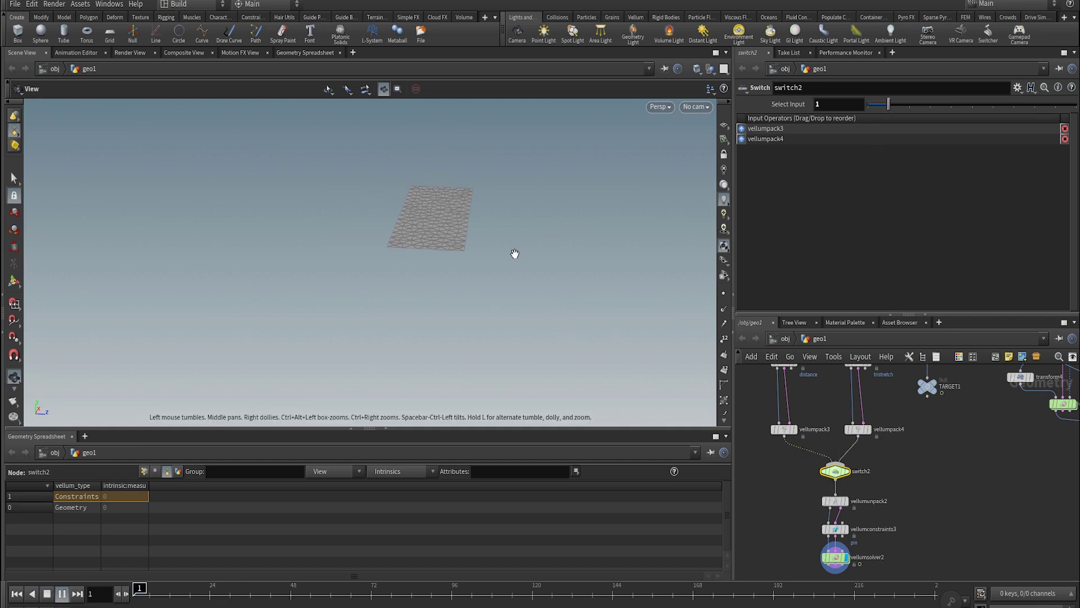
key(Up)
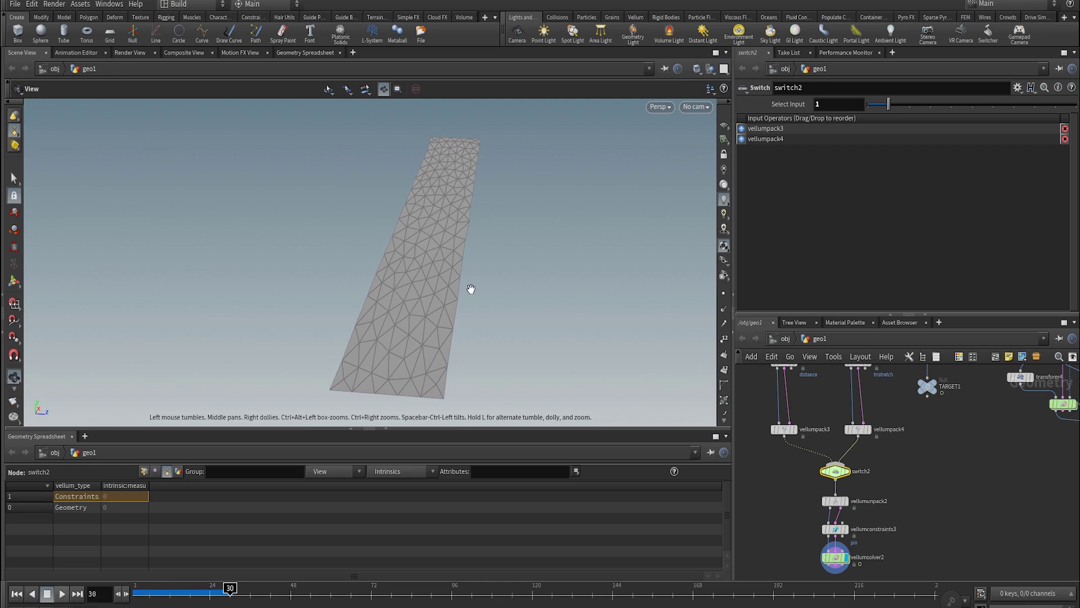
- Inspect vellumcloth2's Triangle Stretch settings, replay the cloth simulation from the first frame, and rewind
middle_drag(891, 404, 892, 457)
click(873, 428)
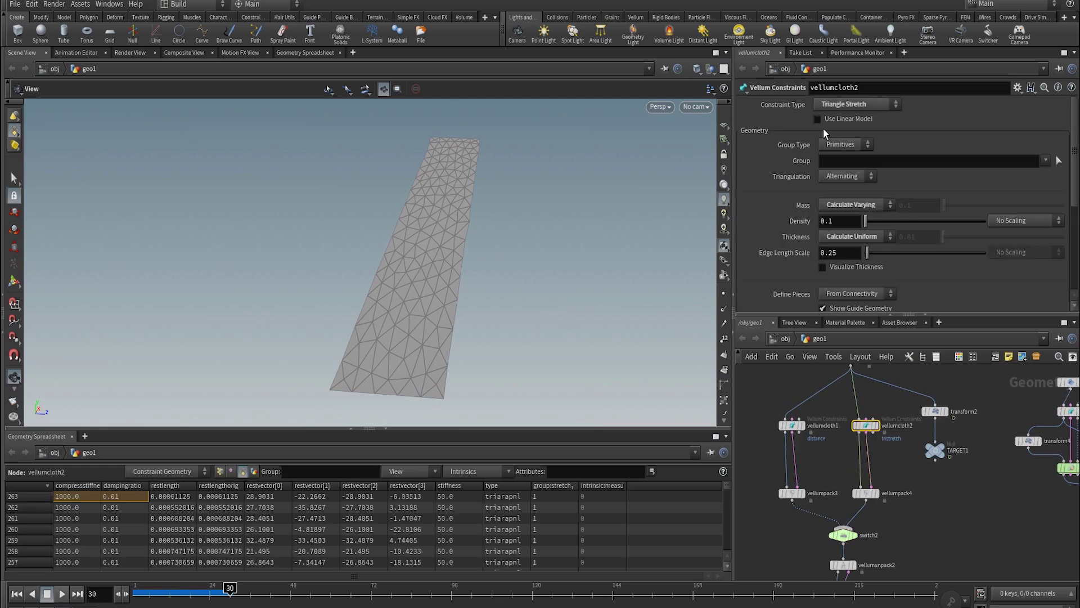
drag(504, 292, 470, 290)
key(ctrl+Up)
key(Up)
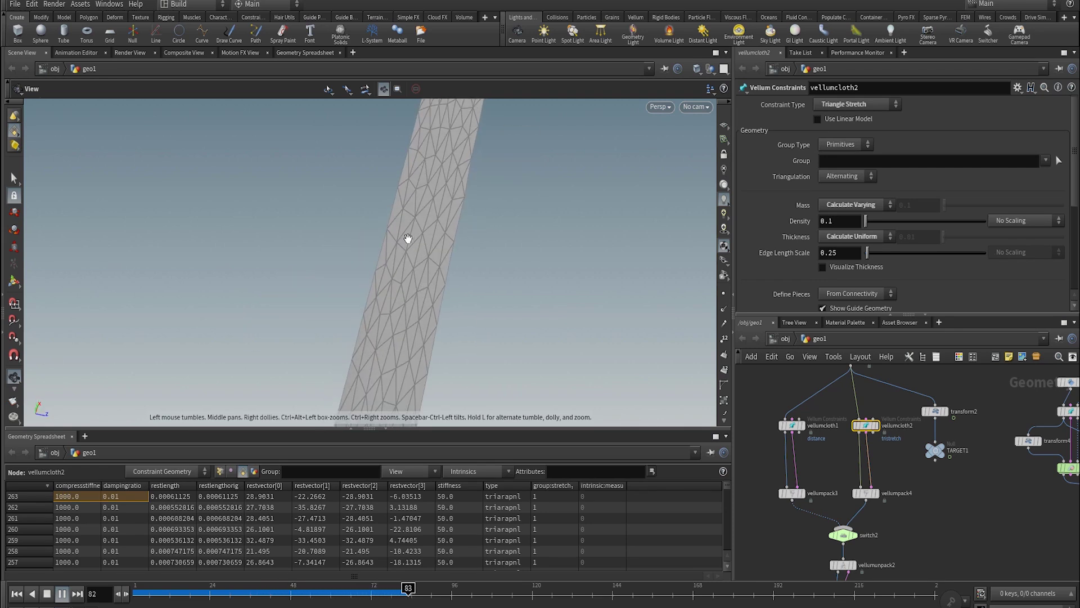
key(ctrl+Up)
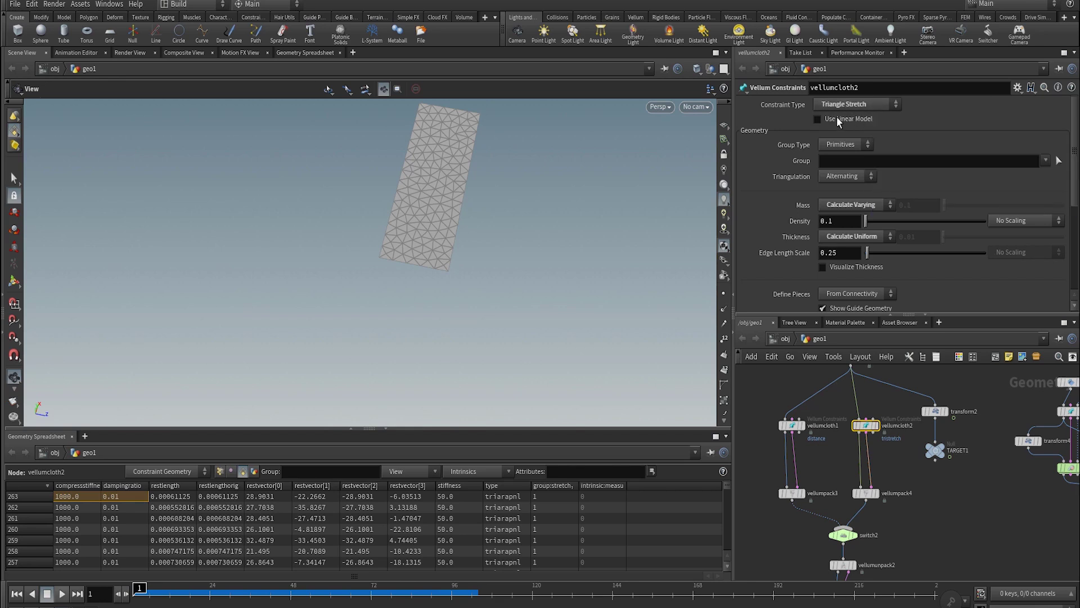
- Replay the triangle stretch simulation twice with the strip viewed lengthwise from the side, rewinding to the first frame each time
drag(513, 280, 353, 311)
key(Up)
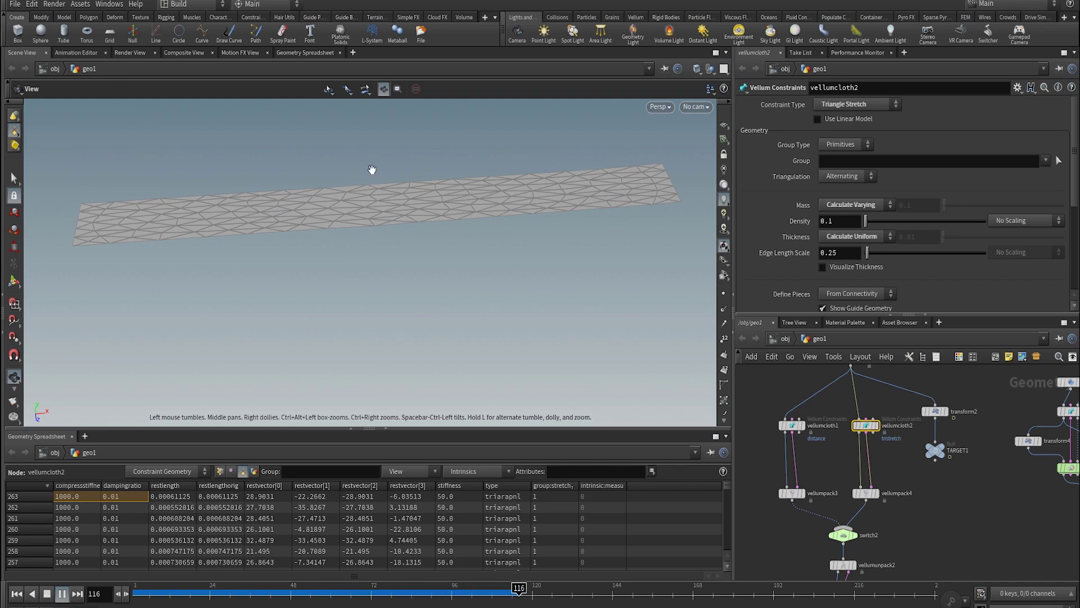
key(ctrl+Up)
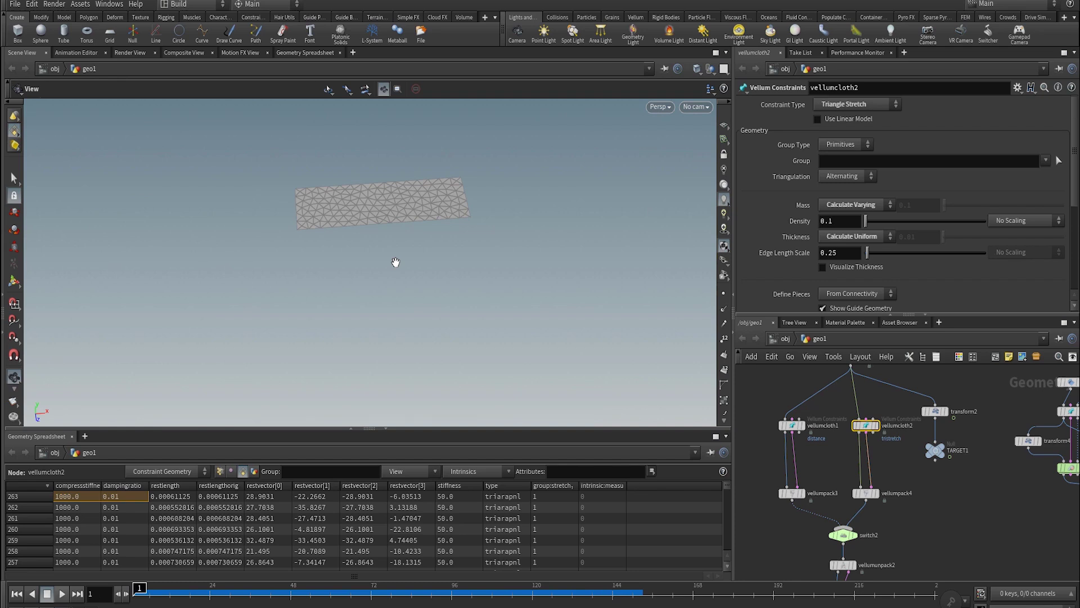
key(Up)
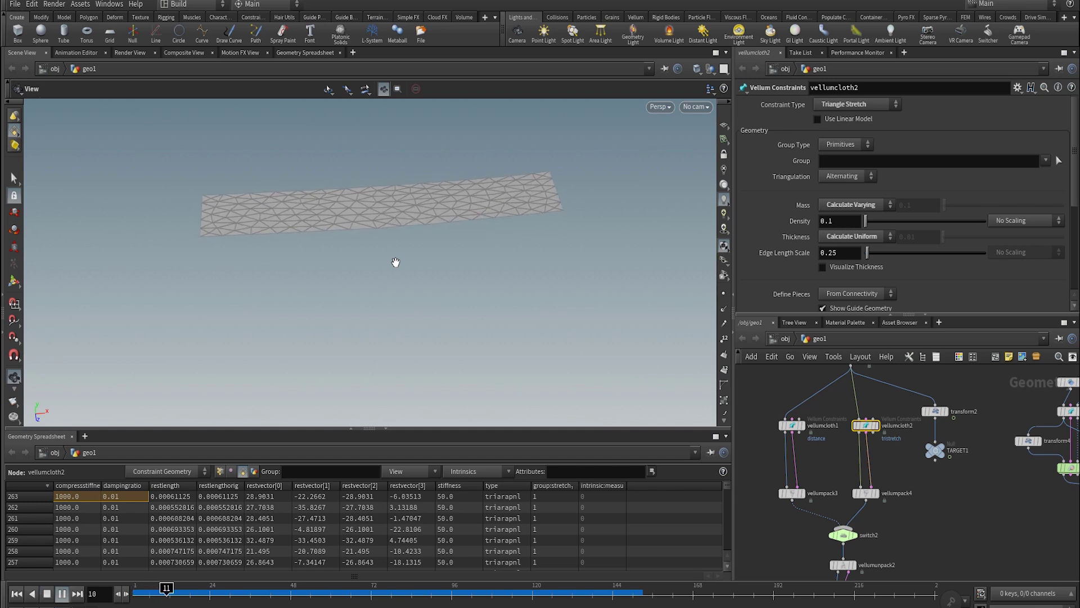
key(ctrl+Up)
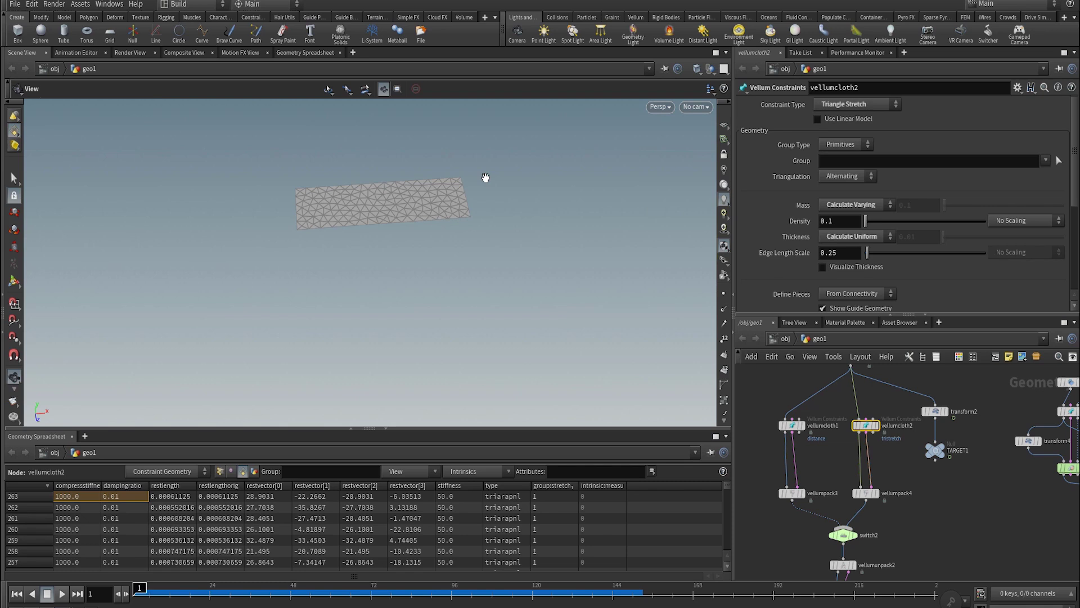
- Display vellumsolver4 and play the cloth drape over the torus to frame 25 in an enlarged viewport with the spreadsheet collapsed
middle_drag(996, 523, 754, 542)
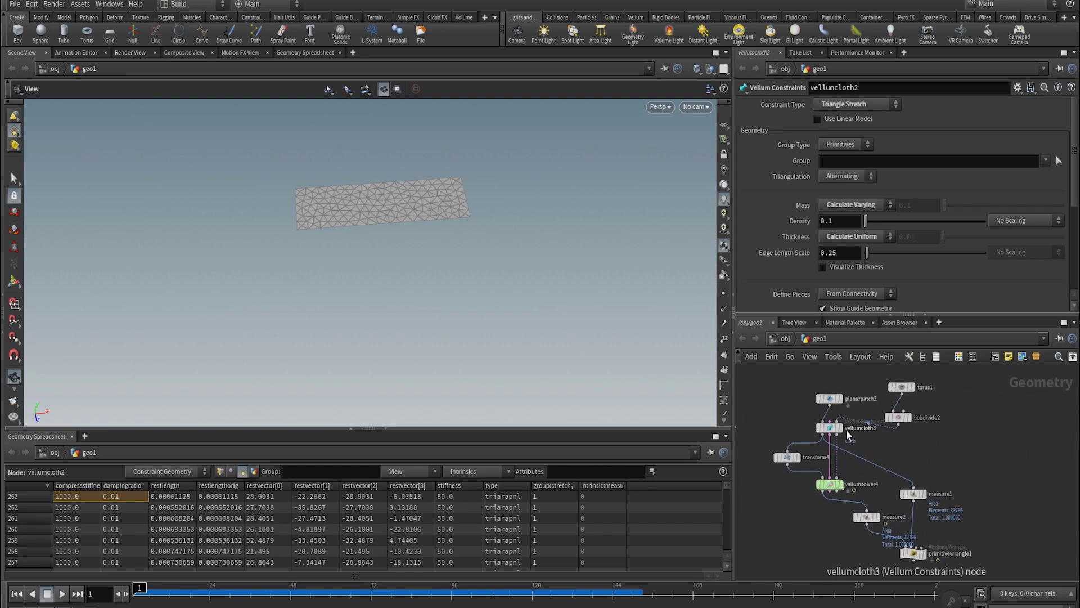
click(841, 484)
right_drag(381, 229, 479, 262)
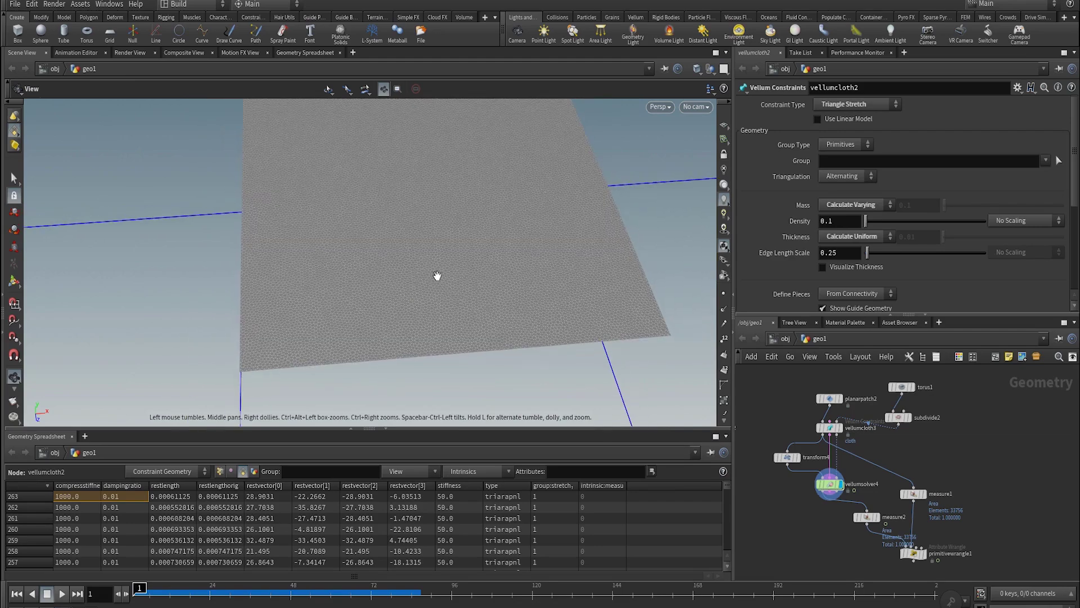
key(Up)
drag(437, 276, 421, 237)
click(385, 432)
drag(475, 366, 516, 385)
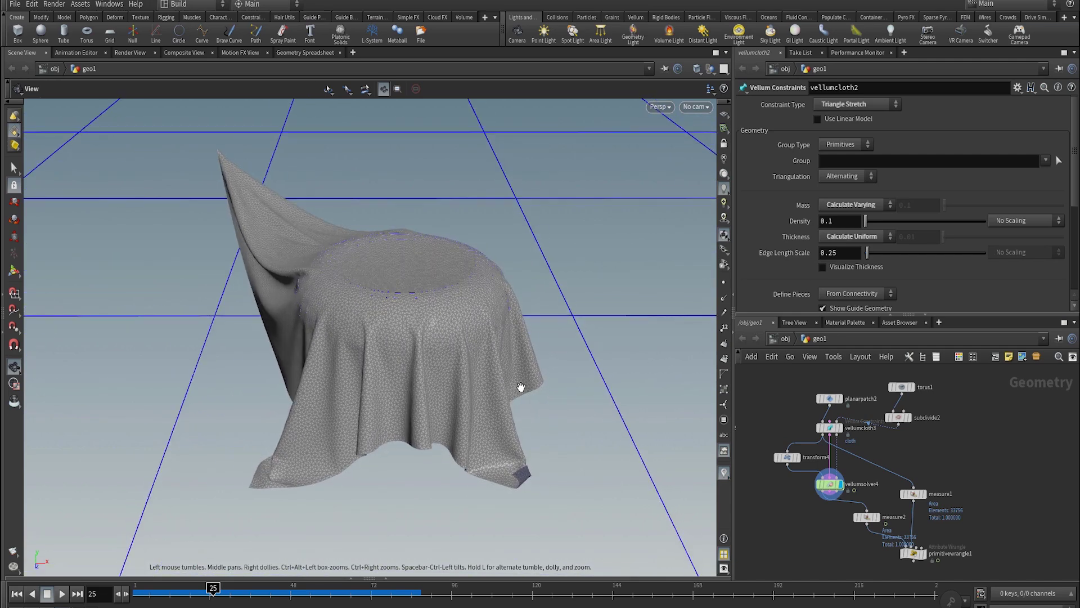
- Examine vellumcloth3's Constraint Type and the available Stretch Type options, keeping Triangle Stretch
click(830, 428)
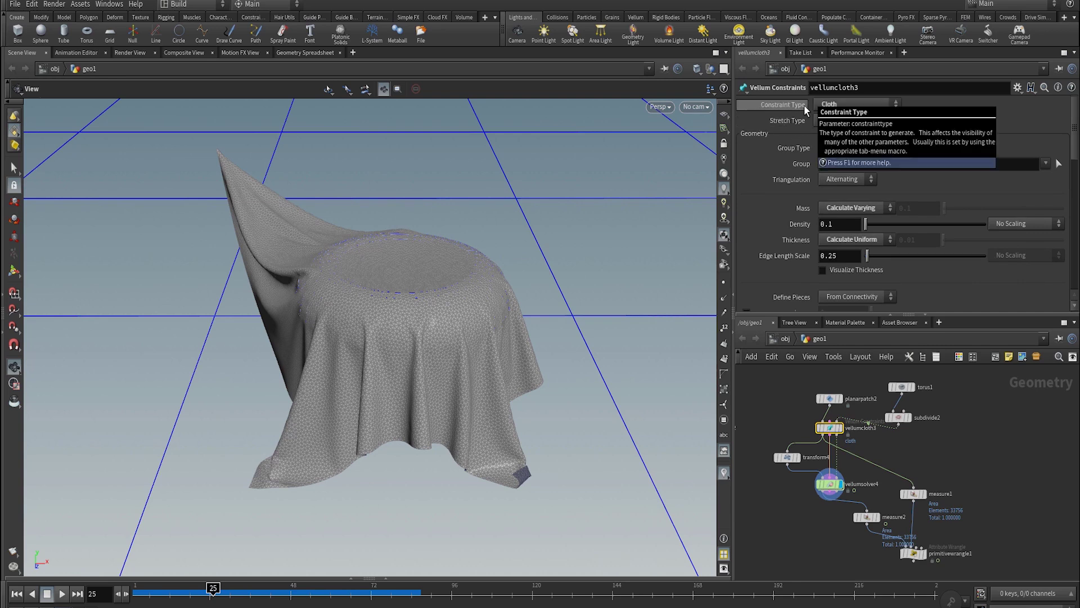
mouse_move(796, 125)
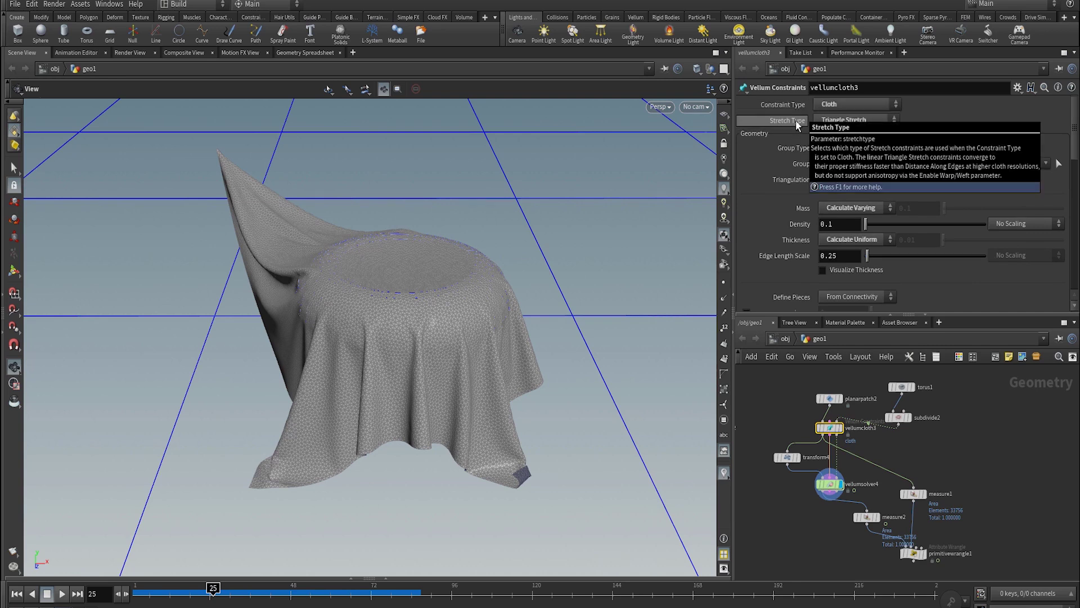
click(848, 121)
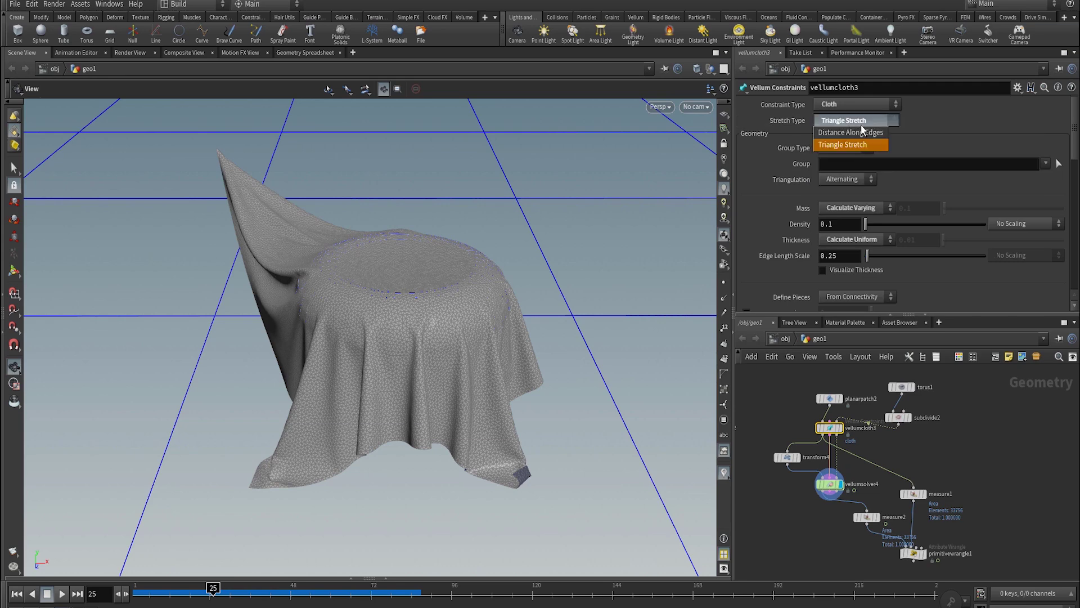
click(967, 116)
- Replay the cloth drape simulation from the first frame with a closer view and stop at frame 81
key(ctrl+Up)
key(Up)
right_drag(448, 292, 503, 311)
key(Up)
key(ctrl+Up)
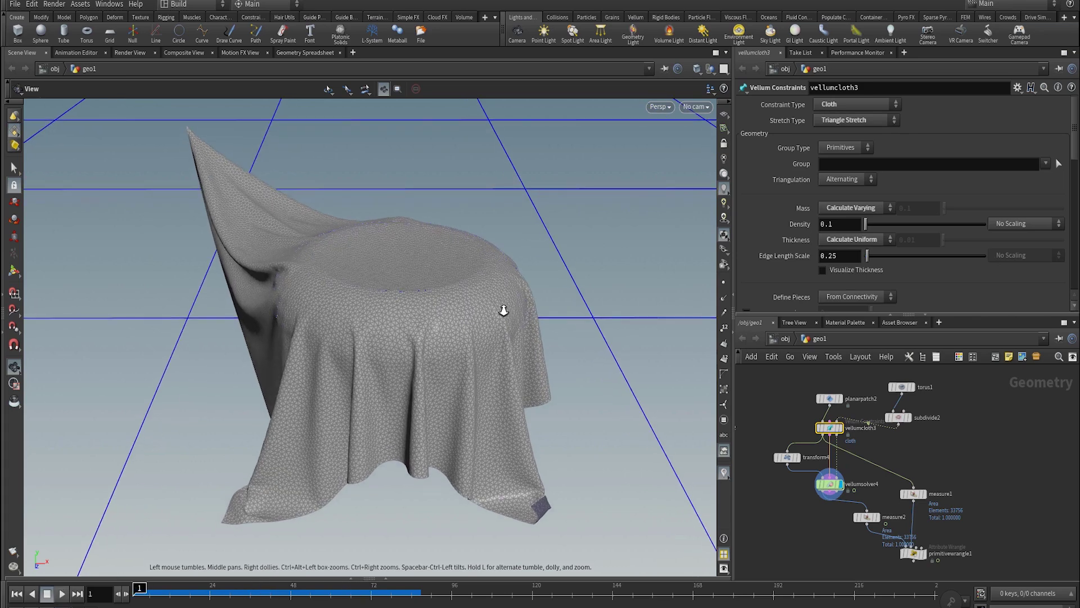
key(Up)
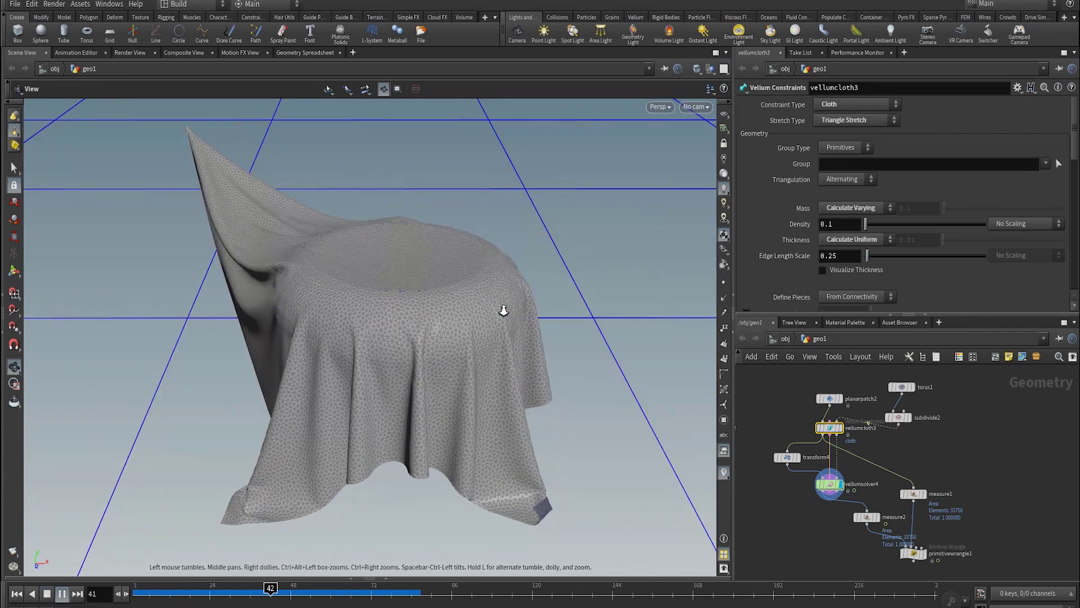
key(Up)
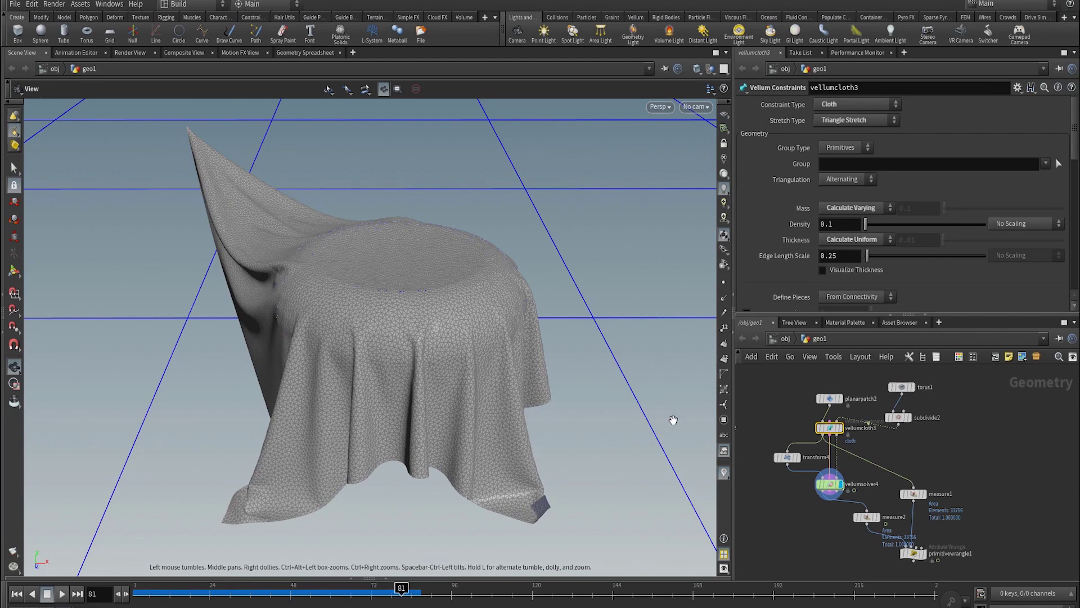
- Check the Velocity Damping setting among vellumsolver4's forces and rewind the drape simulation to the first frame
click(829, 484)
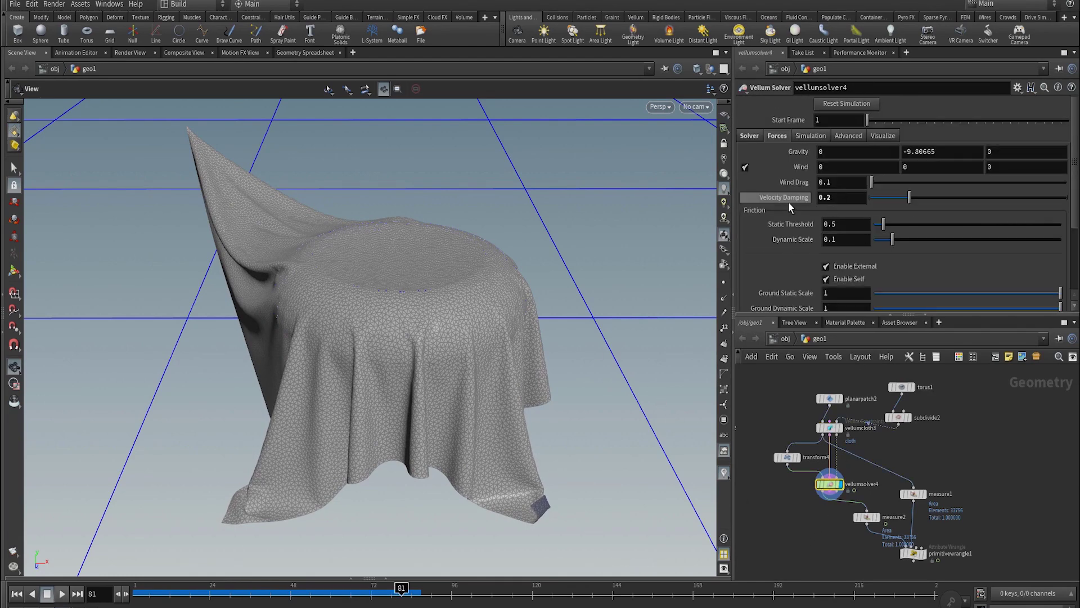
mouse_move(771, 198)
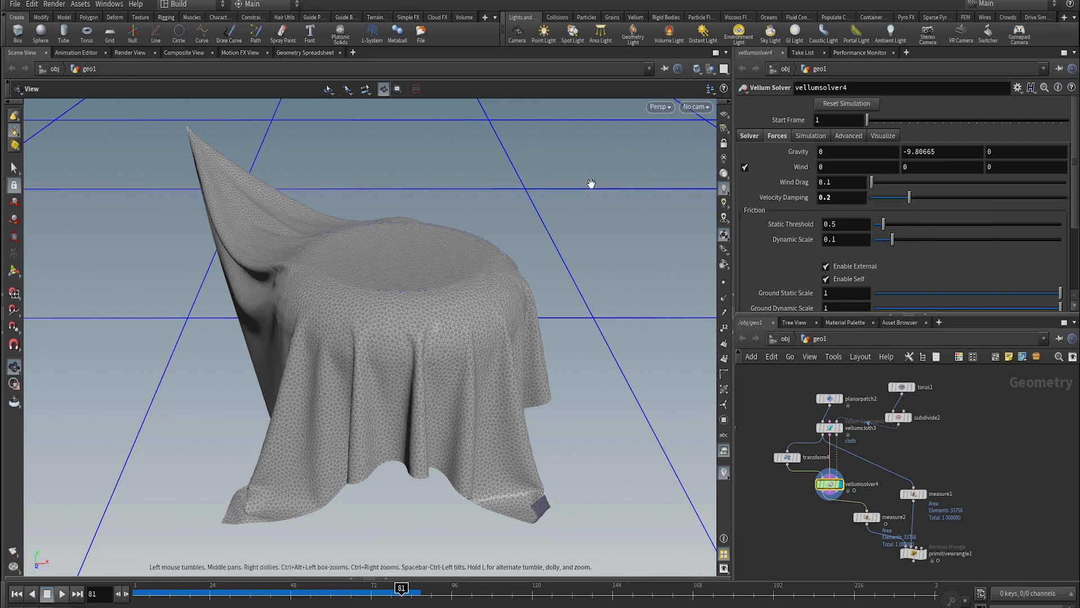
key(ctrl+Up)
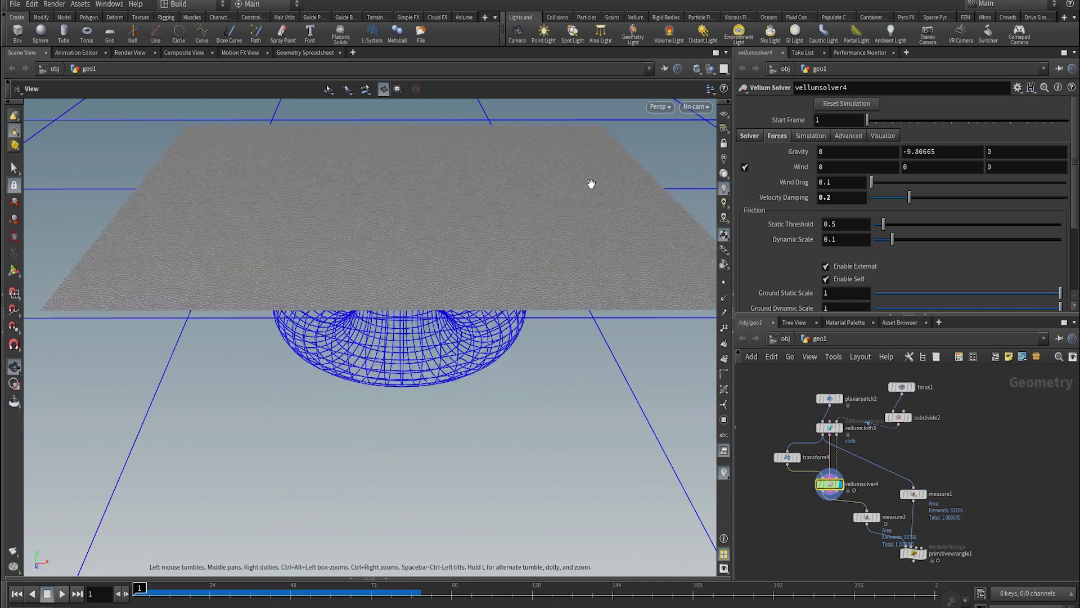
- Play the Vellum cloth simulation over the torus, then return to frame 1
key(Up)
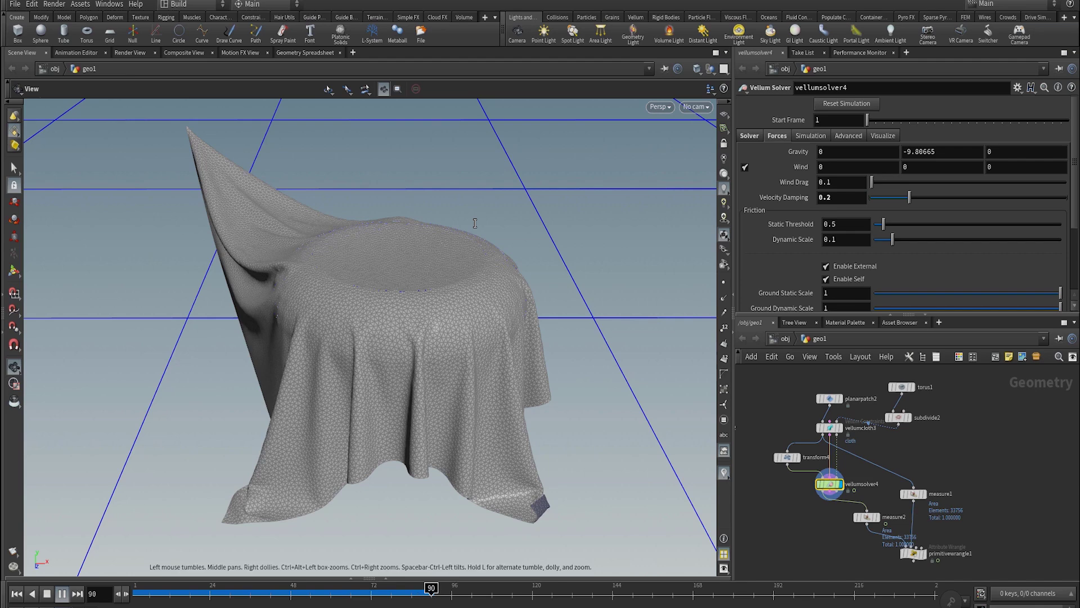
key(ctrl+Up)
right_drag(475, 223, 410, 236)
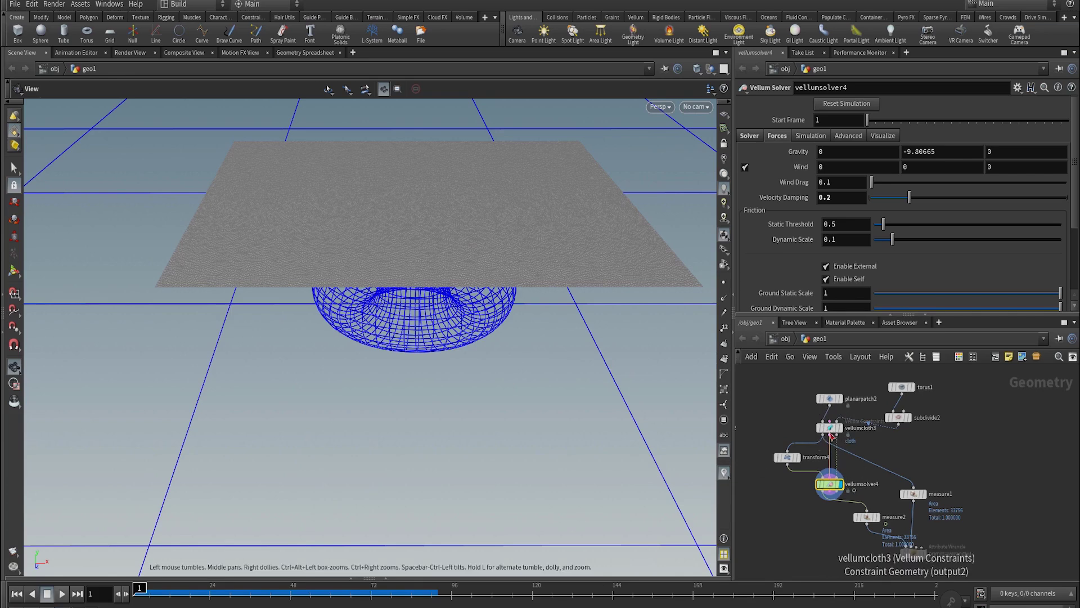
- Switch to the MPlay flipbook viewer and play the first two draped cloth sequences, stopping at frame 32
mouse_move(484, 606)
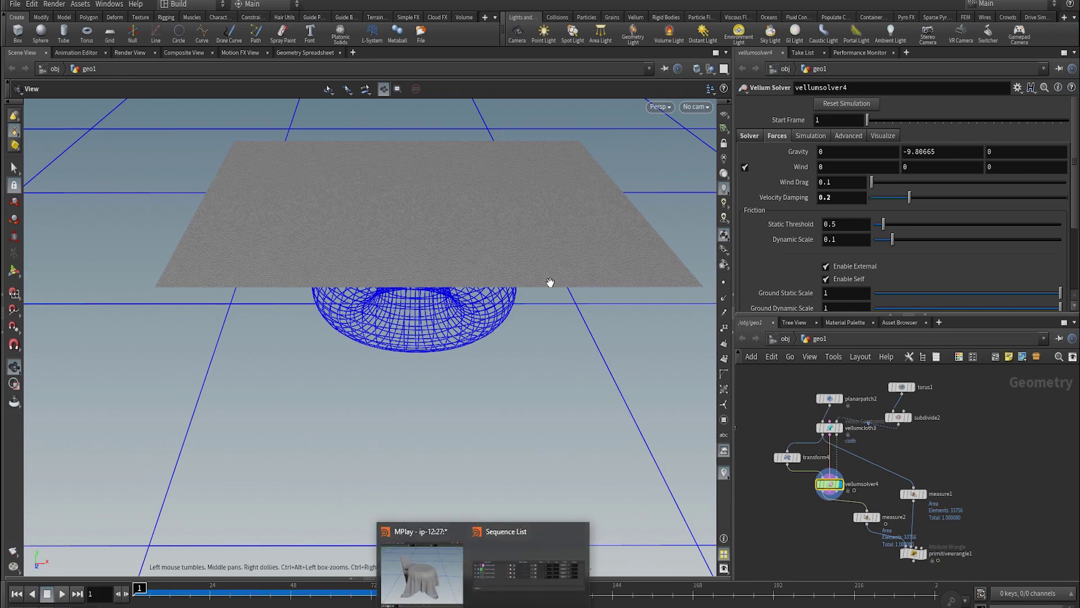
click(433, 568)
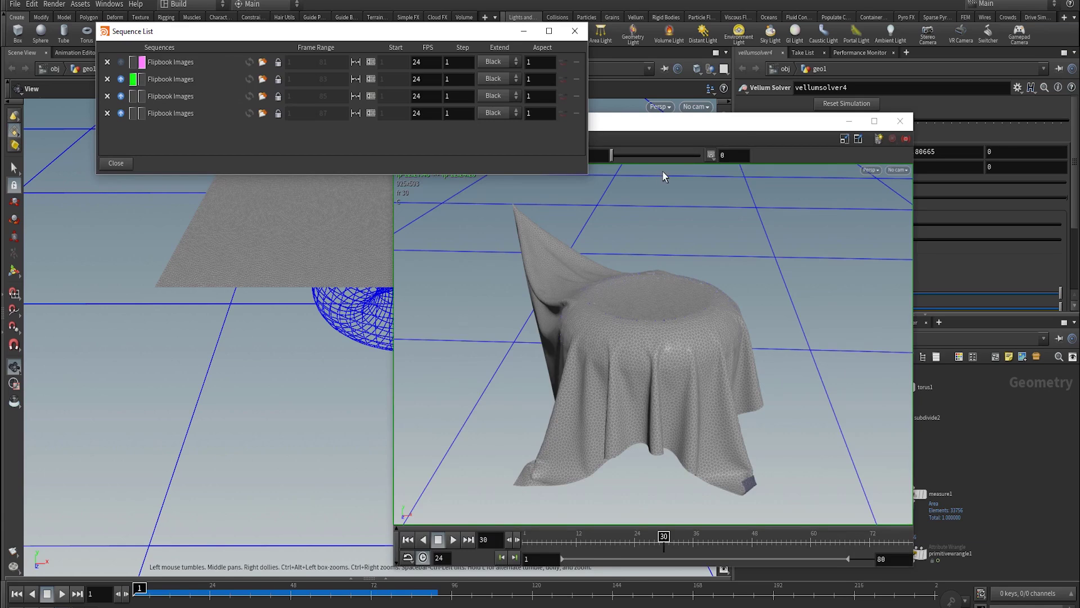
drag(478, 28, 417, 8)
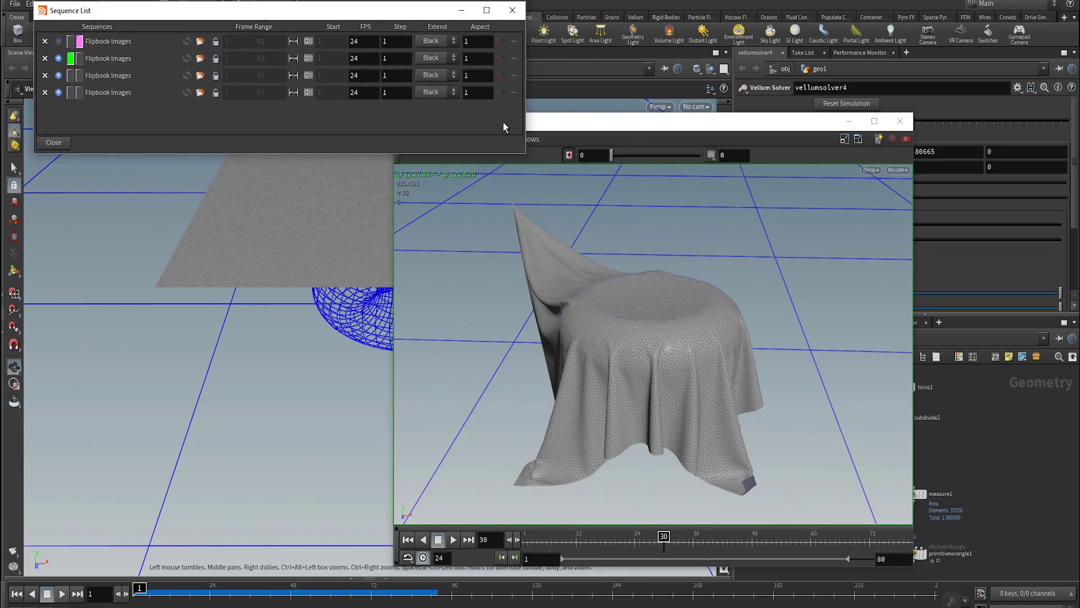
drag(573, 127, 554, 150)
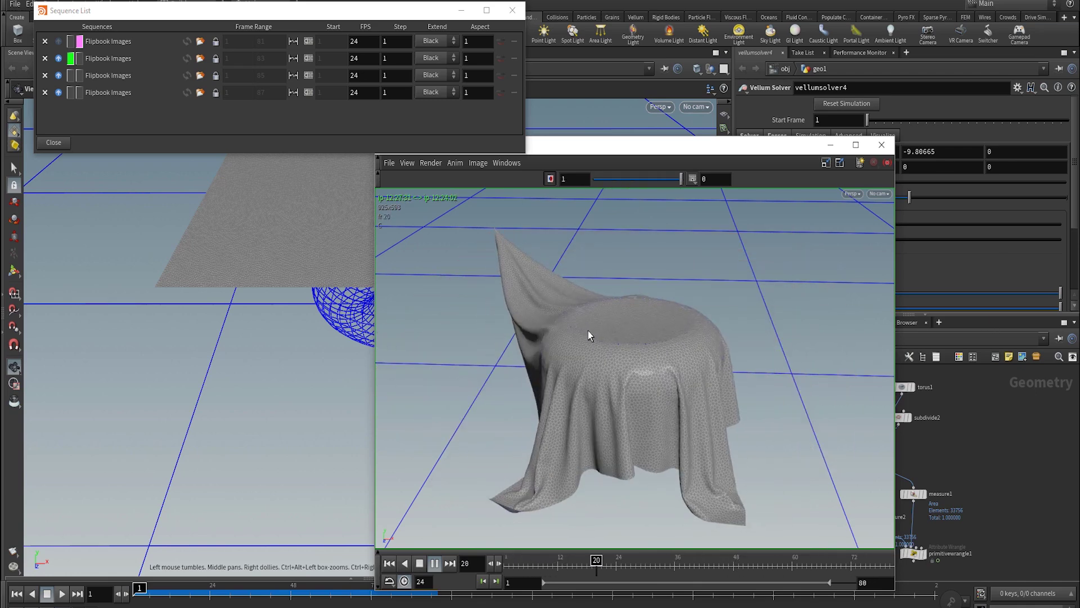
click(656, 567)
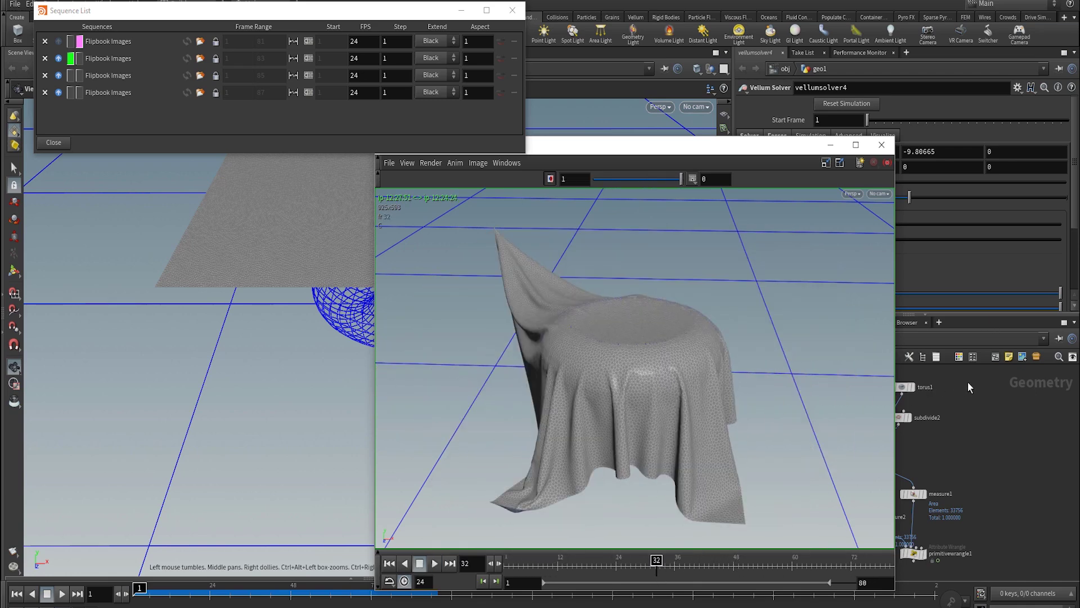
drag(965, 381, 986, 401)
drag(720, 319, 1006, 374)
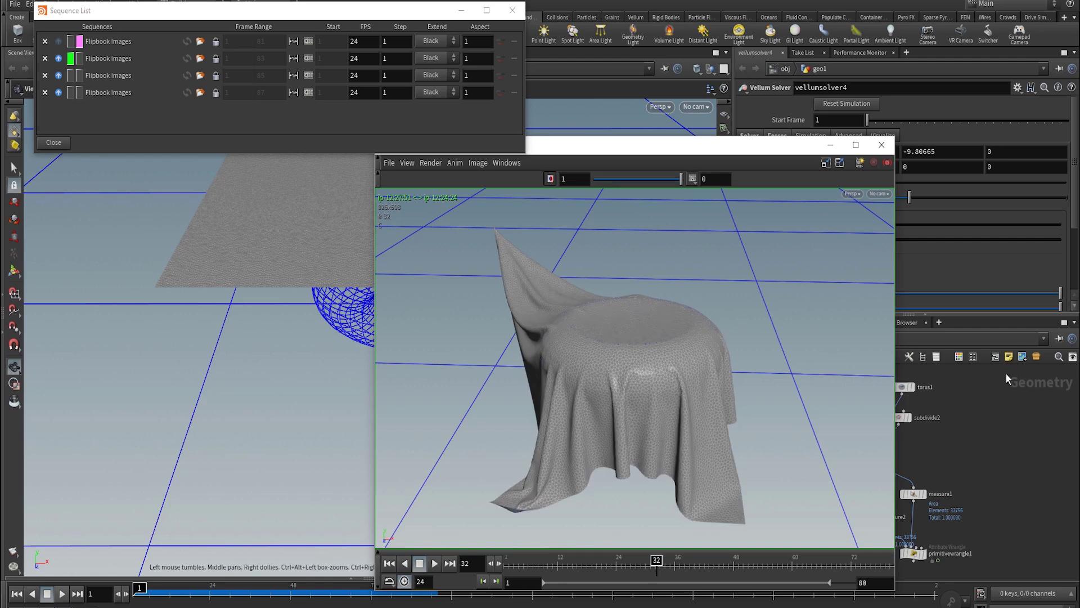
- Compare the fourth and third flipbook sequences with the colour-coded cloth by blending between them at frame 24 and playing them back
click(70, 92)
click(79, 77)
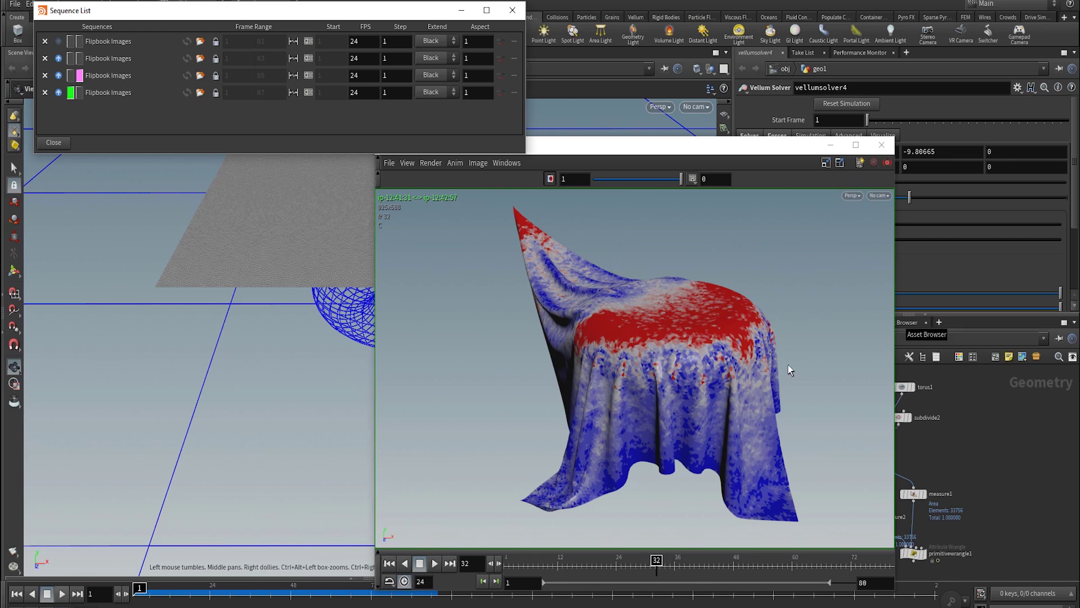
drag(664, 565, 616, 569)
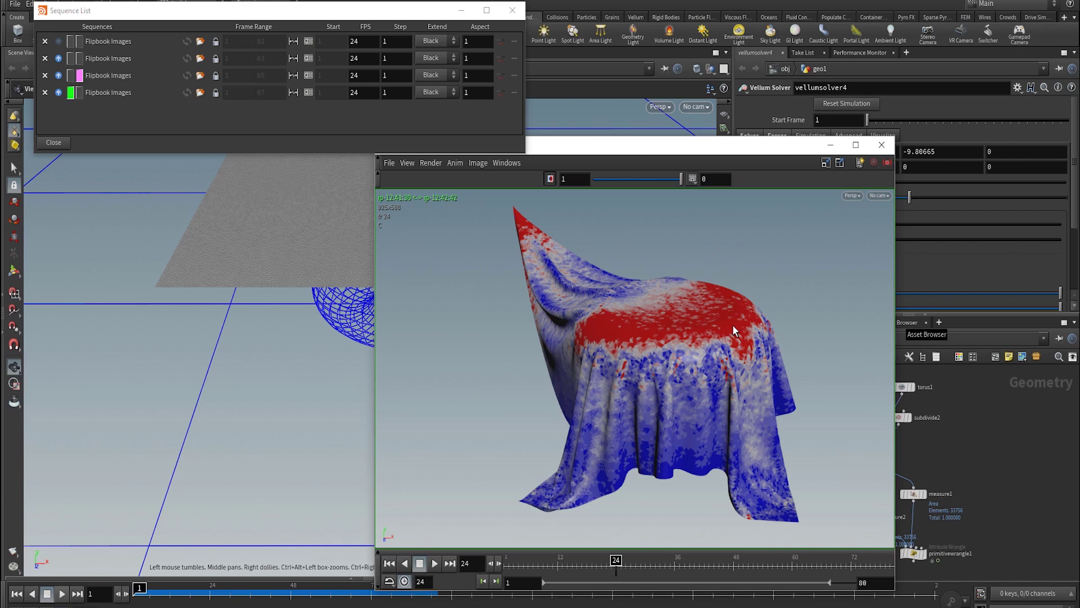
mouse_move(733, 325)
mouse_down()
mouse_move(764, 319)
mouse_move(261, 419)
mouse_move(404, 391)
mouse_up()
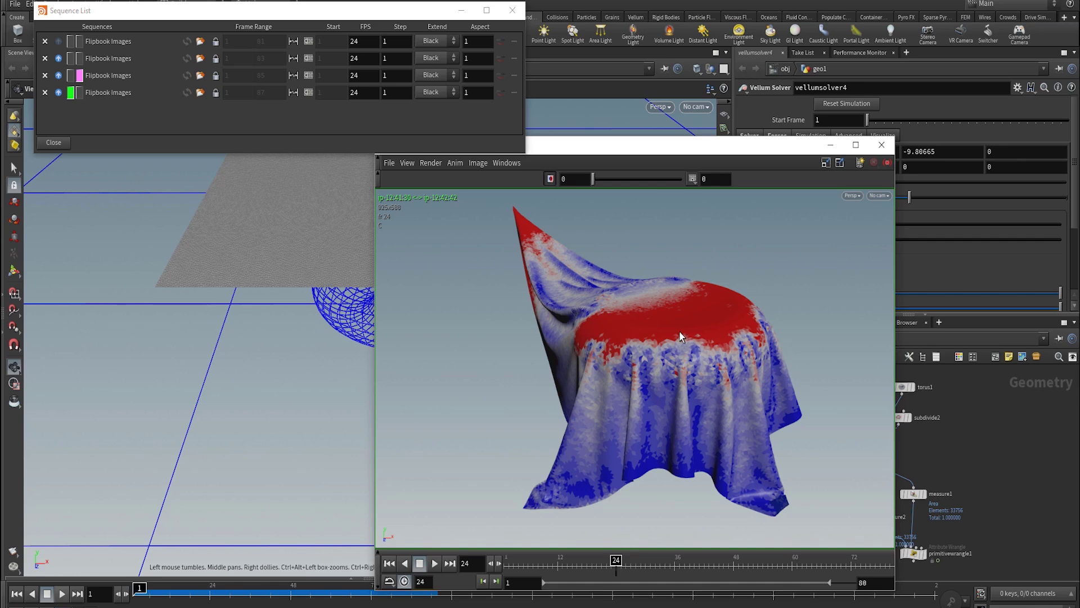
key(Up)
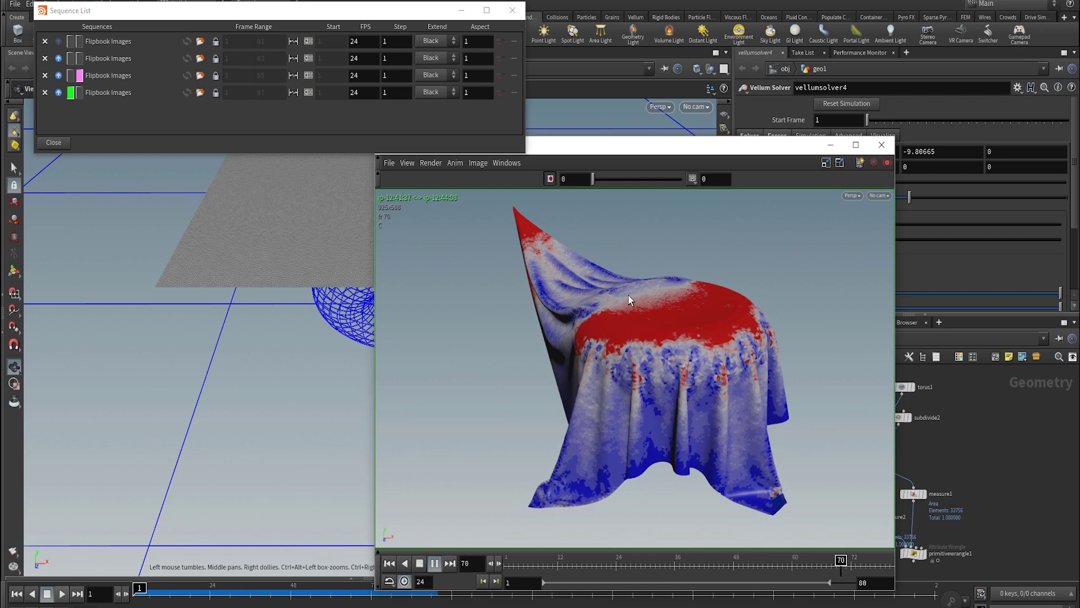
click(420, 563)
click(1011, 399)
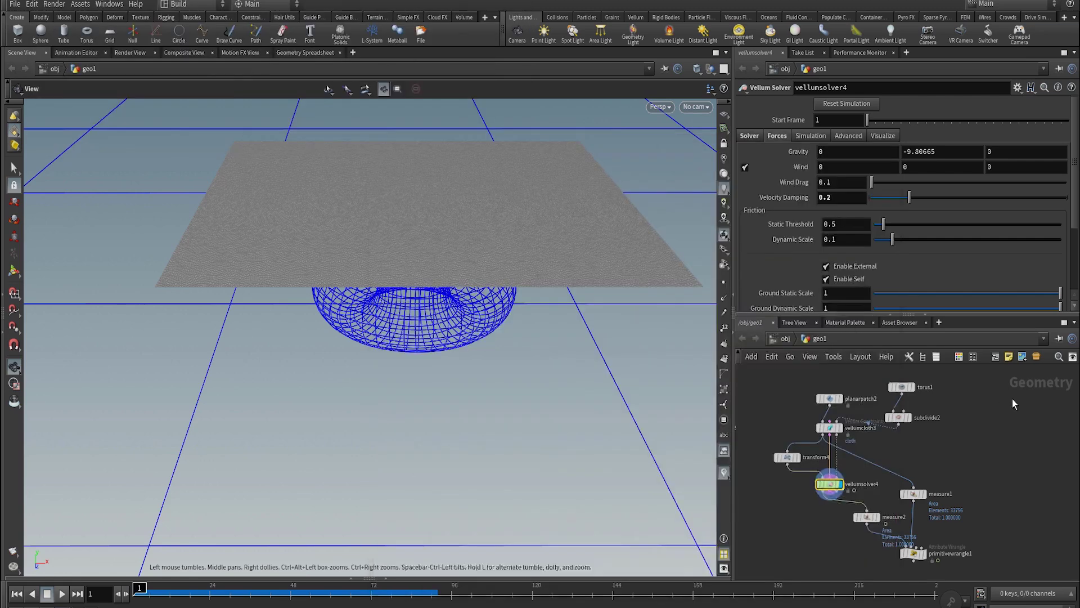
- Examine the stretch and bend stiffness settings of the vellumcloth3 constraints
click(829, 427)
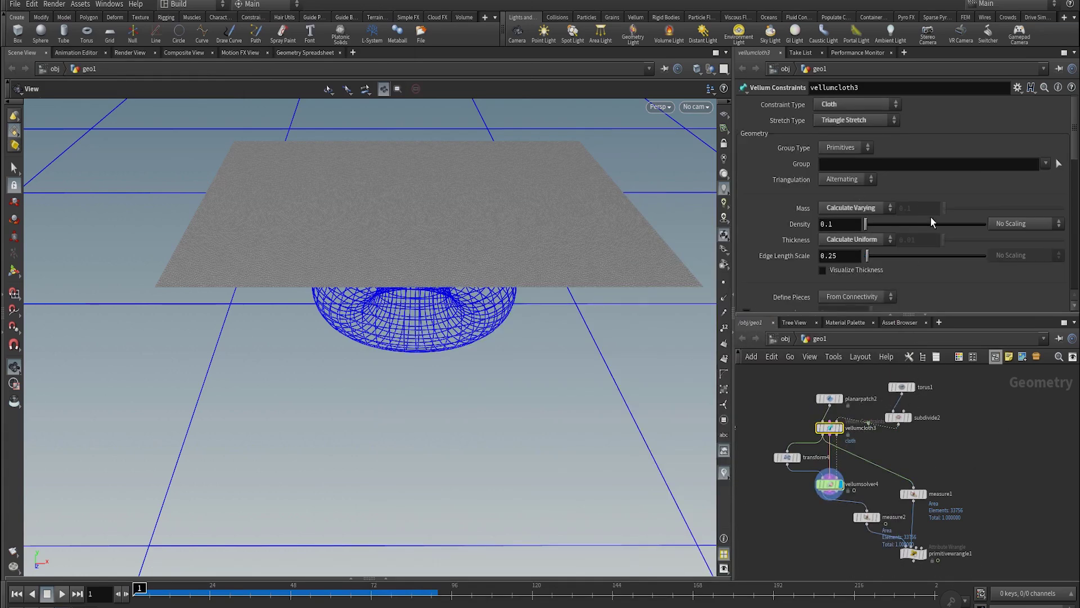
scroll(930, 217, down, 6)
scroll(930, 217, down, 8)
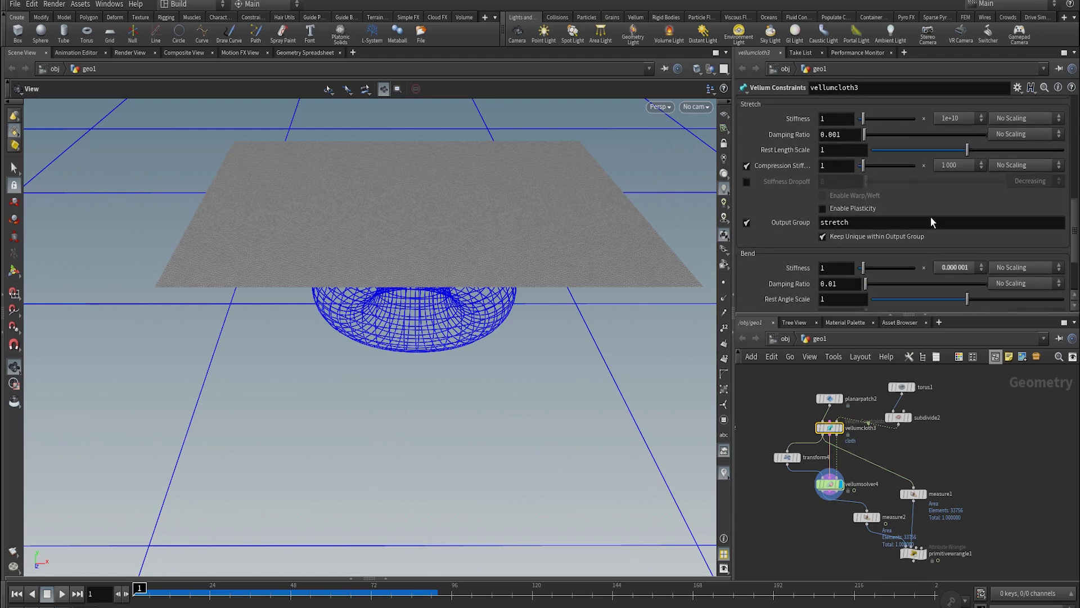
scroll(931, 219, up, 10)
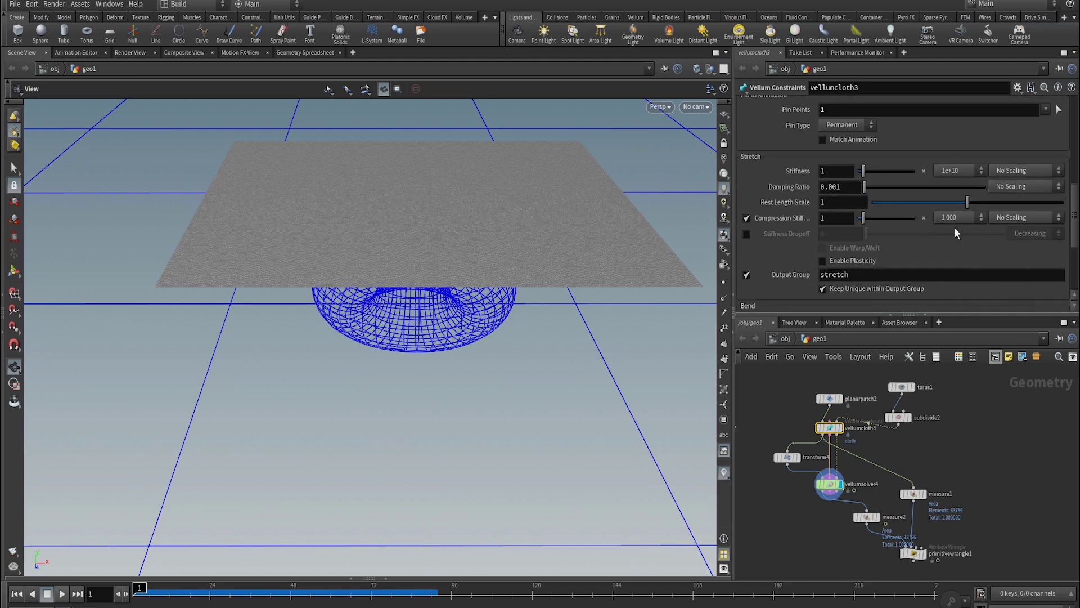
scroll(923, 228, down, 8)
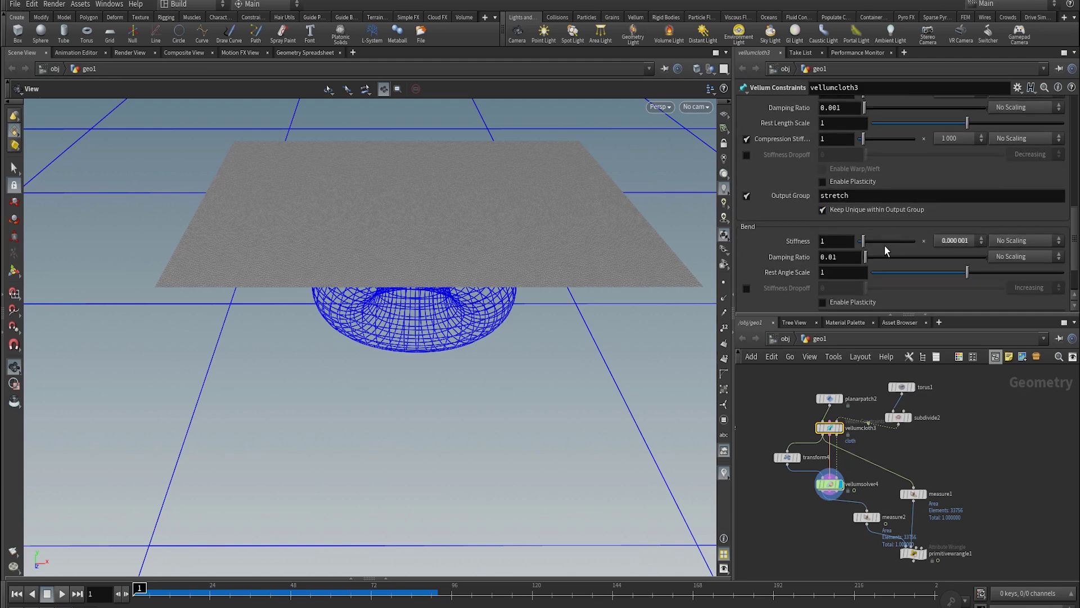
scroll(885, 244, up, 3)
scroll(886, 245, up, 8)
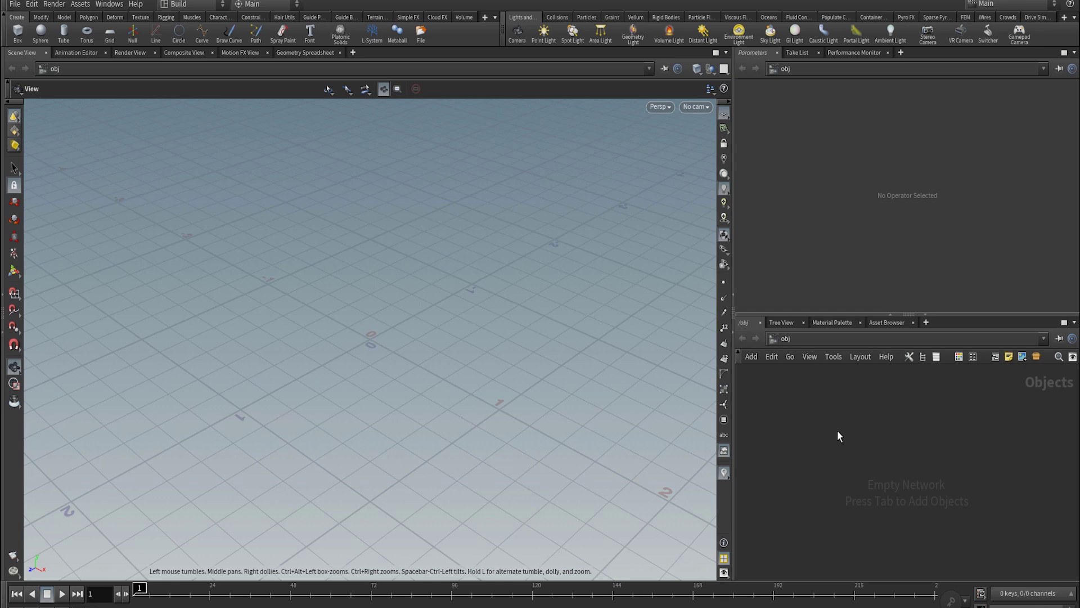
- Add a Squab test geometry object to the empty scene
key(Tab)
text(geo)
key(Return)
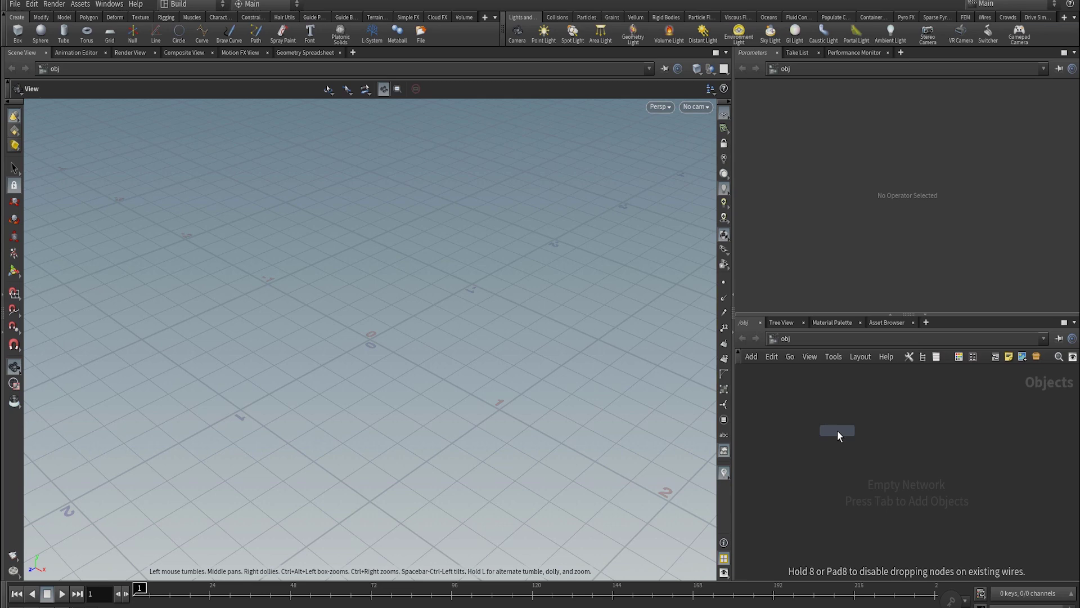
click(837, 431)
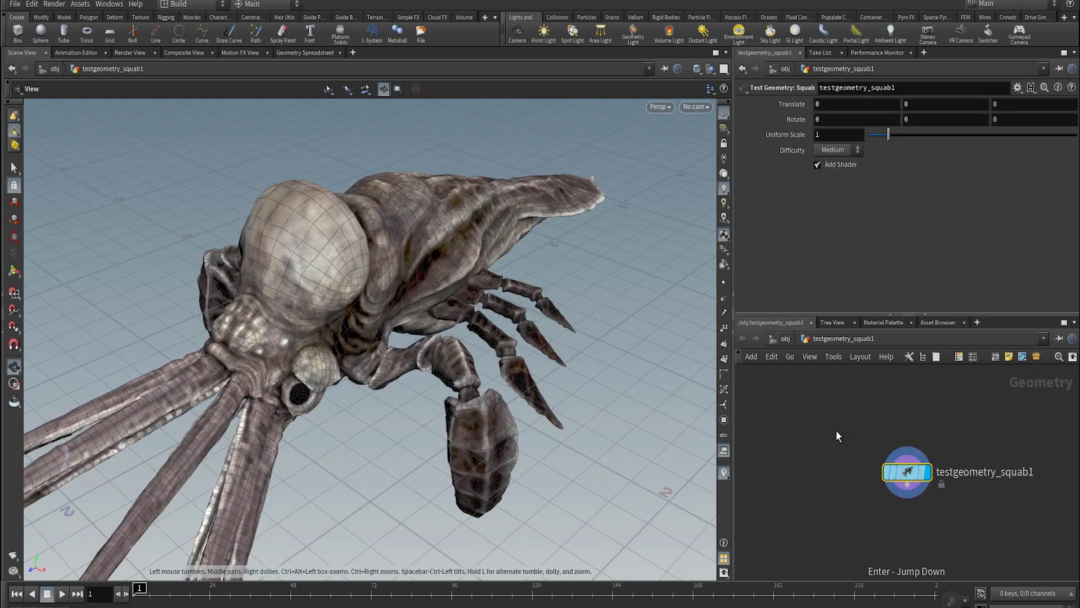
- Set the squab's uniform scale to 0.5 inside its geometry network and go back up to the object level
key(BackSpace)
text(0.5)
key(Return)
click(785, 338)
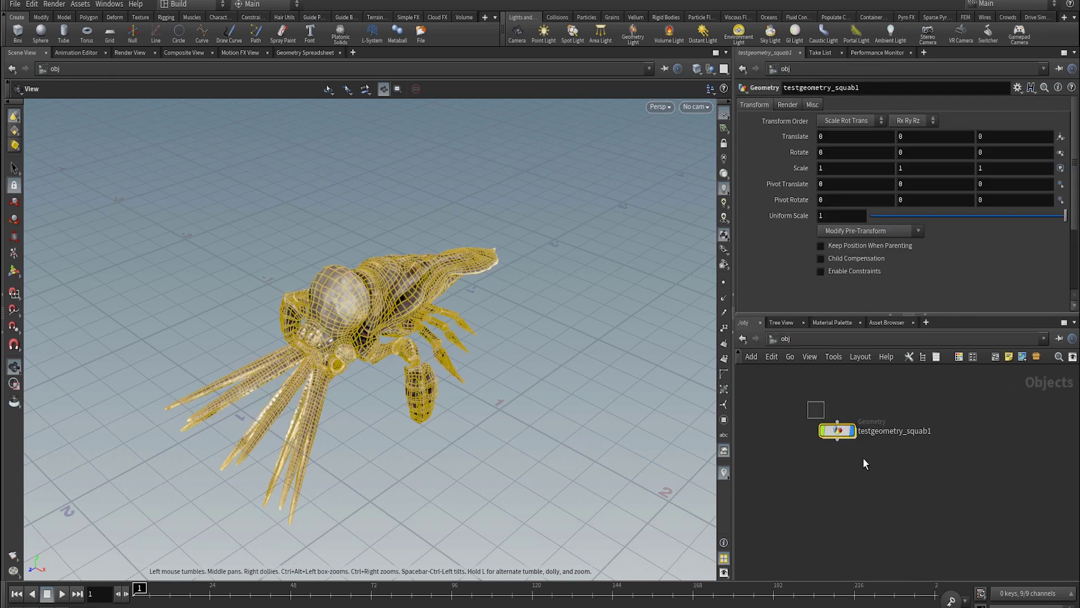
- Convert the squab into a Vellum tetrahedral softbody and view the simulated mesh
click(635, 18)
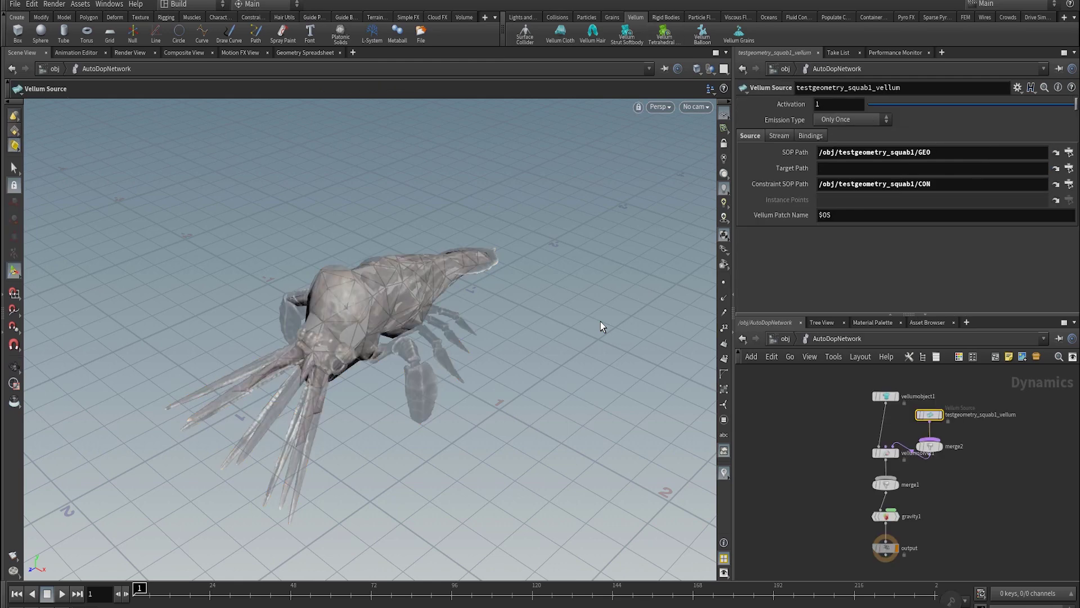
key(Escape)
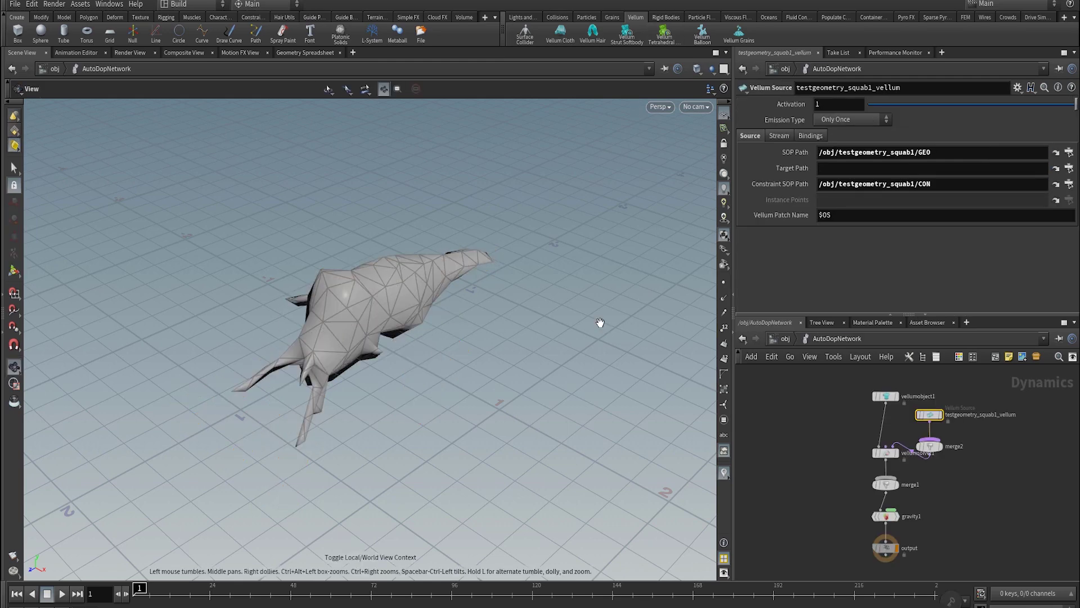
key(Return)
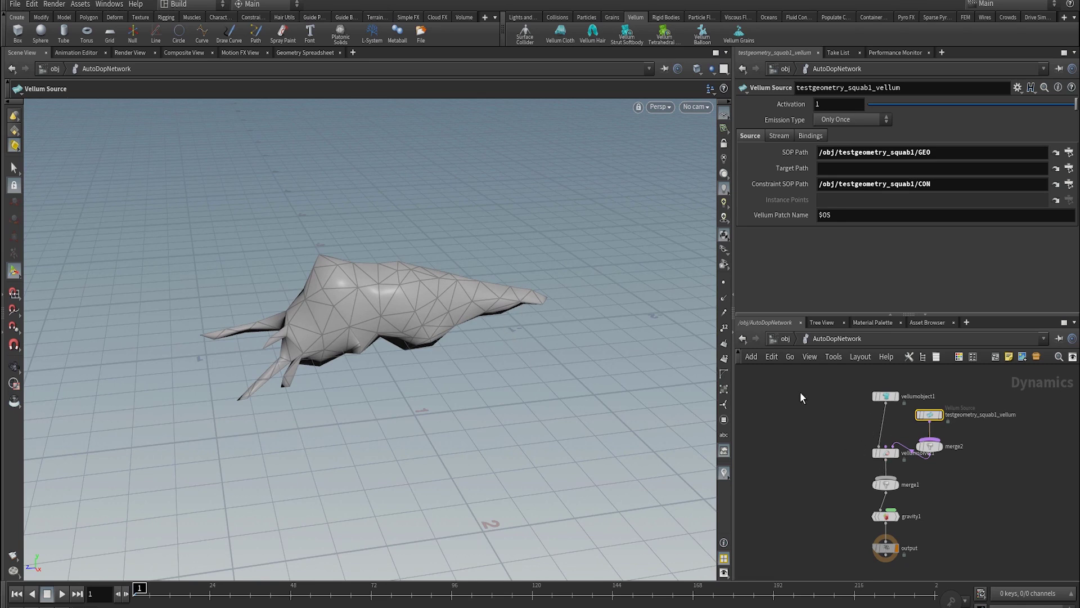
- Open the testgeometry_squab1 network and display the polyreduce, remesh and solid conform results one after another
click(829, 344)
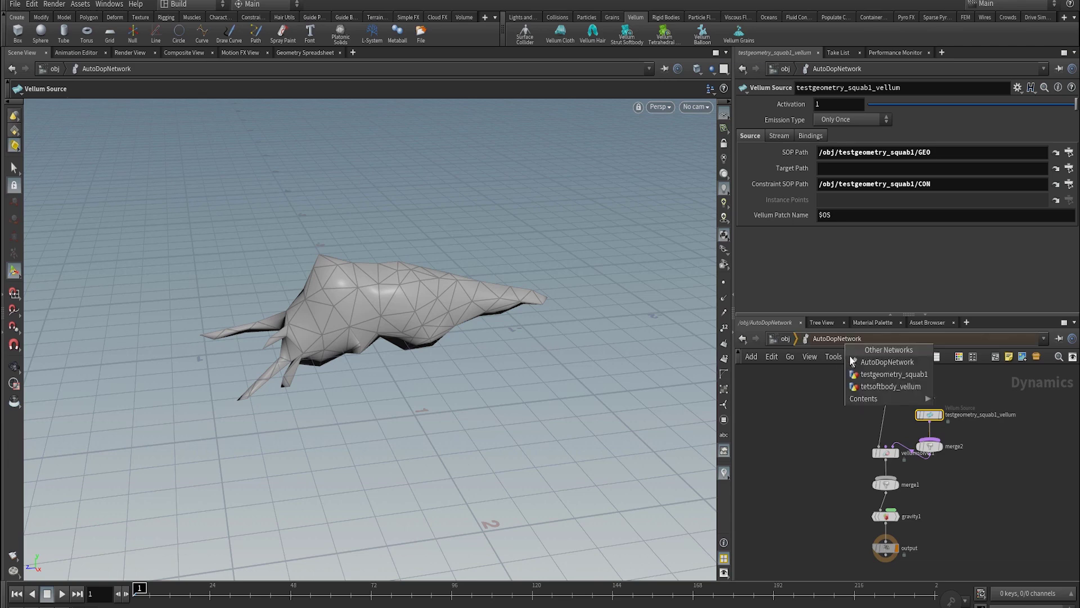
click(877, 375)
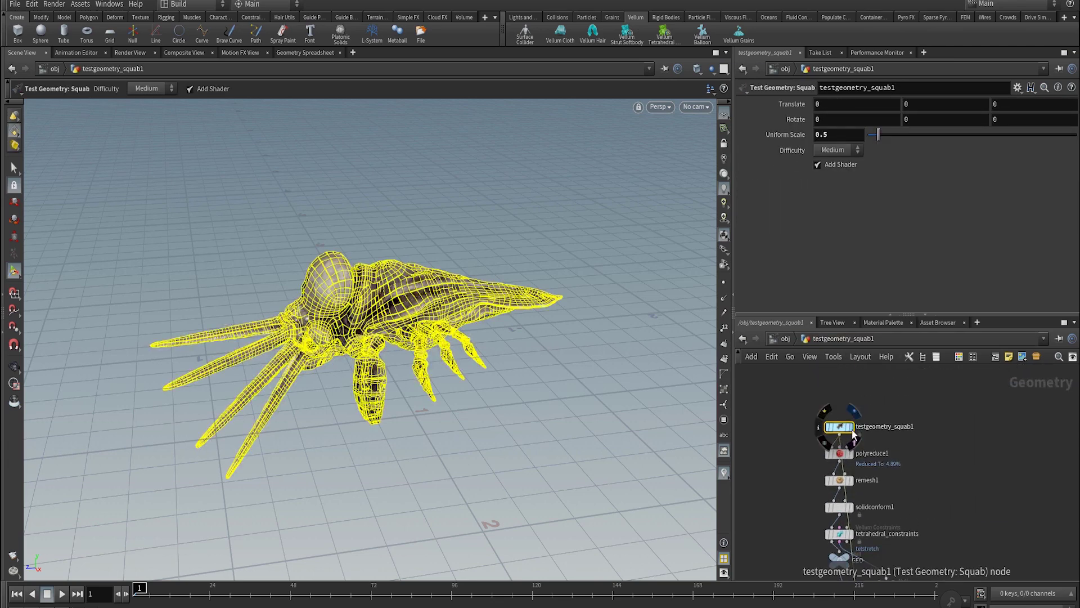
click(852, 461)
key(Escape)
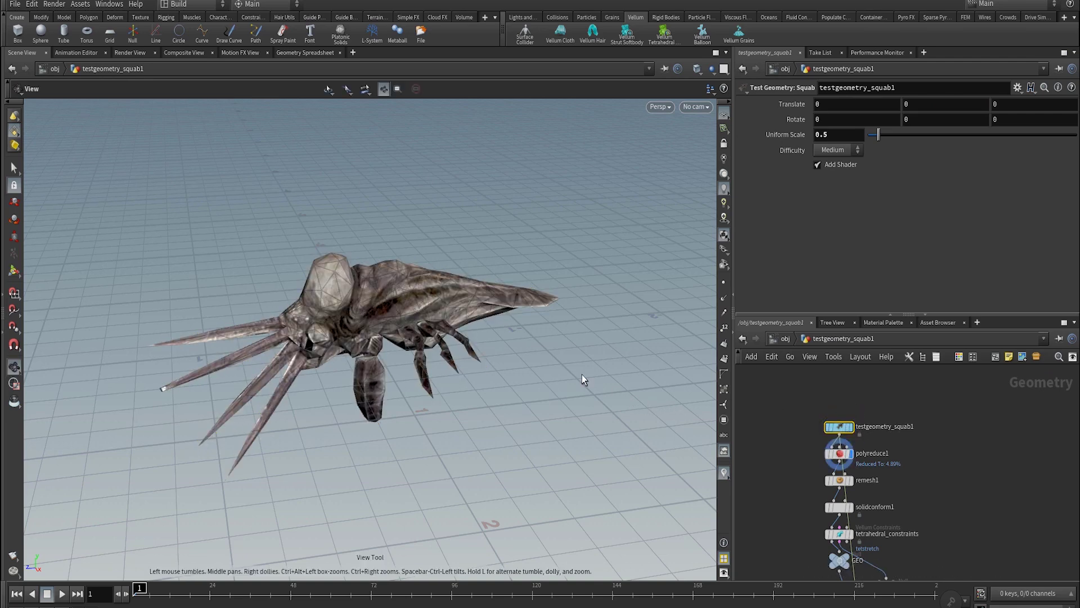
click(851, 481)
click(850, 507)
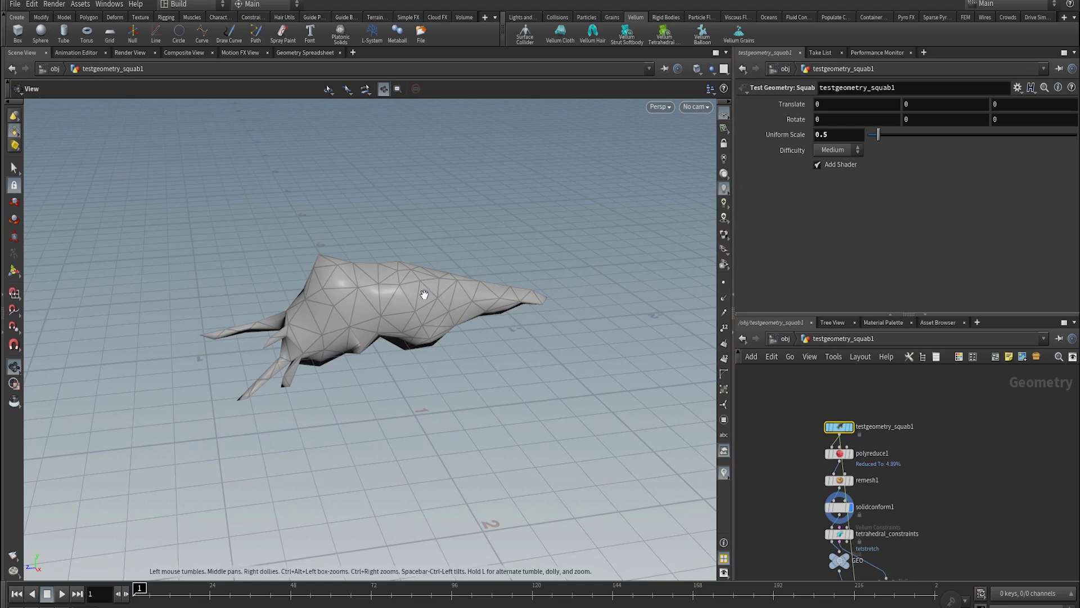
- Set the number of polygons to keep in the polyreduce1 node to 5000
click(839, 453)
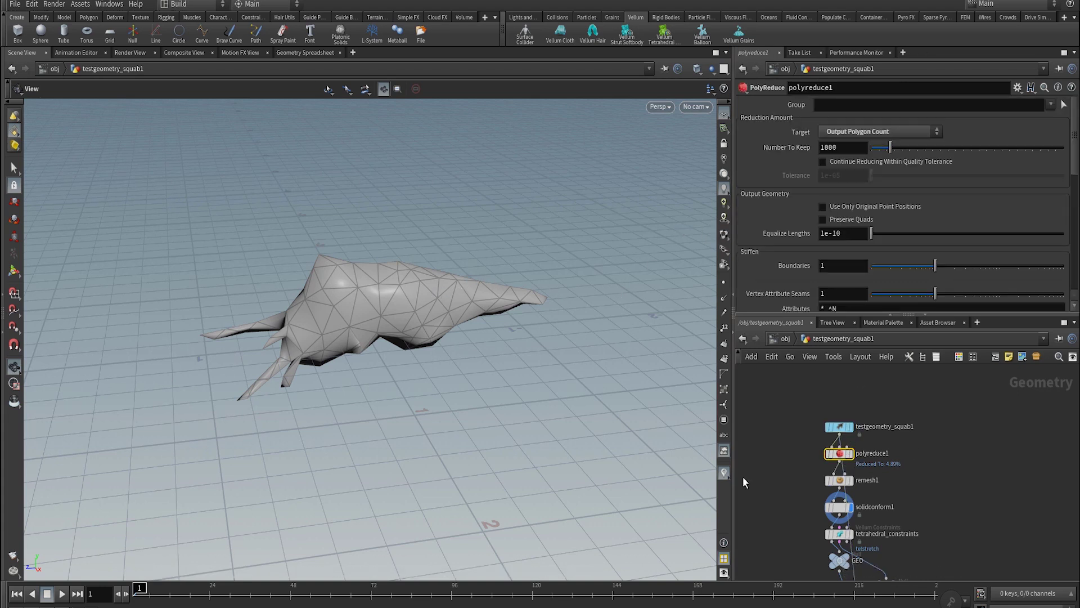
click(839, 147)
text(5000)
key(Return)
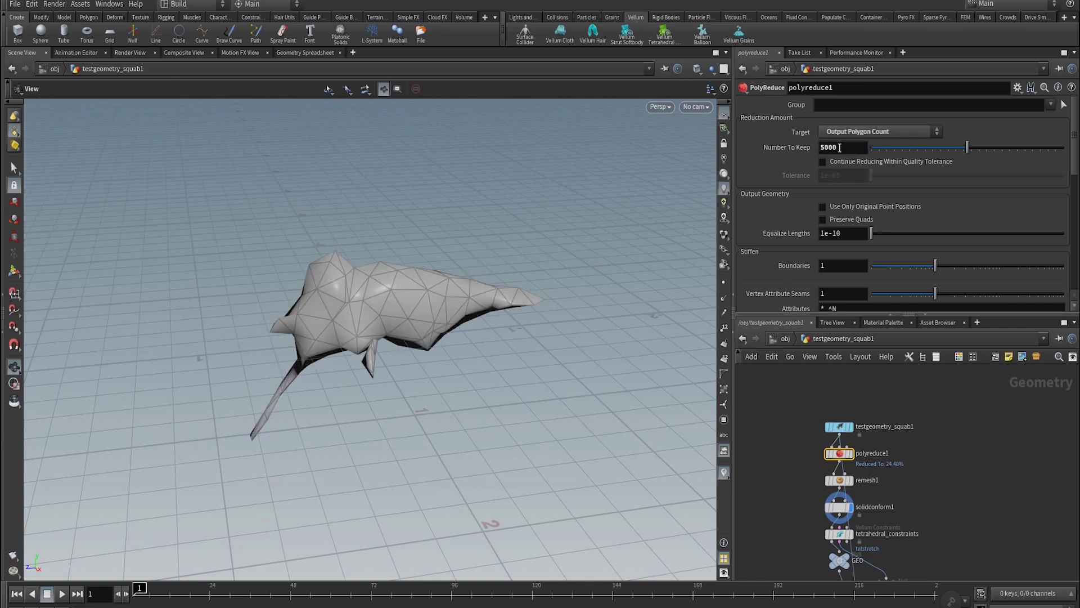
- Display the remesh1 node, set its target size to 0.05, and inspect the resulting squab mesh
click(844, 482)
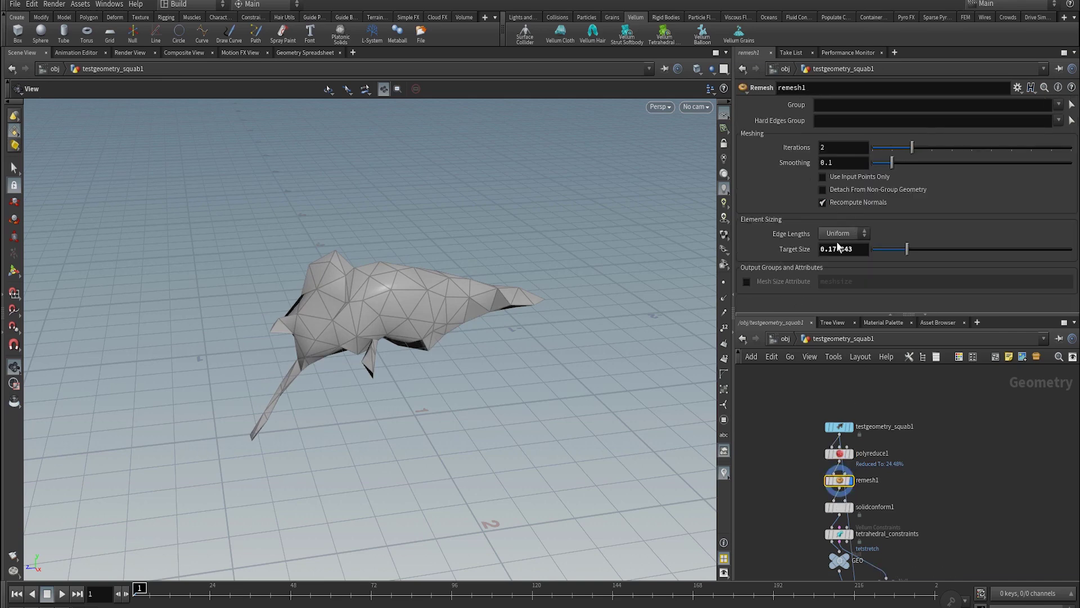
drag(832, 249, 859, 253)
key(BackSpace)
key(BackSpace)
text(05)
key(Return)
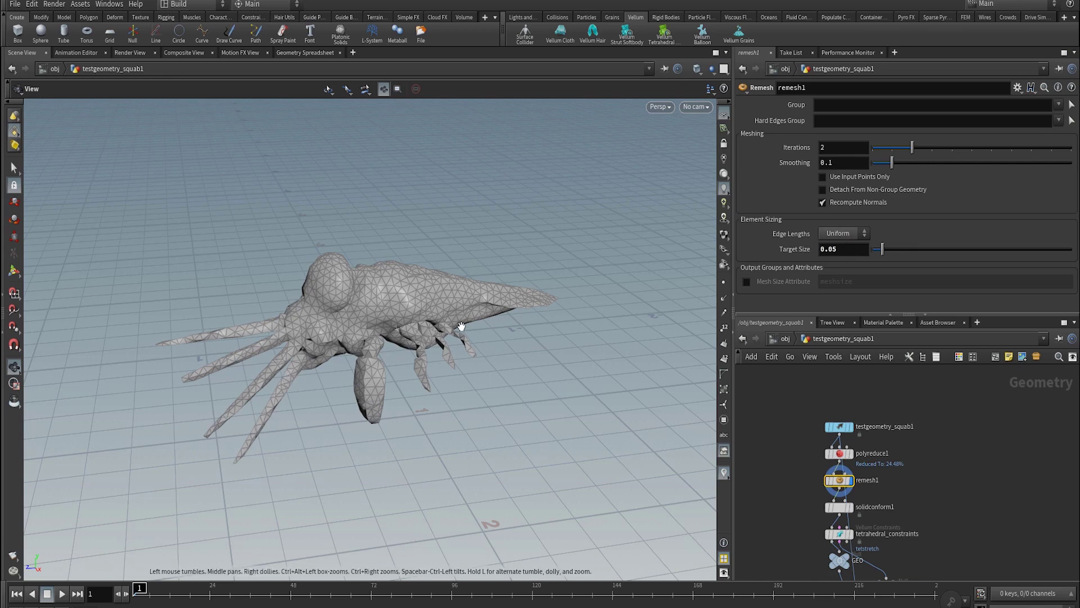
scroll(622, 313, up, 10)
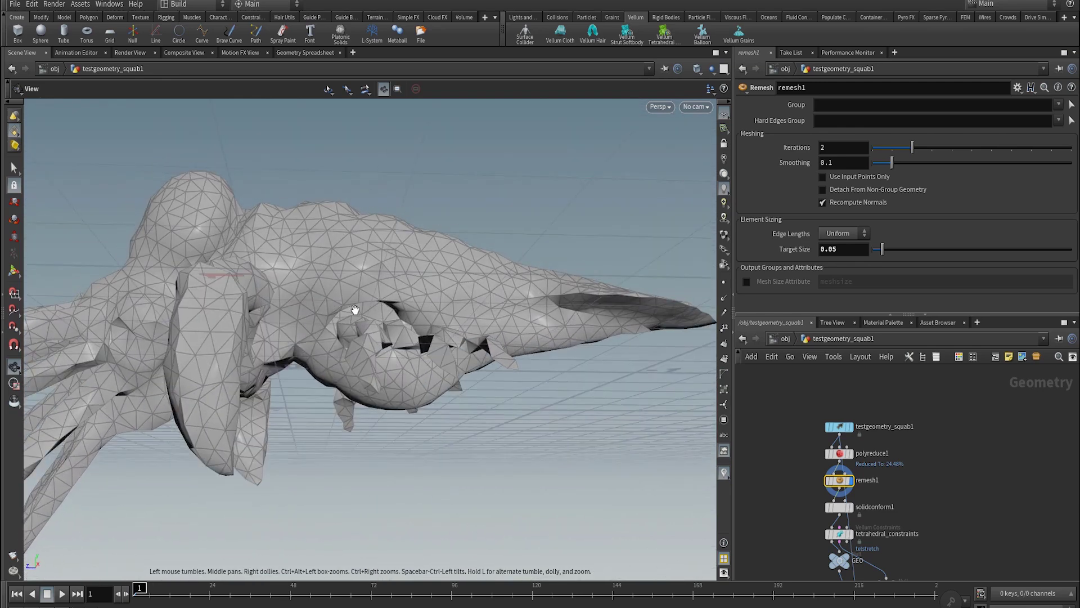
scroll(369, 328, down, 5)
drag(368, 328, 253, 422)
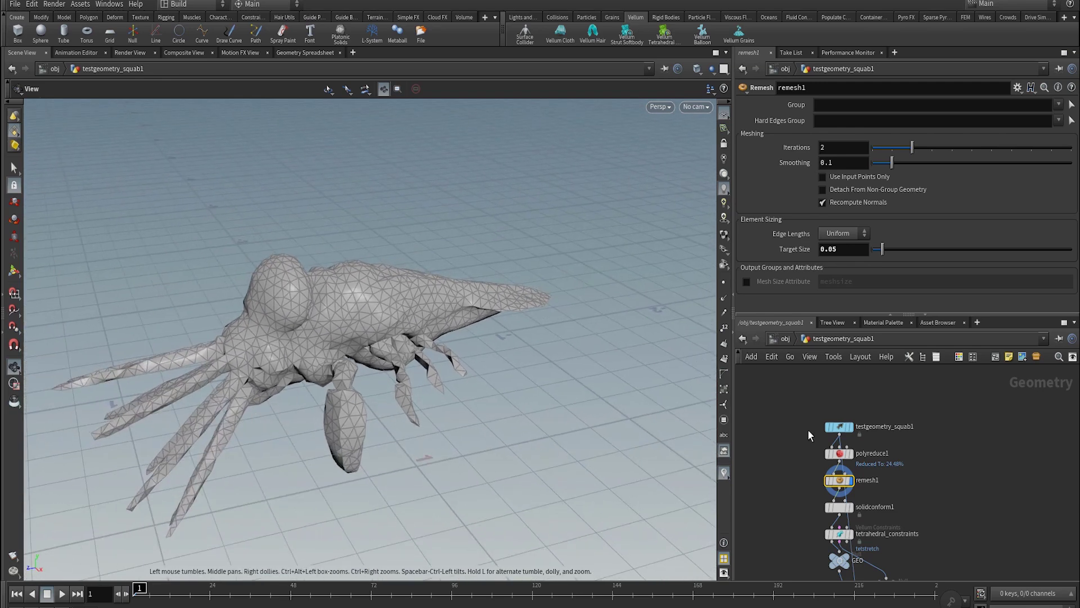
- Inspect the tetrahedral_constraints and remesh1 settings, and display the solidconform1 result to examine the tetrahedral squab mesh
click(839, 533)
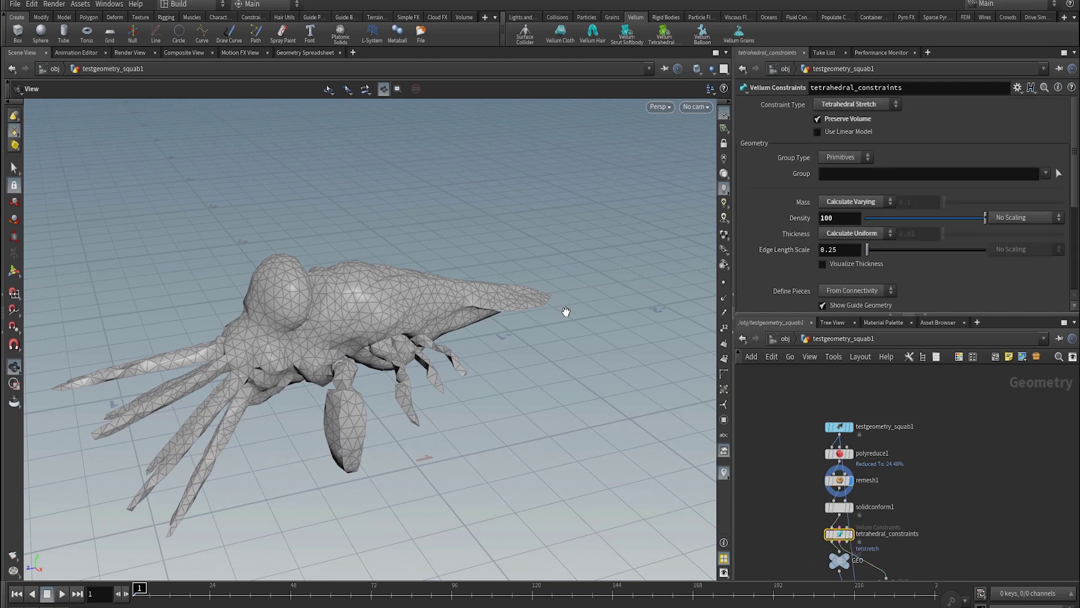
drag(319, 409, 323, 365)
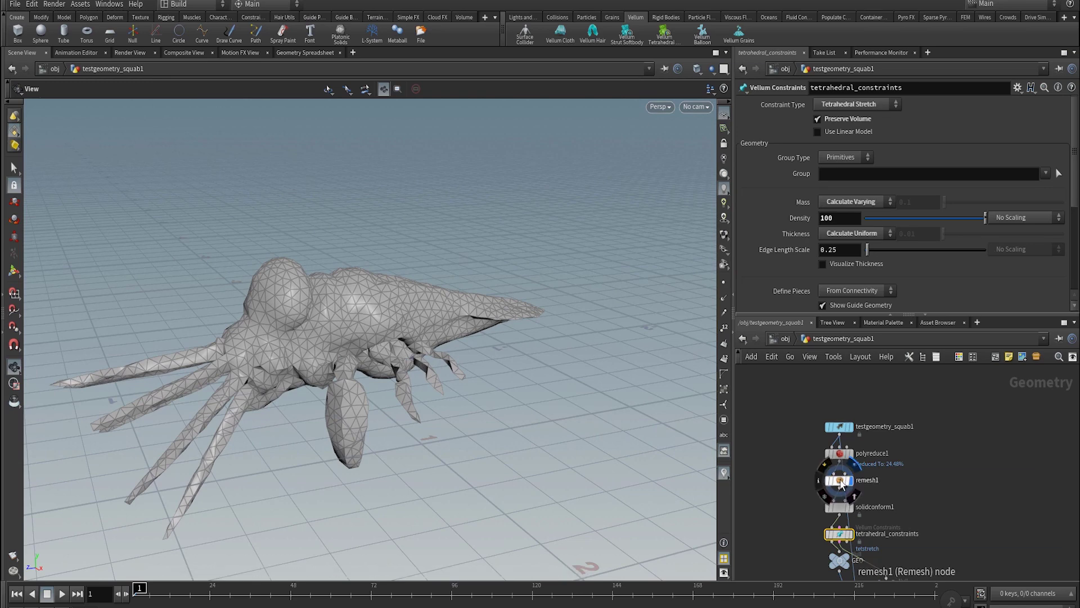
click(839, 480)
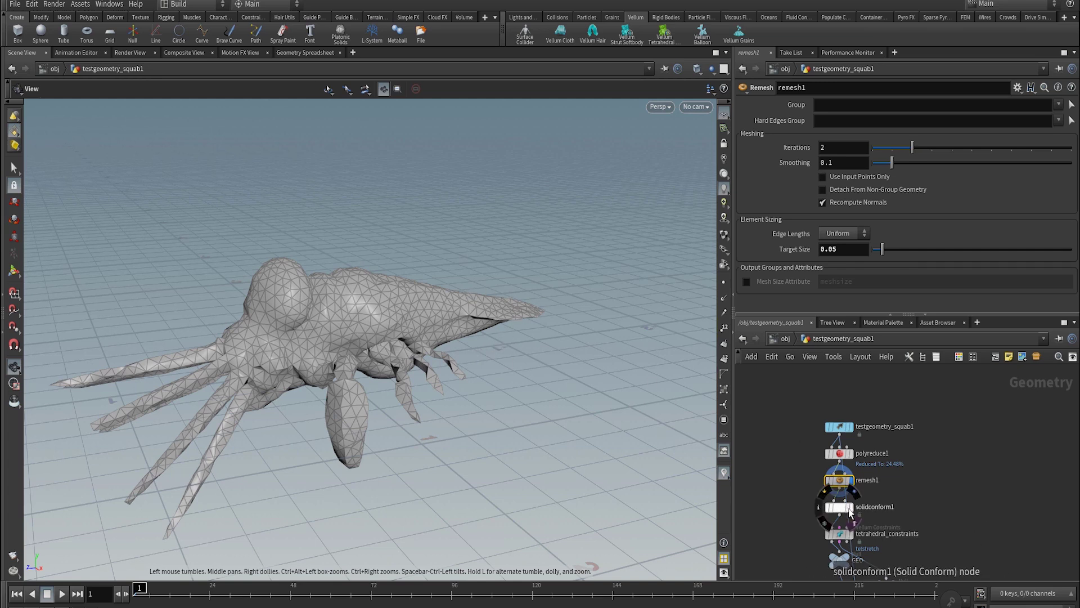
click(896, 505)
middle_drag(896, 505, 885, 410)
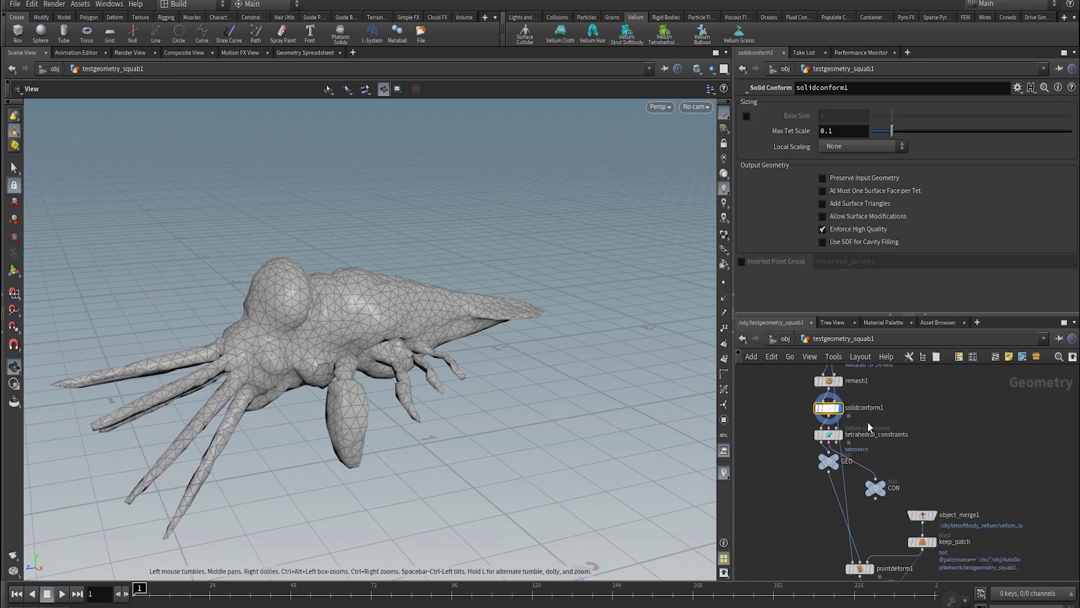
drag(173, 409, 378, 298)
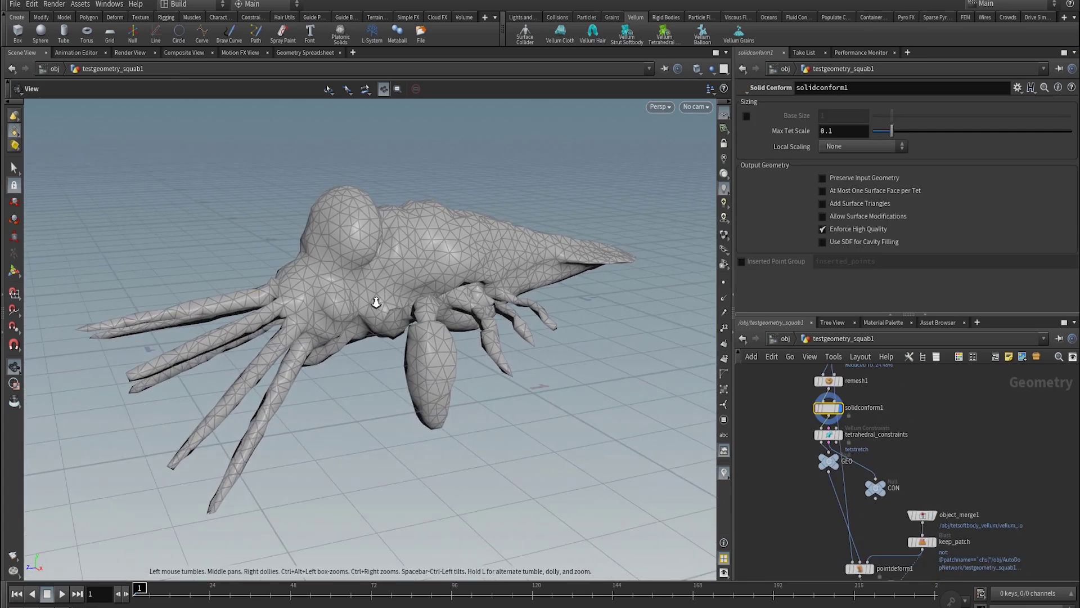
- Display the pointdeform1 result and move the testgeometry_squab1 source node aside to reveal its wire in the network
middle_drag(936, 477, 904, 359)
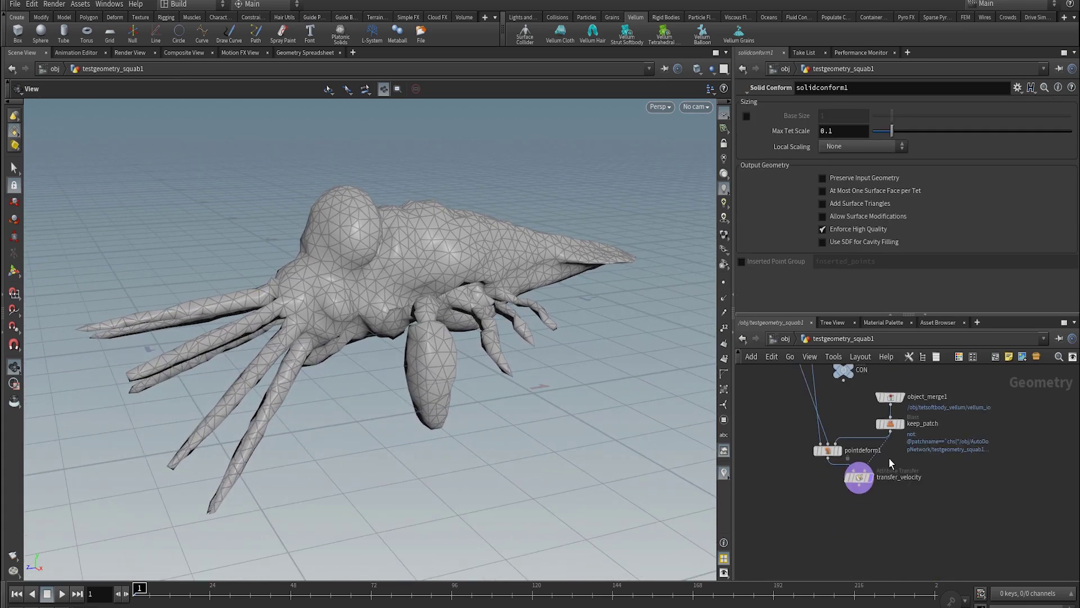
click(839, 444)
middle_drag(821, 353, 839, 455)
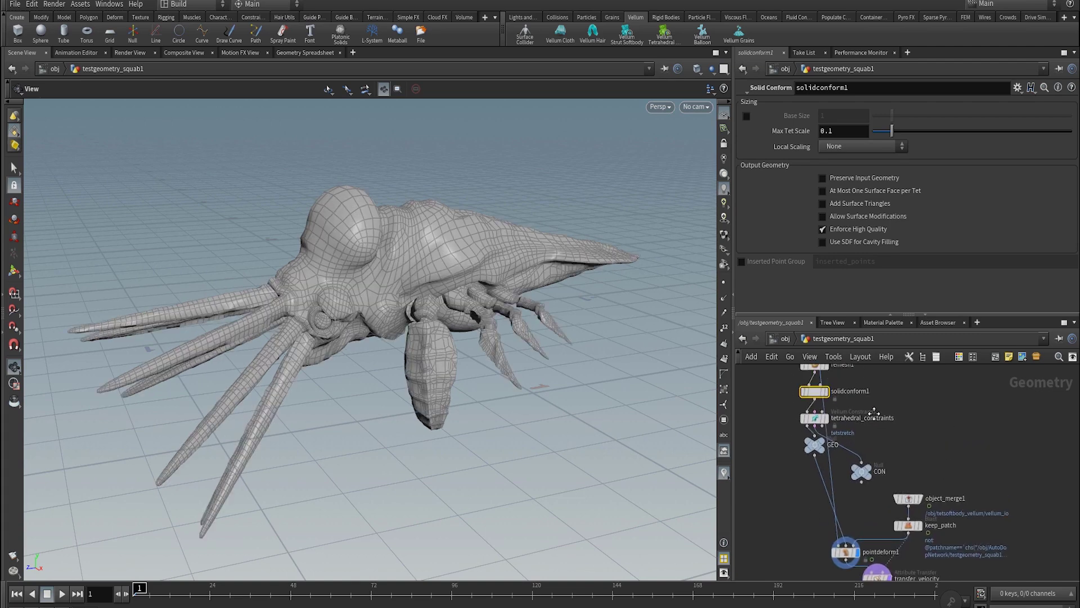
middle_drag(866, 376, 876, 468)
drag(855, 407, 765, 409)
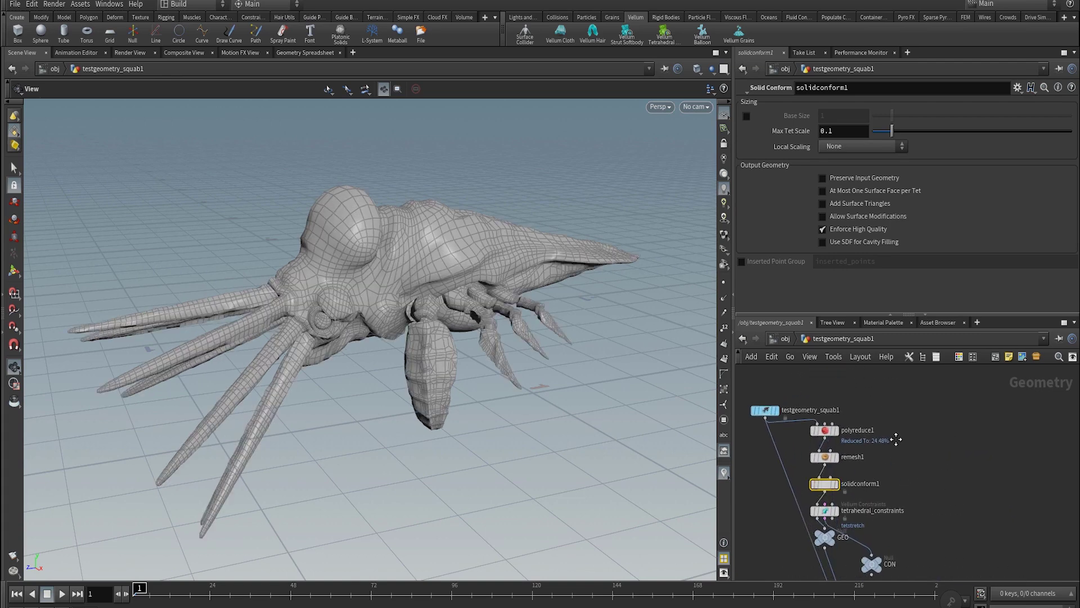
- Review the pointdeform1 capture settings and trace its rest input back to the GEO null
middle_drag(900, 470, 891, 325)
click(844, 500)
middle_drag(851, 479, 825, 503)
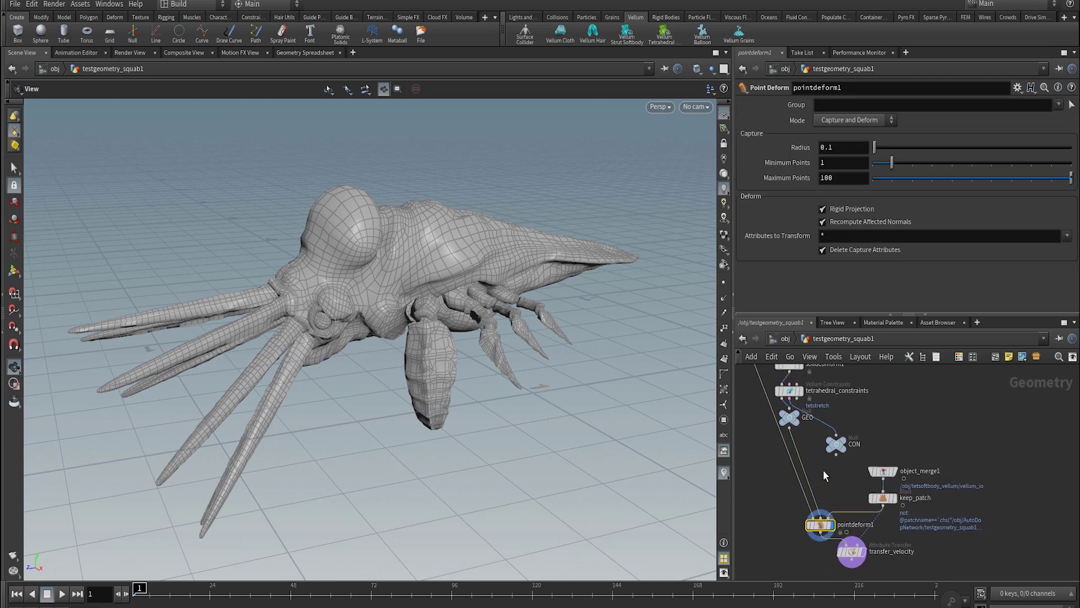
click(789, 422)
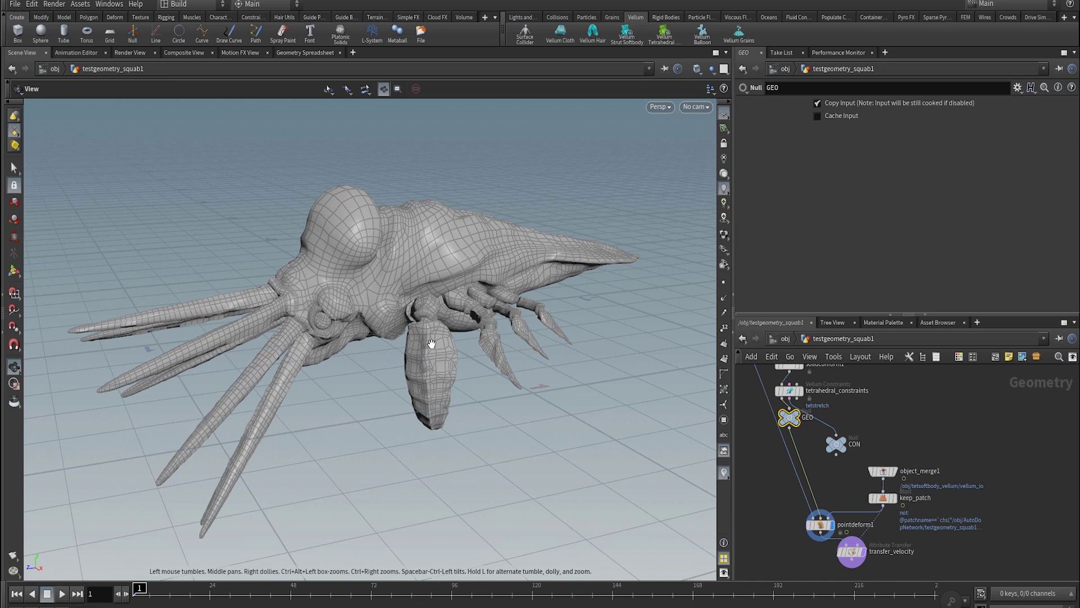
- Add a collision ground plane and lower it beneath the squab to a Y translation of about -1.18
click(557, 17)
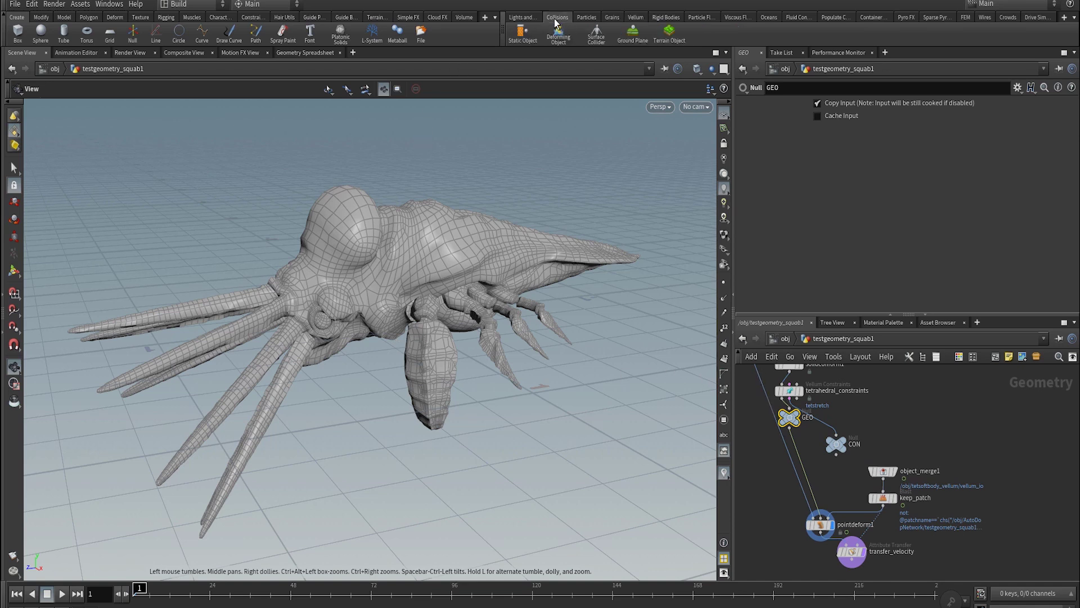
click(632, 34)
drag(398, 288, 396, 554)
key(Escape)
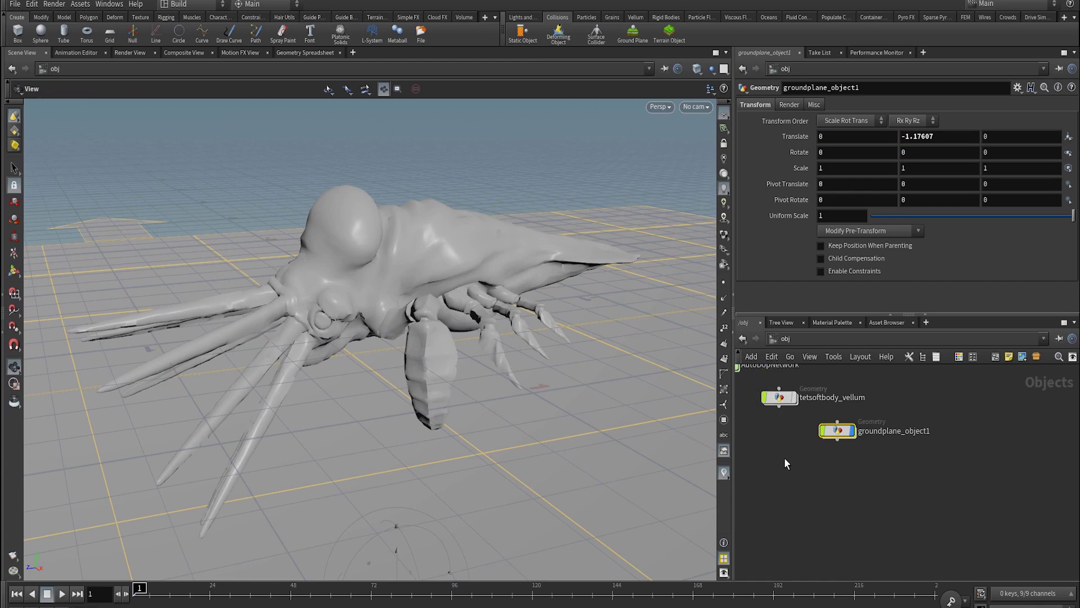
- Reopen the testgeometry_squab1 network, play the softbody simulation while examining the squab hitting the ground, and return to frame 1
middle_drag(783, 460, 841, 509)
scroll(824, 457, down, 1)
double_click(742, 392)
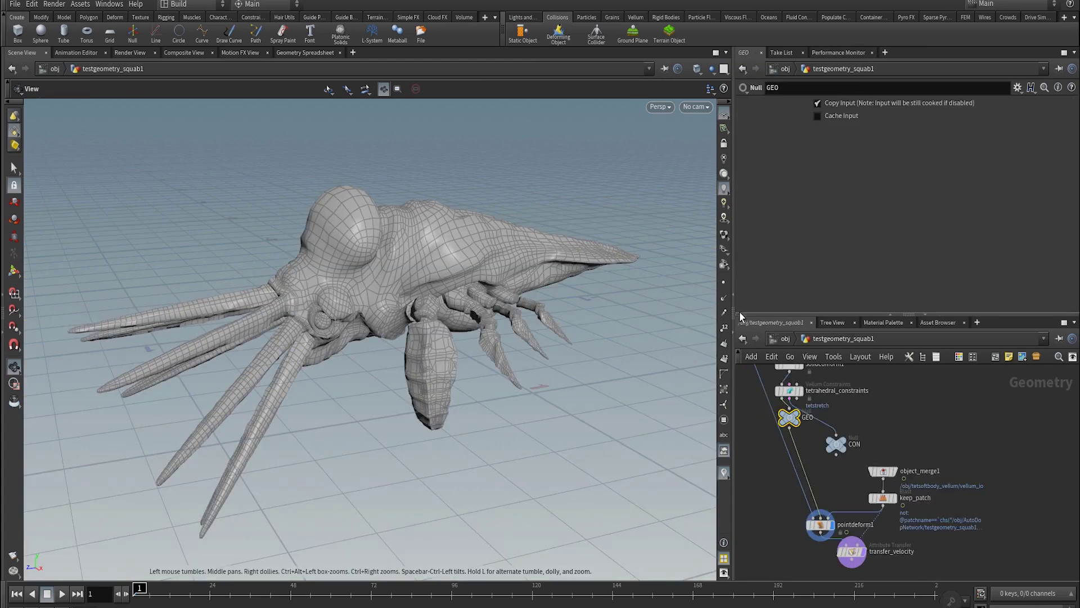
drag(702, 239, 494, 301)
key(Up)
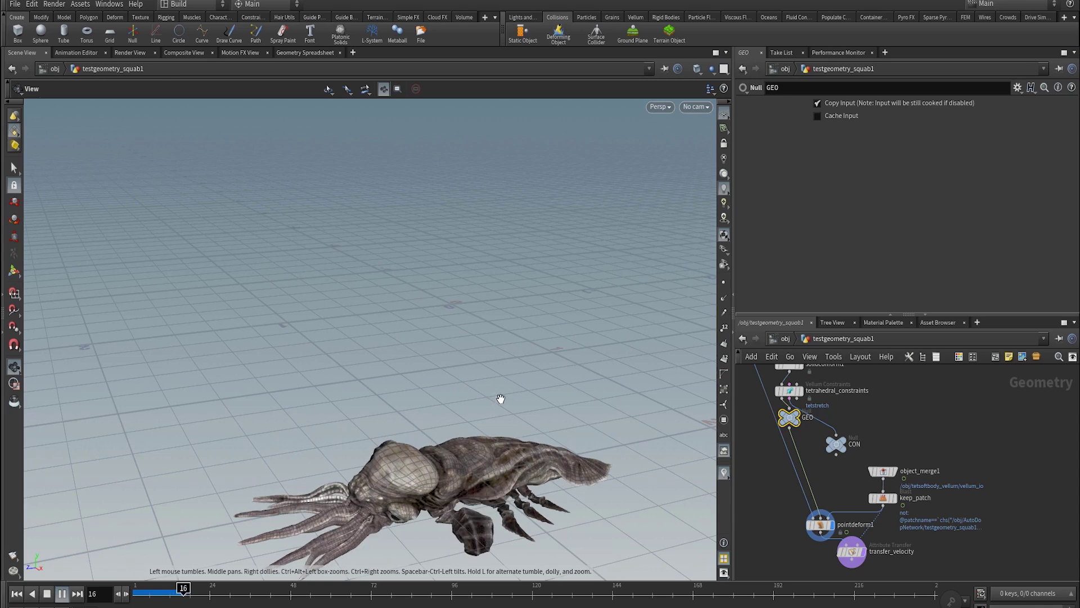
drag(462, 416, 369, 222)
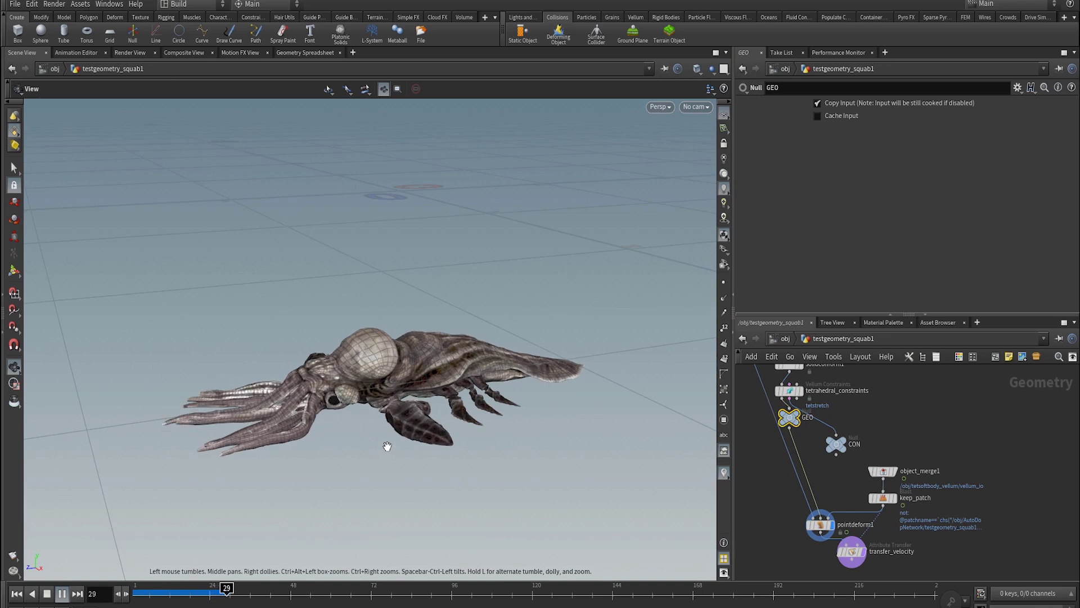
key(ctrl+Up)
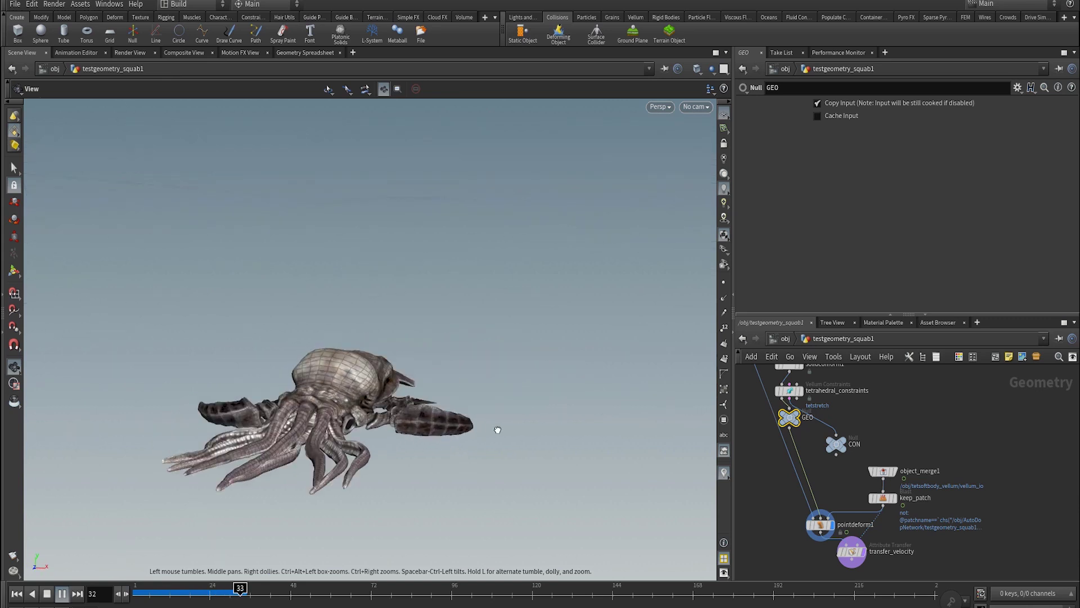
drag(479, 467, 472, 474)
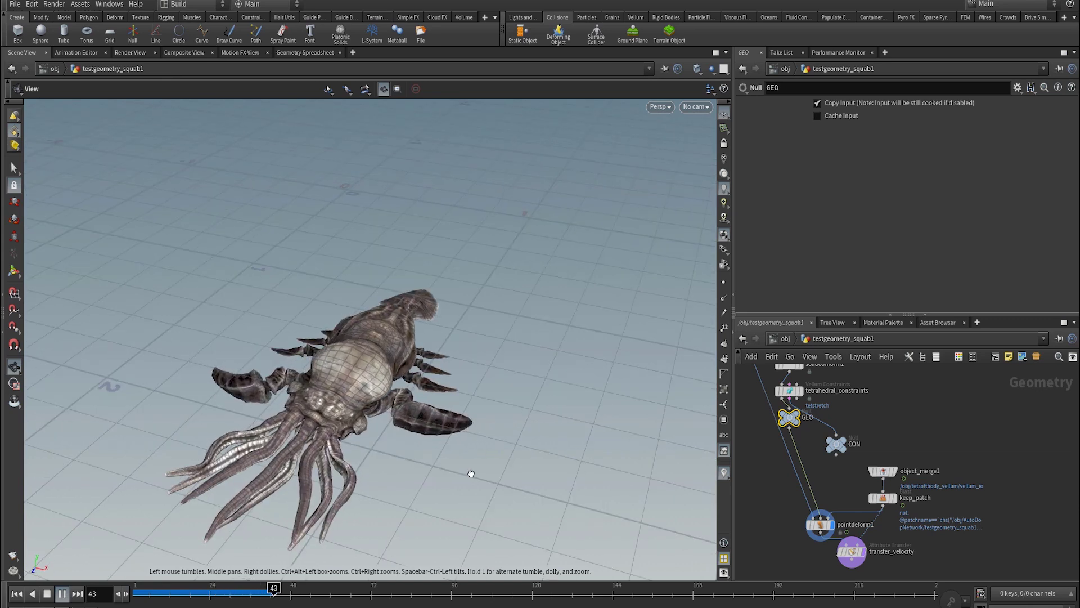
click(723, 128)
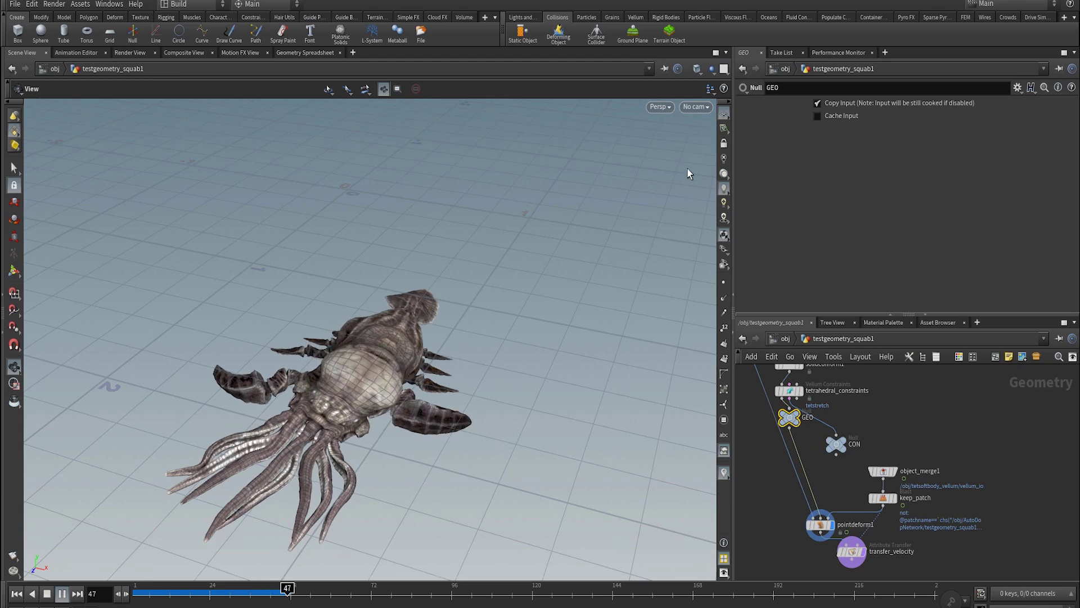
key(ctrl+Up)
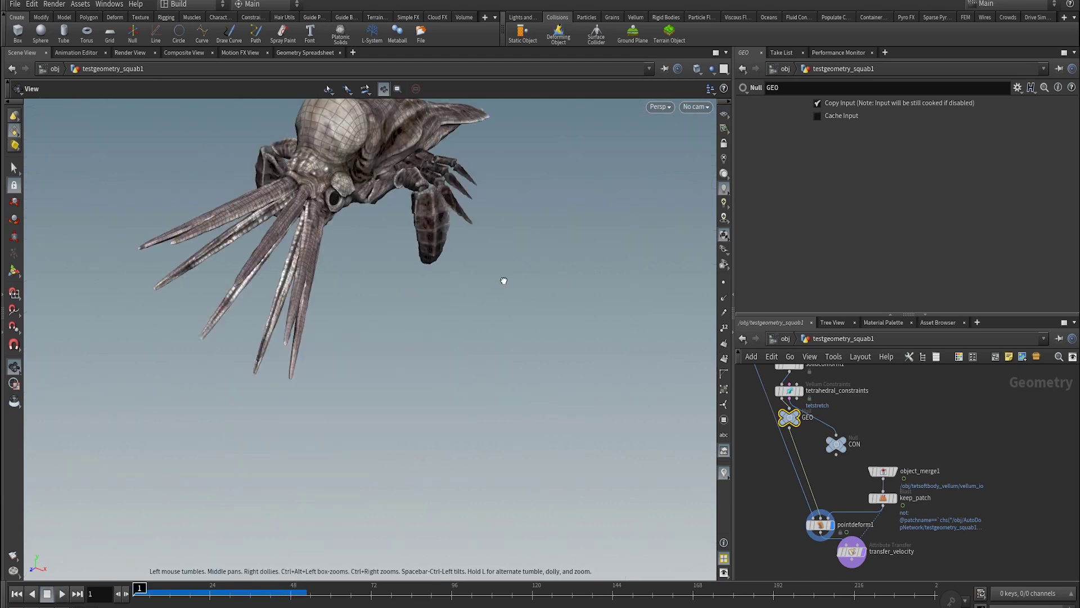
- Add a Vellum Configure Tetrahedral Softbody setup beside the existing squab node chain
middle_drag(892, 413, 884, 507)
key(Tab)
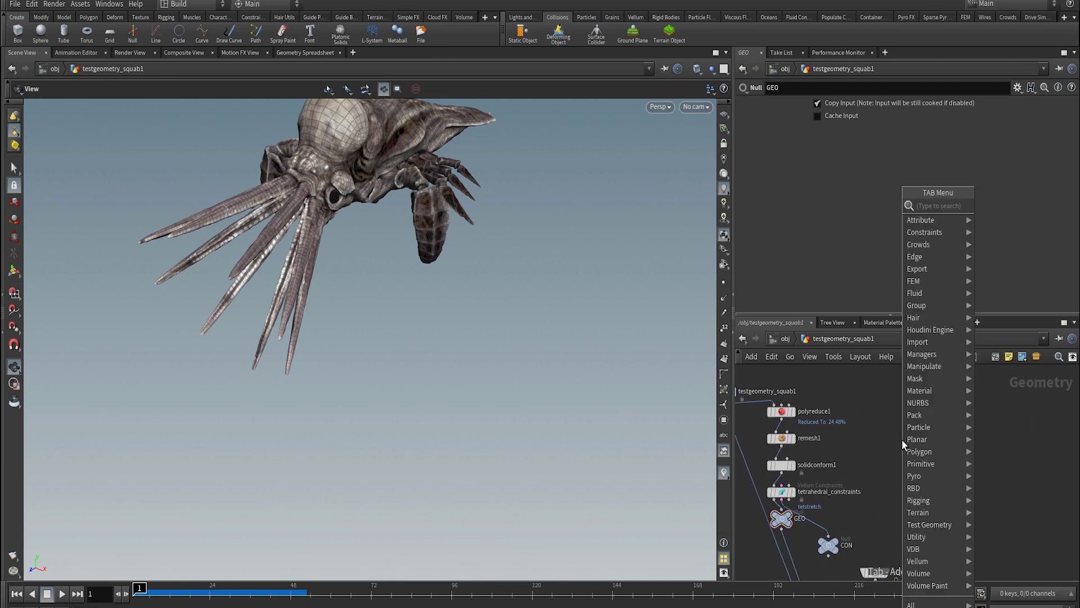
text(con)
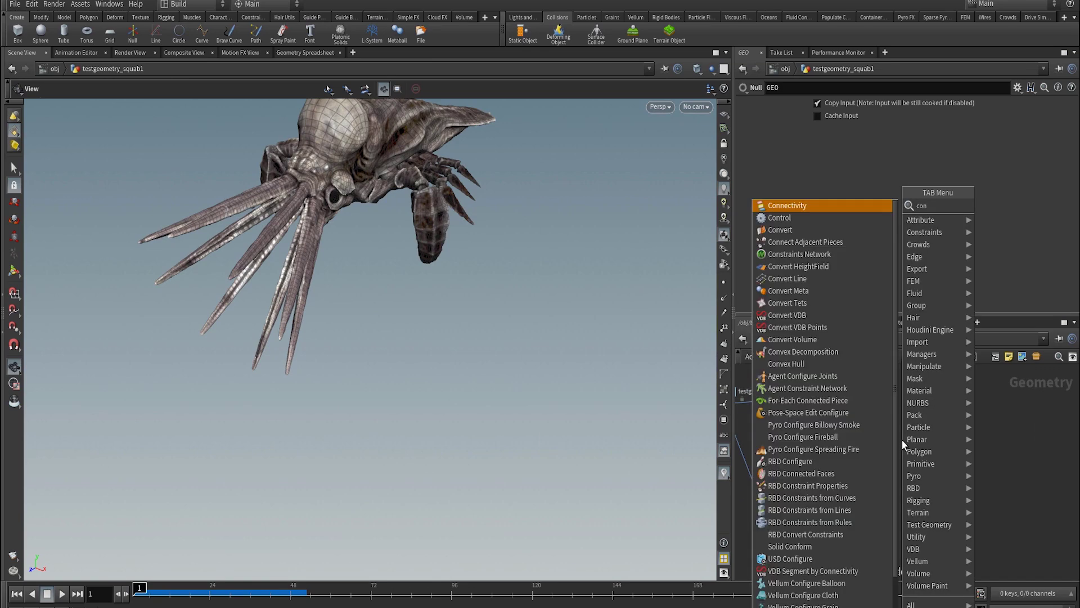
text(f tet)
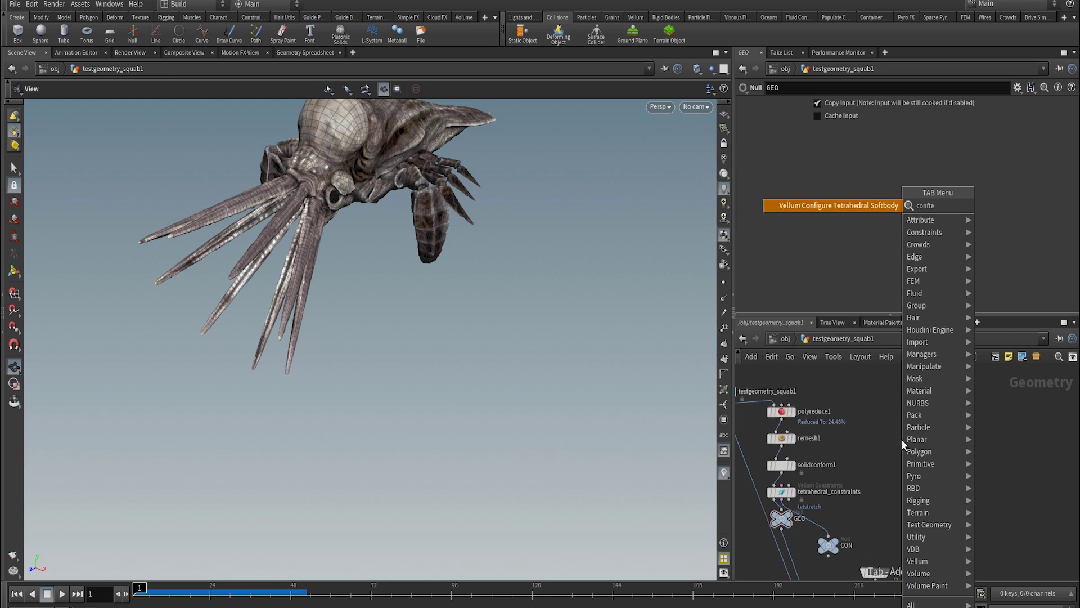
key(Return)
click(903, 440)
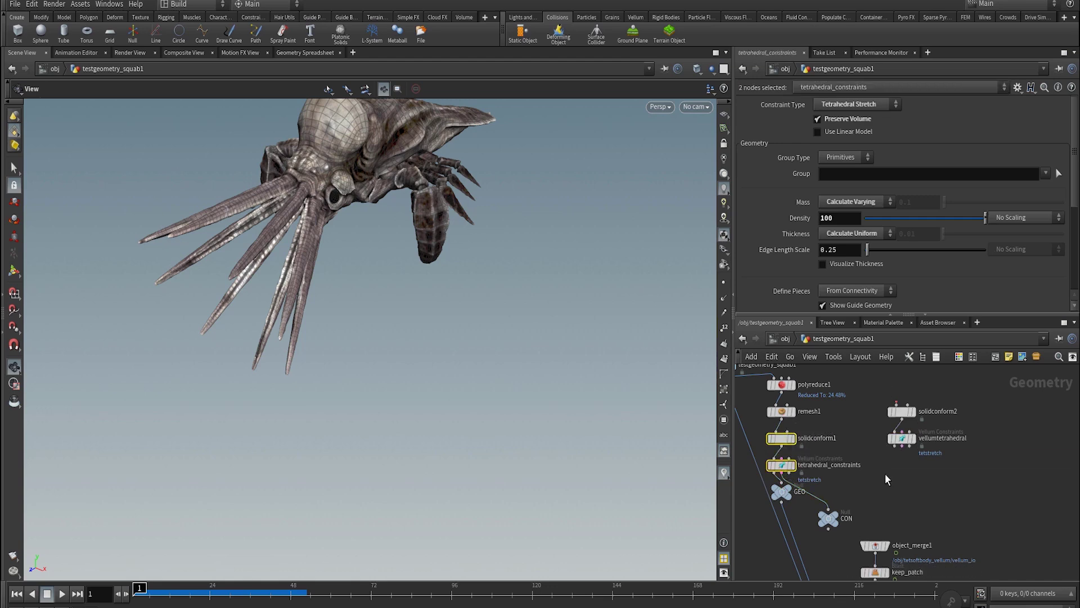
key(Tab)
text(vs)
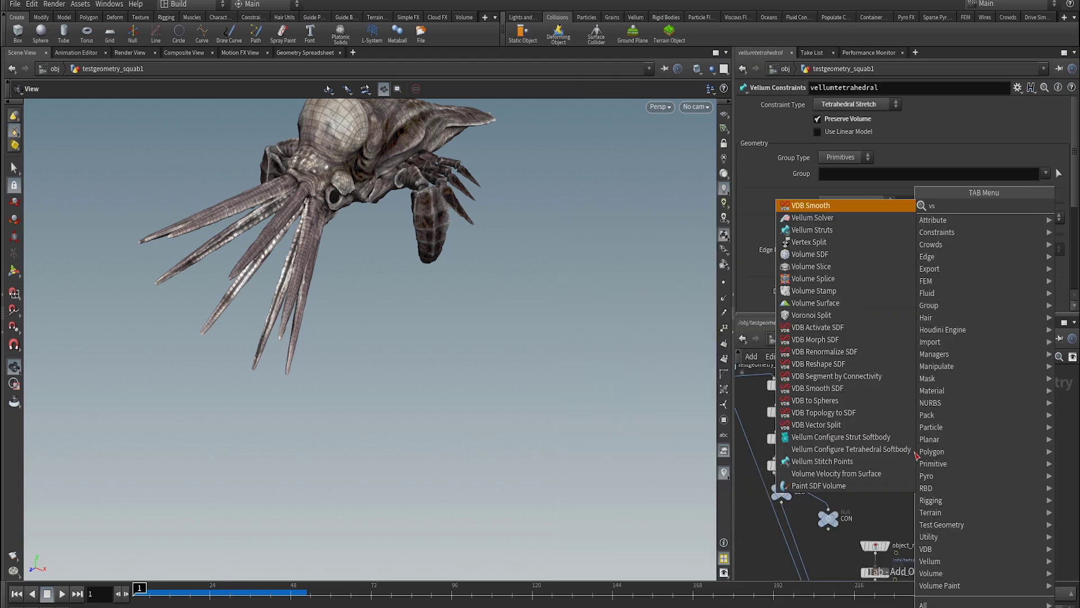
click(900, 448)
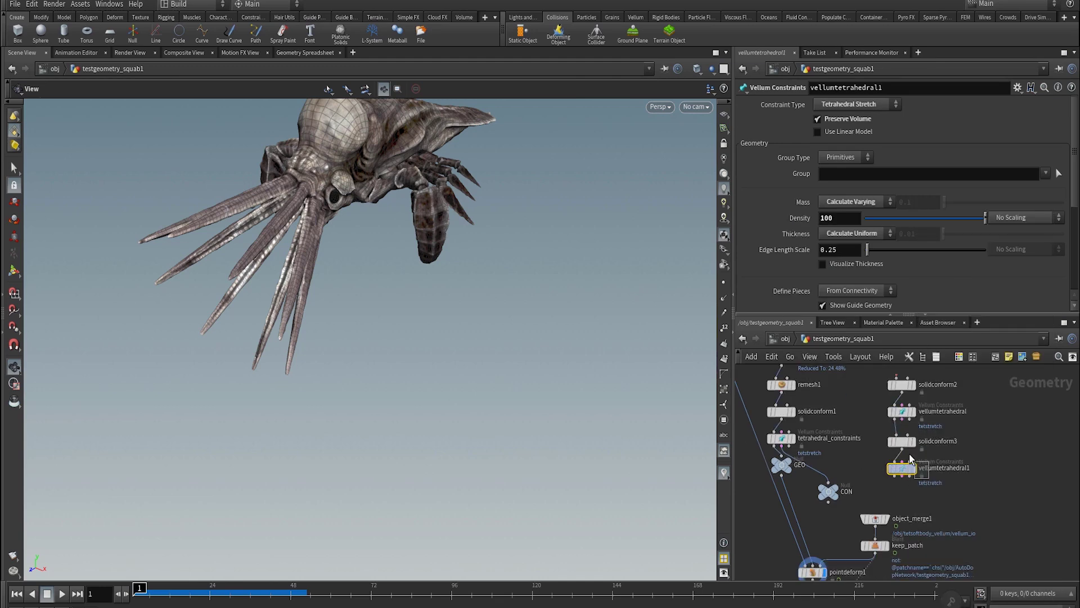
click(902, 446)
key(ctrl+z)
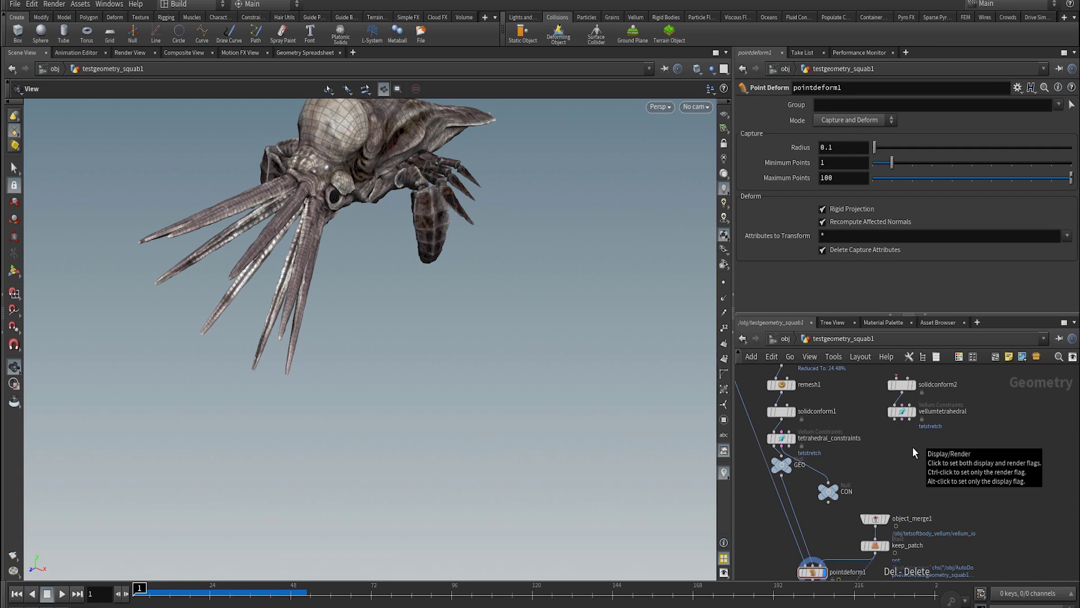
- Add a Vellum Solver below vellumtetrahedral and connect the geometry and constraint outputs to it
click(903, 413)
key(Tab)
text(vells)
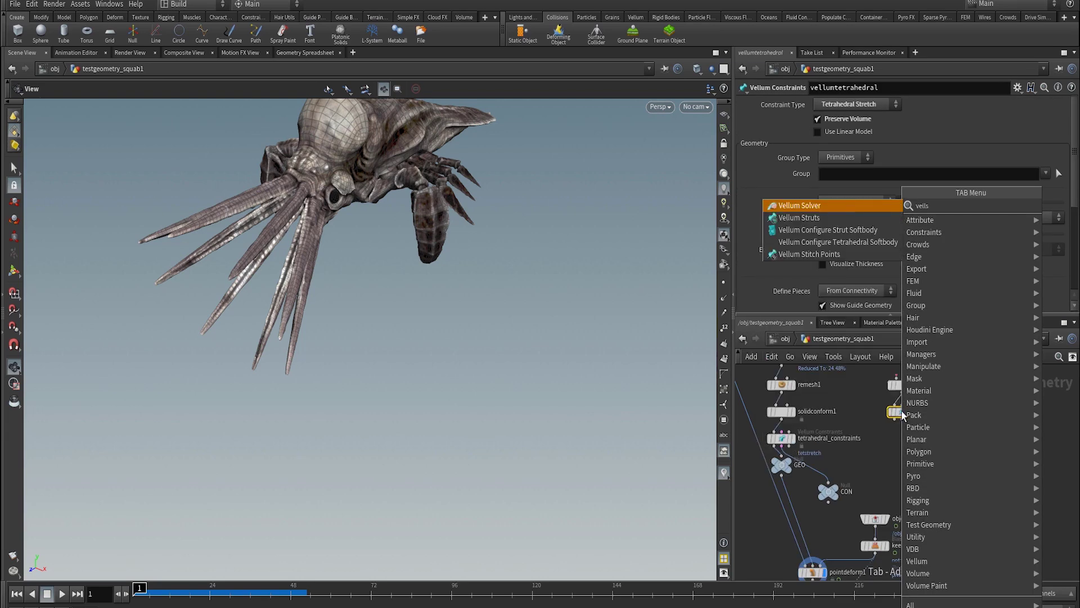
key(Return)
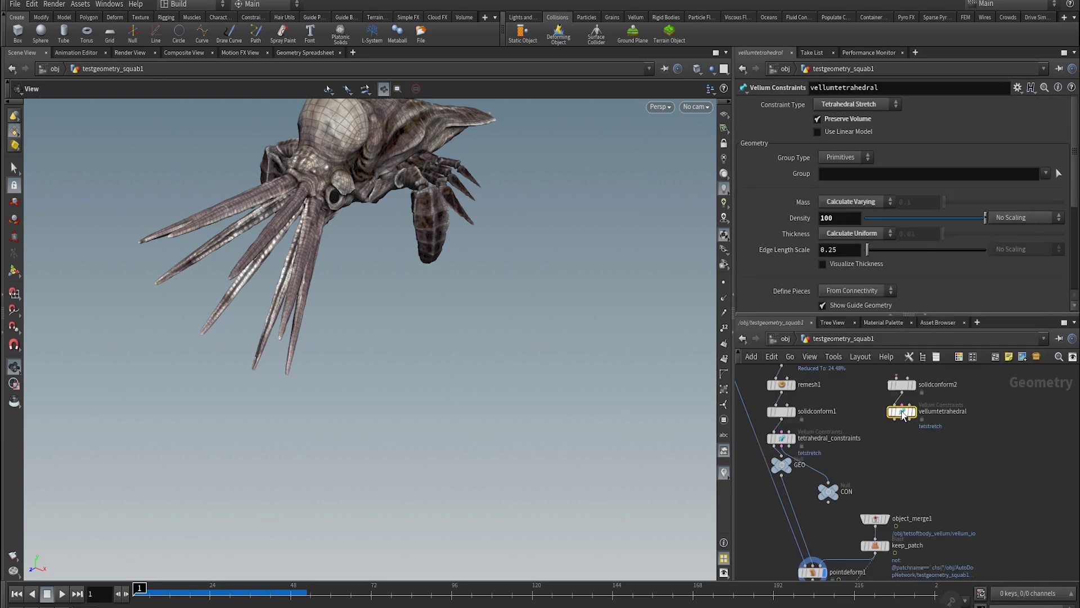
click(910, 440)
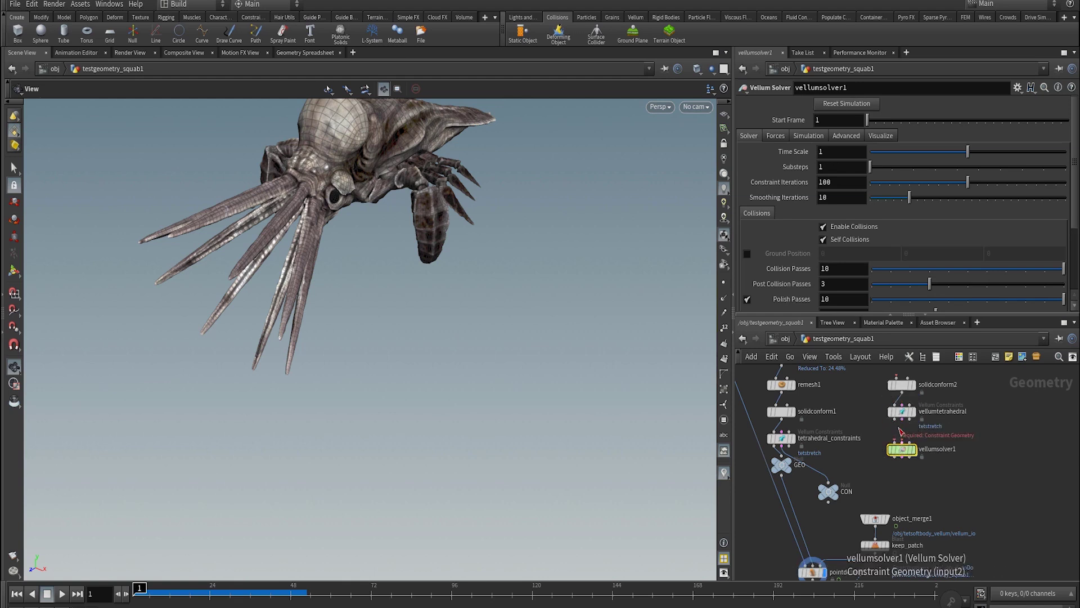
drag(906, 418, 904, 444)
- Connect the remesh1 output to the solidconform2 input and display the vellumsolver1 result
middle_drag(857, 417, 865, 488)
drag(791, 437, 884, 448)
key(Escape)
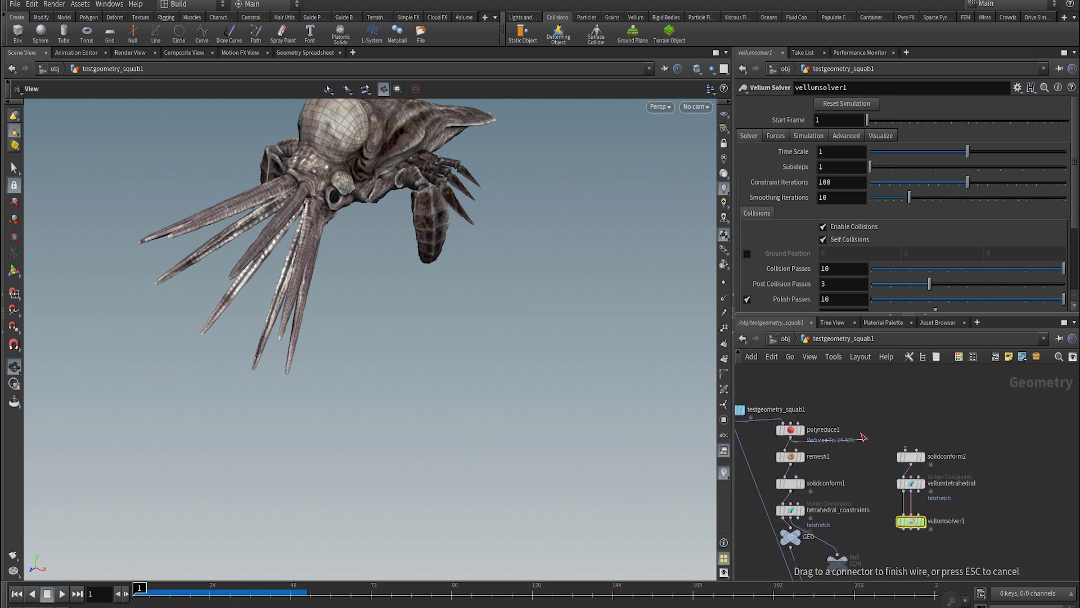
drag(791, 470, 903, 450)
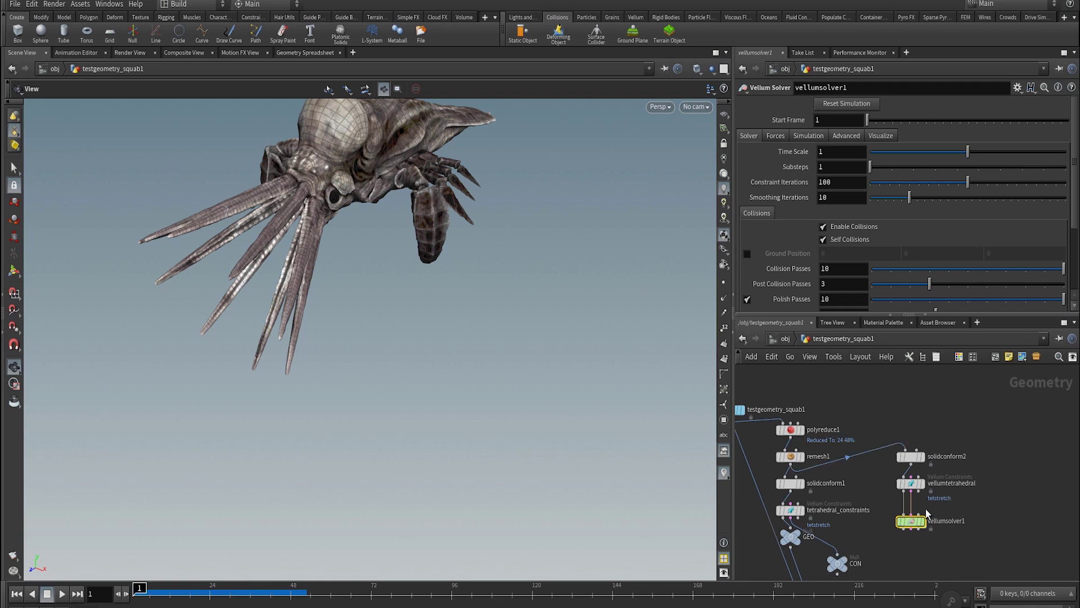
mouse_move(911, 525)
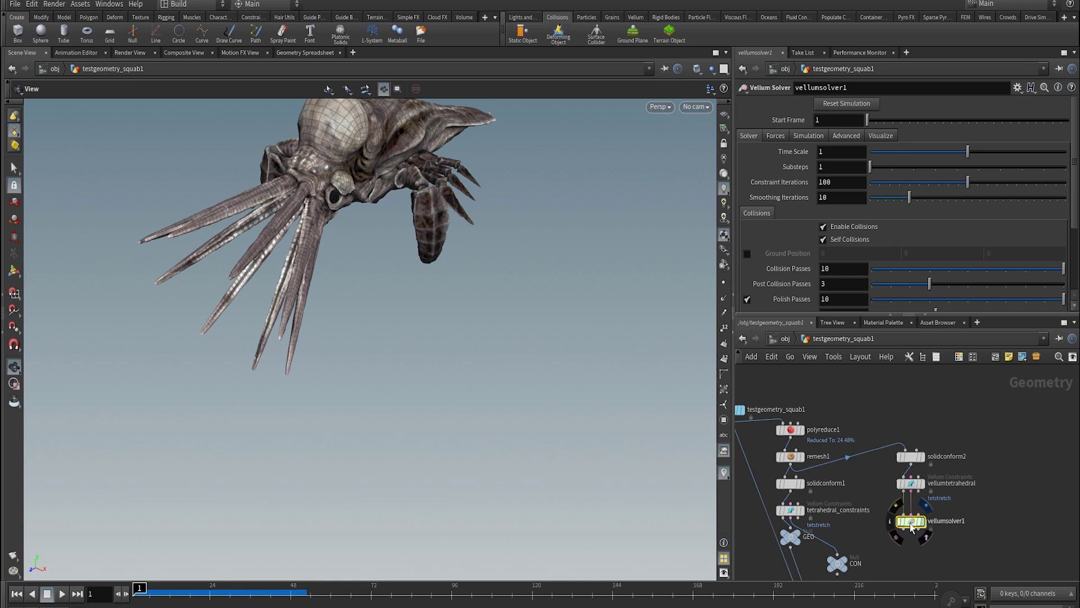
click(911, 526)
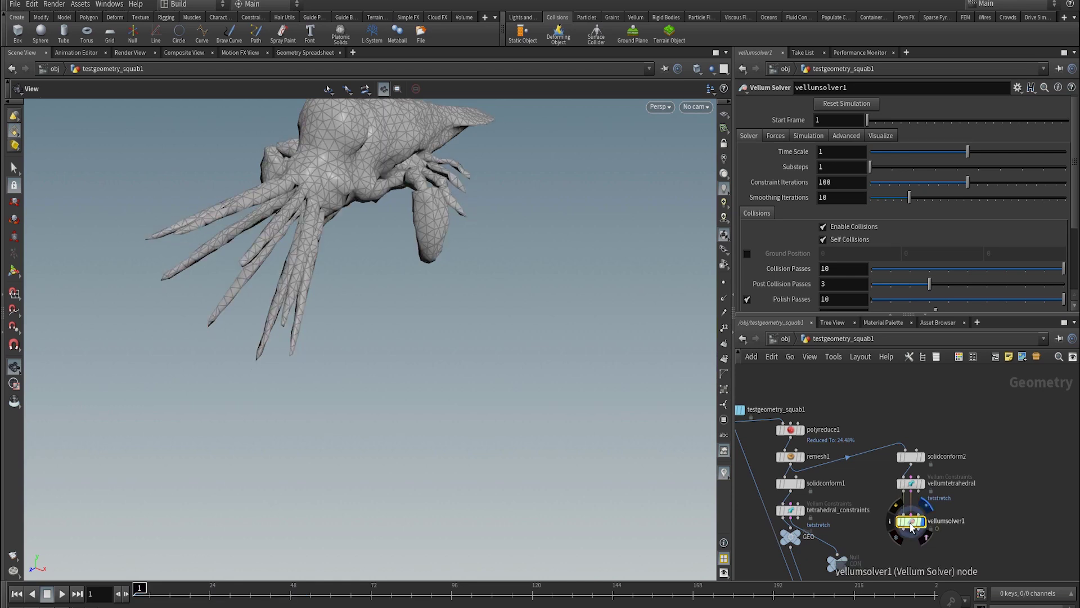
- Connect the vellumsolver1 geometry output to the third input of pointdeform1, replacing the keep_patch connection
scroll(957, 462, down, 3)
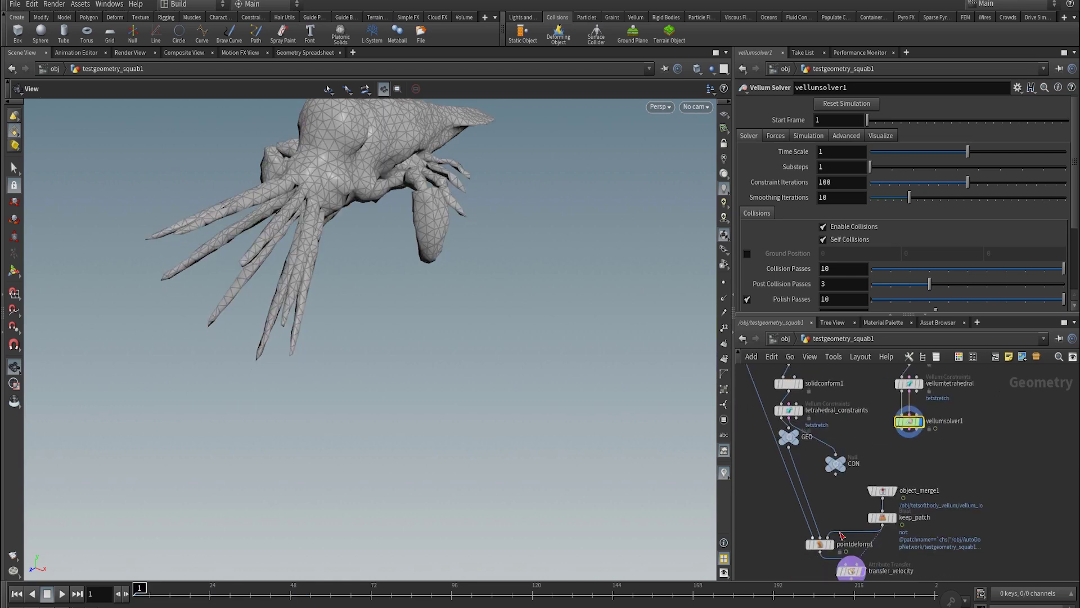
click(827, 537)
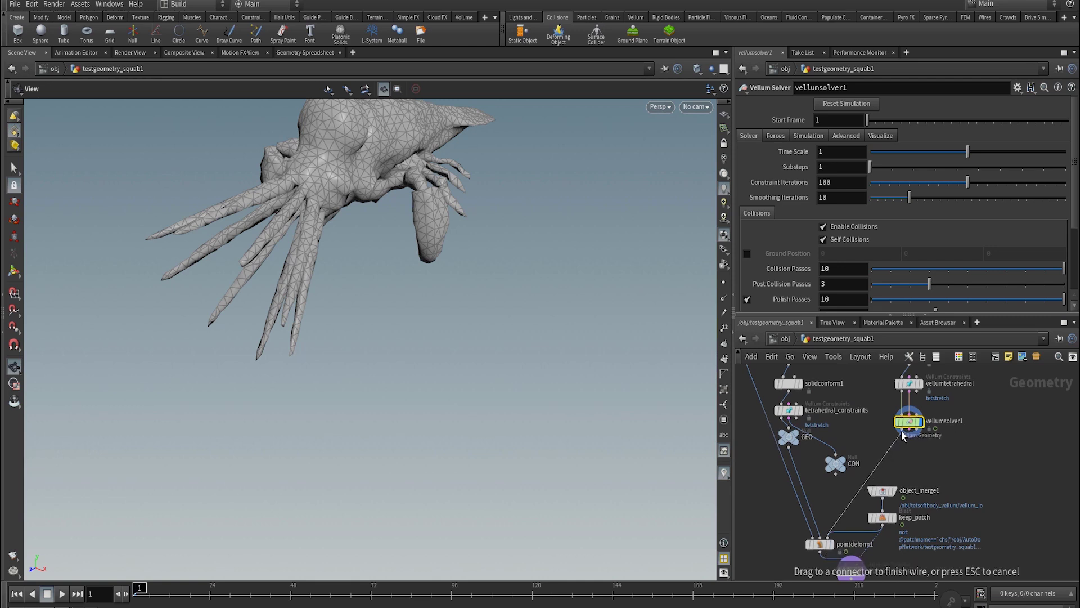
click(903, 434)
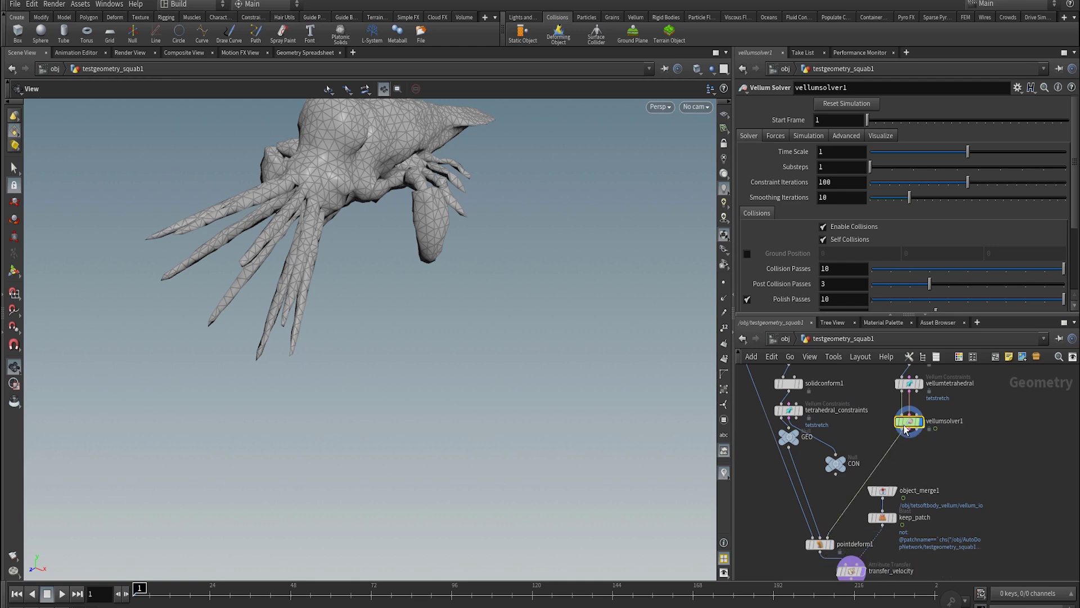
- Enable the Vellum solver's Ground Position and set its Y value to -0.7
click(769, 136)
click(750, 136)
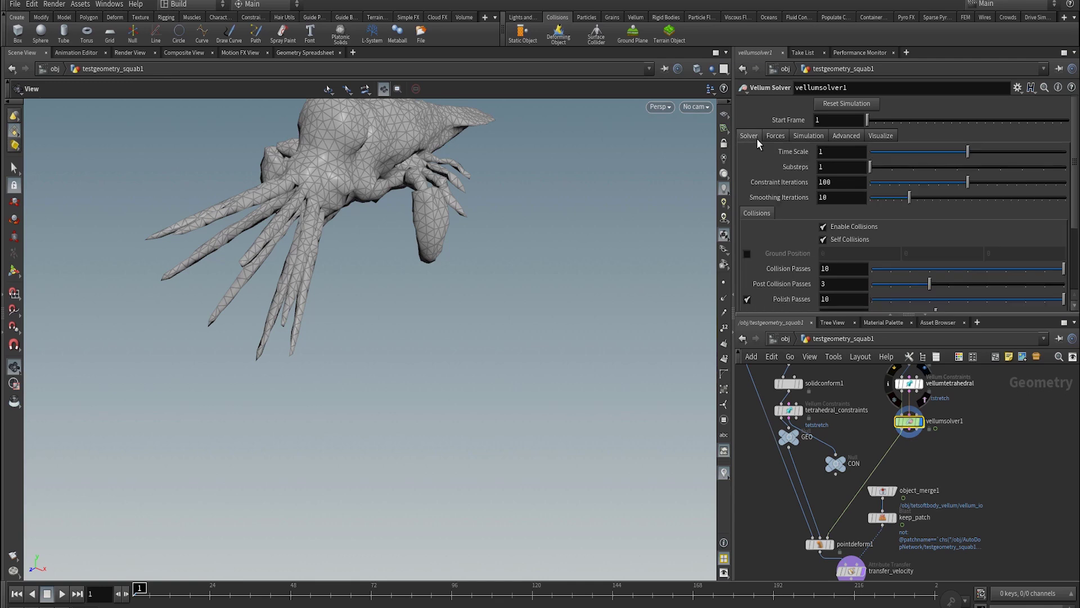
click(747, 254)
middle_drag(941, 255, 947, 250)
drag(237, 373, 237, 372)
key(Up)
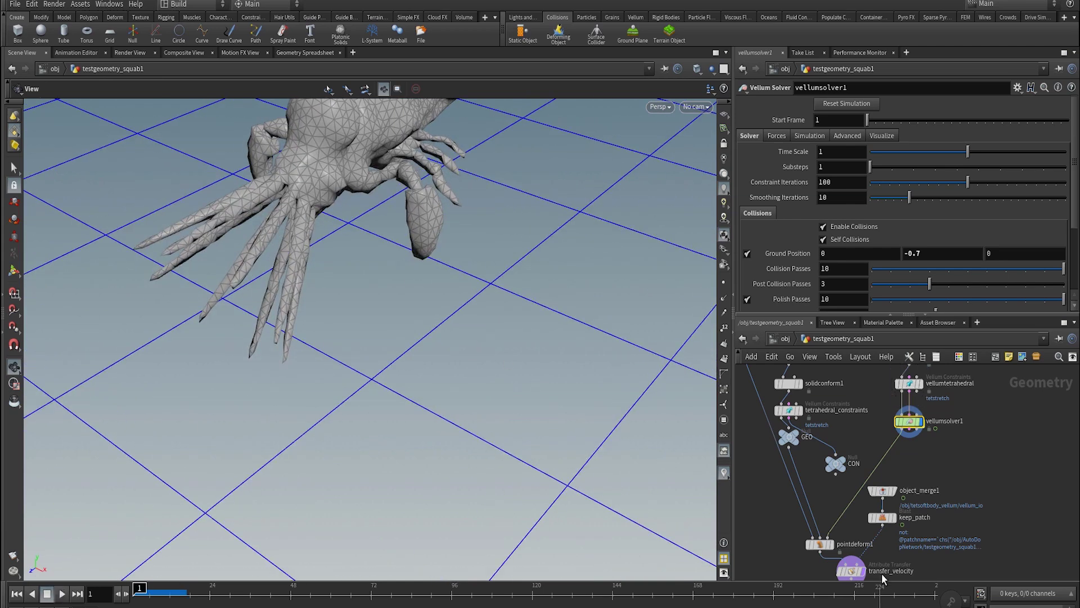
- Display the pointdeform1 result, play the simulation from a wider view of the squab, and return to frame 1
click(831, 543)
drag(525, 405, 345, 420)
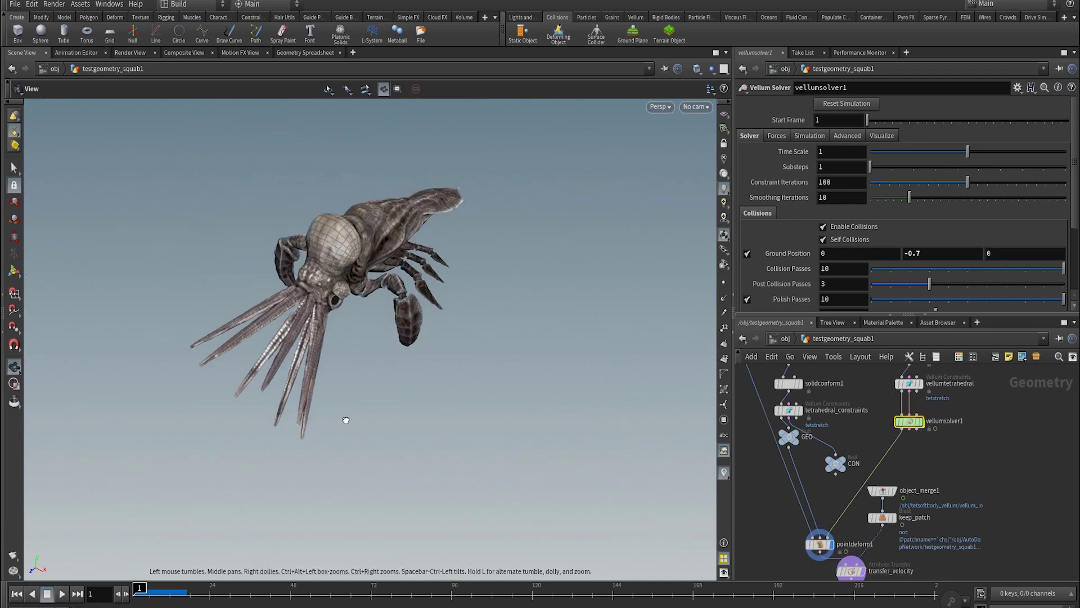
key(Up)
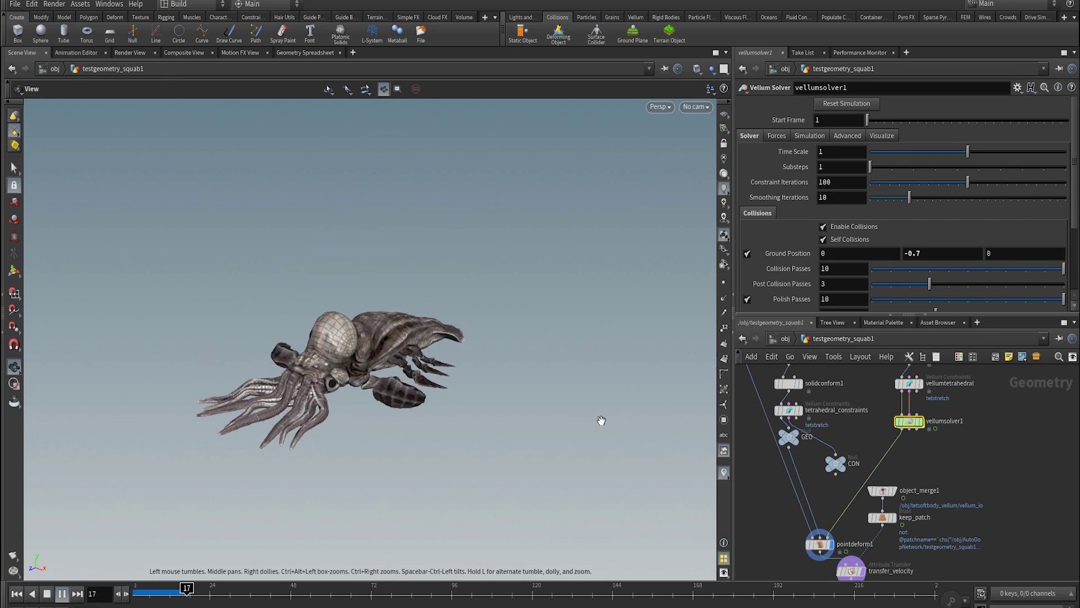
key(Up)
key(ctrl+Up)
- Set the solver's Constraint Iterations to 50 and Smoothing Iterations to 5, play the simulation, and return to frame 1
click(842, 182)
text(5)
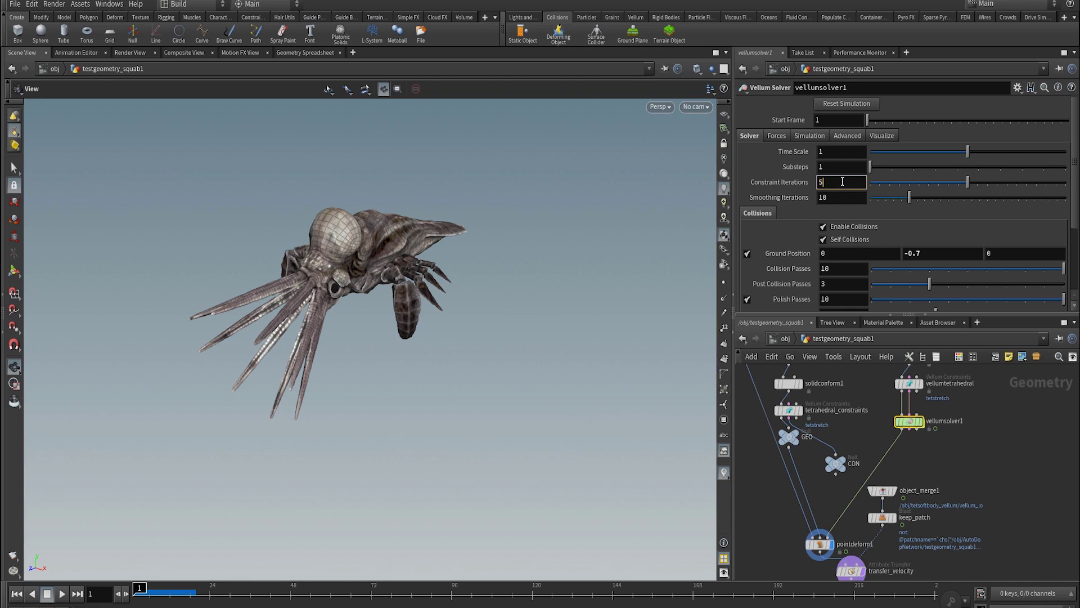
text(0)
key(Tab)
text(5)
key(Return)
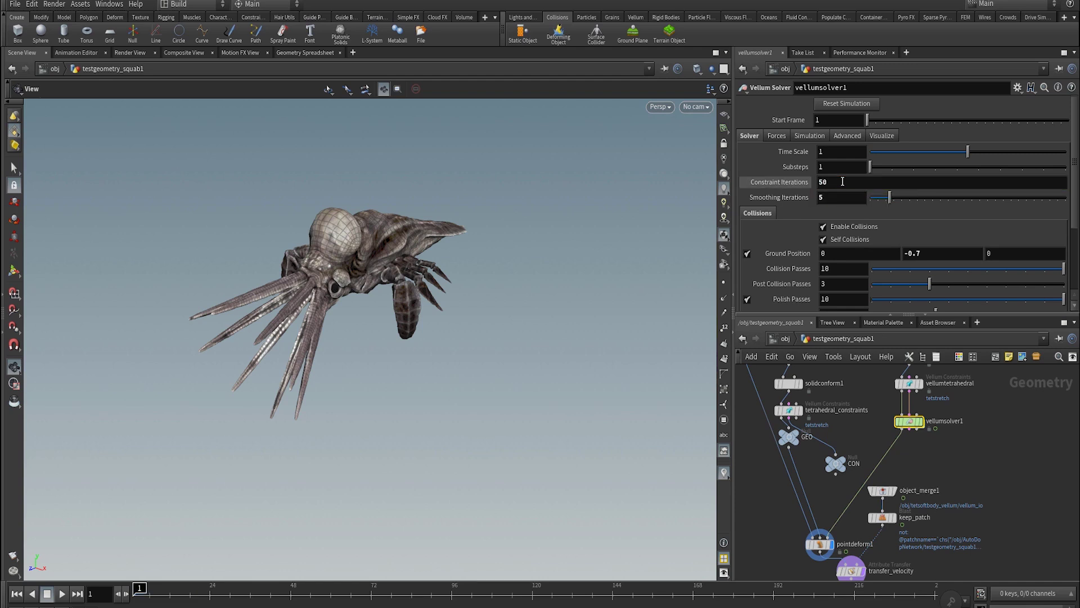
key(Up)
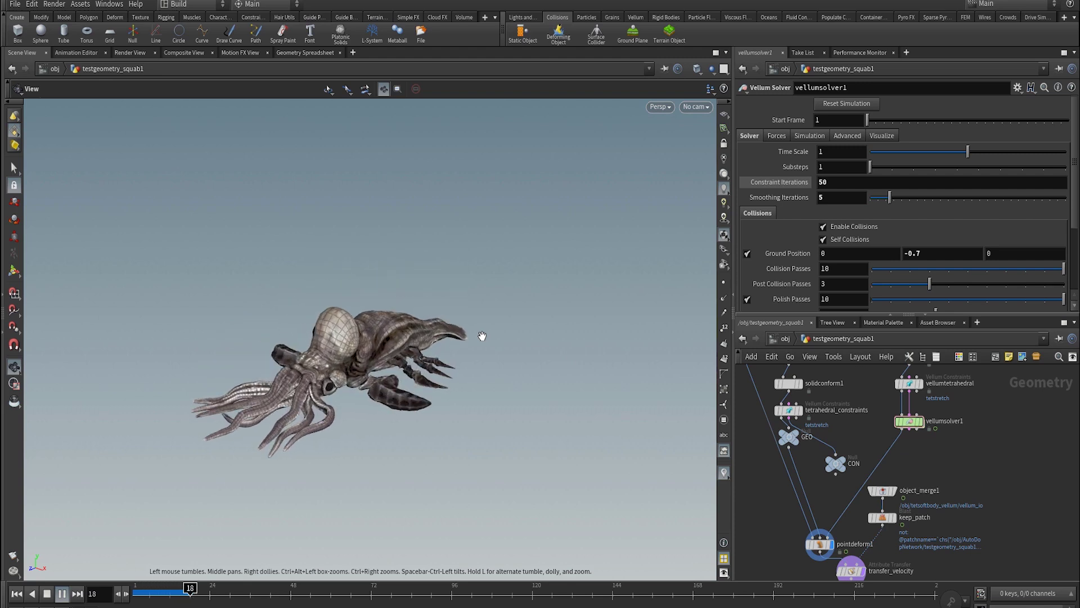
key(ctrl+Up)
- Set the Stretch Stiffness multiplier of vellumtetrahedral to 0.1
middle_drag(854, 444, 872, 522)
mouse_move(806, 495)
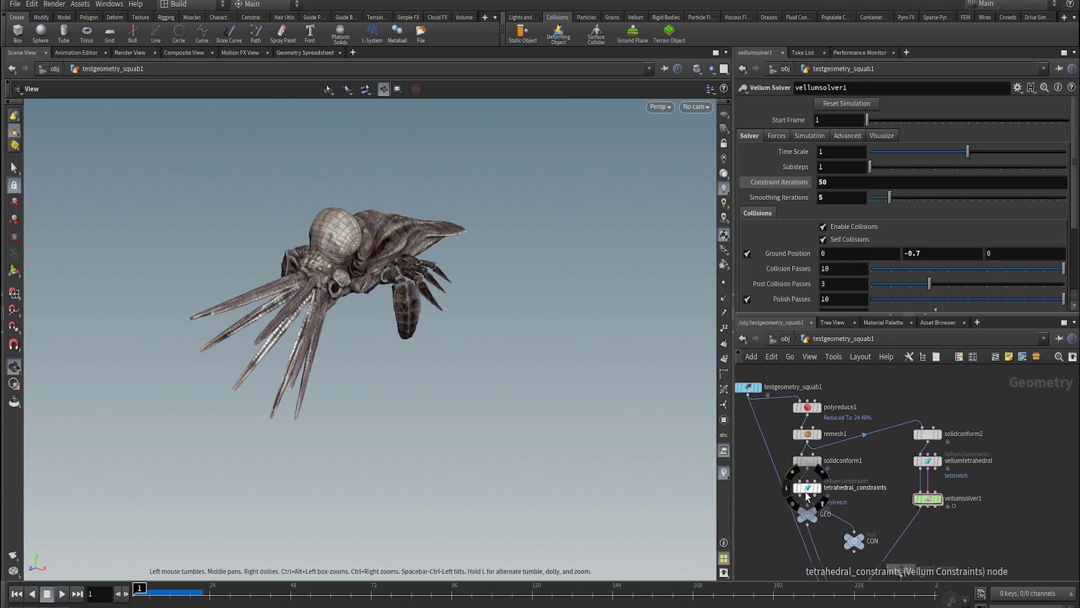
click(938, 461)
click(930, 462)
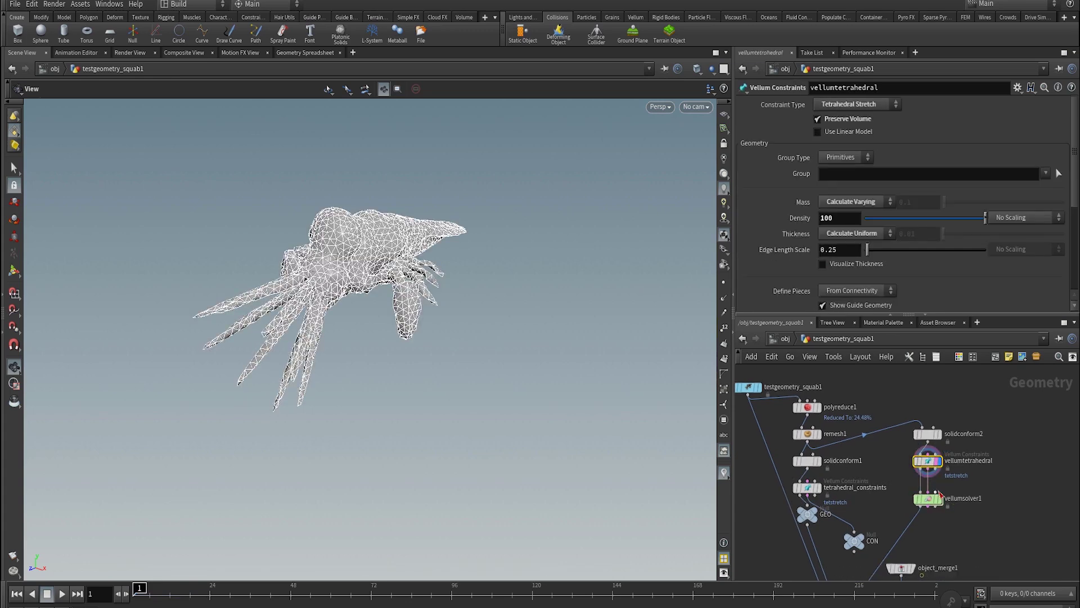
scroll(975, 237, down, 4)
click(960, 242)
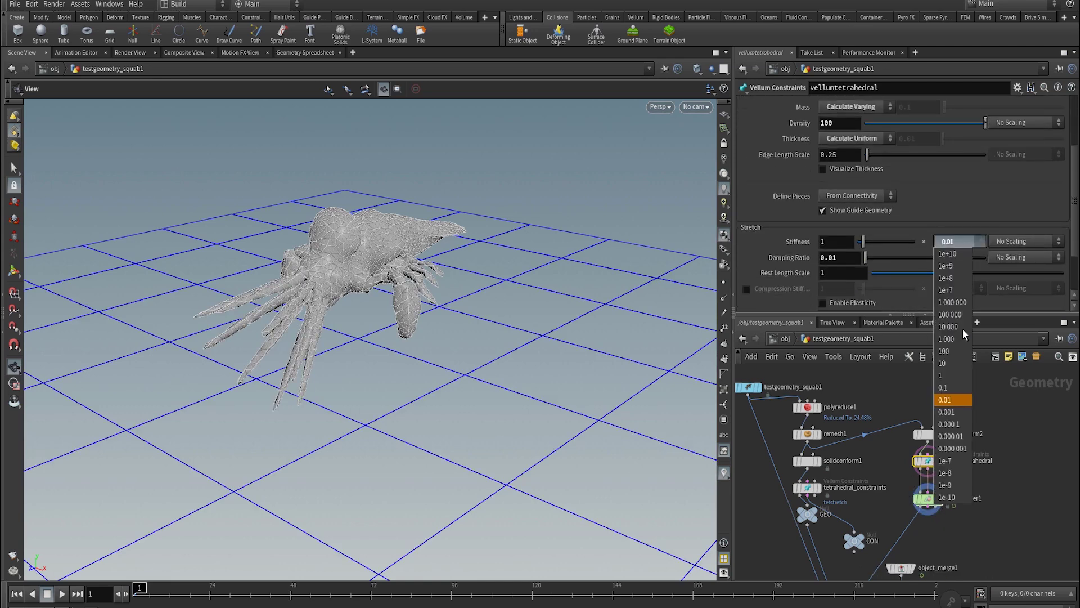
click(960, 386)
- Display pointdeform1 again, replay the stiffer squab hitting the ground, and return to frame 1
middle_drag(900, 540, 889, 467)
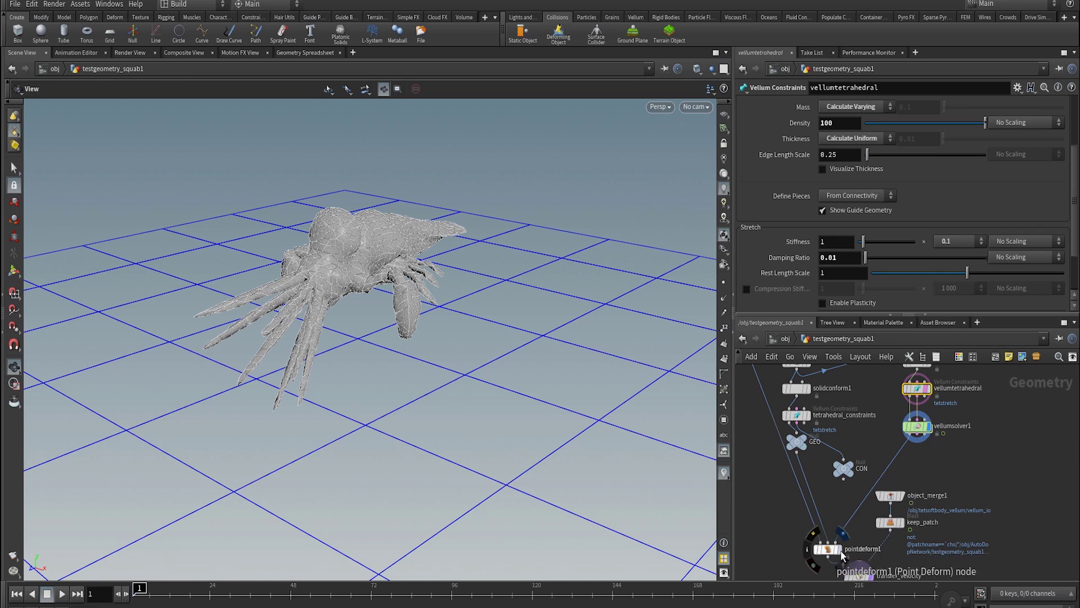
click(841, 553)
key(Up)
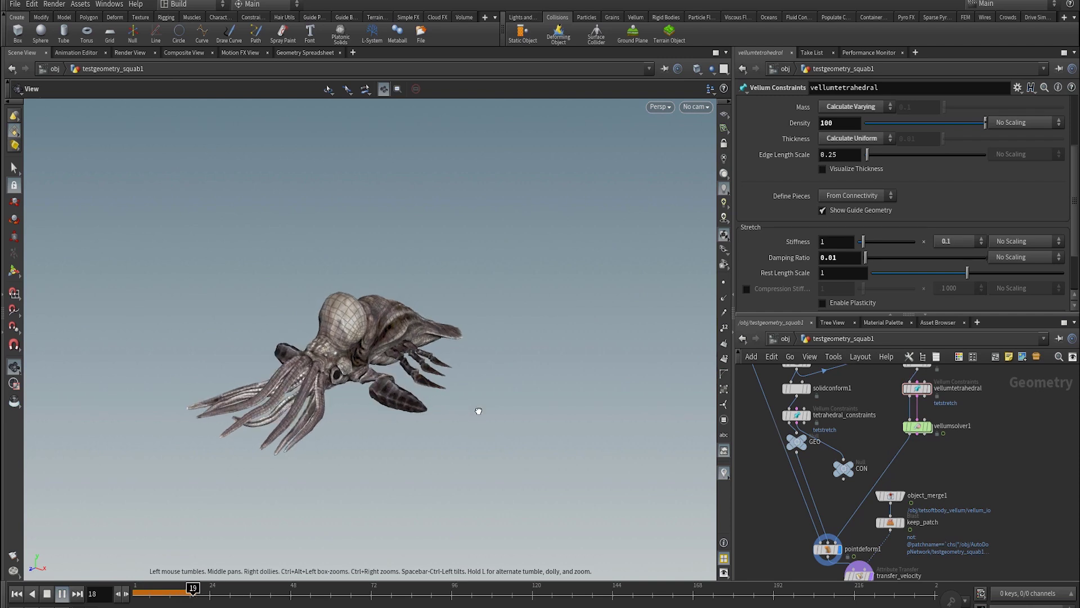
key(ctrl+Up)
key(Up)
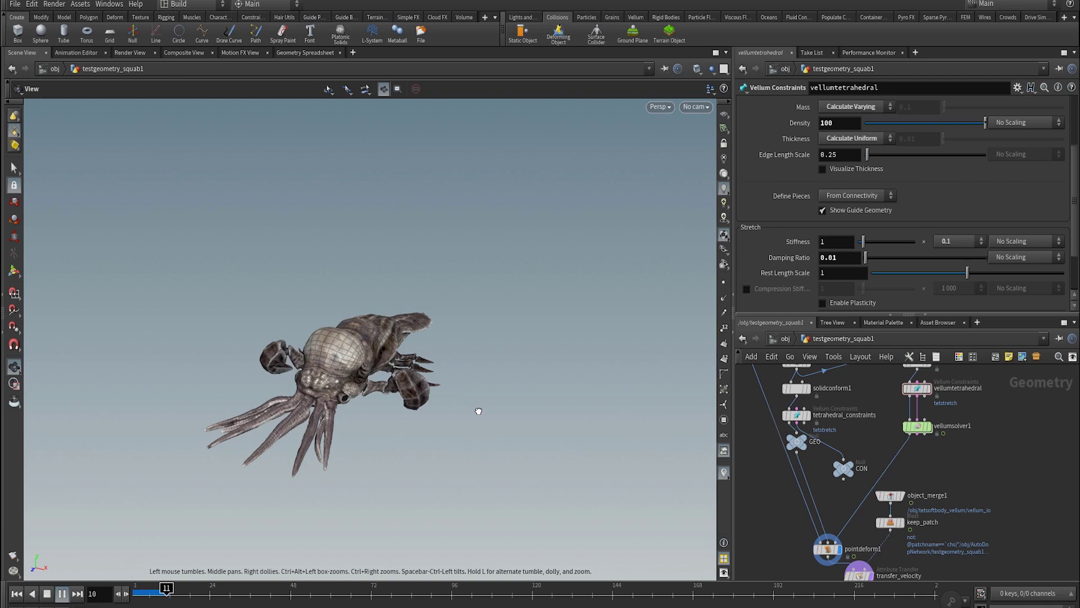
key(ctrl+Up)
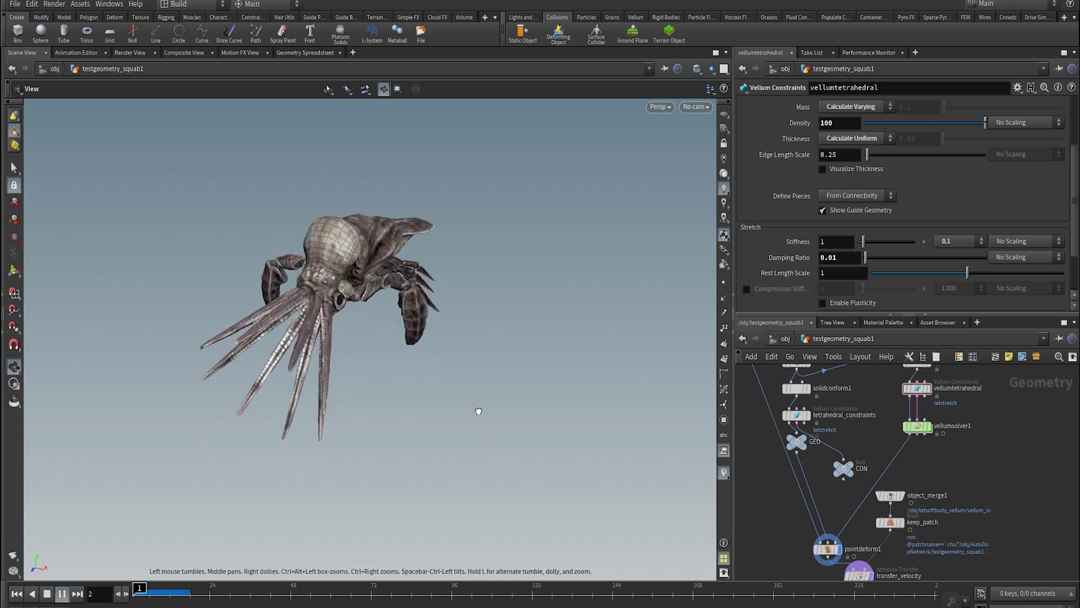
key(ctrl+Up)
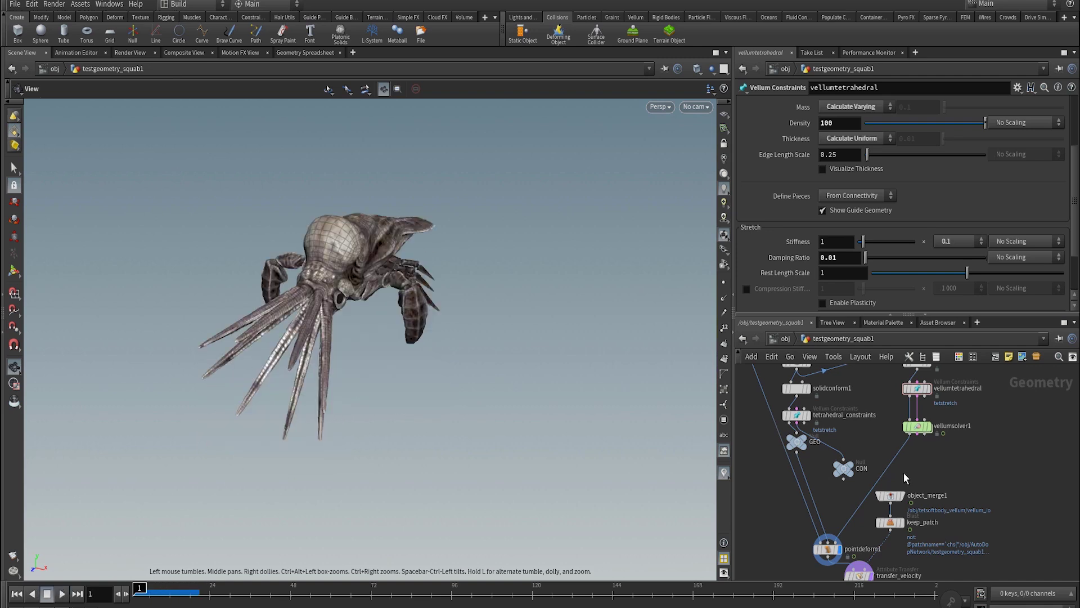
- Insert a Vellum Constraints node between vellumtetrahedral and vellumsolver1
drag(917, 426, 917, 442)
key(Tab)
text(vc)
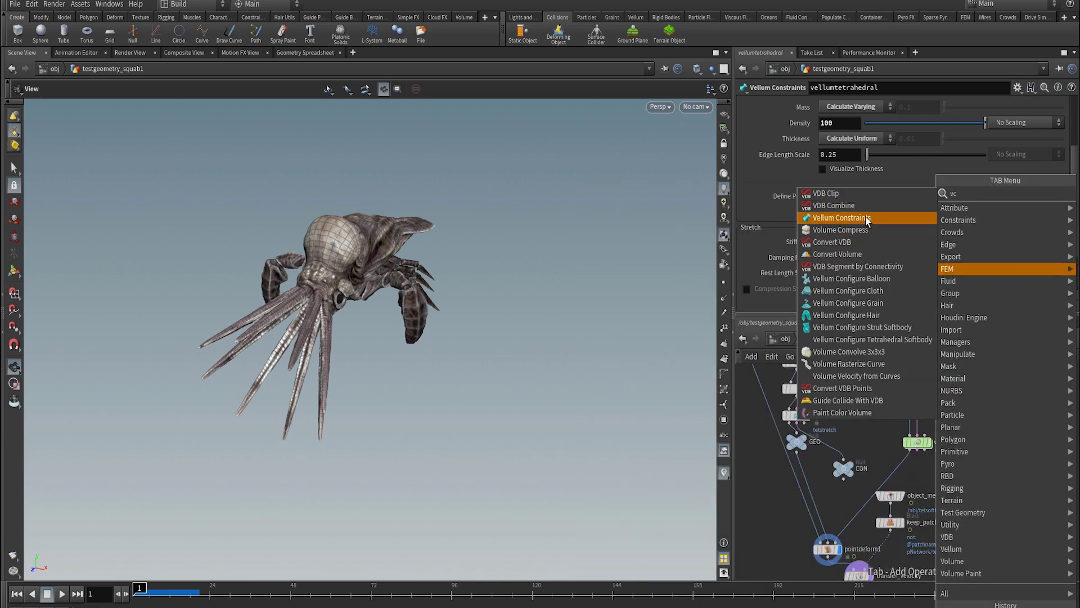
click(866, 219)
click(914, 421)
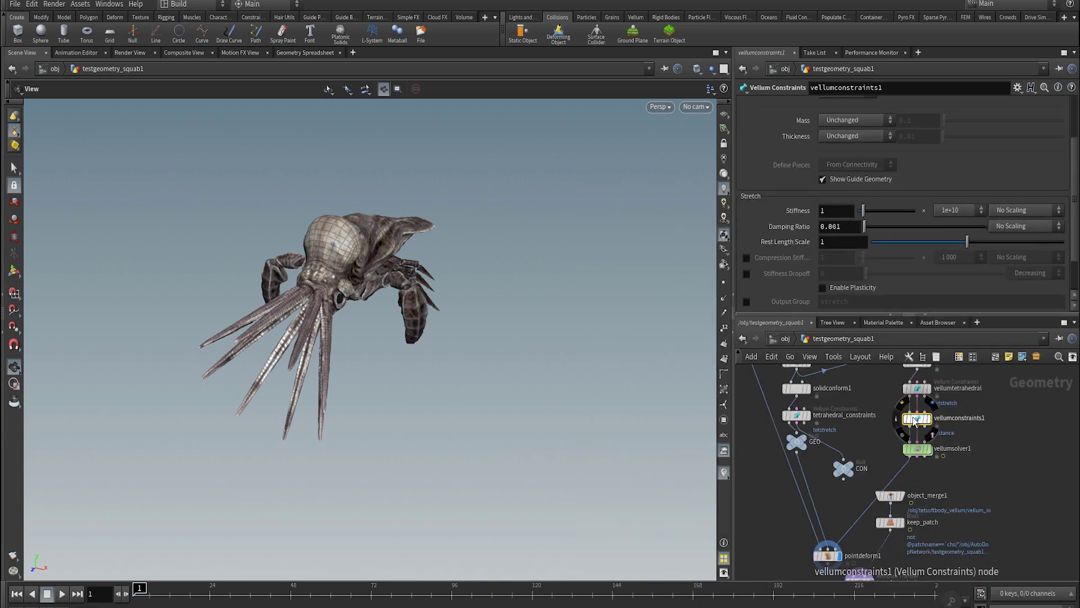
- Set the vellumconstraints1 type to Pin to Target and assign the points at the top of the squab's head as its group
scroll(903, 161, up, 3)
click(855, 104)
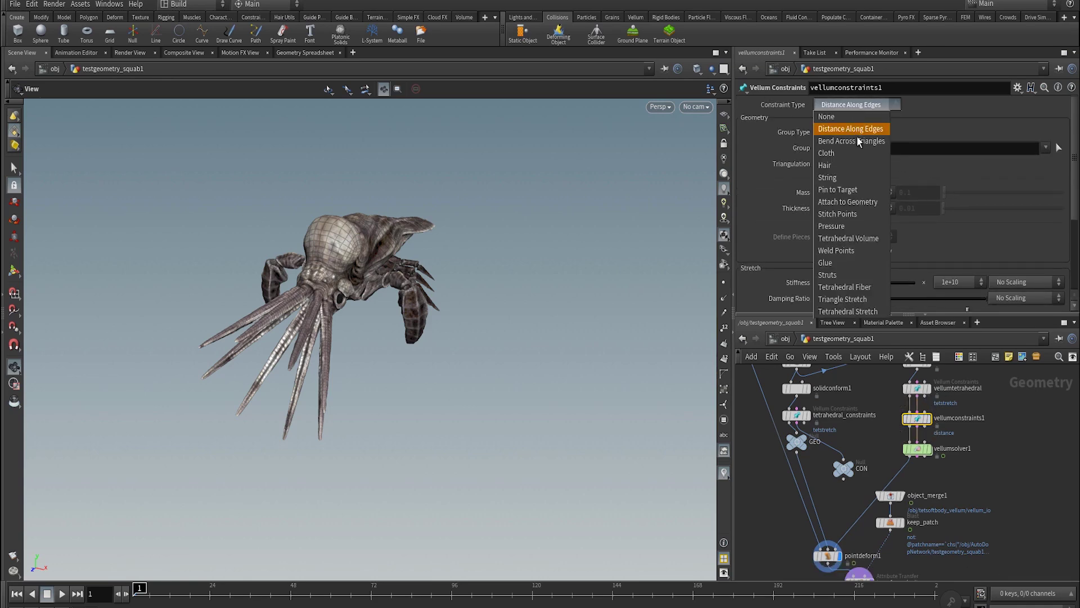
click(859, 191)
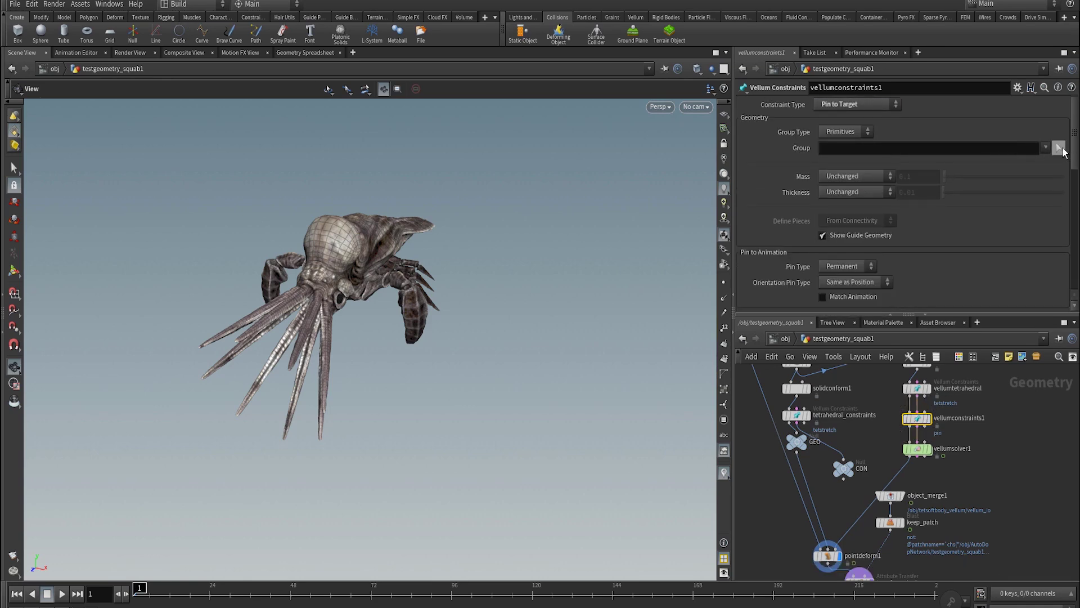
click(1059, 149)
key(2)
mouse_move(346, 215)
alt+mouse_down()
mouse_move(265, 193)
mouse_move(339, 190)
mouse_move(367, 212)
alt+mouse_up()
key(Return)
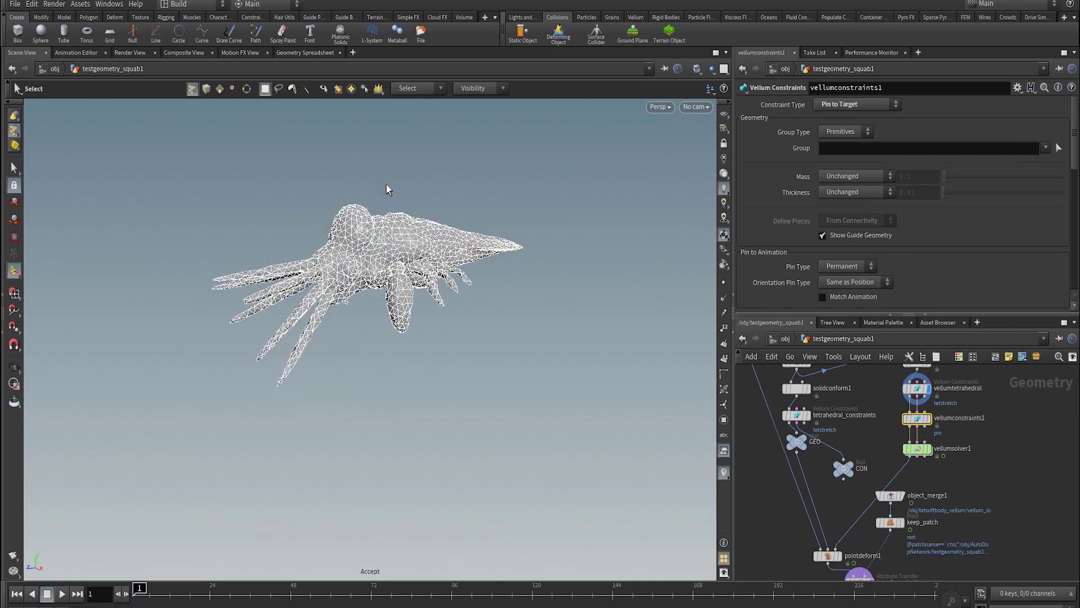
- Play the pinned simulation while examining how the squab hangs from its head, and return to frame 1
key(Up)
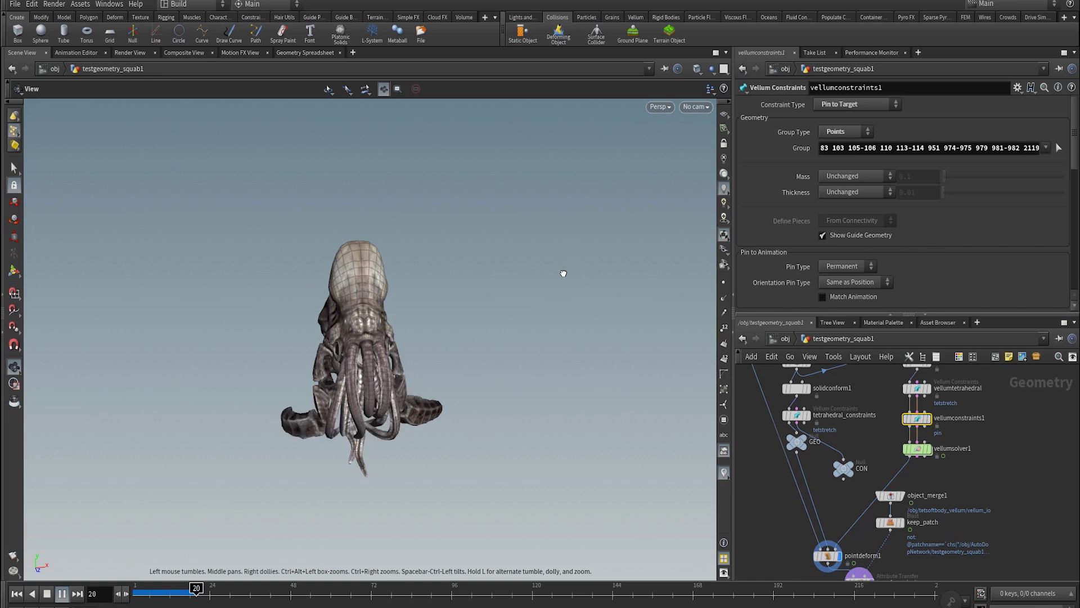
drag(502, 275, 570, 259)
key(ctrl+Up)
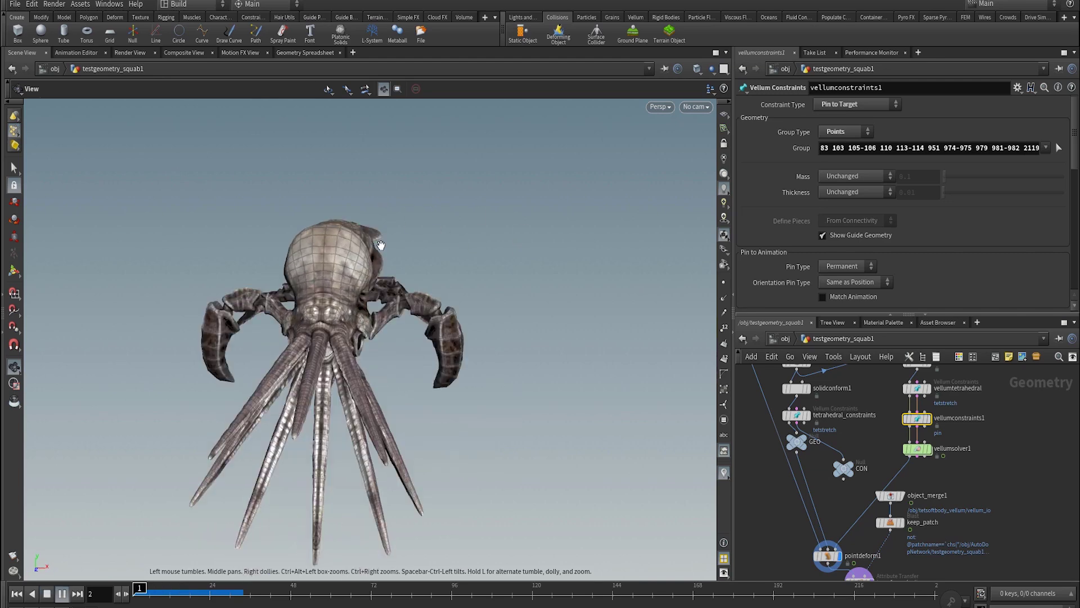
key(ctrl+Up)
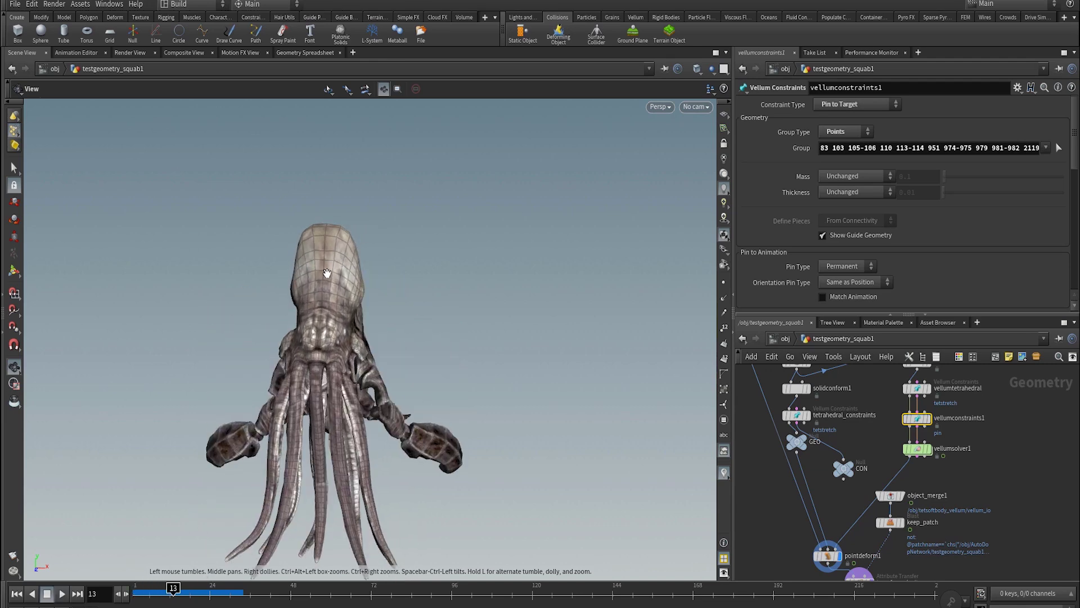
key(ctrl+Up)
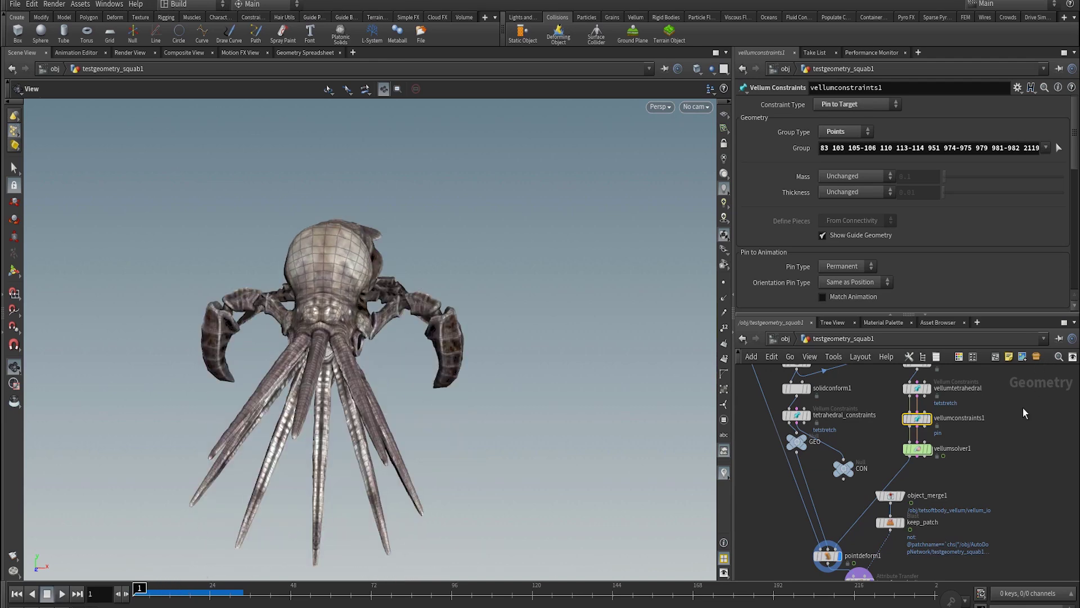
- Turn off Preserve Volume on vellumtetrahedral, play the hanging squab from several angles, and return to frame 1
click(916, 389)
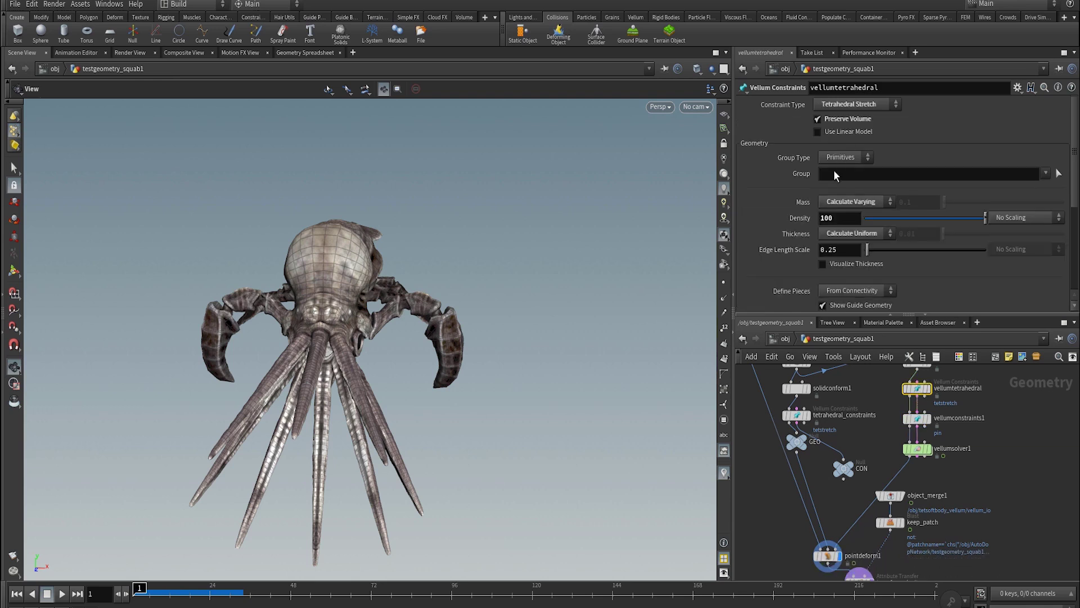
key(Up)
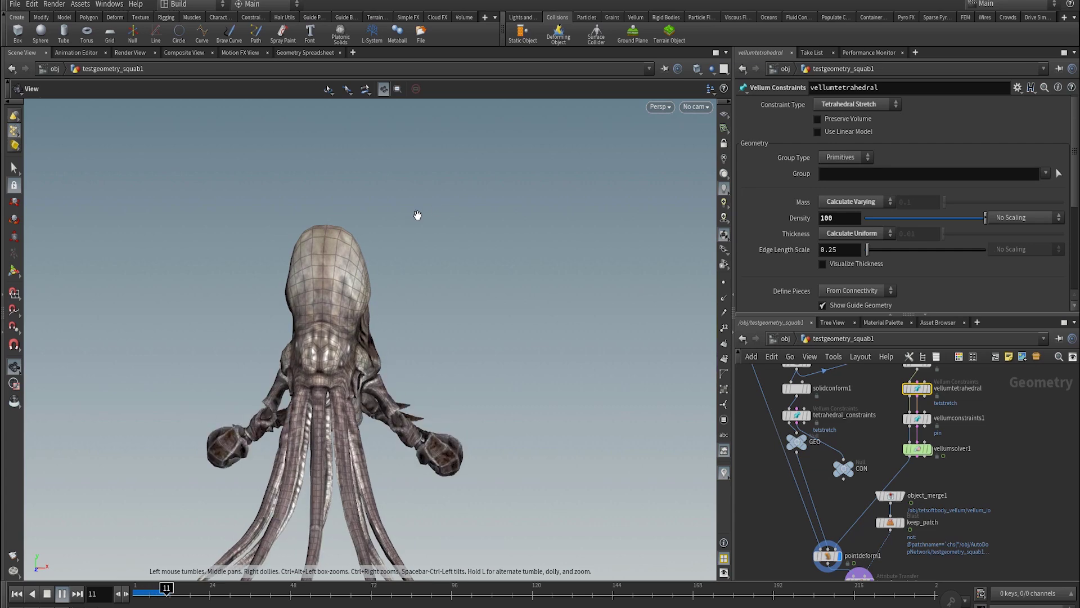
key(Up)
drag(520, 269, 268, 298)
key(Up)
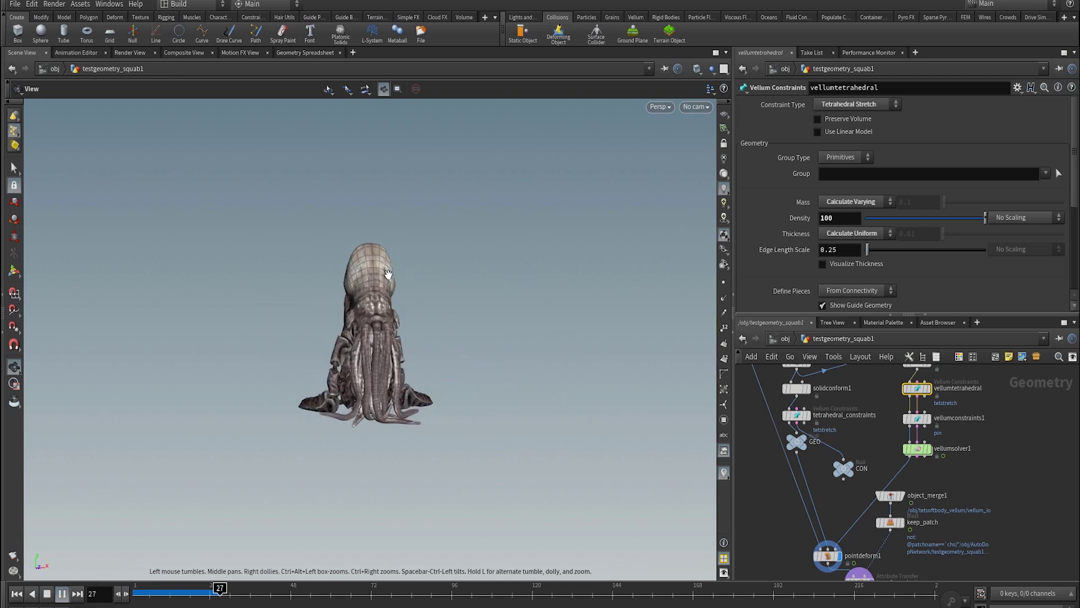
drag(323, 286, 287, 289)
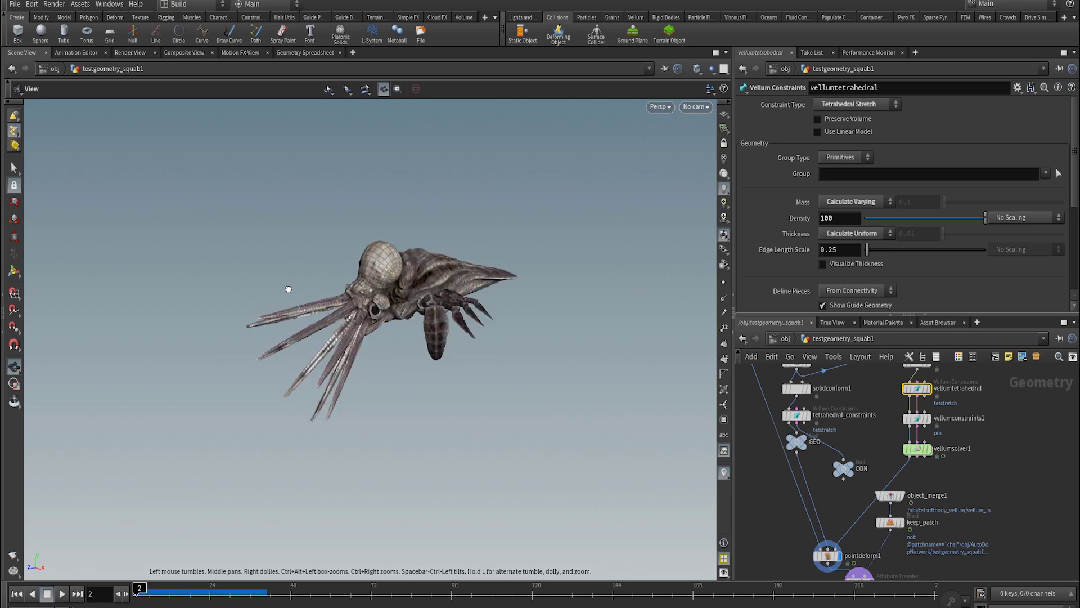
drag(330, 303, 482, 319)
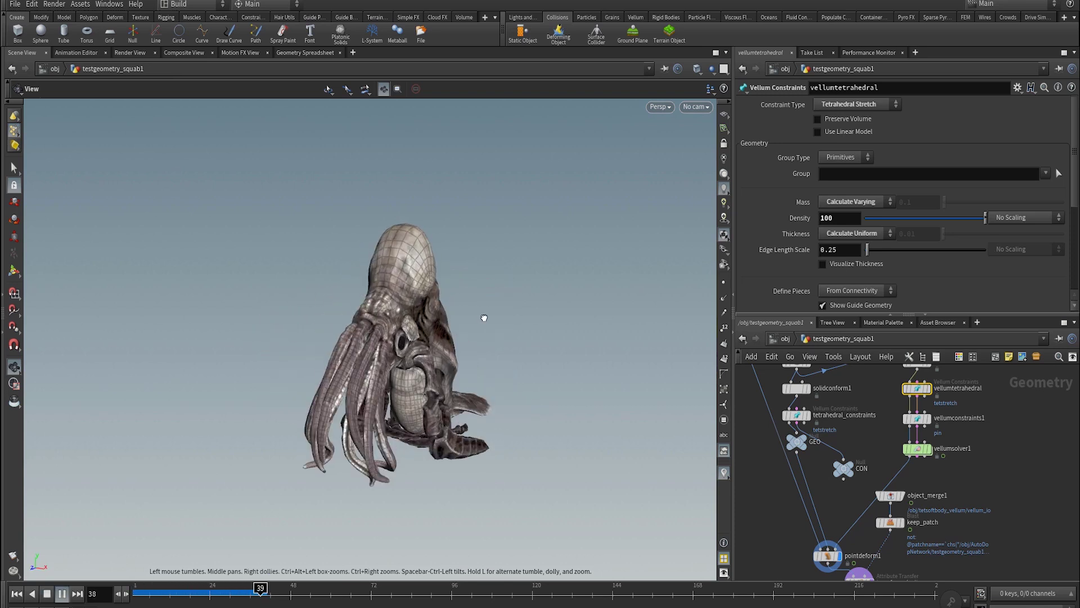
key(ctrl+Left)
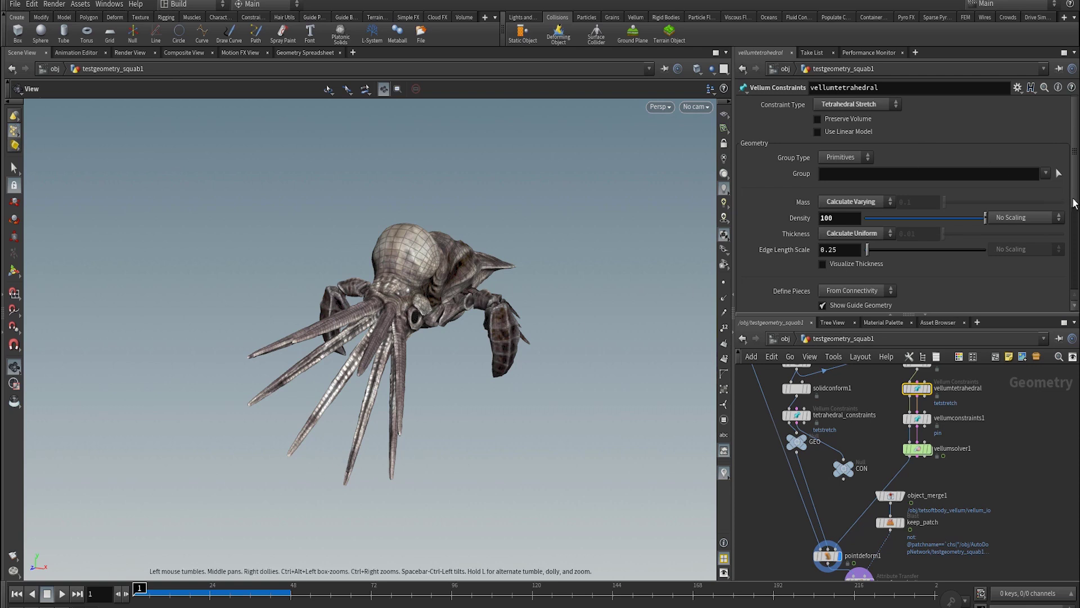
- Change the stretch stiffness multiplier on vellumtetrahedral and turn on Use Linear Model
drag(518, 283, 479, 272)
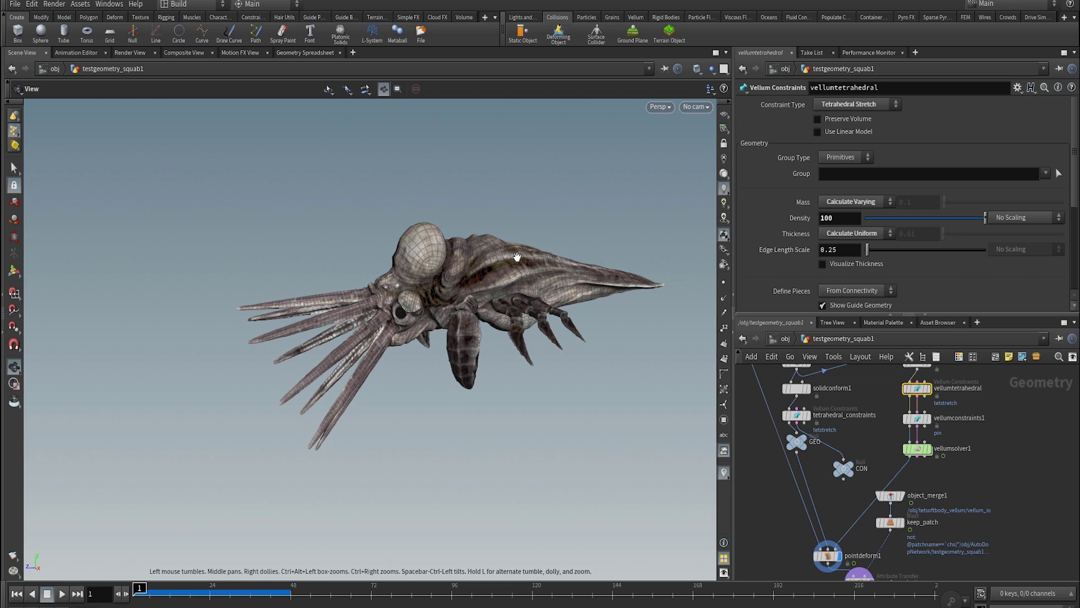
scroll(1075, 190, down, 5)
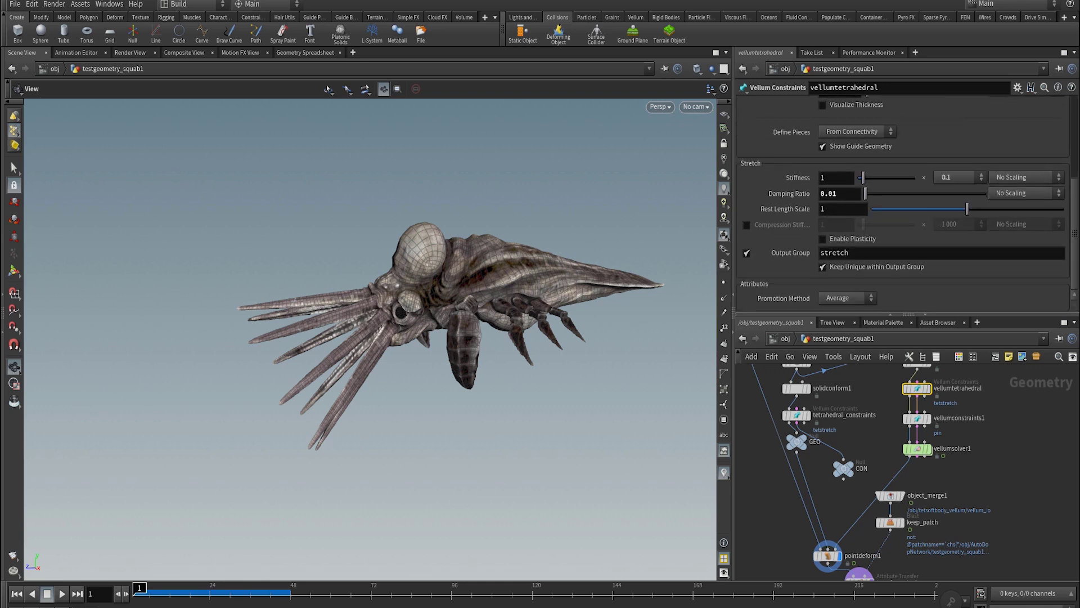
click(948, 178)
click(951, 190)
drag(1076, 195, 1071, 96)
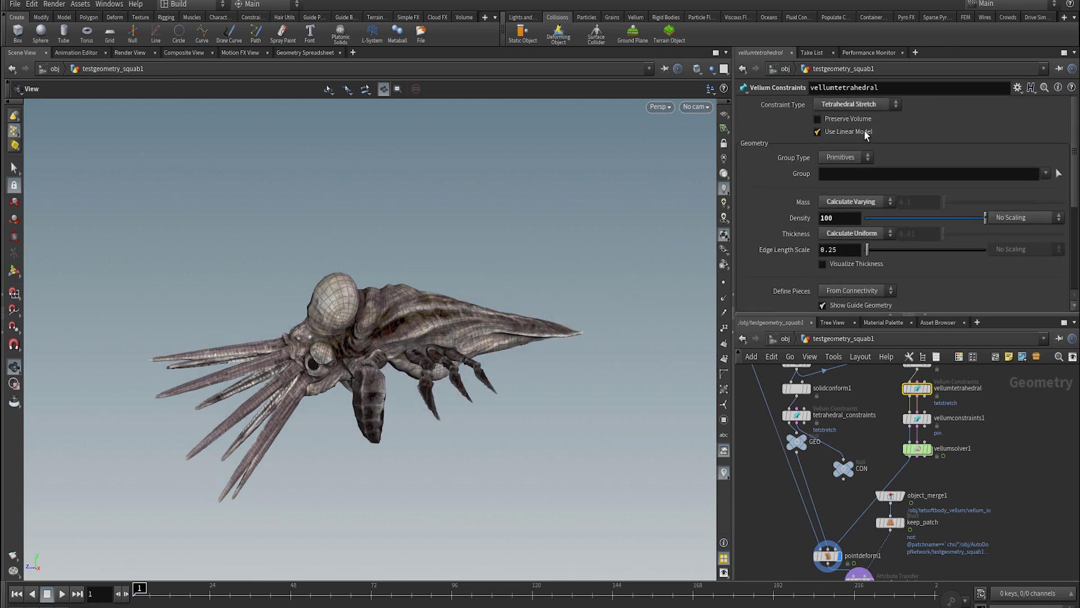
- Play the pinned squab with the linear model, examining its sag from another angle, and return to frame 1
drag(523, 288, 460, 265)
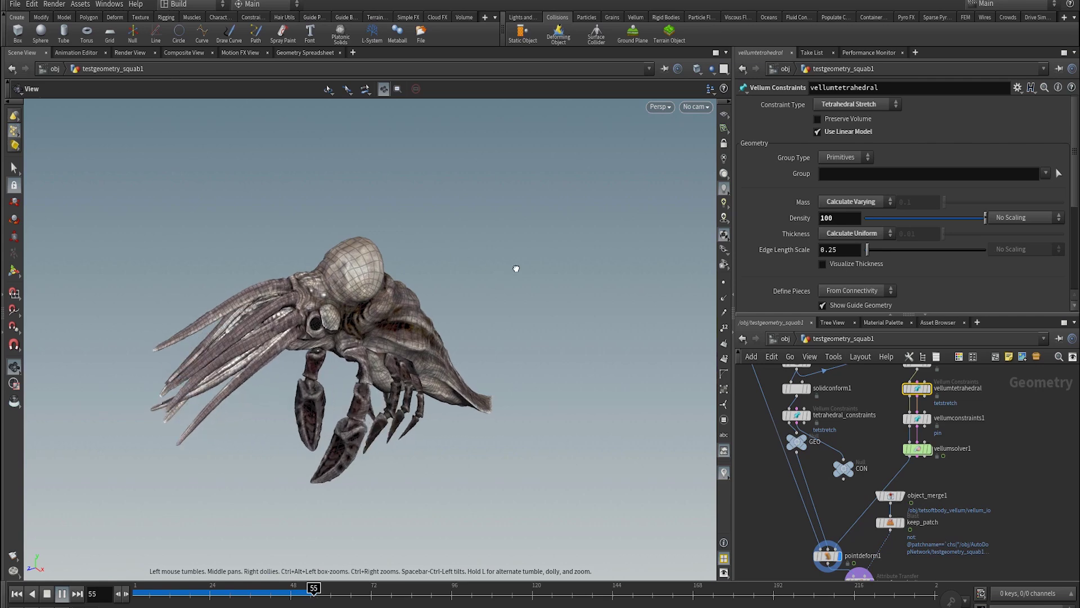
key(ctrl+Up)
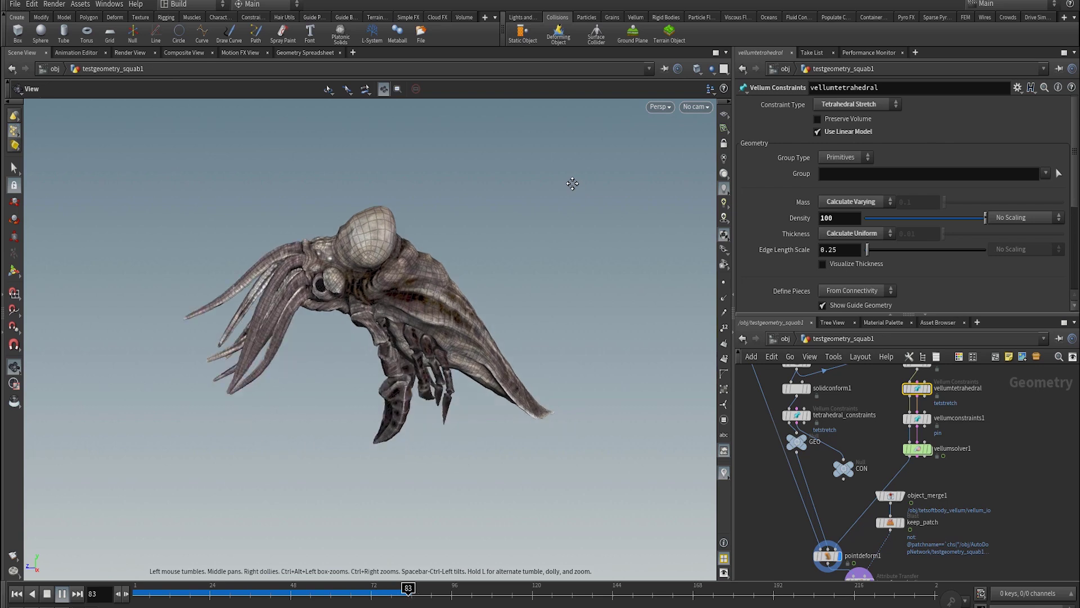
key(ctrl+Up)
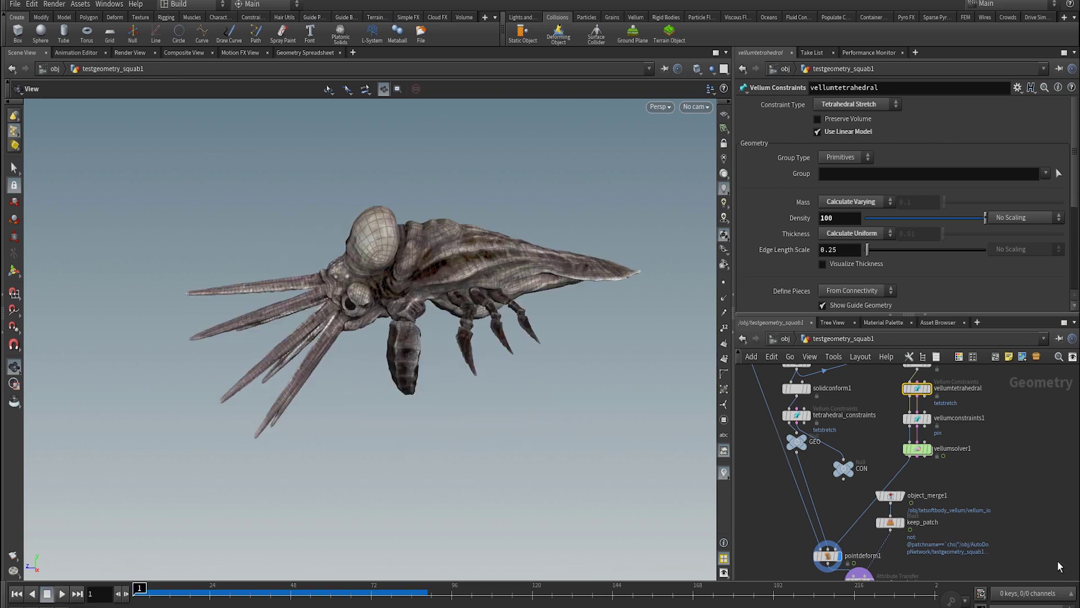
- Bypass the pin constraint vellumconstraints1 and play the unpinned squab falling onto the ground while viewing it from several angles
click(927, 452)
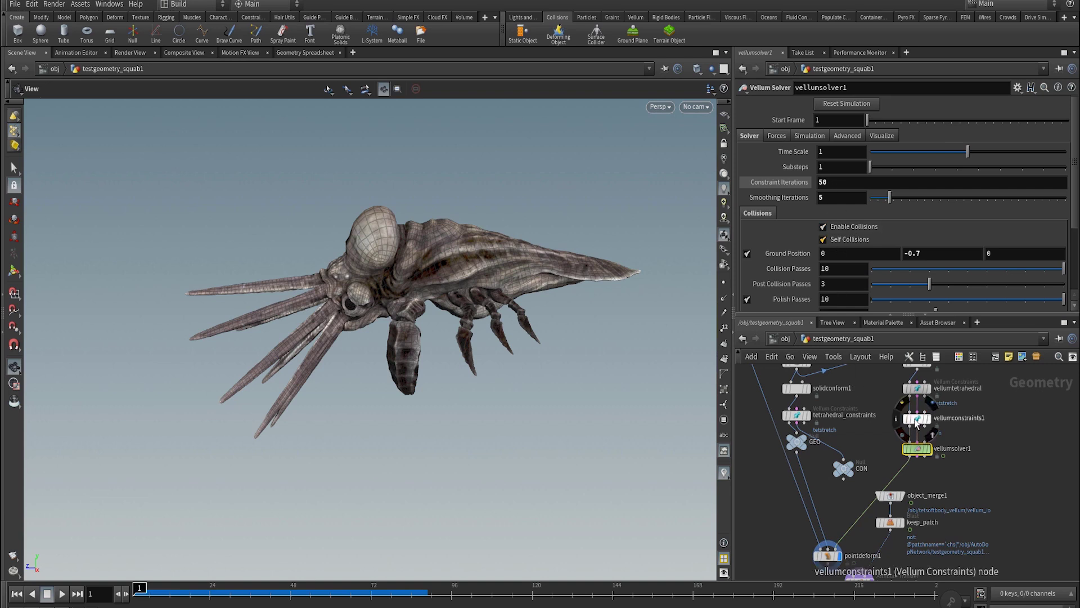
click(906, 419)
key(Up)
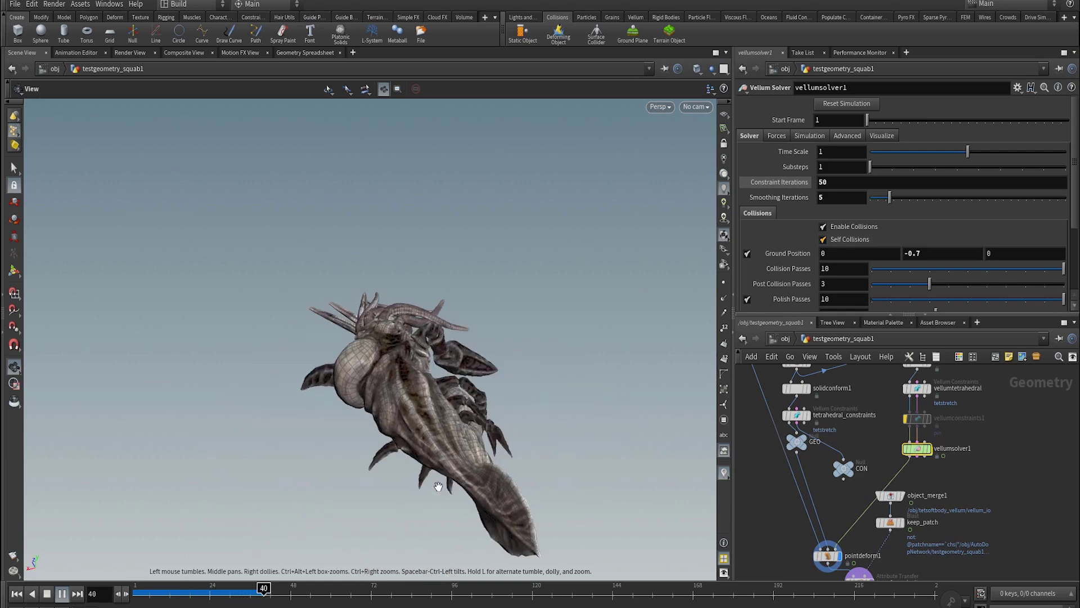
drag(622, 367, 252, 468)
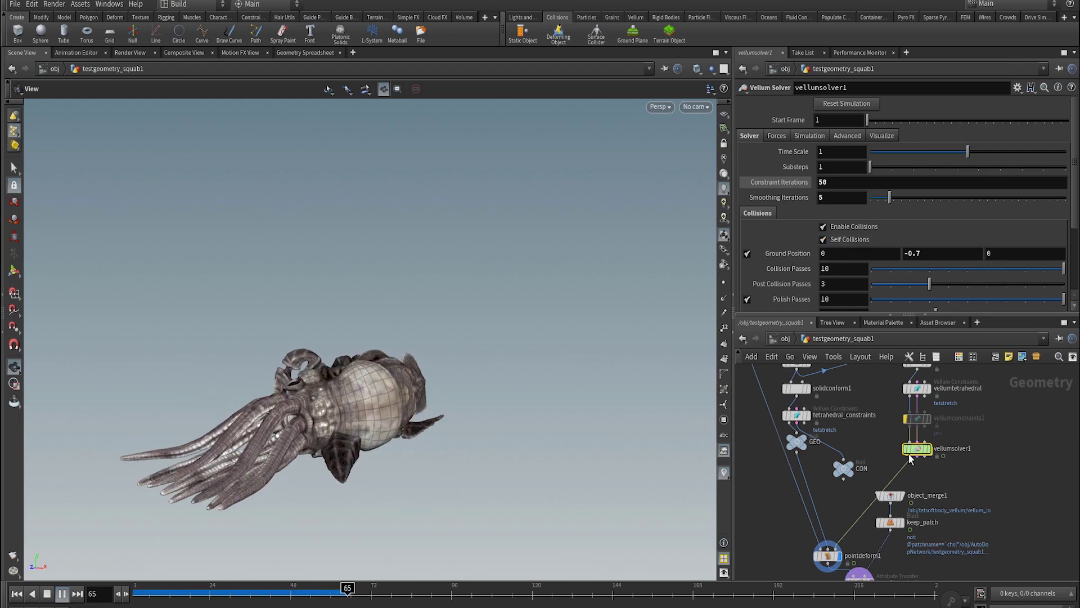
- Select vellumtetrahedral, replay the squab's drop from frame 1, and return to the first frame
click(917, 387)
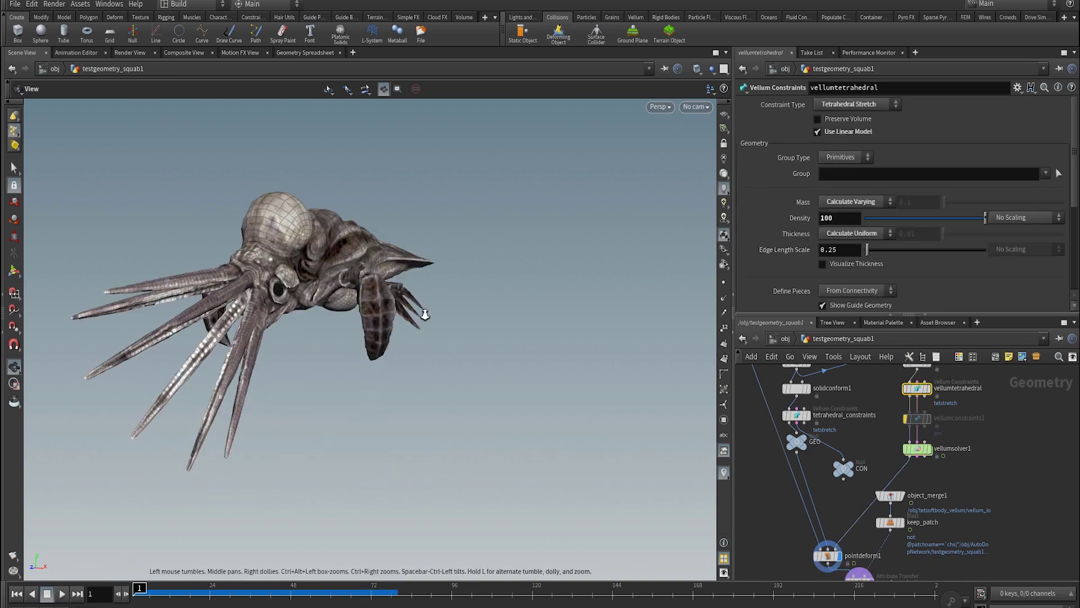
key(ctrl+Up)
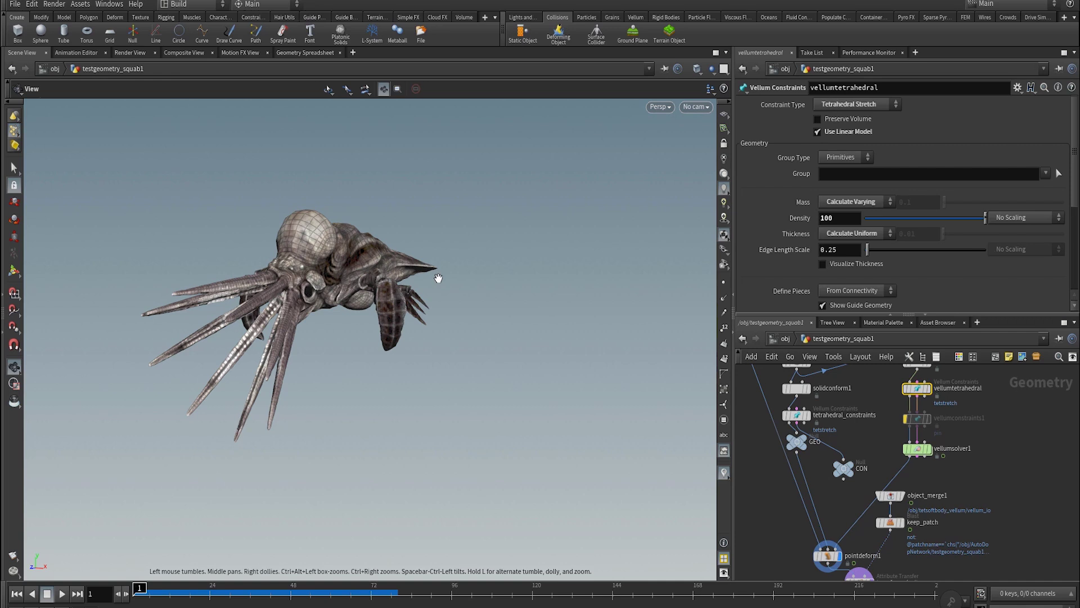
key(Up)
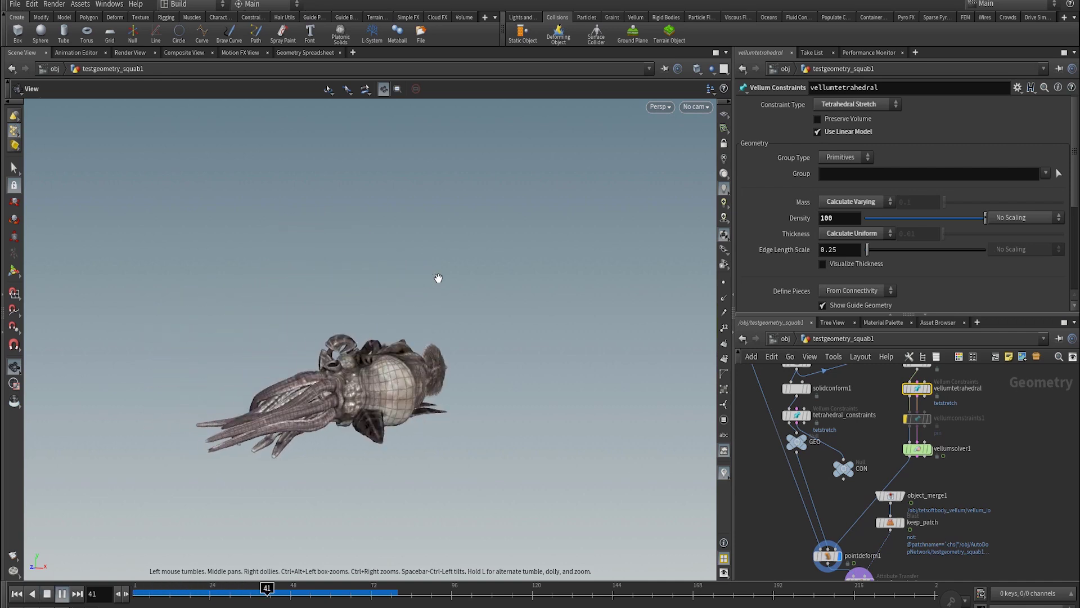
key(ctrl+Up)
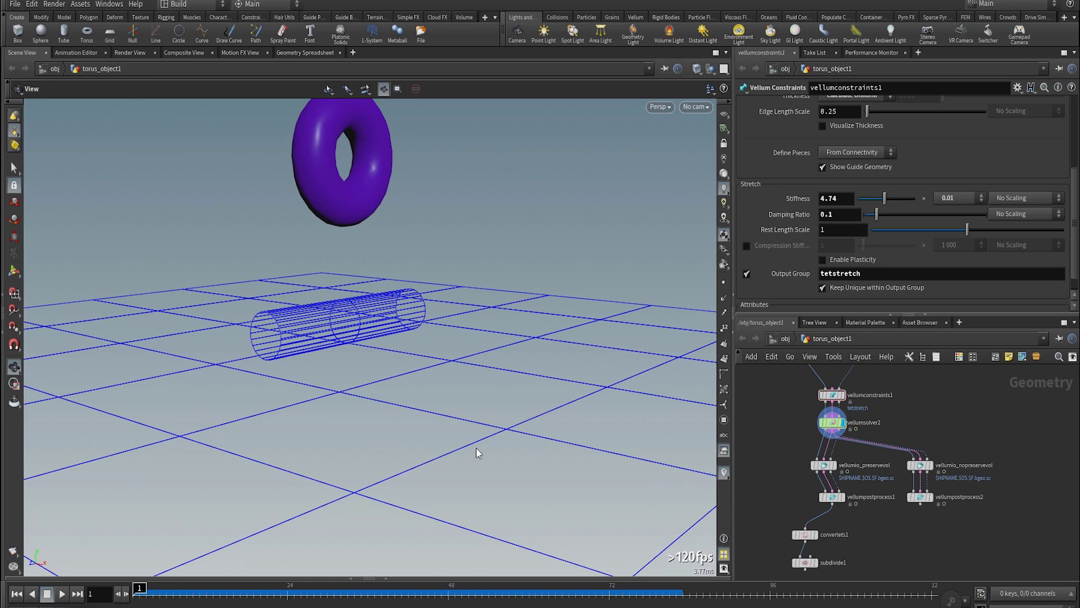
- Play the torus falling onto the cylinder collider and examine its stretch coloring from several angles around frame 14
key(Up)
mouse_move(416, 393)
mouse_down()
mouse_move(424, 424)
mouse_move(424, 400)
mouse_up()
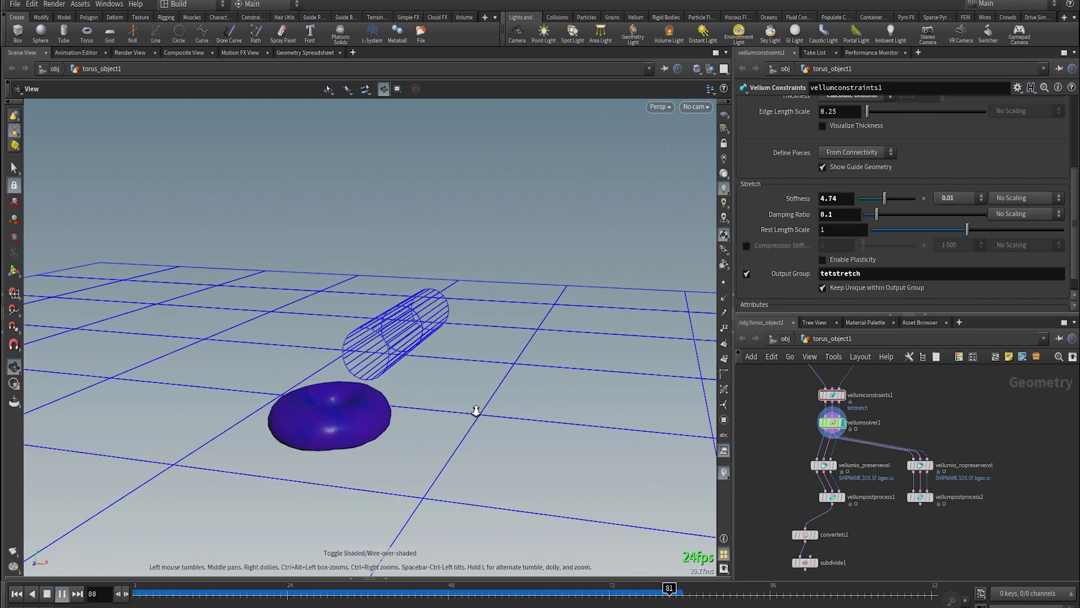
key(ctrl+Up)
key(Up)
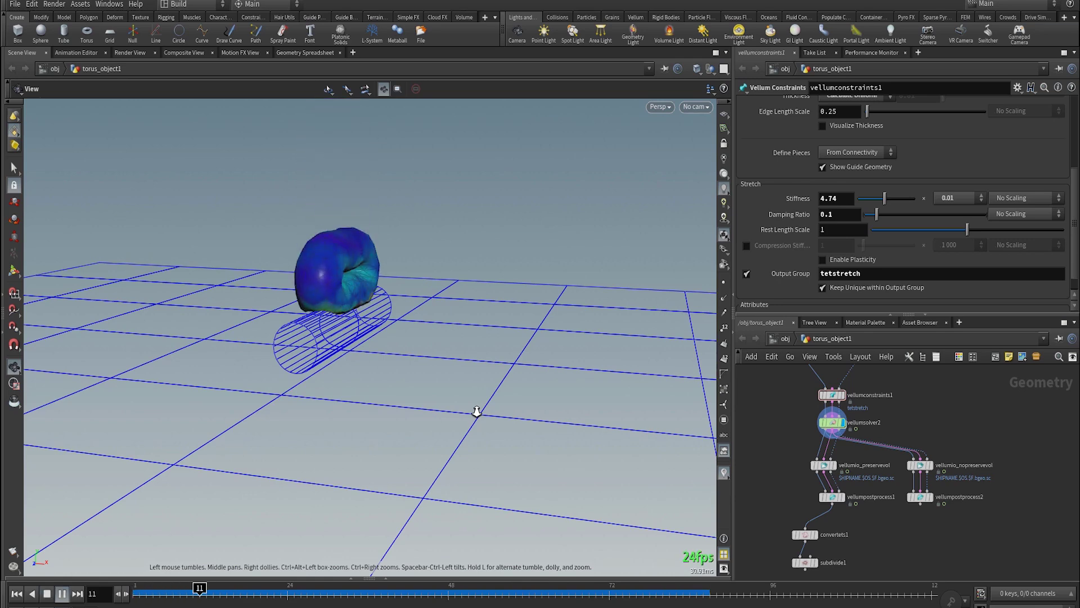
key(Up)
right_drag(404, 350, 507, 367)
drag(507, 366, 317, 274)
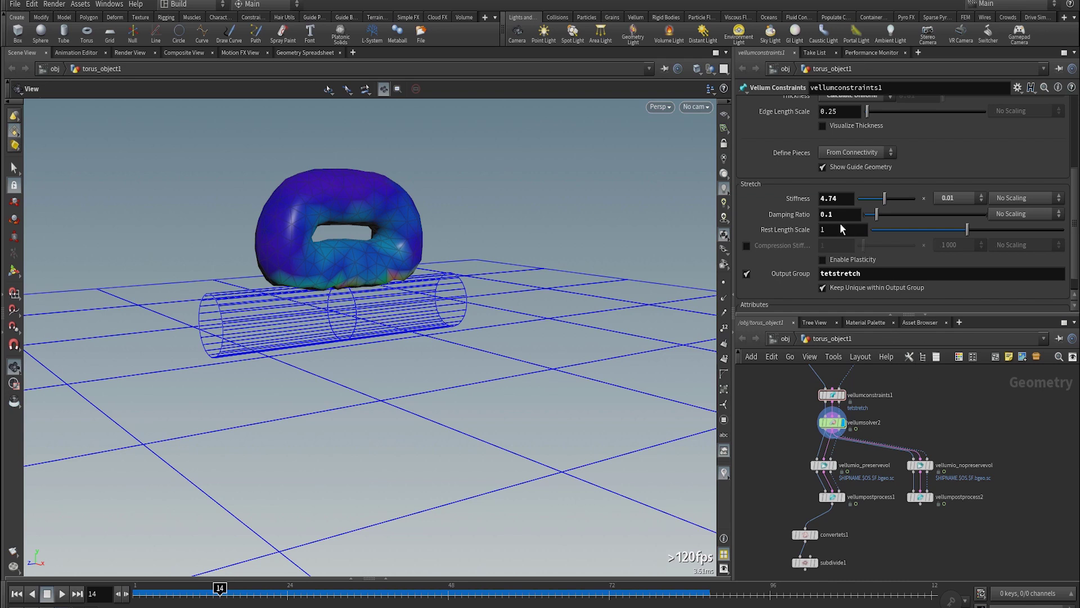
- Turn on Enable Plasticity for the torus's vellumconstraints1 and review its threshold, rate and hardening settings
scroll(840, 224, down, 1)
click(831, 393)
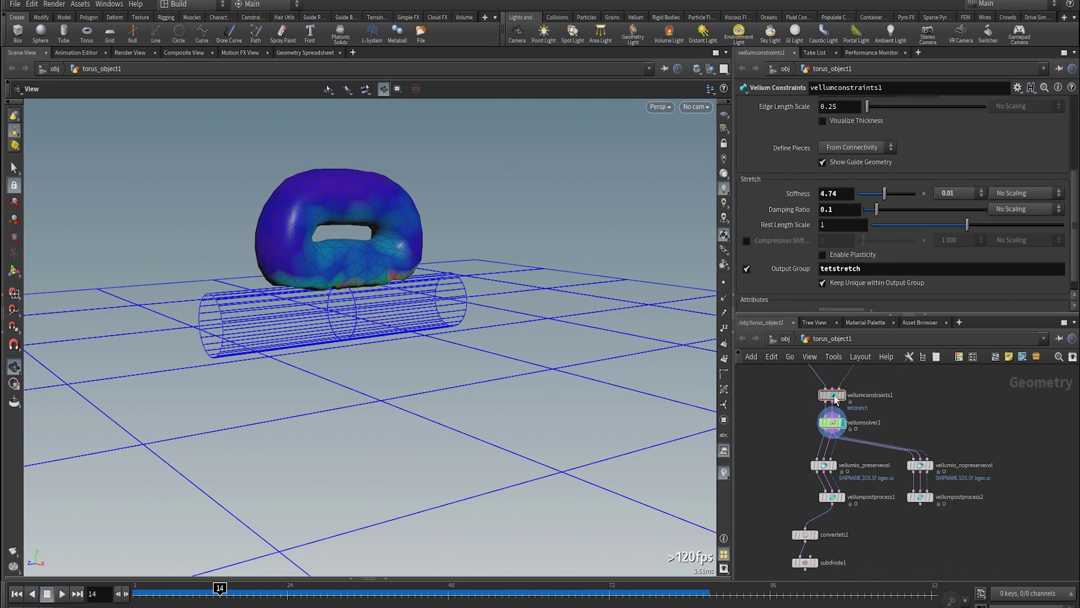
scroll(866, 255, down, 1)
scroll(840, 247, up, 4)
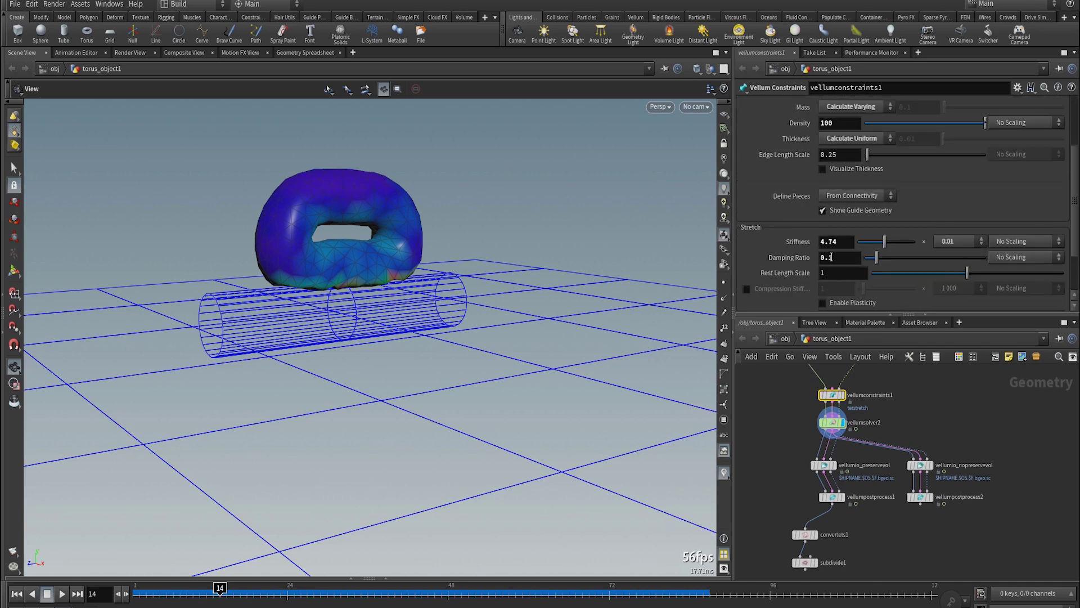
scroll(835, 270, down, 4)
click(837, 240)
scroll(823, 265, down, 5)
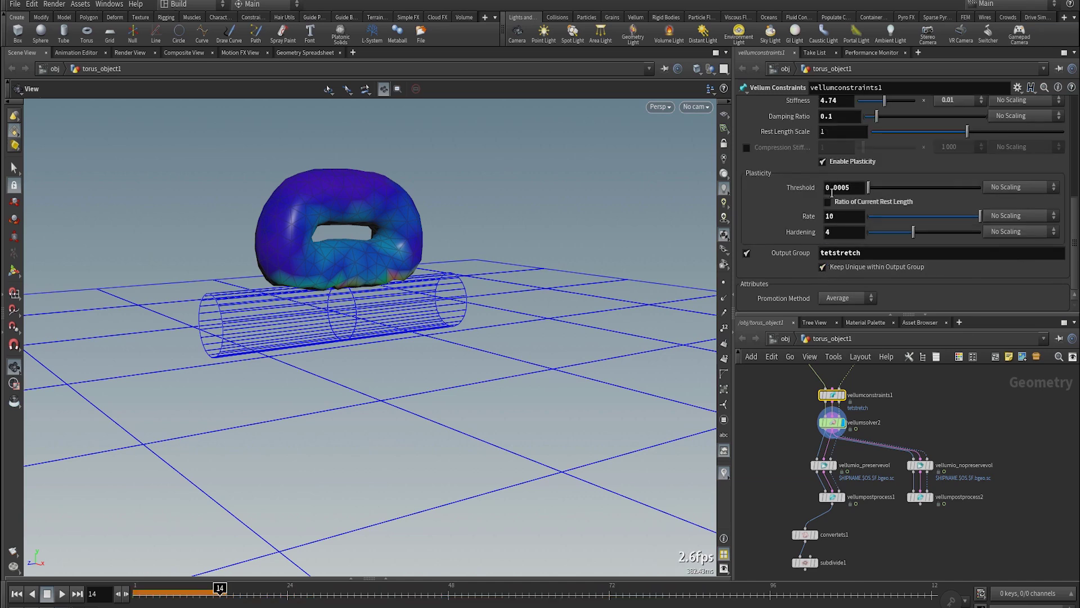
scroll(827, 187, up, 3)
scroll(869, 118, up, 3)
scroll(855, 163, down, 6)
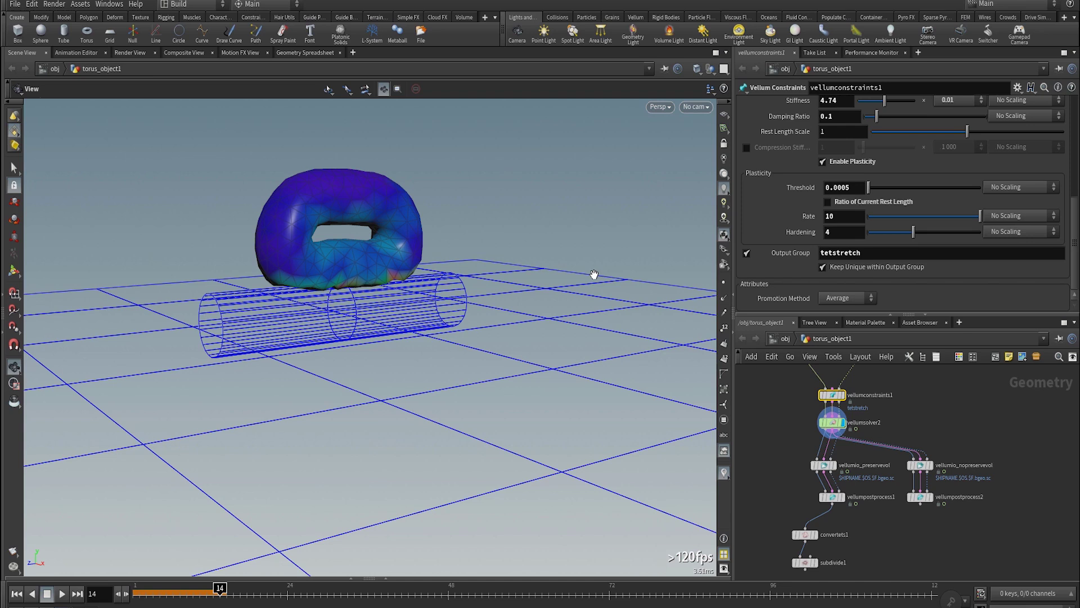
- Restart the torus simulation from frame 1 and set the False Color Mode on vellumsolver2 to Stretch Plastic Flow
key(ctrl+Up)
key(Up)
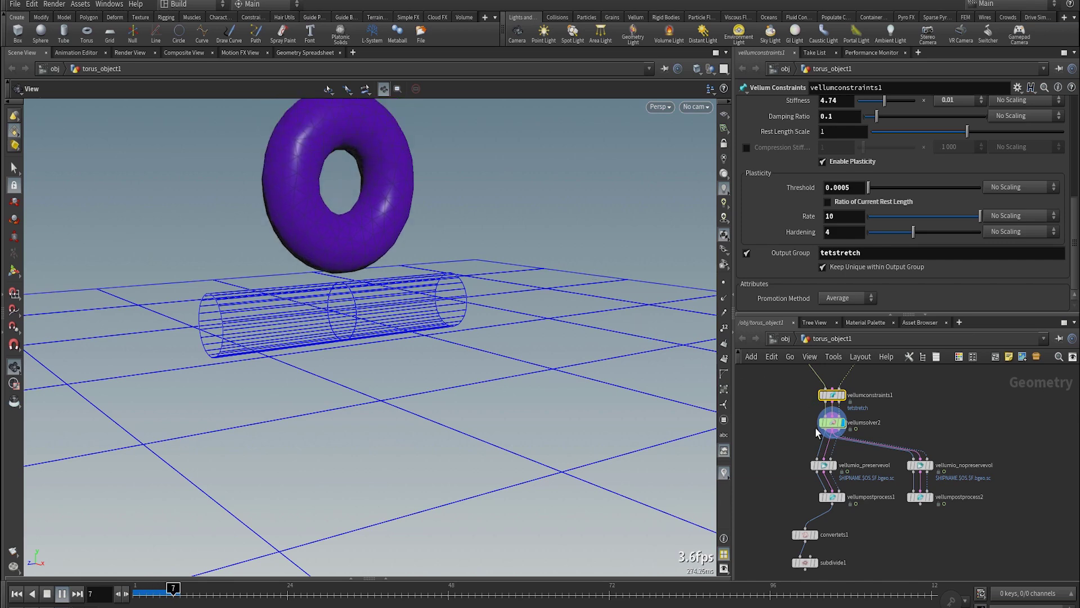
click(832, 422)
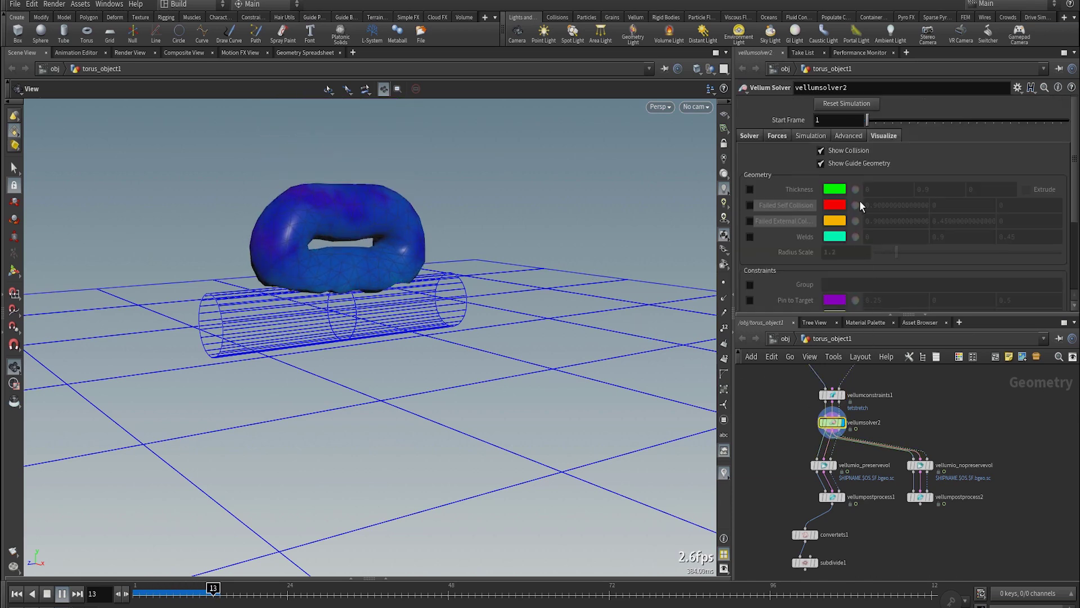
scroll(860, 200, down, 4)
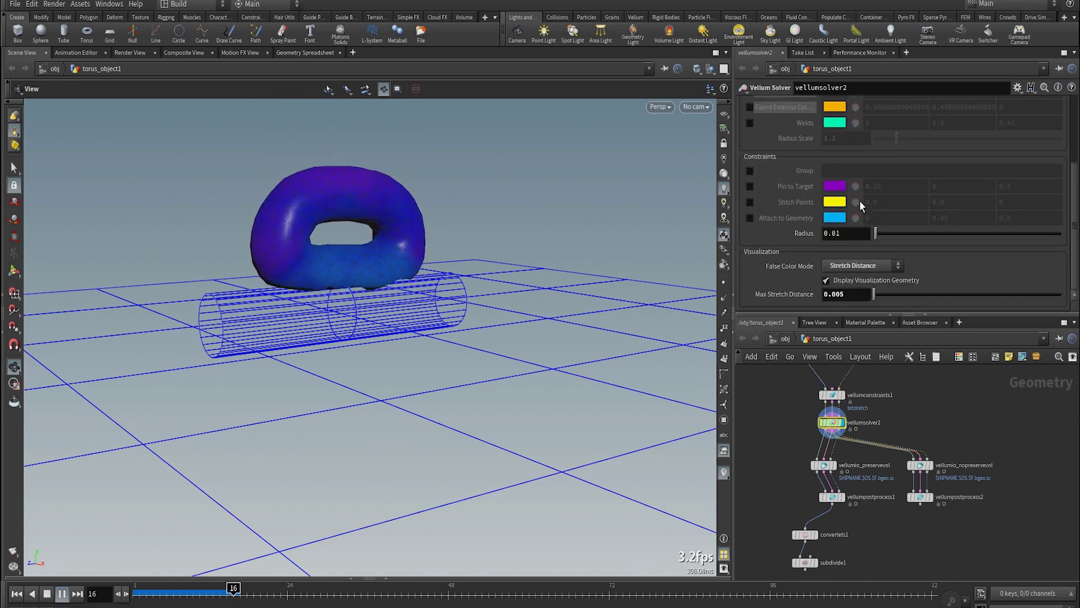
click(860, 266)
click(864, 351)
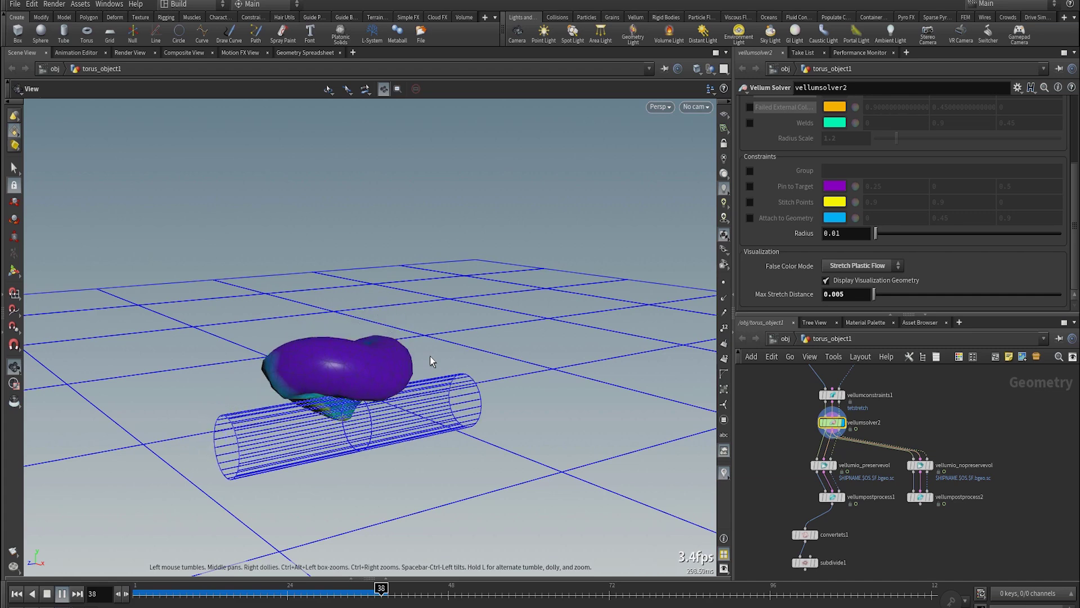
- Reveal the Geometry Spreadsheet to inspect the constraints' plasticflow values and stop playback at frame 50
click(383, 578)
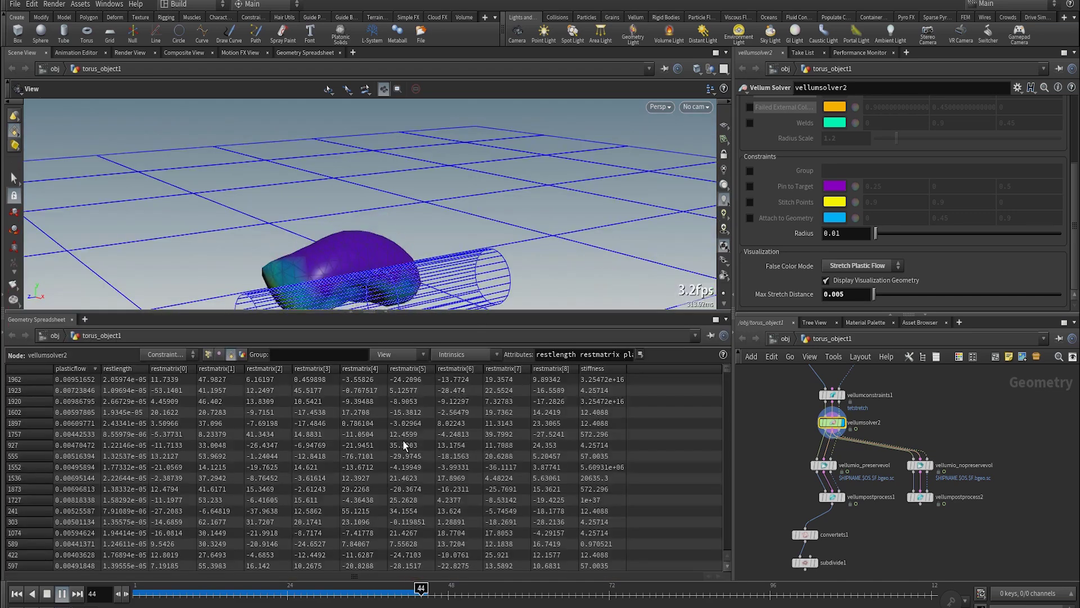
key(Escape)
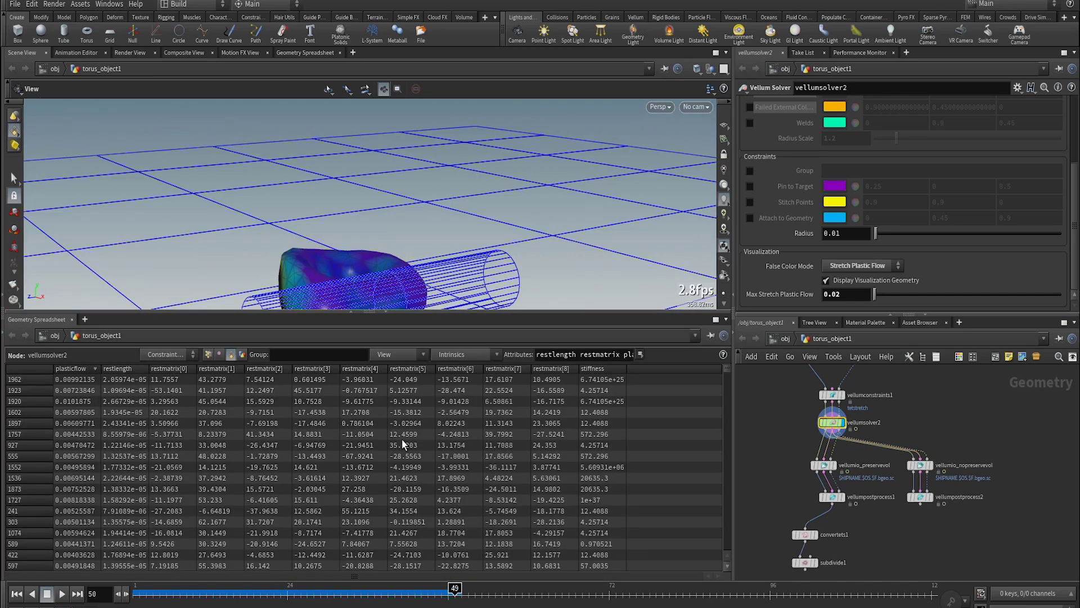
middle_drag(423, 199, 453, 139)
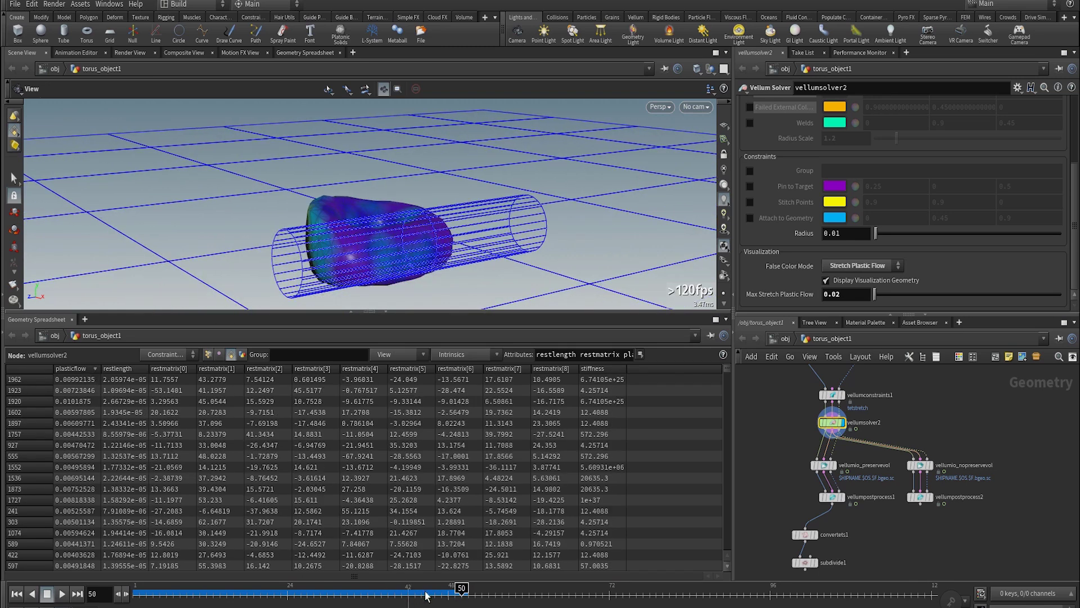
- Scrub between frames 30 and 50, examining the torus's plastic flow coloring from several angles, and hide the Geometry Spreadsheet
drag(454, 588, 327, 591)
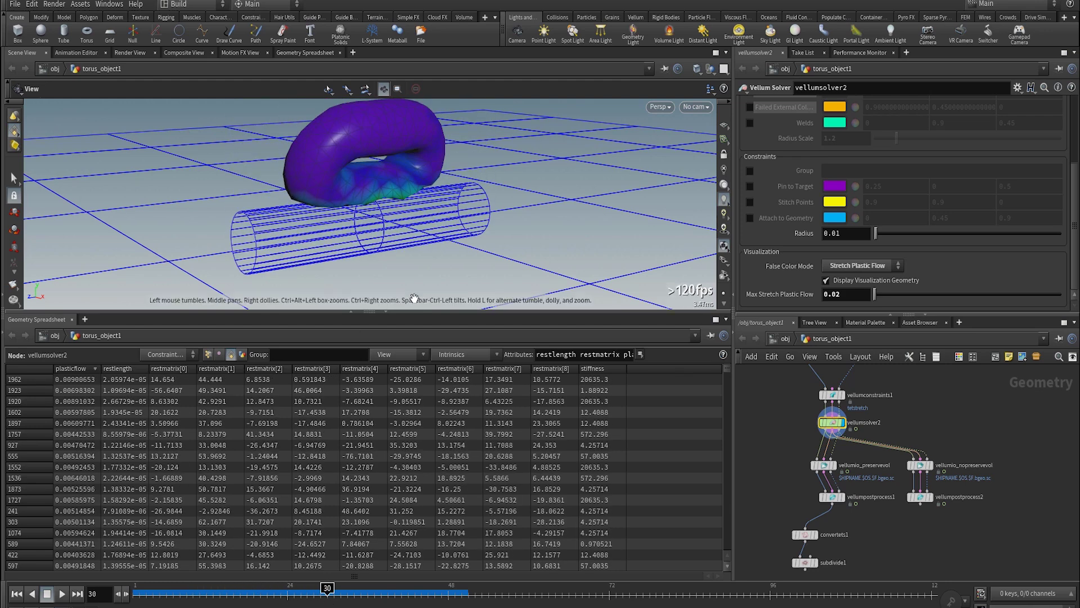
drag(550, 231, 472, 234)
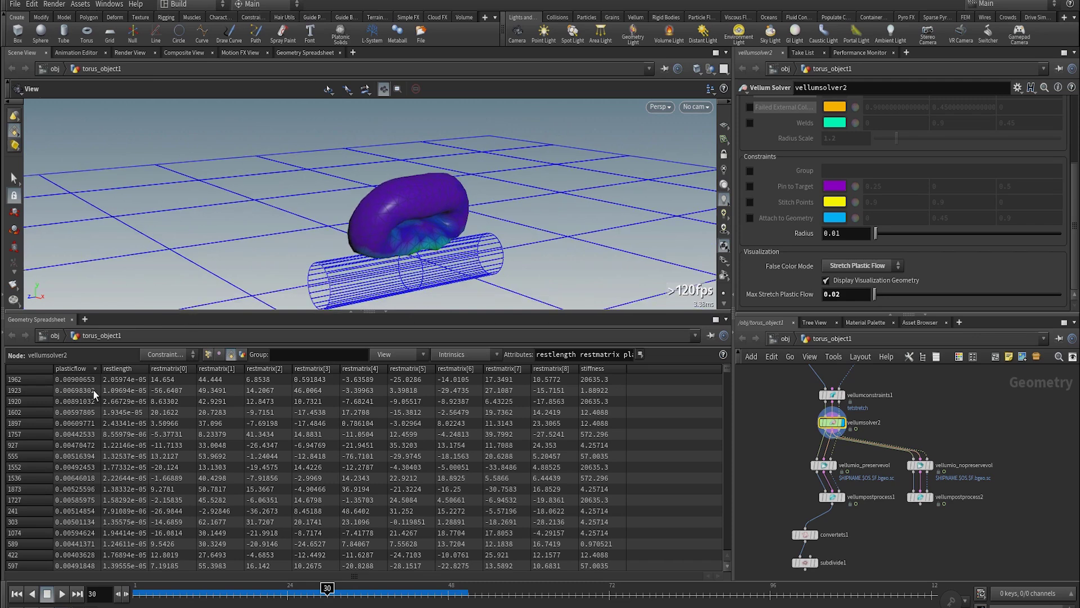
drag(376, 177, 518, 192)
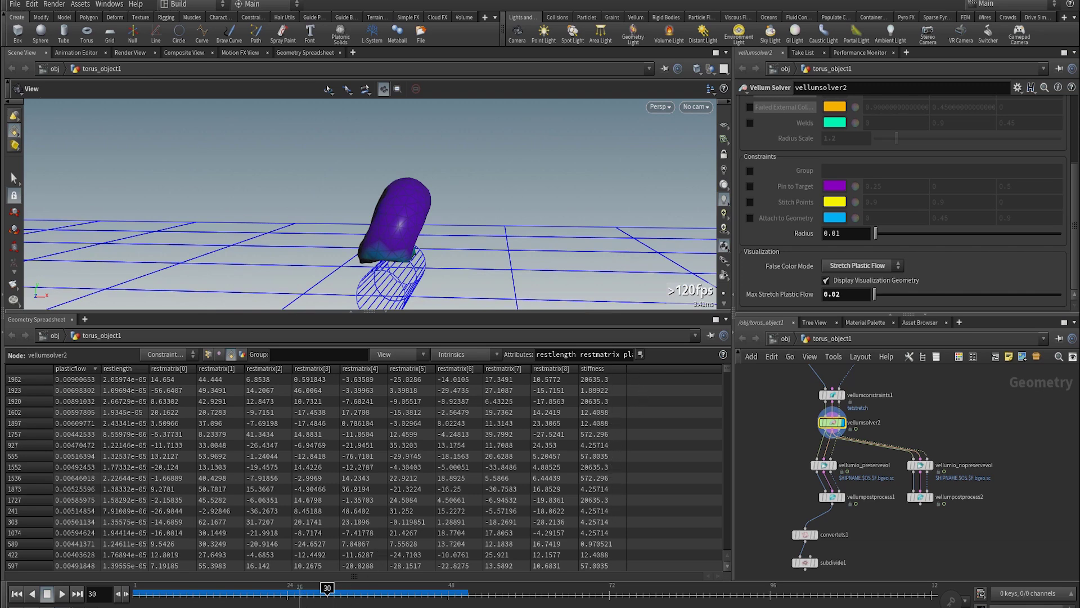
drag(327, 603, 462, 595)
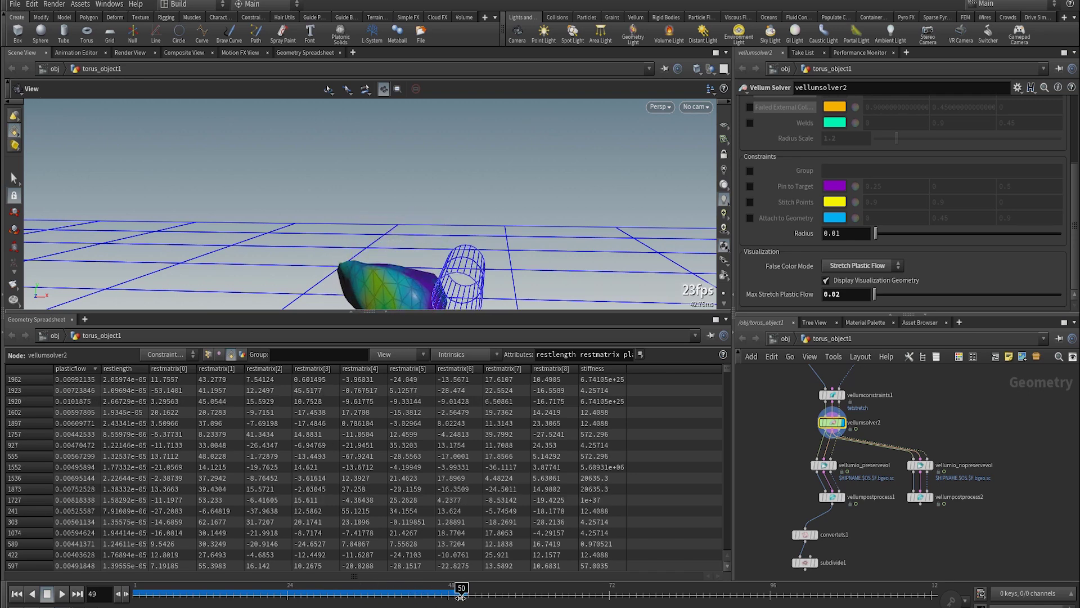
drag(466, 249, 504, 299)
click(387, 313)
- Continue playing the plastic torus simulation past frame 70, view it from another side, and return to frame 1
key(ctrl+Left)
key(Up)
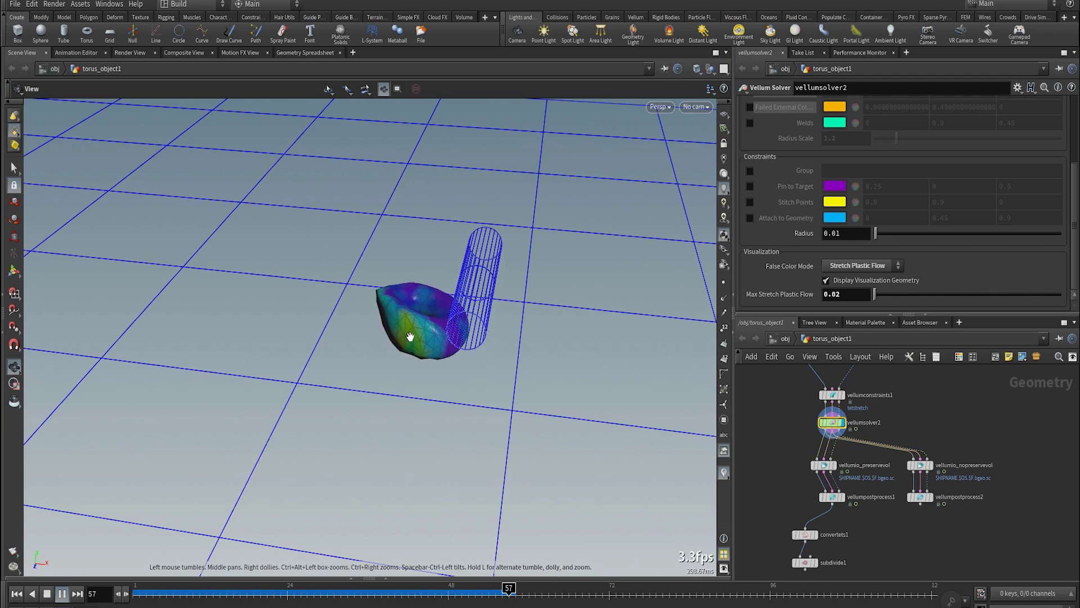
drag(373, 345, 472, 339)
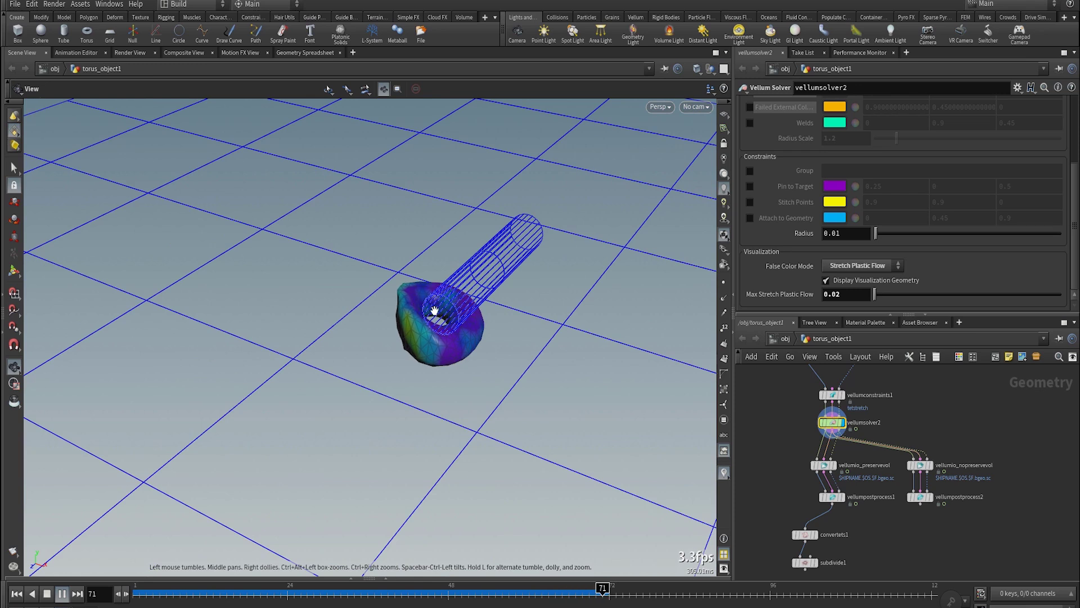
key(ctrl+Up)
- Select the vellumio_preservevol cache node and display the vellumpostprocess1 result connected to it
click(813, 467)
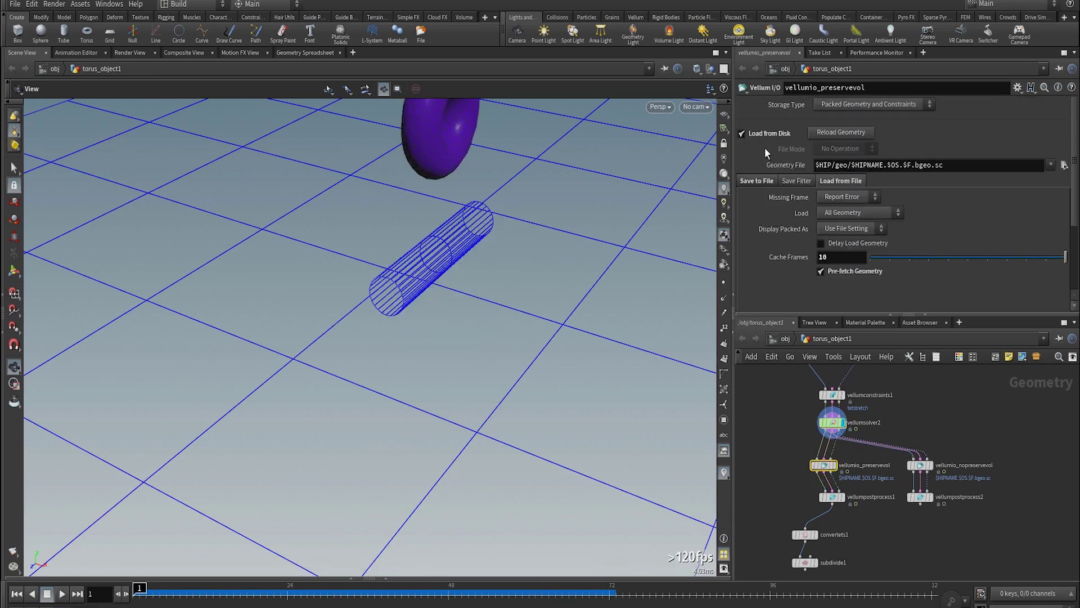
click(842, 497)
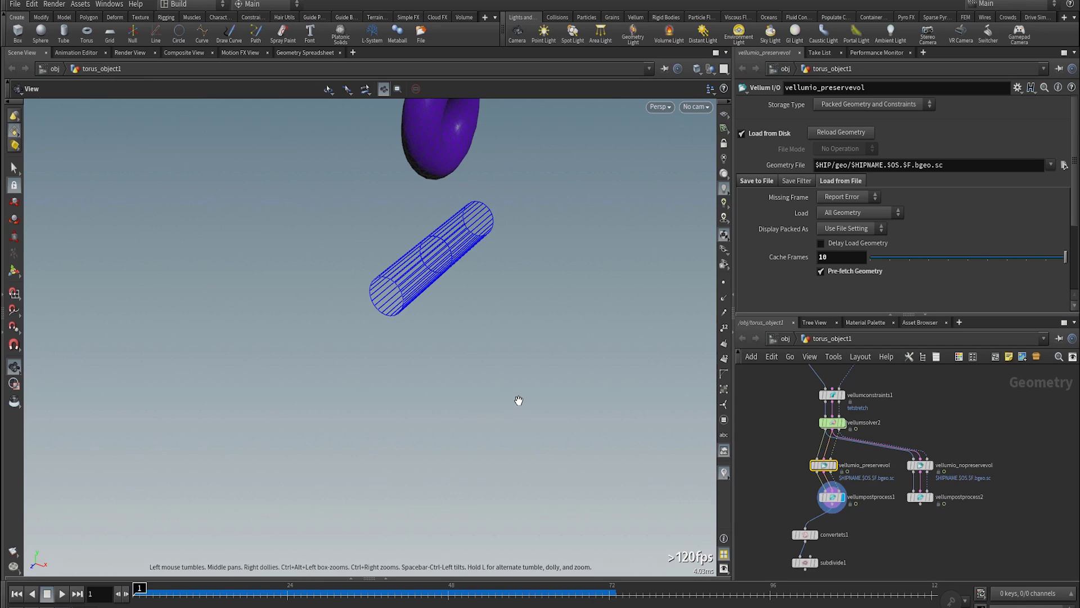
- Play the displayed vellumpostprocess1 torus simulation past frame 100 and return to frame 1
key(Up)
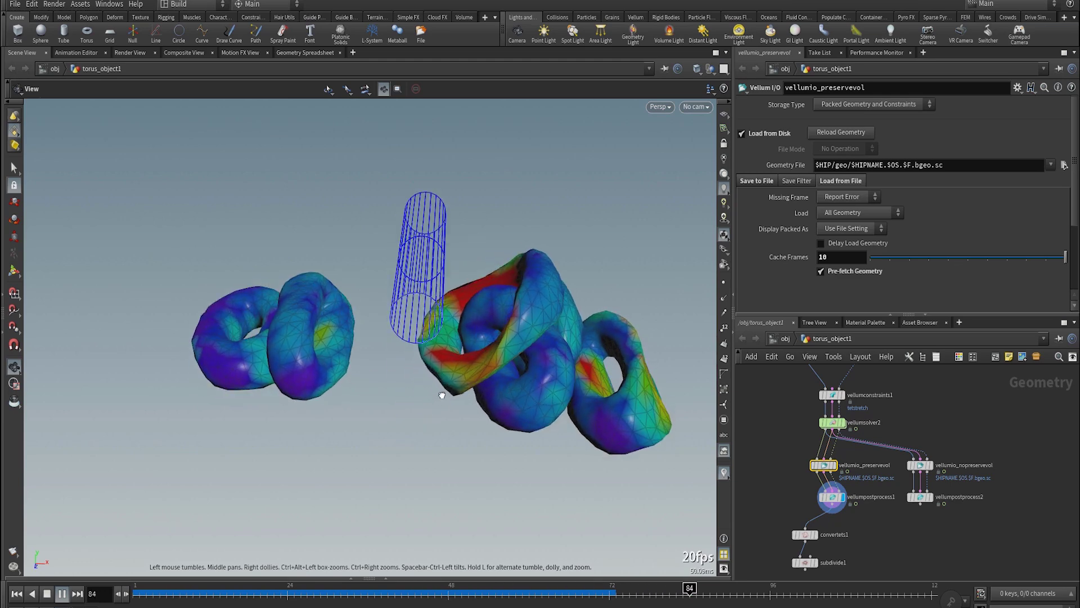
middle_drag(448, 382, 386, 379)
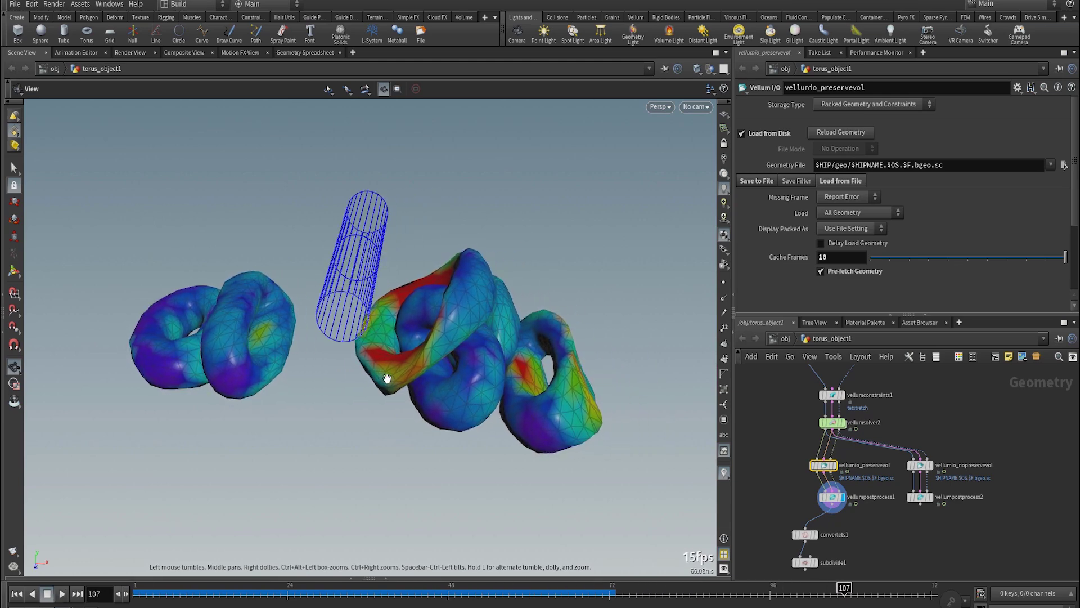
key(ctrl+Left)
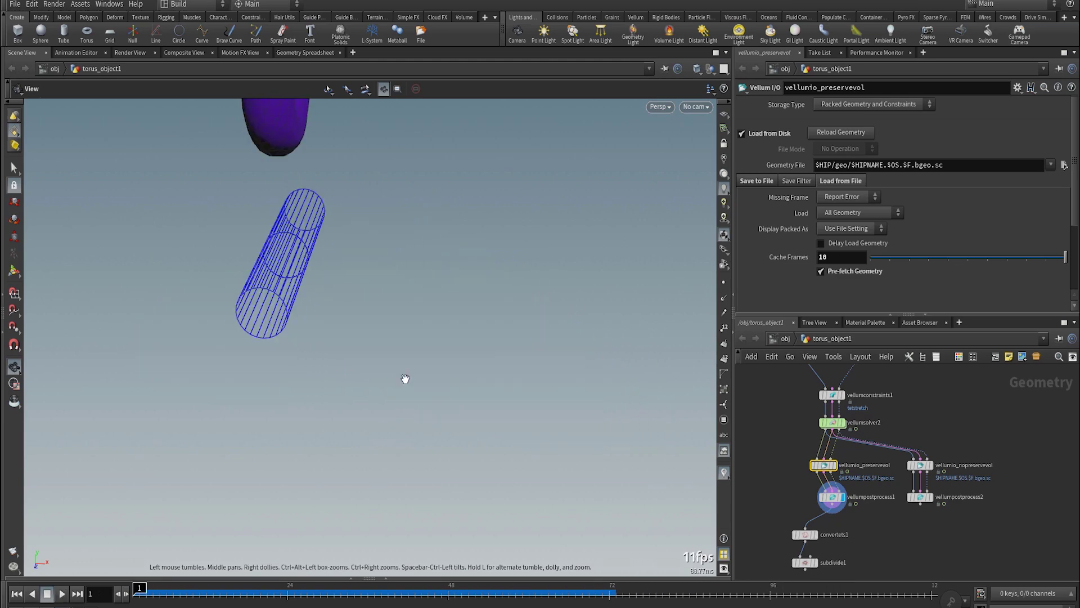
- Display vellumpostprocess2 from the vellumio_nopreservevol cache and play its simulation up to frame 98
click(931, 497)
key(Up)
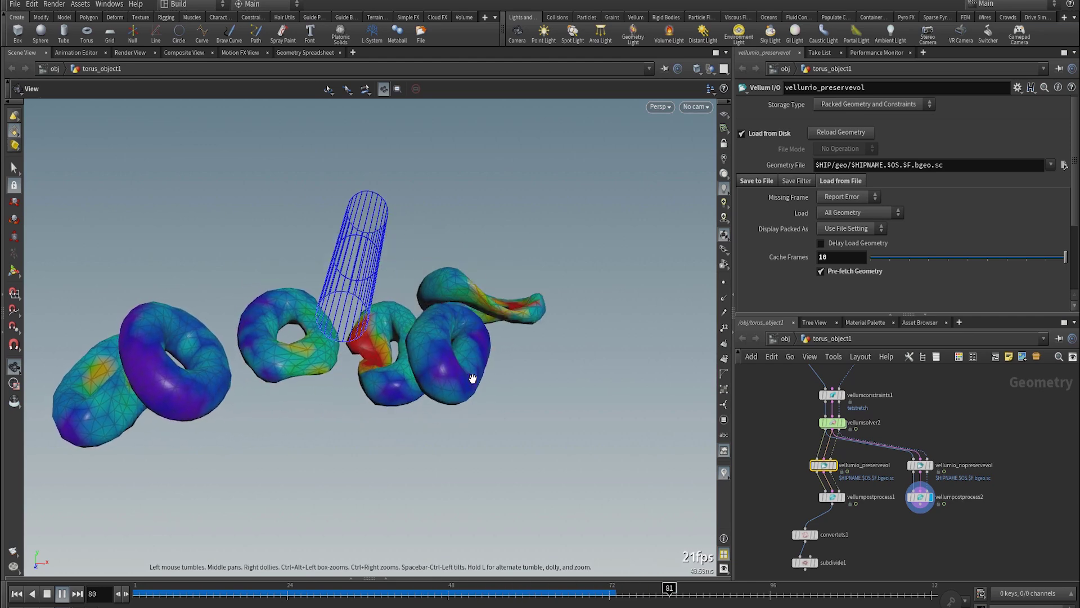
key(Down)
drag(473, 380, 472, 440)
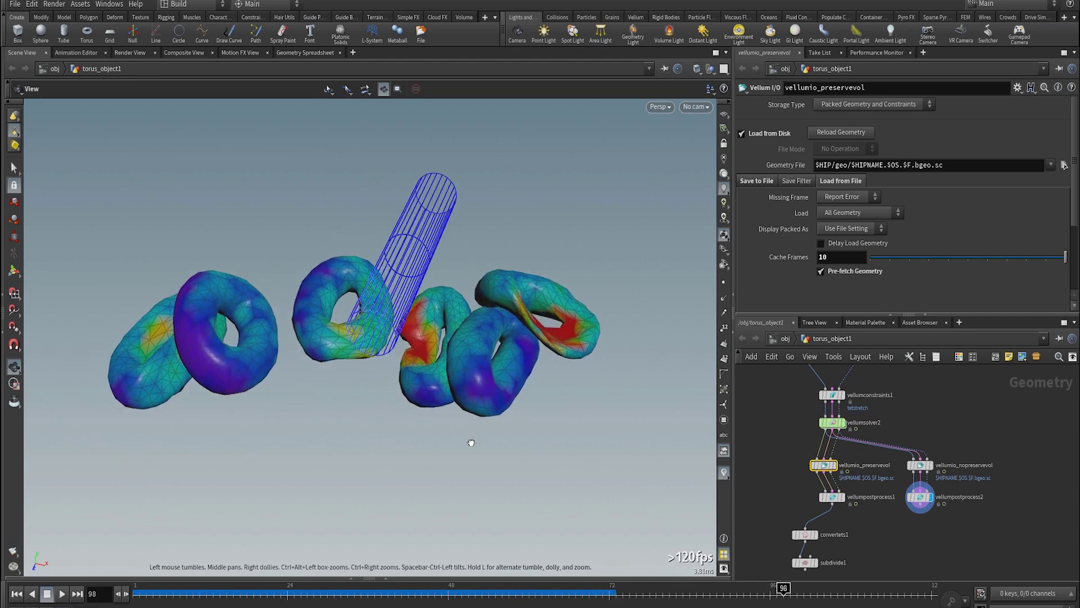
- Compare the vellumpostprocess1 and vellumpostprocess2 results at frame 98, ending with vellumpostprocess2 displayed
click(843, 498)
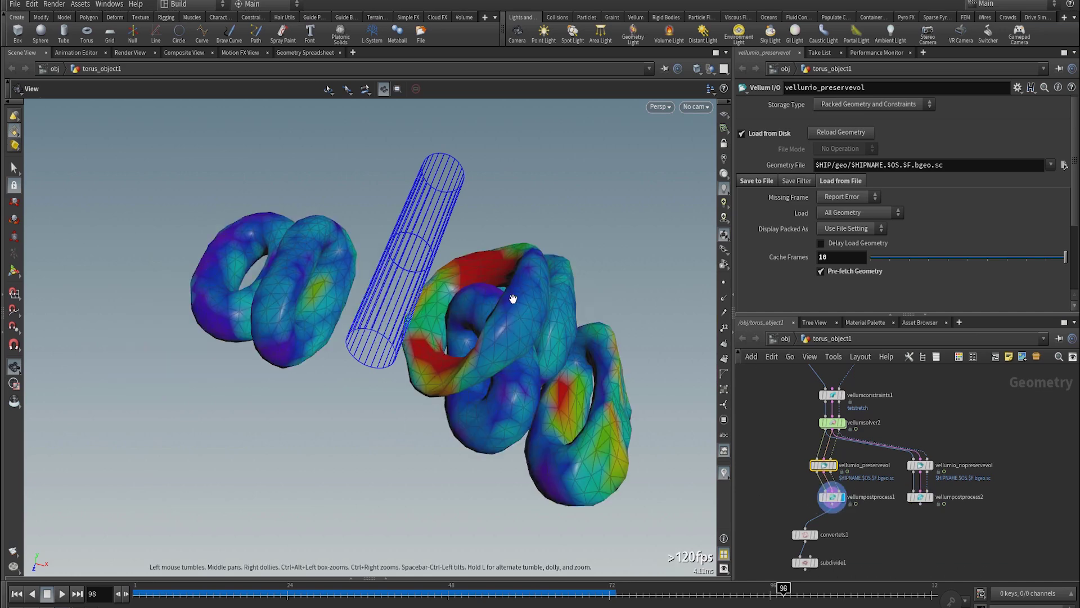
drag(513, 299, 540, 337)
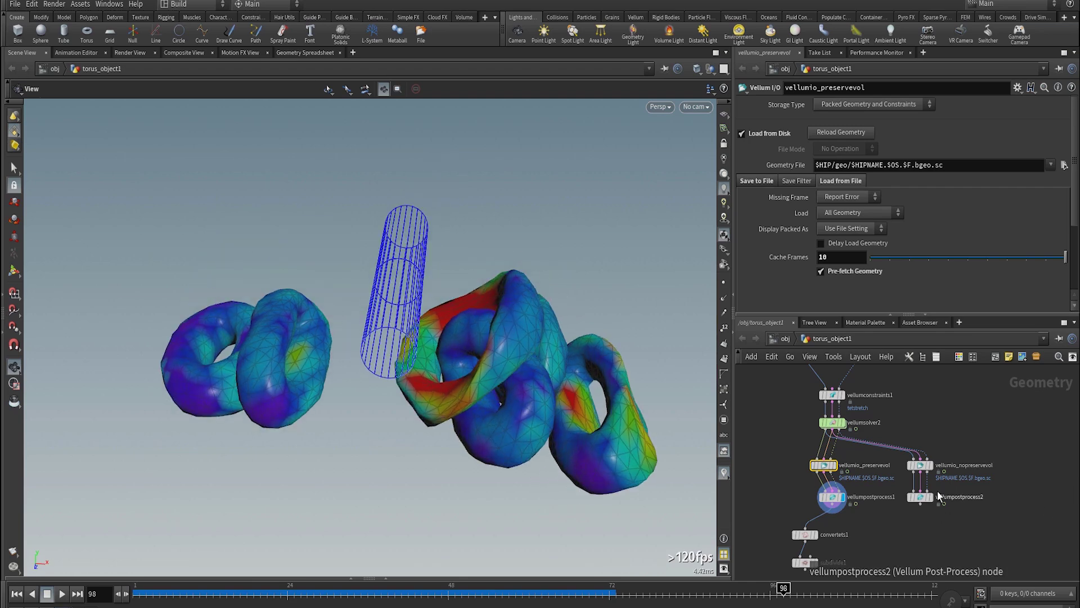
click(930, 497)
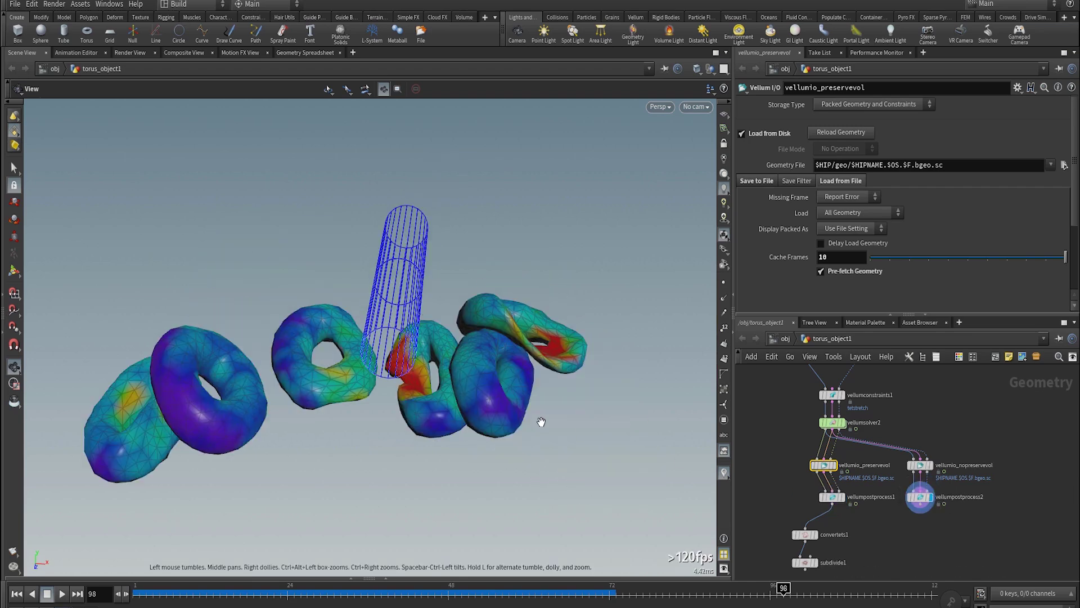
drag(541, 421, 479, 444)
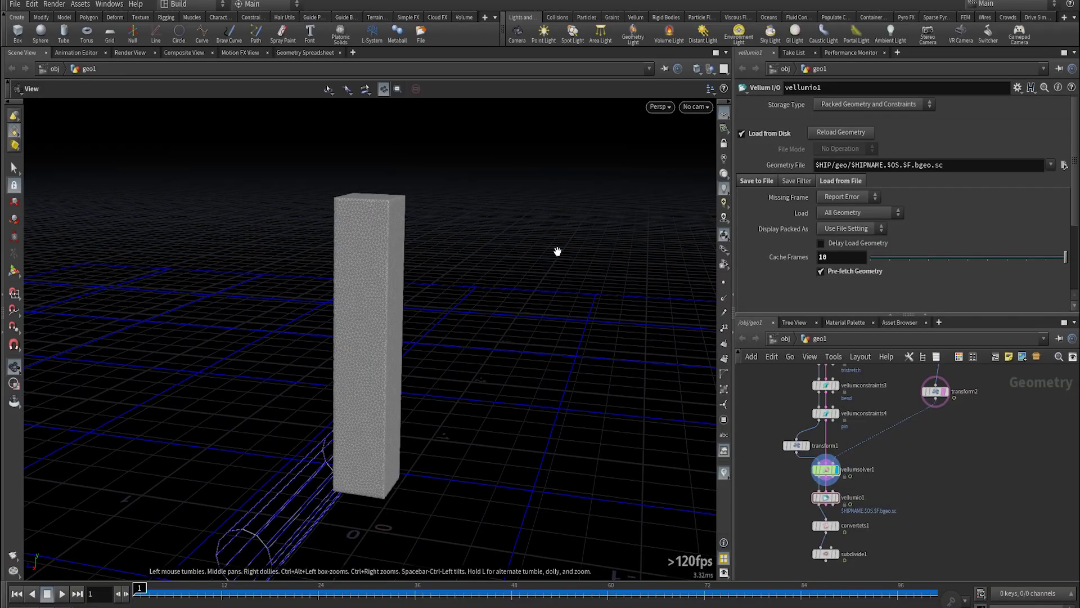
- Select the box1, remesh1 and solidconform1 nodes in geo1 and examine the tall box's mesh
middle_drag(775, 390, 751, 454)
drag(843, 374, 777, 450)
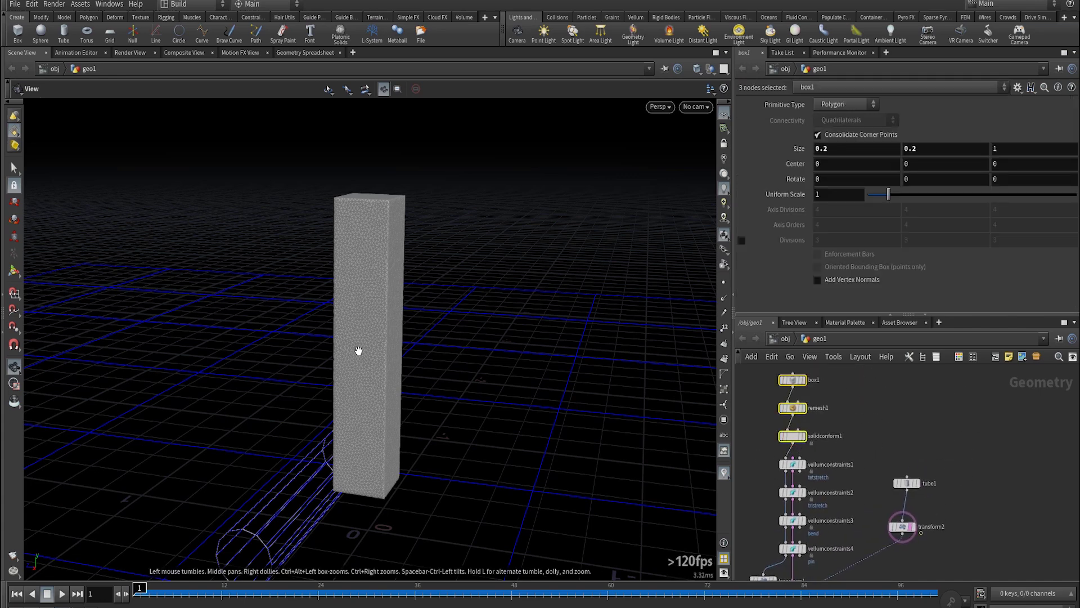
scroll(492, 330, up, 4)
middle_drag(381, 255, 362, 297)
drag(363, 296, 400, 294)
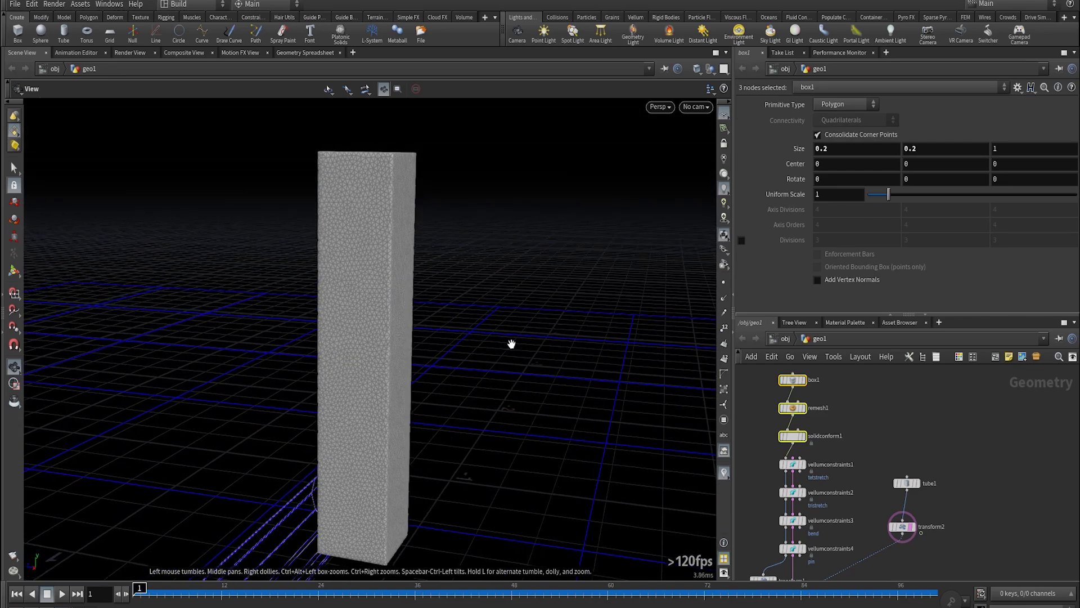
- Inspect the stretch settings of vellumconstraints1 and the output geometry options of solidconform1
middle_drag(865, 456, 894, 377)
click(821, 385)
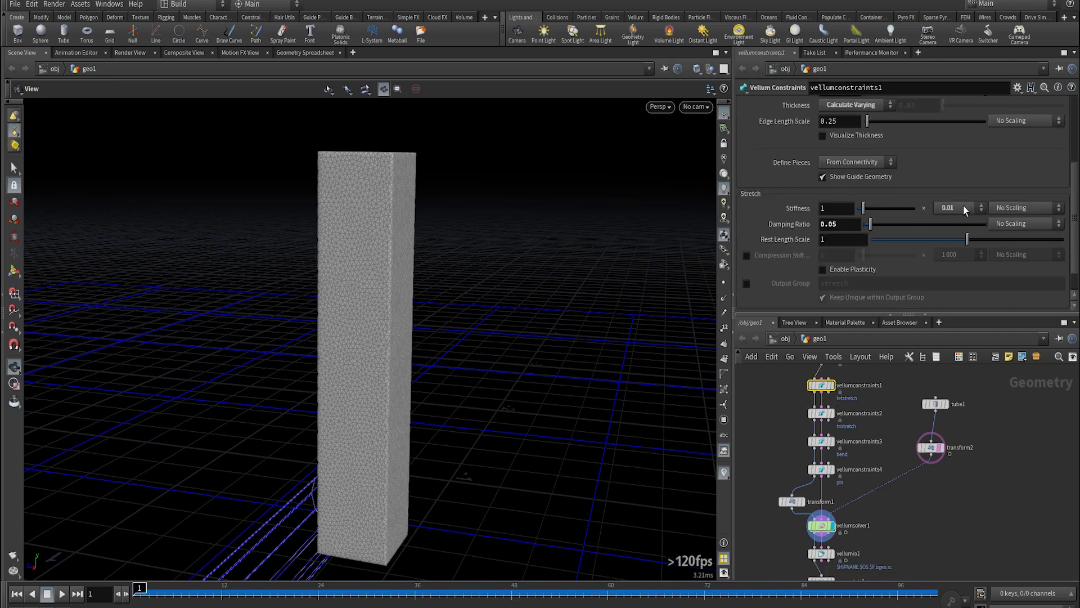
middle_drag(859, 389, 874, 436)
click(836, 408)
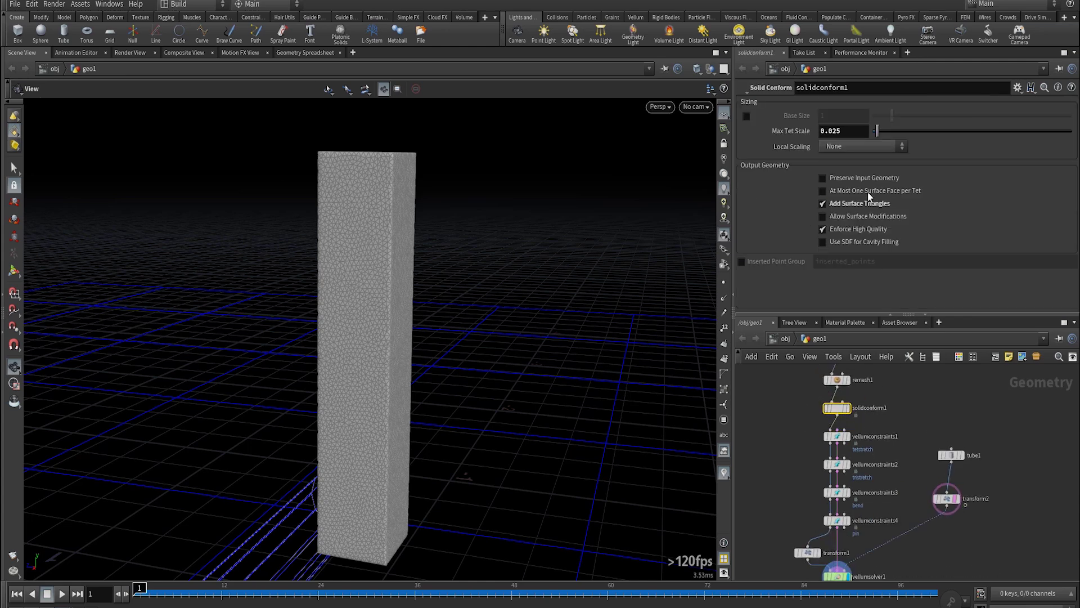
- Inspect the Triangle Stretch, Bend Across Triangles and Pin to Target settings of vellumconstraints2, vellumconstraints3 and vellumconstraints4
click(838, 465)
scroll(864, 134, down, 3)
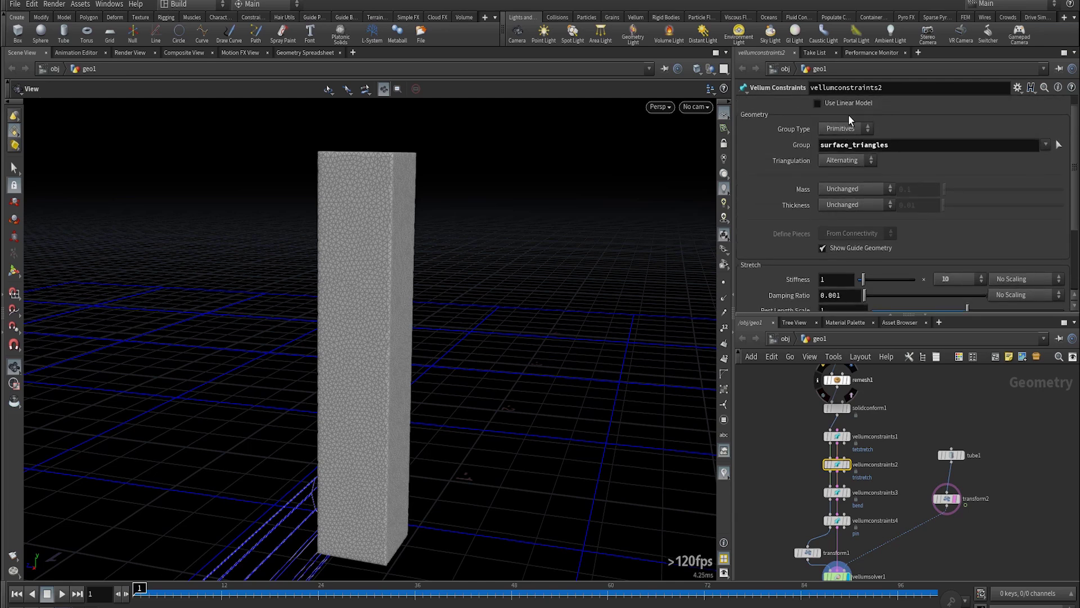
scroll(849, 110, up, 1)
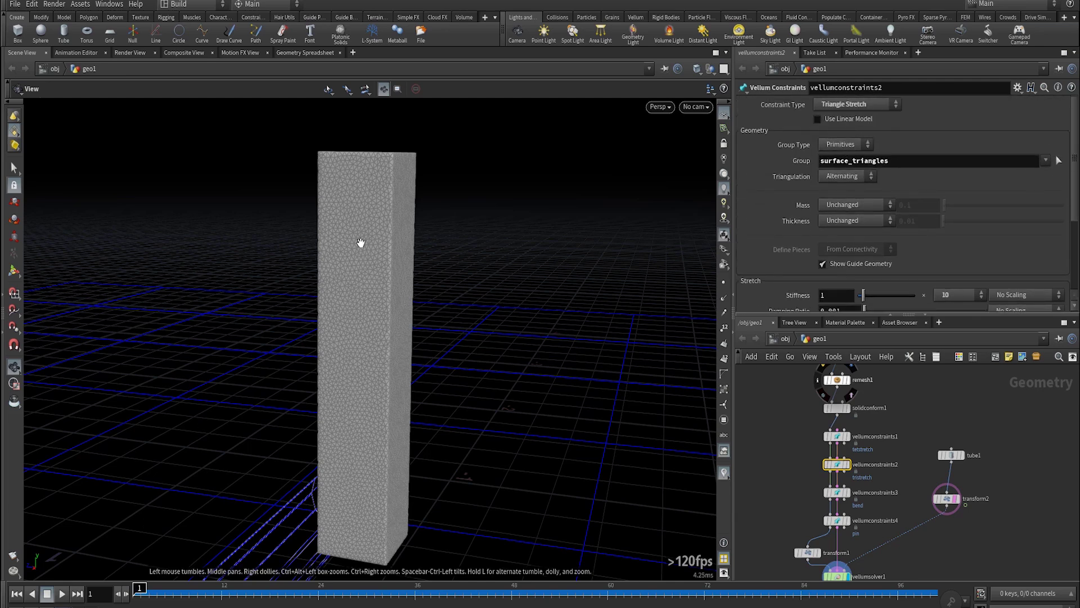
click(837, 492)
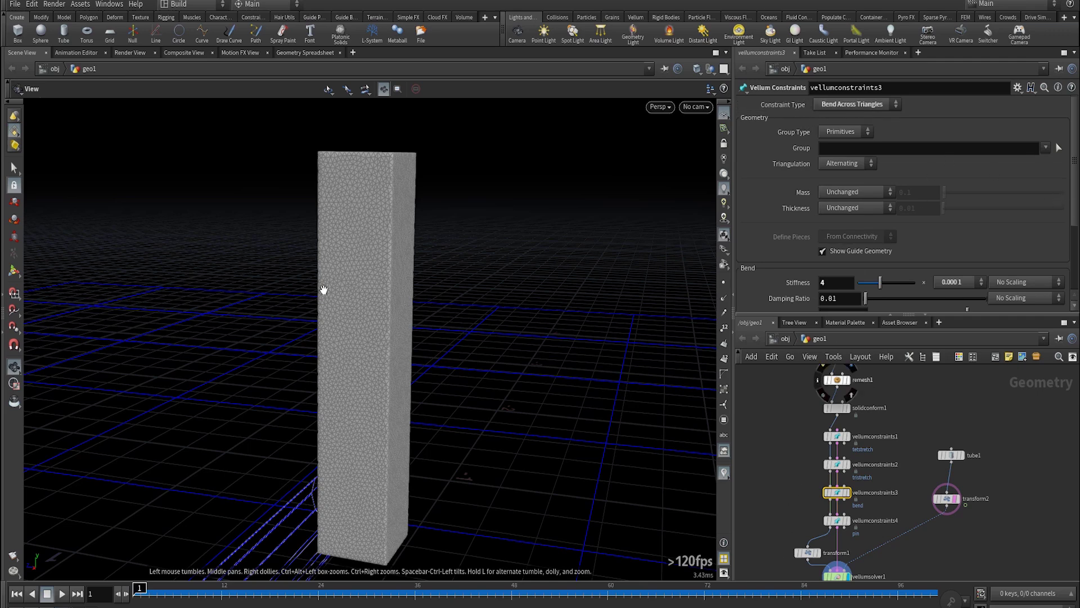
middle_drag(786, 482, 778, 396)
click(828, 434)
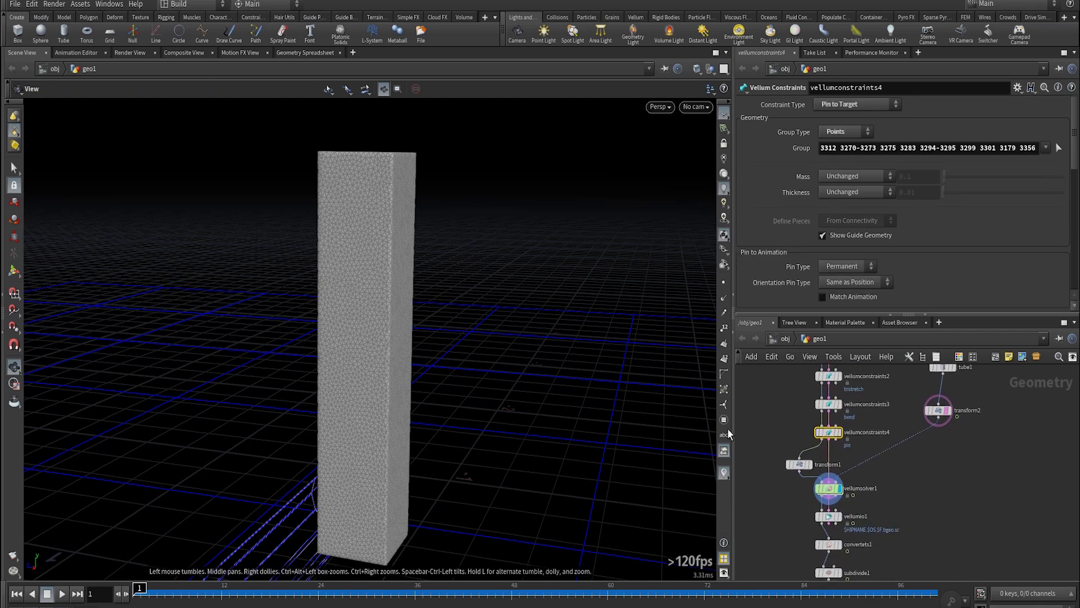
middle_drag(767, 447, 768, 365)
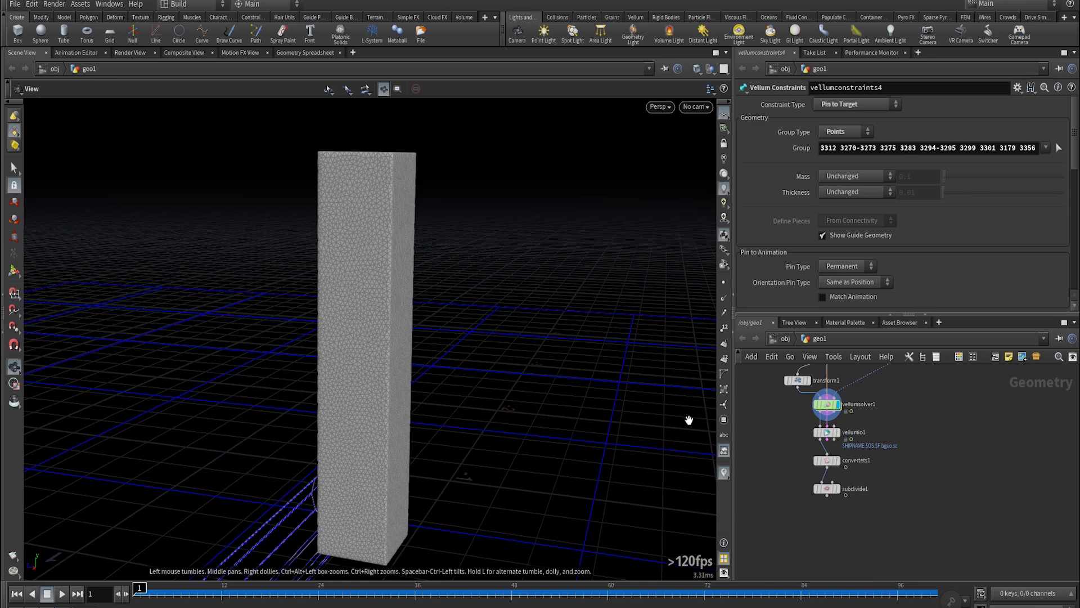
- Play the pinned box simulation, stopping at frames 60 and 68 to examine the wrinkles in the fold
key(Up)
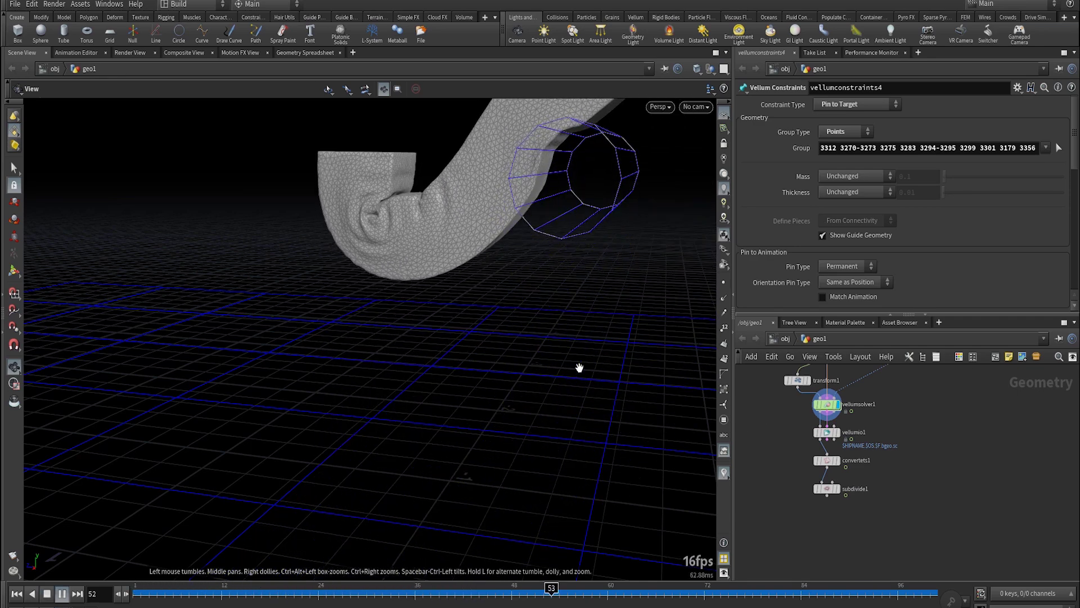
key(Up)
drag(446, 271, 356, 332)
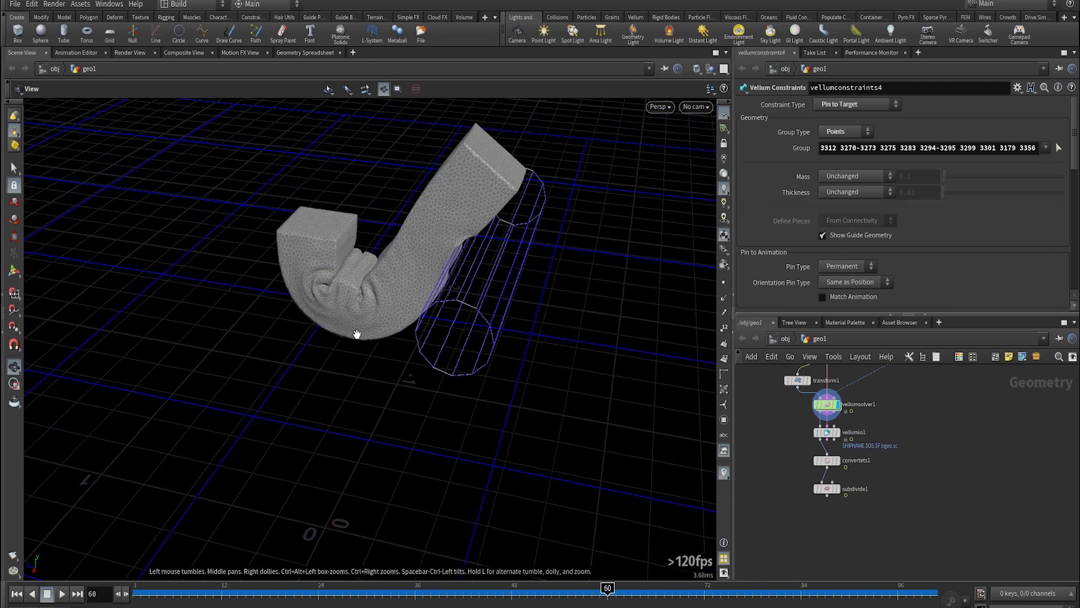
key(Up)
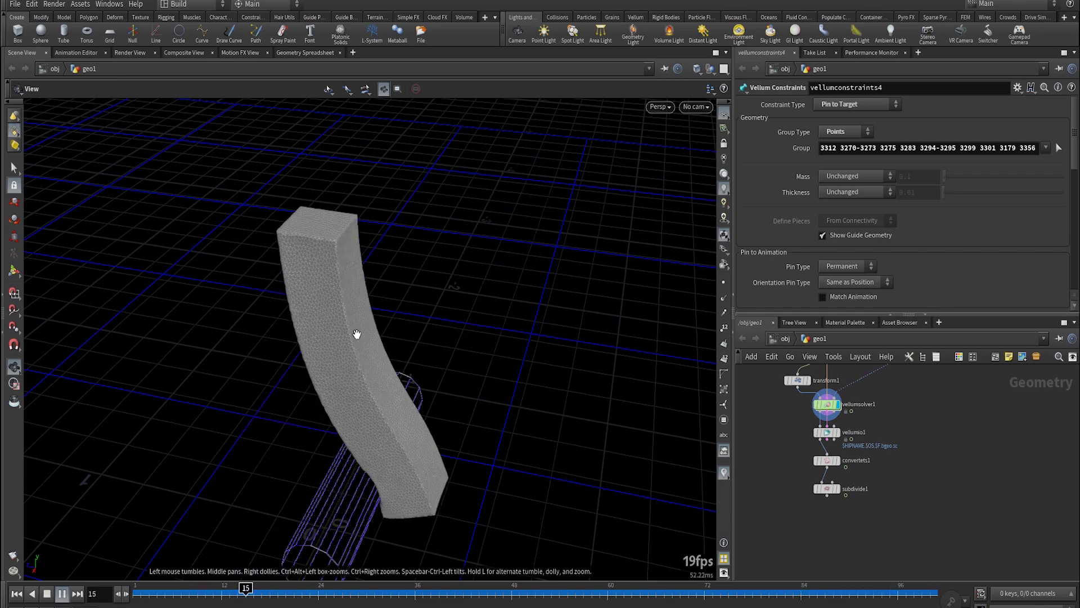
drag(363, 308, 352, 273)
drag(429, 260, 425, 289)
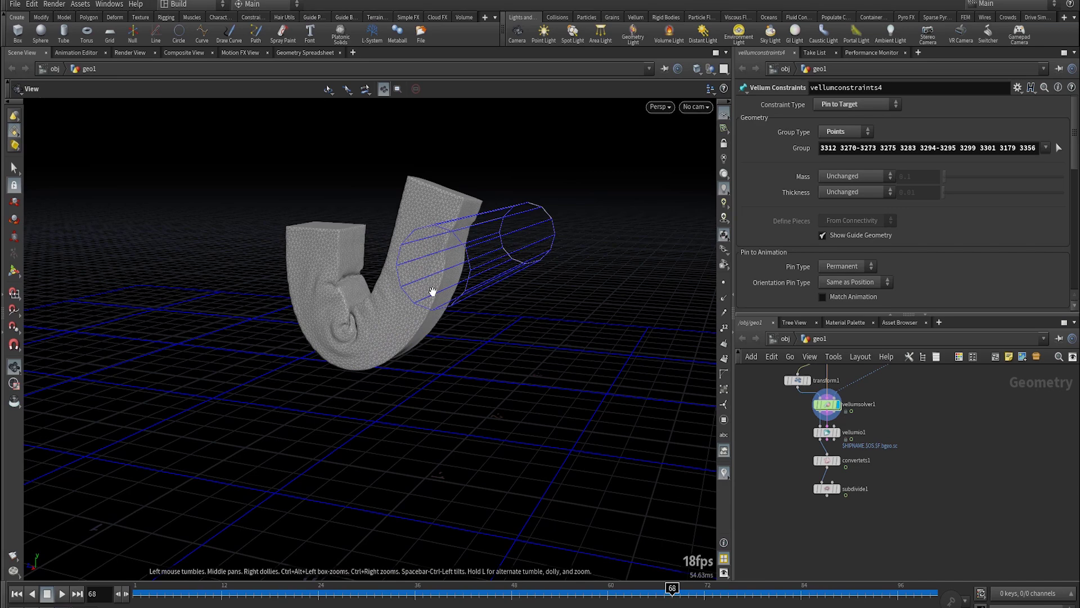
- Reinspect the bend stiffness and damping settings of vellumconstraints3
middle_drag(902, 410, 897, 491)
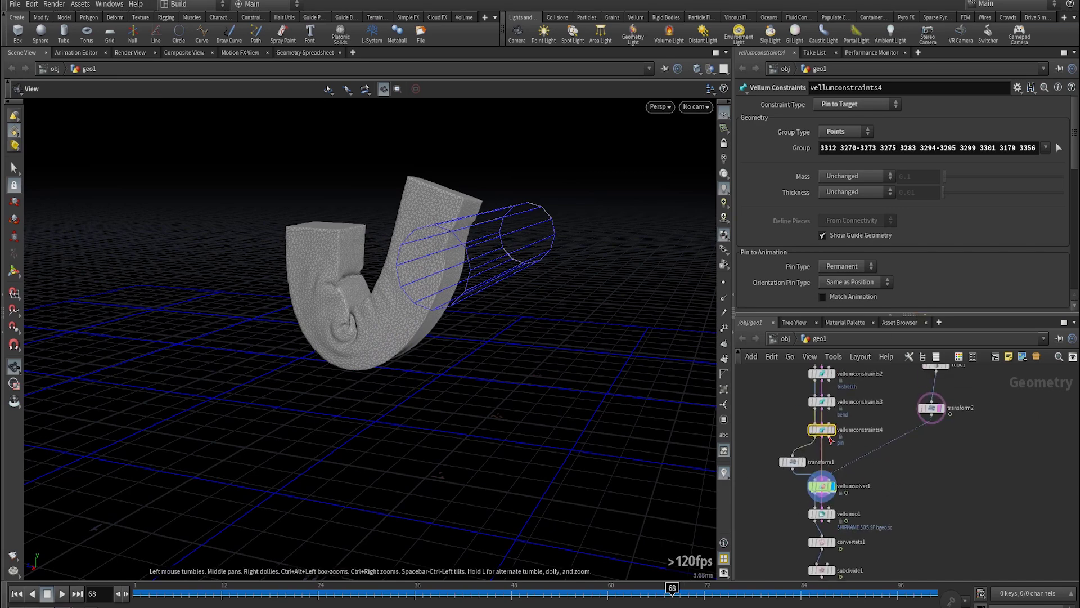
click(821, 402)
middle_drag(886, 518, 890, 451)
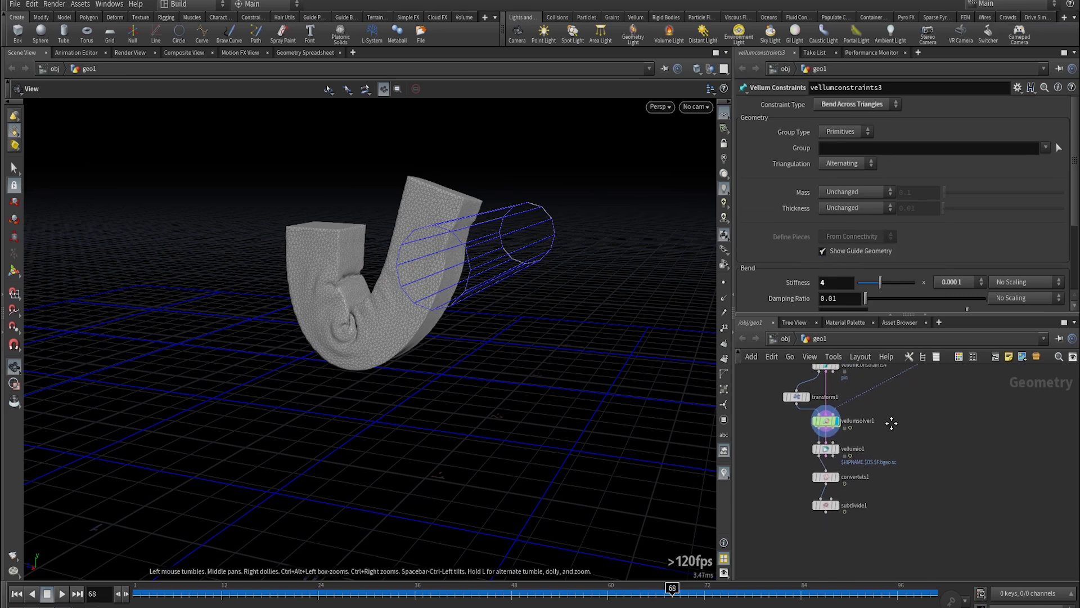
- Display the subdivide1 result and inspect the settings of convertets1 and subdivide1
click(837, 502)
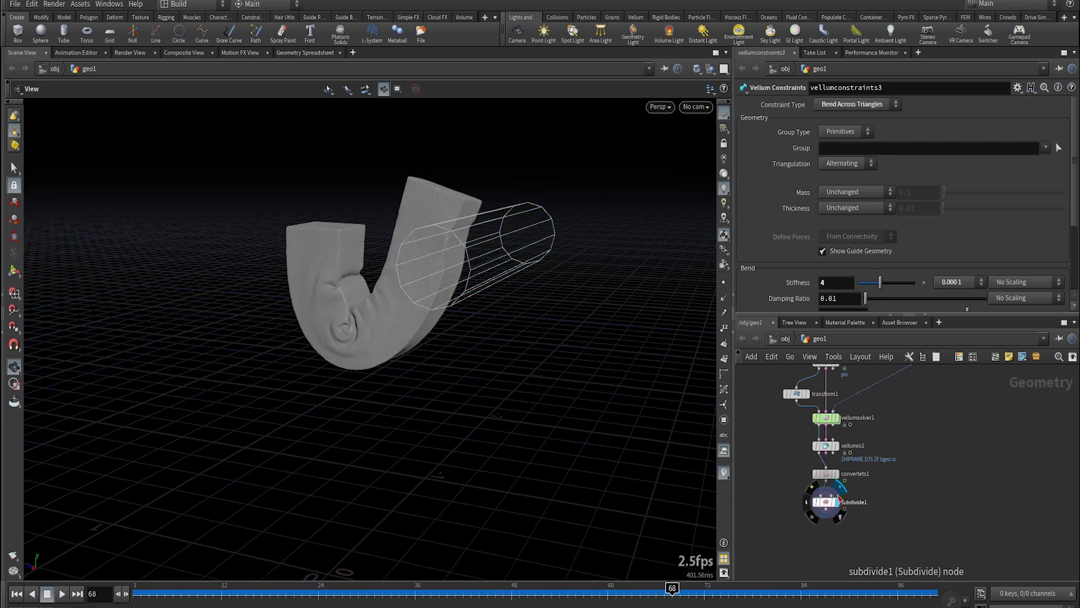
click(825, 474)
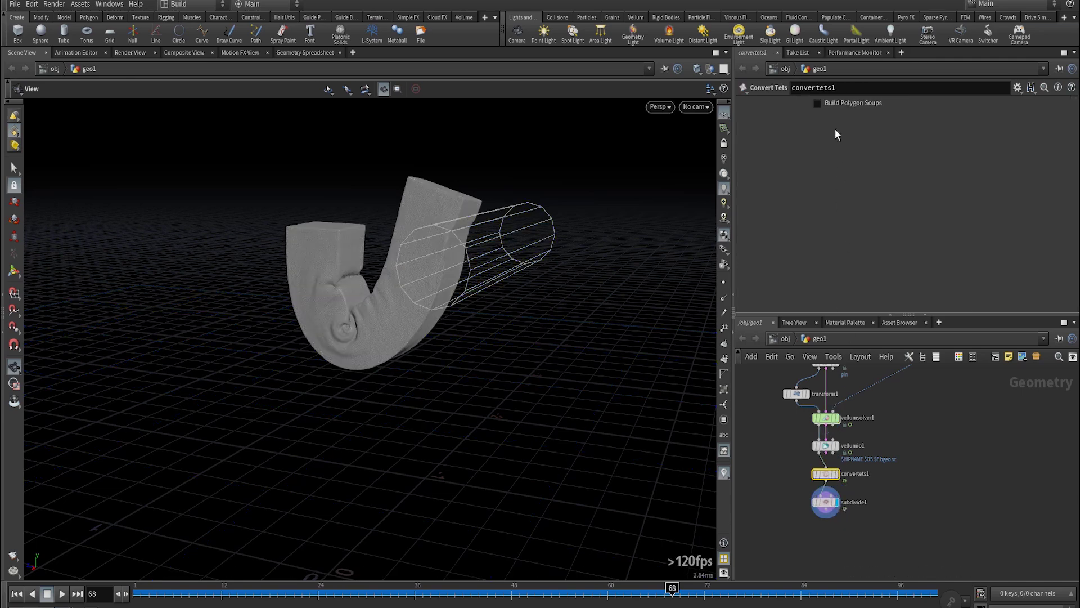
click(827, 511)
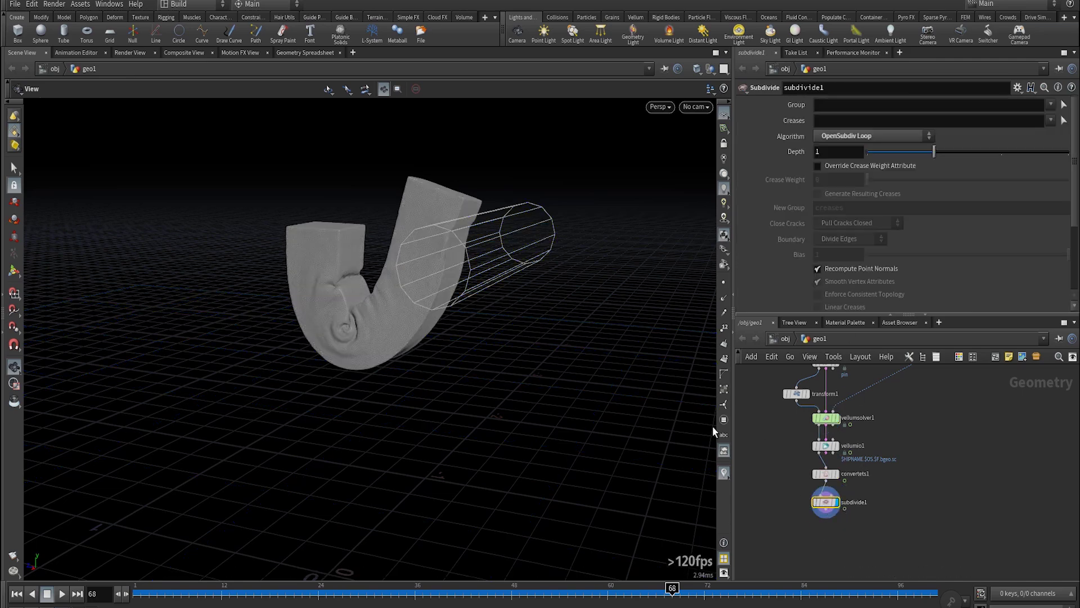
- Turn off the viewport's wire-over-shaded display and scrub to frame 53 to examine the subdivided wrinkles up close
key(shift+w)
drag(361, 341, 480, 347)
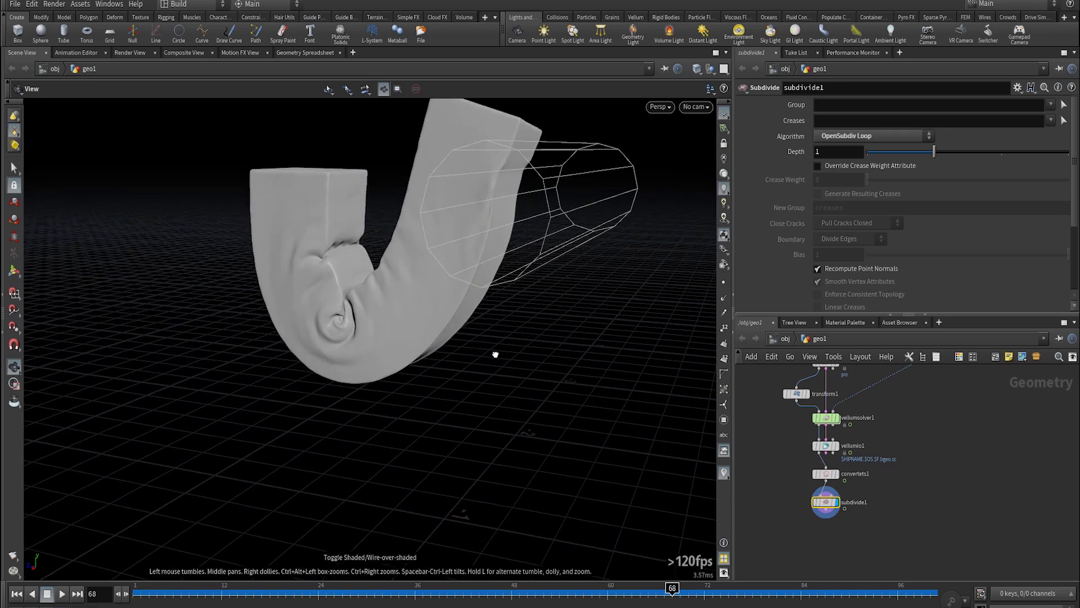
scroll(480, 347, up, 5)
drag(672, 588, 523, 367)
scroll(523, 367, down, 3)
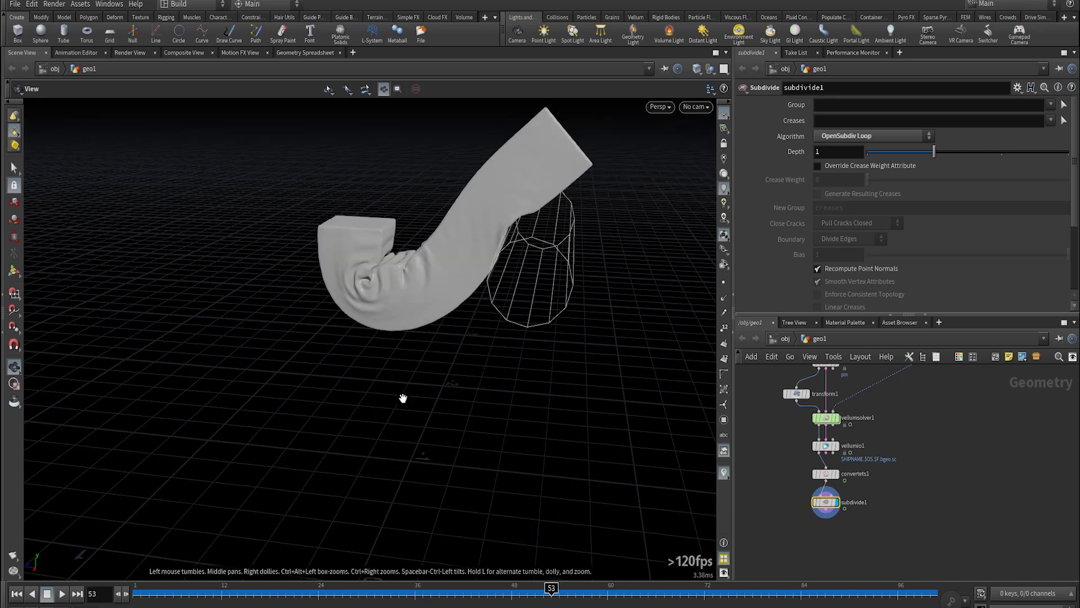
- Switch to VLC to play the wrinkles_no_bend.mp4 and wrinkles_med_bend.mp4 comparison clips, and return to the wrinkled box in Houdini
drag(0, 135, 544, 10)
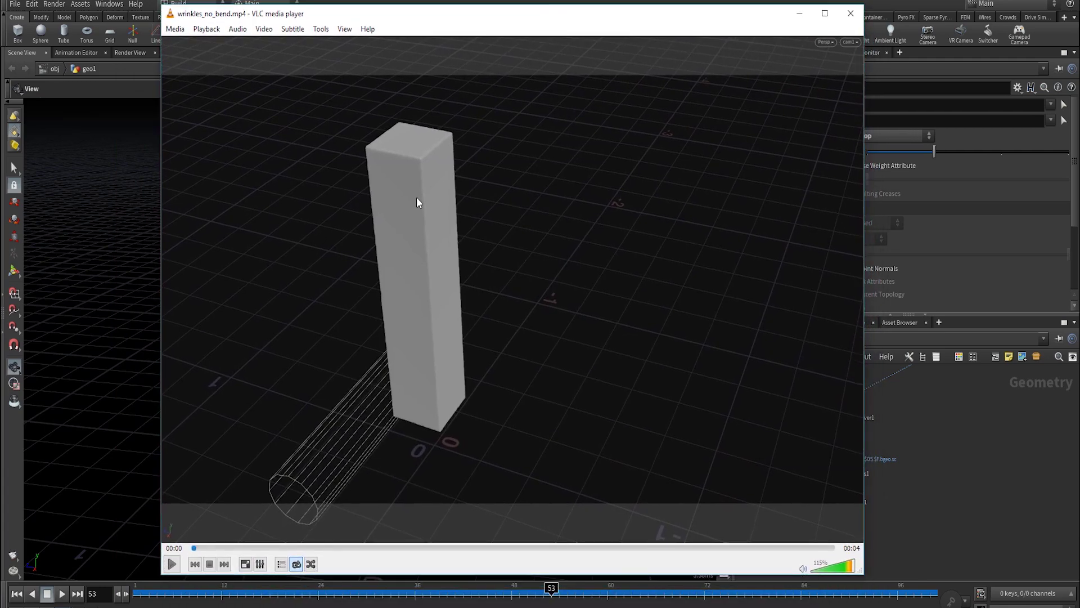
click(173, 564)
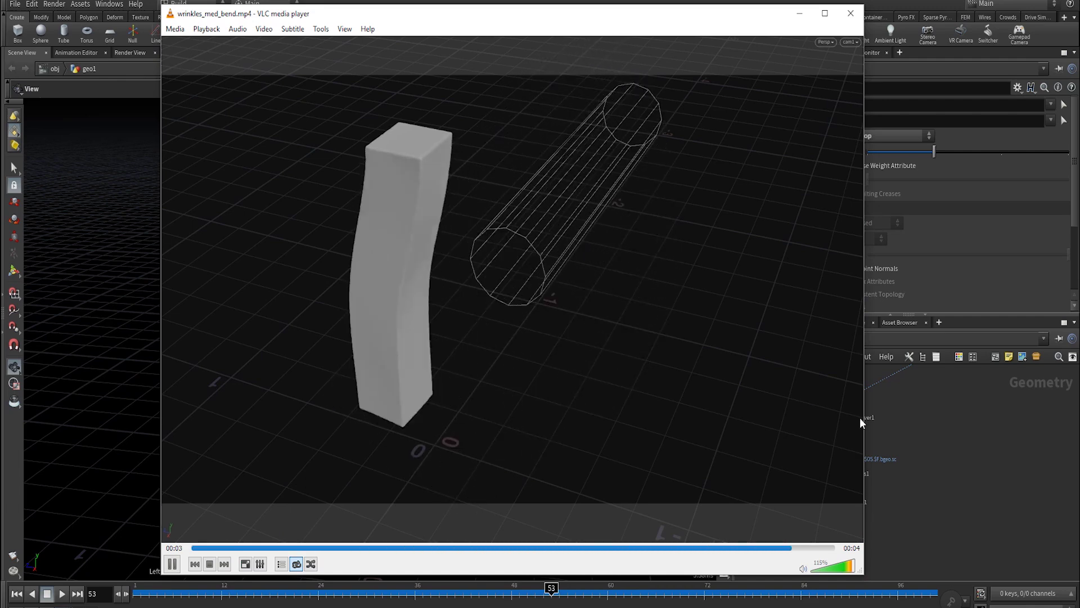
click(937, 413)
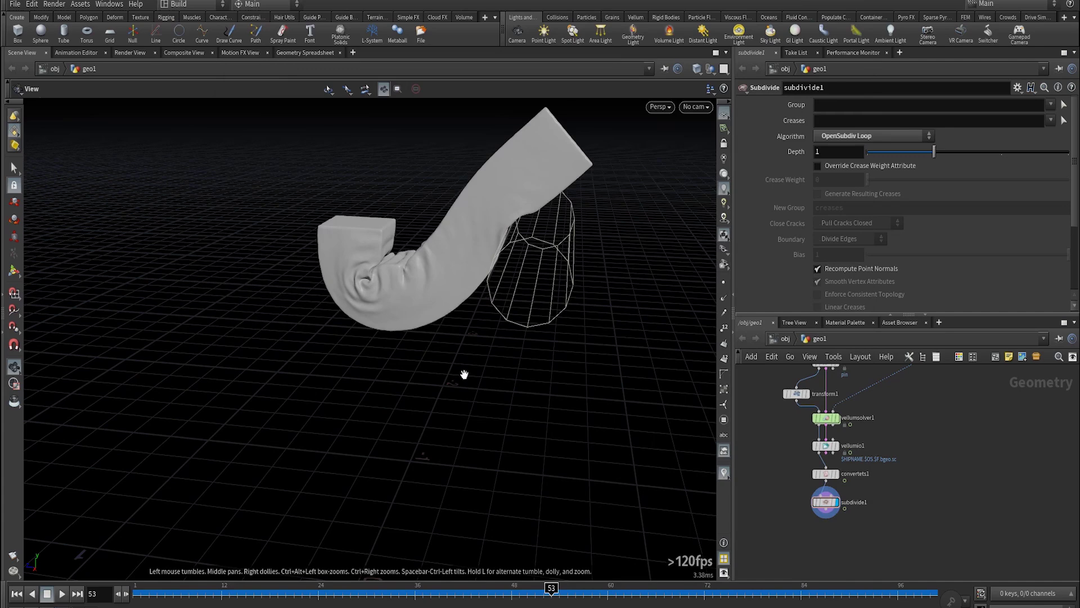
drag(495, 312, 509, 369)
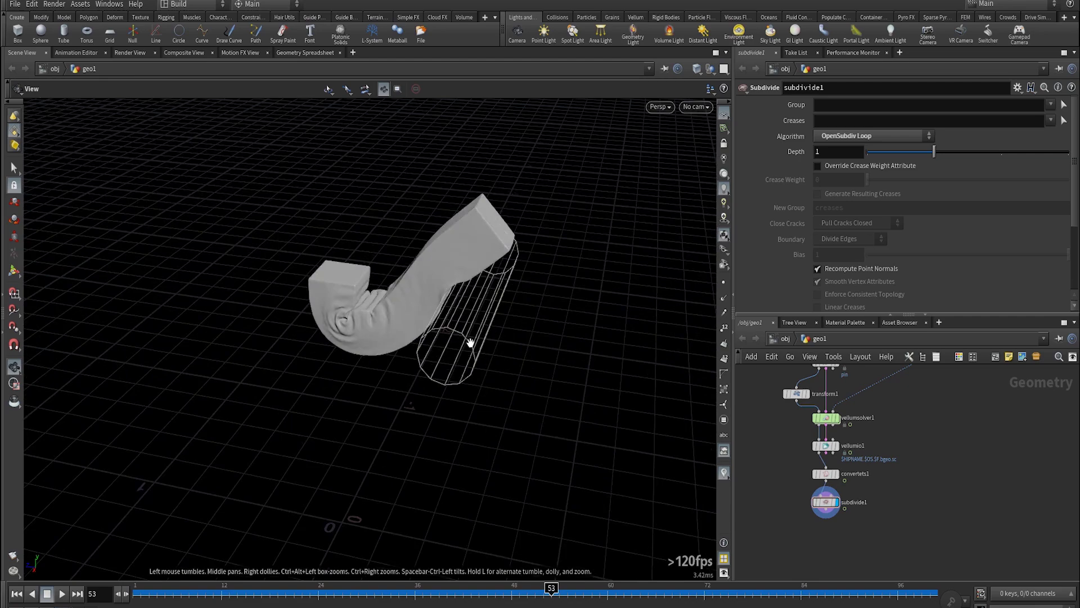
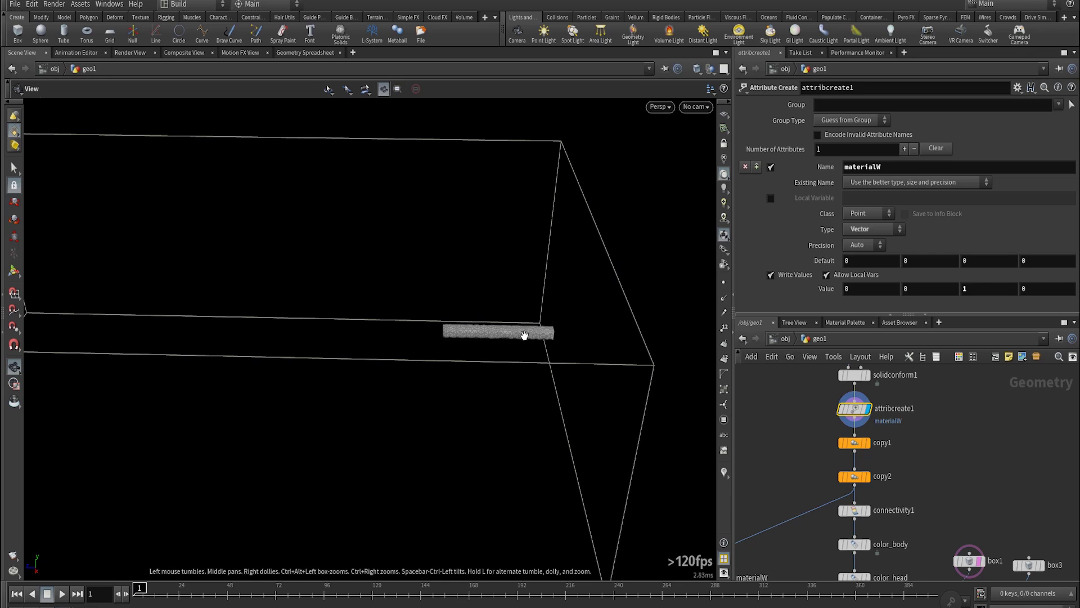
- Bypass copy1 and copy2 and display visualize_materialW to examine the materialW vectors on the single tube
scroll(529, 336, up, 2)
scroll(530, 337, up, 2)
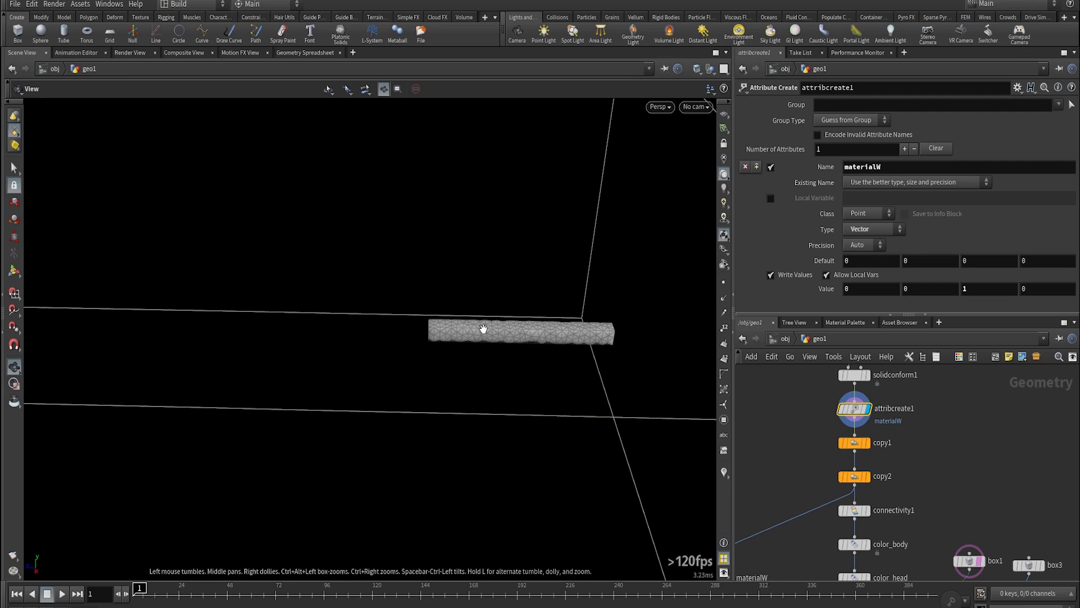
mouse_move(817, 422)
drag(817, 422, 892, 503)
middle_drag(788, 472, 877, 405)
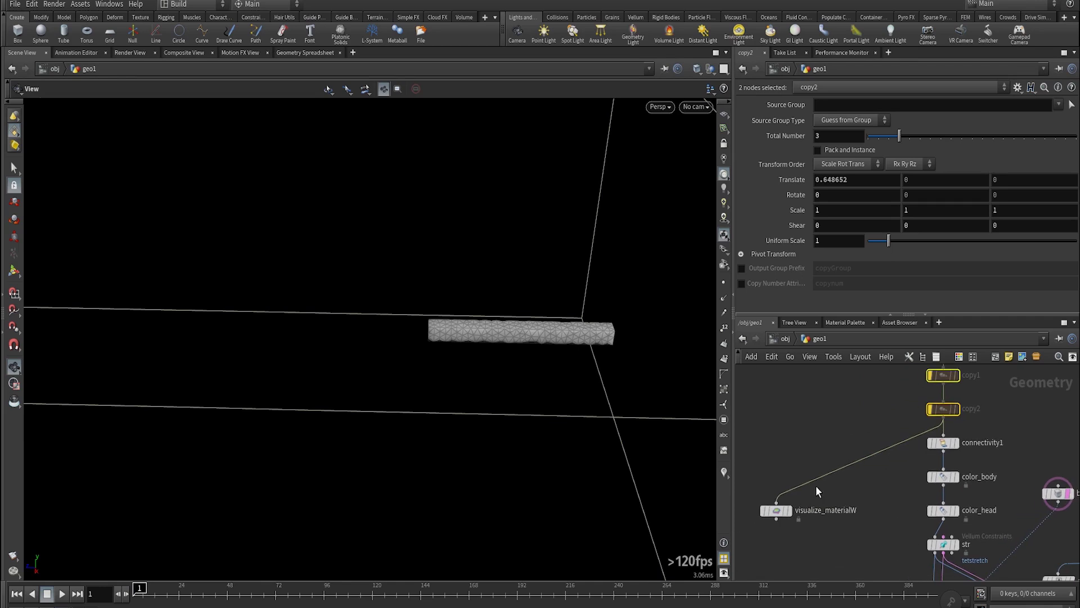
click(791, 513)
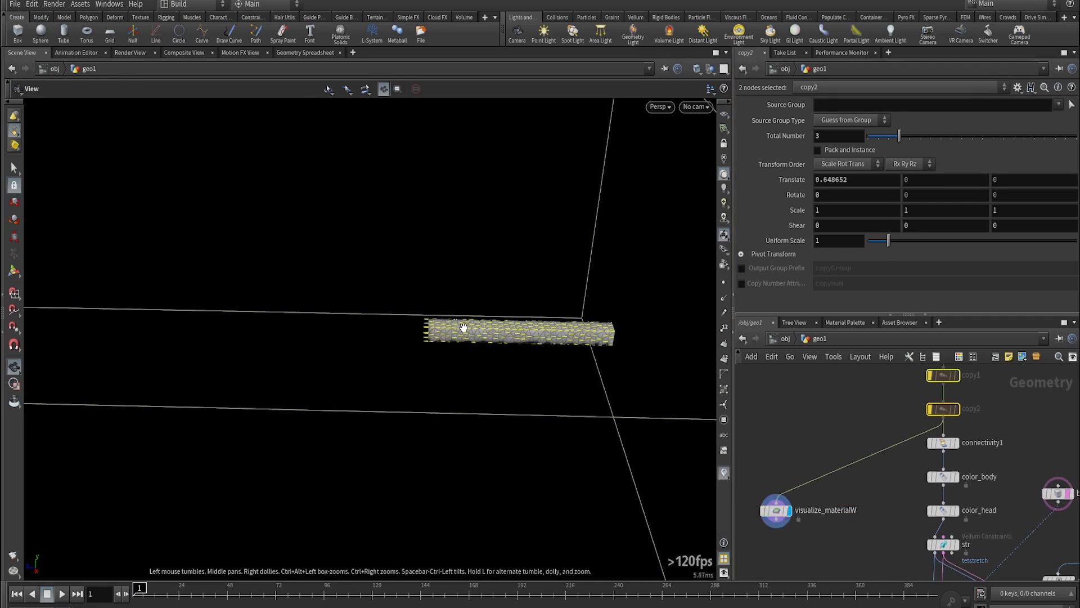
- Re-enable copy1 and copy2 and examine the materialW vectors across all the copied tubes
middle_drag(880, 413, 888, 456)
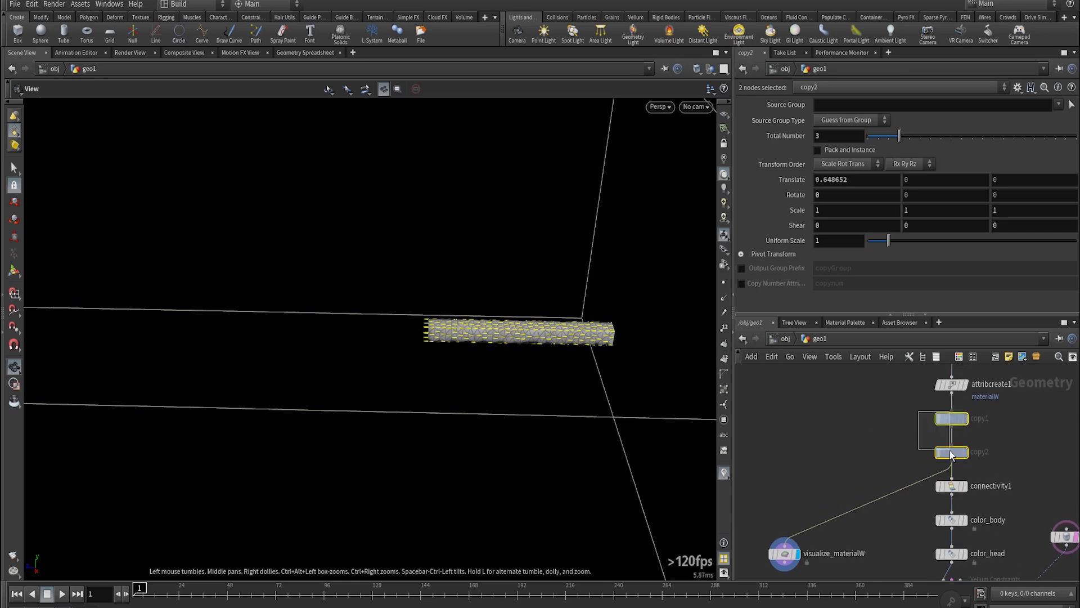
click(933, 436)
right_drag(414, 383, 444, 410)
scroll(444, 410, up, 2)
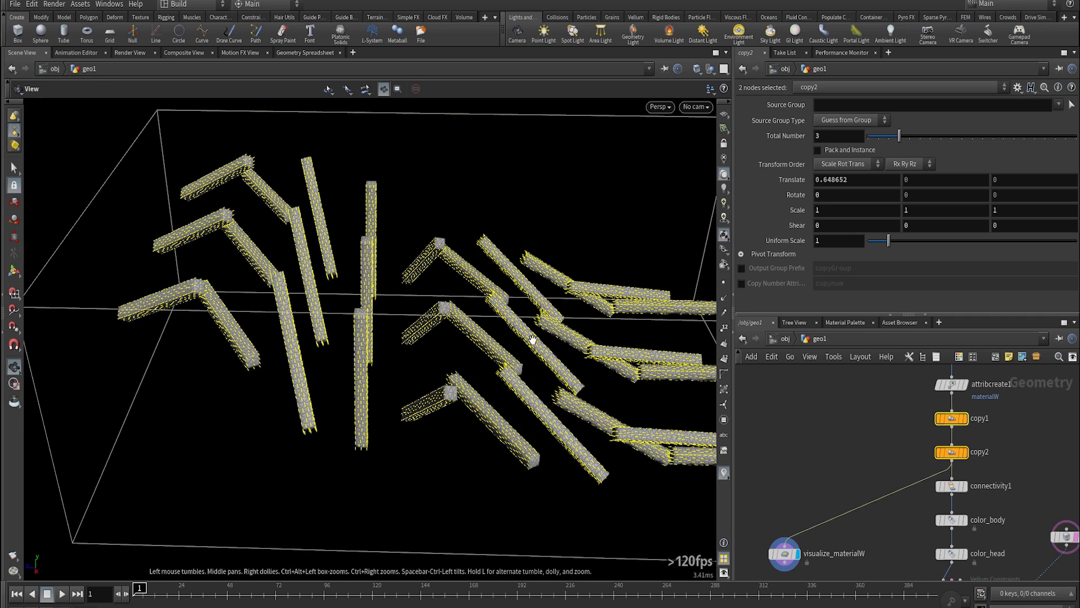
drag(538, 340, 508, 378)
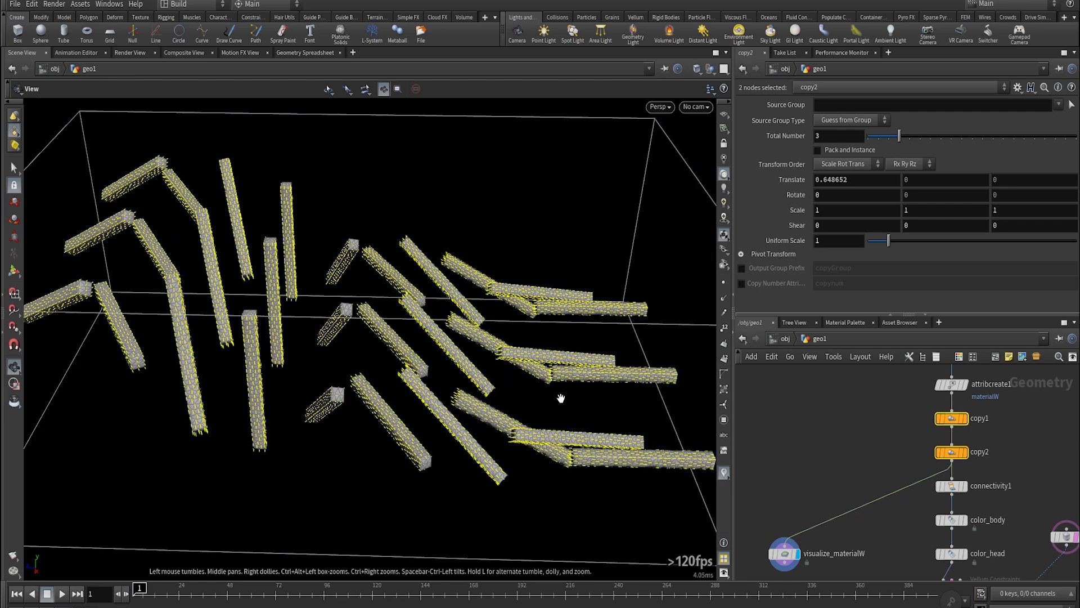
- Inspect the materialW settings of attribcreate1 and the translate and rotate settings of copy1
middle_drag(873, 414, 849, 435)
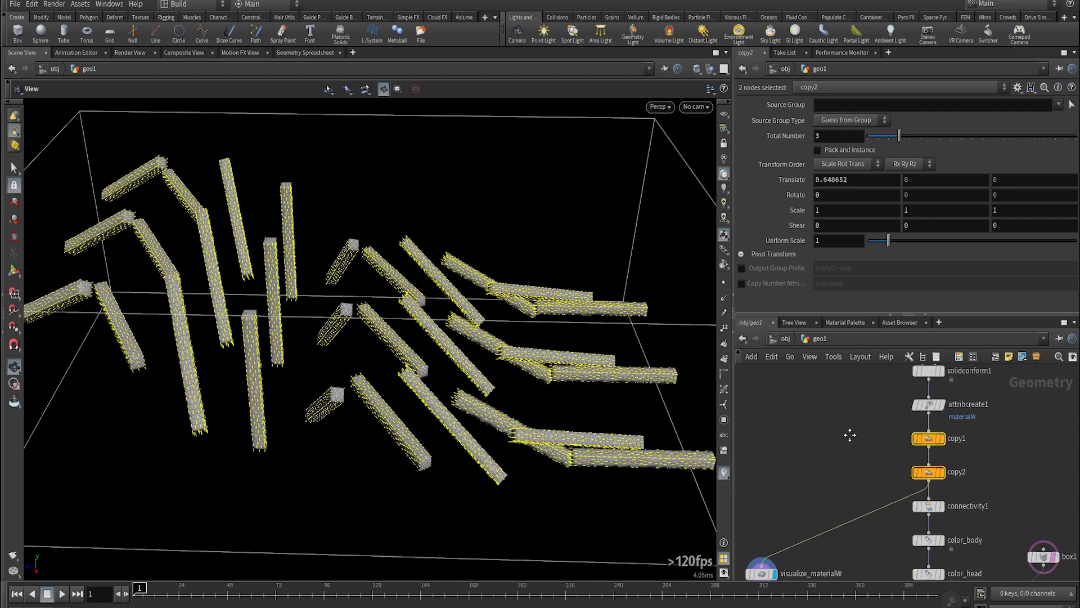
click(928, 404)
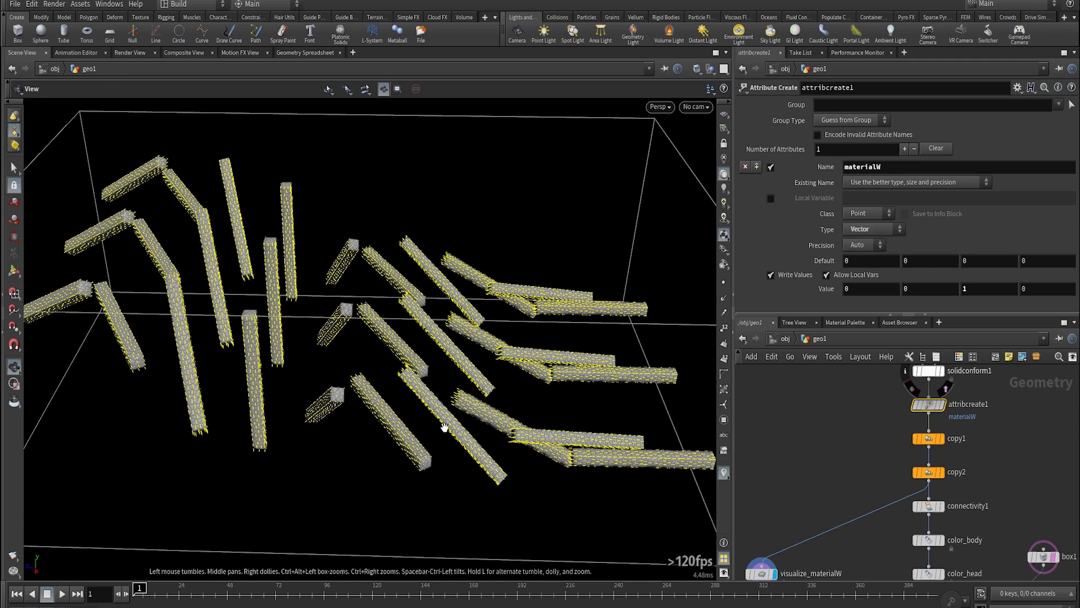
click(929, 438)
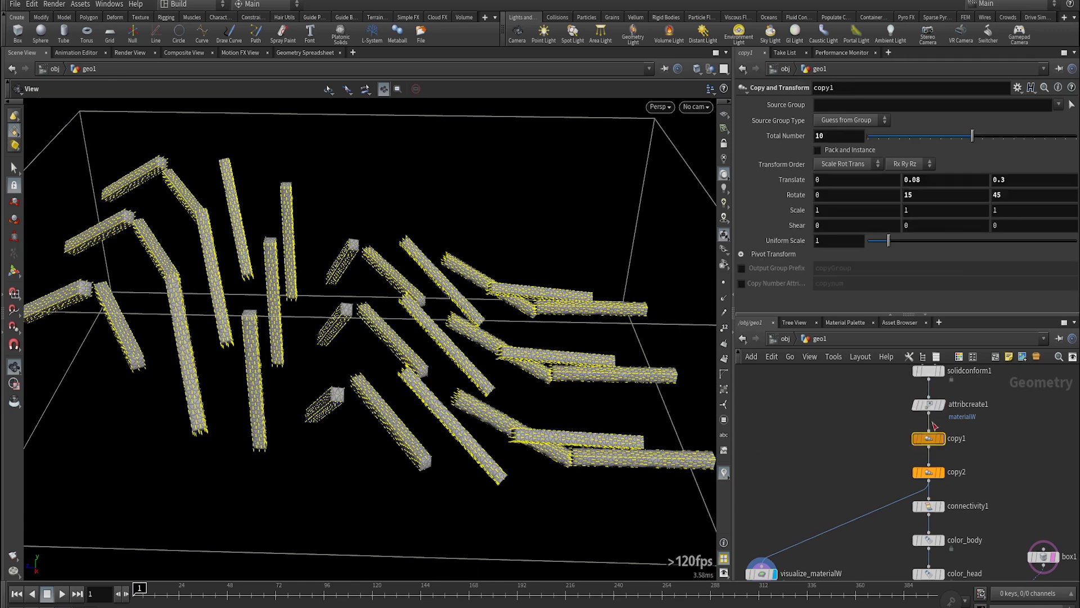
- Switch the materialW attribute's type to Float in attribcreate1 to compare the copied vectors, and restore it to Vector
click(929, 409)
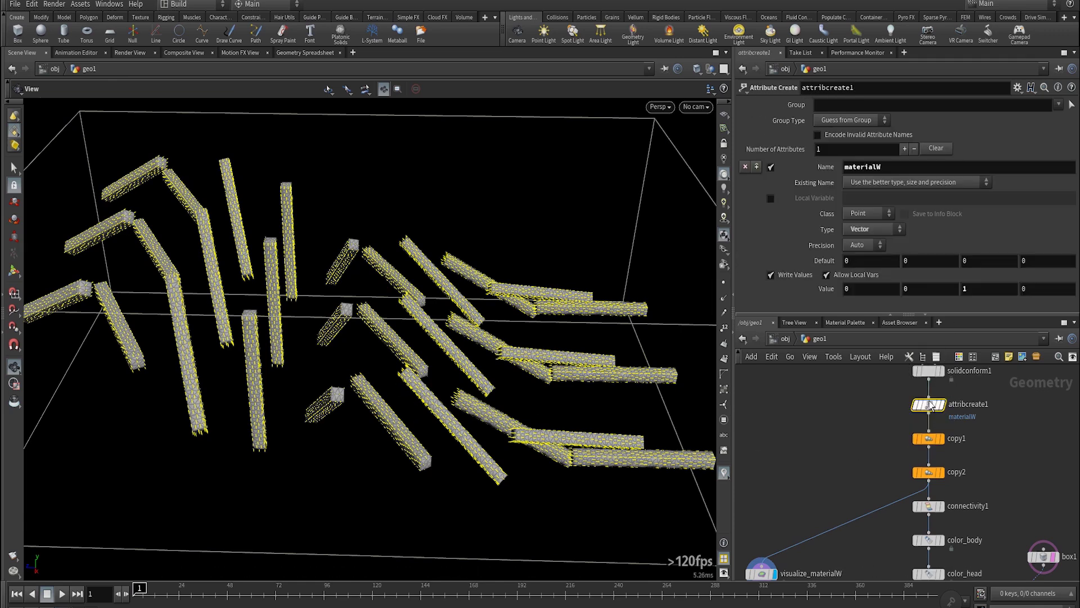
click(871, 229)
click(862, 248)
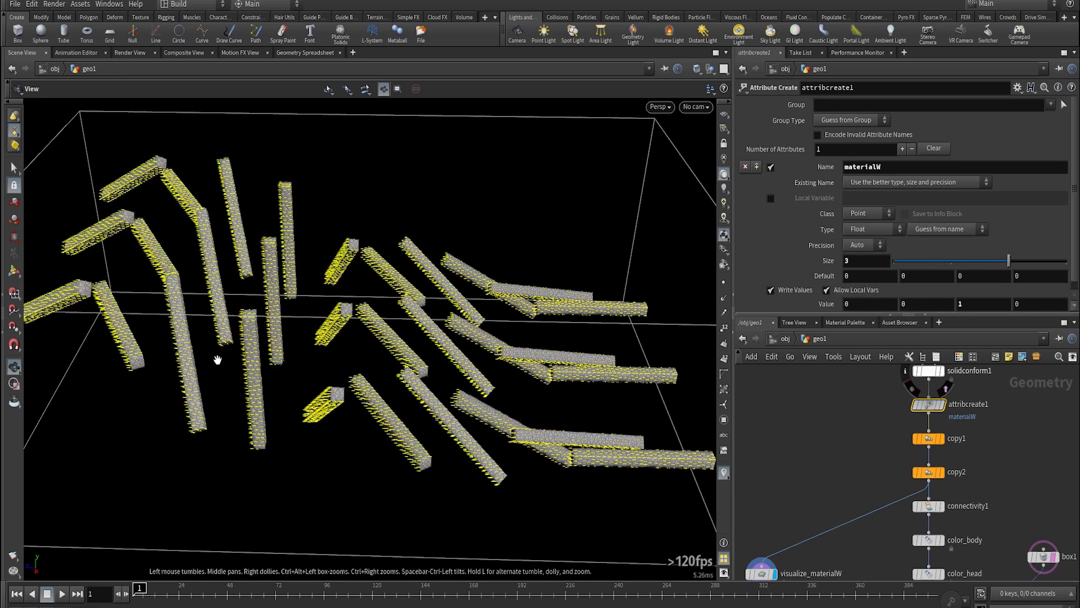
scroll(315, 386, up, 2)
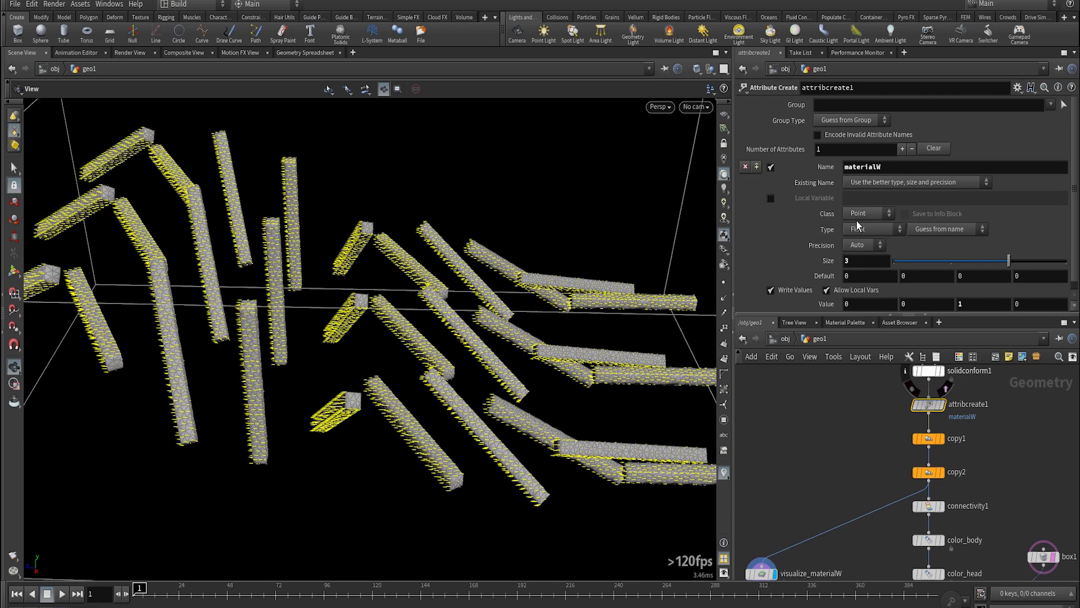
click(857, 224)
click(869, 269)
scroll(387, 350, down, 3)
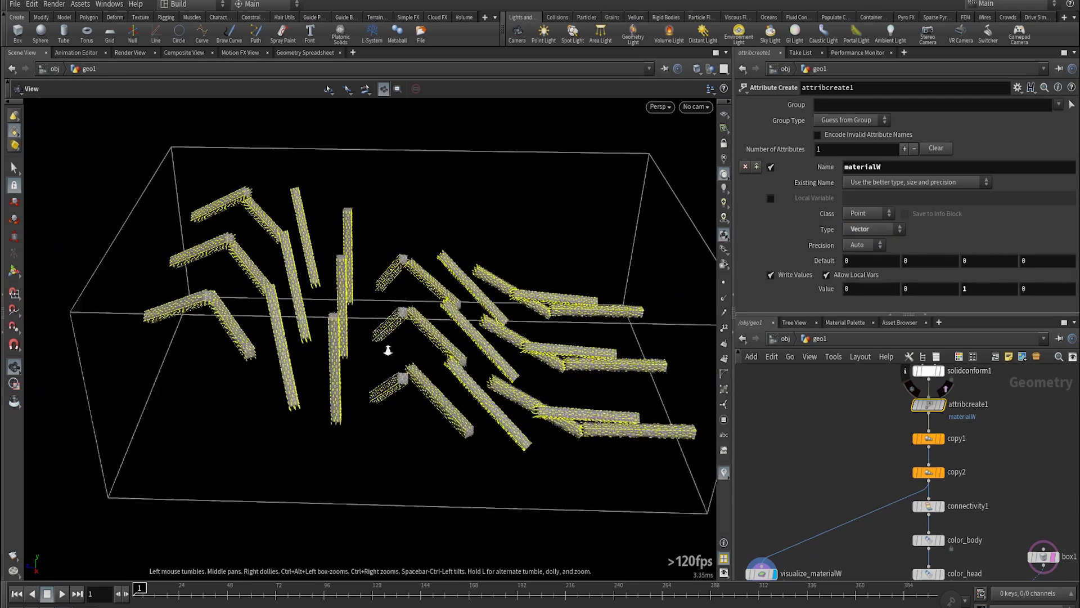
scroll(478, 298, down, 2)
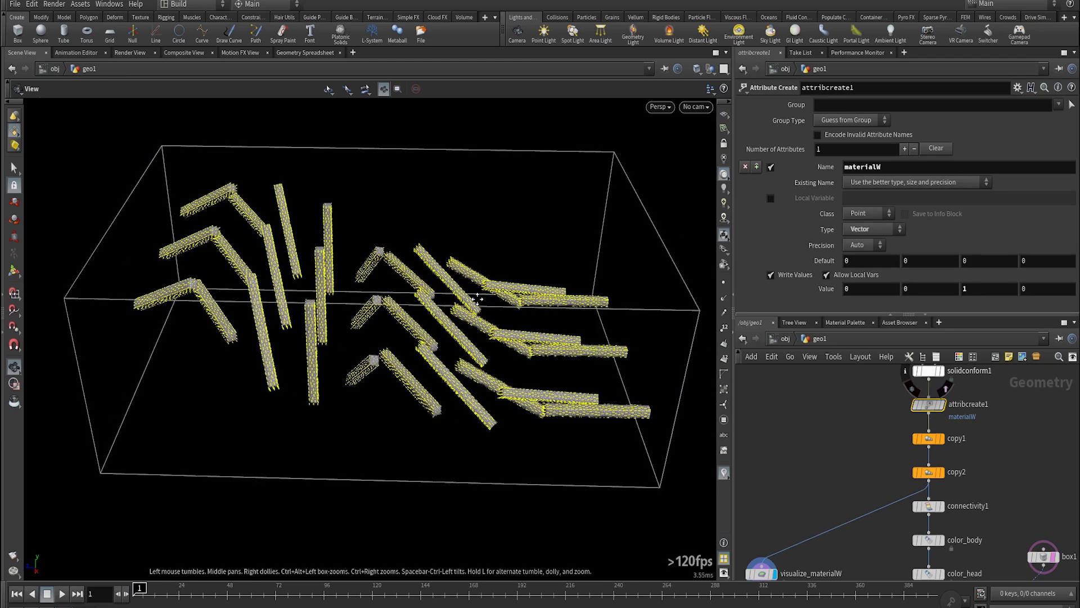
- Display the color_head result and bypass copy1 and copy2 to keep only a single tube
middle_drag(999, 558, 958, 435)
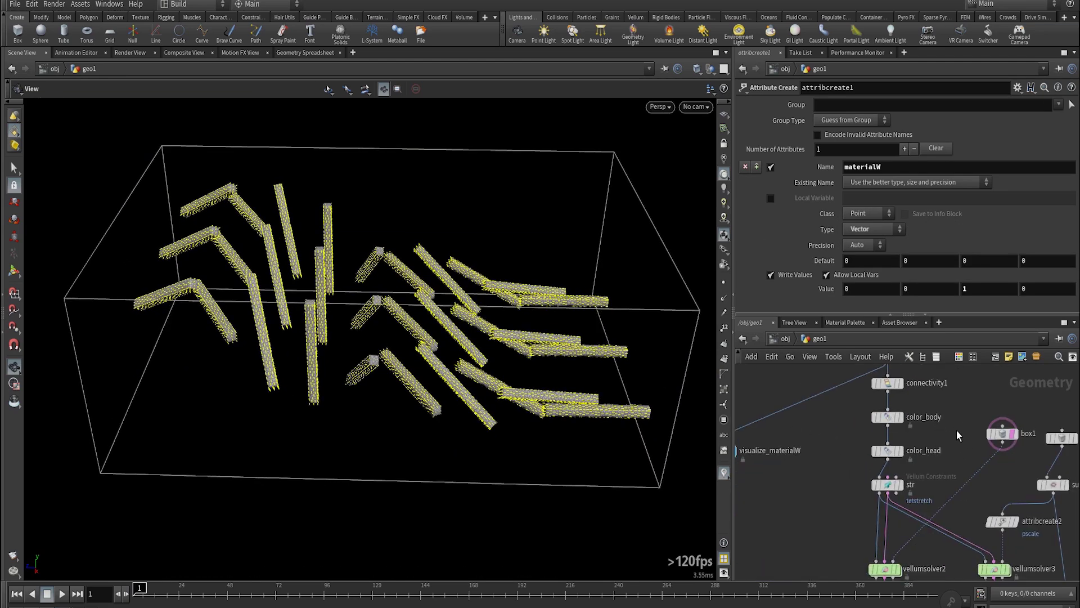
click(900, 450)
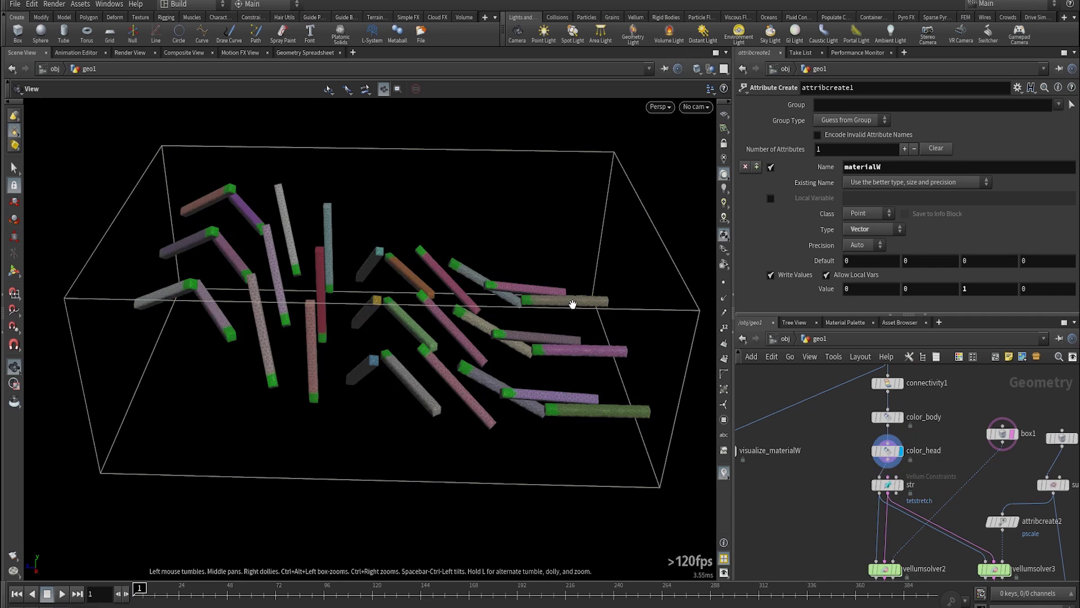
middle_drag(843, 416, 837, 468)
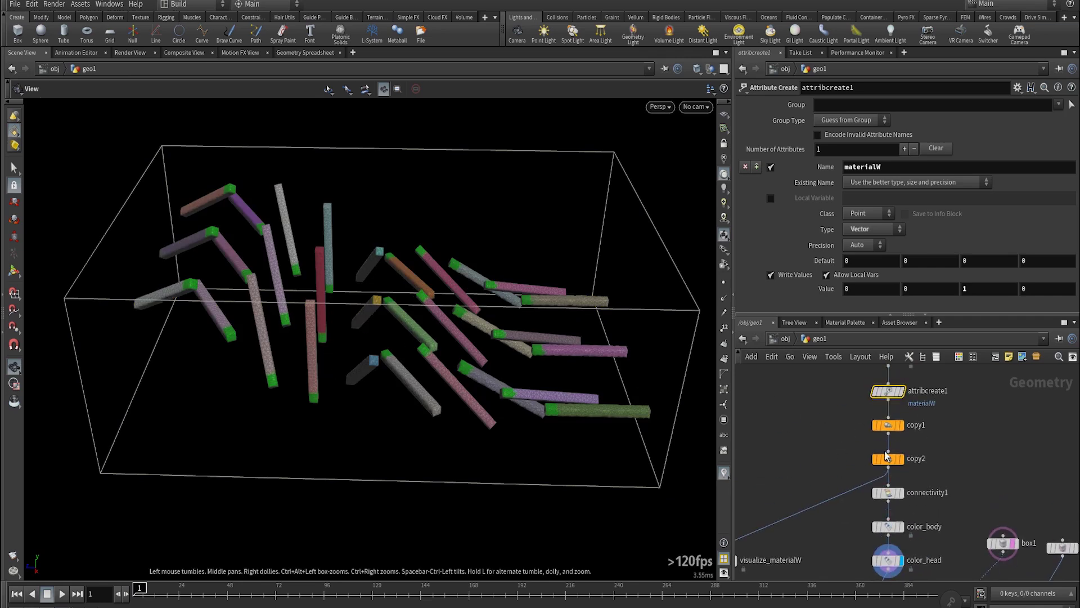
drag(907, 473, 844, 417)
key(q)
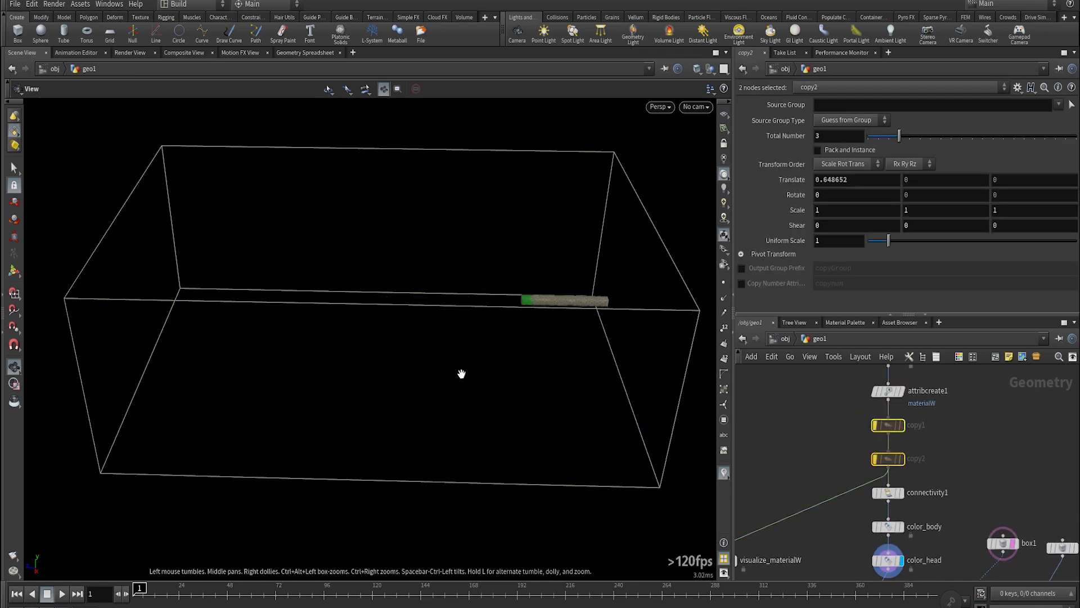
right_drag(462, 374, 585, 434)
- Inspect the Tetrahedral Stretch settings of str, and display vellumsolver2 with its solver settings
middle_drag(928, 499, 906, 357)
click(851, 454)
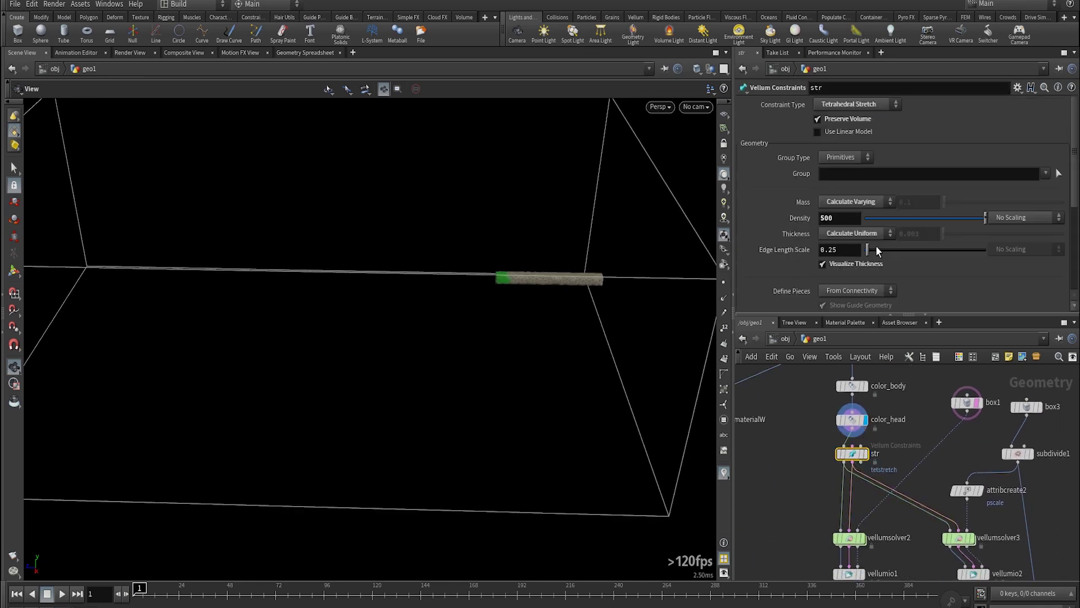
middle_drag(778, 491, 774, 434)
click(859, 481)
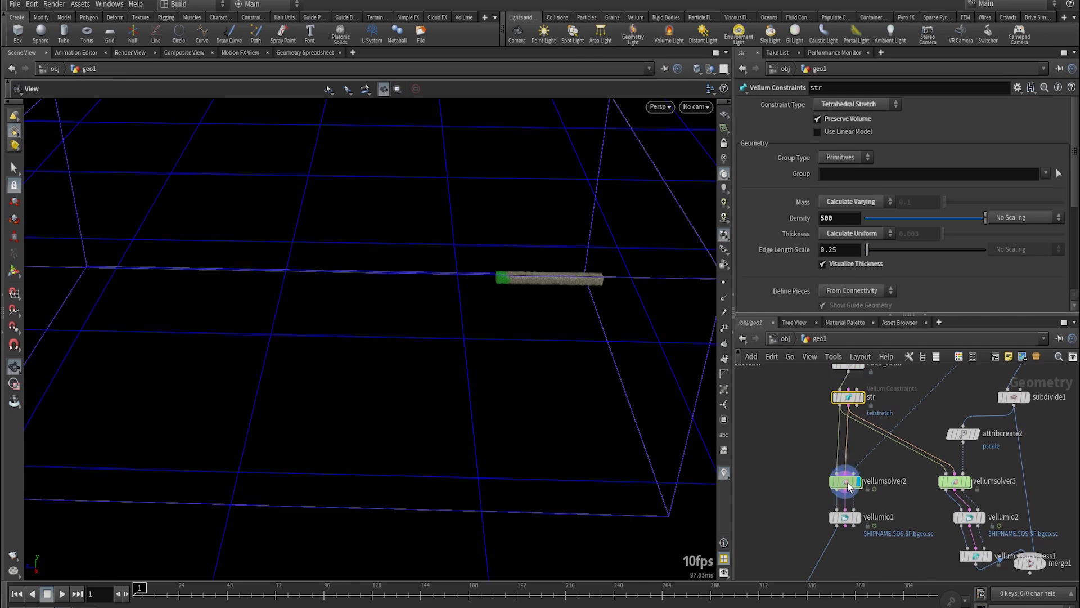
click(845, 481)
mouse_move(821, 465)
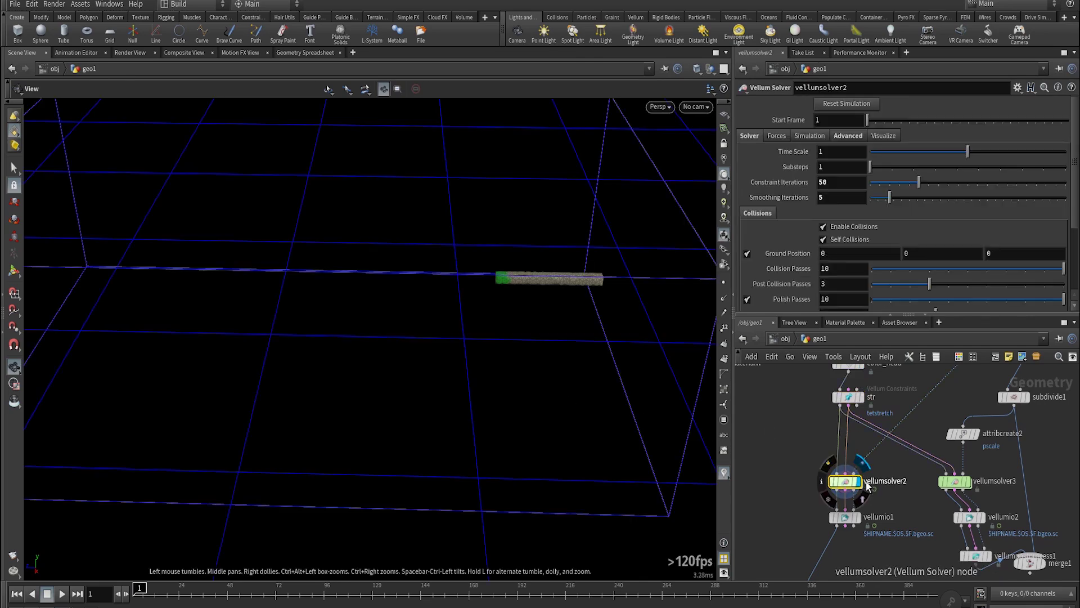
drag(646, 444, 589, 403)
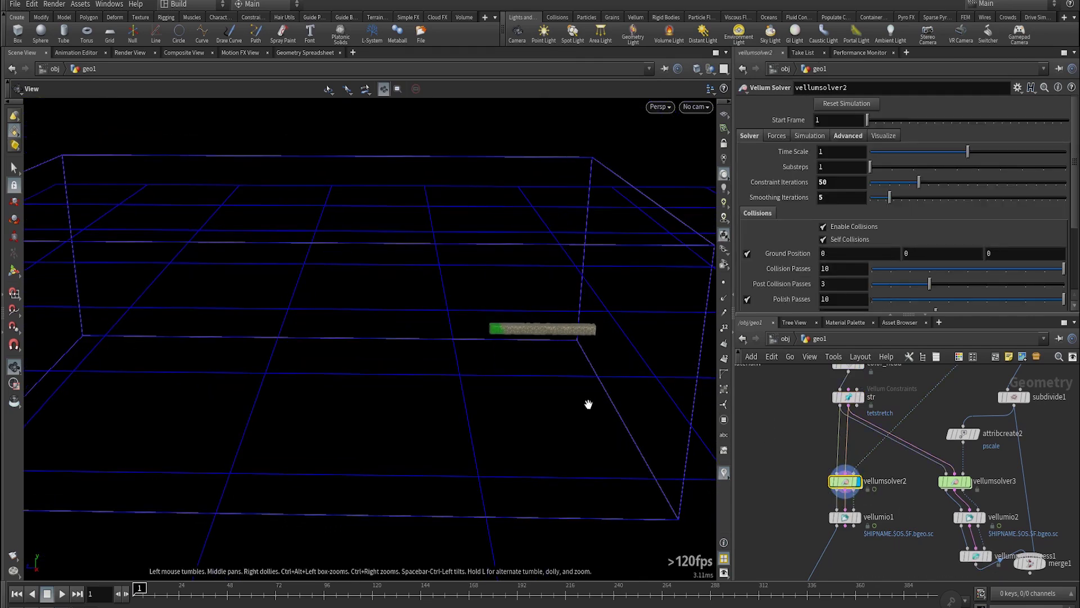
- Enter vellumsolver2's forces network with the viewport in wireframe and open the settings of popwind_single_restvector
double_click(845, 482)
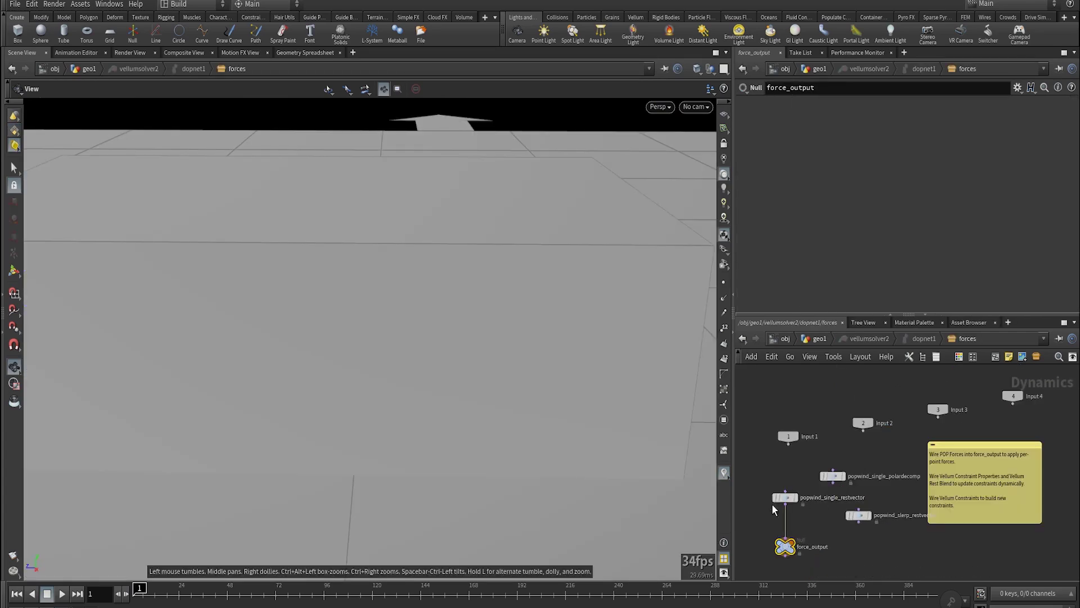
key(w)
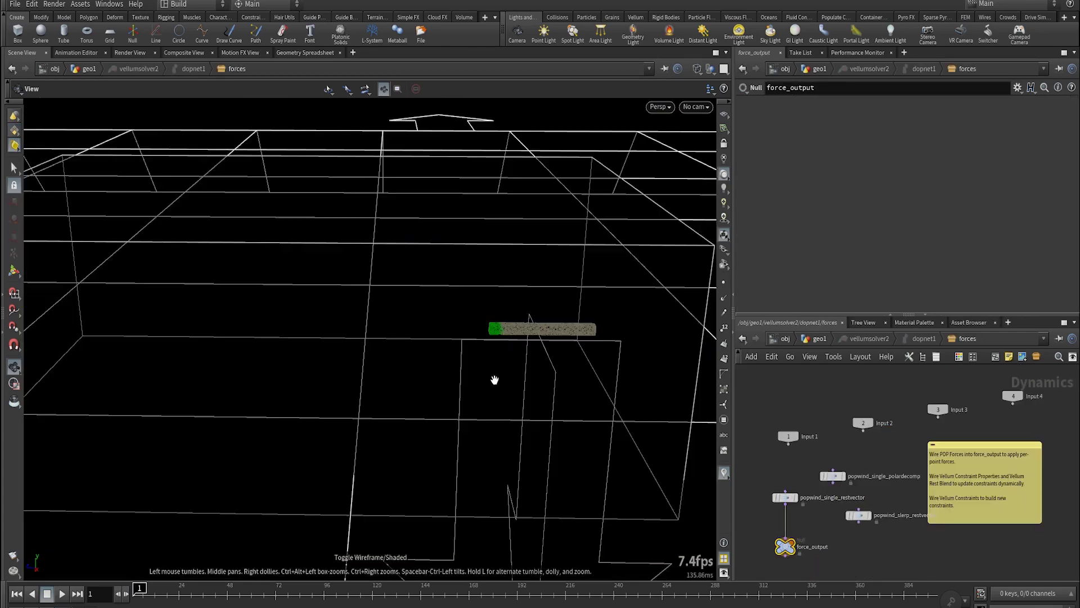
click(783, 498)
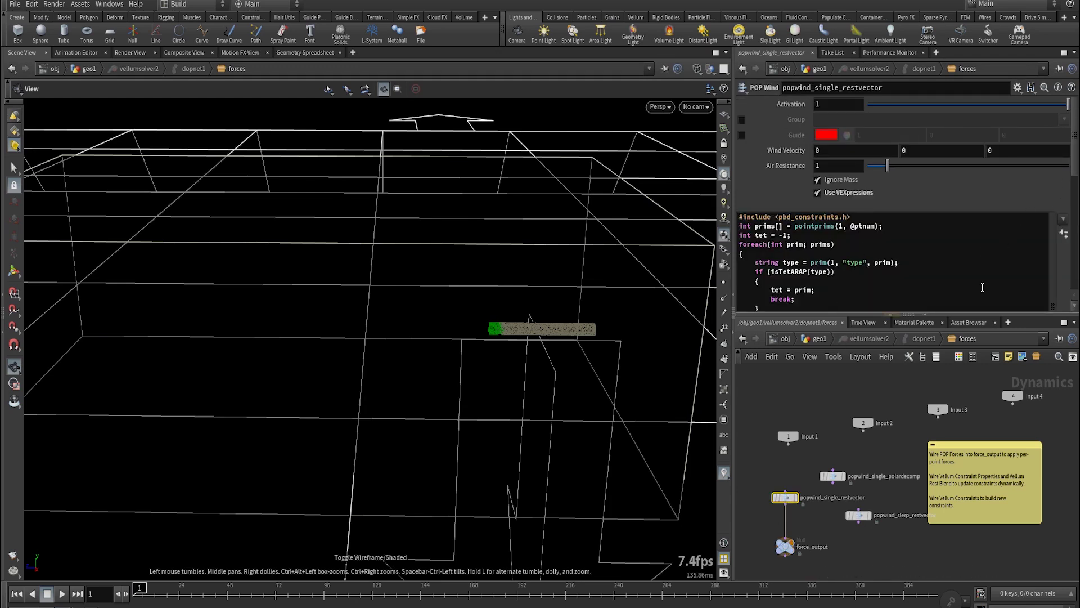
- Examine the VEXpression code and the Inputs settings of popwind_single_restvector, including the source options for Input 2
drag(1075, 120, 1076, 276)
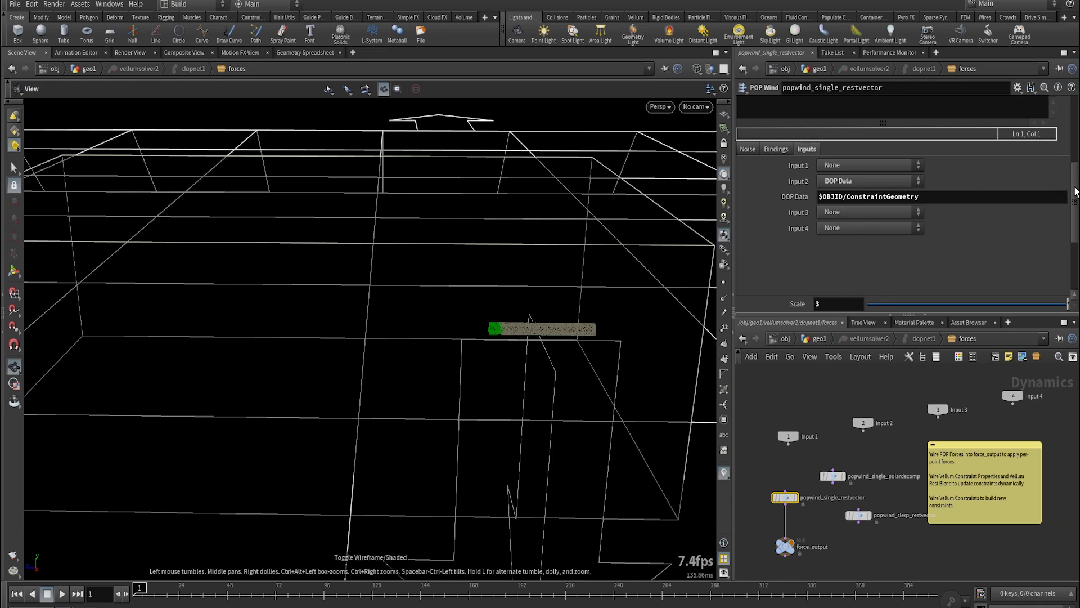
drag(1075, 265, 1075, 114)
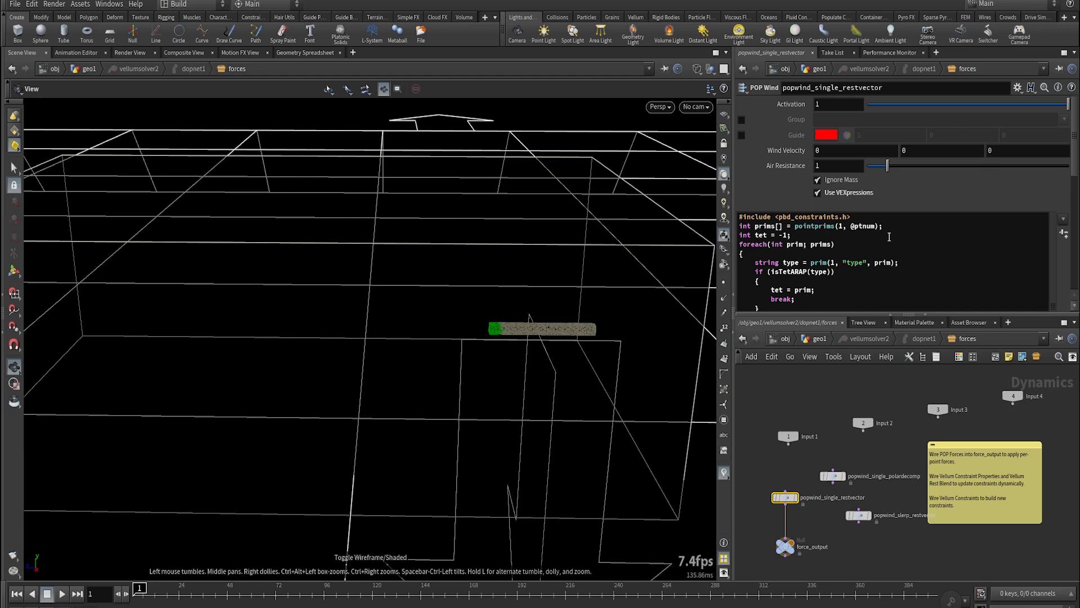
drag(1074, 167, 993, 268)
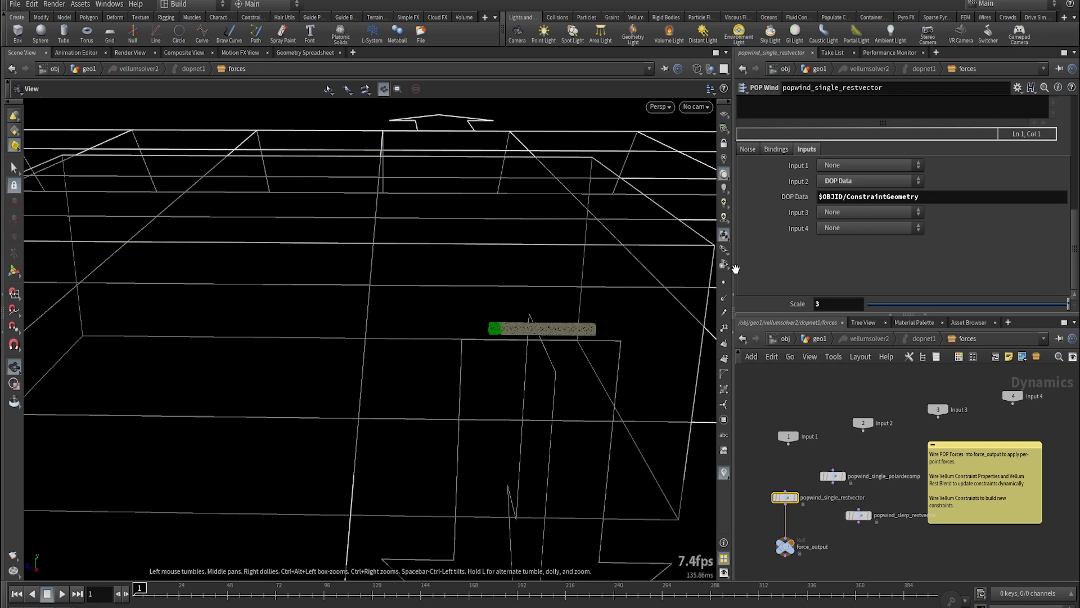
click(880, 180)
click(847, 212)
- Split the viewport pane in two, with the scene view above and a Geometry Spreadsheet below
key(alt+])
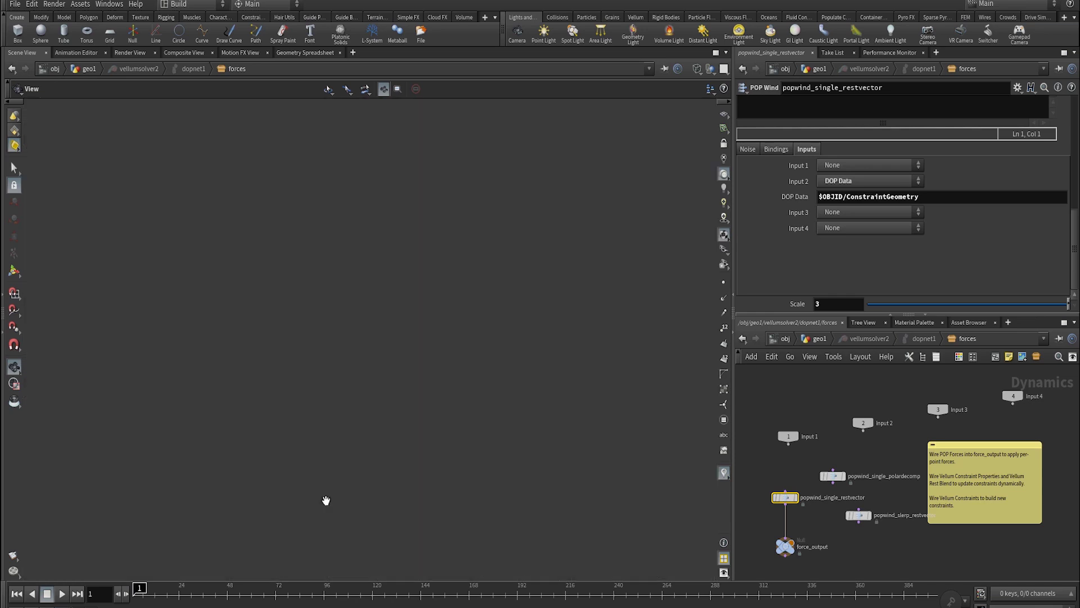
key(alt+8)
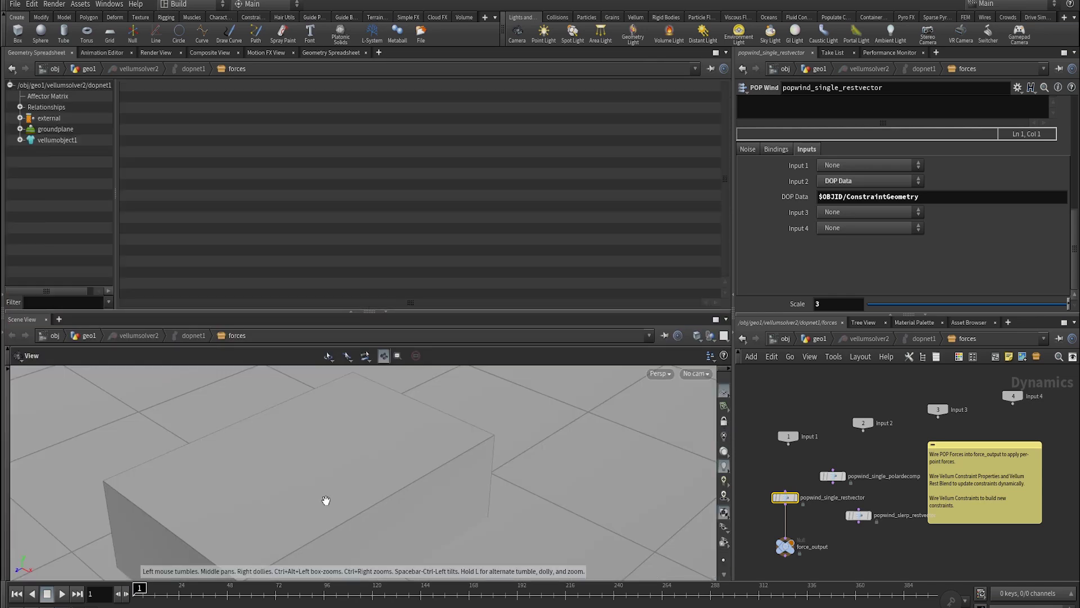
key(alt+1)
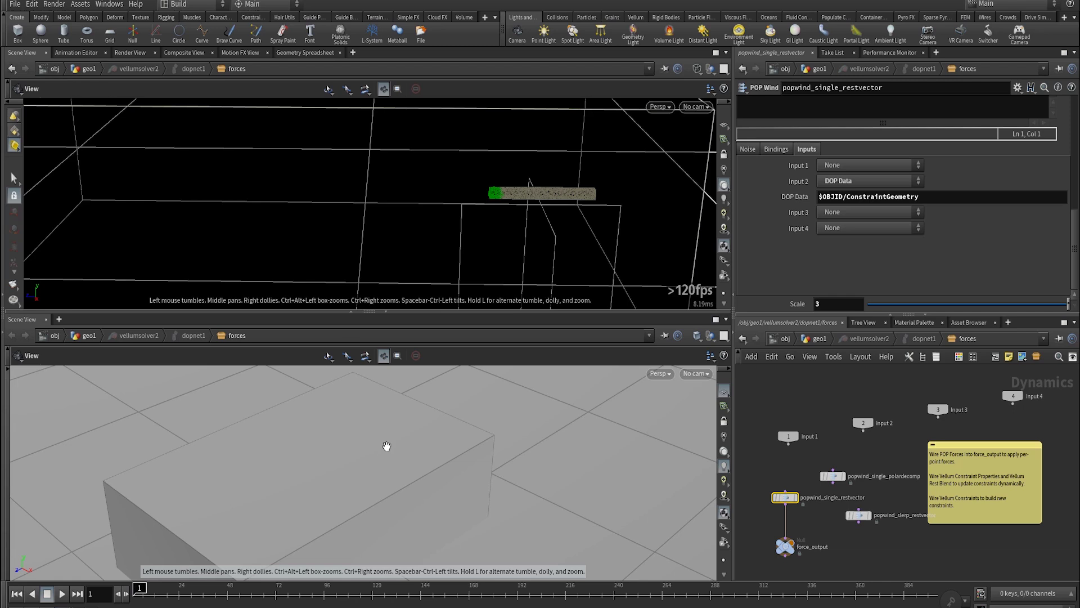
key(alt+8)
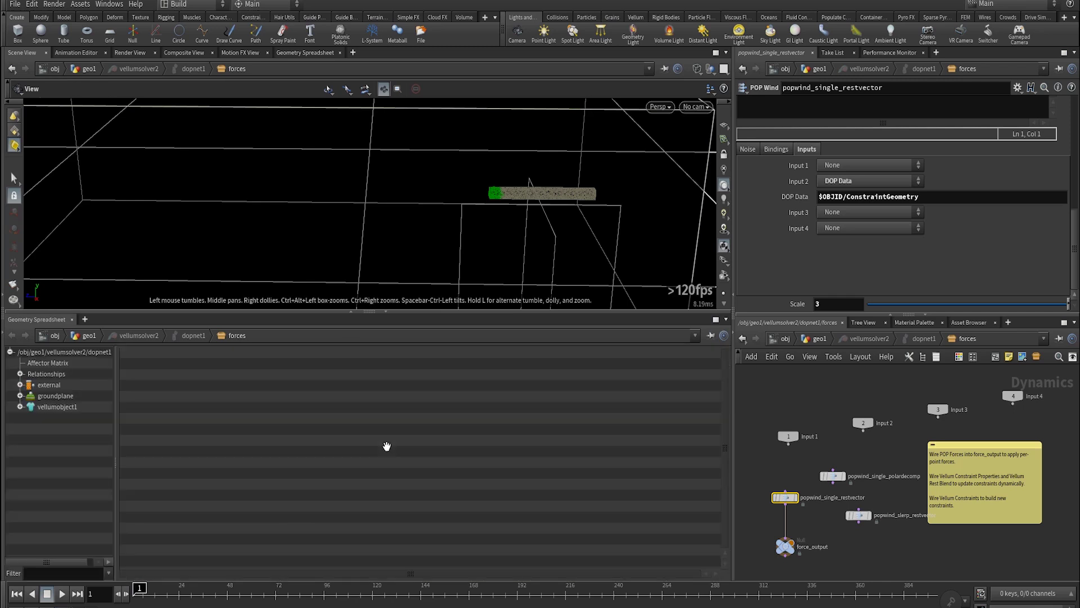
- Show the primitive attributes of vellumobject1's ConstraintGeometry in the Geometry Spreadsheet
click(20, 407)
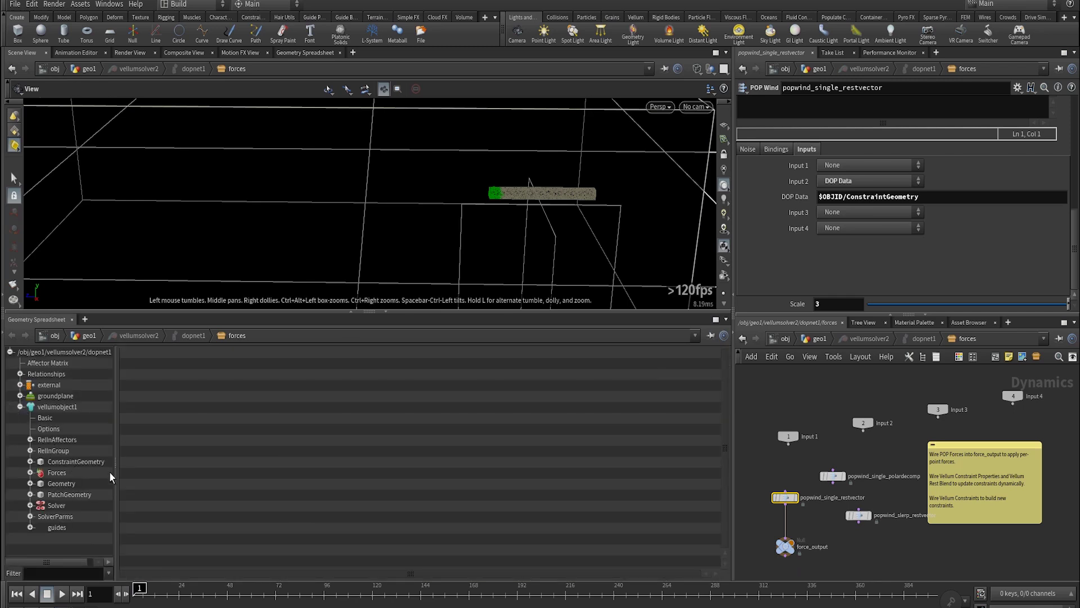
click(77, 462)
click(211, 355)
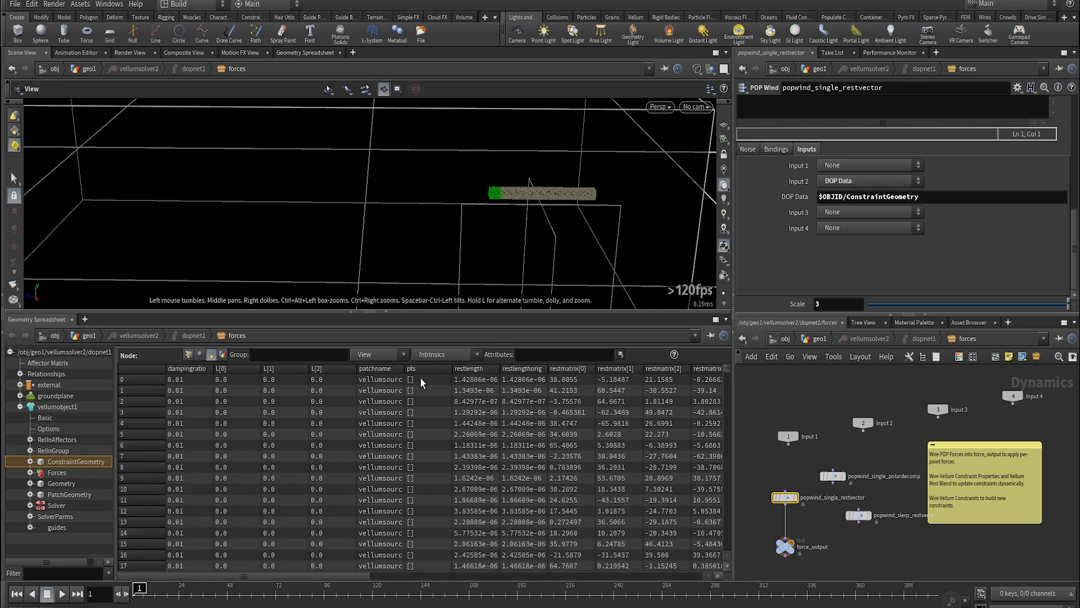
- Filter the constraint primitive attributes to restvector and type
click(595, 359)
text(restvector)
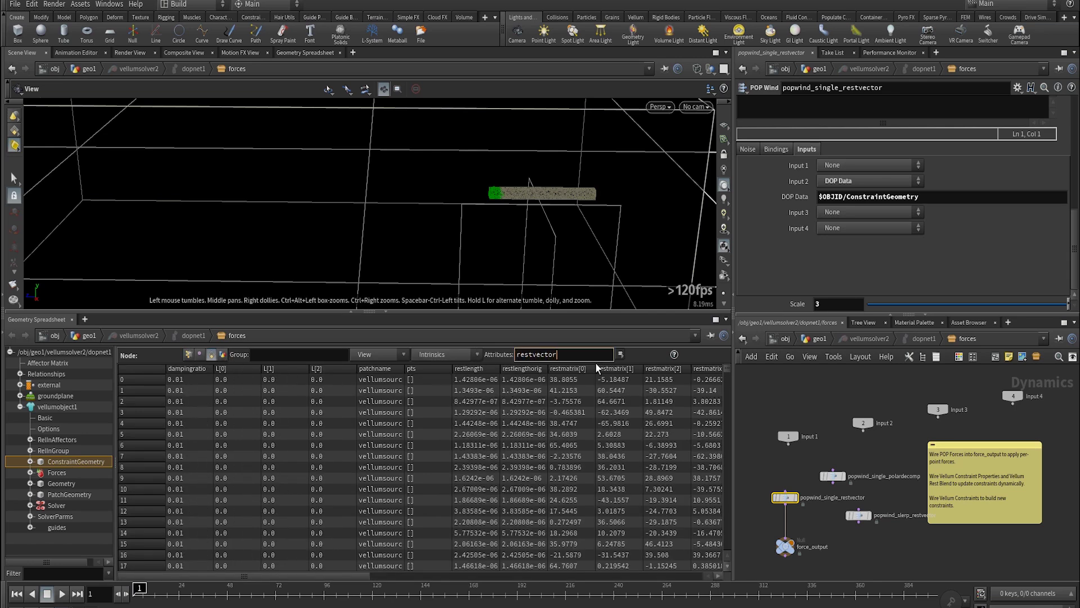
key(Return)
click(593, 357)
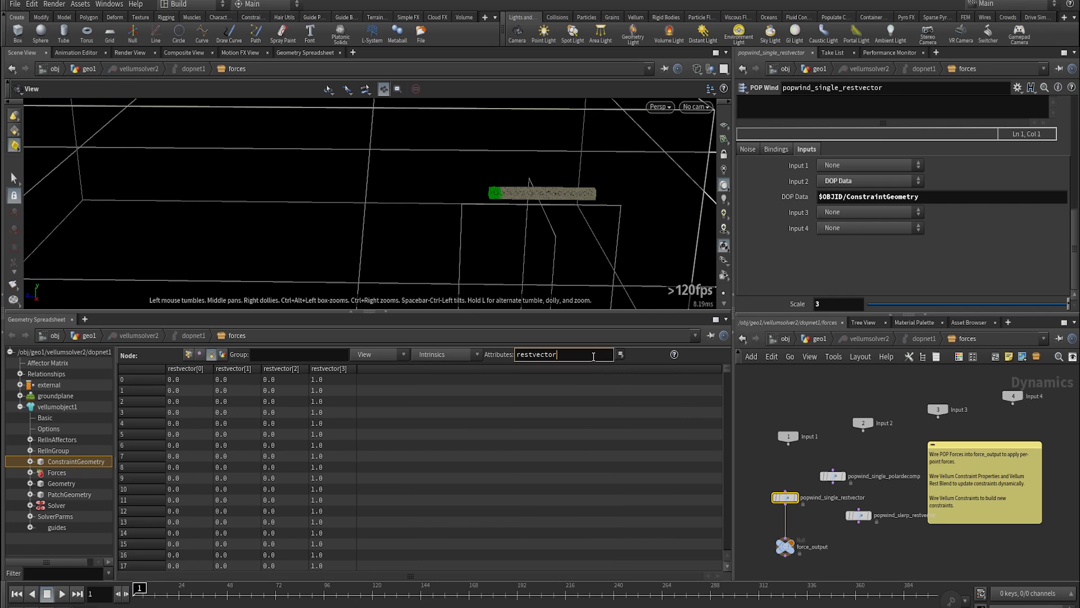
text(type)
key(Return)
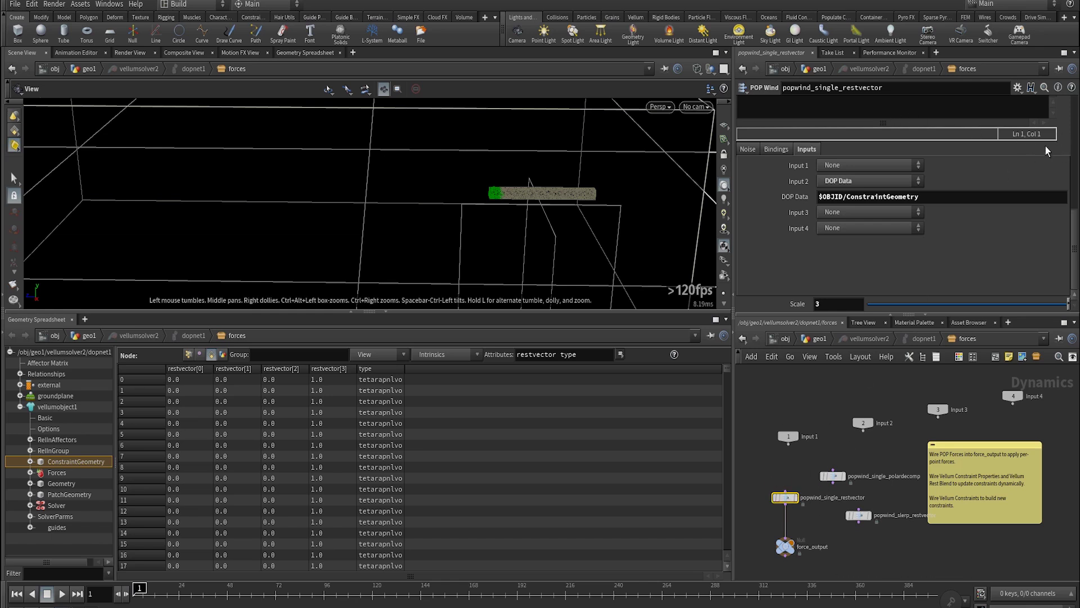
- Bring the start of popwind_single_restvector's VEXpression into view and frame the wireframe tube in the viewport
scroll(1048, 150, up, 10)
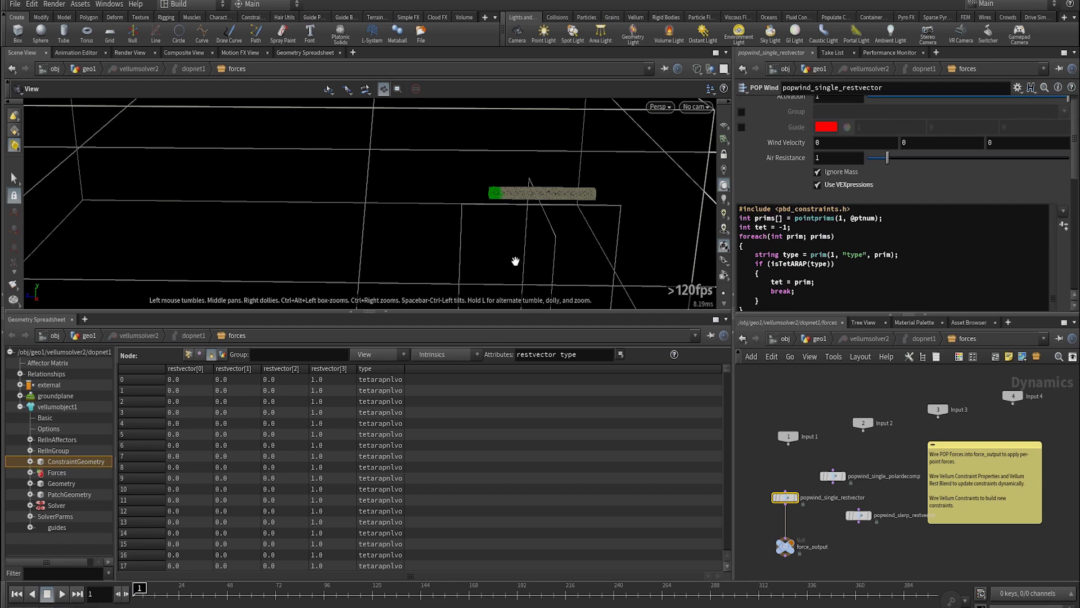
scroll(545, 228, up, 3)
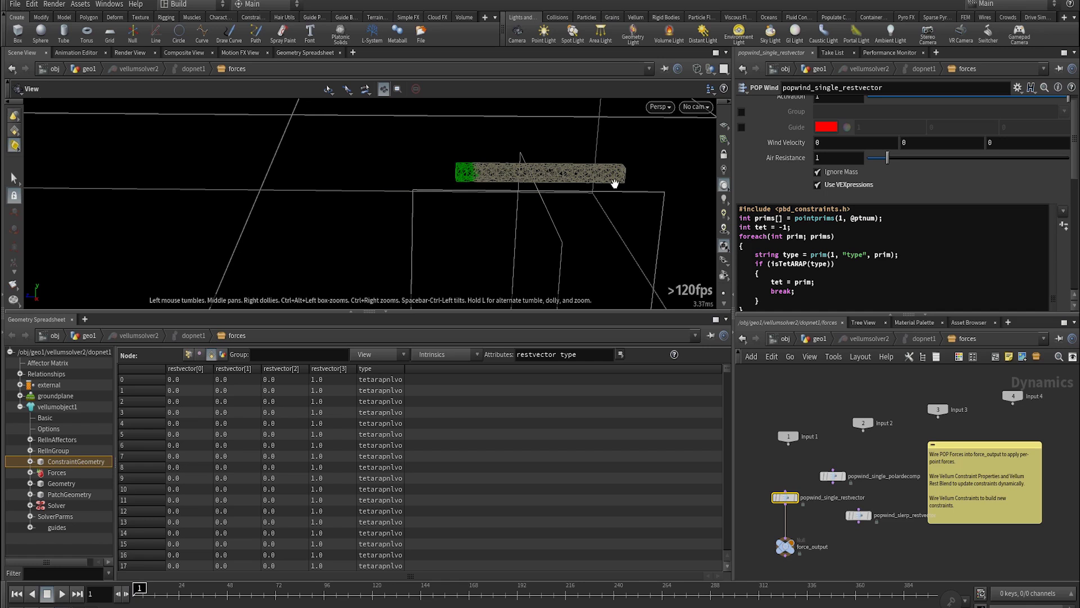
drag(590, 218, 630, 204)
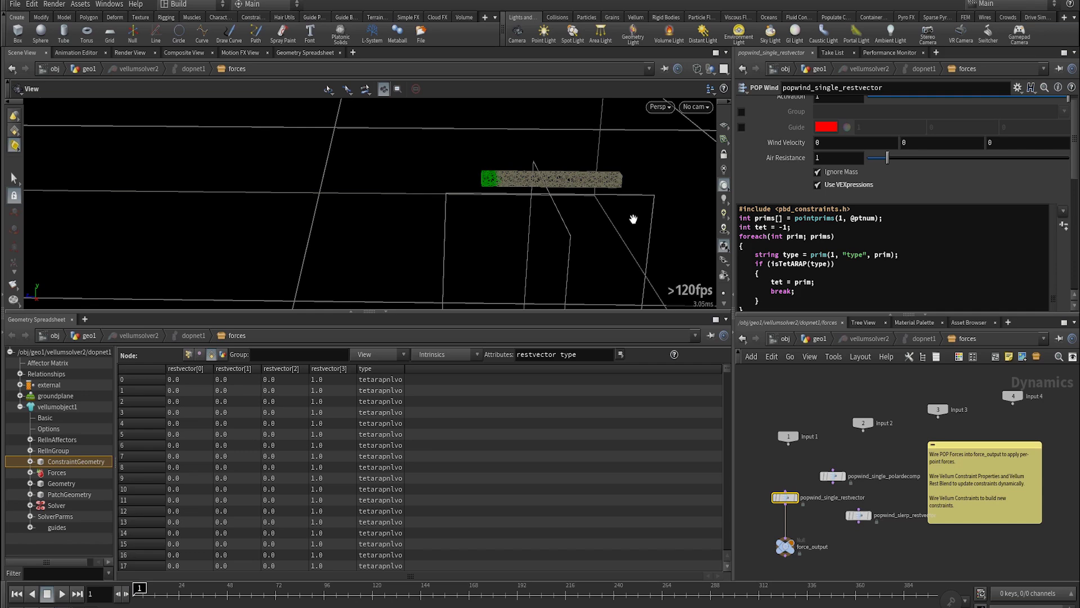
key(f)
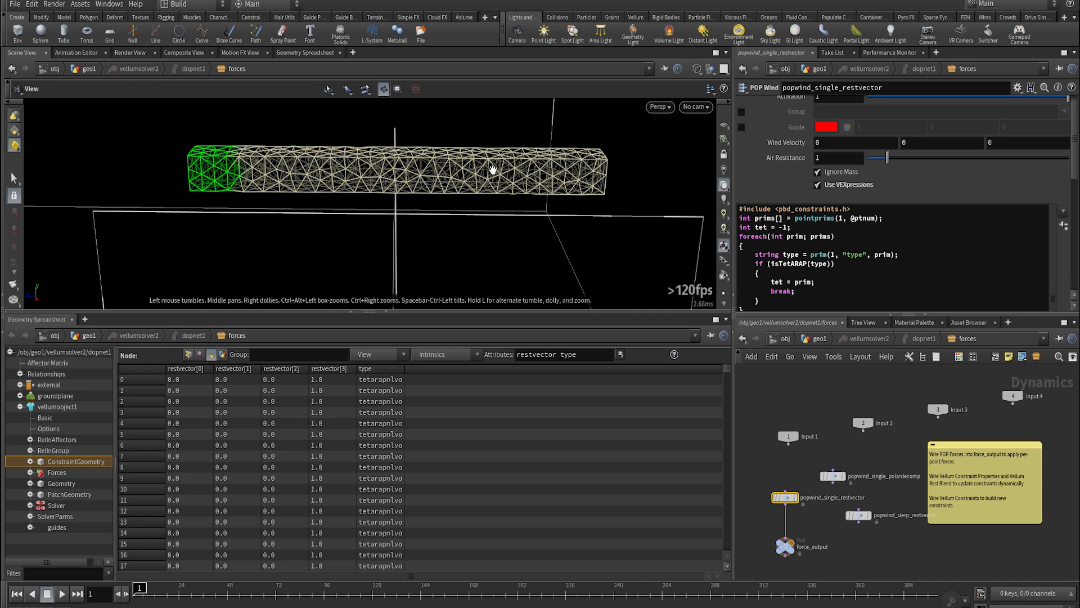
drag(531, 177, 462, 194)
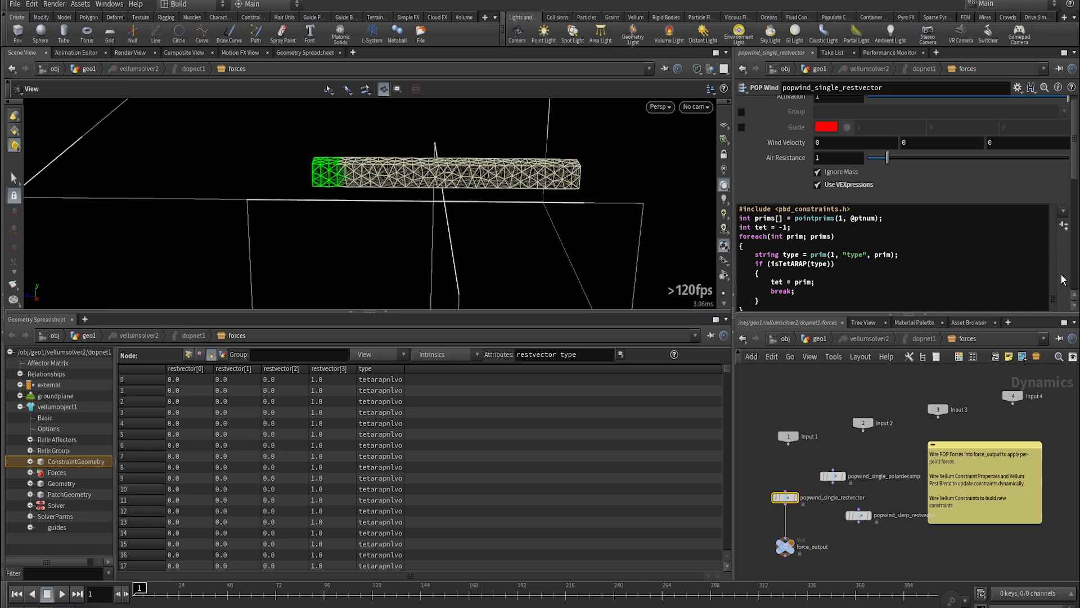
- Enlarge the parameter pane and examine the VEXpression from the pointprims lookup to the quaternion rotation of materialW
click(889, 235)
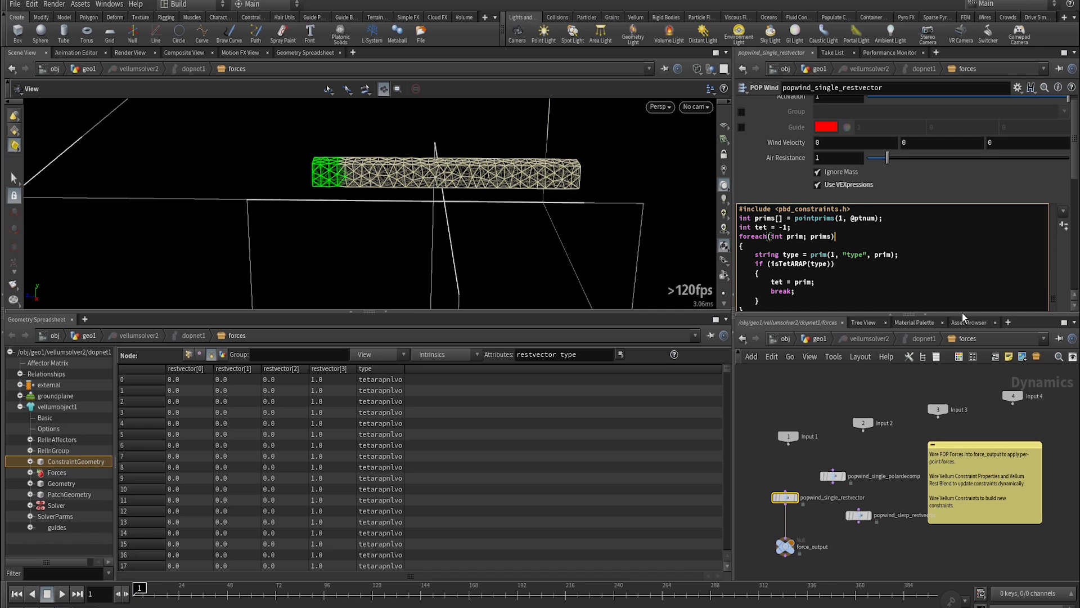
drag(962, 313, 960, 351)
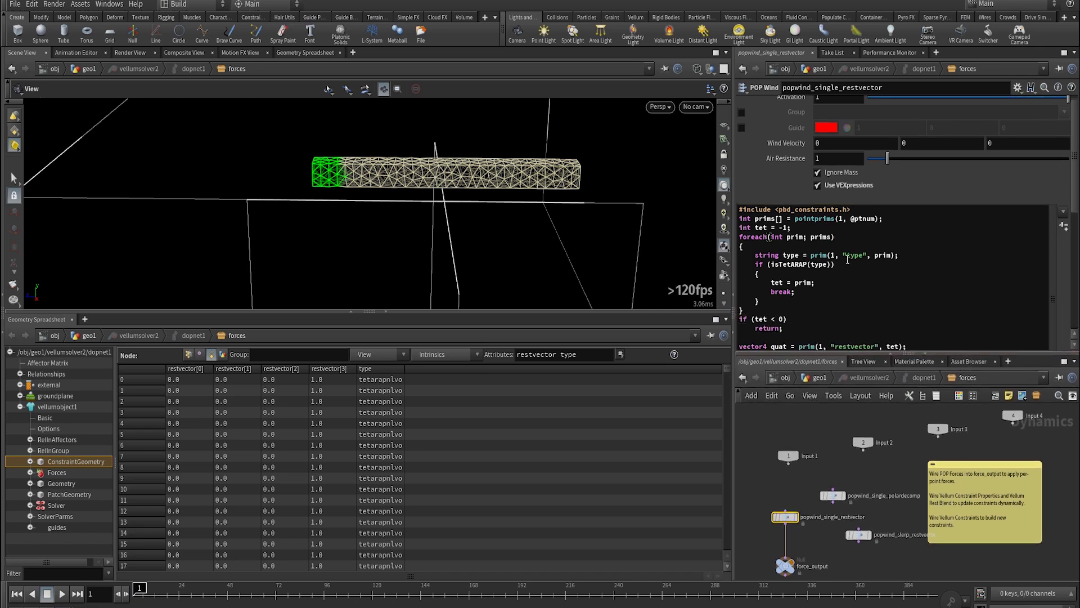
click(812, 218)
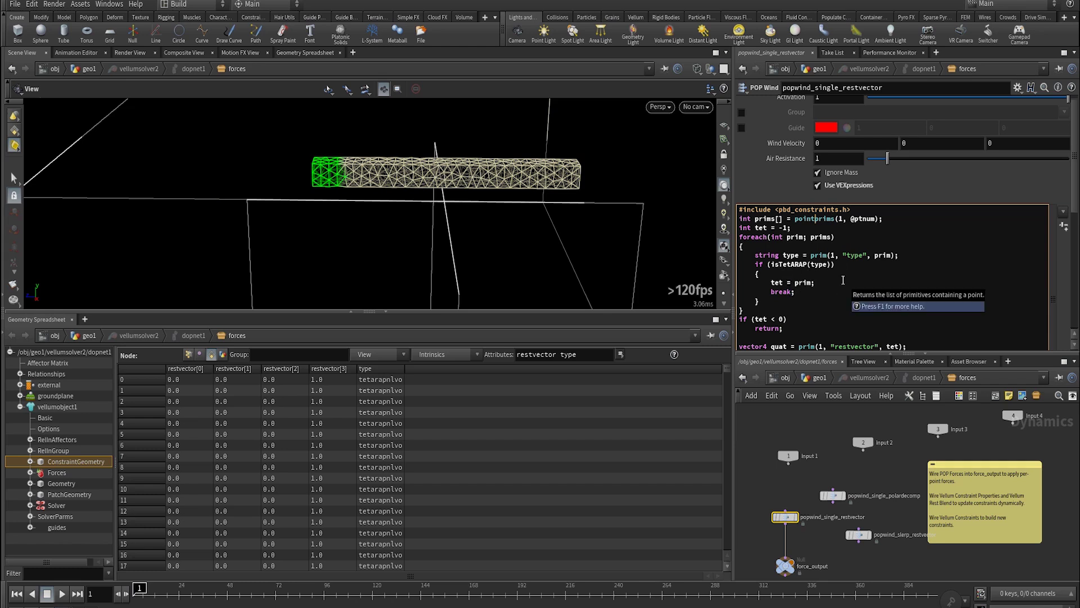
scroll(900, 265, down, 5)
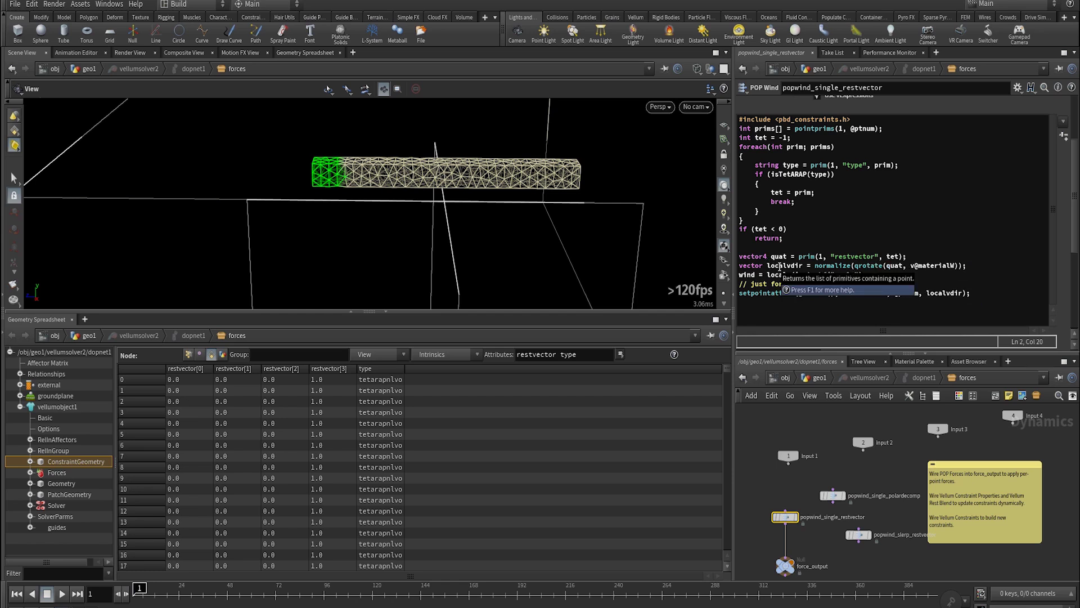
double_click(926, 266)
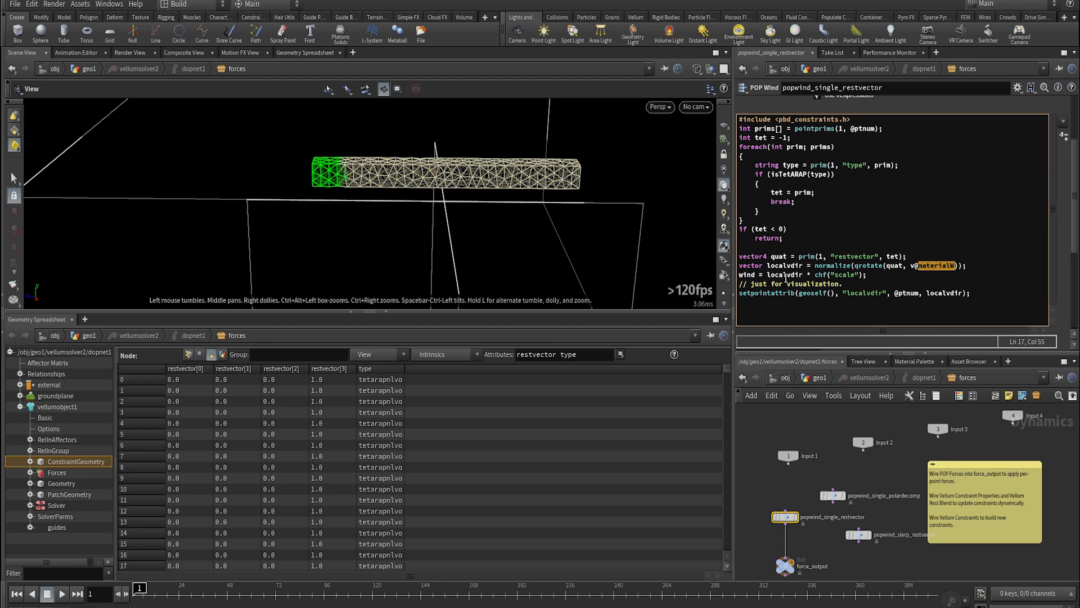
- Return to geo1, turn off Load from Disk on vellumio1, and display the visualize_localvdir node
click(820, 377)
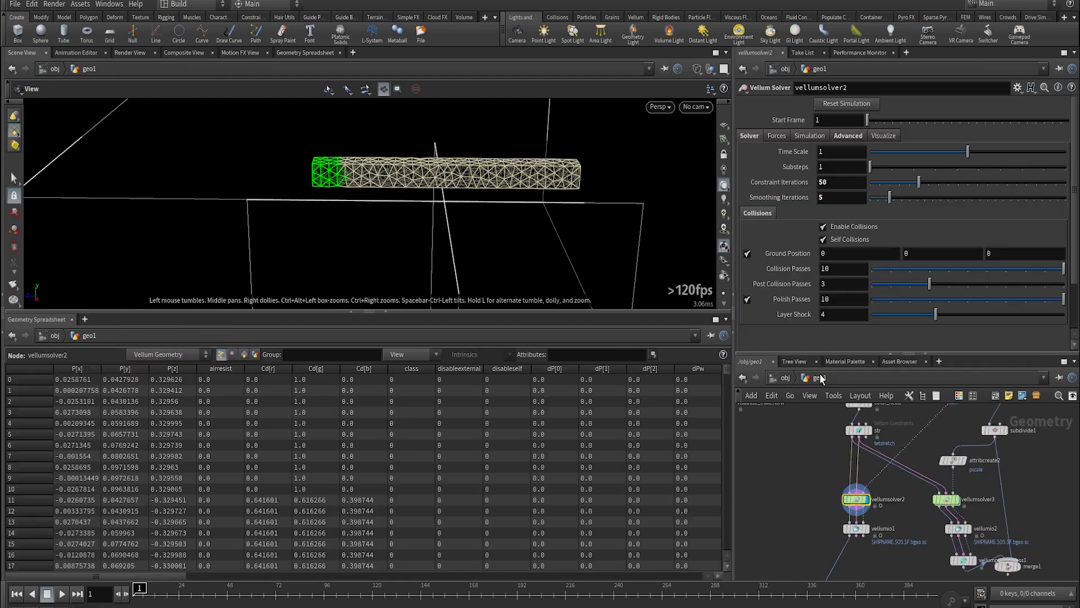
middle_drag(830, 513, 826, 437)
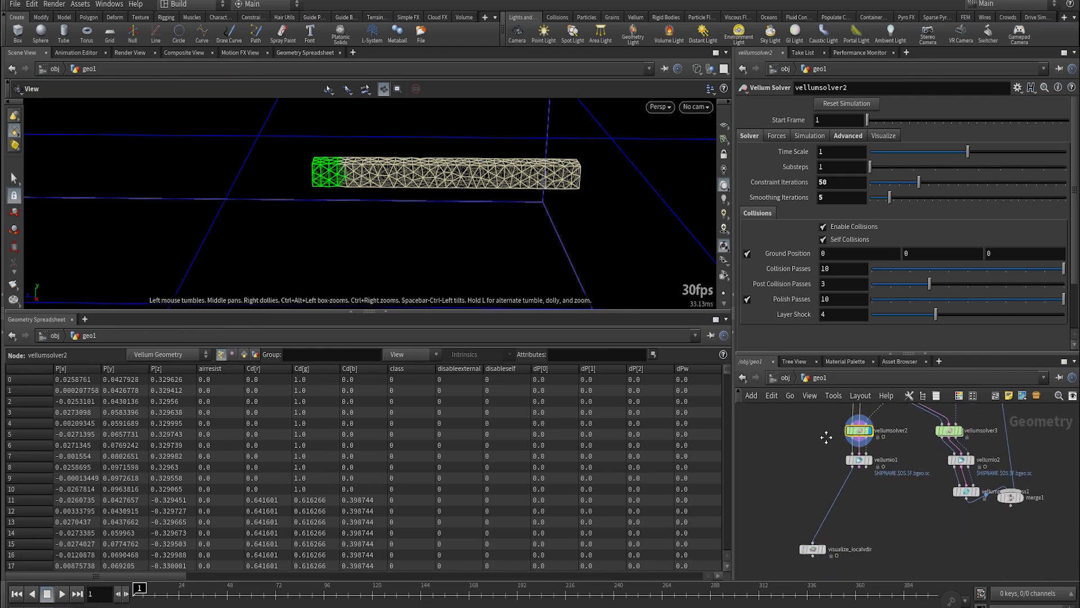
click(857, 460)
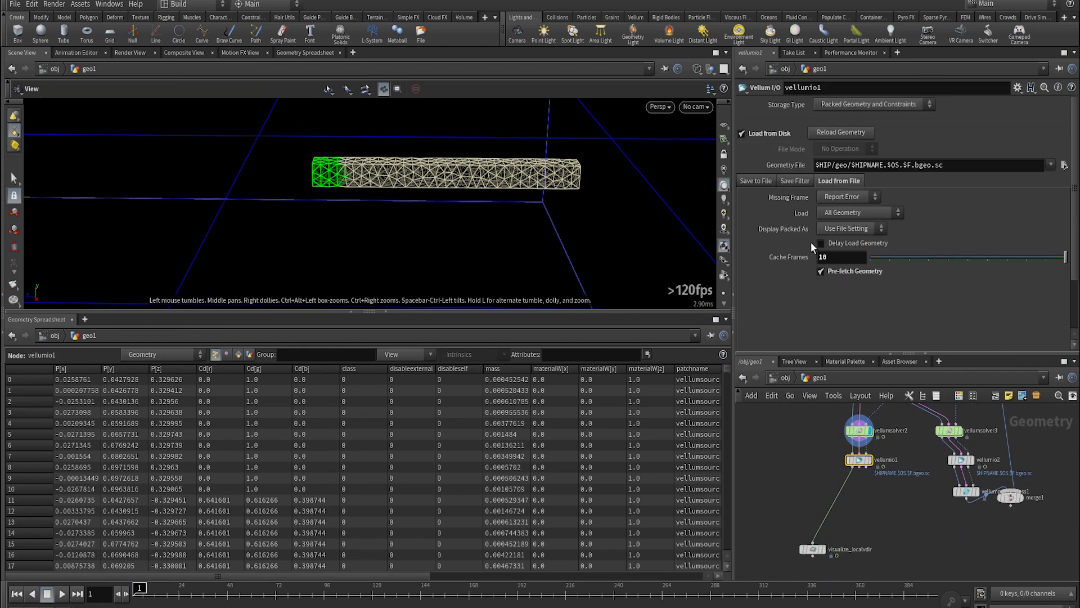
click(770, 134)
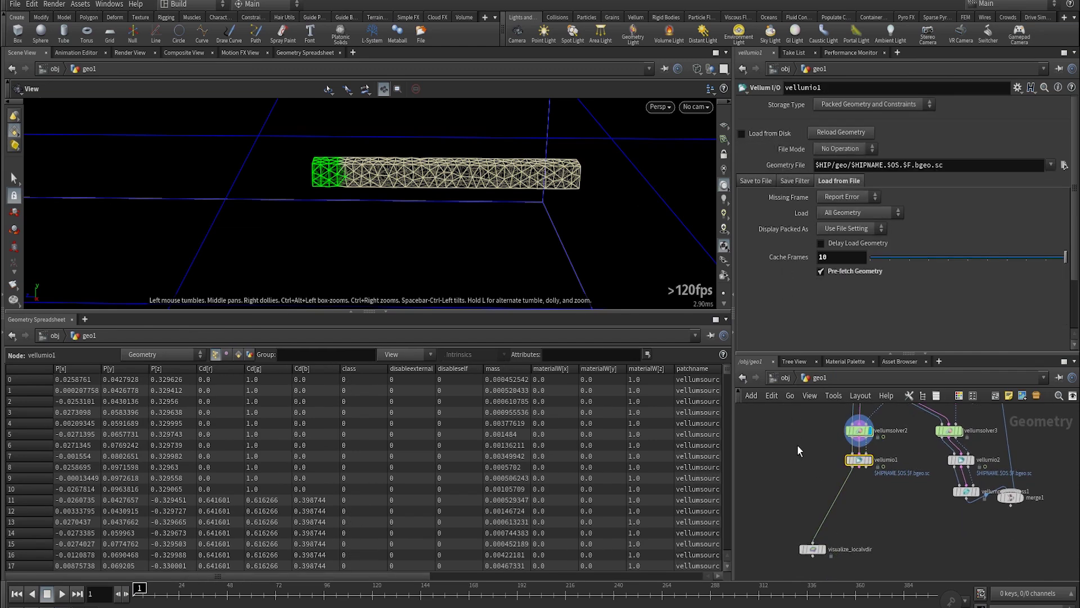
click(822, 549)
- Briefly revisit vellumsolver2's forces network, return to geo1, and collapse the Geometry Spreadsheet to enlarge the scene view
double_click(860, 430)
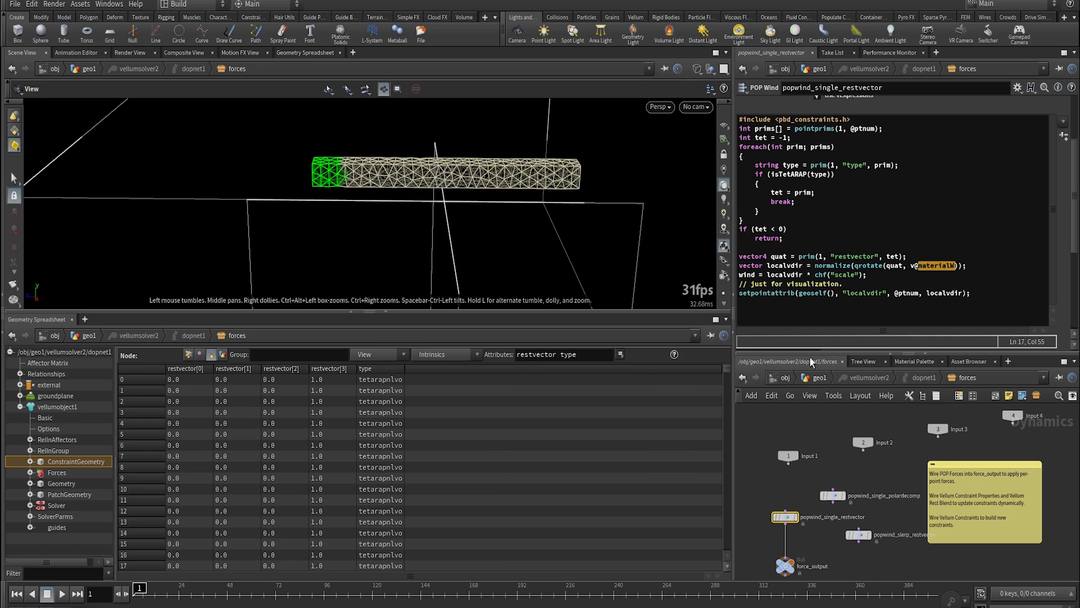
click(819, 377)
drag(460, 237, 610, 192)
drag(448, 184, 397, 284)
scroll(462, 506, down, 20)
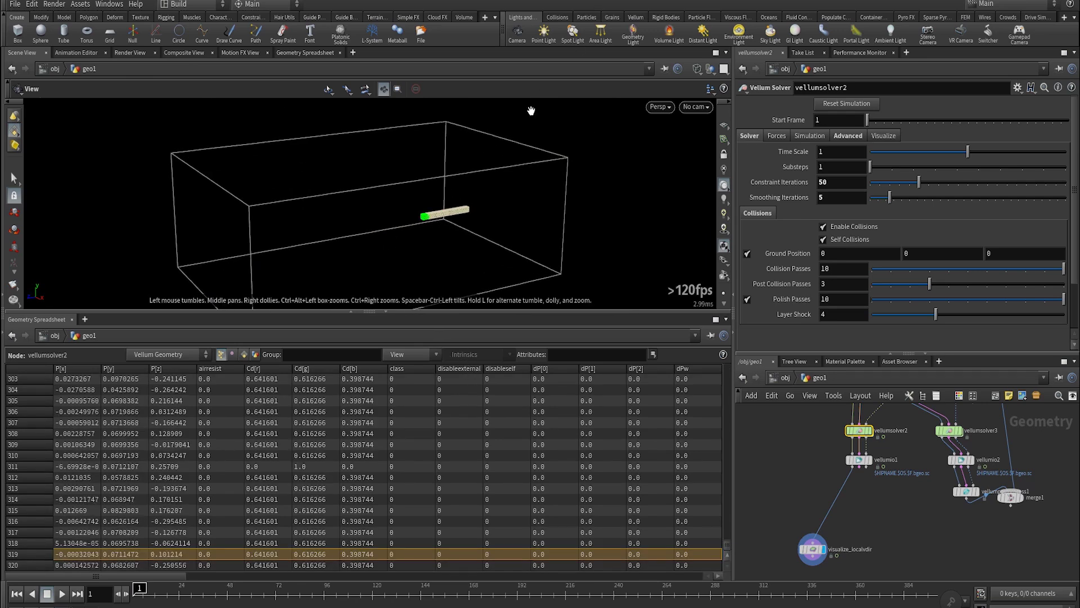
click(386, 311)
- Play the single-tube simulation, inspect the localvdir vectors on the moving tube, and return to the first frame
key(Up)
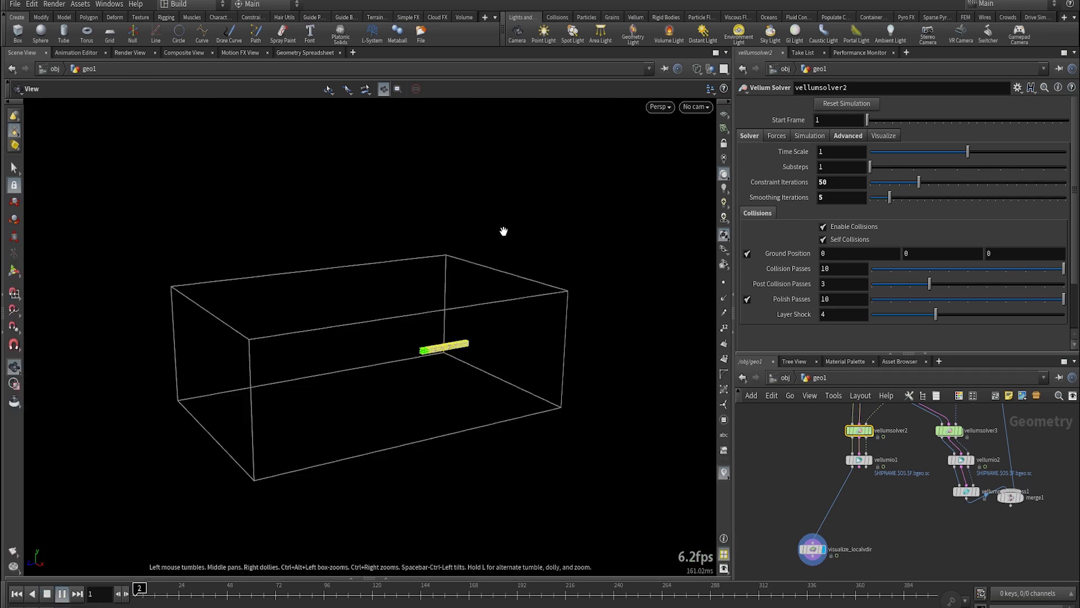
right_drag(518, 375, 666, 321)
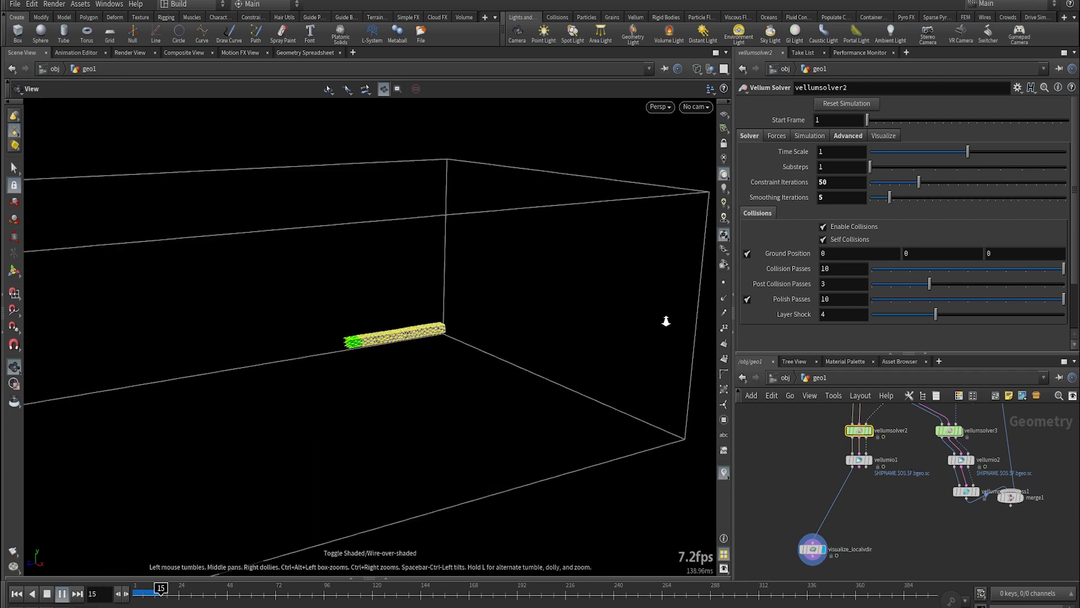
drag(666, 320, 436, 350)
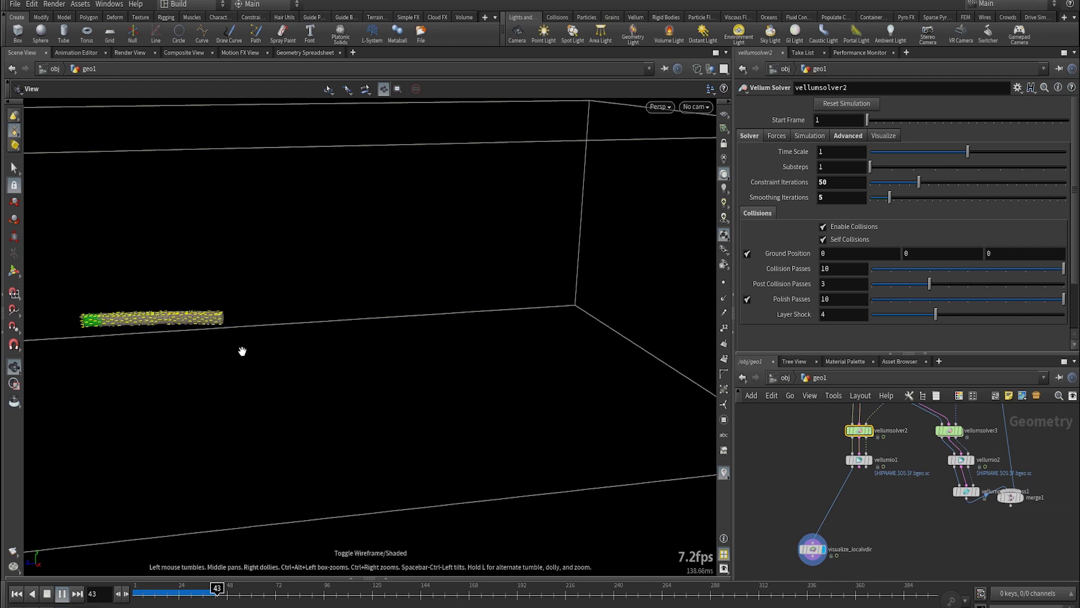
drag(424, 393, 274, 392)
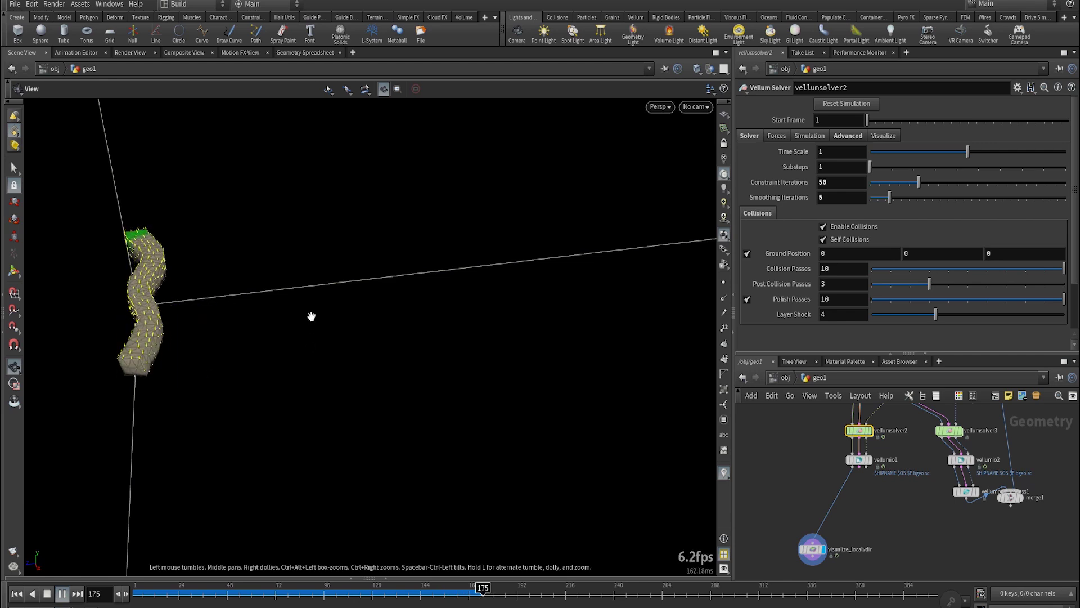
key(ctrl+Up)
- Turn off the bypass on copy1 and play the multi-tube simulation while inspecting the localvdir vectors up close
right_drag(313, 316, 687, 374)
middle_drag(692, 371, 394, 406)
mouse_move(906, 439)
middle_down()
mouse_move(894, 554)
mouse_move(927, 526)
middle_up()
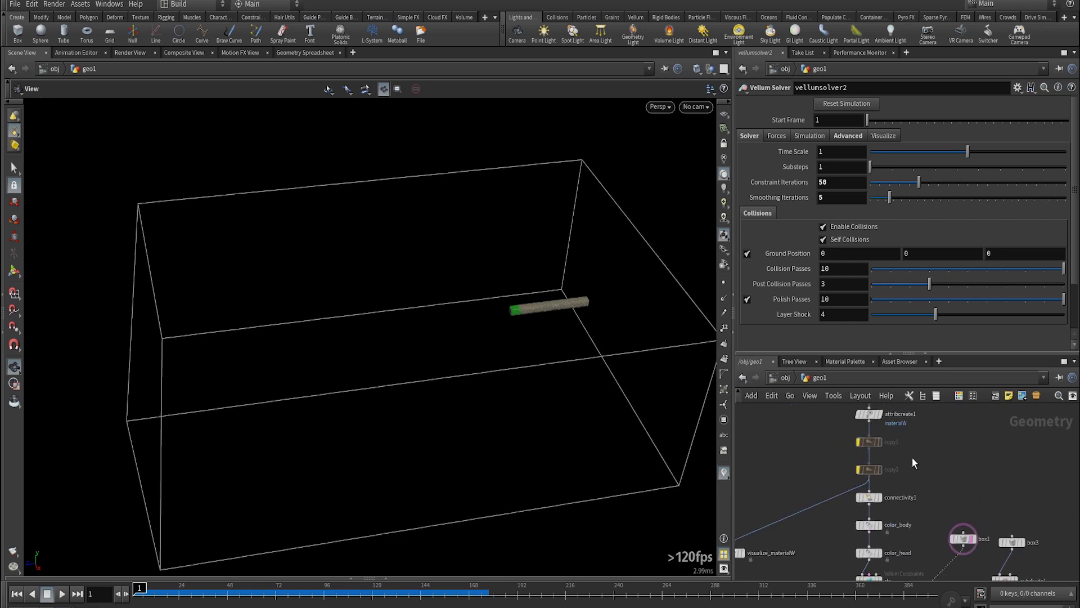
click(855, 431)
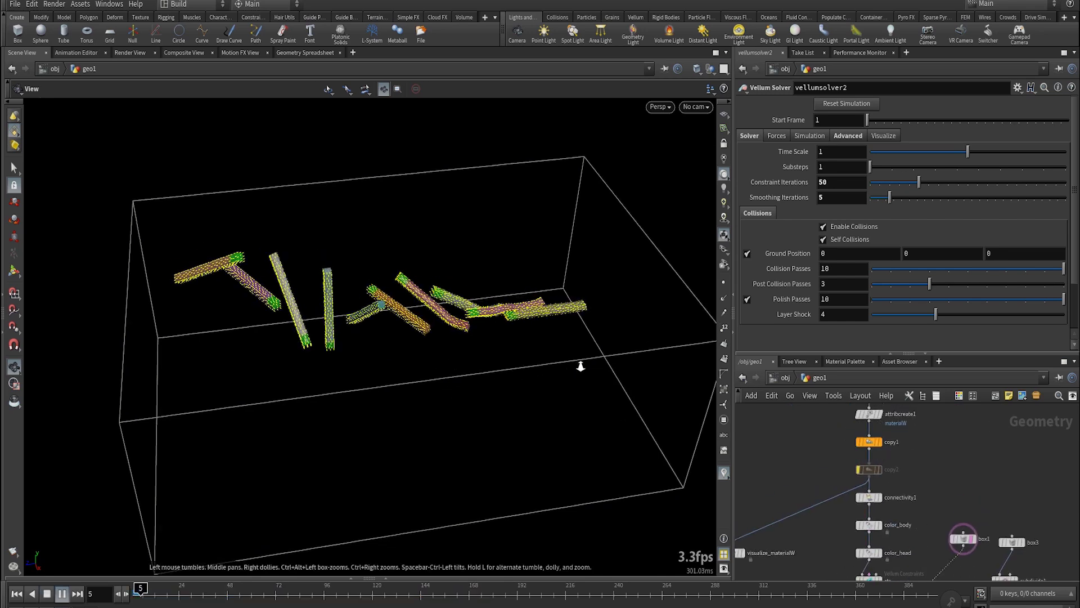
right_drag(579, 369, 623, 355)
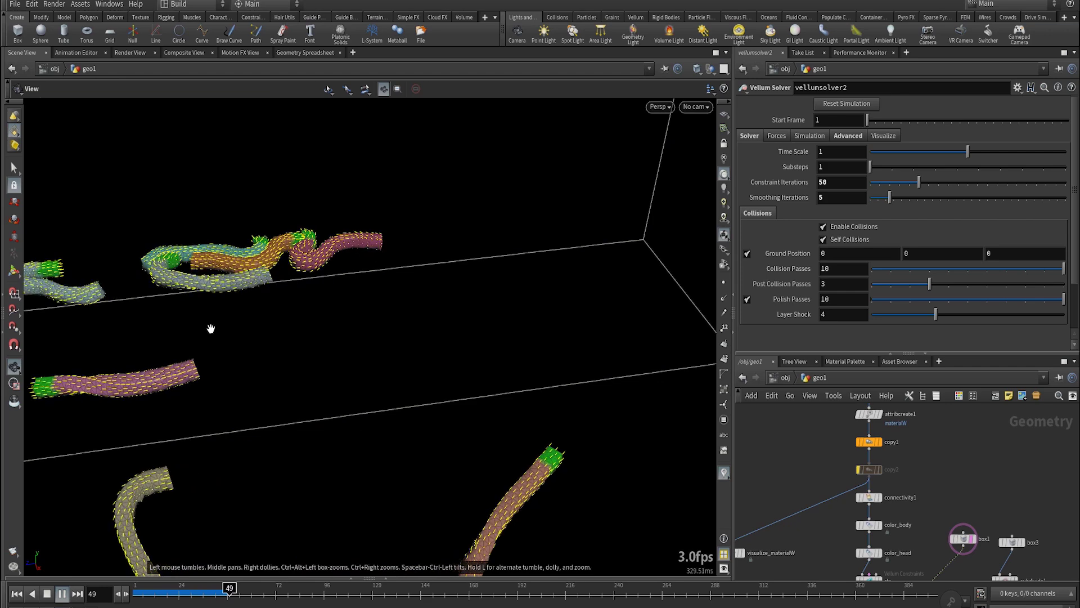
right_drag(223, 321, 347, 366)
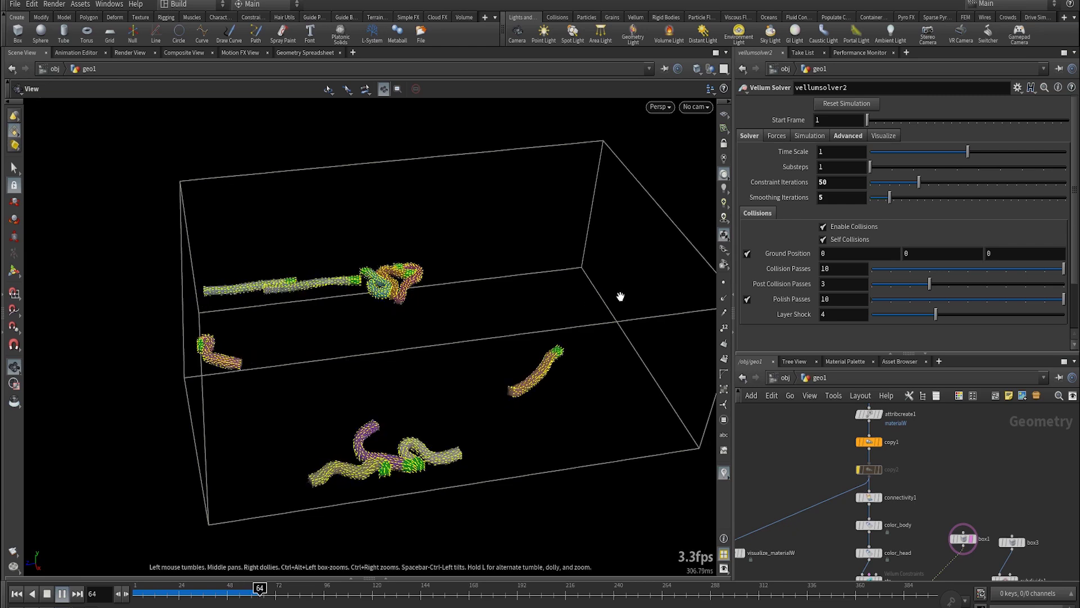
- Hide the vector visualizers in the viewport, replay the multi-tube simulation, and return to the first frame
click(724, 473)
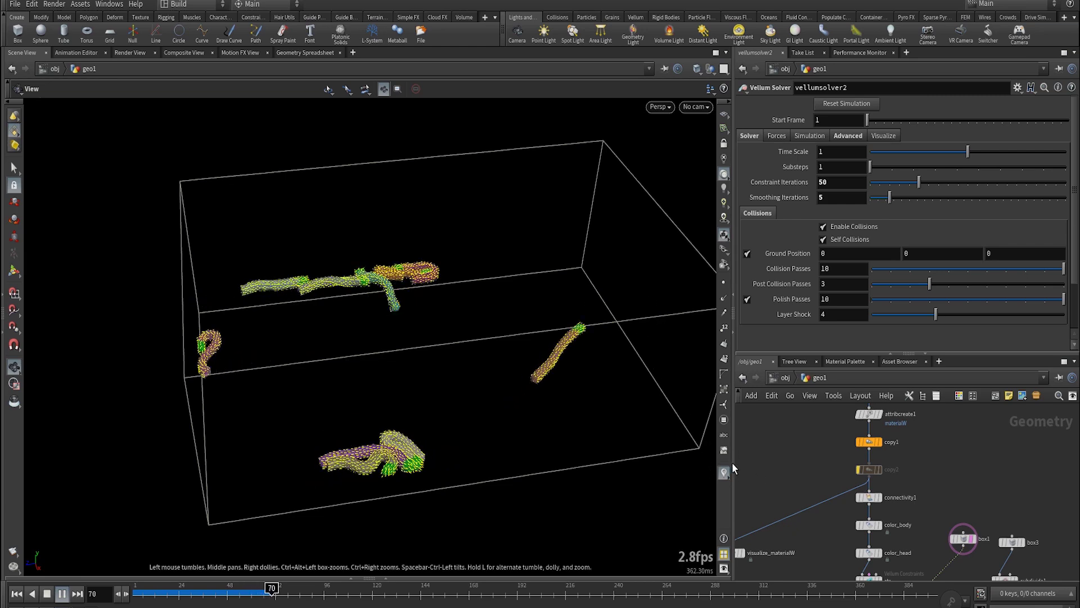
key(ctrl+Up)
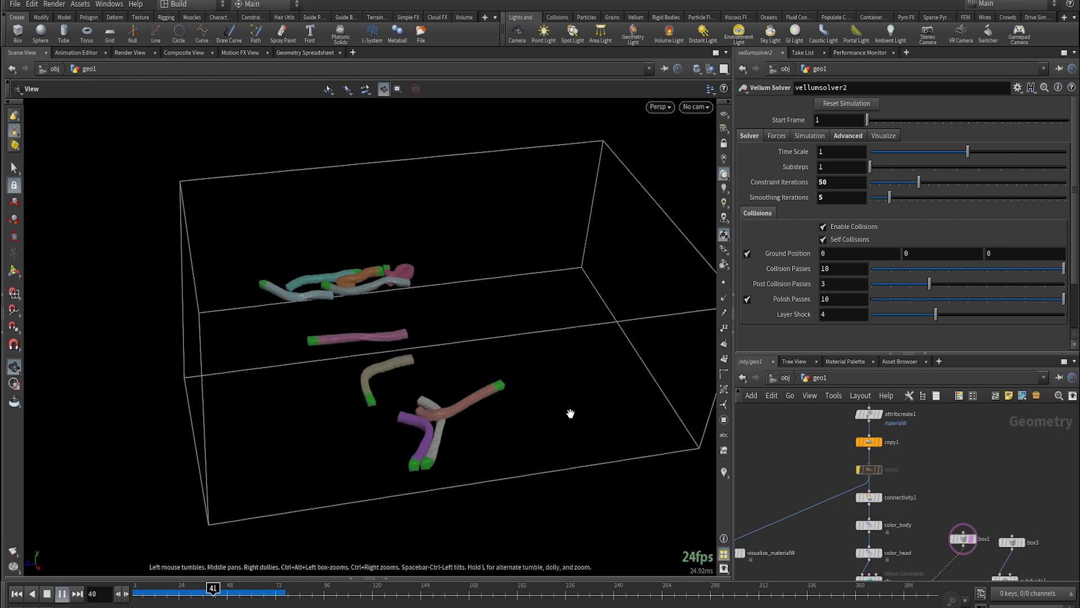
key(Up)
key(ctrl+Up)
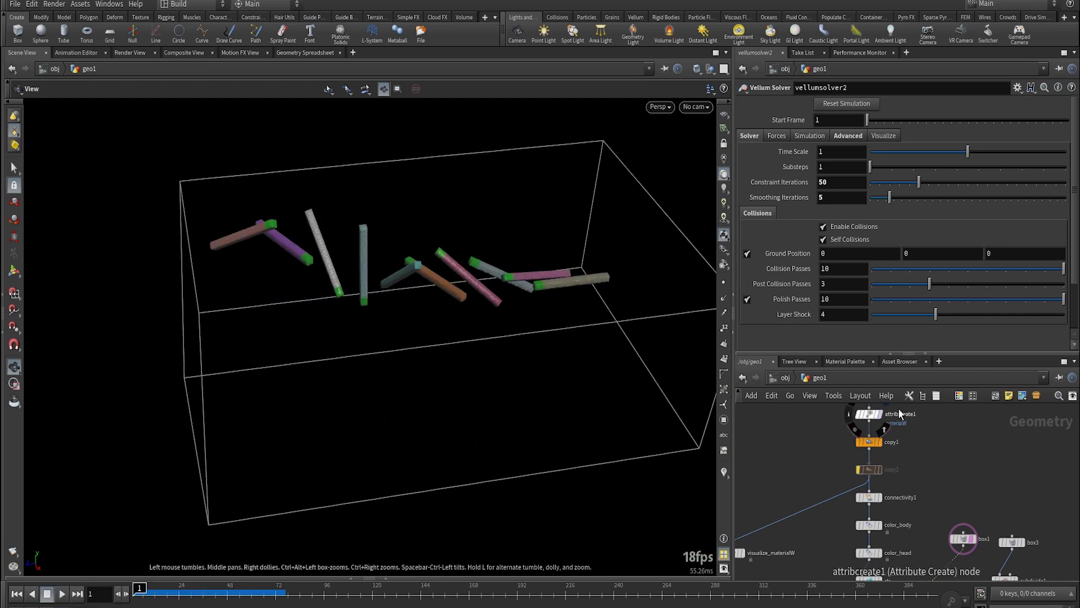
- Display the vellumio1 node and enable loading its cached simulation from disk
middle_drag(916, 572, 881, 463)
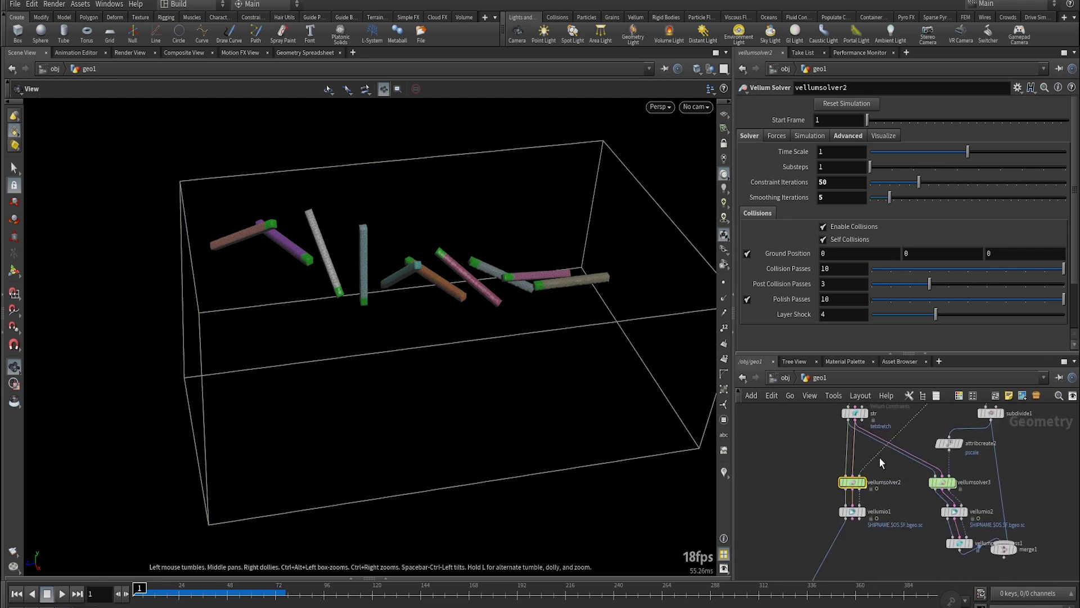
click(863, 511)
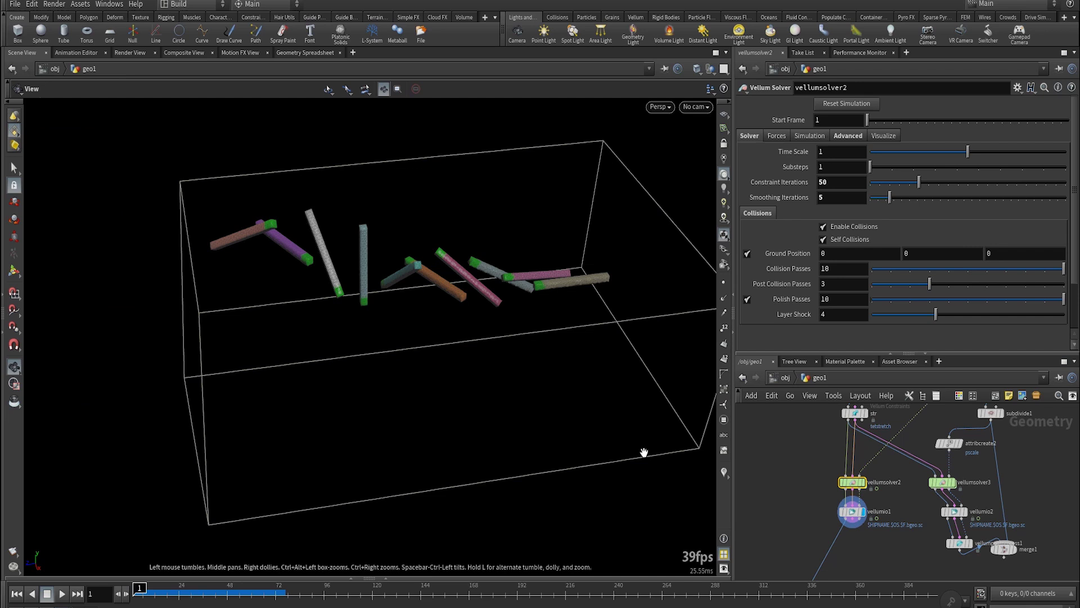
drag(881, 532, 880, 531)
click(855, 421)
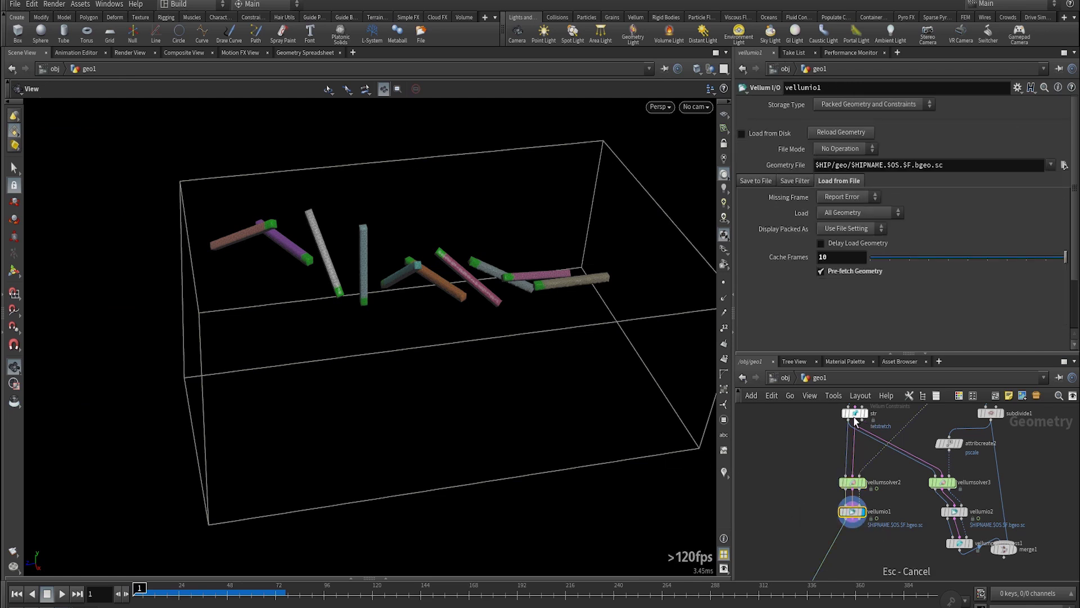
click(758, 135)
- Play the cached multi-tube simulation, inspect the moving tubes up close, and return to the first frame
key(Up)
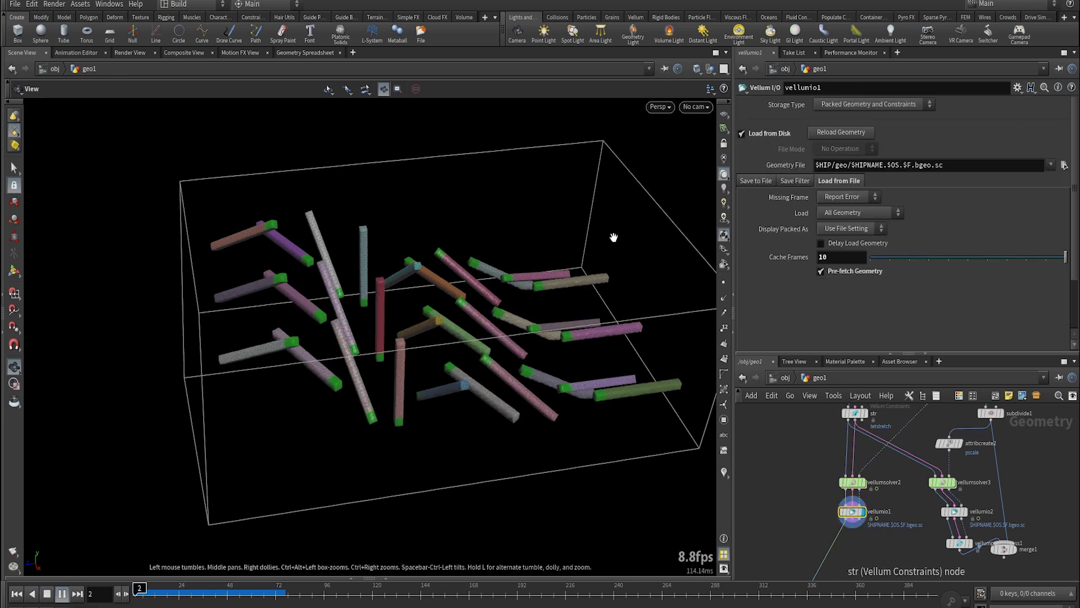
scroll(465, 419, up, 5)
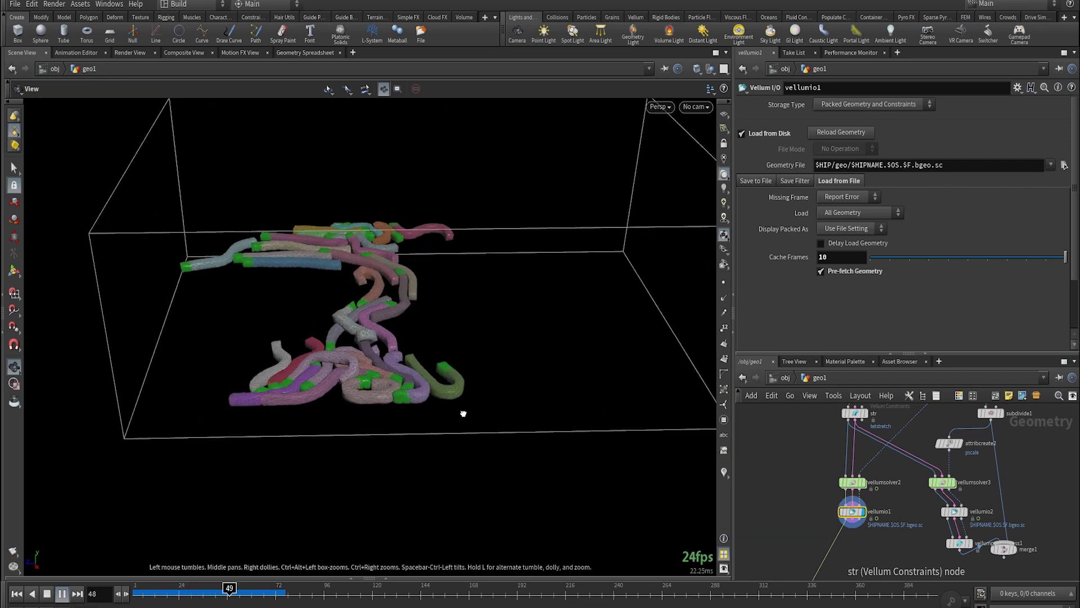
middle_drag(457, 402, 441, 437)
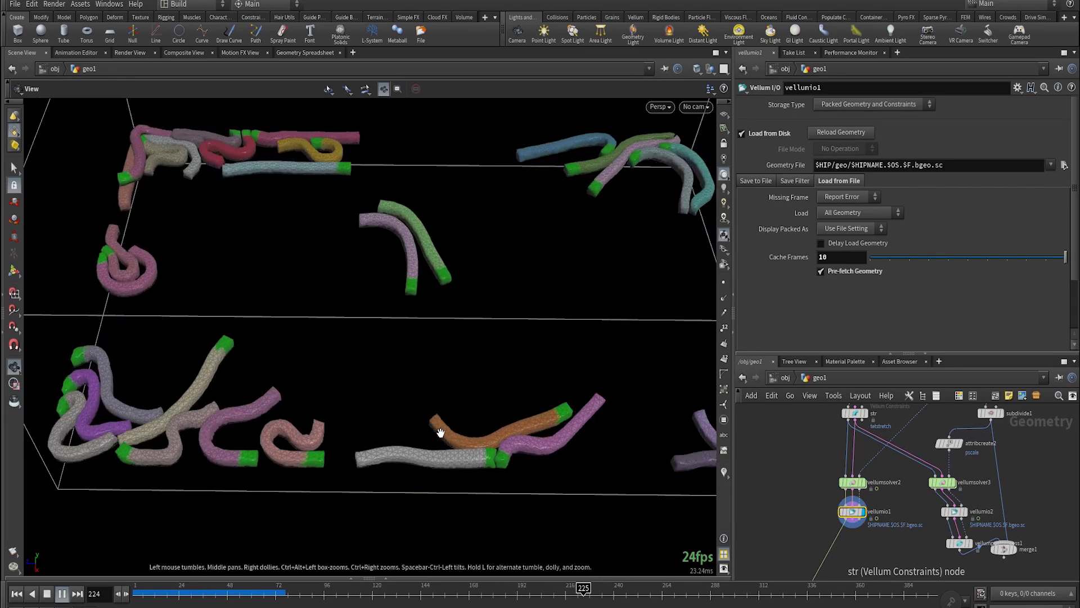
key(ctrl+Left)
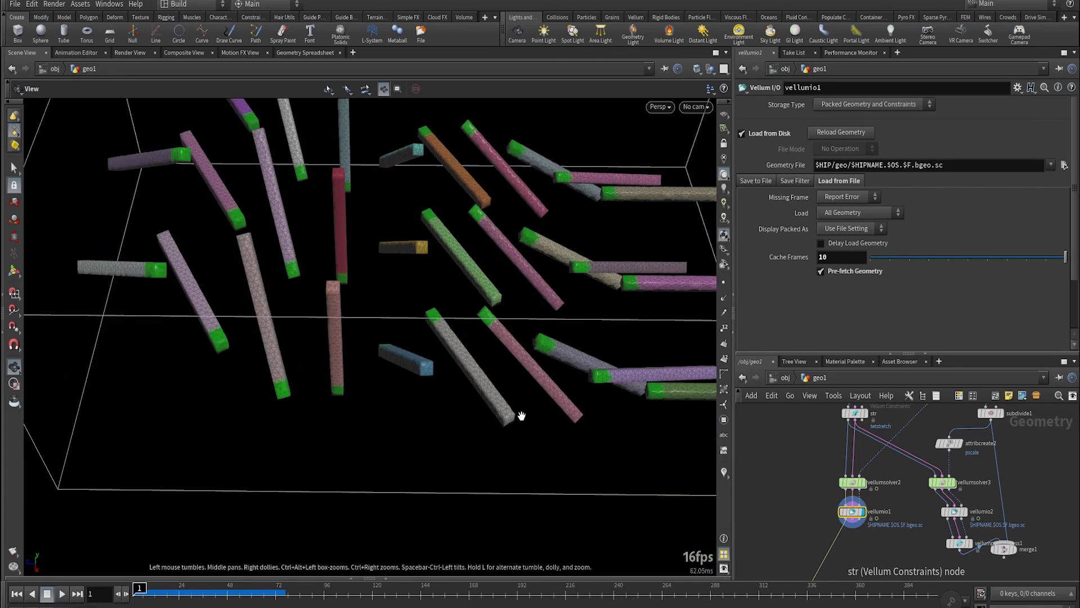
- Open vellumsolver2's forces network and compare the VEX code of popwind_single_polardecomp with that of popwind_single_restvector
double_click(853, 482)
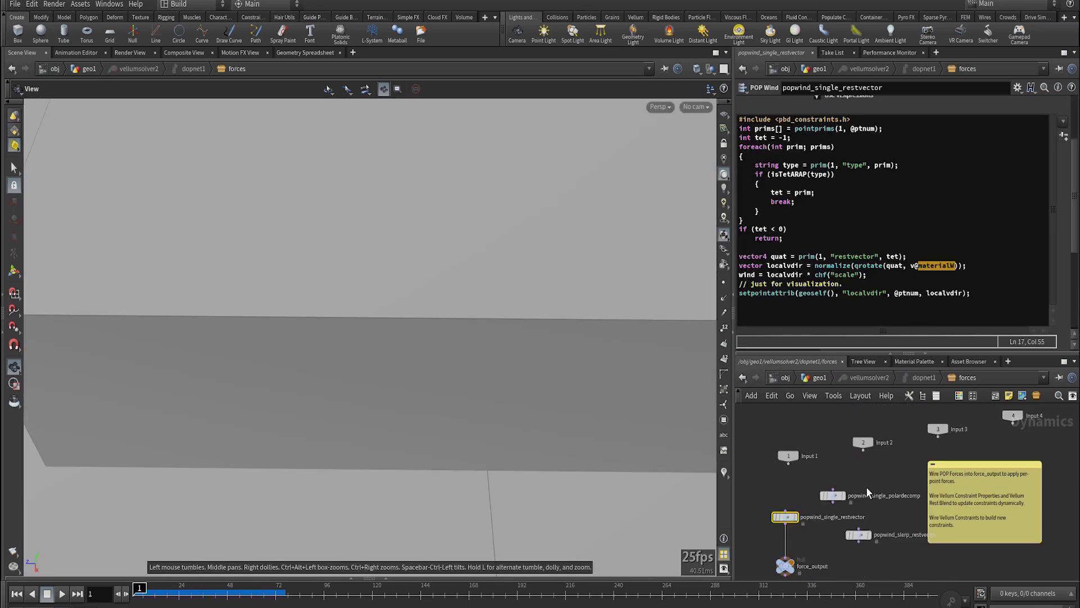
click(832, 501)
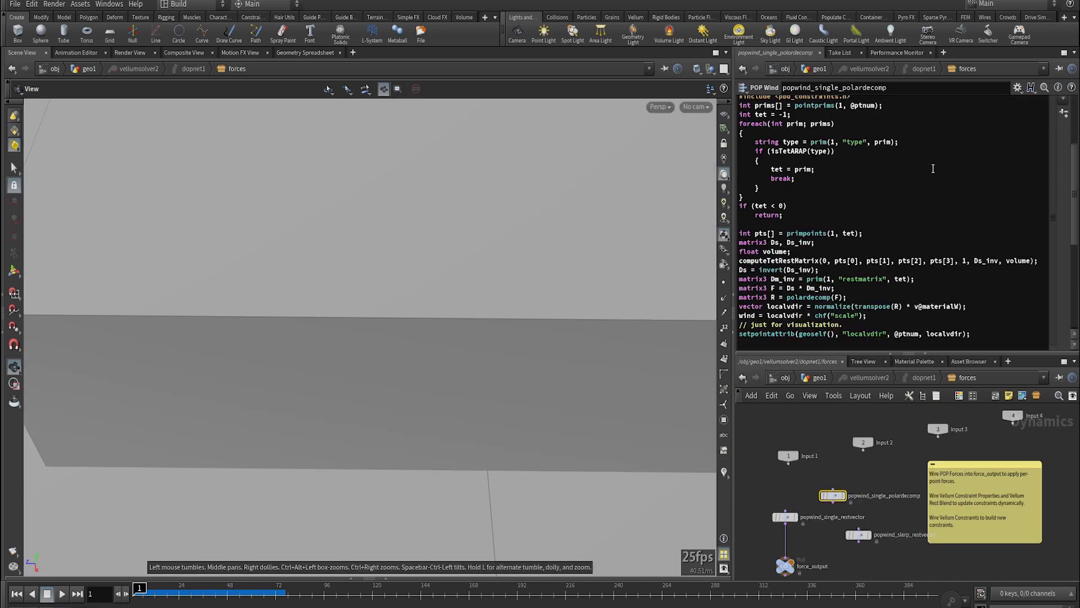
scroll(1076, 184, up, 3)
scroll(900, 214, down, 5)
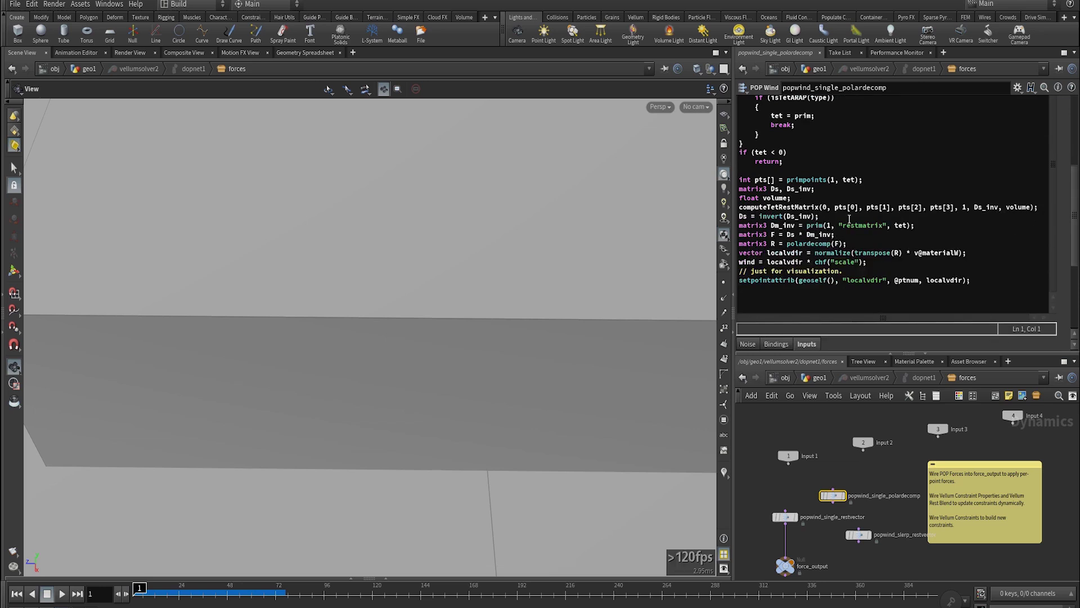
click(843, 218)
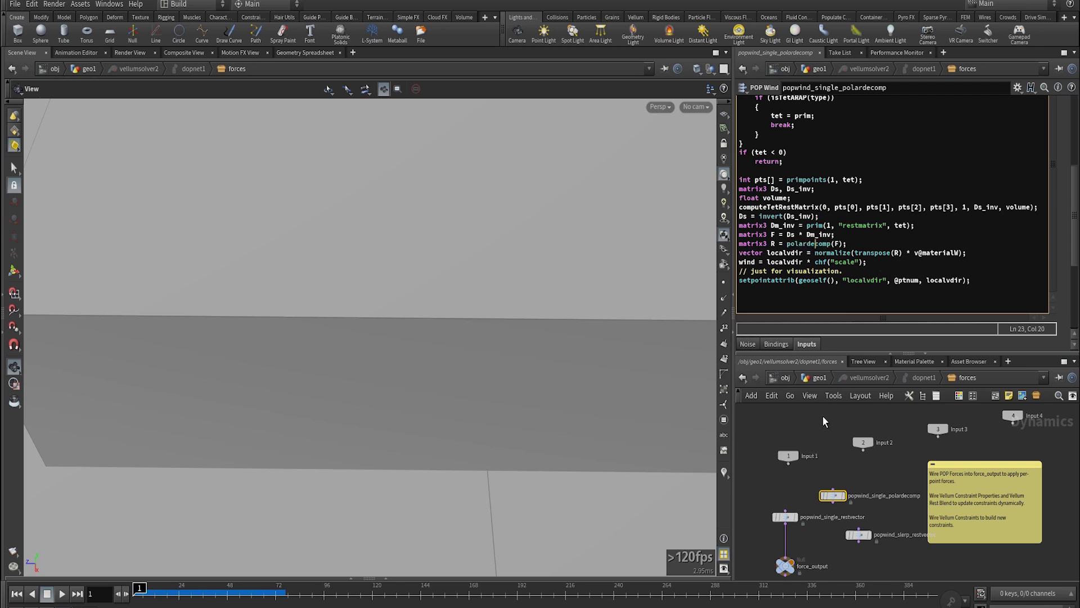
click(784, 516)
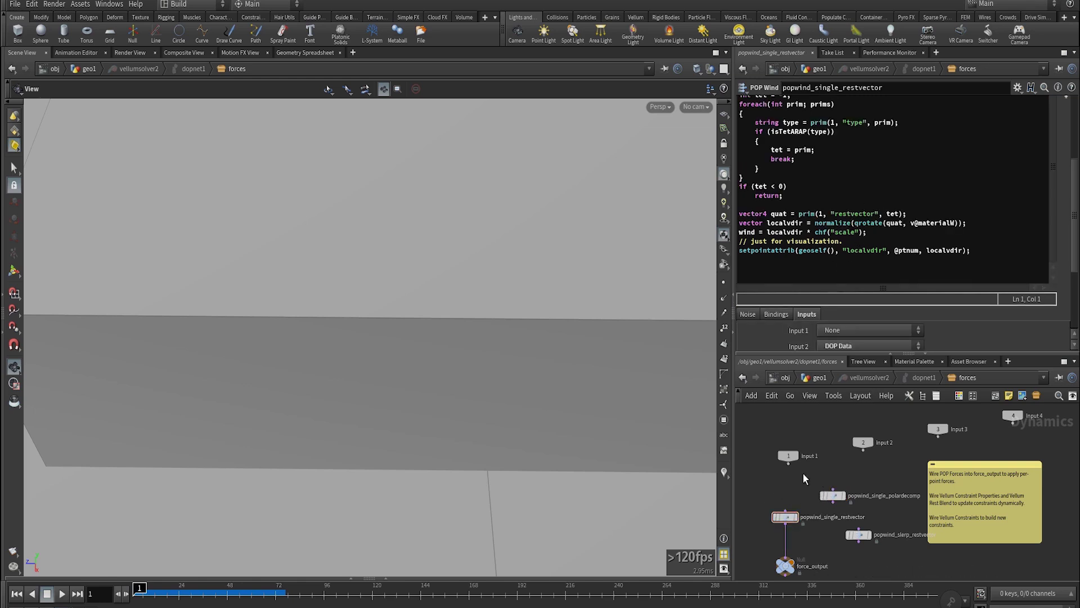
click(833, 495)
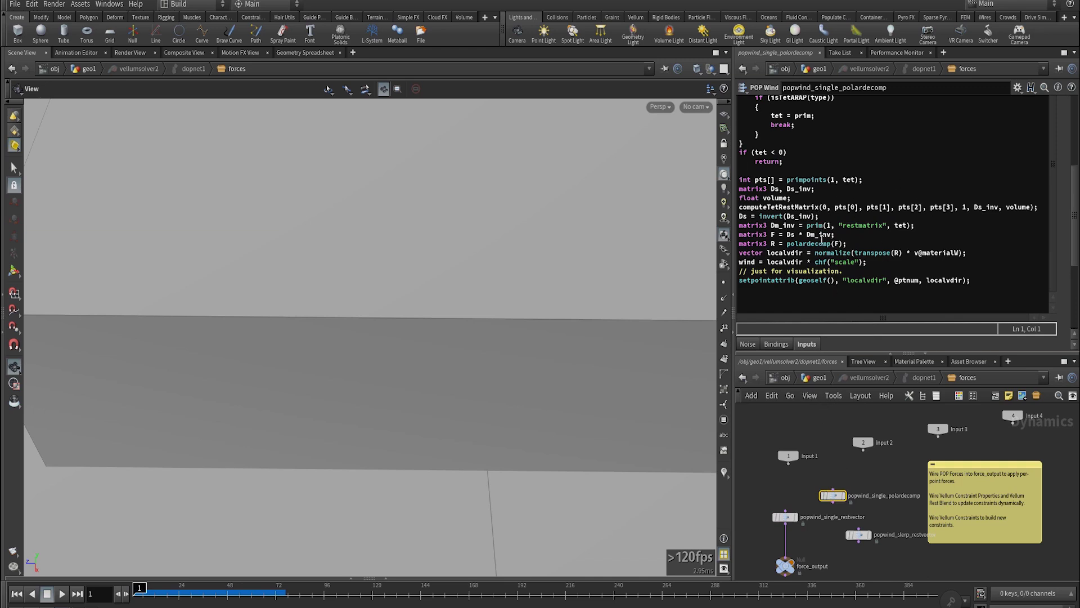
- Return to geo1, replay the cached tubes inside the box, and go back to the first frame
click(820, 379)
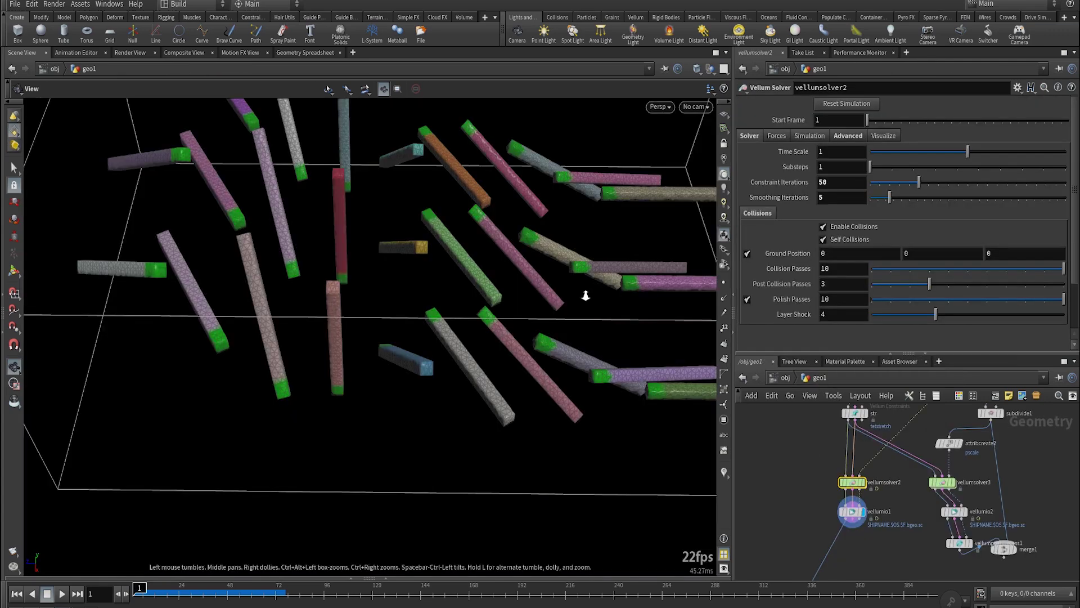
drag(585, 292, 531, 310)
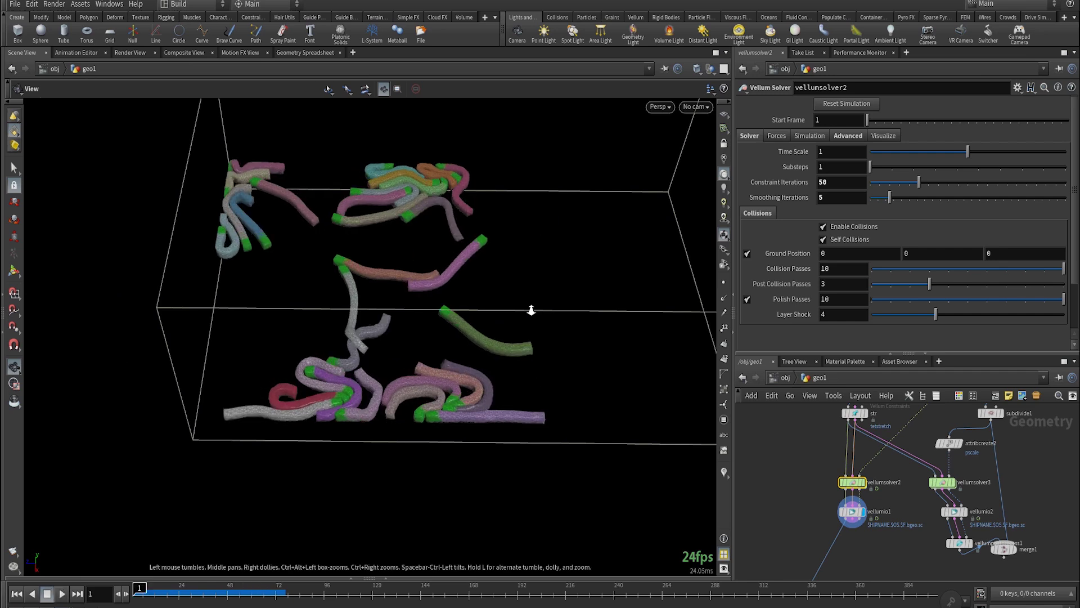
key(ctrl+Up)
- Bypass copy1 and turn off the bypass on copy2
middle_drag(911, 421, 867, 465)
middle_drag(873, 424, 892, 473)
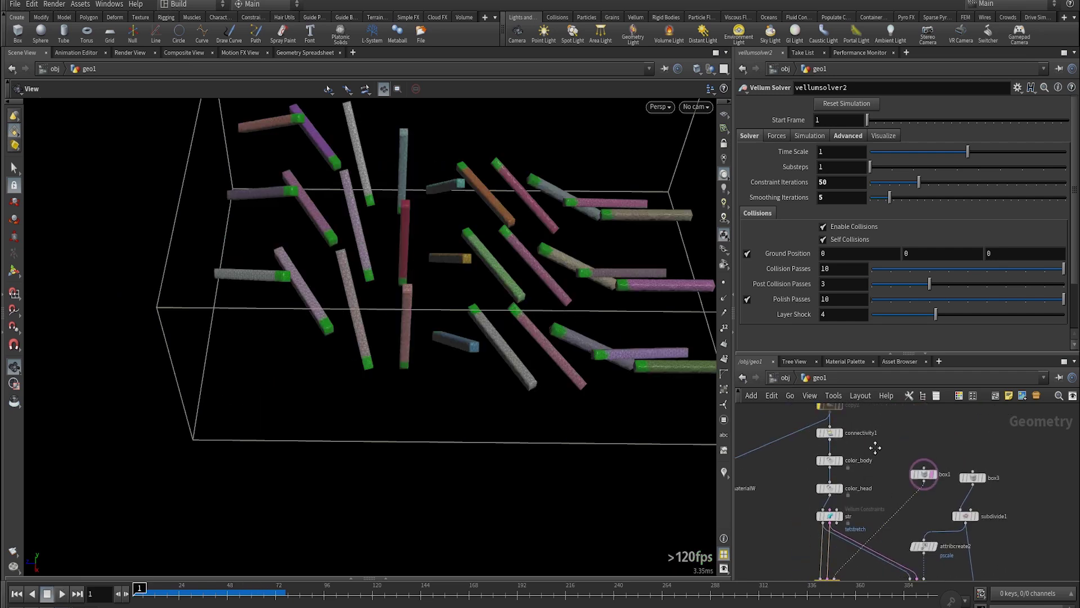
middle_drag(861, 433, 924, 471)
mouse_move(846, 415)
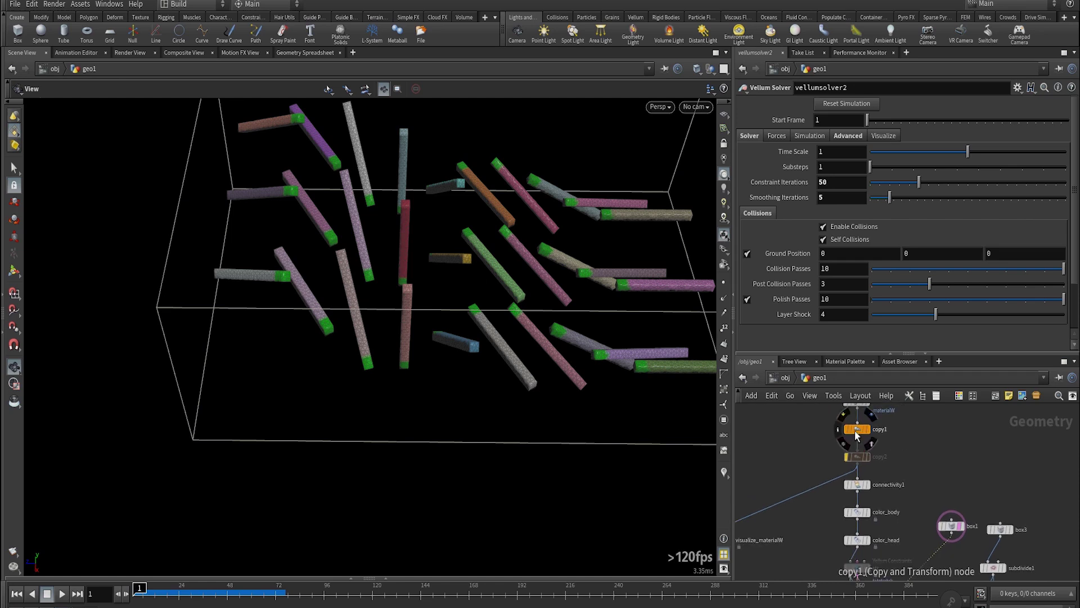
mouse_move(850, 447)
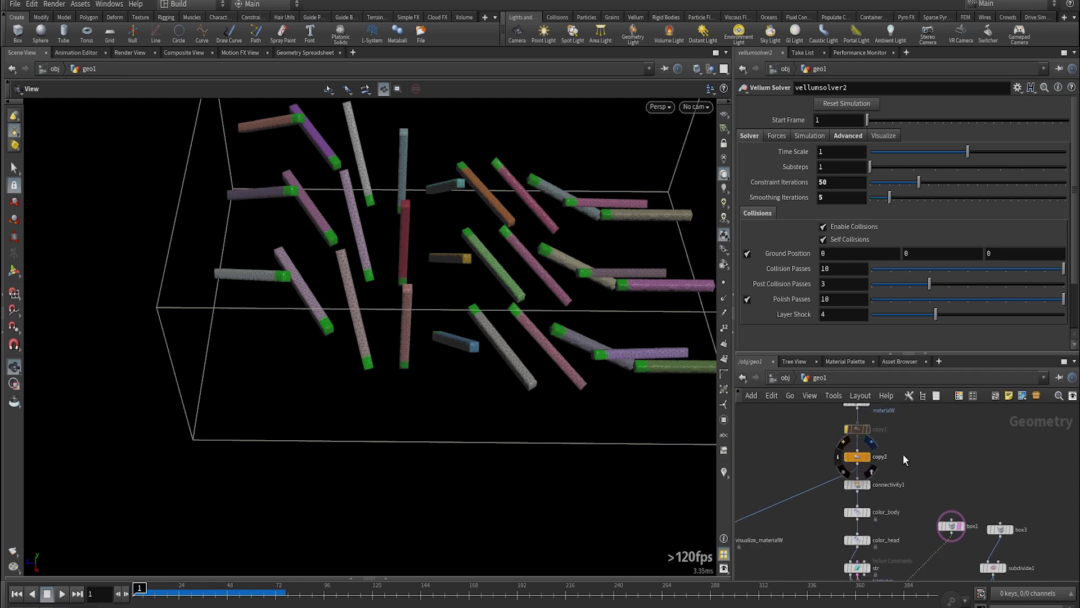
- Template subdivide1 instead of box1 to show the flattened ellipsoid collider beneath the tubes
middle_drag(1020, 535, 933, 469)
middle_drag(923, 445, 920, 481)
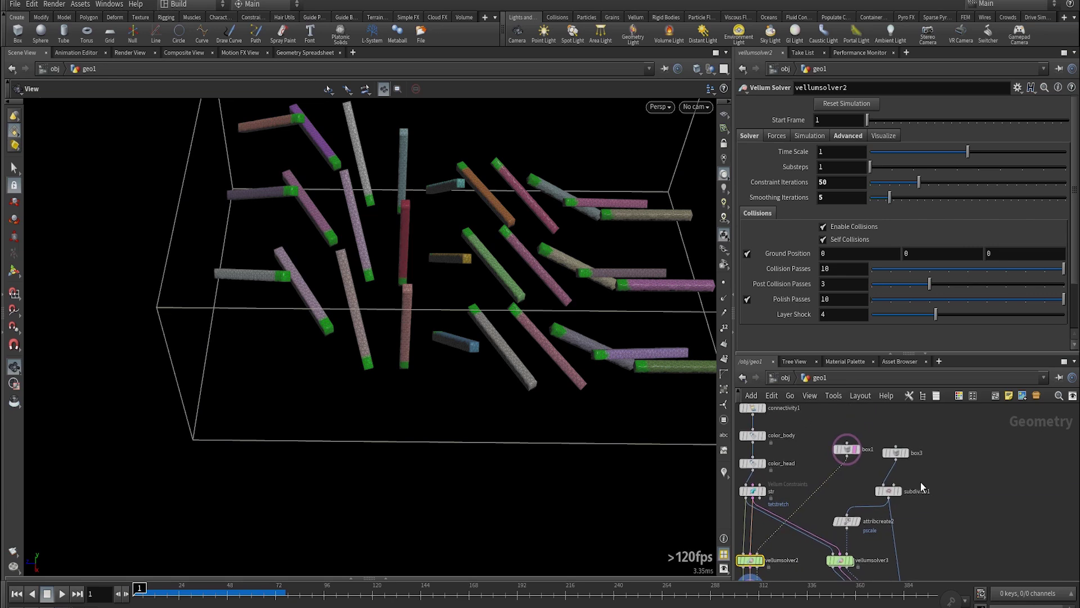
click(902, 505)
drag(390, 366, 513, 335)
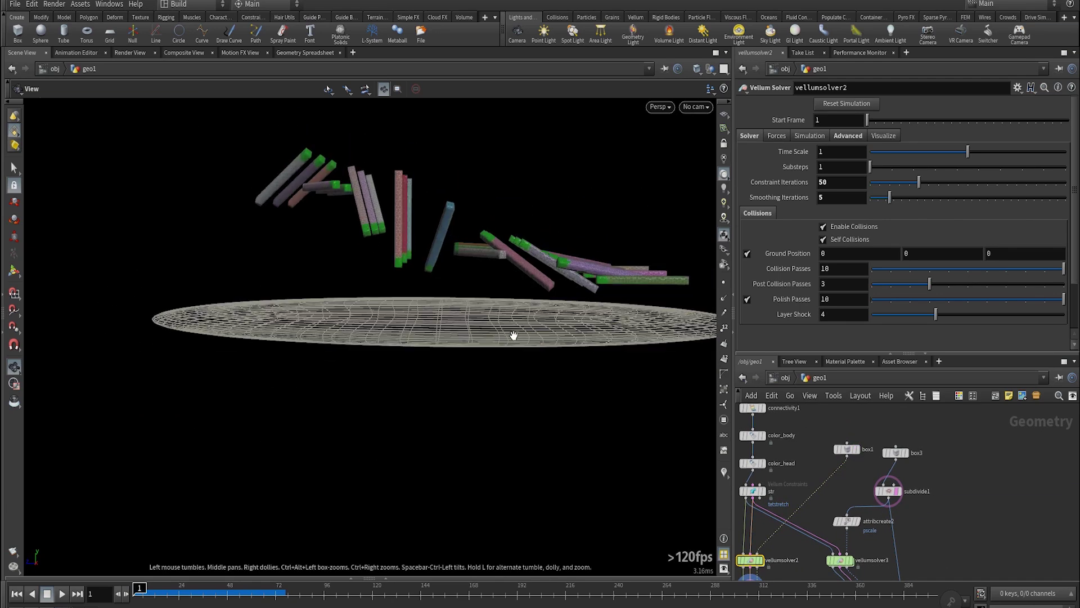
- Display vellumsolver3 and play its simulation of the tubes landing on the ellipsoid
middle_drag(909, 552, 913, 492)
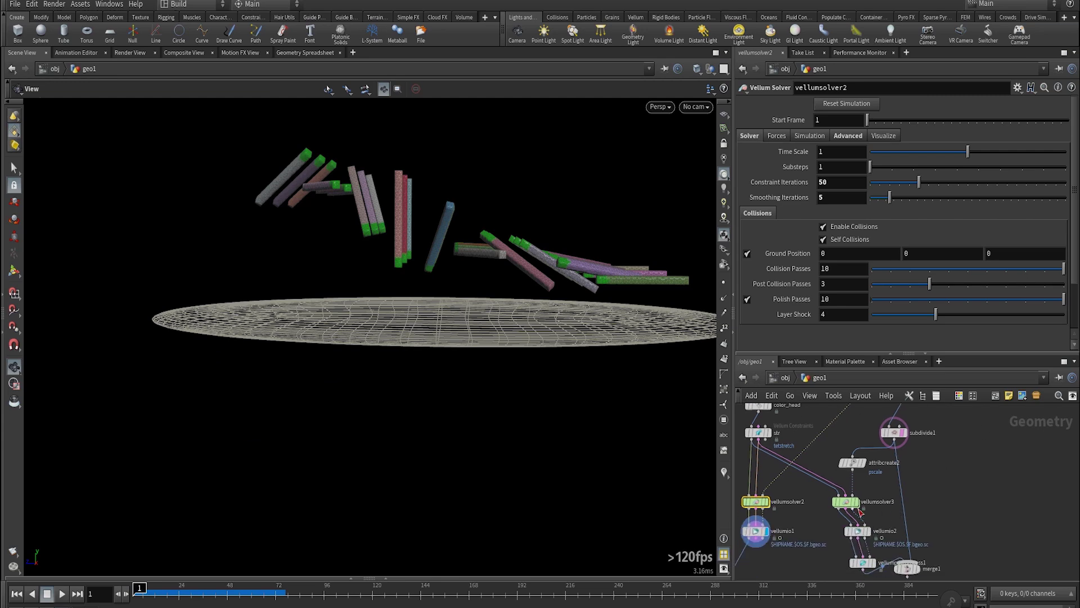
click(856, 501)
drag(446, 357, 475, 389)
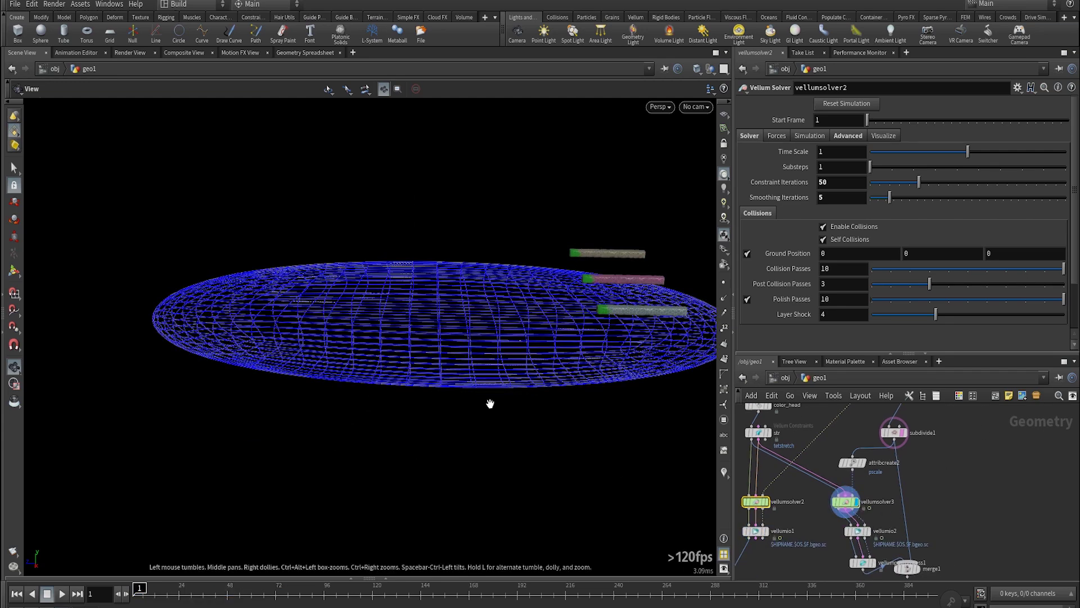
key(Up)
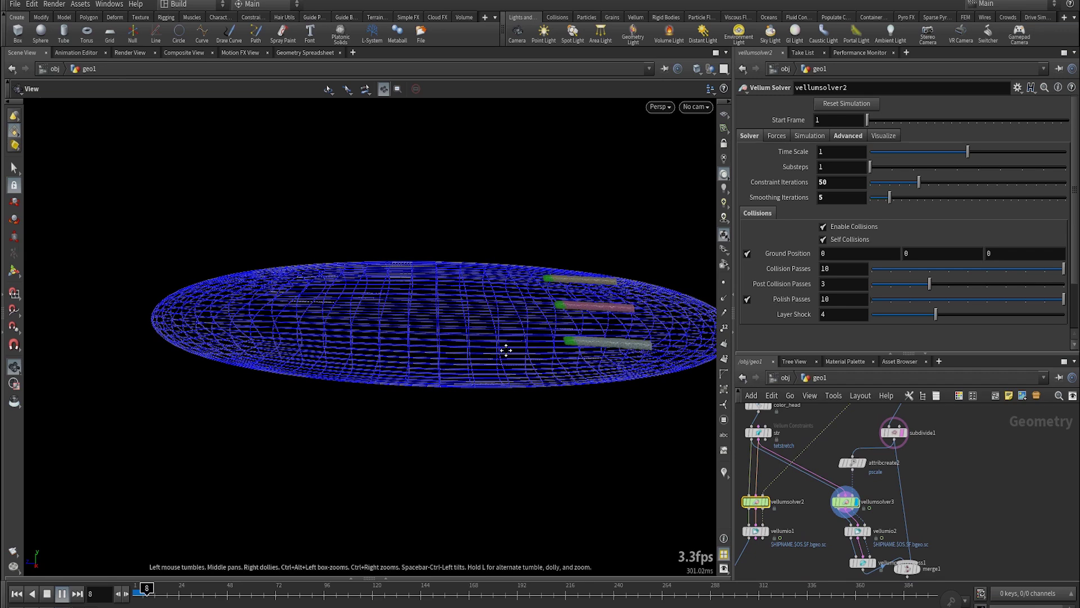
drag(506, 350, 613, 373)
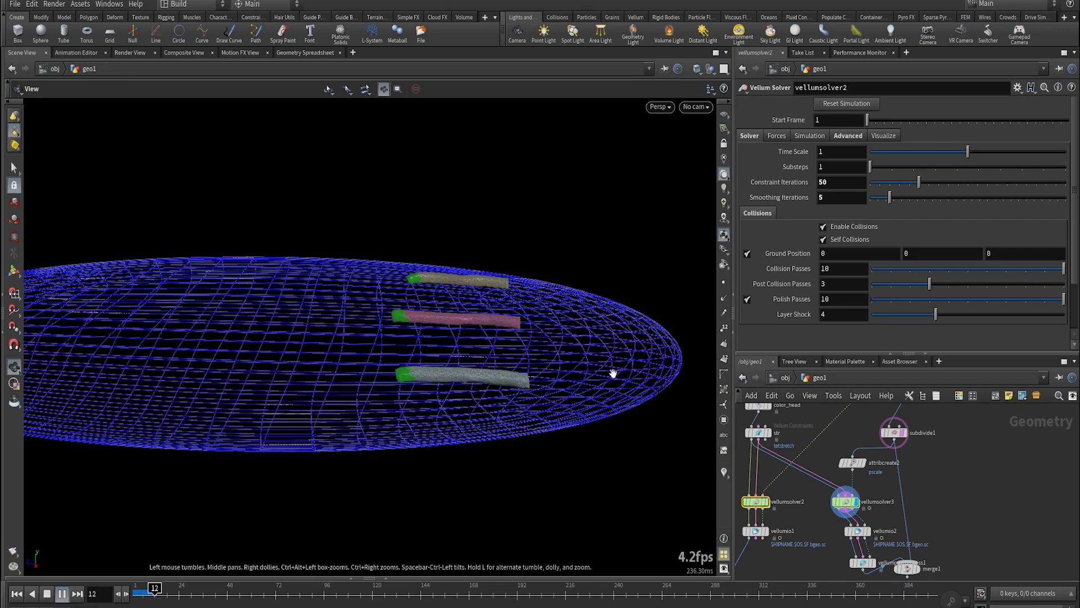
- Show vellumsolver3's visualization settings, inspect the attach-to-geometry constraints on the crawling tubes during playback, and return to the first frame
click(845, 501)
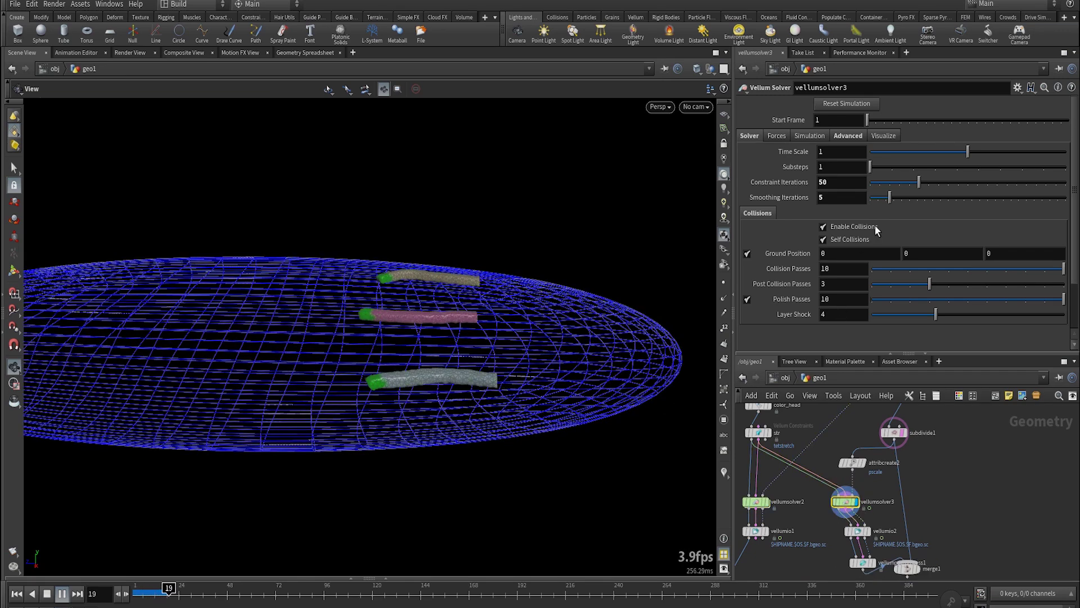
click(883, 135)
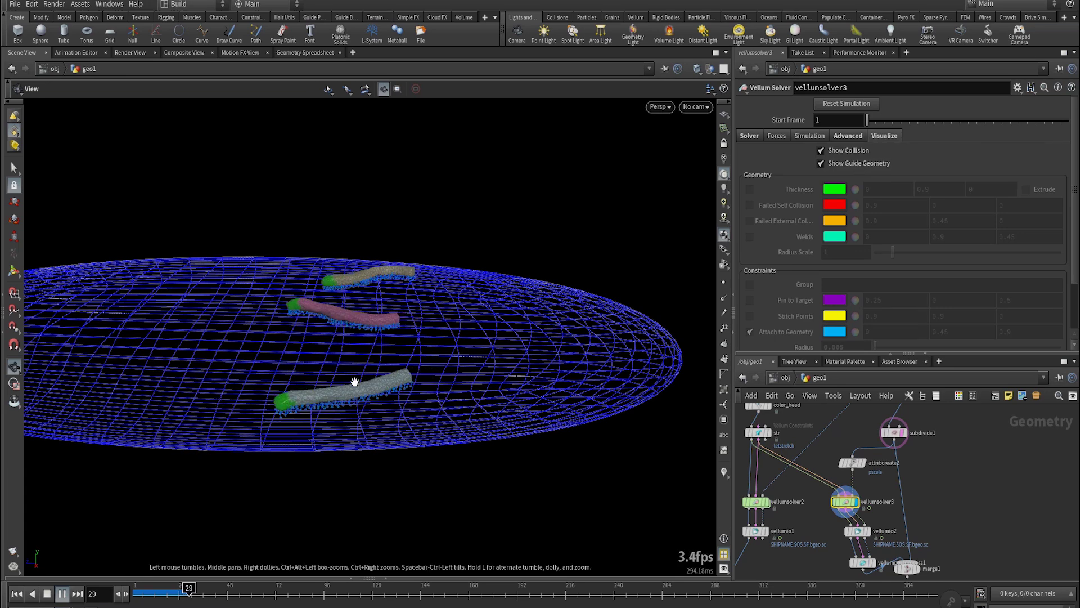
drag(354, 343, 329, 335)
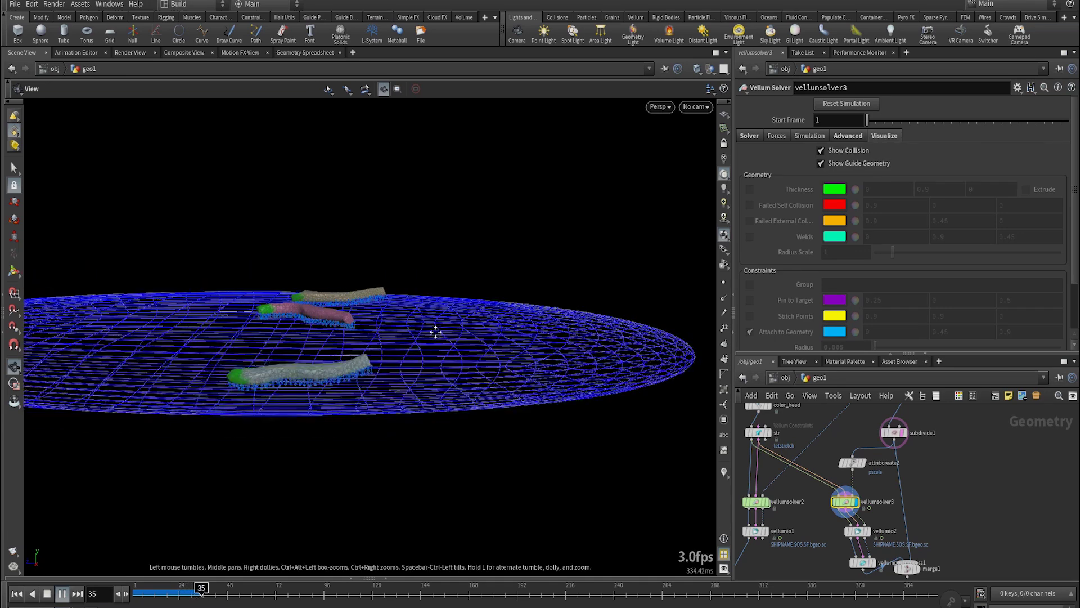
drag(436, 332, 455, 325)
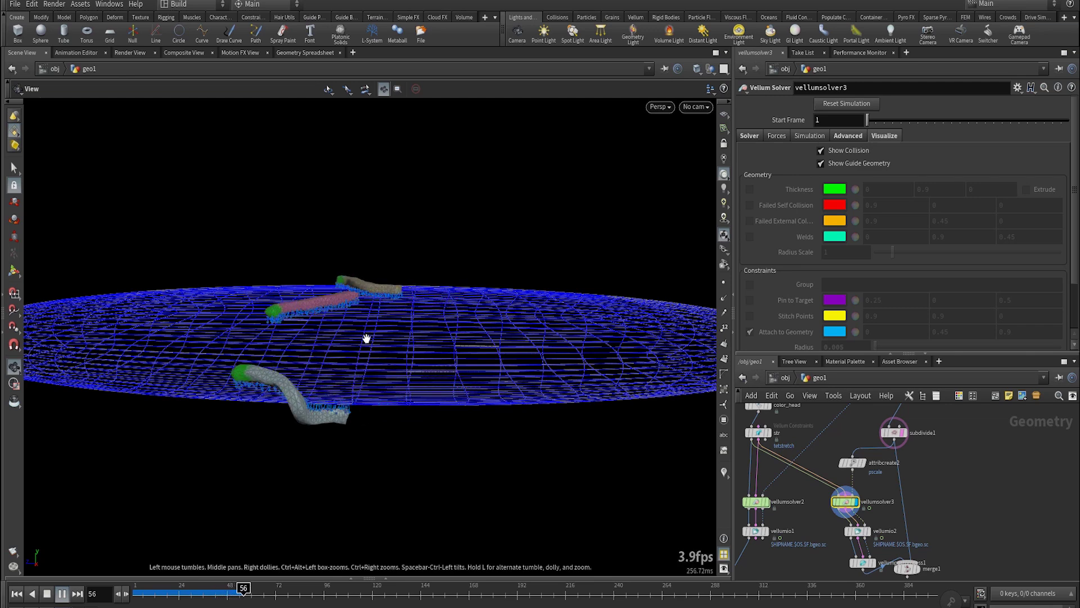
mouse_move(366, 339)
mouse_down()
mouse_move(379, 302)
mouse_move(370, 260)
mouse_move(340, 333)
mouse_move(371, 332)
mouse_move(359, 327)
mouse_up()
scroll(362, 299, up, 3)
scroll(368, 304, down, 3)
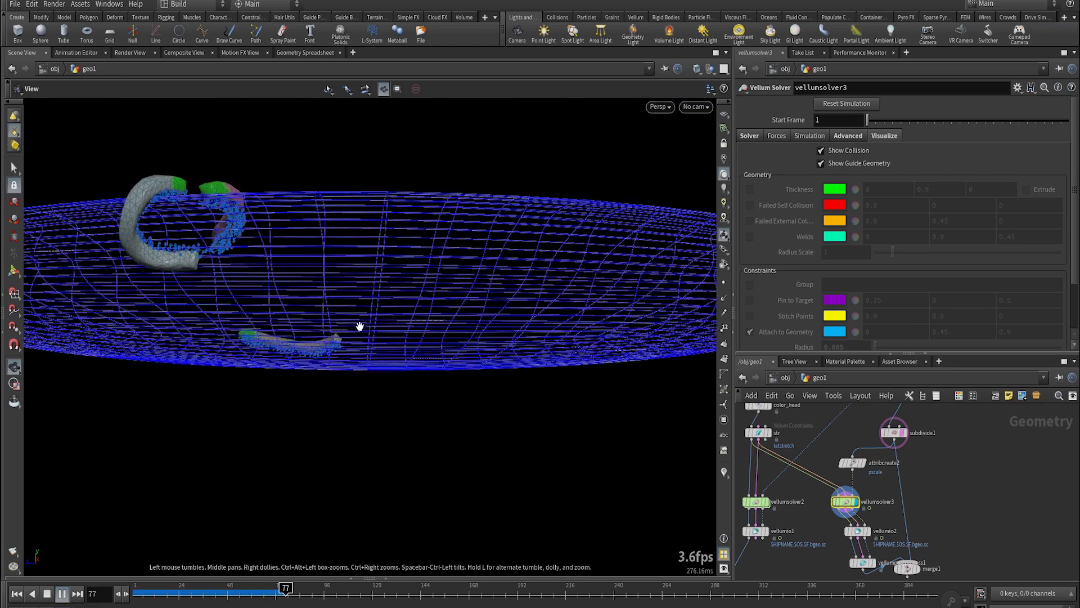
drag(286, 325, 290, 355)
key(ctrl+Up)
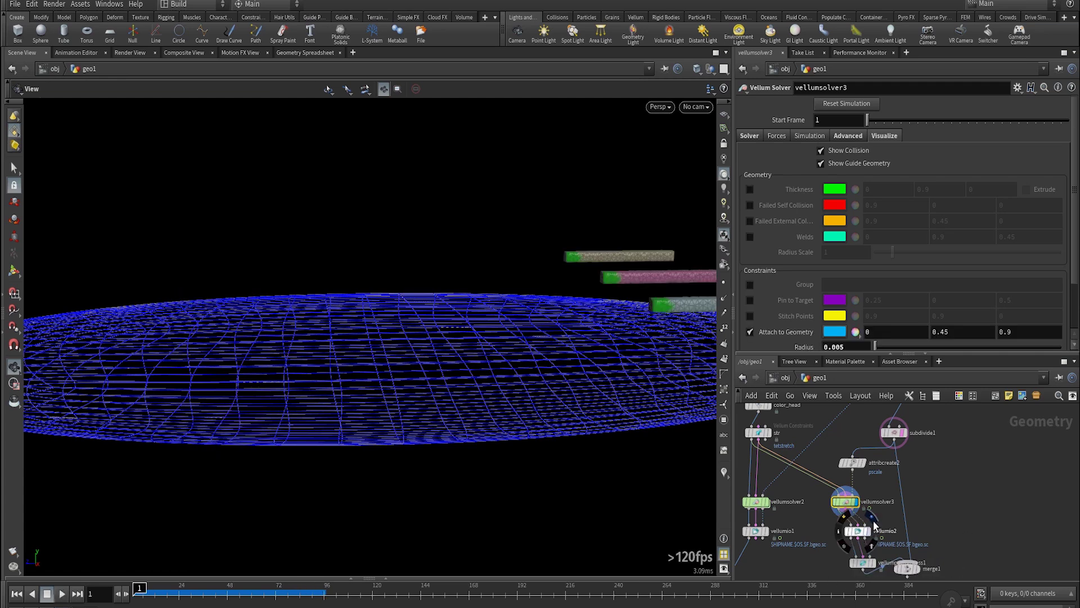
- Display vellumio2, play its cached simulation of many tubes crawling around the ellipsoid, and return to the first frame
click(873, 526)
key(h)
key(Up)
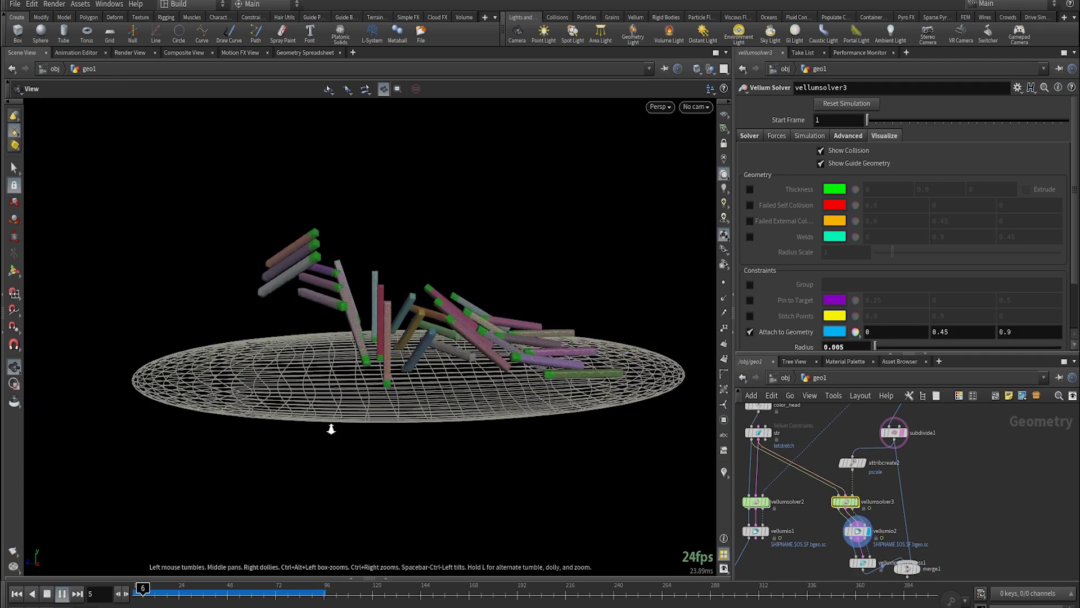
drag(332, 429, 427, 396)
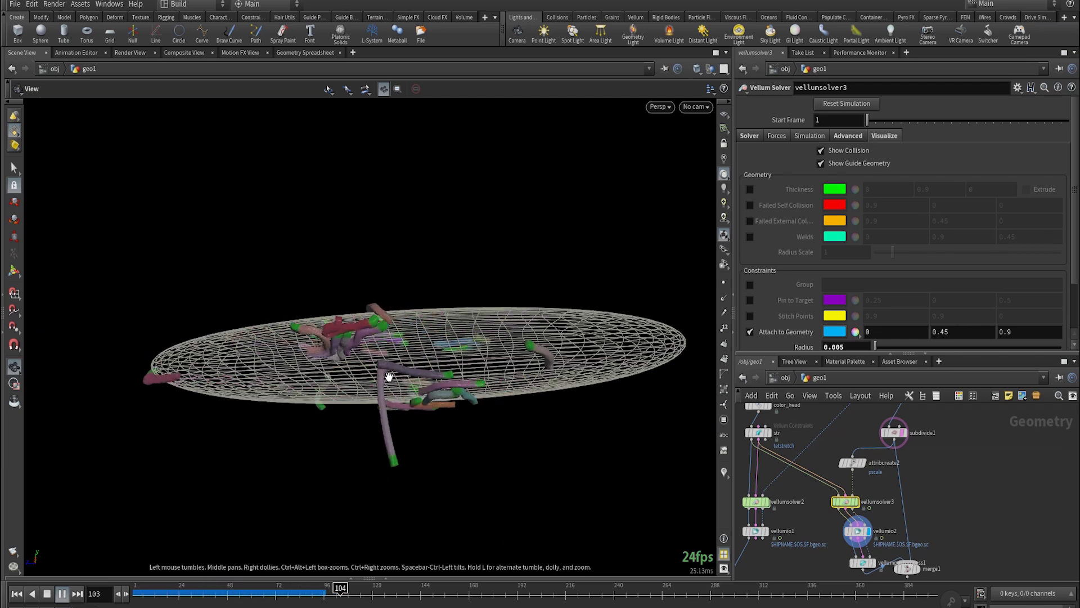
right_drag(354, 381, 467, 389)
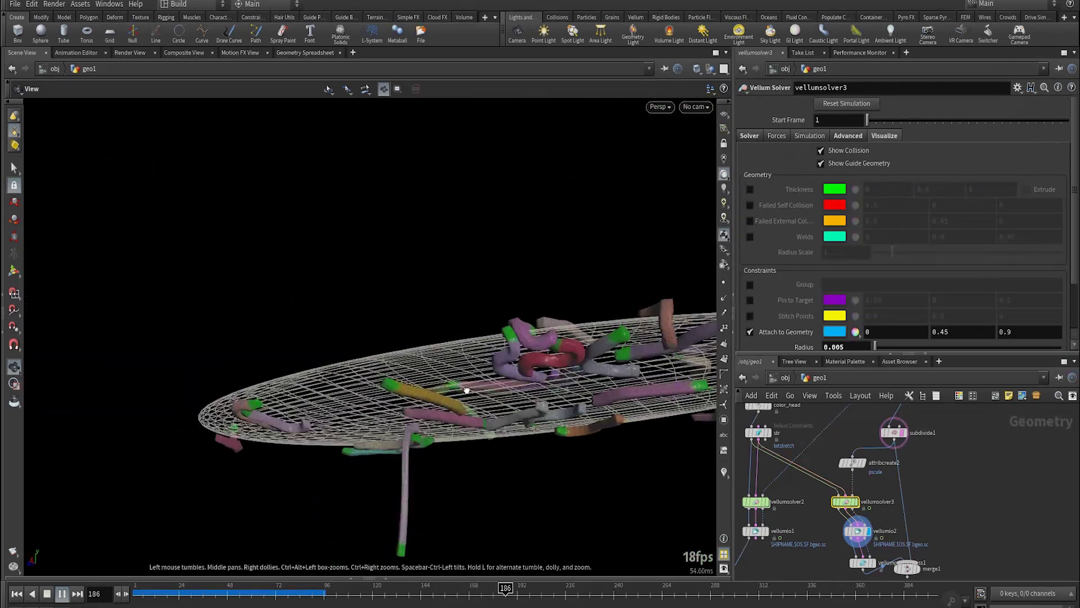
drag(466, 390, 487, 359)
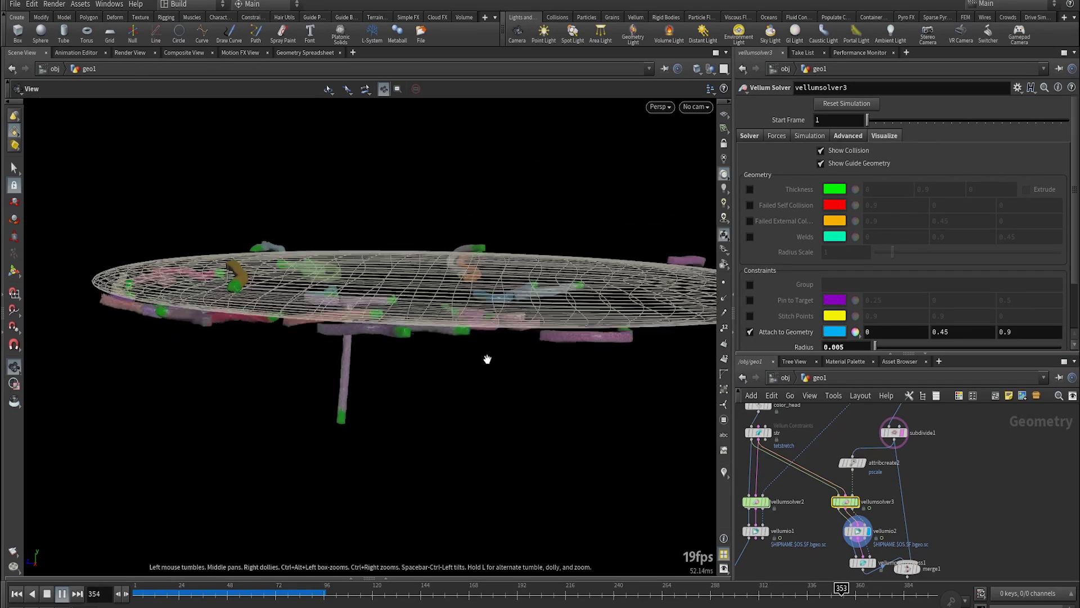
middle_drag(410, 350, 336, 342)
key(ctrl+Up)
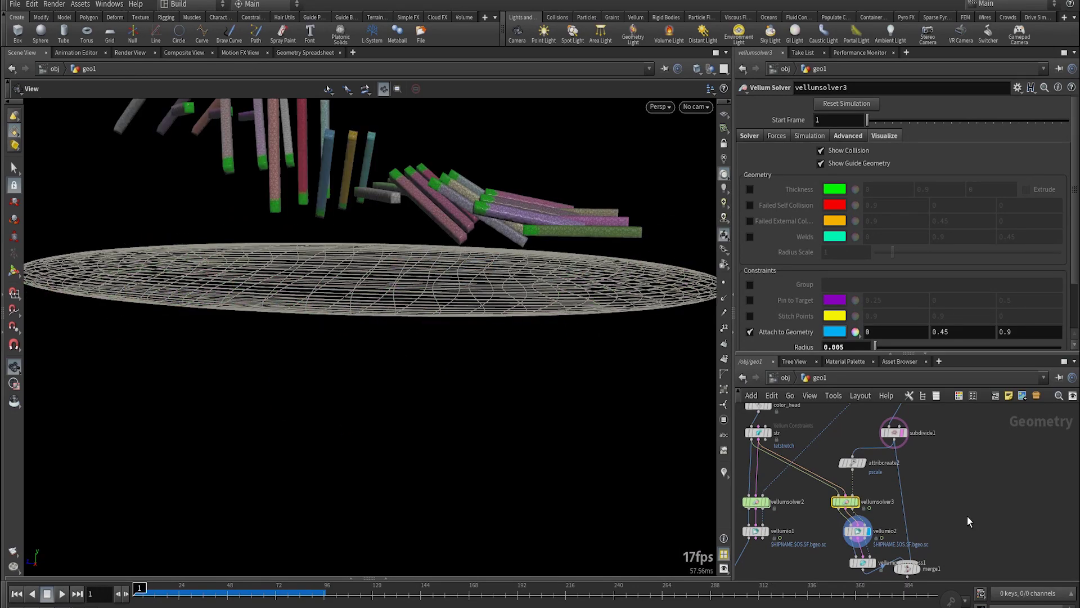
- Inspect popwind_single_restvector's VEXpression and the vellumconstraints_attach_to_wall settings inside vellumsolver3, playing the tube simulation and returning to the first frame
double_click(844, 502)
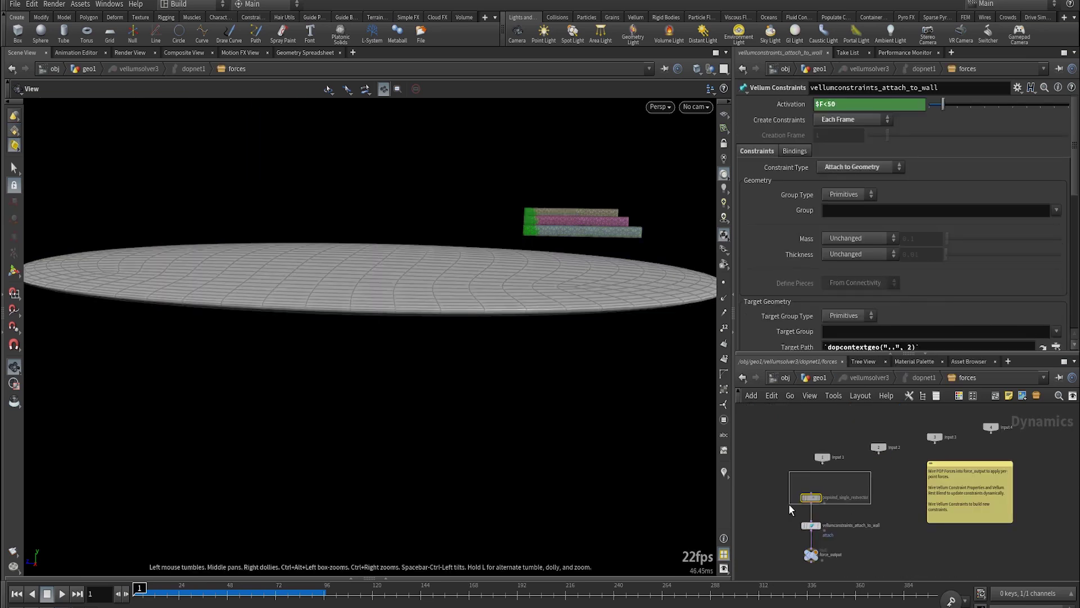
drag(789, 510, 791, 504)
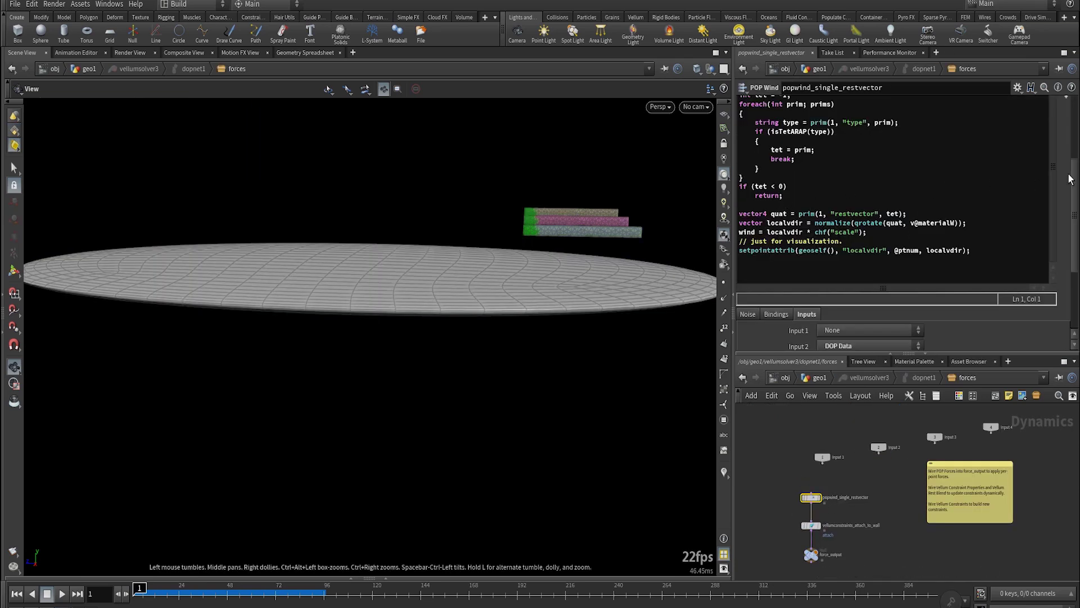
scroll(977, 325, up, 3)
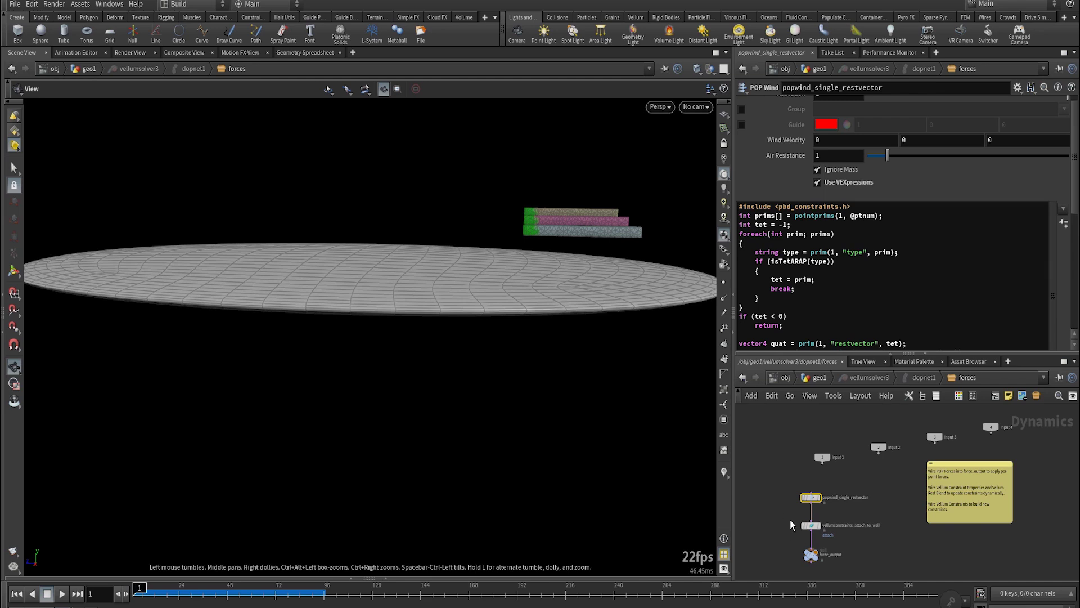
click(811, 525)
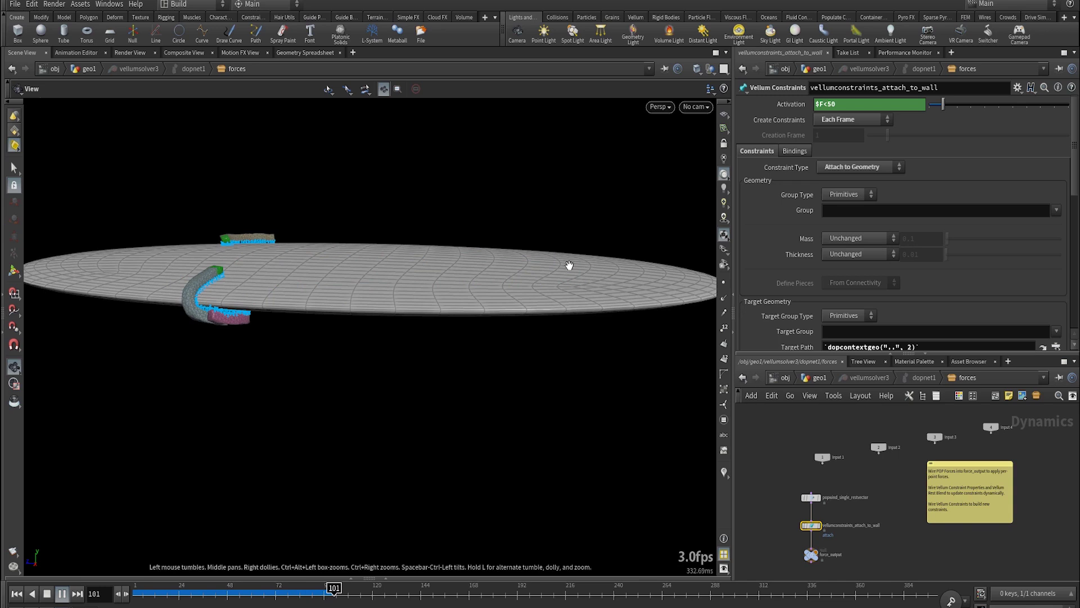
key(ctrl+Up)
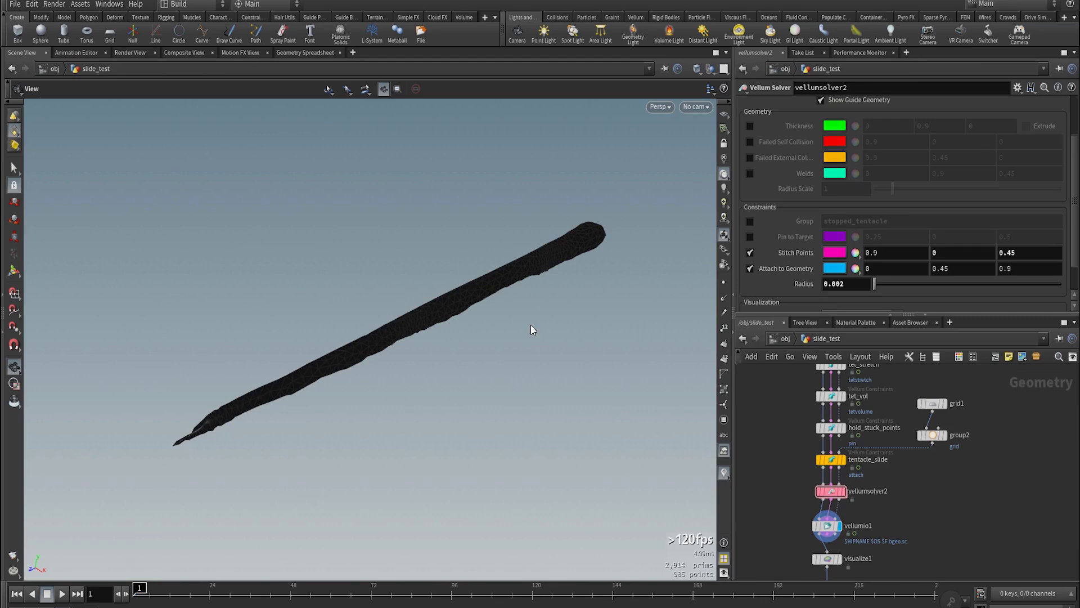
- Play the cached tentacle simulation in slide_test and the pulsing REST_GEO shape in turn, returning to the first frame
key(Up)
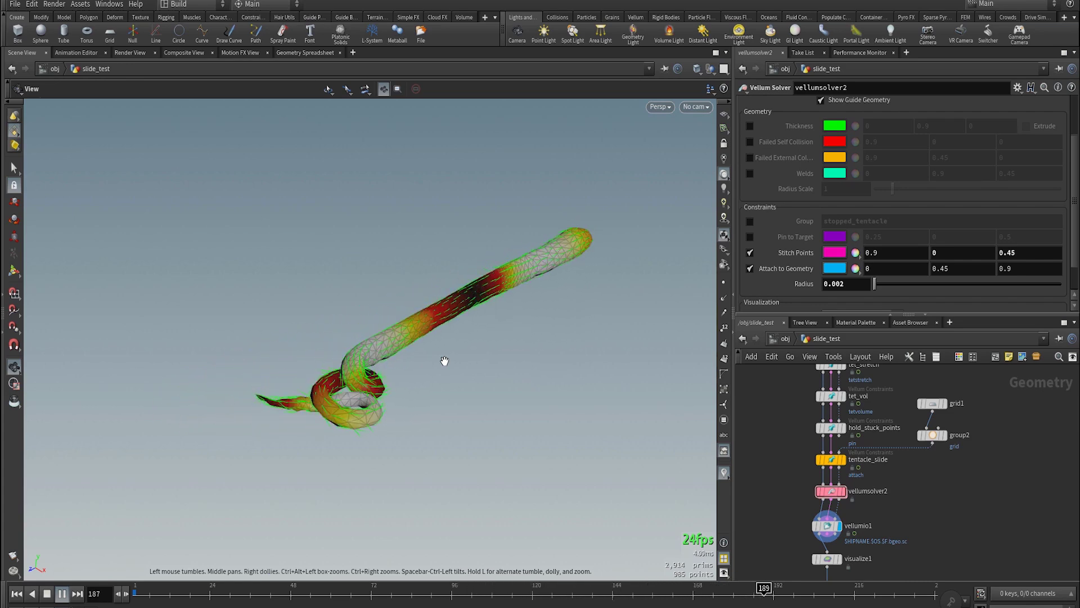
key(Escape)
middle_drag(887, 396, 891, 498)
click(796, 487)
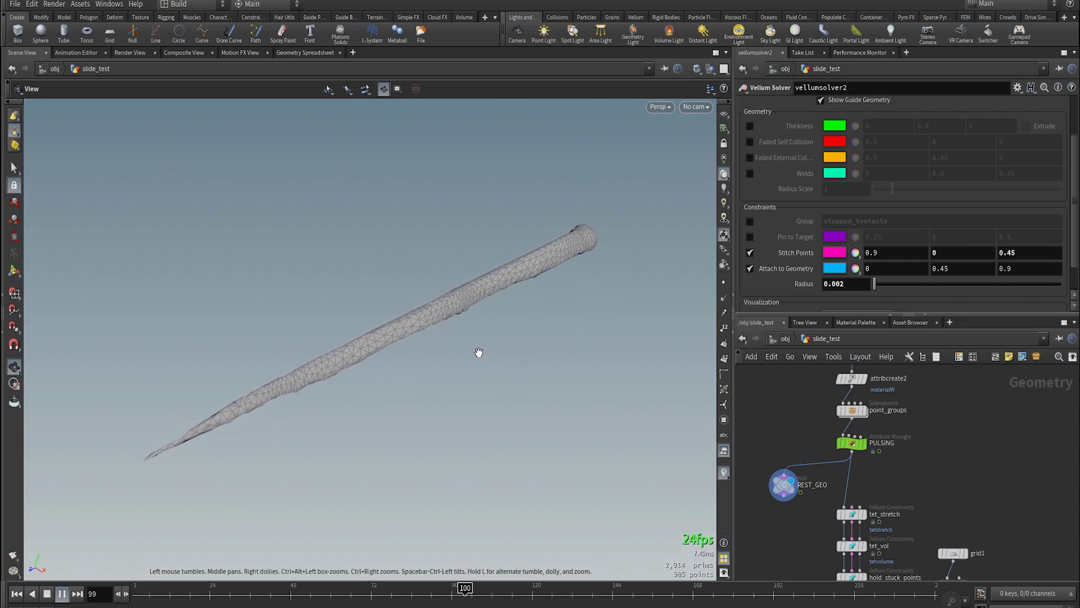
key(ctrl+Up)
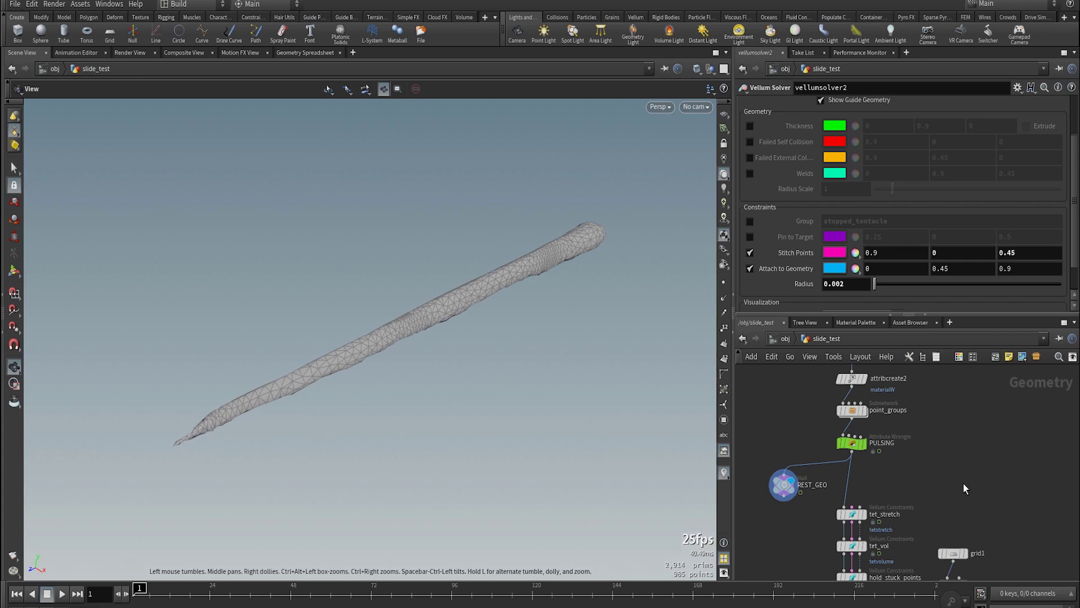
- Inspect vellumrestblend1 and the sliding and wind force nodes inside vellumsolver2, and return to the slide_test network
middle_drag(965, 488, 887, 475)
double_click(827, 523)
click(841, 455)
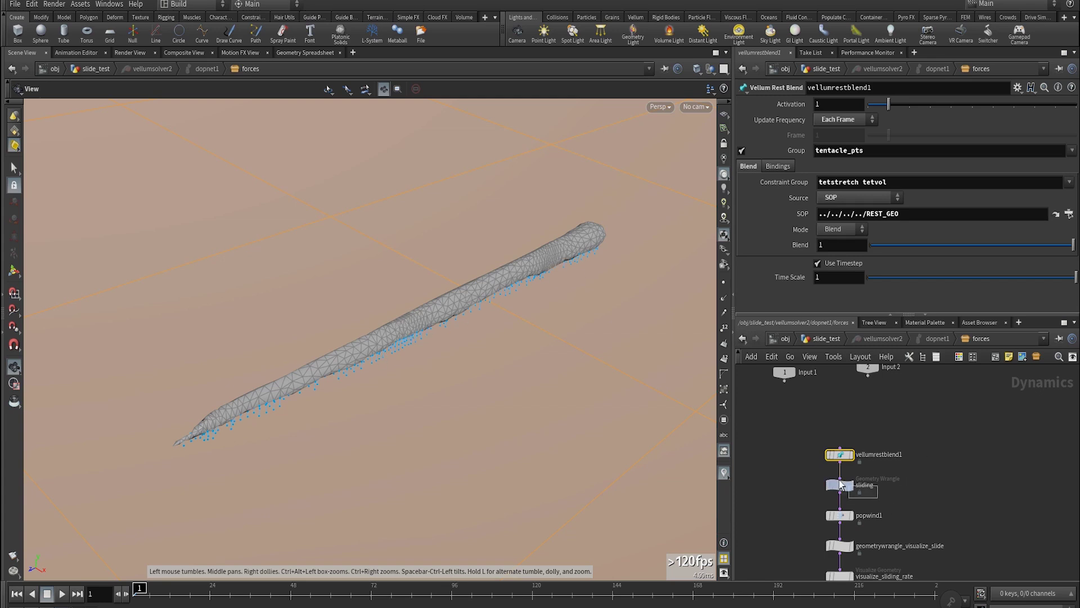
middle_drag(882, 477, 887, 448)
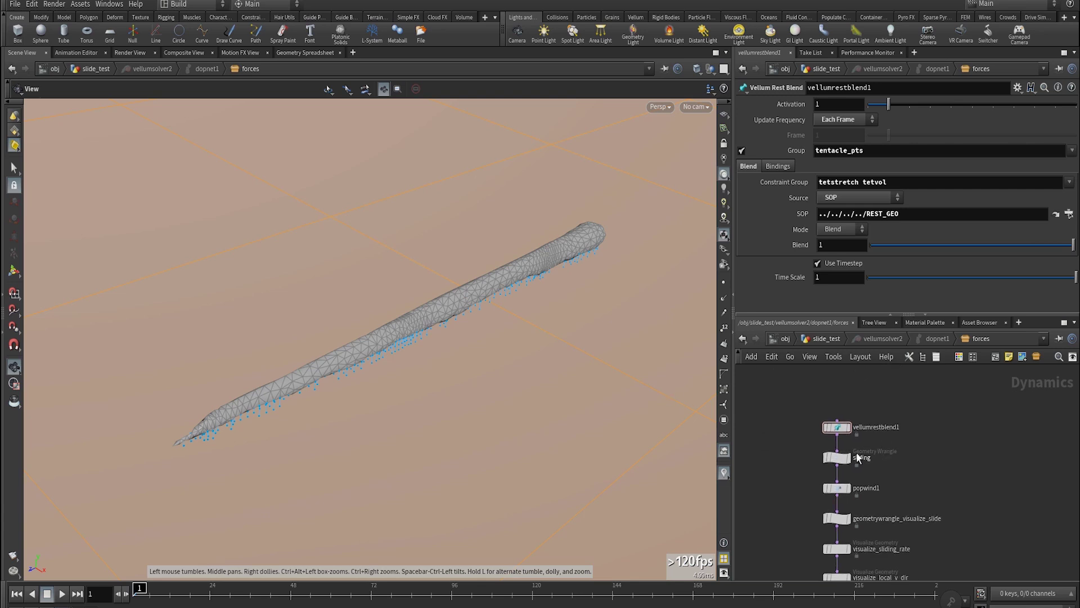
key(u)
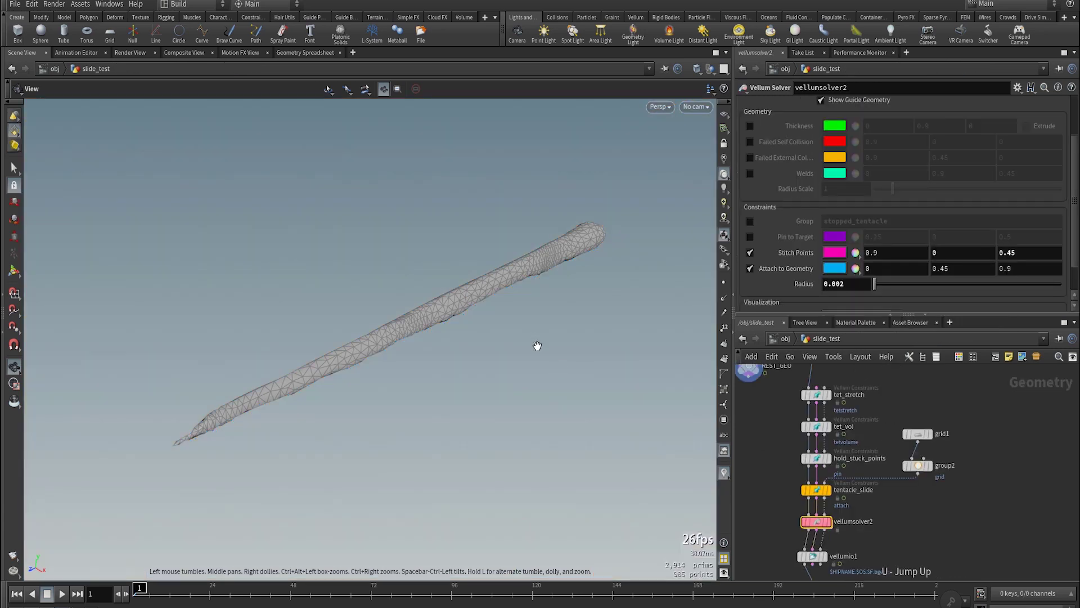
- Display vellumio1 during playback to watch the tentacle's cached sliding simulation
middle_drag(868, 518, 866, 415)
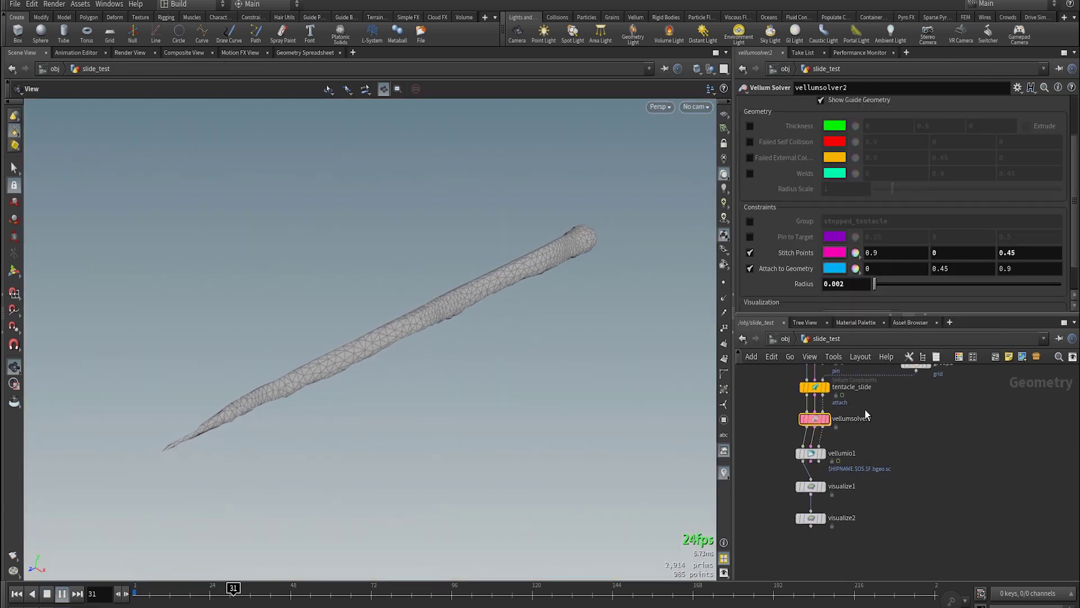
click(822, 453)
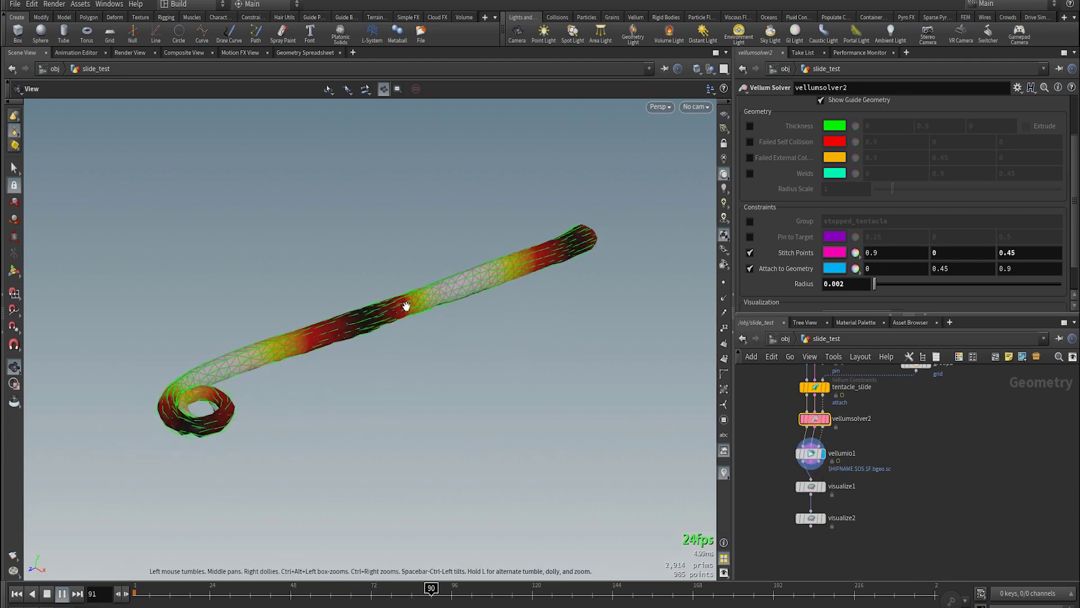